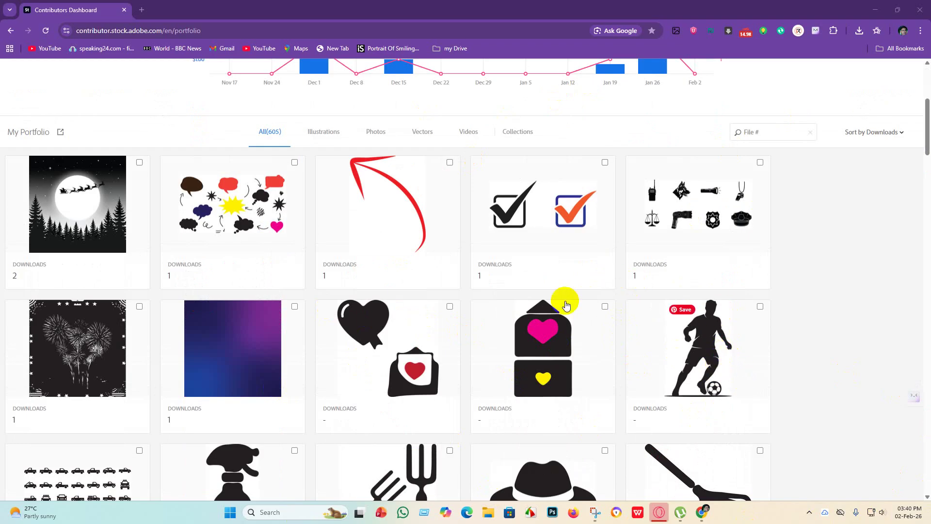
Examine the Adobe Stock dashboard's earnings summary, 12-week trend chart and the portfolio files sorted by downloads
scroll(566, 303, "down", 4)
scroll(703, 289, "up", 9)
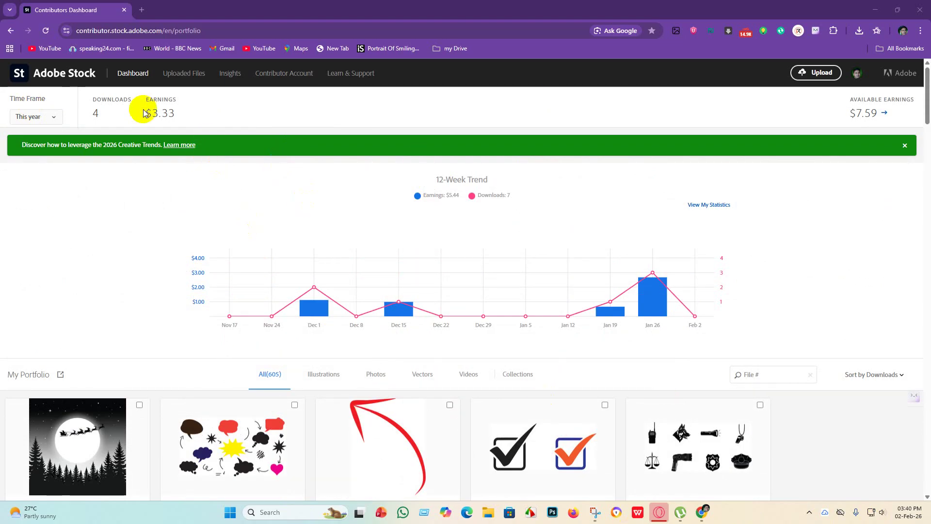
scroll(492, 267, "down", 3)
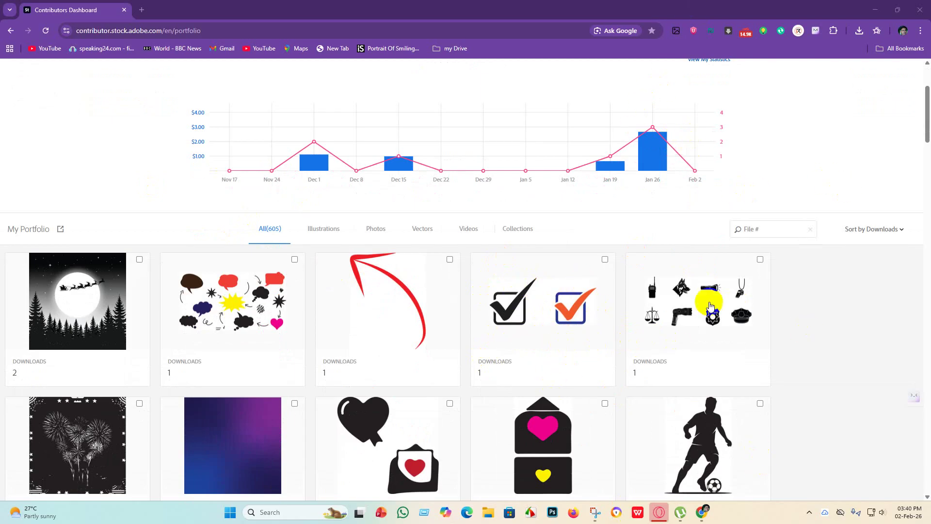
scroll(225, 337, "down", 3)
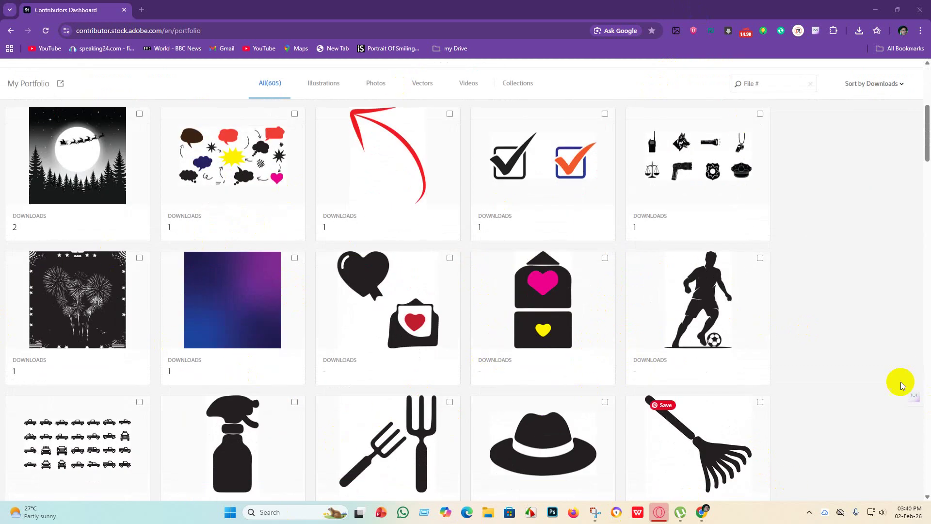
scroll(610, 475, "down", 4)
scroll(401, 418, "down", 6)
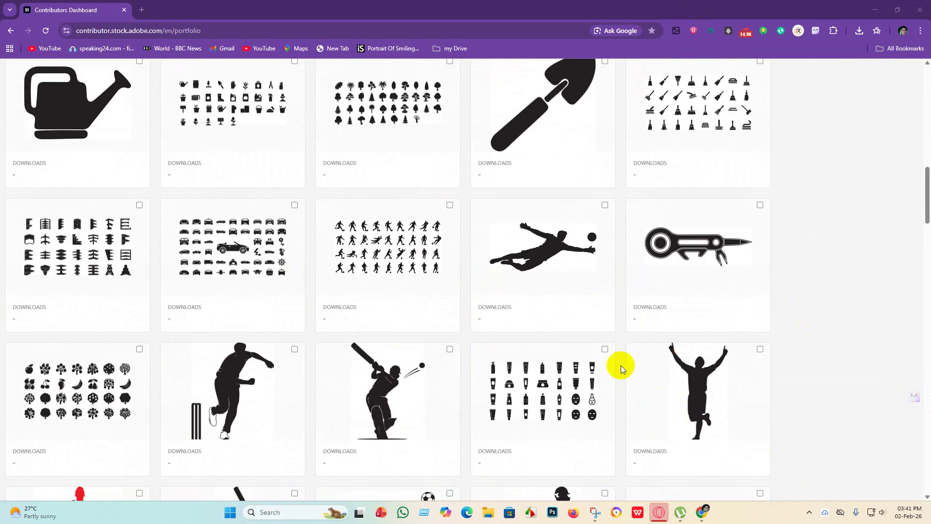
scroll(451, 339, "down", 5)
scroll(384, 316, "up", 20)
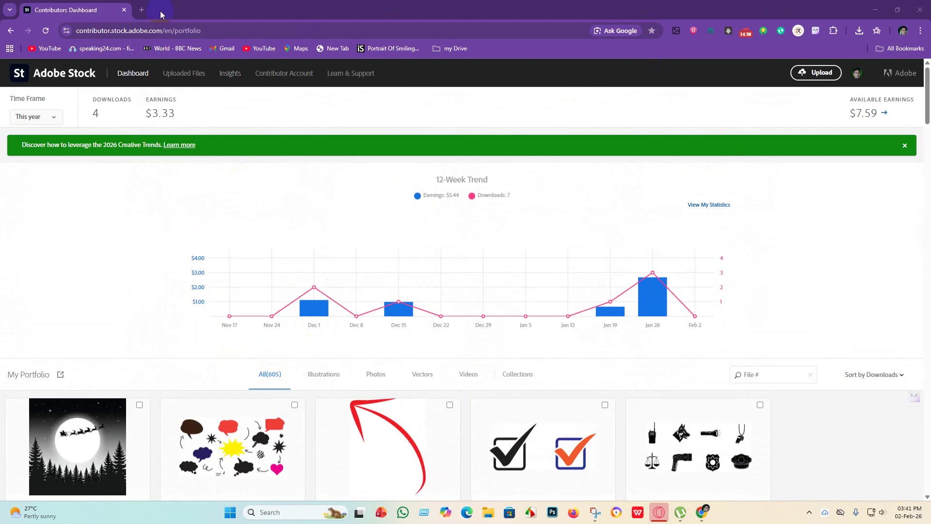
Open the Adobe Stock uploaded files and look through the thumbnails of the new, unsubmitted files
left_click(183, 73)
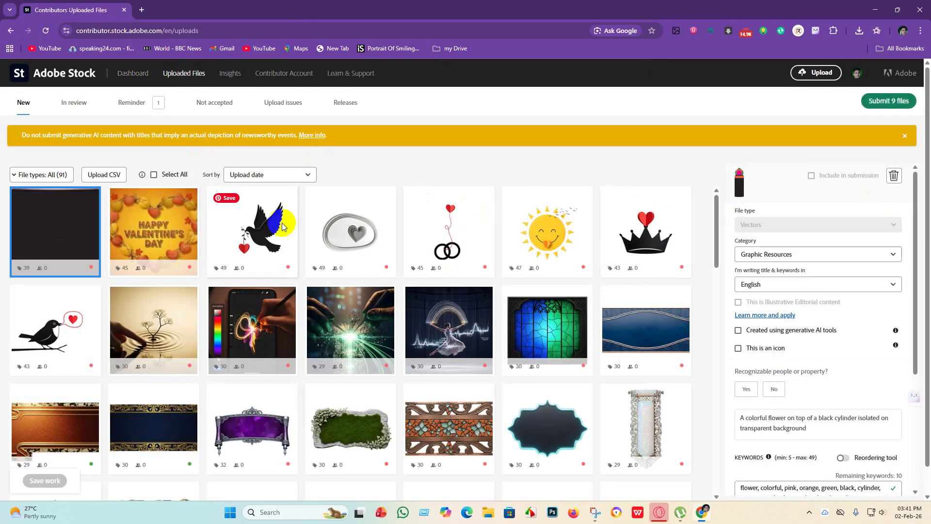
scroll(403, 364, "down", 10)
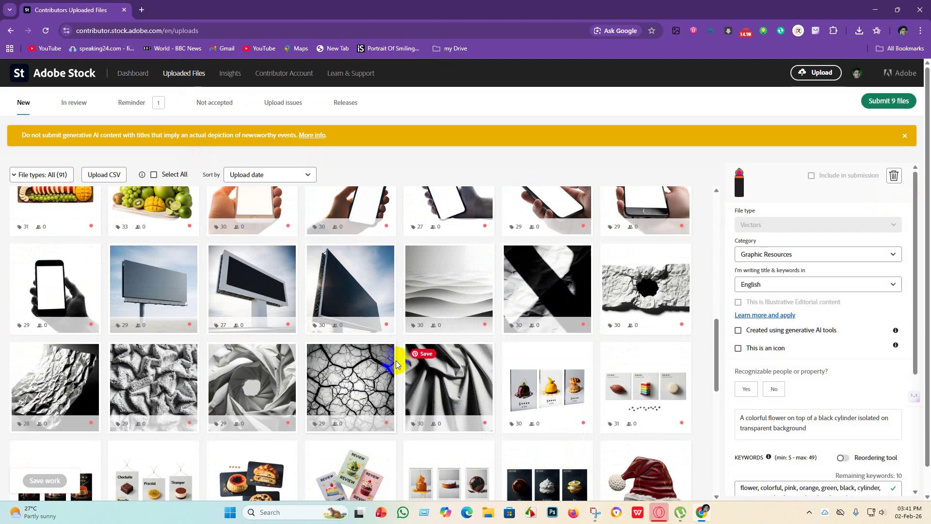
scroll(397, 364, "down", 10)
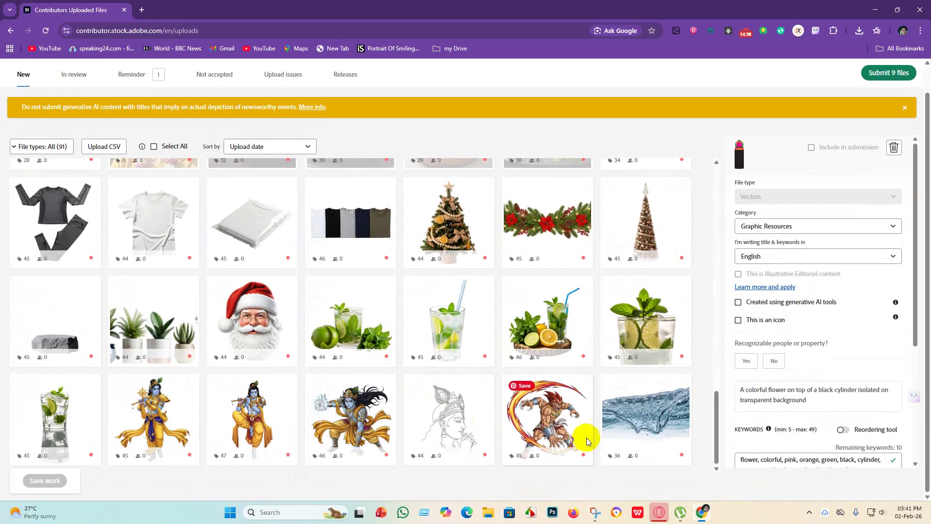
scroll(400, 398, "up", 15)
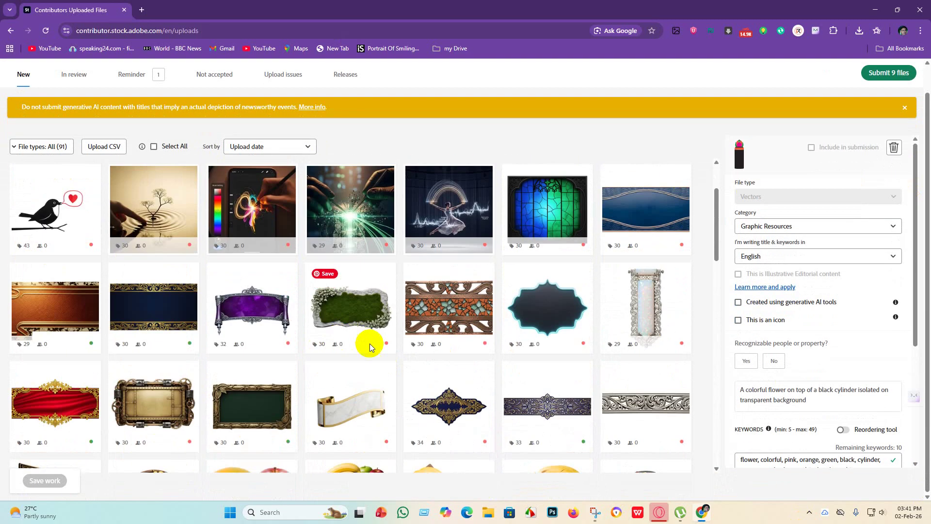
scroll(370, 347, "up", 3)
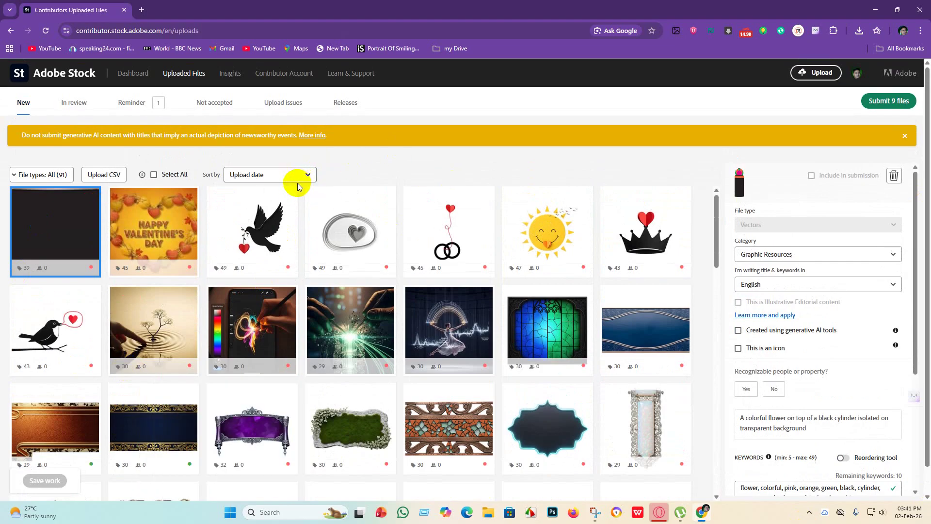
mouse_move(279, 205)
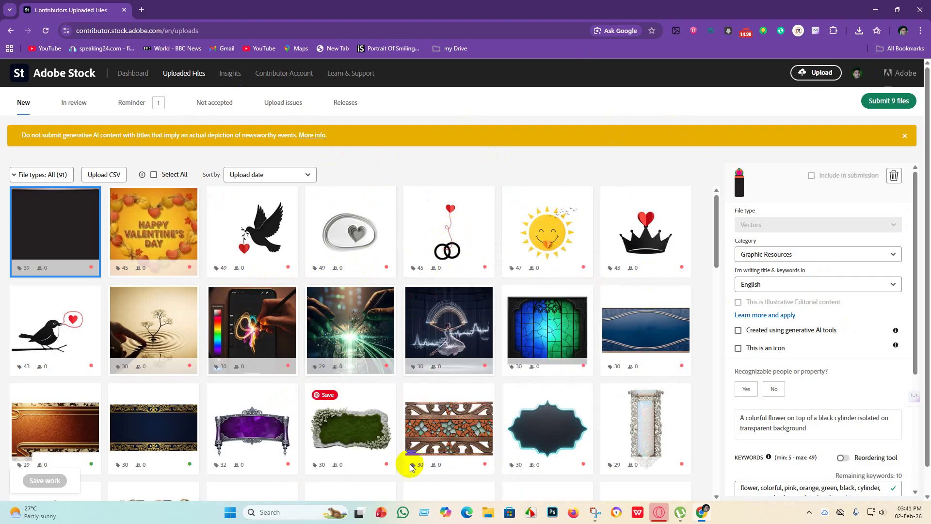
Open the Shutterstock contributor portfolio in a new browser tab
left_click(141, 10)
left_click(321, 196)
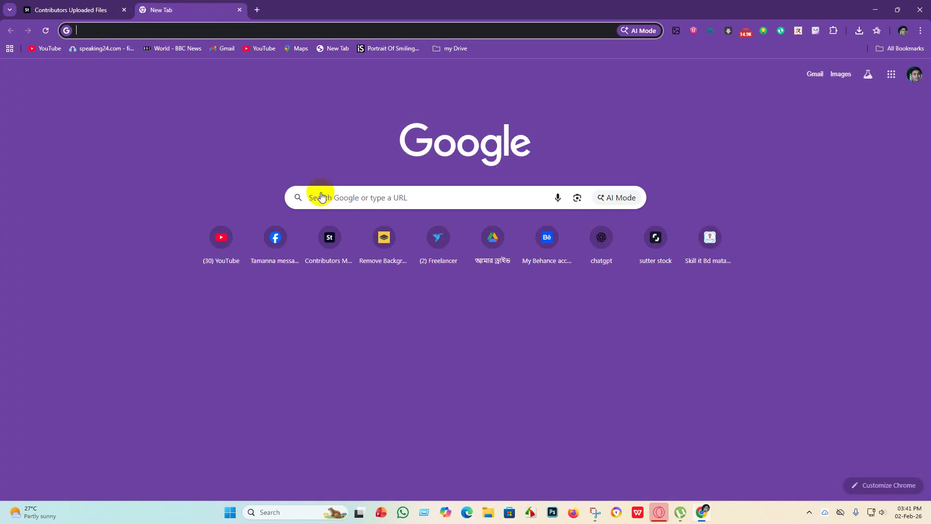
left_click(655, 242)
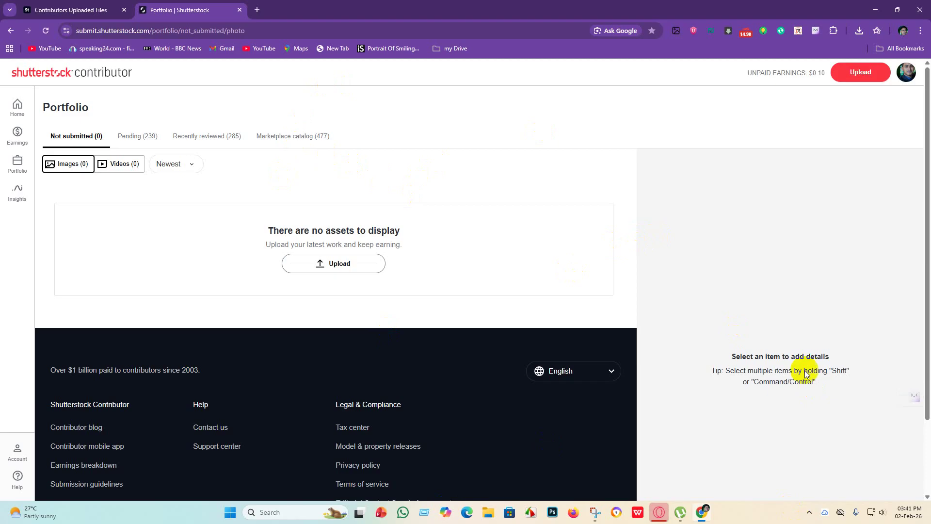
Show the recently reviewed Shutterstock images and look through their review statuses and approval dates
left_click(223, 138)
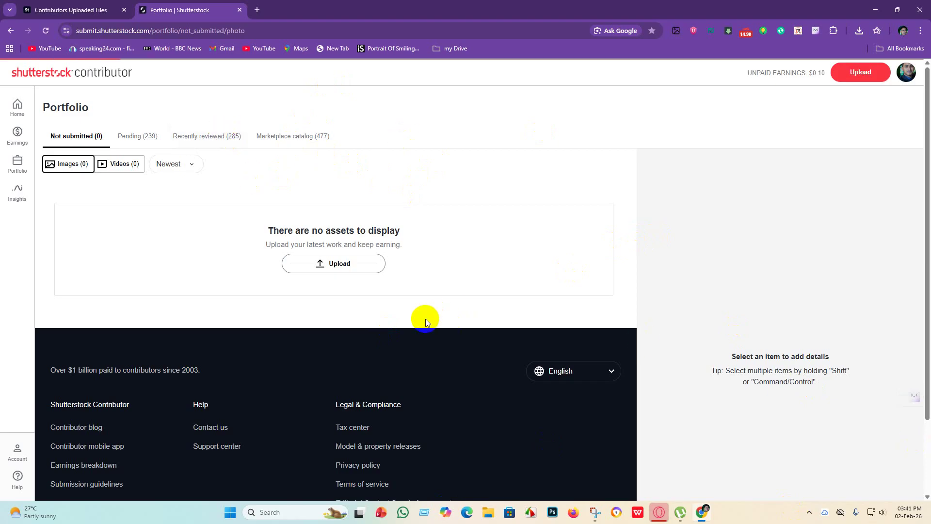
scroll(285, 311, "down", 5)
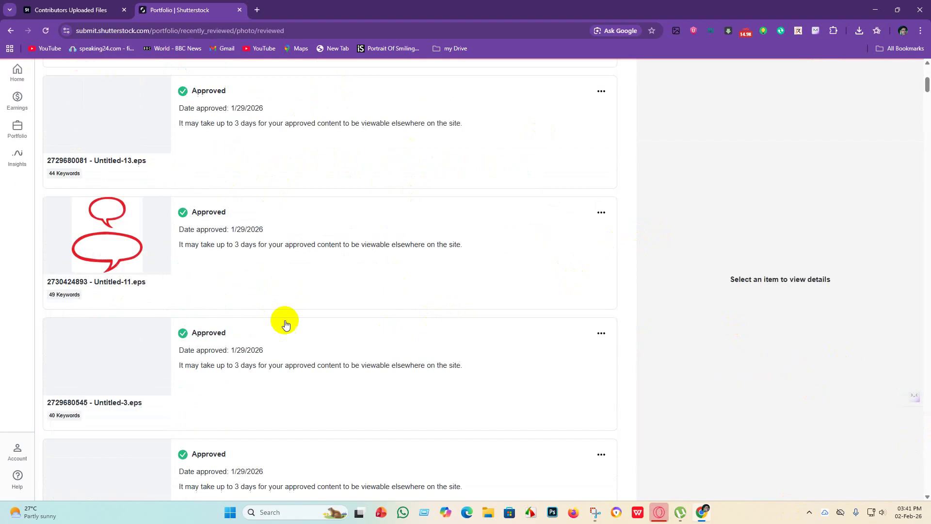
scroll(291, 340, "down", 6)
scroll(302, 308, "up", 7)
scroll(302, 364, "down", 9)
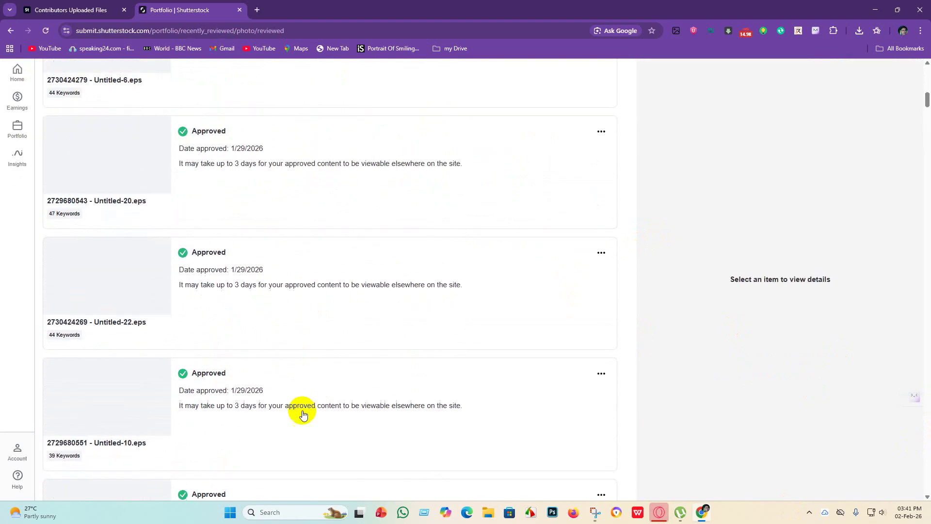
scroll(301, 414, "down", 10)
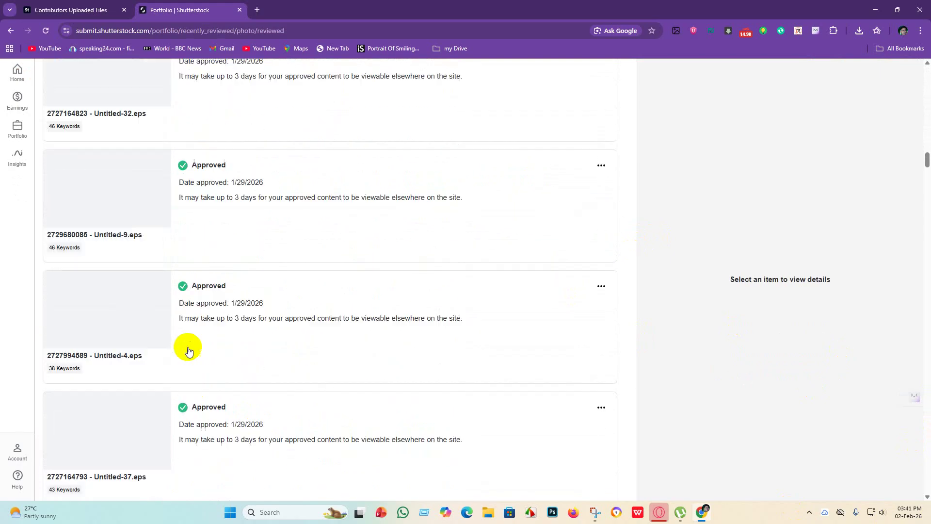
scroll(218, 340, "up", 15)
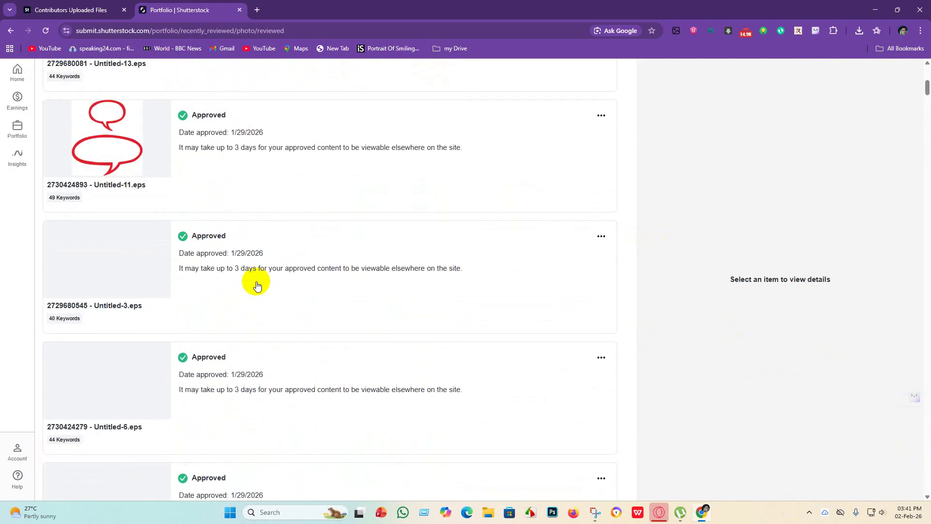
scroll(257, 286, "up", 8)
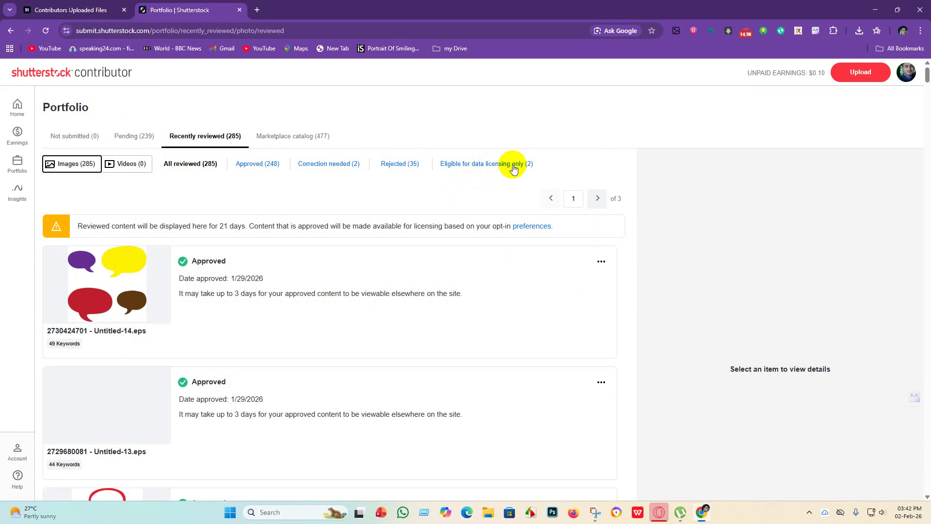
Filter the reviewed images to the rejected ones and read the rejection reasons given for each file
left_click(393, 166)
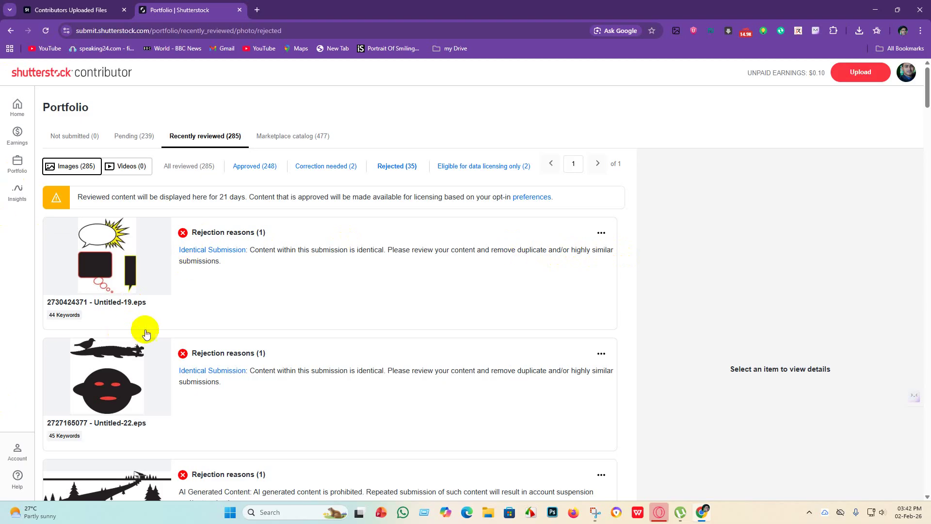
scroll(145, 327, "down", 3)
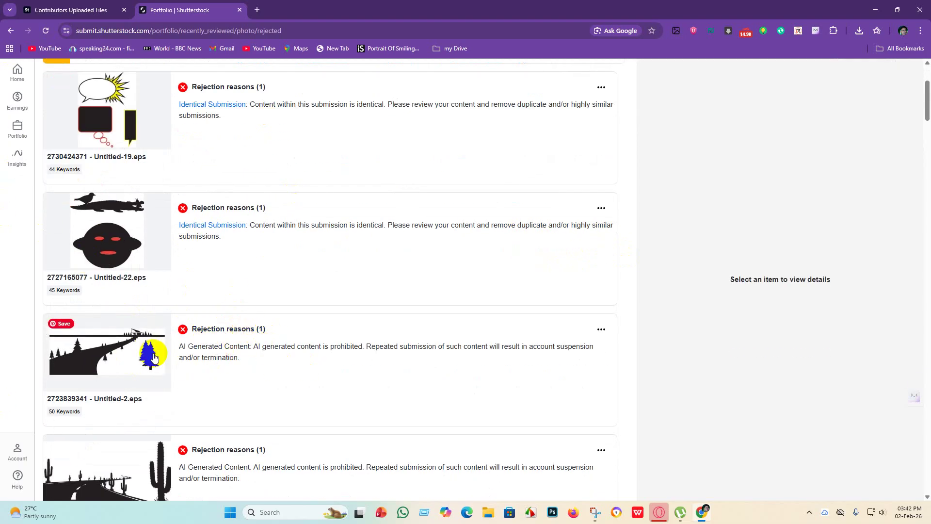
scroll(121, 349, "down", 4)
scroll(119, 325, "down", 5)
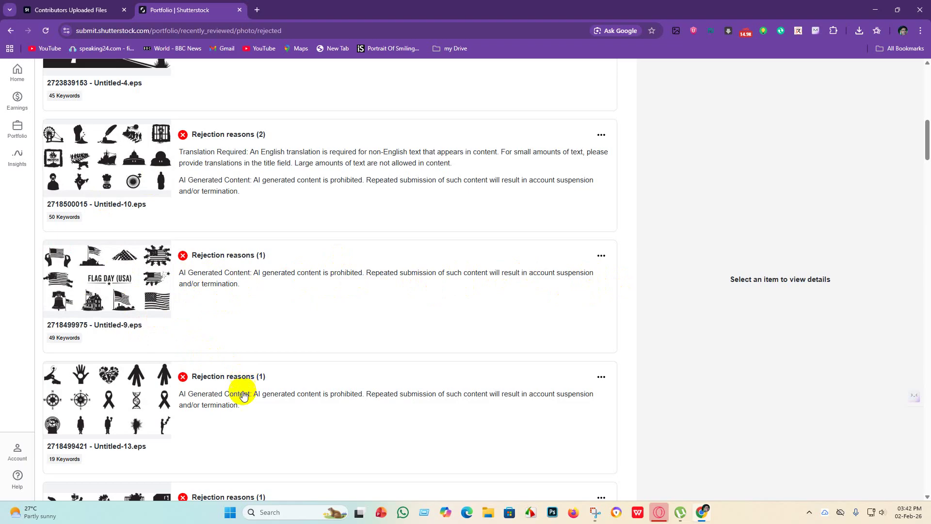
scroll(243, 395, "down", 3)
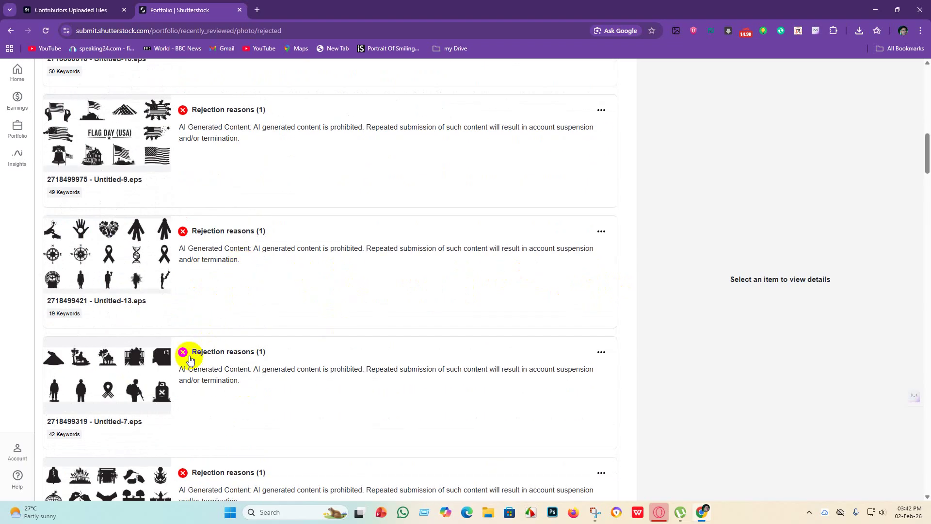
scroll(189, 360, "down", 12)
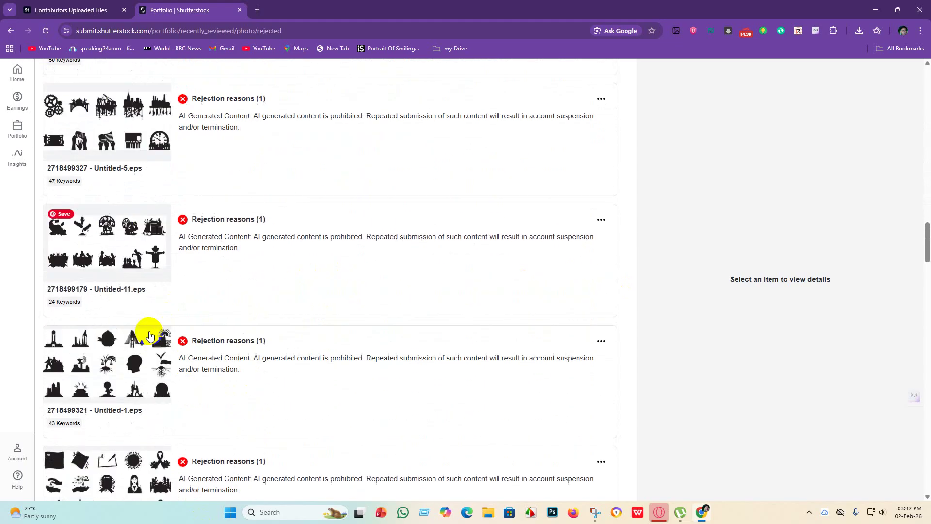
scroll(150, 334, "down", 15)
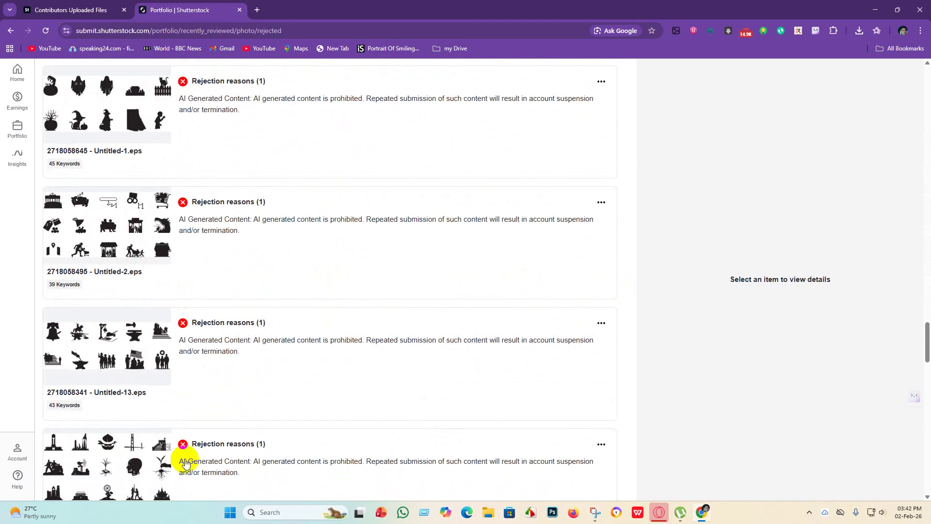
scroll(186, 463, "down", 15)
scroll(171, 377, "up", 4)
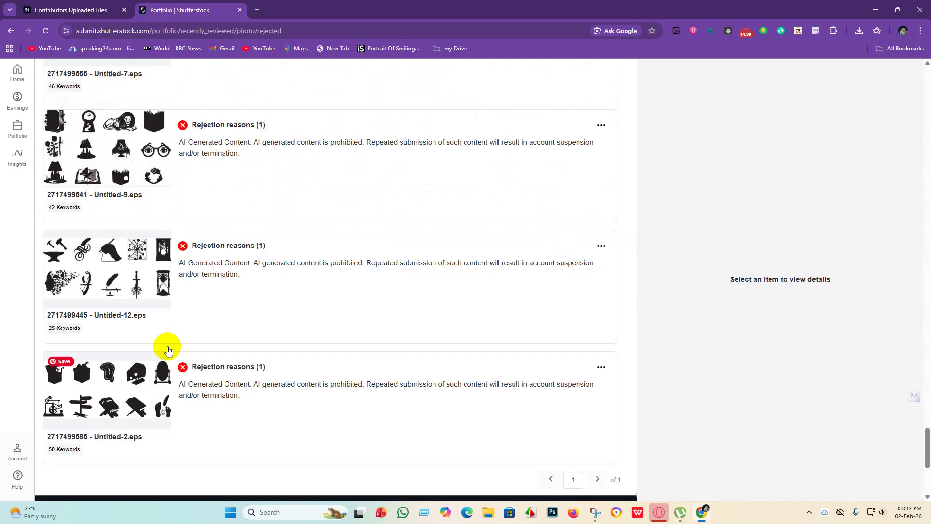
scroll(168, 350, "up", 15)
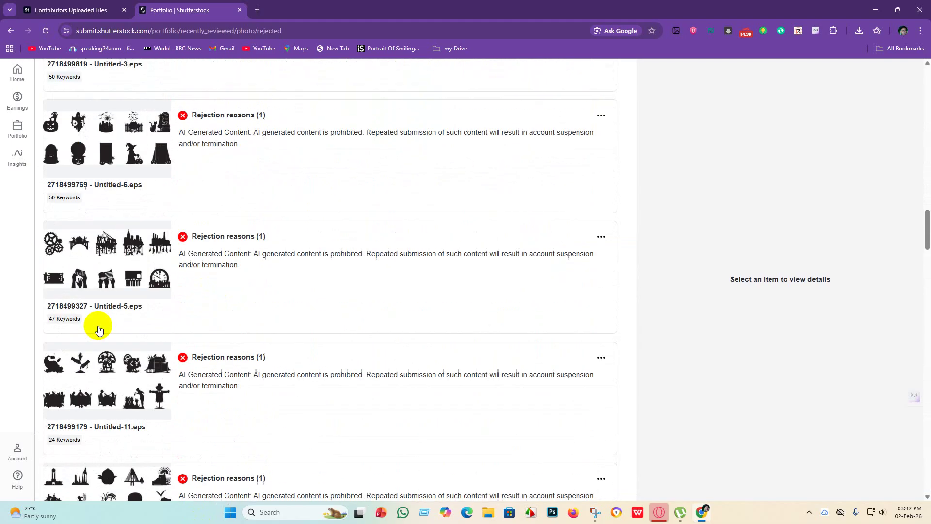
scroll(99, 329, "up", 15)
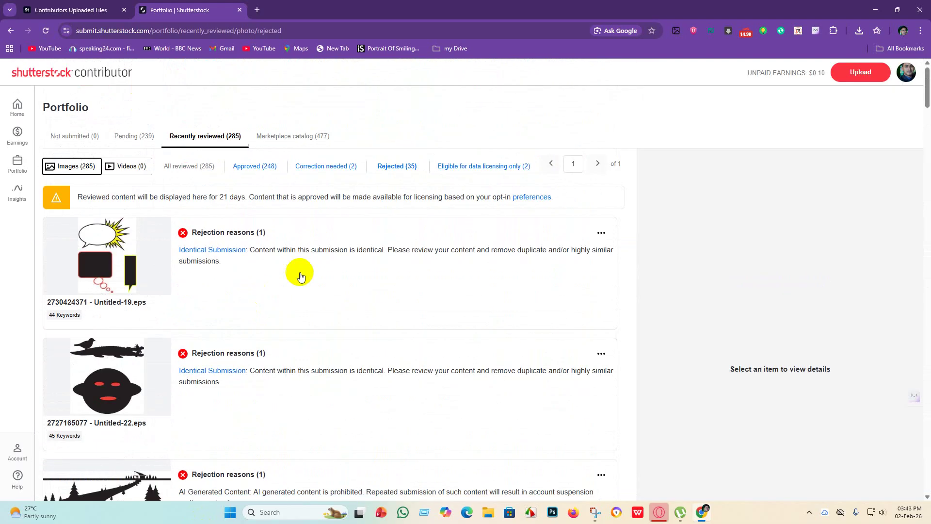
Filter the reviewed Shutterstock images to the approved ones and look through their thumbnails and approval dates
left_click(249, 168)
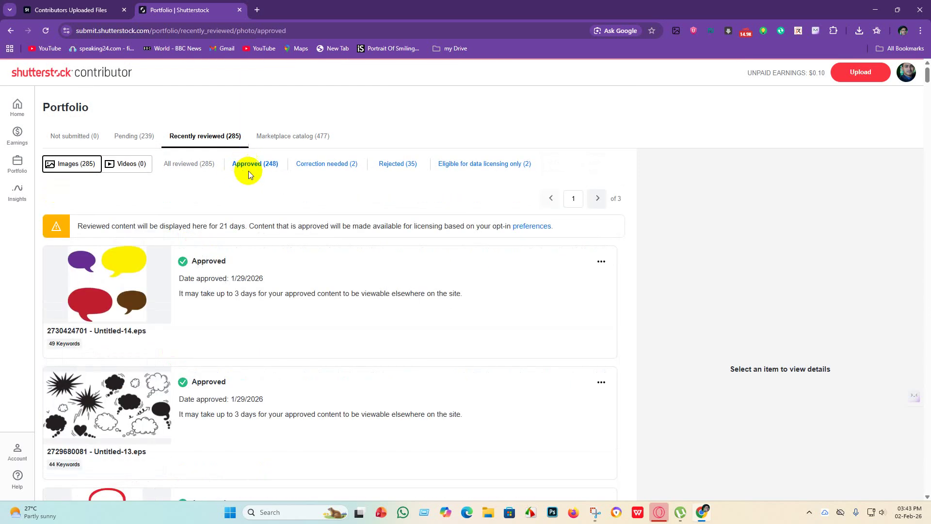
scroll(233, 329, "down", 3)
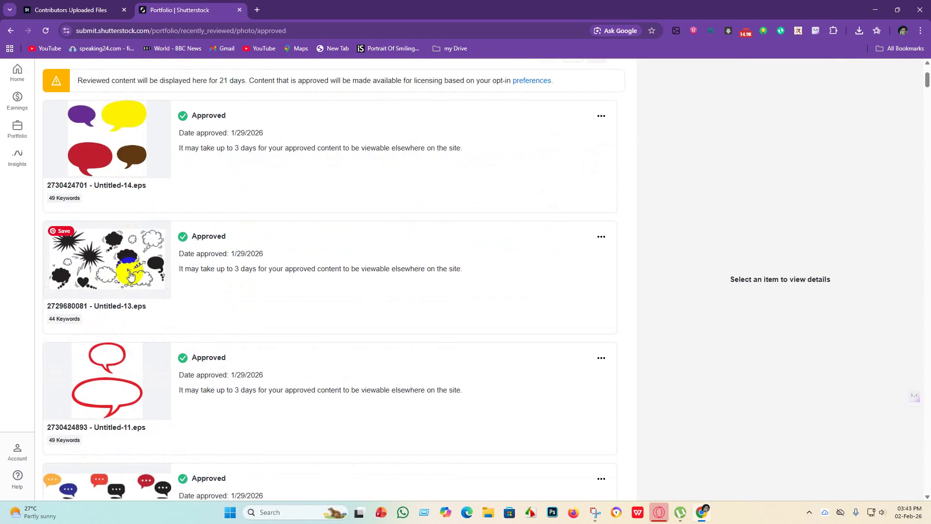
scroll(364, 332, "down", 6)
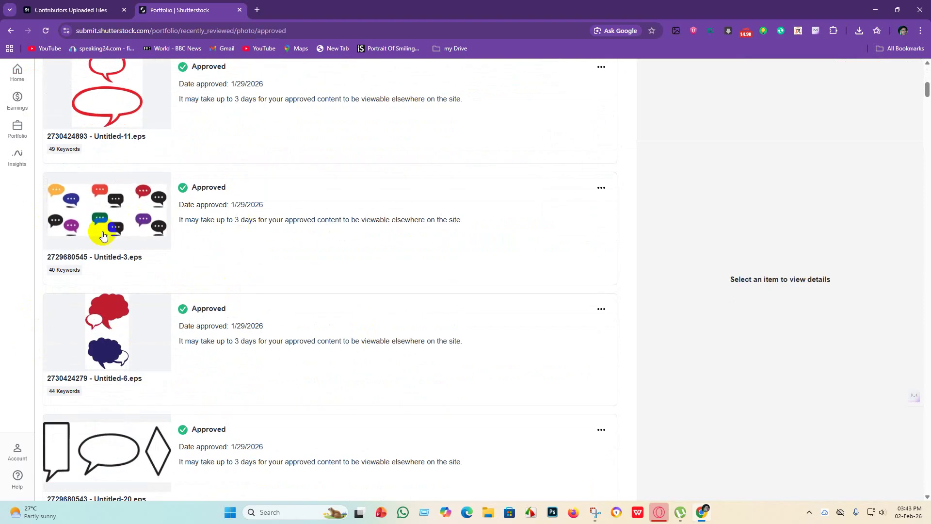
scroll(103, 236, "down", 15)
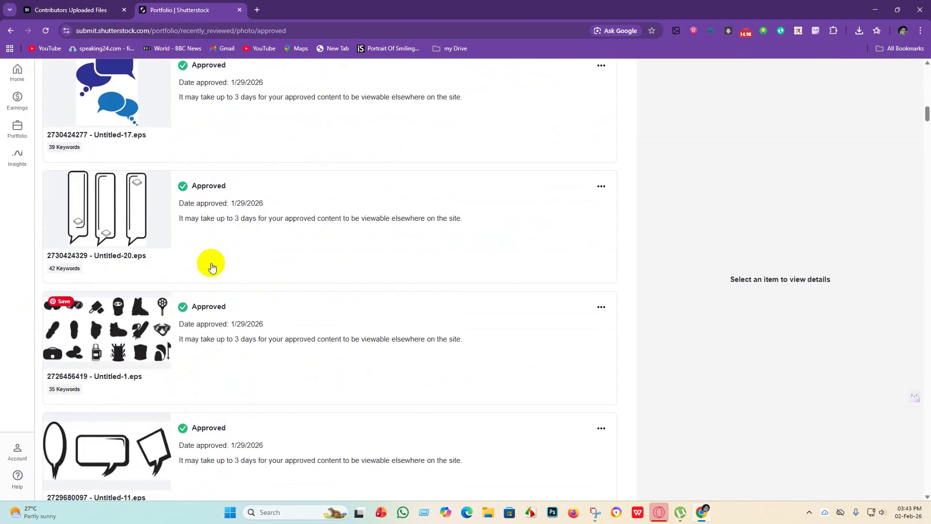
scroll(212, 267, "down", 20)
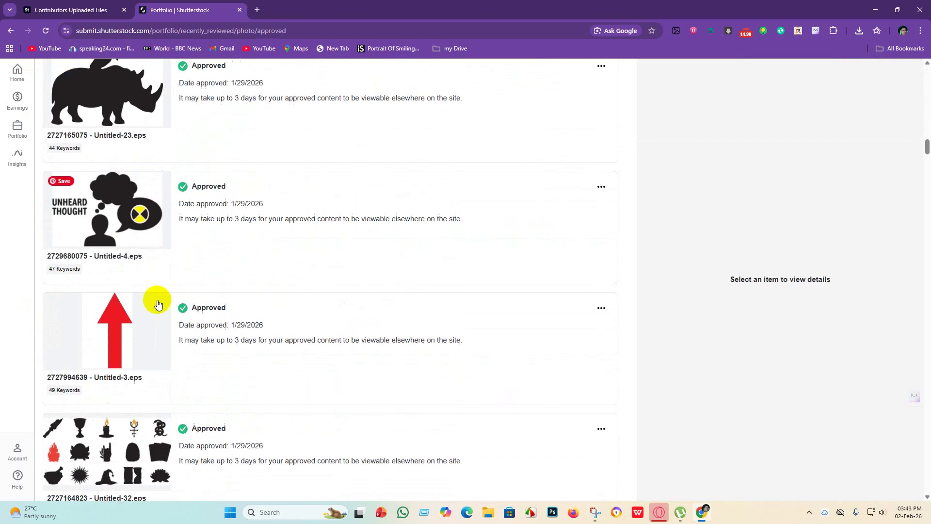
scroll(158, 304, "down", 20)
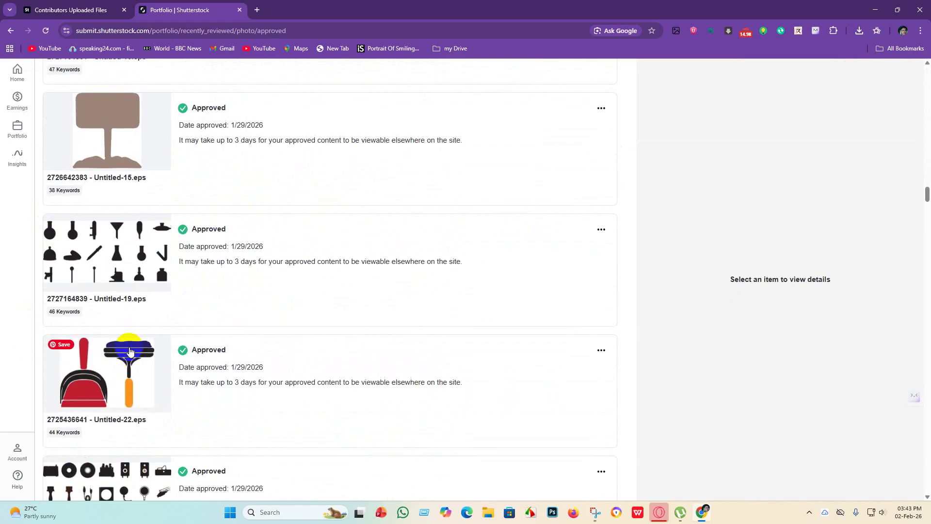
scroll(130, 351, "down", 20)
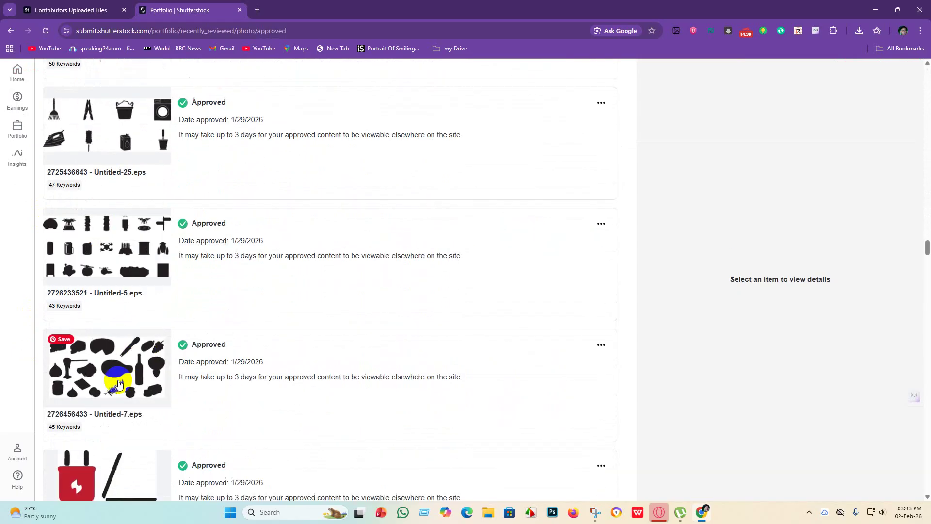
scroll(118, 385, "down", 20)
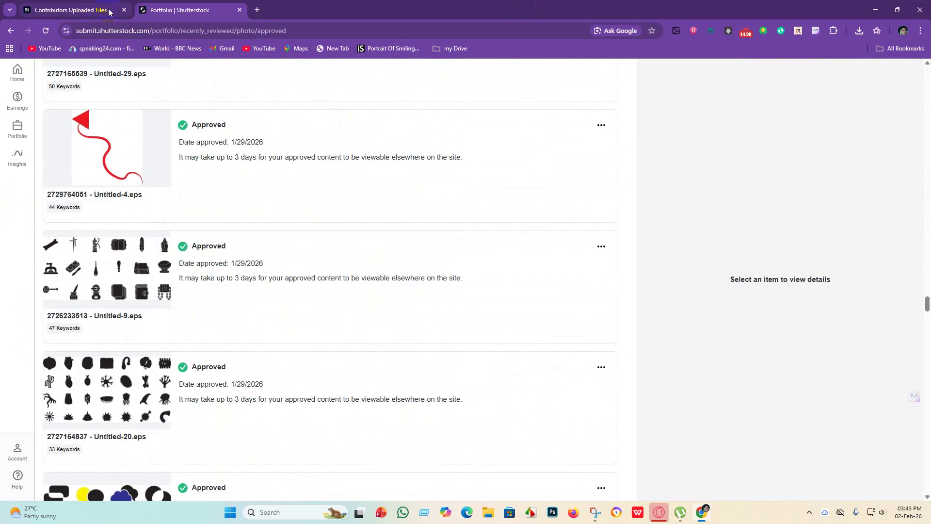
Close the Adobe Stock and Shutterstock tabs and start Google Chrome again from the desktop
left_click(124, 11)
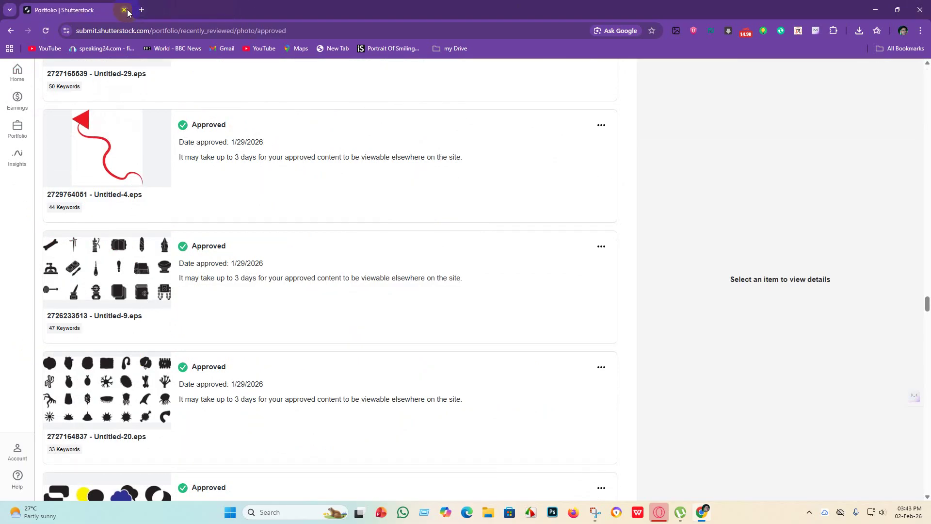
left_click(125, 10)
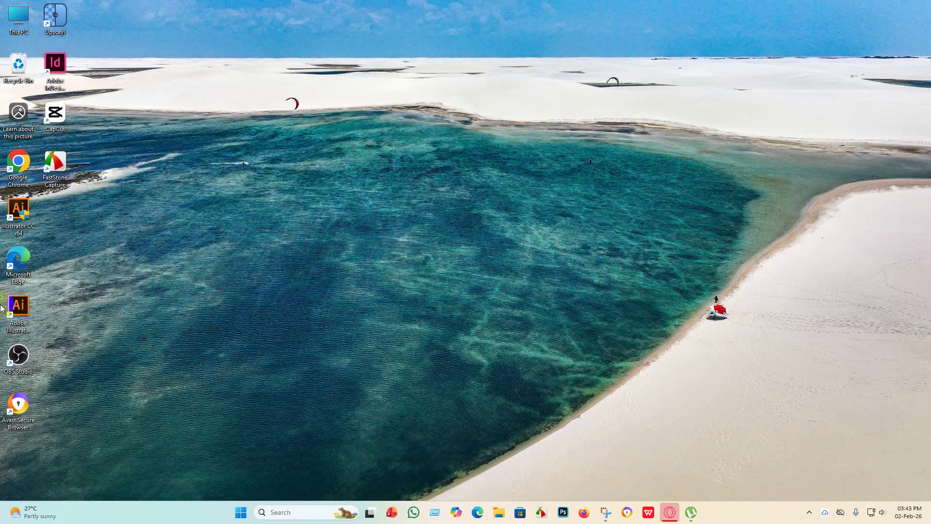
double_click(17, 166)
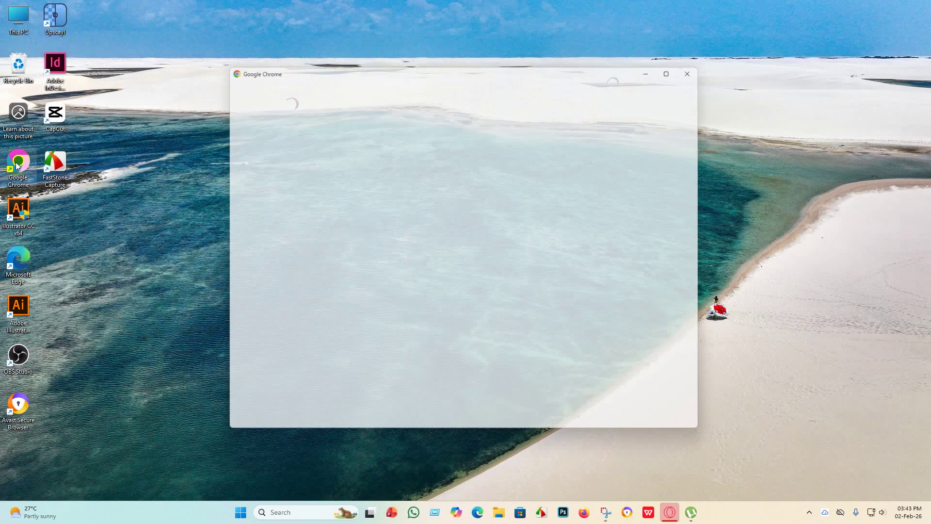
left_click(704, 66)
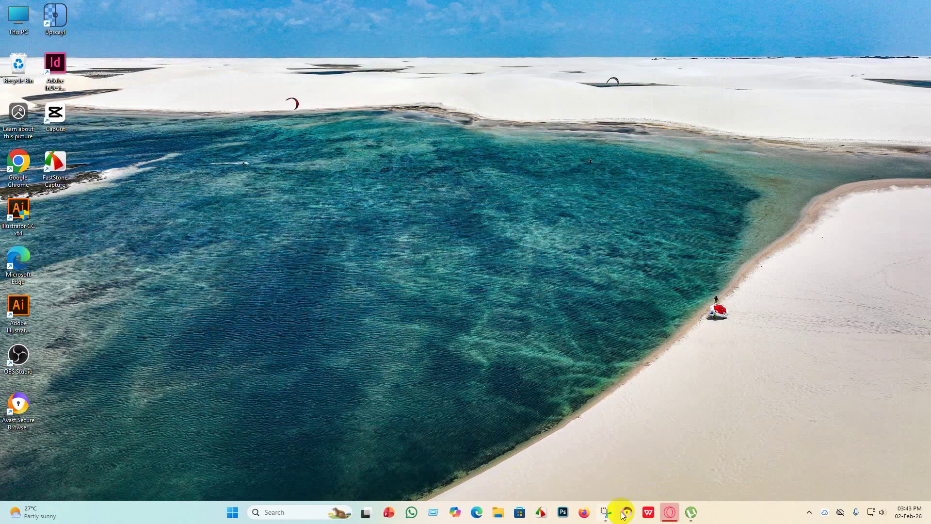
double_click(18, 165)
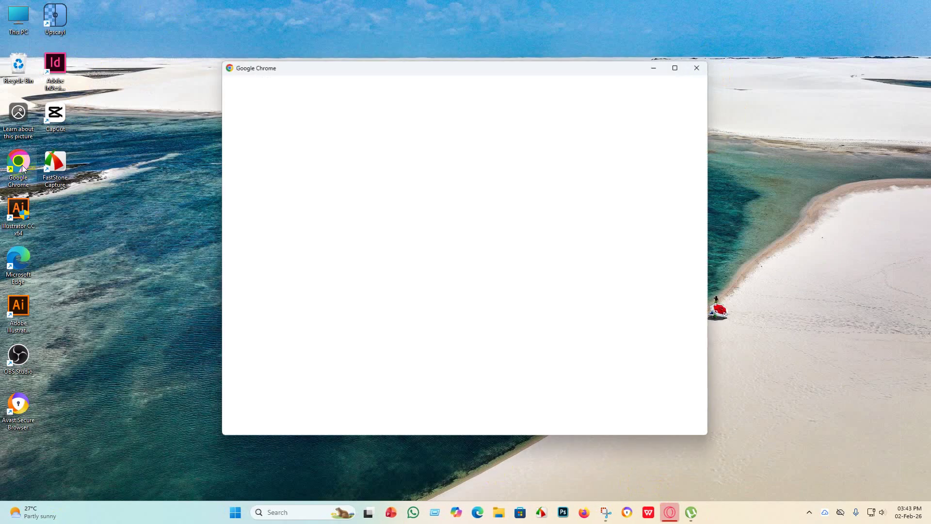
left_click(544, 235)
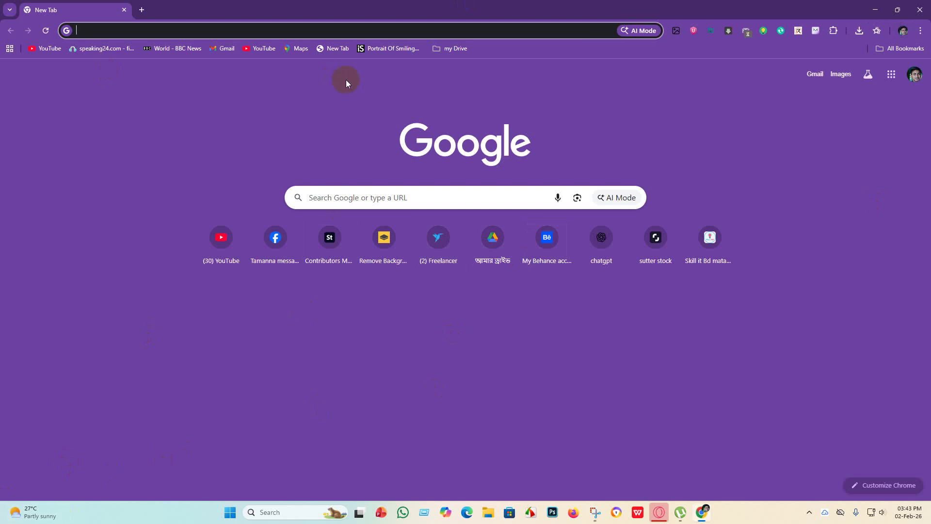
Open Facebook in a new browser tab and open the TIMES SPECIAL CARE 76 group chat
left_click(142, 10)
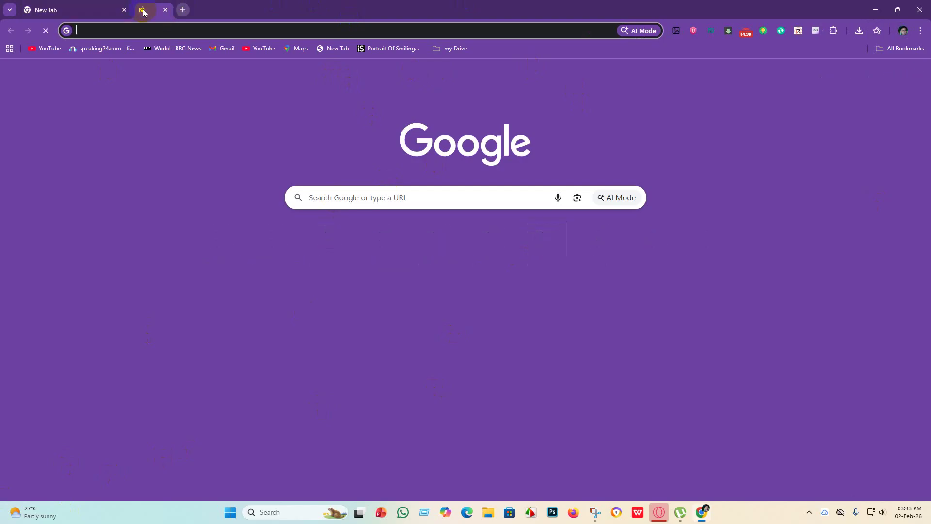
left_click(274, 241)
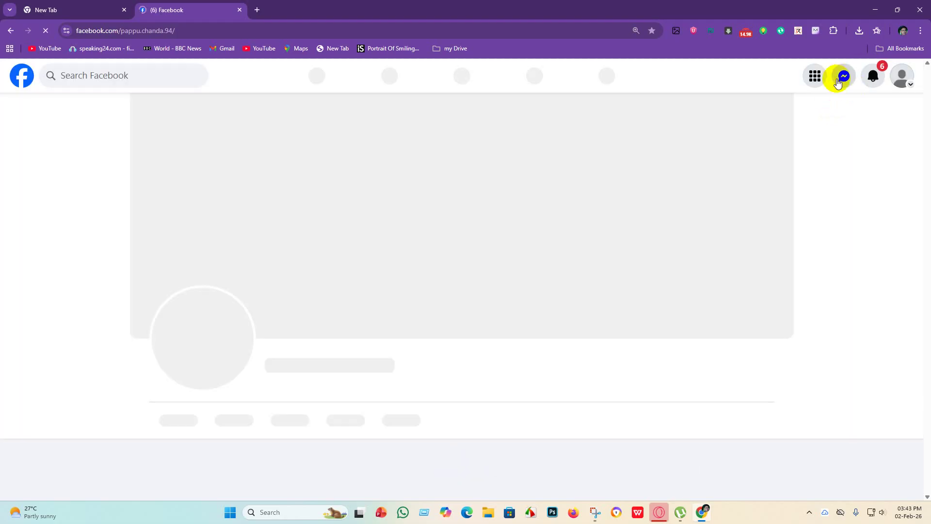
left_click(842, 81)
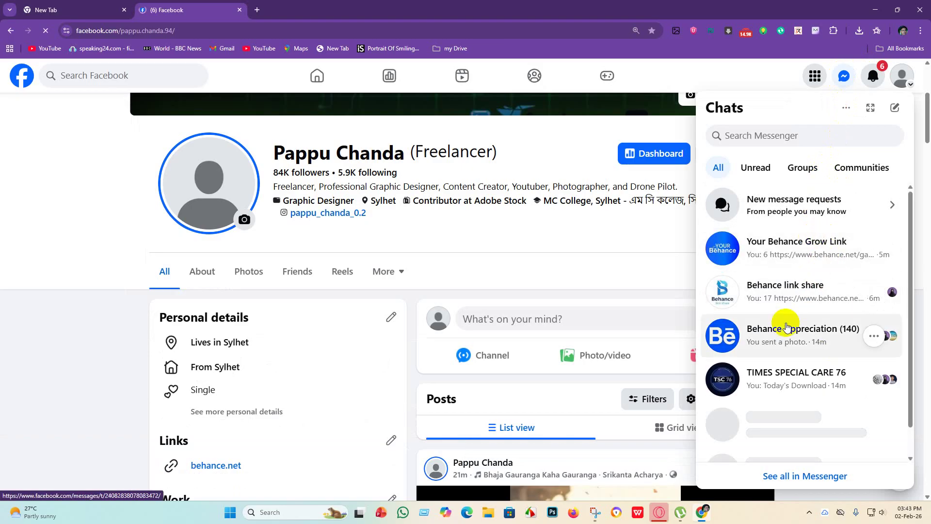
left_click(786, 383)
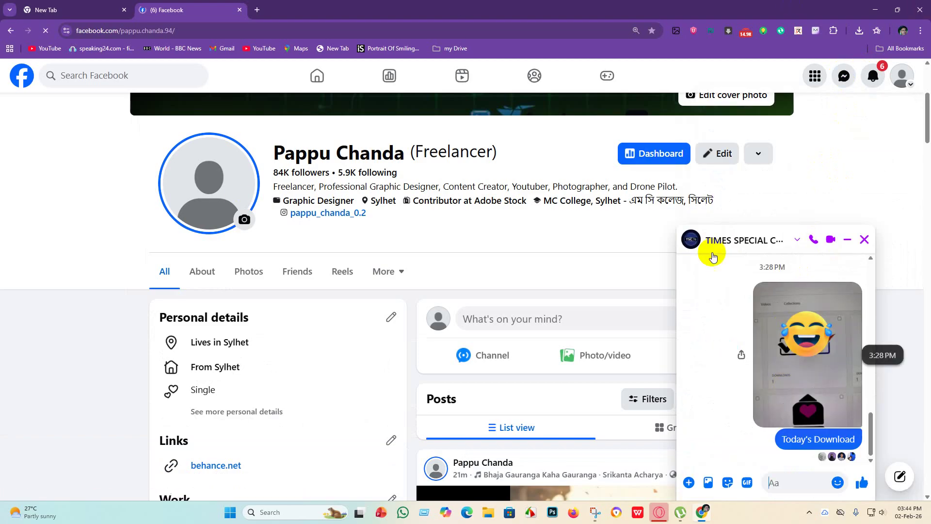
Find the Adobe Stock submission update screenshot sent at 1:08 AM in the group chat and view it enlarged
scroll(834, 365, "up", 2)
scroll(834, 365, "up", 10)
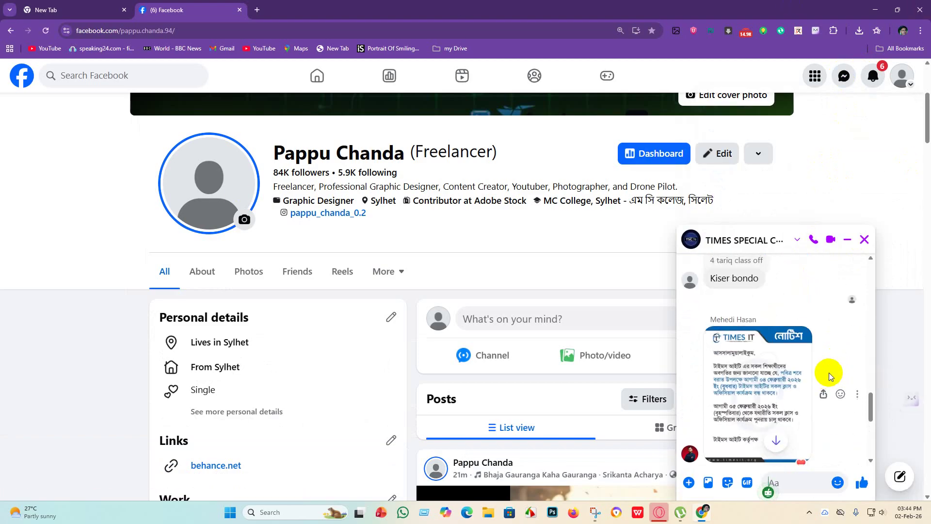
left_click(830, 356)
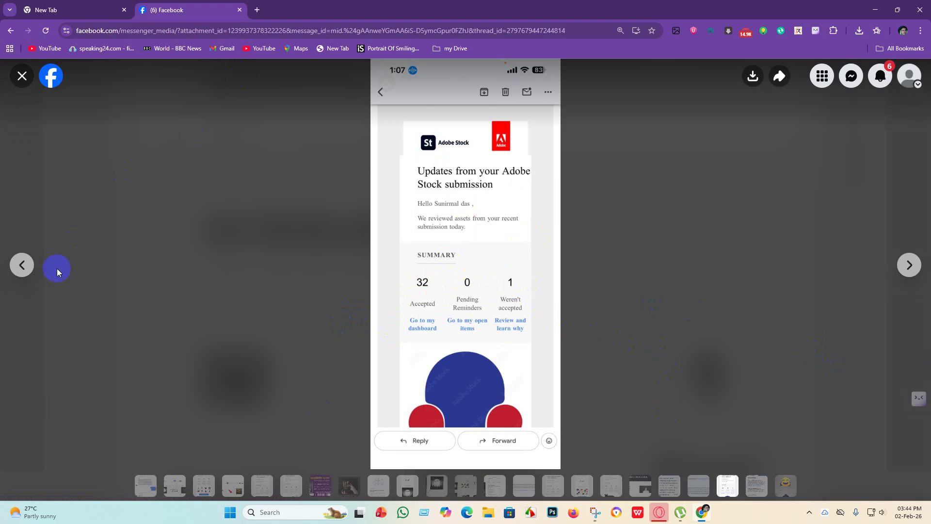
left_click(23, 78)
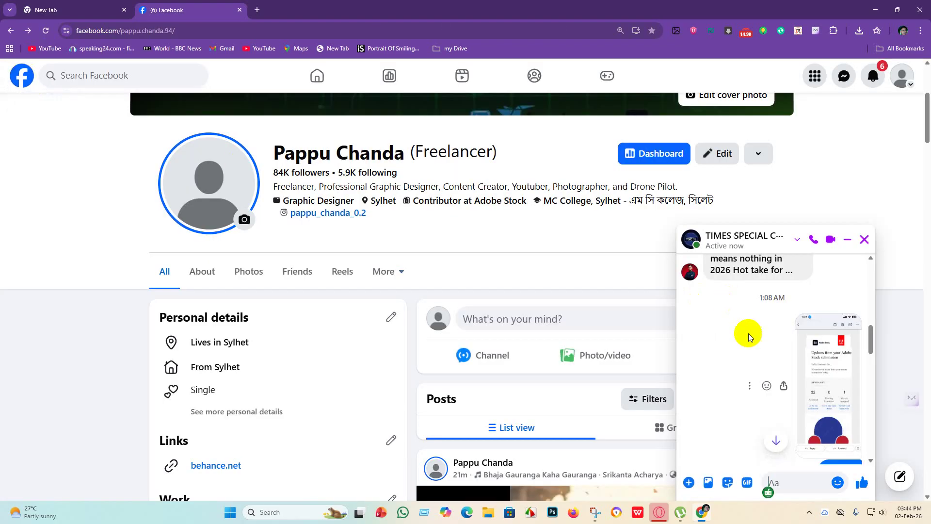
Go further back in the TIMES SPECIAL CARE 76 chat and view the Adobe Stock update screenshot with the black animal silhouette
scroll(824, 349, "up", 6)
scroll(820, 350, "up", 10)
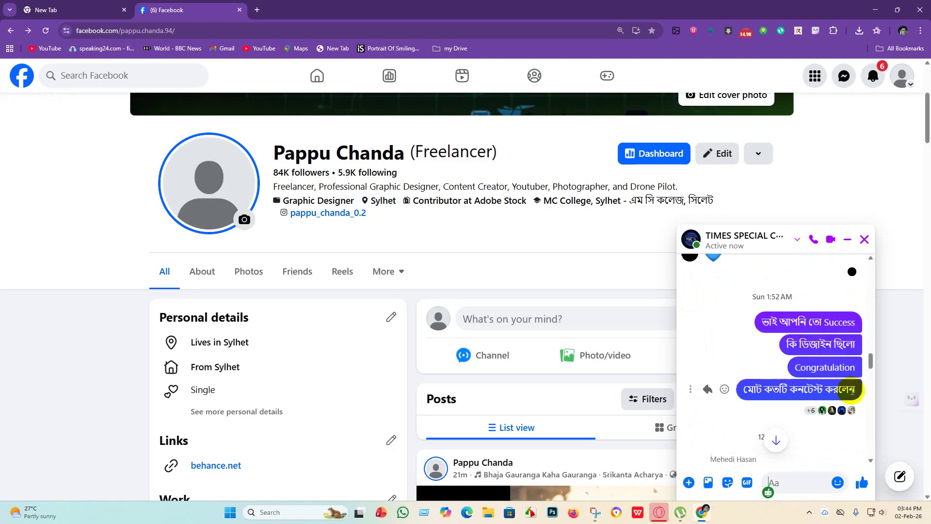
scroll(829, 374, "up", 6)
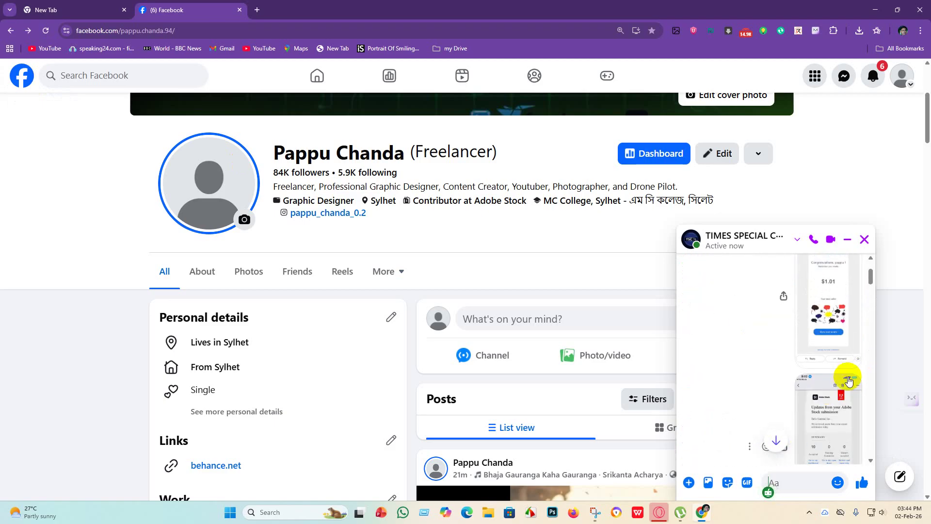
left_click(840, 380)
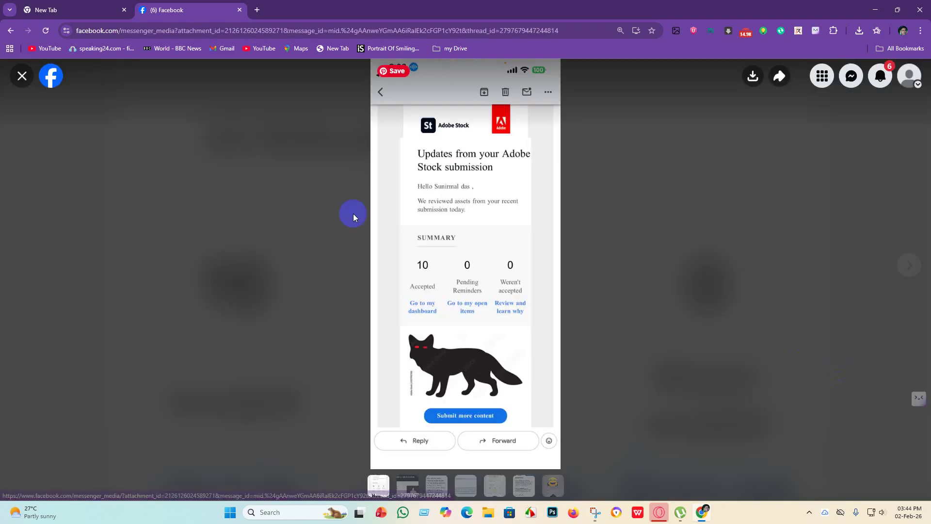
left_click(23, 77)
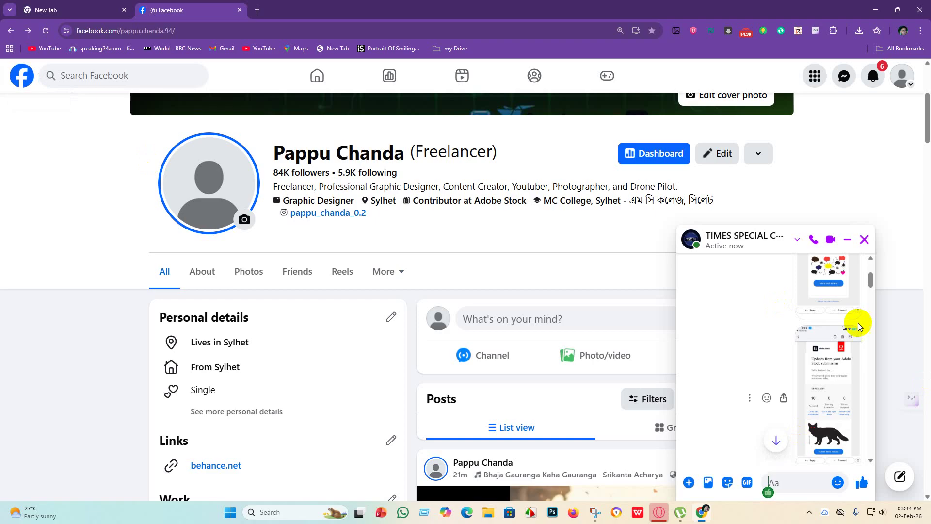
scroll(825, 334, "up", 2)
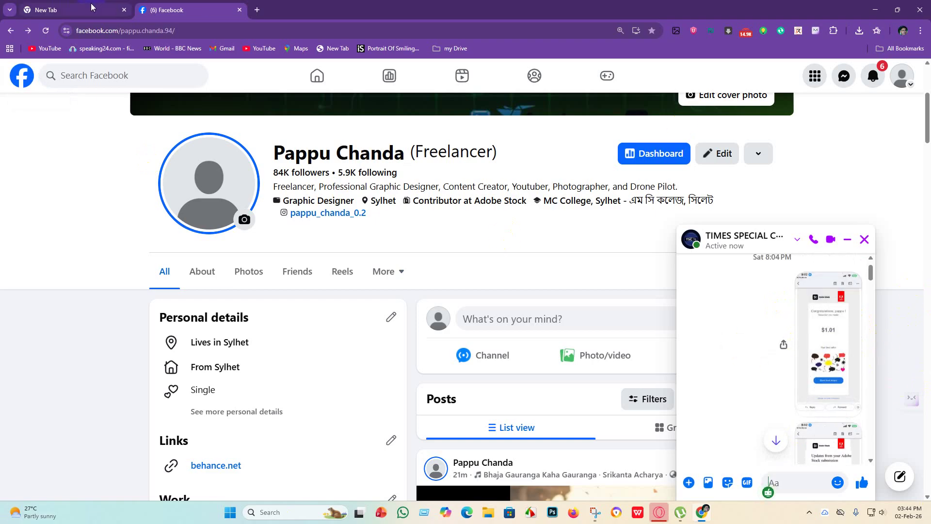
Open the Behance Appreciation (140) chat and view the Adobe Stock update screenshot with the black speech bubbles and arrows
left_click(844, 78)
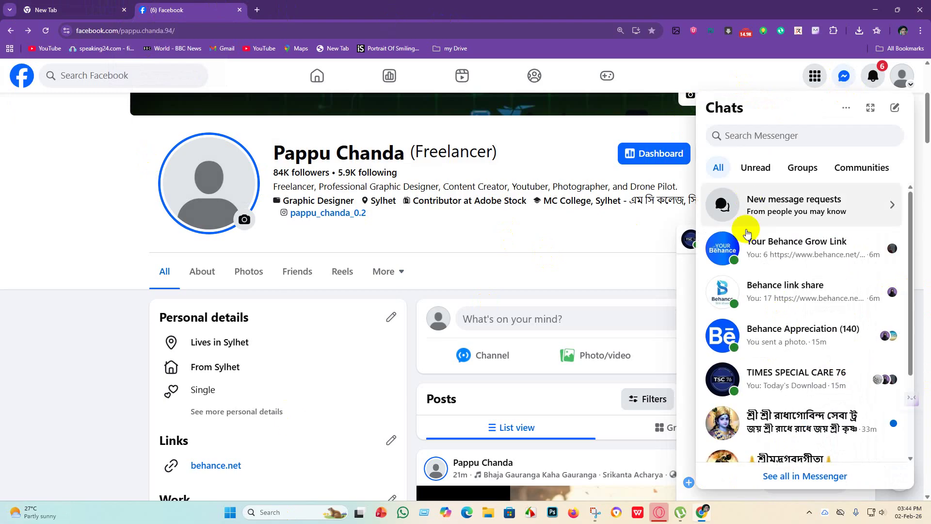
left_click(823, 337)
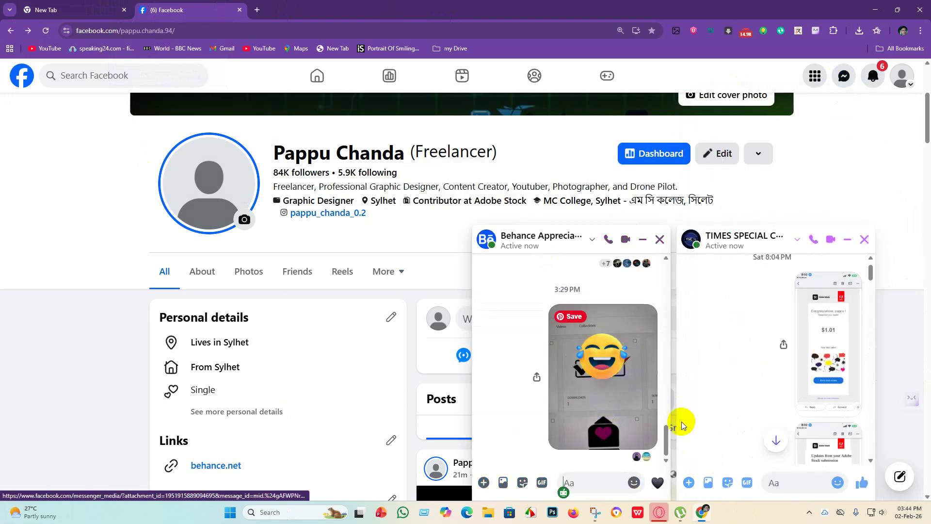
scroll(582, 358, "up", 5)
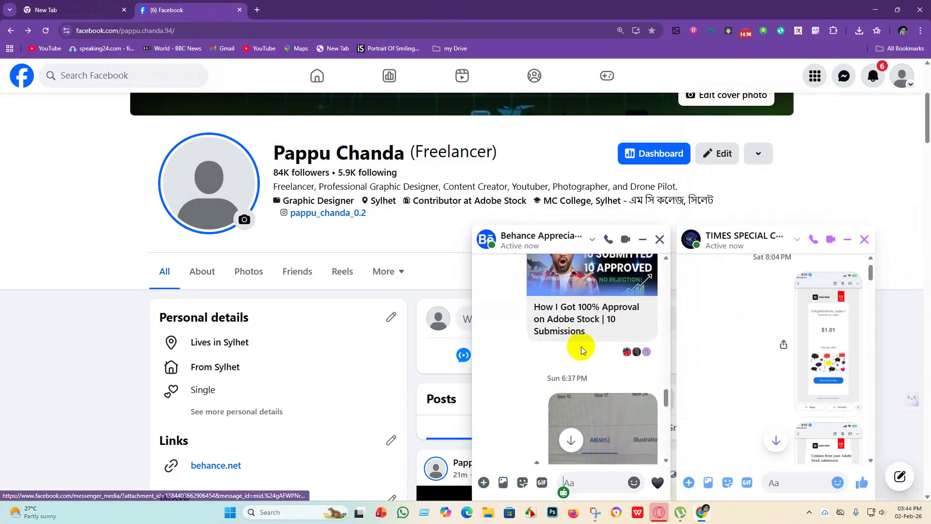
scroll(582, 351, "down", 3)
scroll(628, 380, "up", 10)
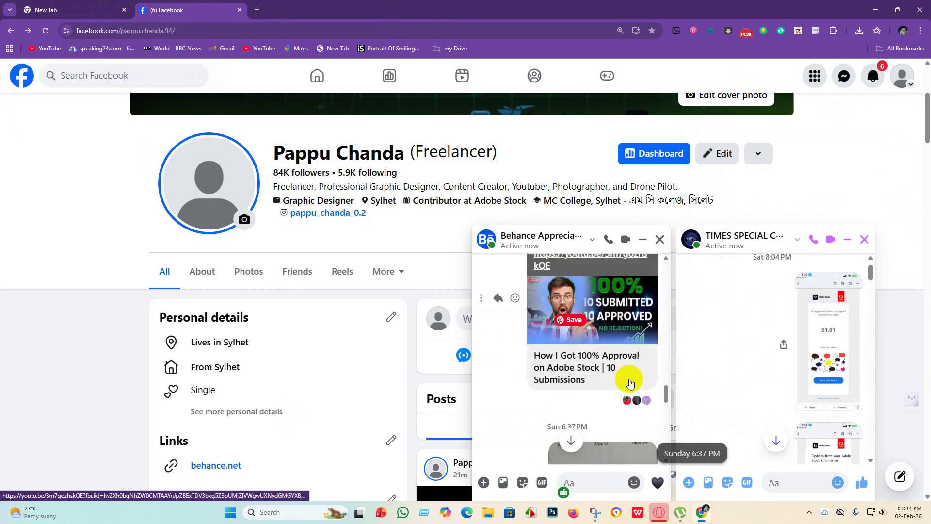
scroll(628, 381, "up", 4)
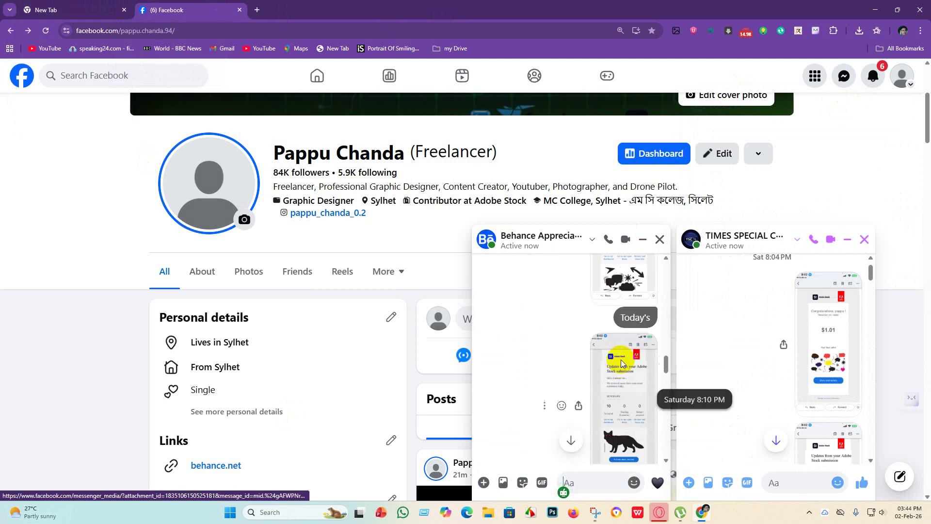
left_click(625, 400)
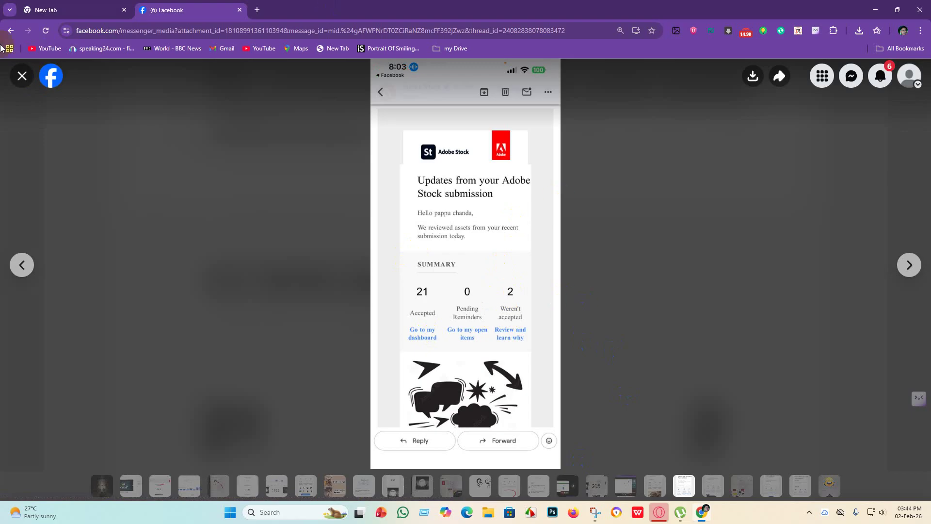
left_click(19, 79)
Return to the recent messages in the Behance Appreciation chat and enlarge the Adobe Stock update screenshot sent at 1:09 AM
scroll(625, 368, "down", 10)
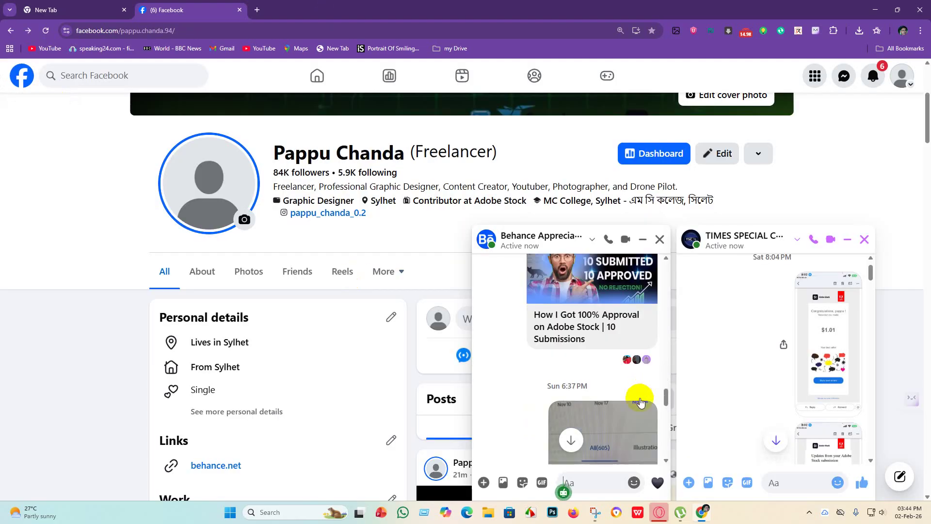
scroll(631, 406, "down", 3)
scroll(624, 403, "up", 5)
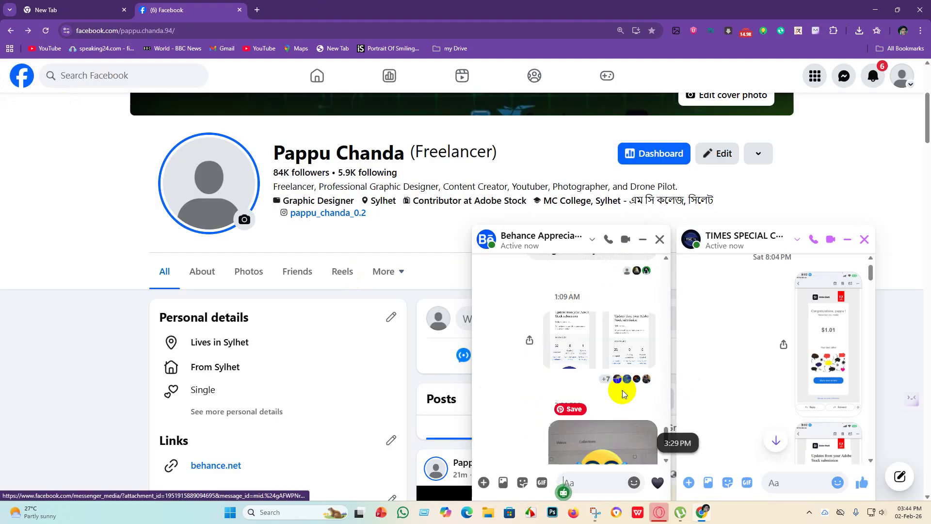
left_click(628, 428)
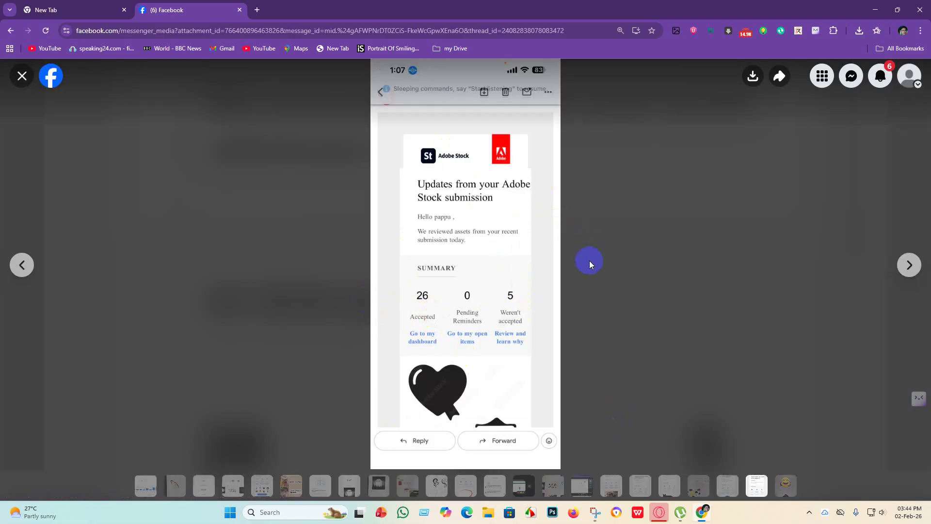
Close the enlarged screenshot and both open group chats, and minimize the browser window
left_click(18, 84)
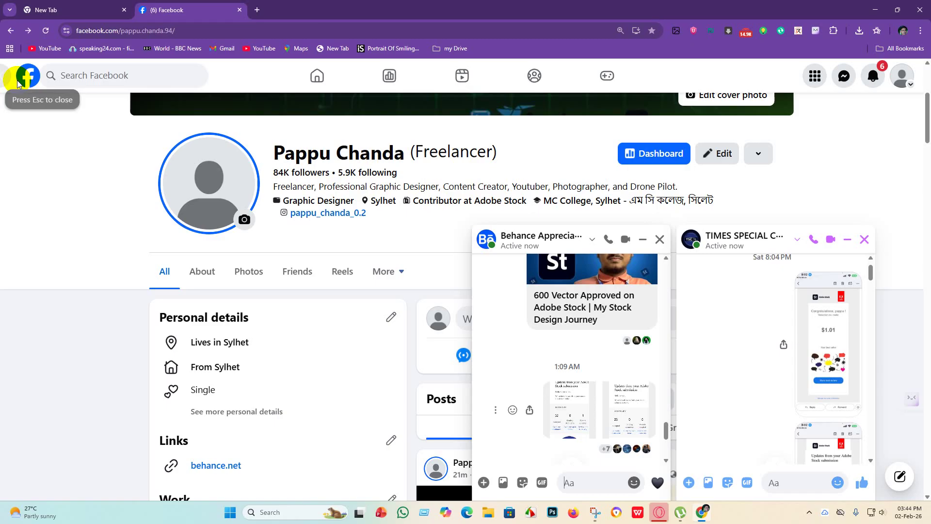
left_click(659, 239)
left_click(864, 240)
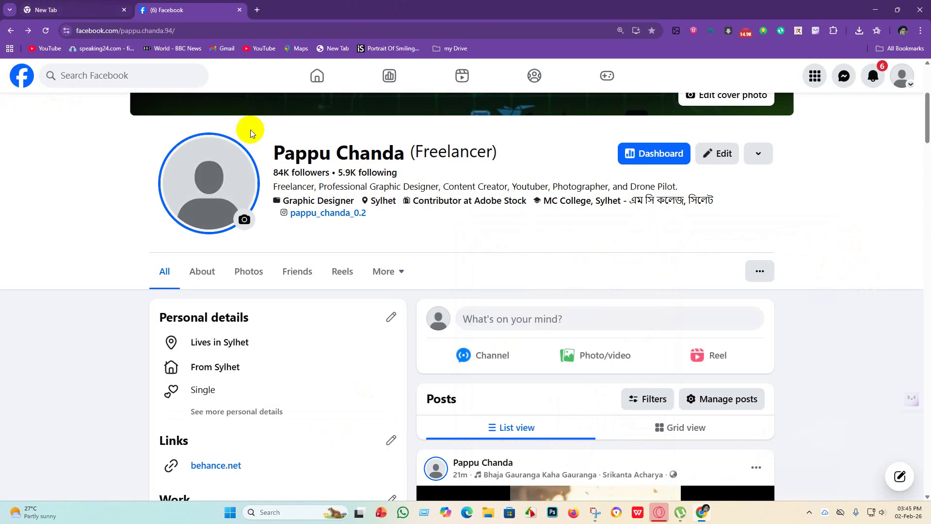
left_click(927, 67)
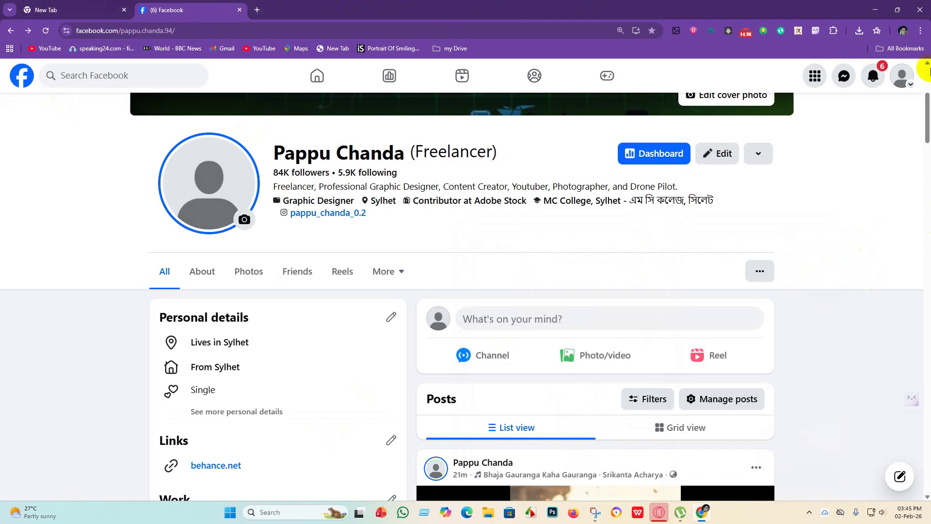
left_click(877, 13)
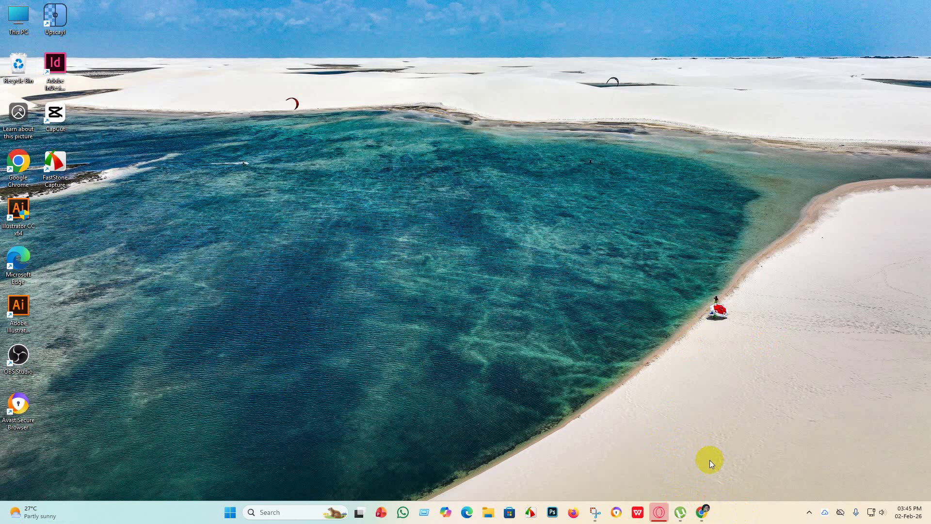
Switch to Microsoft Edge, open the Adobe Stock contributor dashboard for account 2 and review its earnings and portfolio
left_click(466, 513)
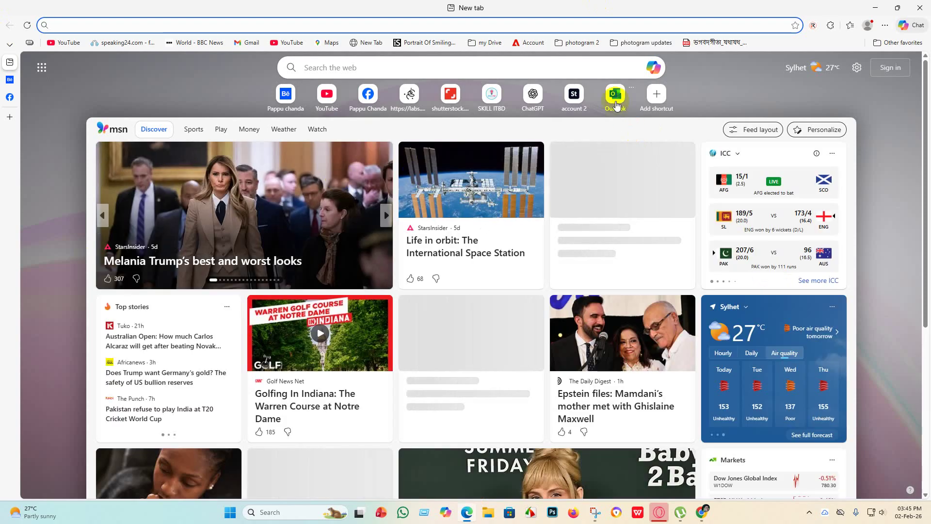
left_click(580, 94)
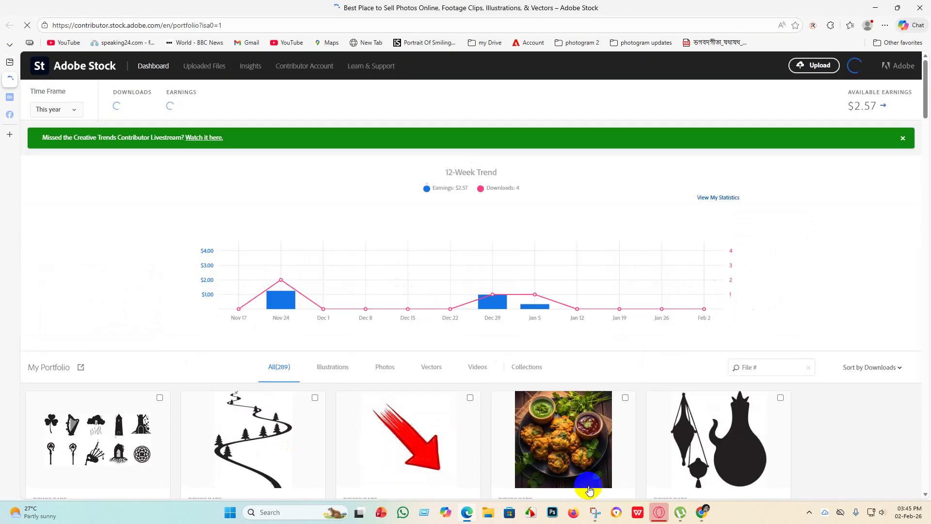
scroll(213, 229, "down", 2)
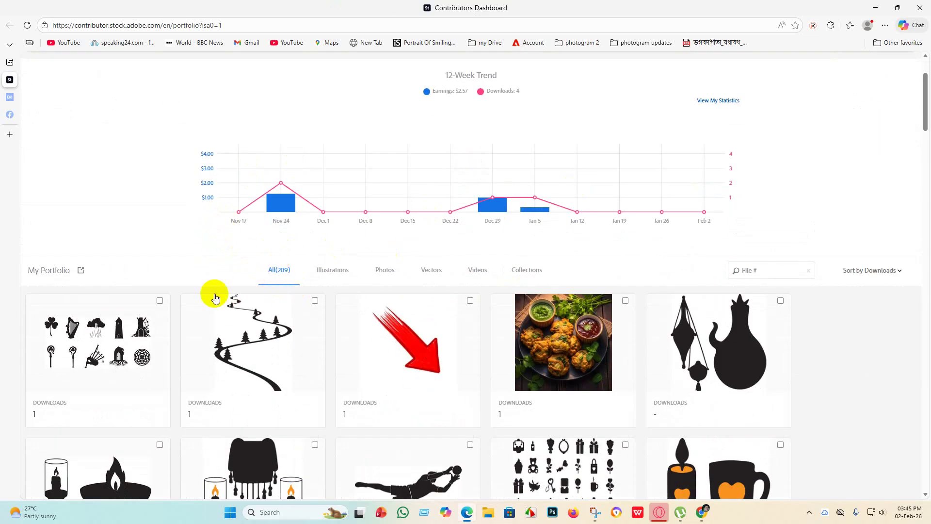
scroll(397, 256, "down", 4)
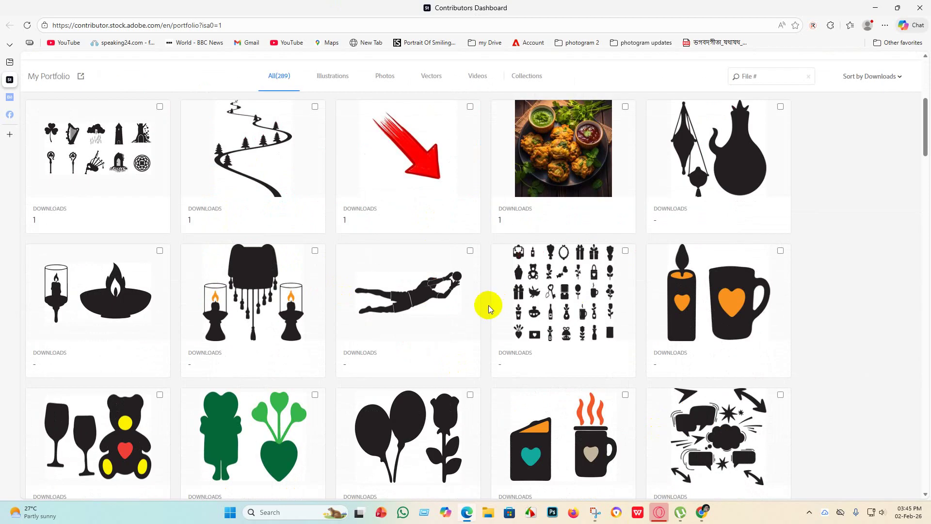
scroll(488, 305, "down", 6)
scroll(519, 370, "up", 12)
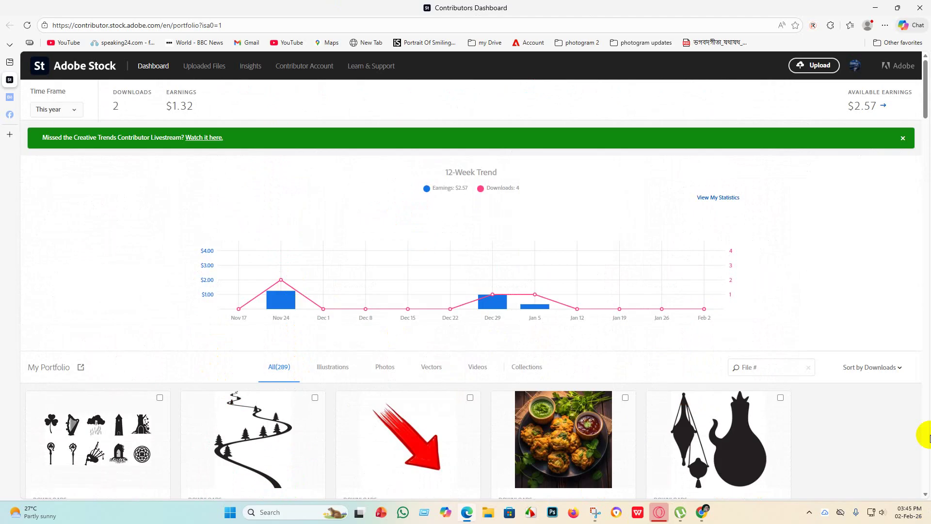
Look over the new uploaded files and submit the 19 ready ones, agreeing to both terms and conditions statements
left_click(205, 68)
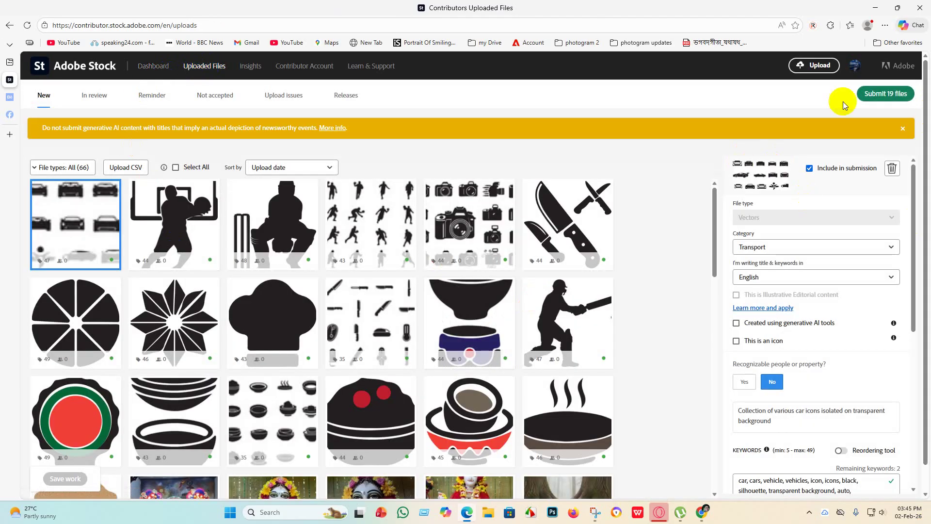
scroll(240, 365, "down", 2)
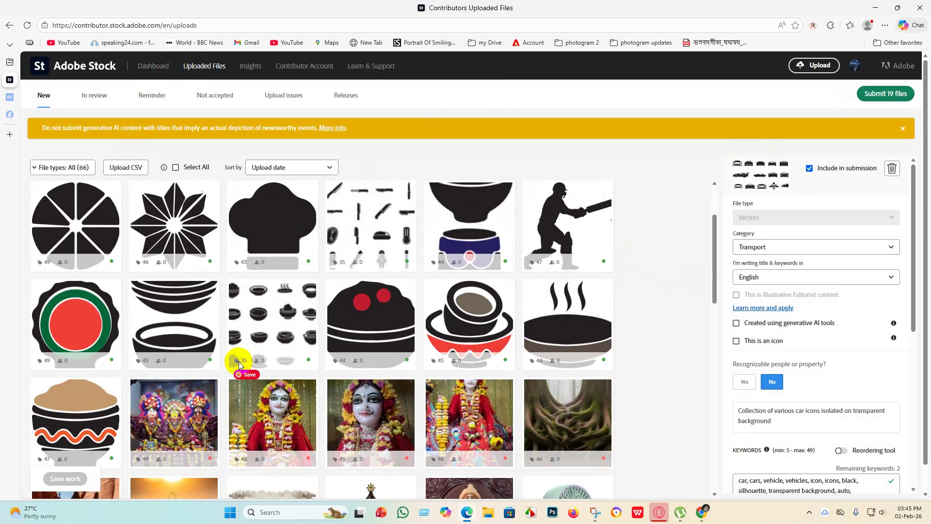
scroll(582, 417, "up", 2)
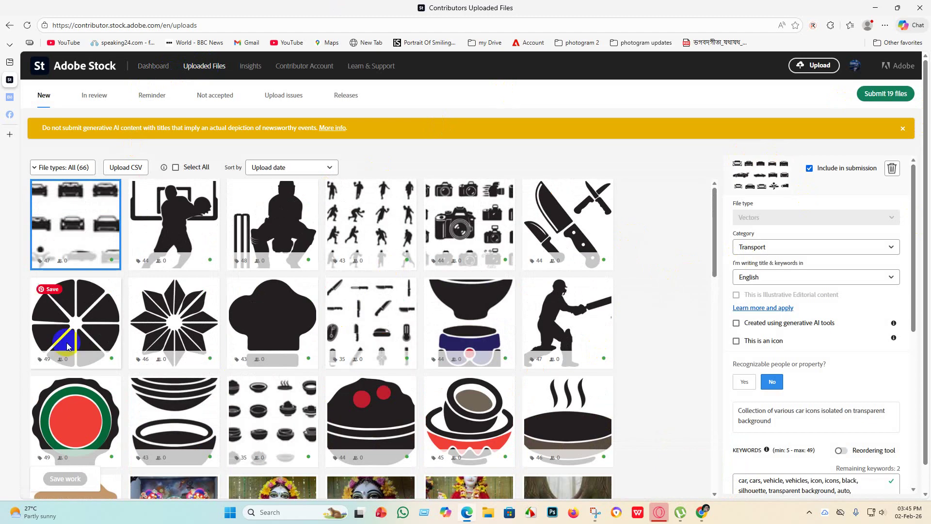
left_click(898, 95)
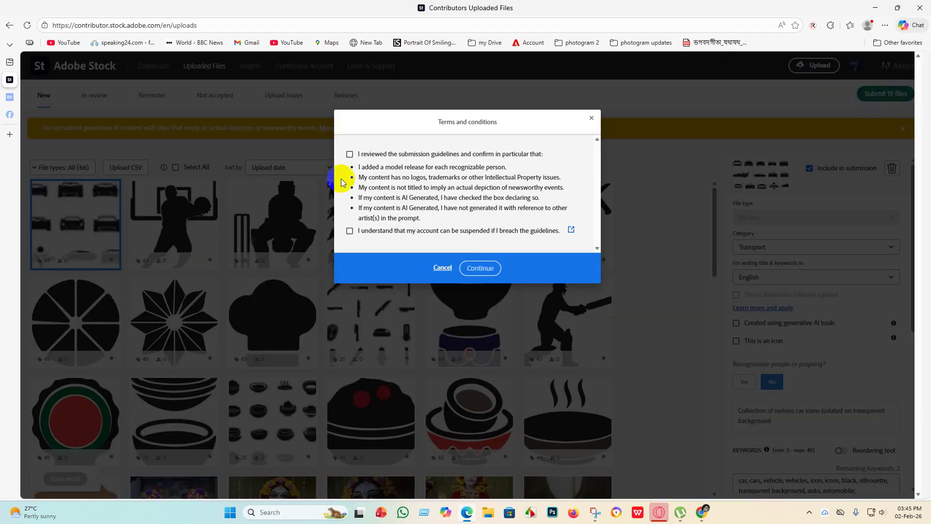
left_click(350, 231)
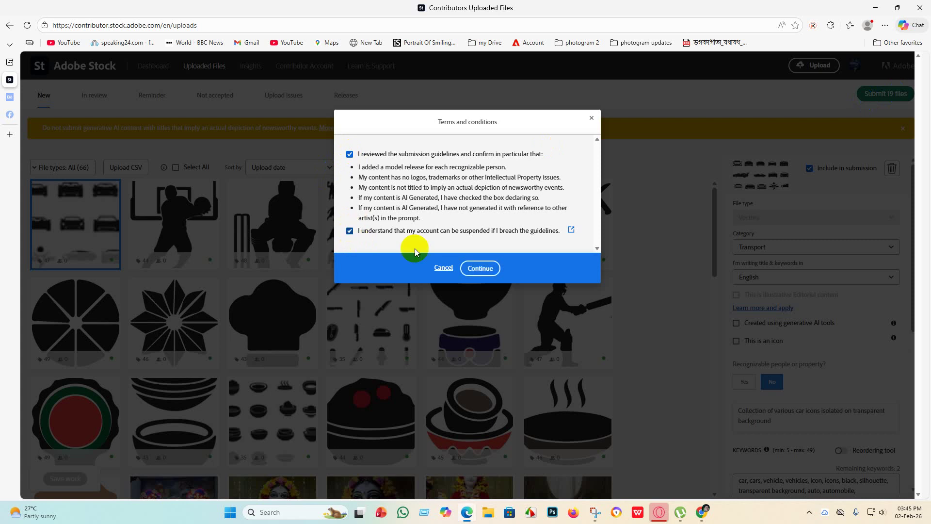
left_click(484, 269)
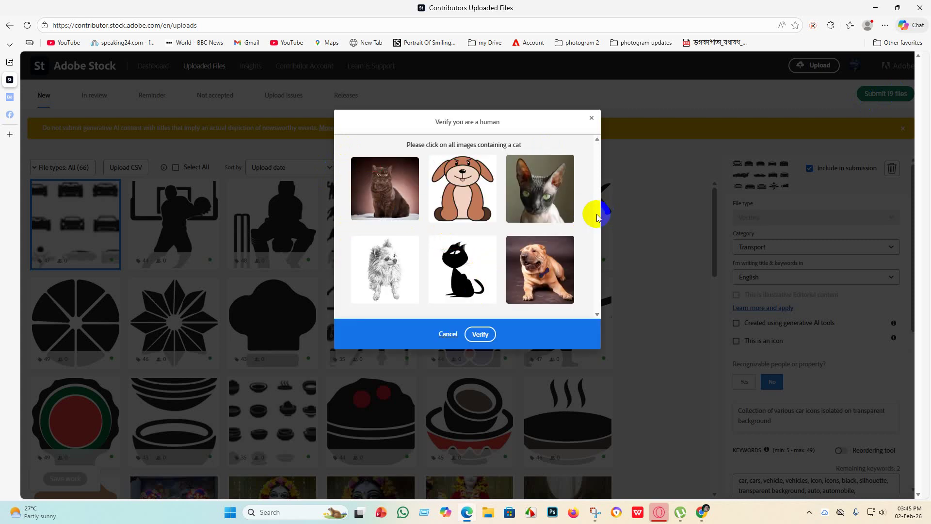
Select all images containing a cat in the human verification and complete the submission
left_click(550, 207)
left_click(391, 203)
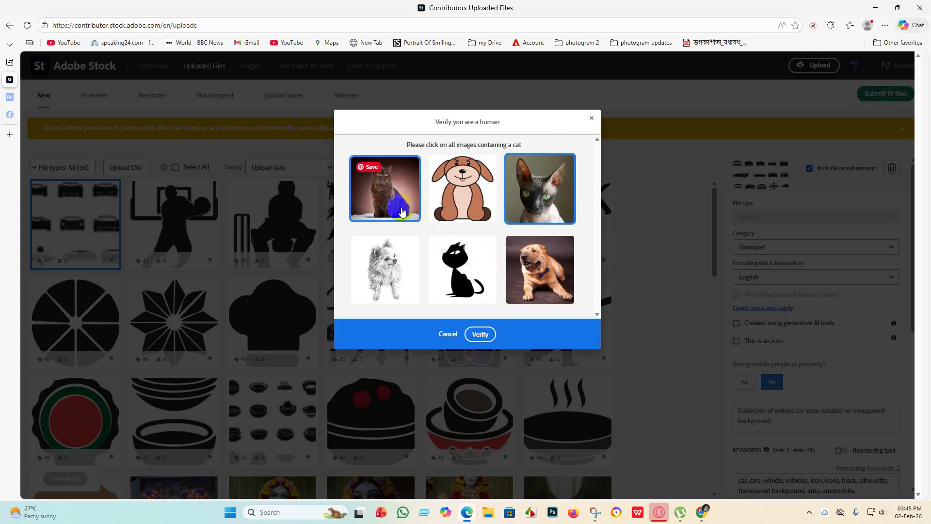
left_click(449, 274)
left_click(488, 337)
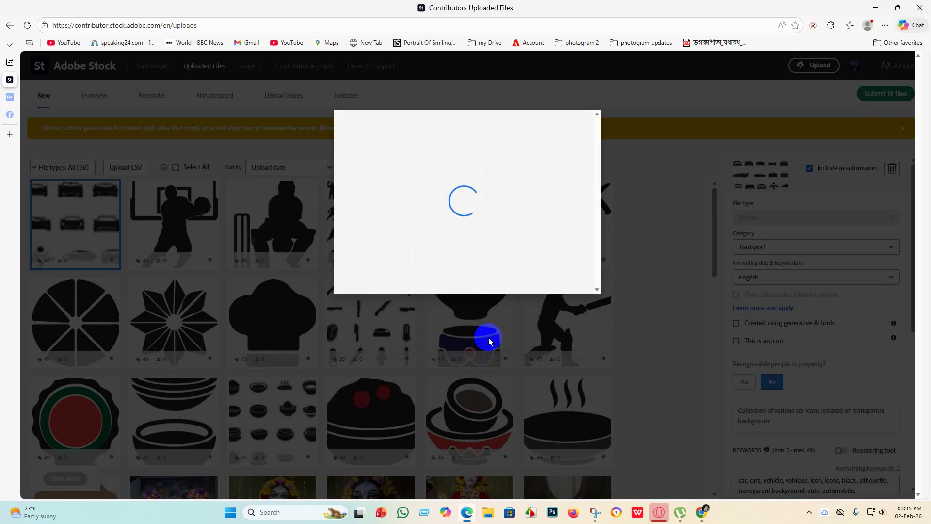
scroll(483, 358, "down", 6)
left_click(464, 436)
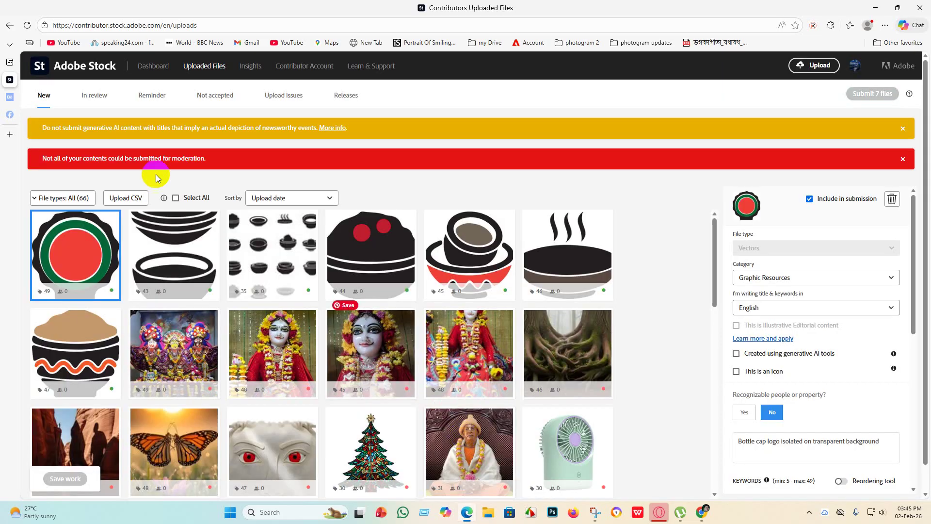
Examine the files in review on Adobe Stock, from the first vectors to the last photos
left_click(86, 95)
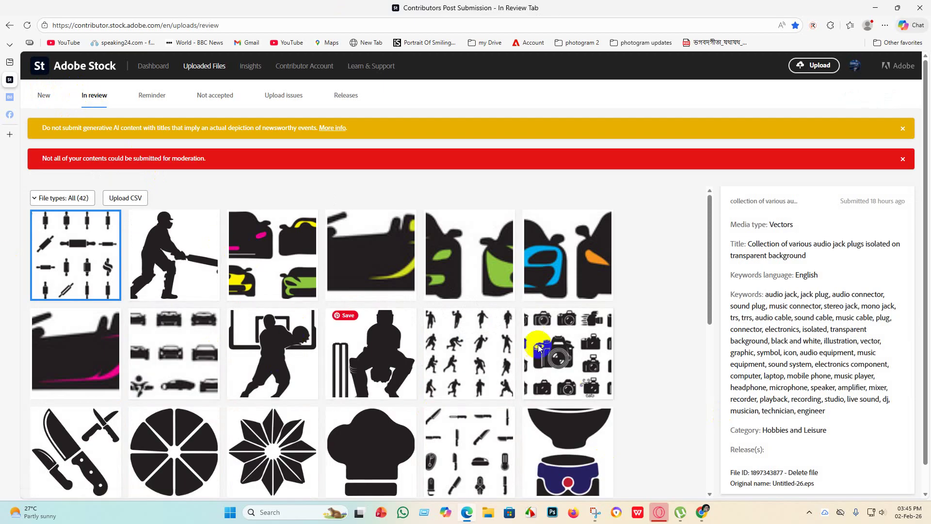
scroll(272, 257, "down", 1)
scroll(176, 267, "up", 1)
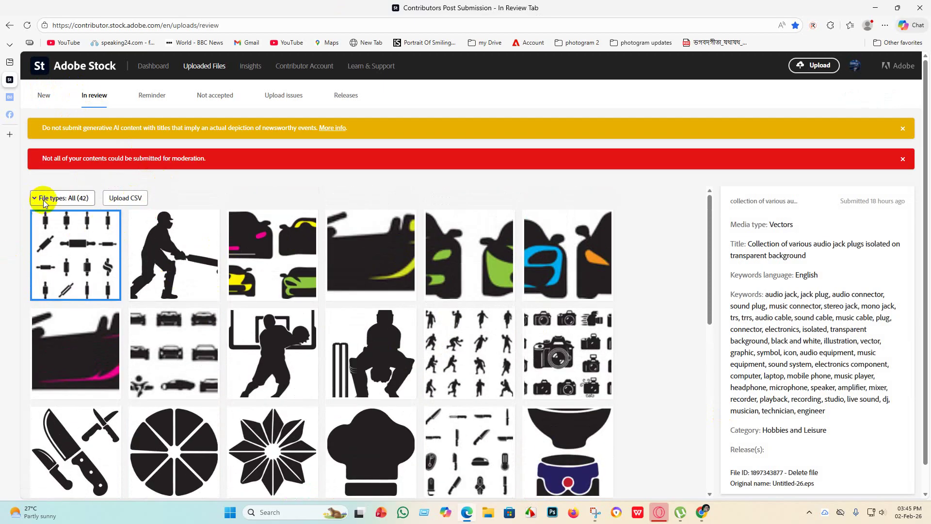
scroll(395, 322, "down", 5)
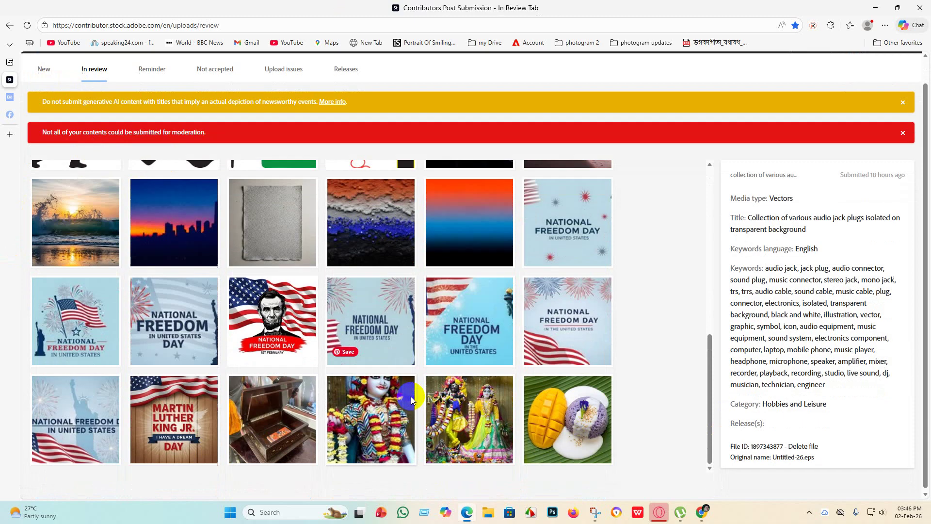
scroll(320, 319, "up", 5)
scroll(49, 242, "up", 2)
scroll(58, 242, "down", 5)
scroll(73, 242, "up", 5)
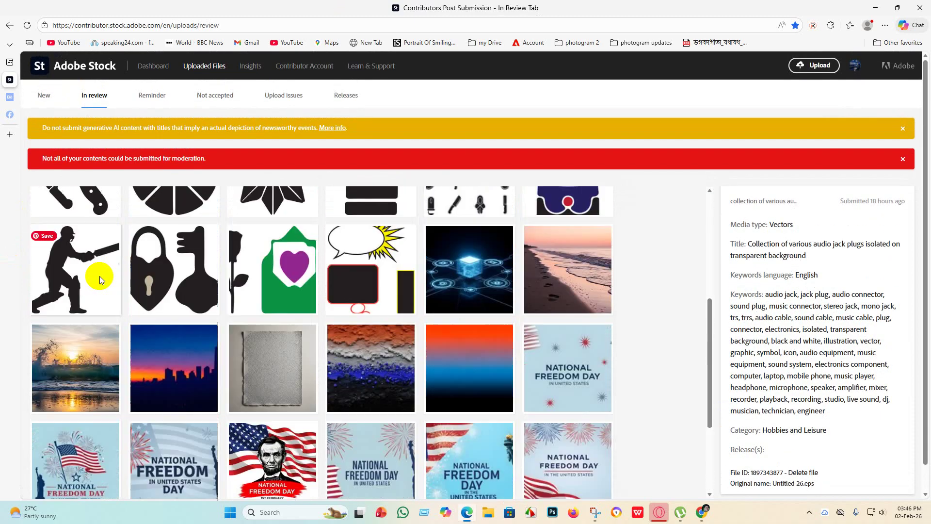
Open the files not accepted and check the rejection reasons for the two colleagues, man at desk and woman on laptop images
left_click(214, 99)
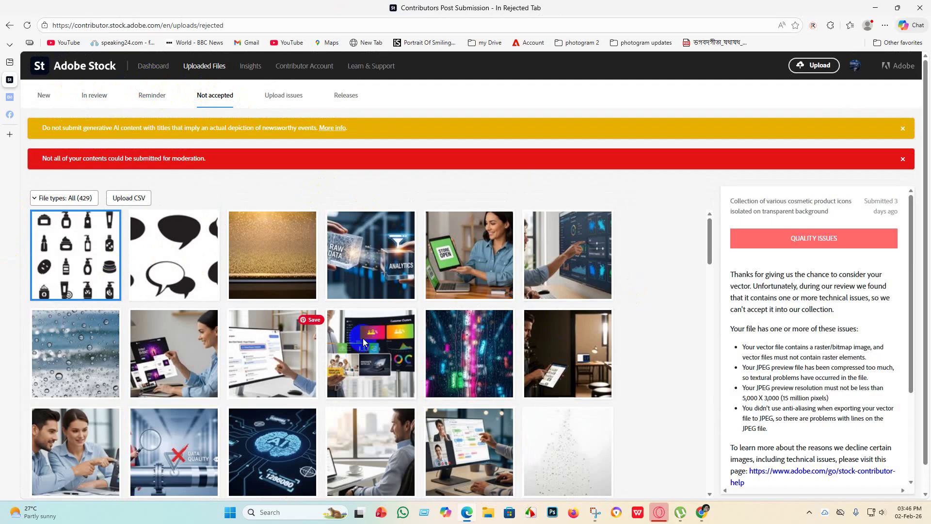
scroll(436, 340, "down", 5)
scroll(194, 388, "up", 4)
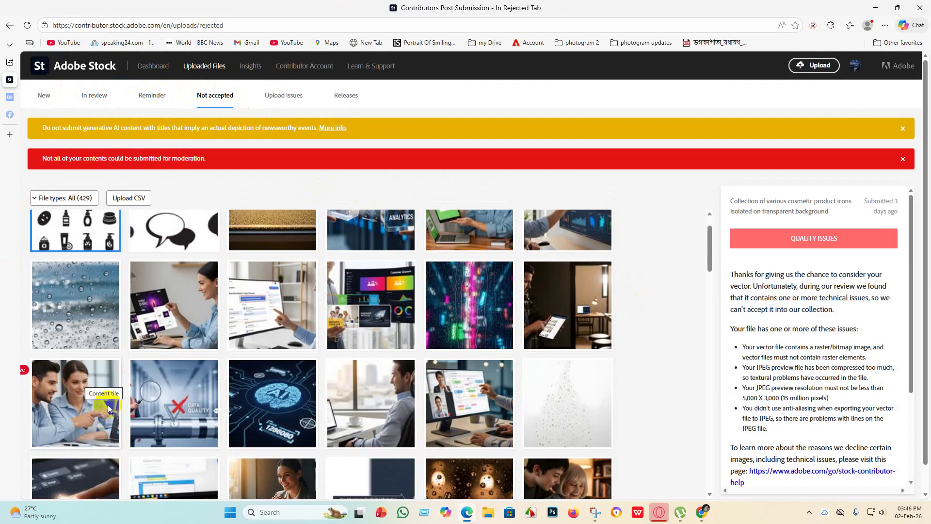
left_click(78, 419)
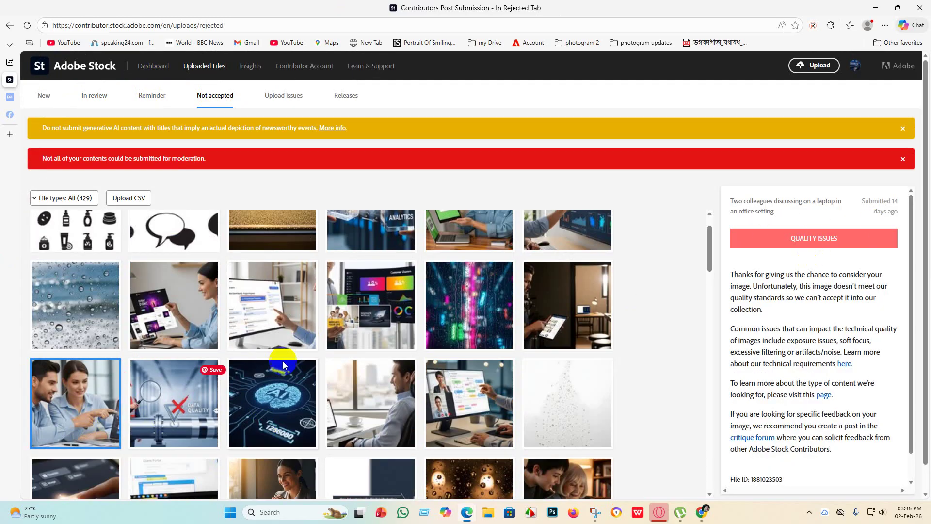
left_click(391, 410)
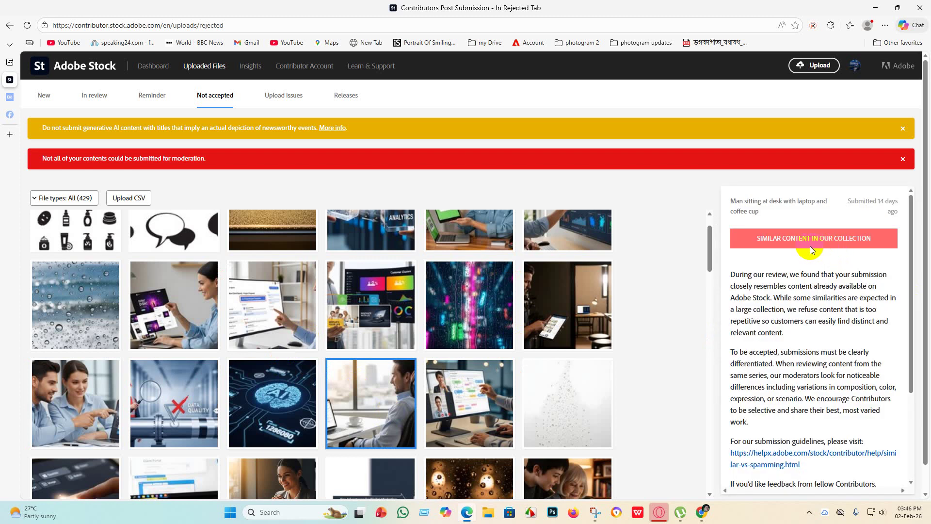
scroll(509, 315, "down", 2)
left_click(263, 322)
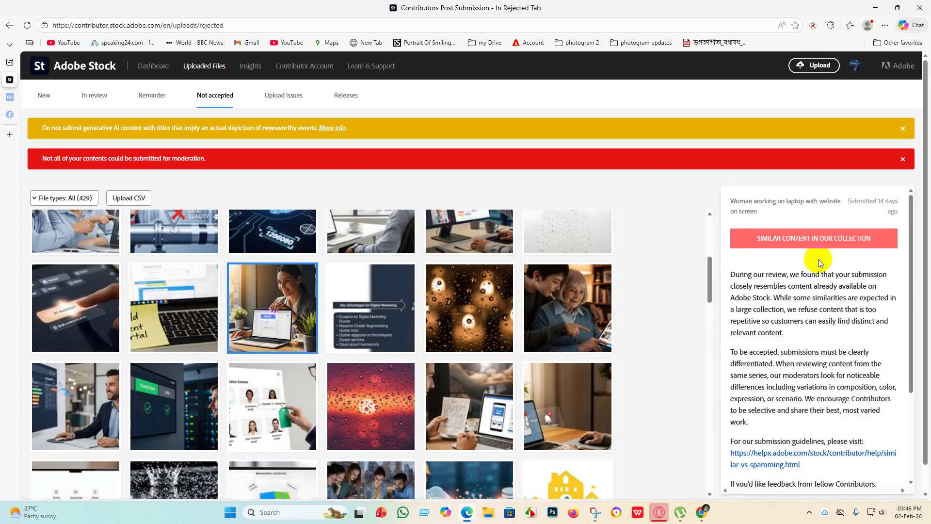
Check the rejection reasons further down the list, including the colorful map group, futuristic interface businessman and colleagues analyzing data images
scroll(339, 349, "down", 5)
left_click(395, 282)
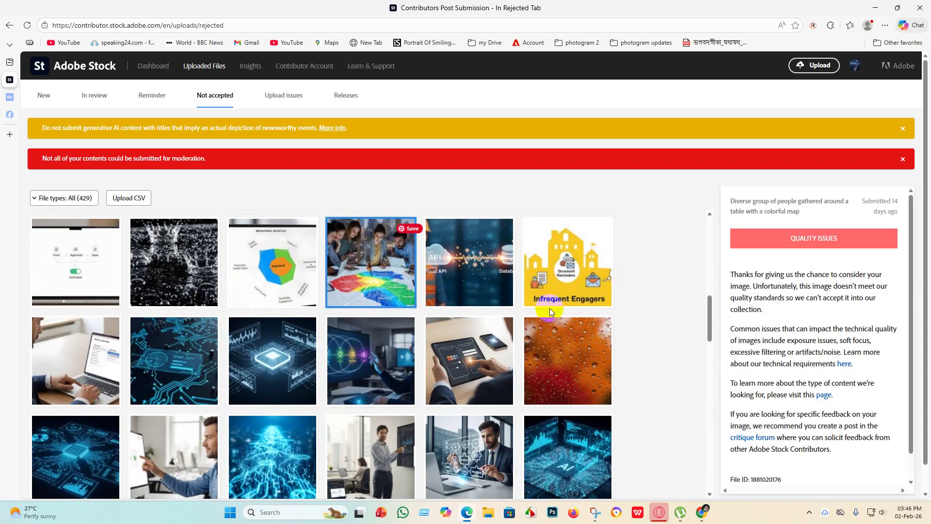
left_click(378, 385)
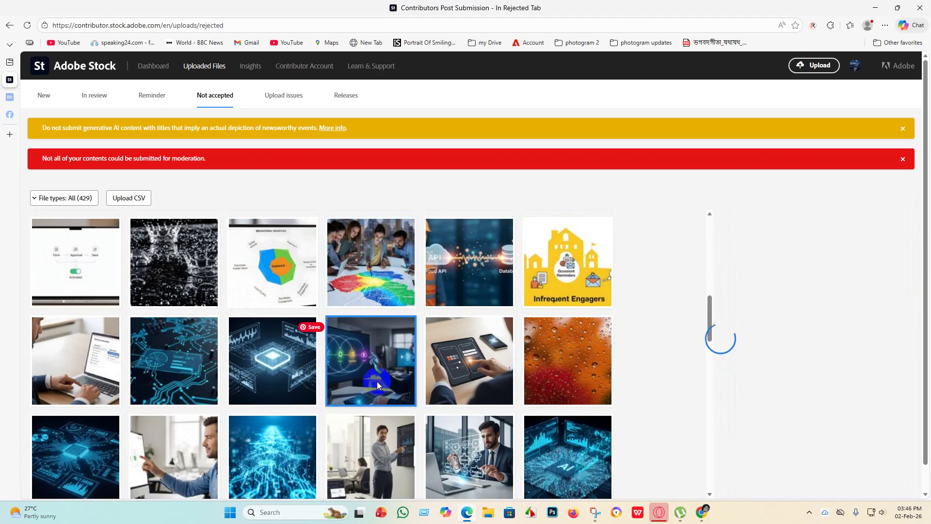
left_click(429, 436)
scroll(429, 436, "down", 3)
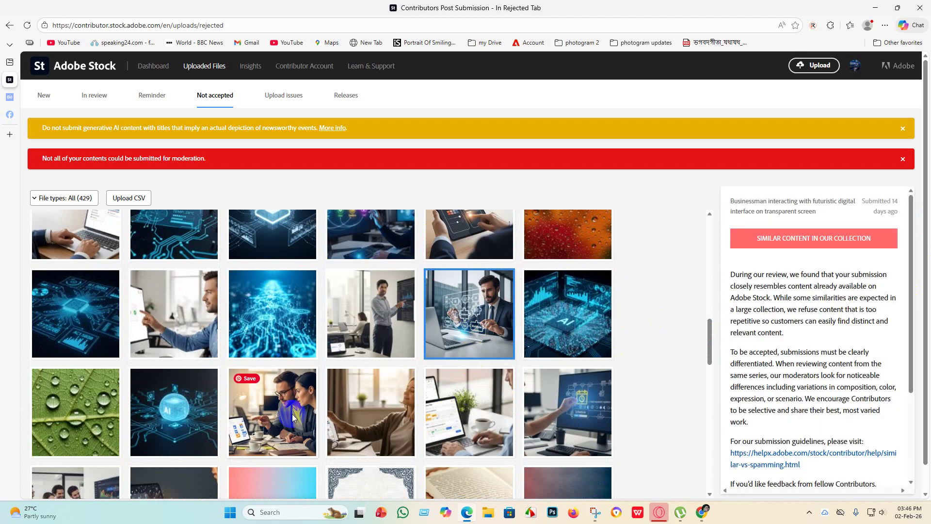
left_click(293, 417)
Return to the start of the rejected files and check the reasons for the store open tablet and raw data analytics images
scroll(188, 359, "down", 6)
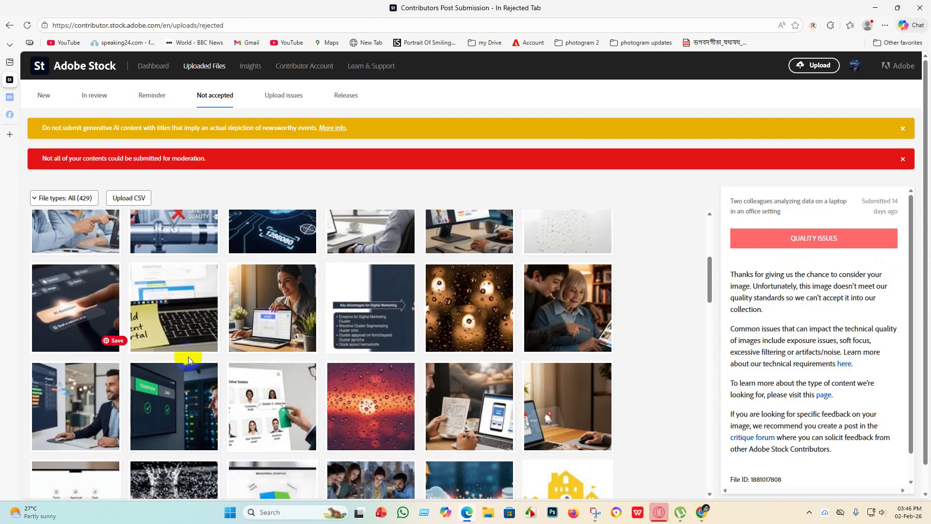
scroll(189, 359, "up", 4)
left_click(469, 257)
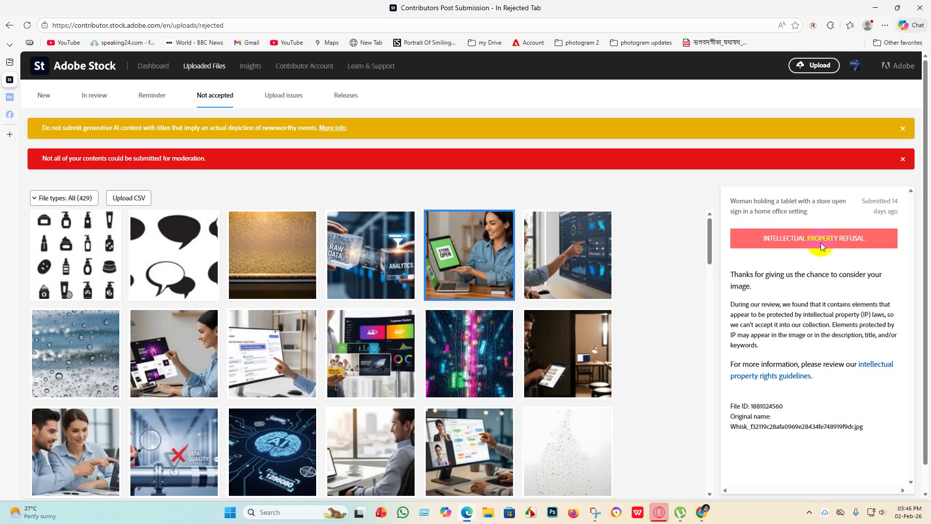
left_click(366, 268)
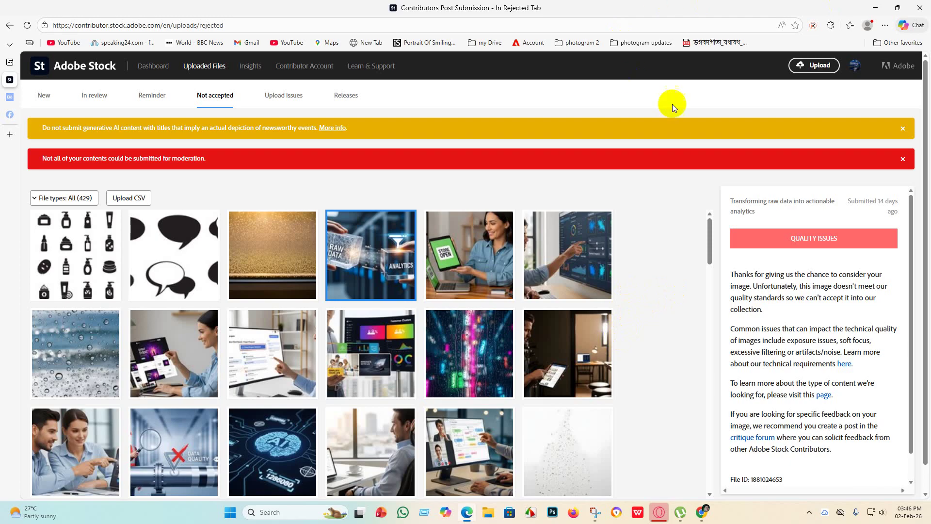
Leave Edge, open the Adobe Stock contributor portal in Firefox and view that account's files in review
left_click(922, 7)
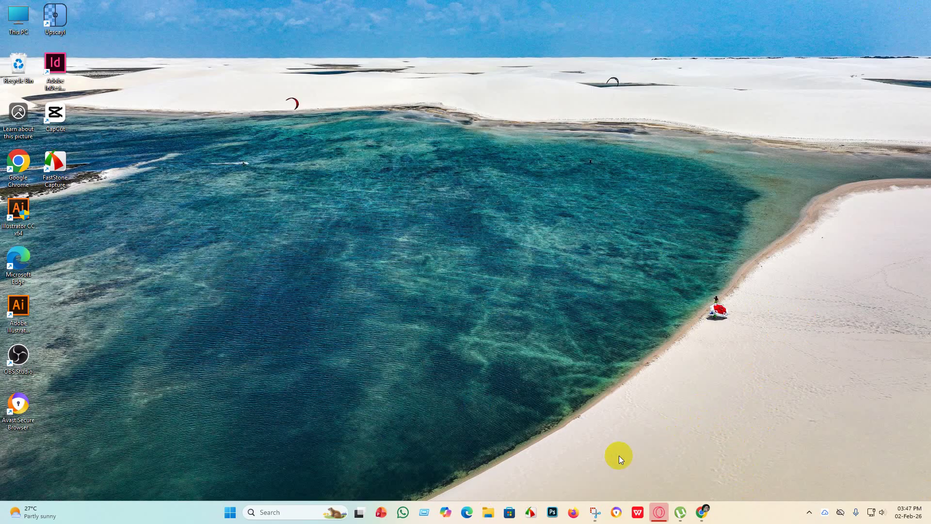
left_click(572, 514)
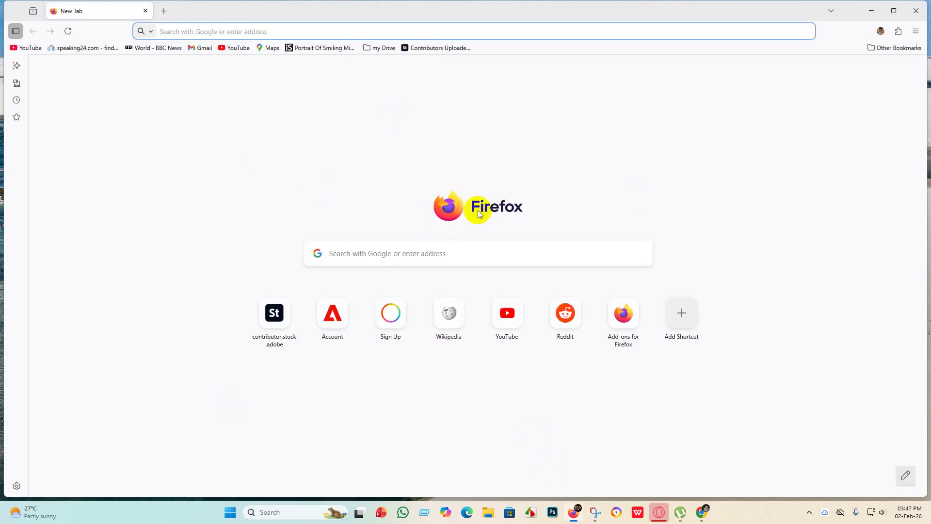
left_click(270, 328)
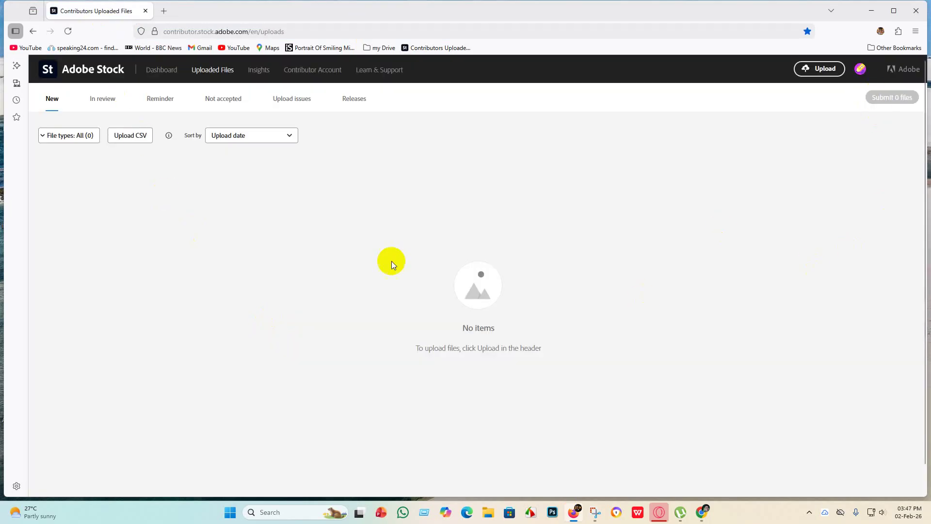
left_click(107, 102)
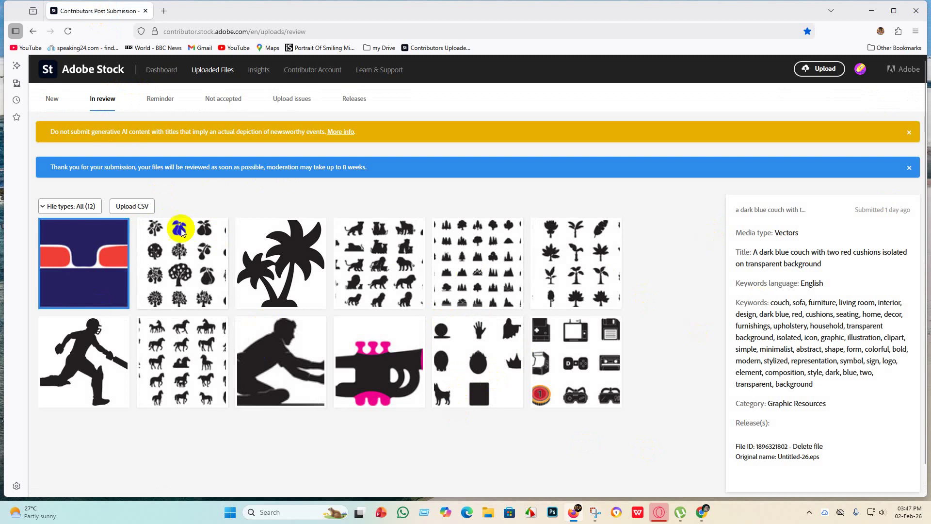
Open the Adobe Stock contributor dashboard and examine the earnings trend and the first rows of portfolio items
left_click(158, 70)
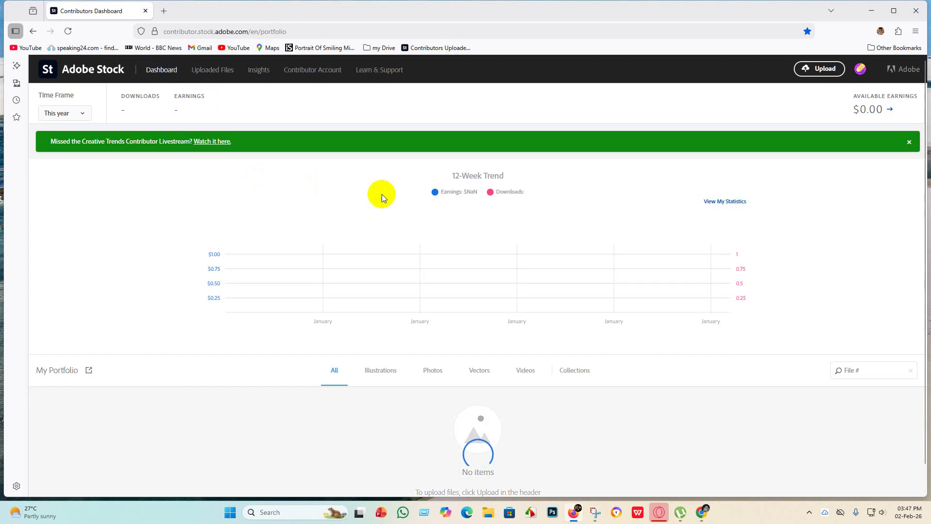
scroll(326, 322, "down", 6)
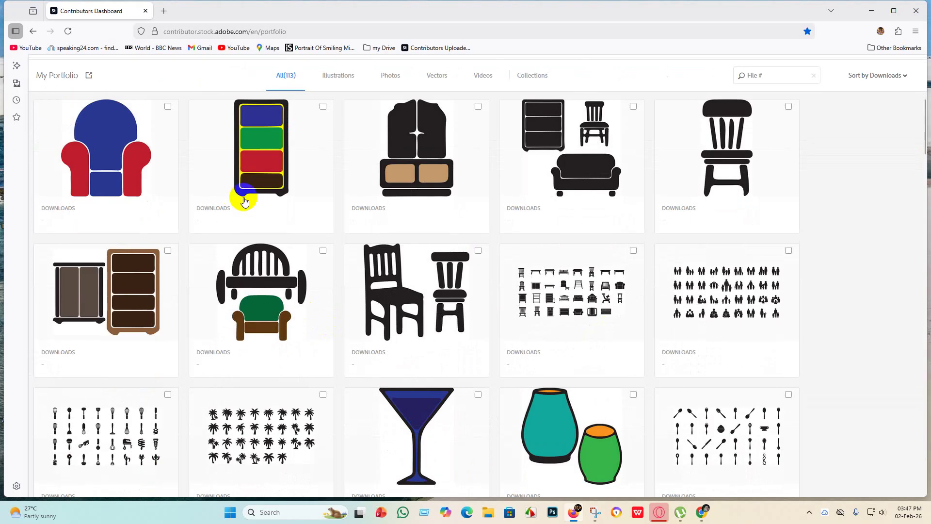
scroll(305, 244, "up", 4)
scroll(490, 315, "down", 20)
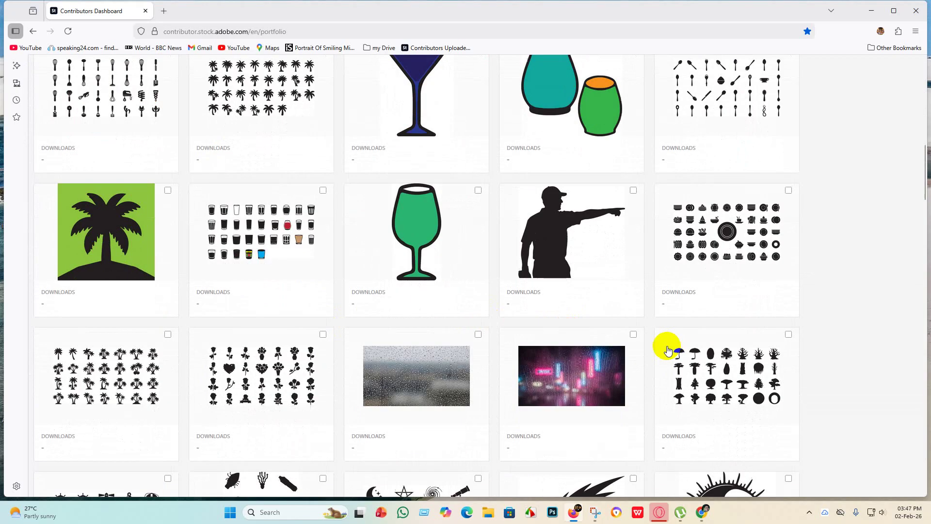
scroll(503, 326, "up", 6)
scroll(343, 198, "up", 15)
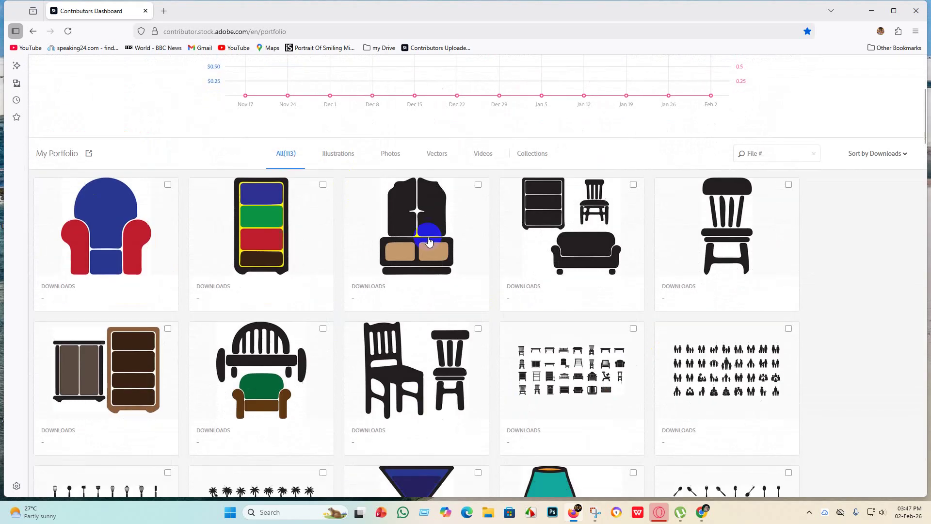
scroll(426, 243, "down", 20)
scroll(320, 218, "up", 20)
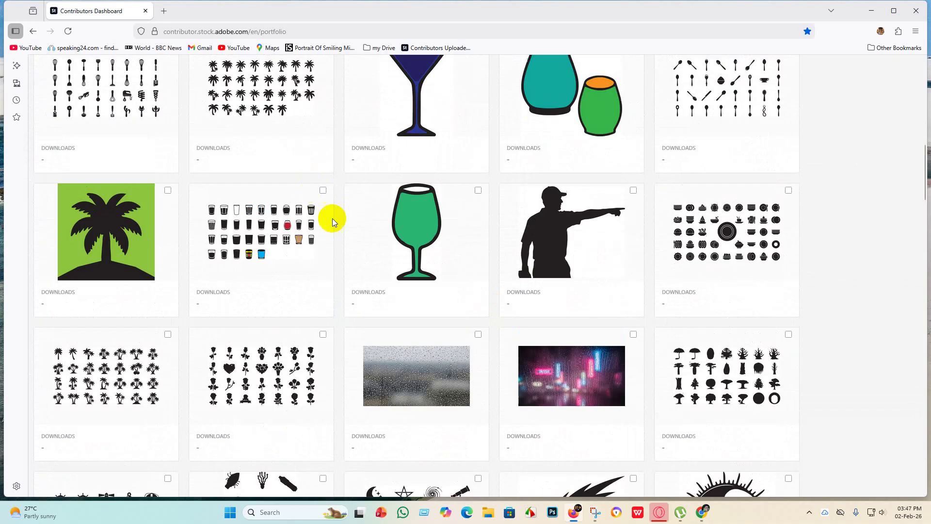
Look through the approved portfolio items down to the end of the first page, then close Firefox
scroll(322, 234, "down", 7)
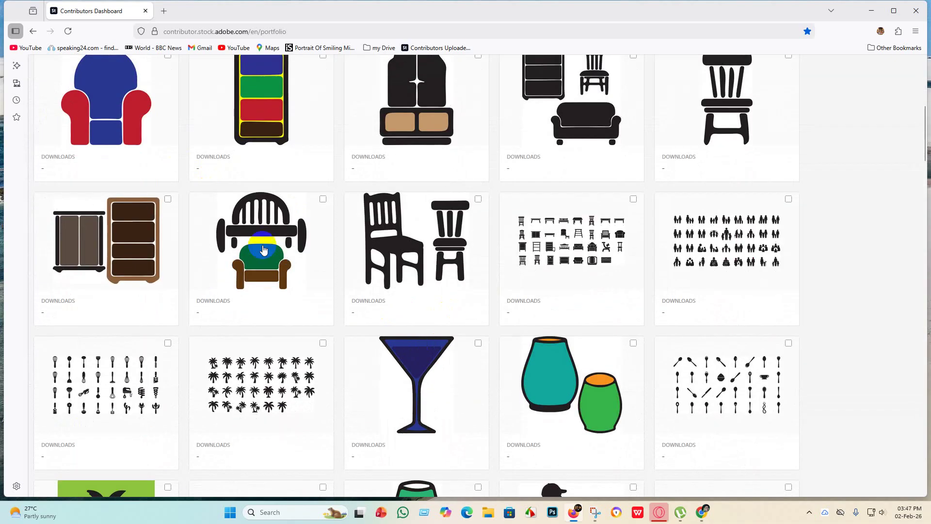
scroll(664, 353, "down", 20)
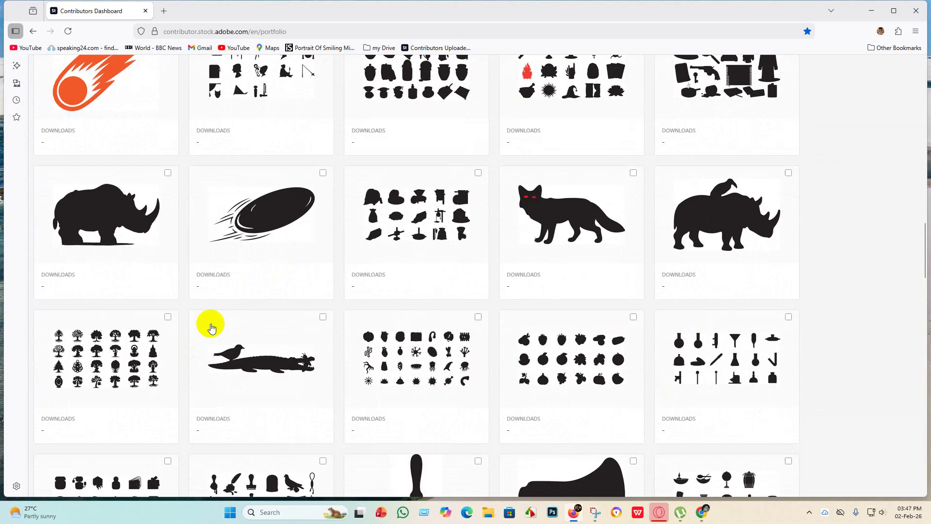
scroll(541, 314, "down", 15)
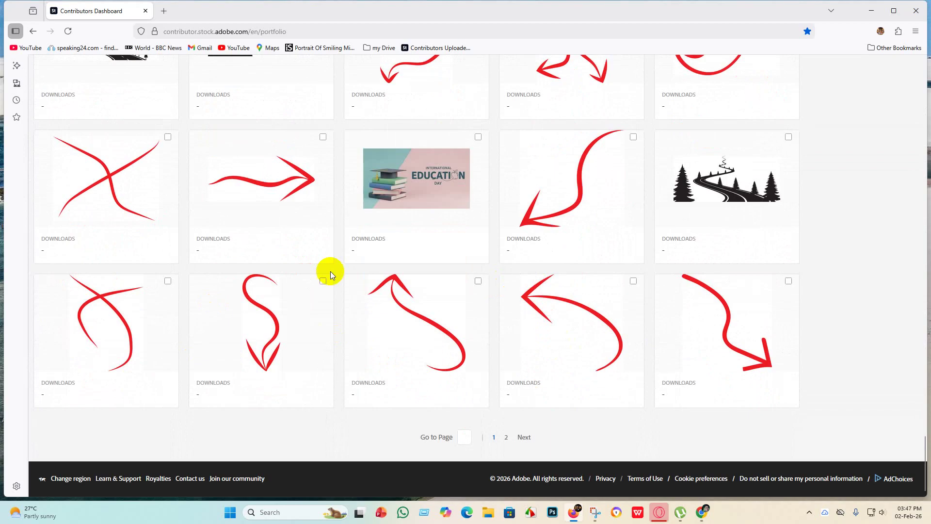
scroll(266, 277, "up", 6)
scroll(334, 241, "up", 20)
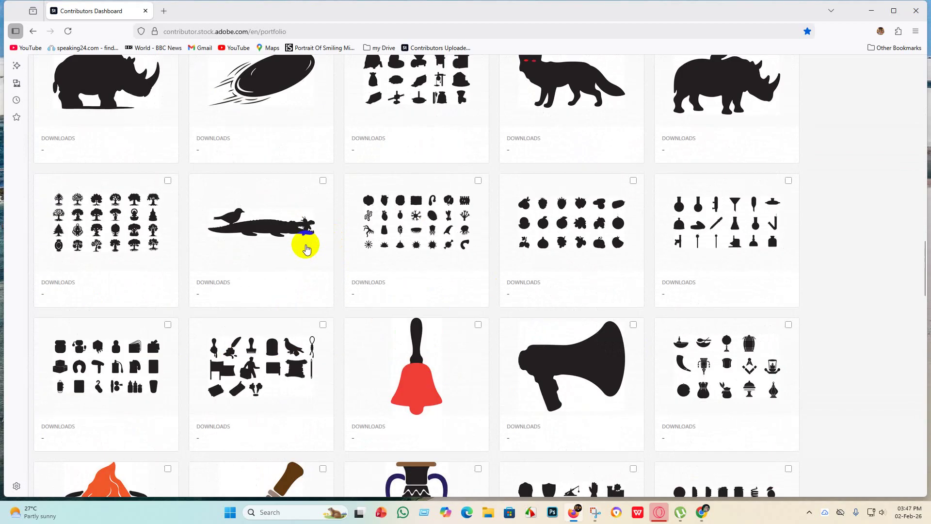
scroll(305, 251, "up", 5)
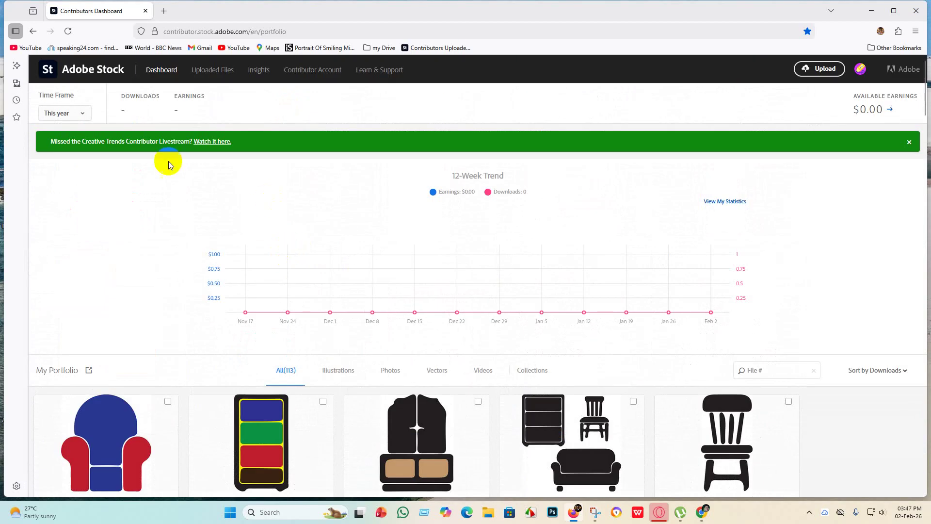
scroll(634, 291, "down", 20)
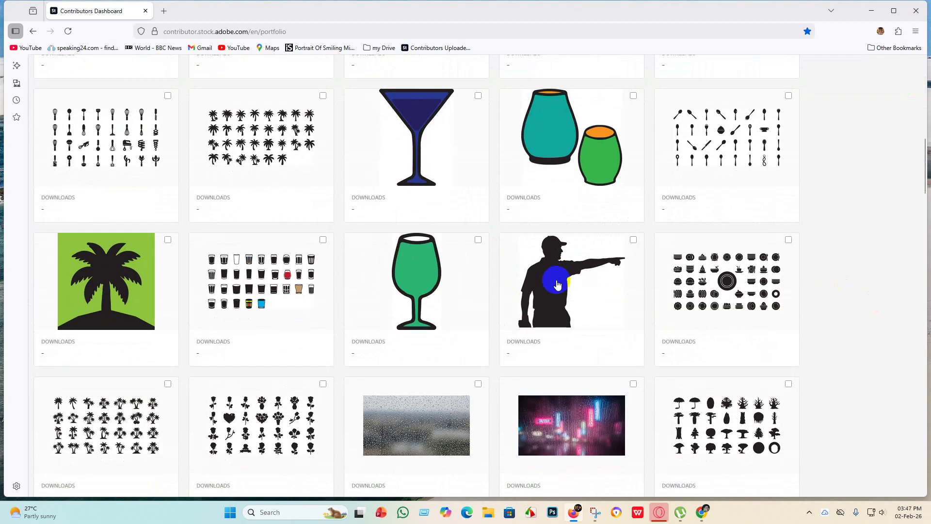
scroll(445, 314, "down", 10)
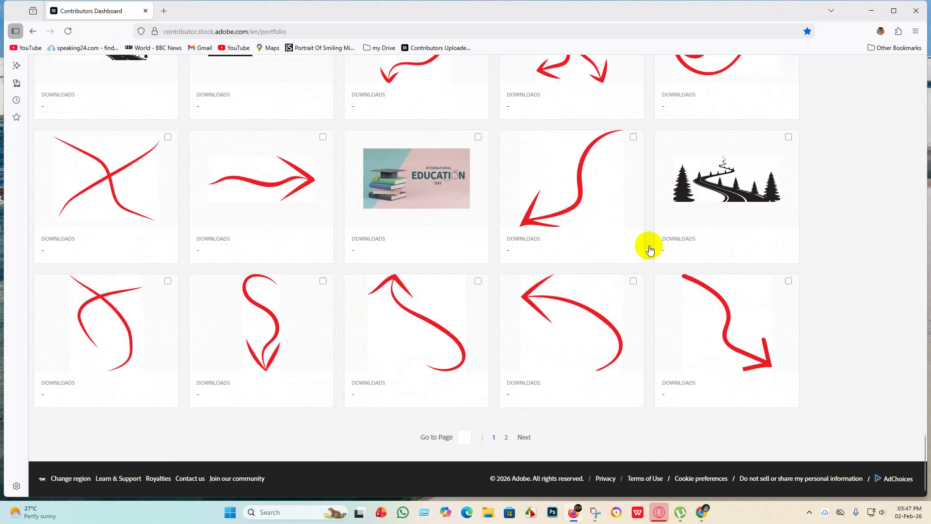
left_click(916, 11)
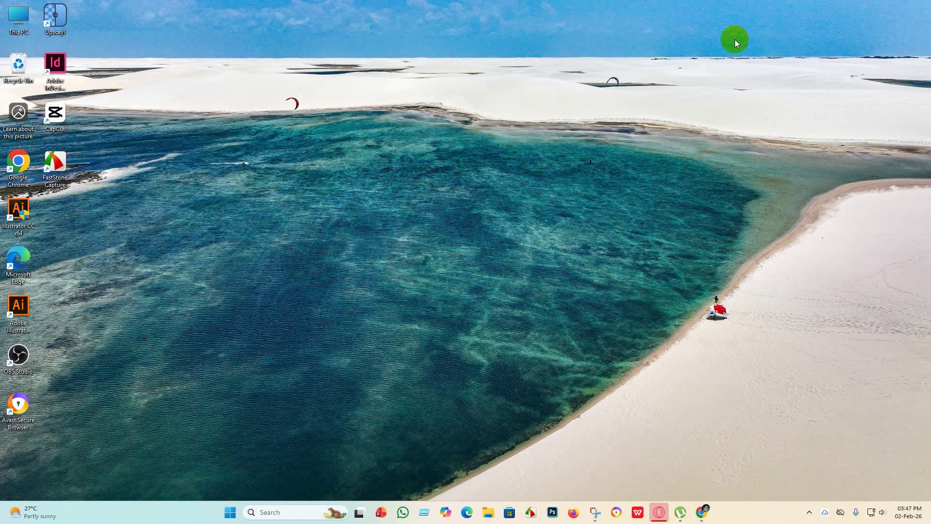
left_click_drag(197, 353, 270, 341)
right_click(21, 162)
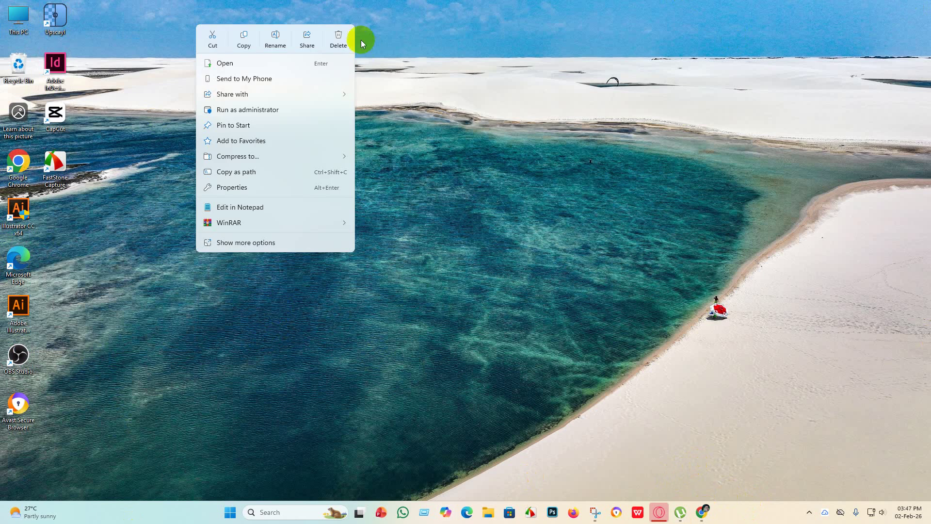
key("Return")
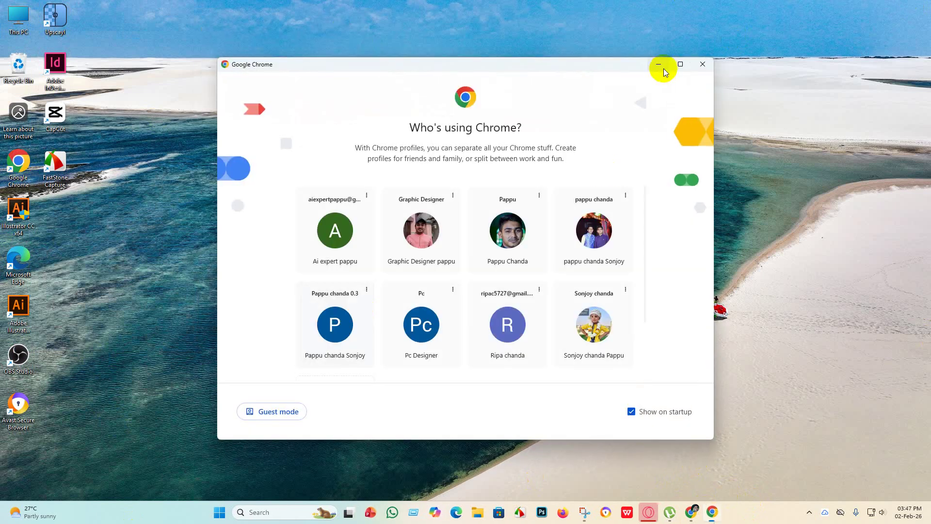
left_click(514, 230)
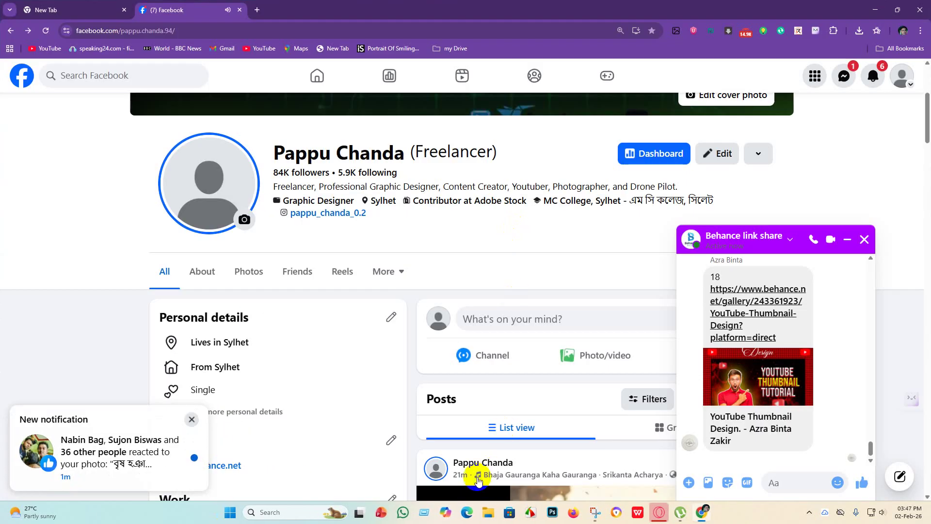
left_click(578, 517)
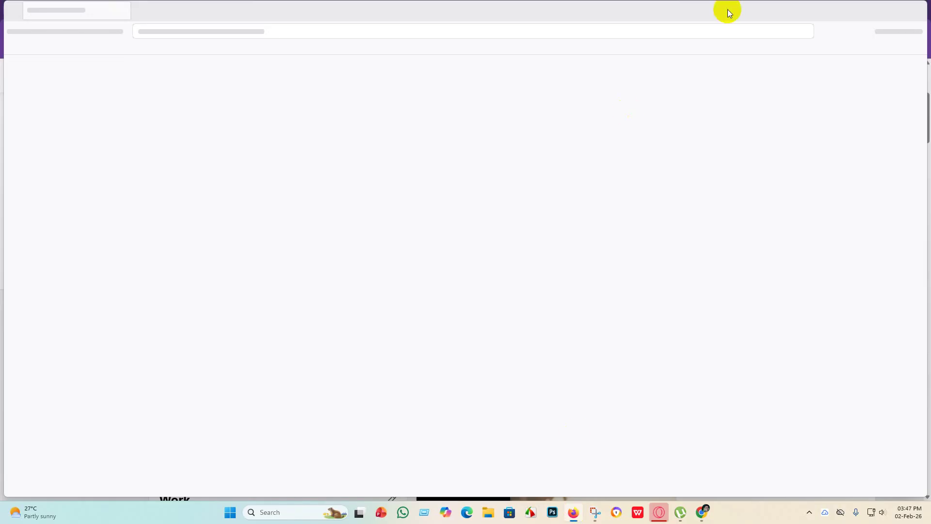
left_click(919, 13)
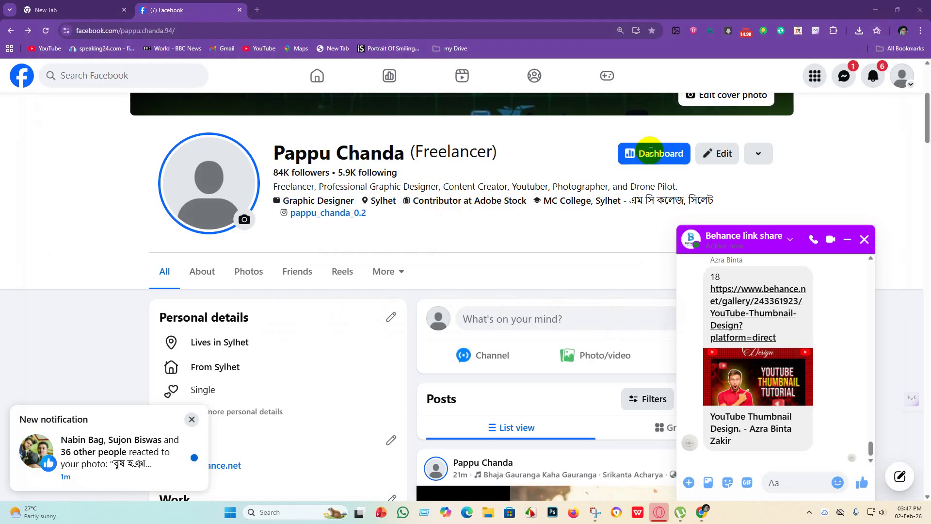
left_click(872, 10)
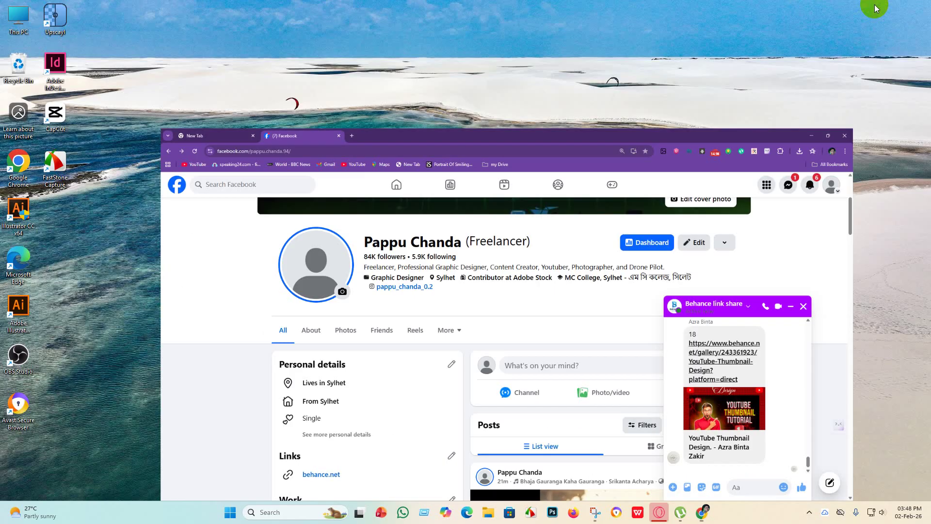
Launch Adobe Illustrator 2020 and open the part 3 folder inside daily product vactor in File Explorer
double_click(16, 306)
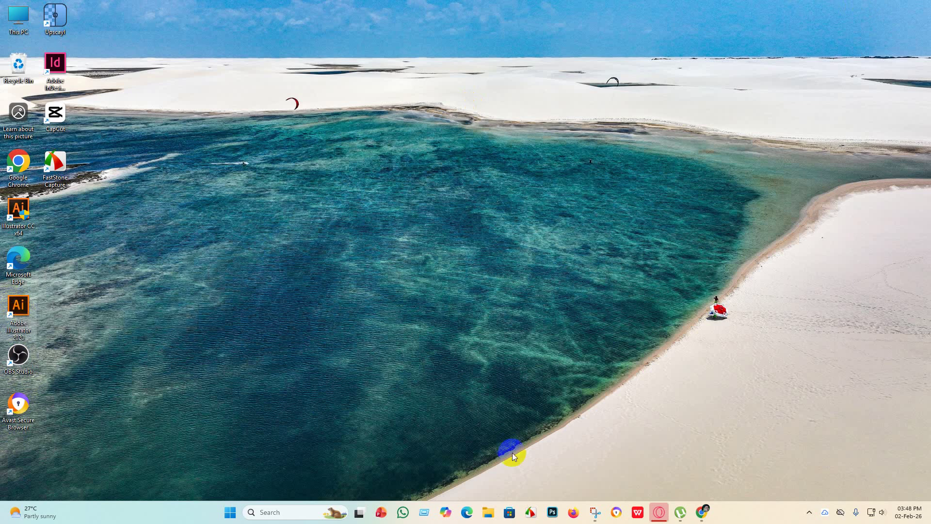
left_click(478, 514)
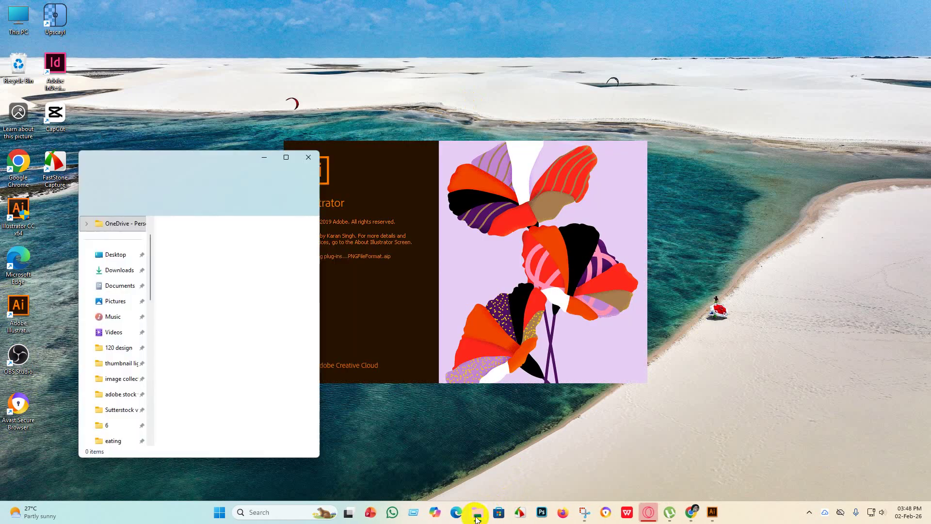
left_click(286, 157)
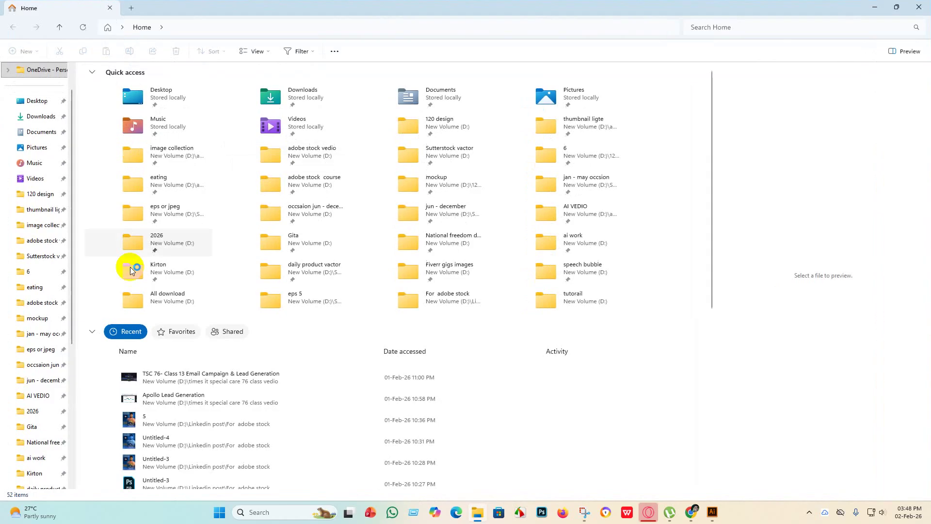
scroll(29, 394, "down", 3)
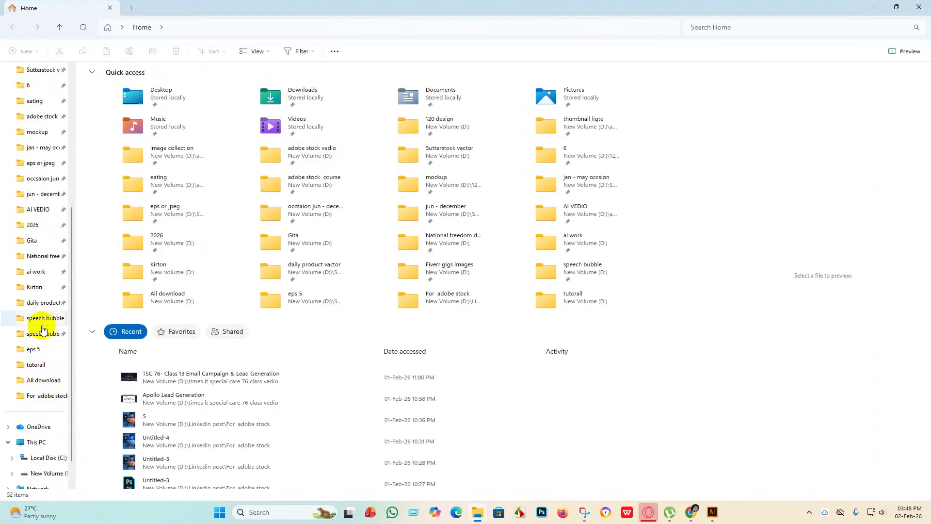
left_click(40, 303)
double_click(217, 85)
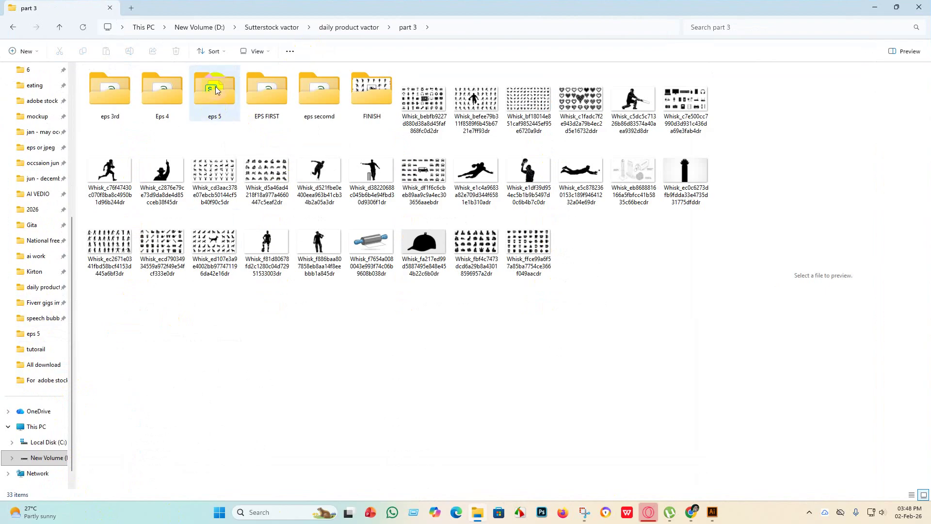
Delete all files inside the FINISH folder and return to the part 3 folder
double_click(374, 90)
left_click_drag(658, 163, 95, 116)
left_click(176, 52)
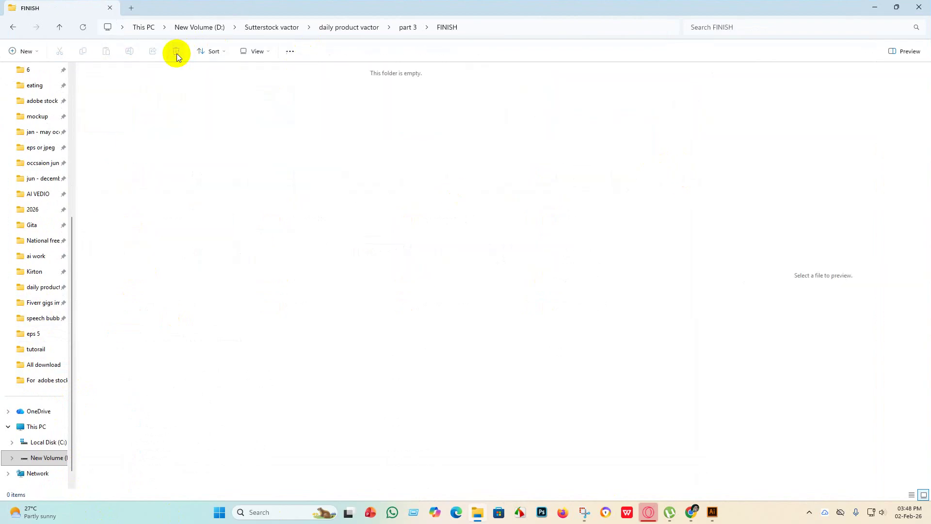
left_click(11, 32)
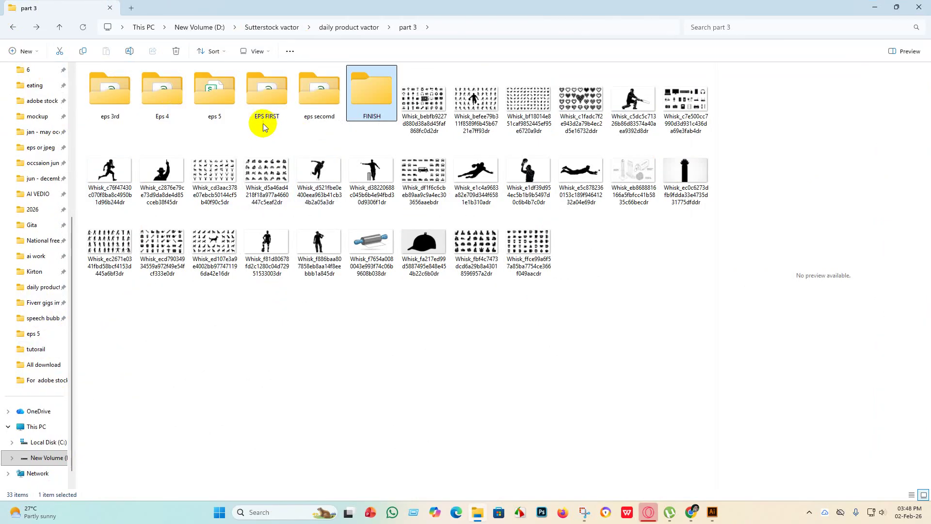
Create a new folder named Eps 6 in the part 3 folder
right_click(181, 132)
mouse_move(223, 206)
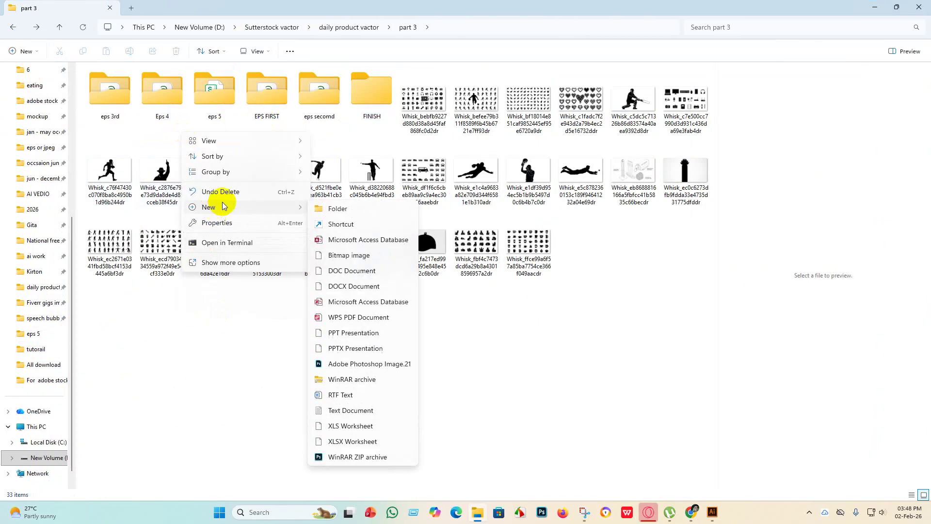
left_click(368, 209)
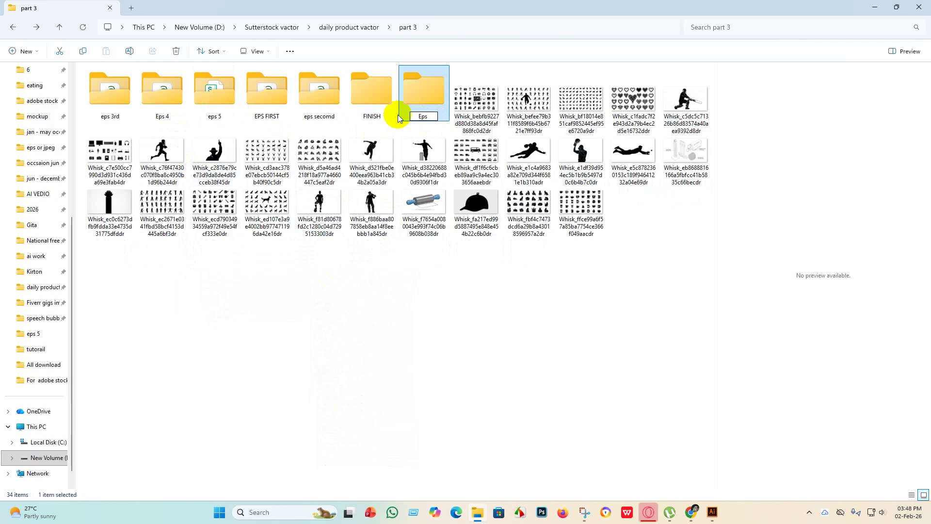
key("Return")
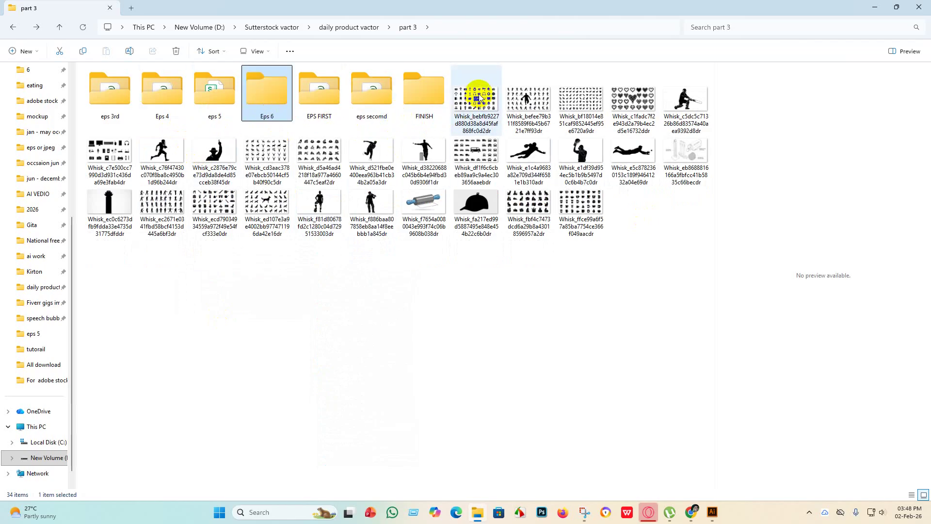
Switch to Illustrator and create a new CMYK document of 4000 x 4000 px
left_click(713, 513)
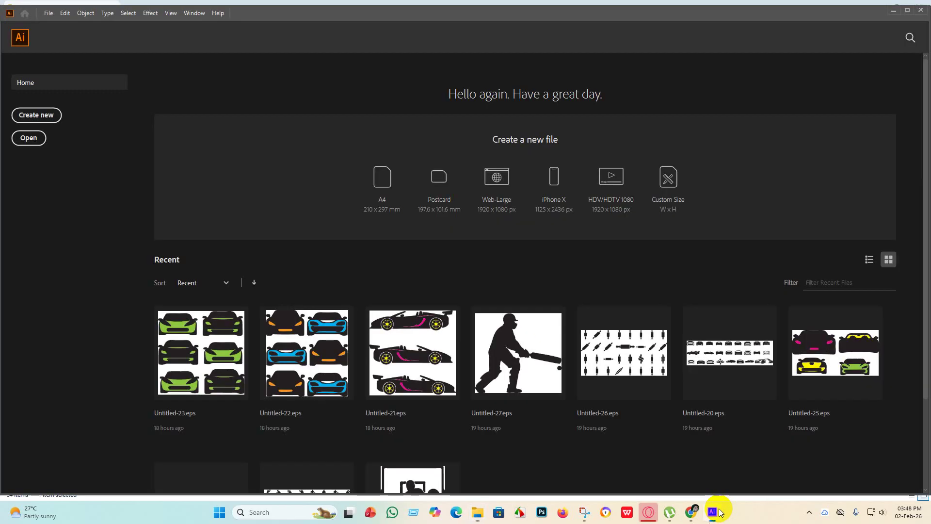
left_click(33, 116)
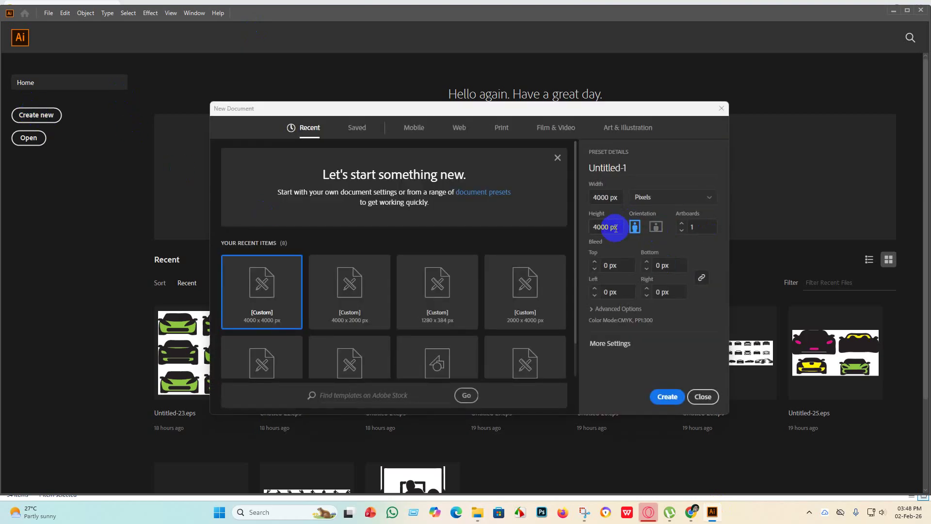
left_click(668, 396)
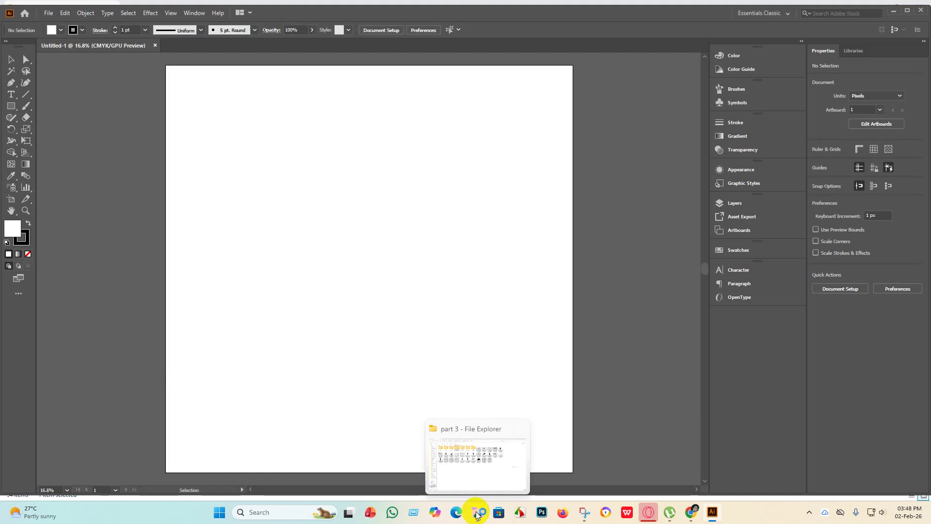
Place the first Whisk icon-sheet image, with the cameras and studio gear, from the part 3 folder above the artboard
left_click(478, 513)
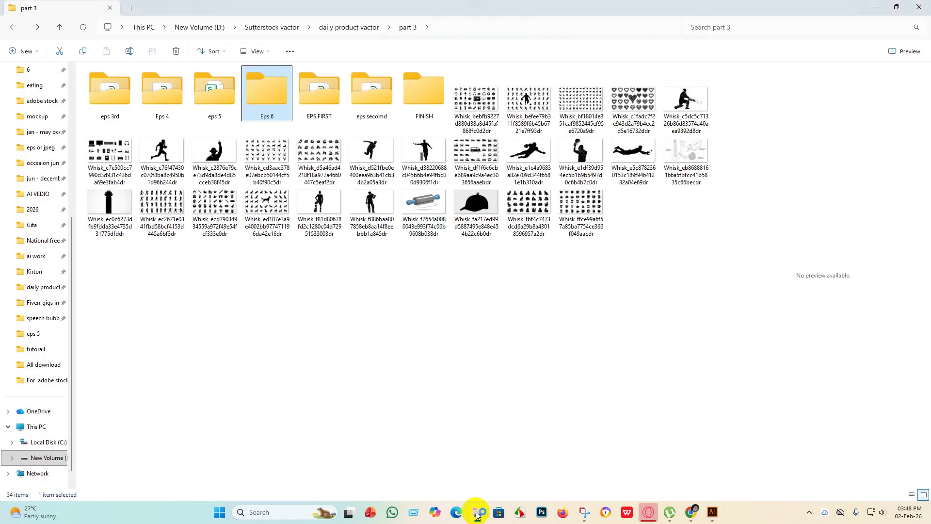
left_click_drag(482, 104, 366, 249)
left_click_drag(380, 214, 388, 123)
key("ctrl+equal")
key("ctrl+equal")
key("ctrl+equal")
key("ctrl+equal")
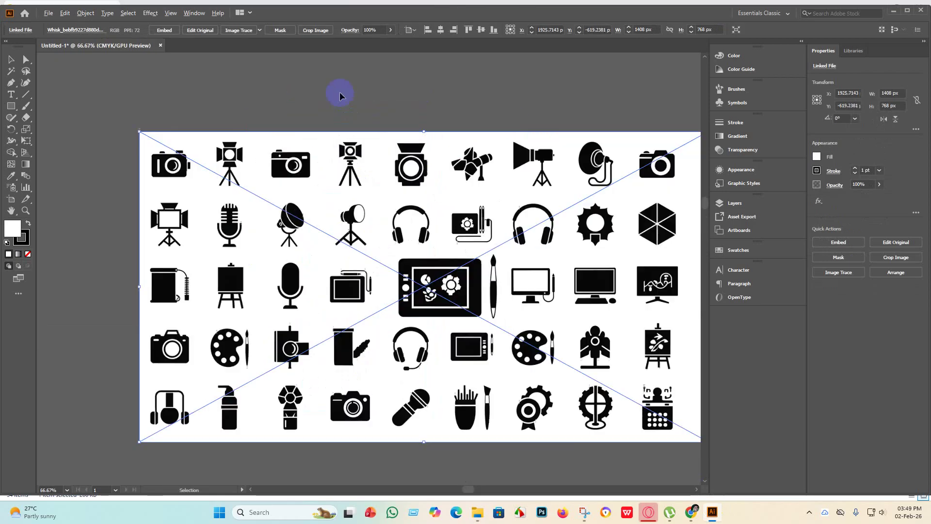
scroll(324, 253, "down", 1)
scroll(364, 208, "down", 1)
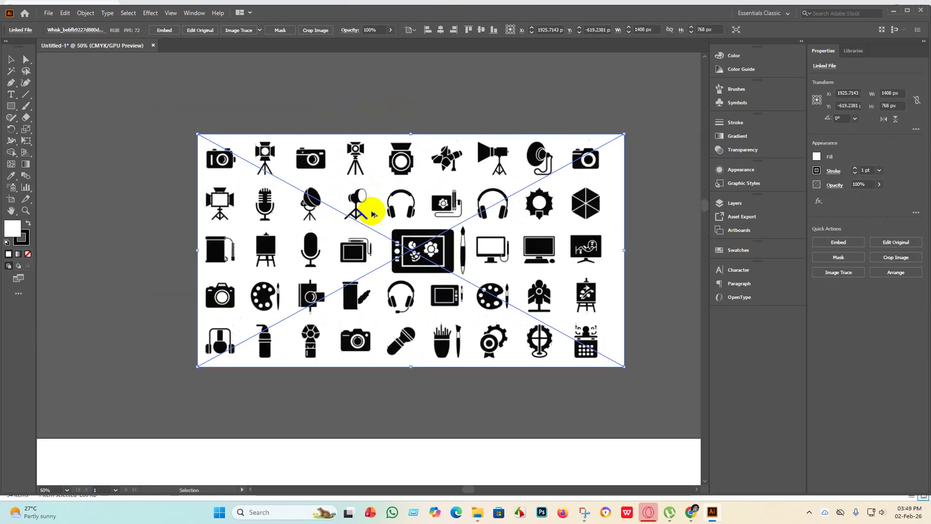
scroll(674, 252, "up", 2)
scroll(341, 294, "down", 1)
scroll(342, 293, "down", 2)
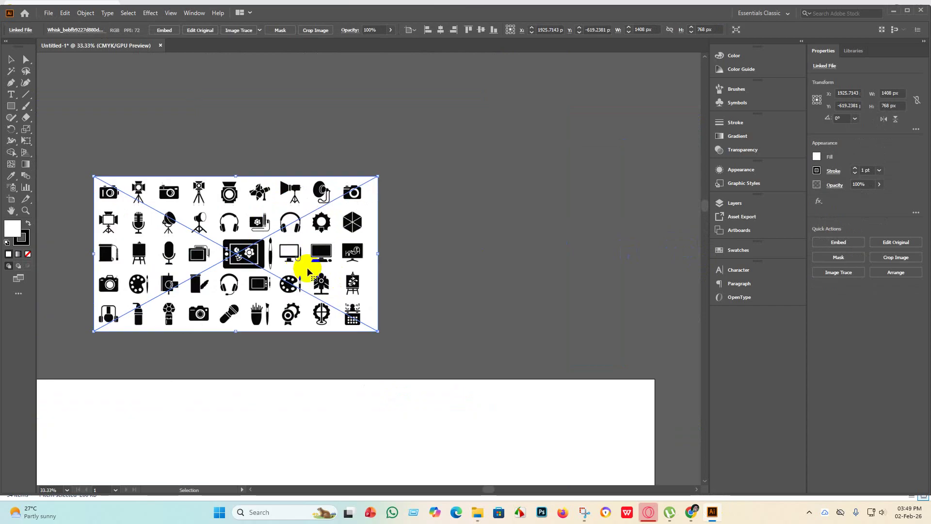
scroll(116, 245, "up", 2)
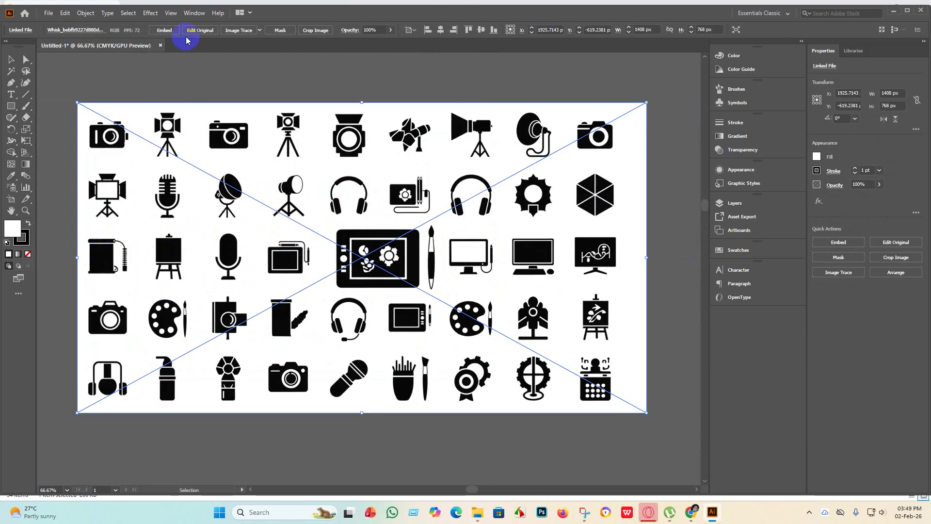
Embed the placed icon sheet and image-trace it with the Silhouettes preset
left_click(164, 30)
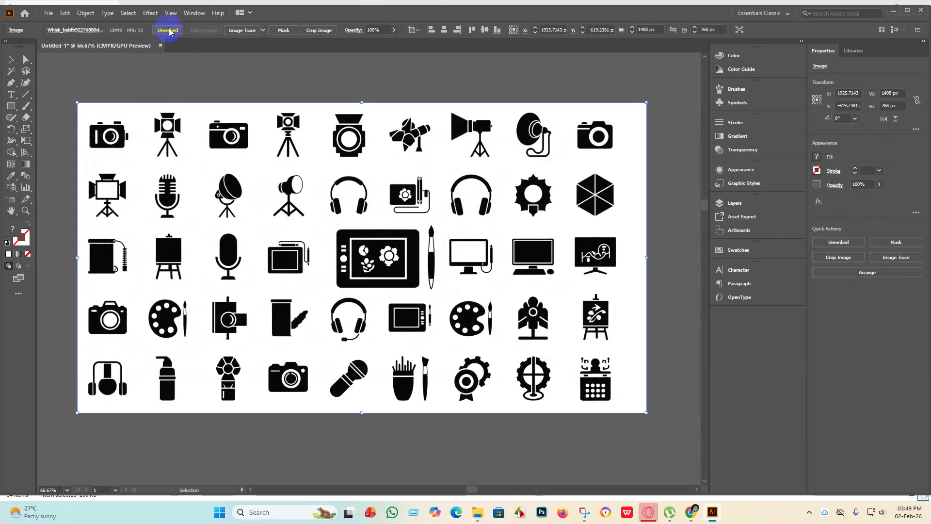
left_click(264, 31)
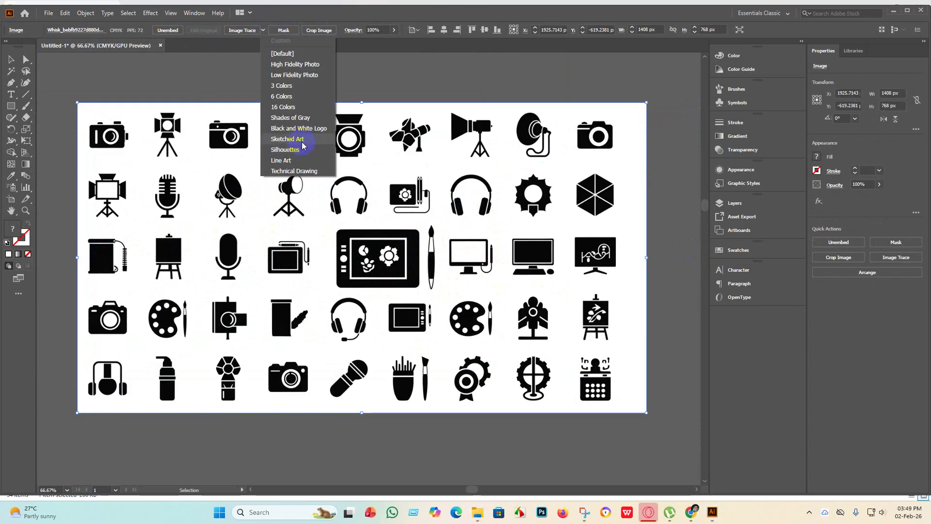
left_click(301, 154)
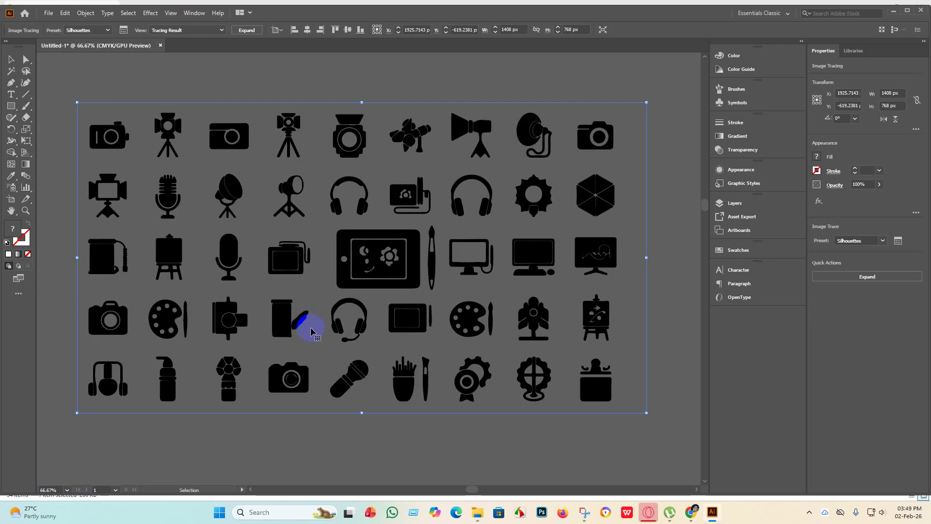
left_click(287, 325)
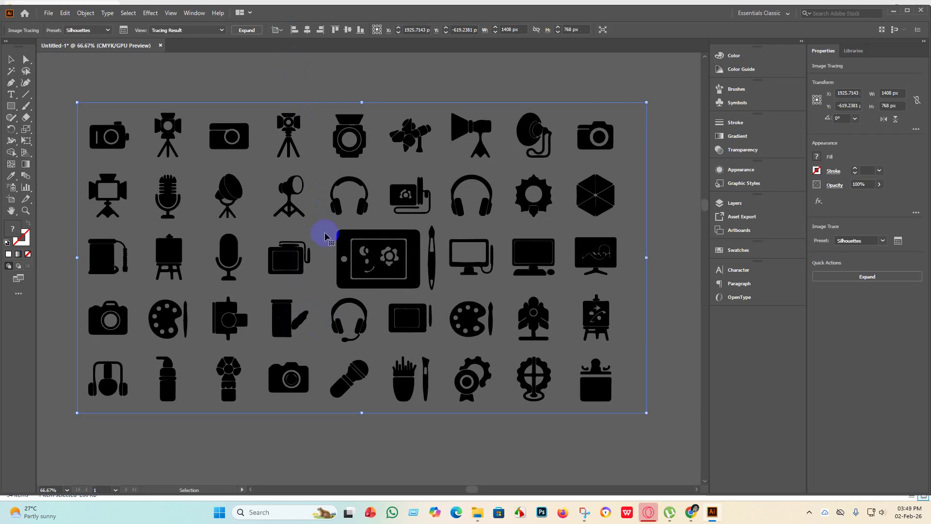
Expand the traced icon sheet, ungroup it into separate shapes and clear the selection
left_click(245, 31)
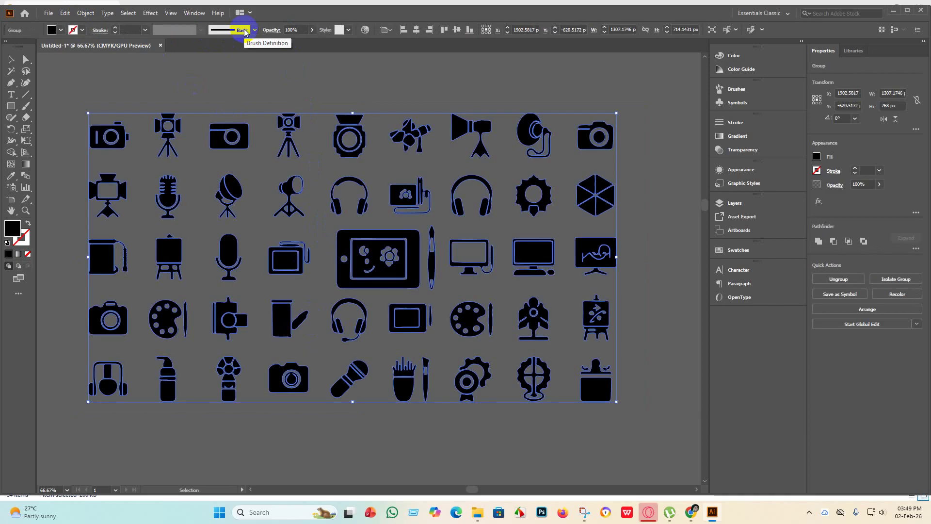
right_click(306, 114)
left_click(353, 199)
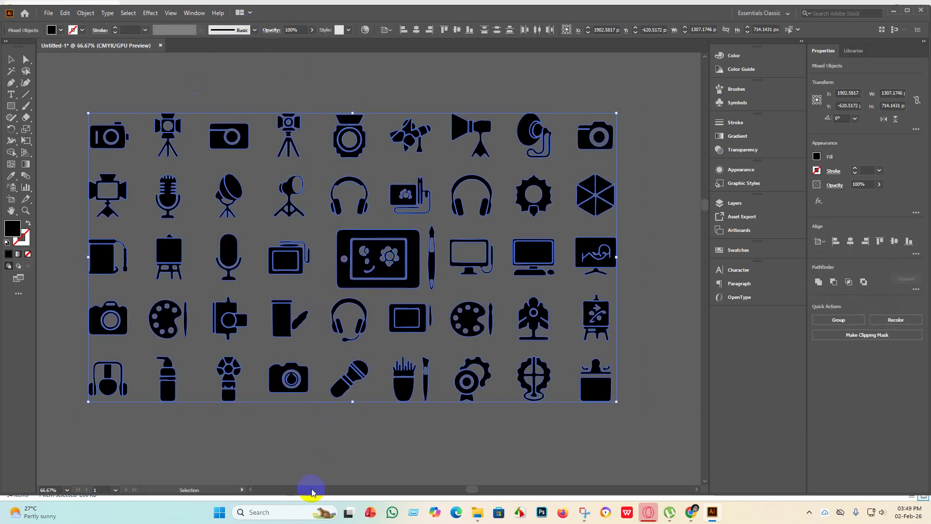
left_click(213, 242)
Examine the traced icons up close and across the whole sheet to judge the quality of their shapes
scroll(142, 146, "up", 2)
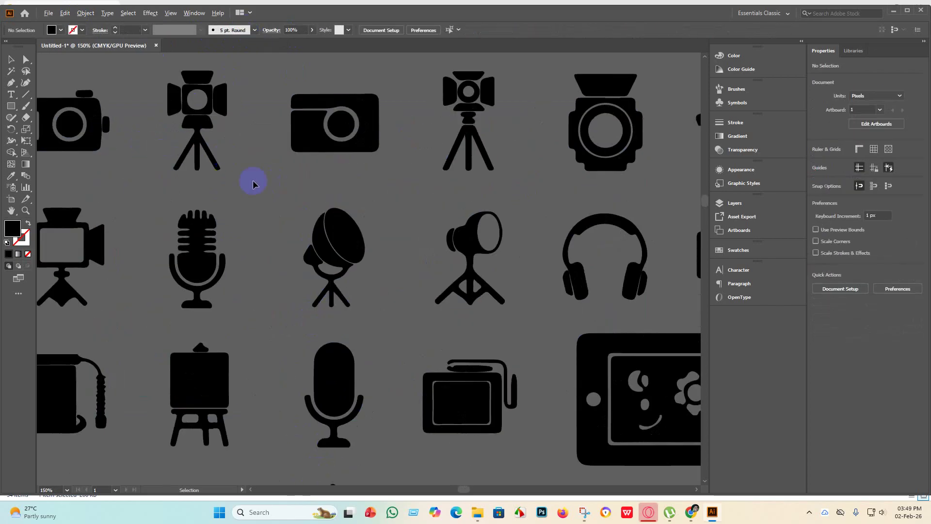
scroll(252, 184, "down", 1)
scroll(218, 228, "up", 4)
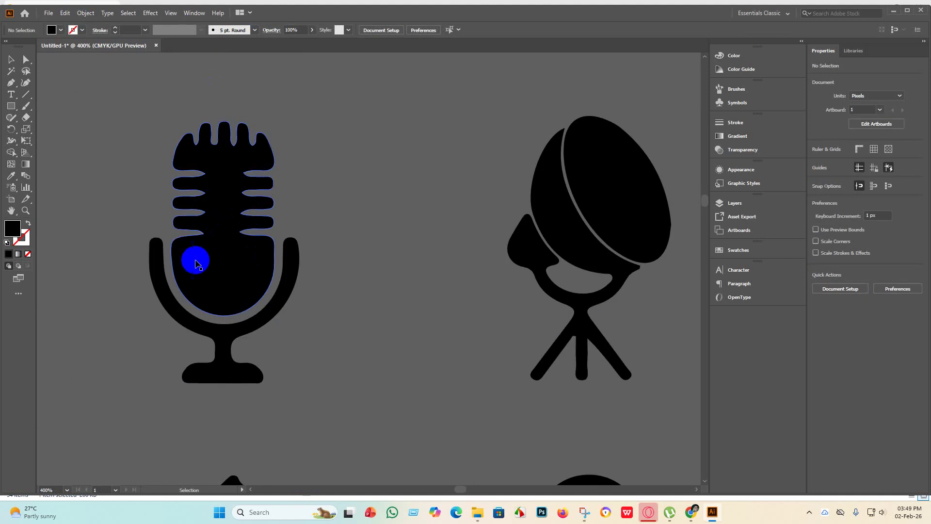
scroll(208, 233, "down", 4)
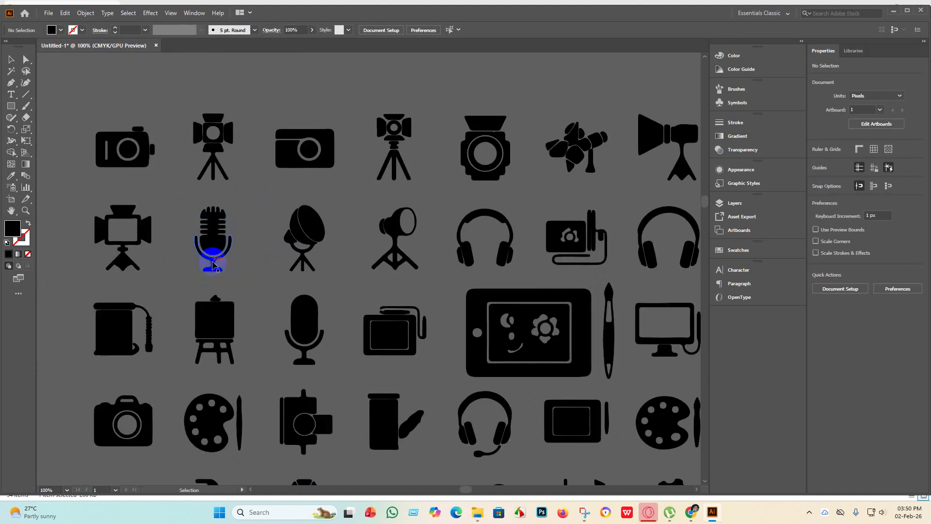
scroll(213, 265, "down", 1)
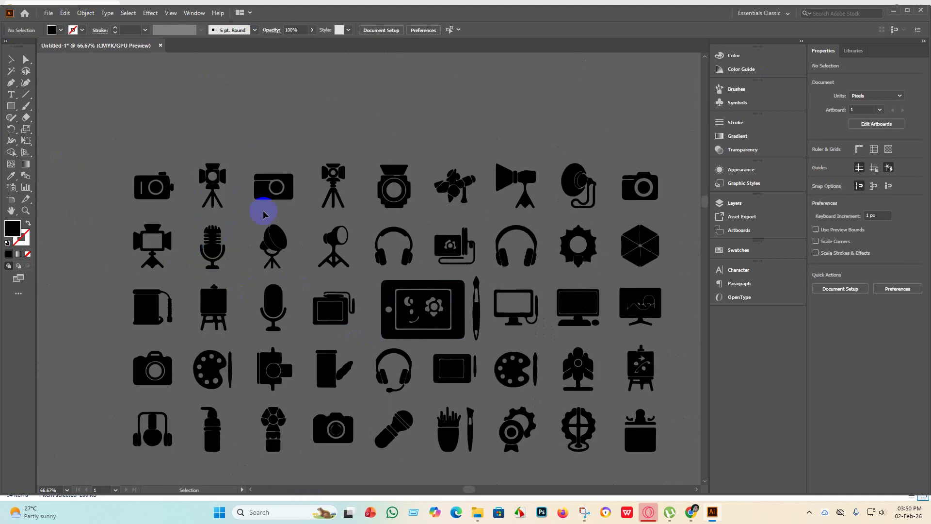
scroll(406, 381, "up", 4)
scroll(449, 395, "down", 4)
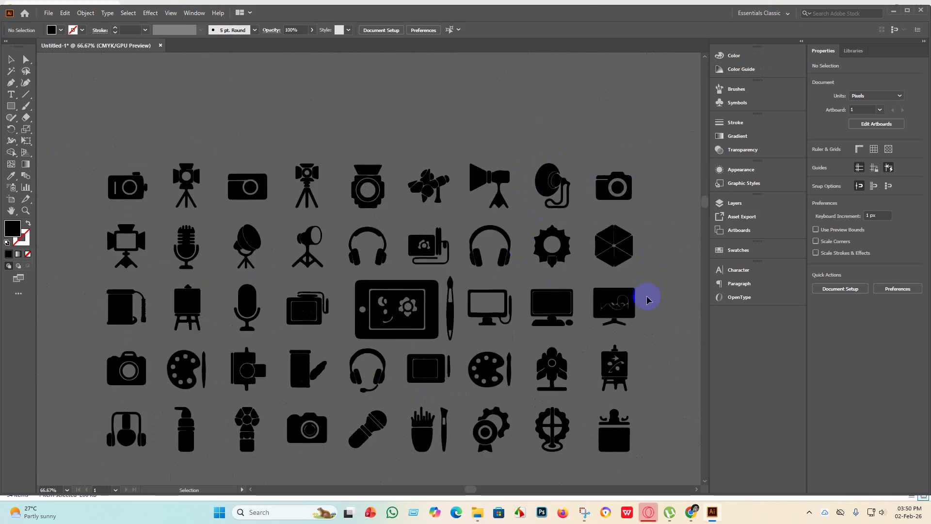
scroll(518, 346, "up", 3)
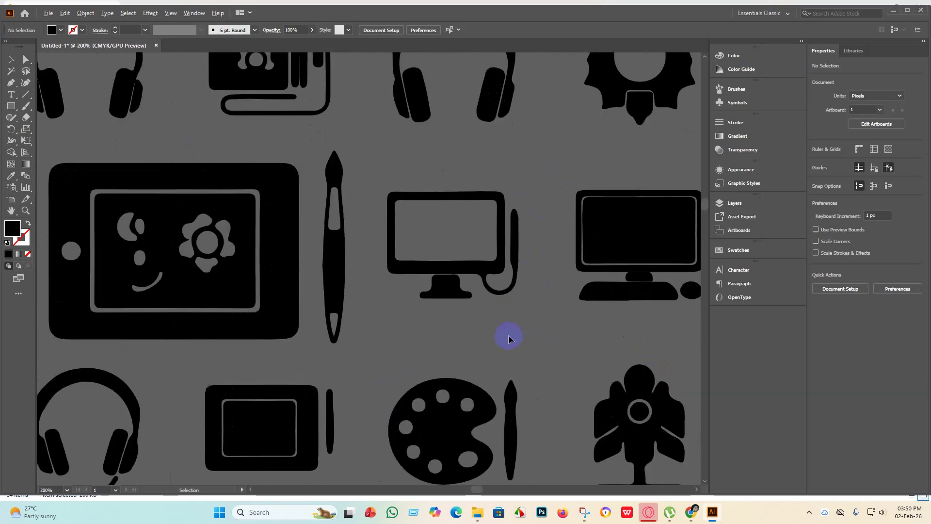
scroll(503, 349, "down", 3)
scroll(500, 358, "down", 2)
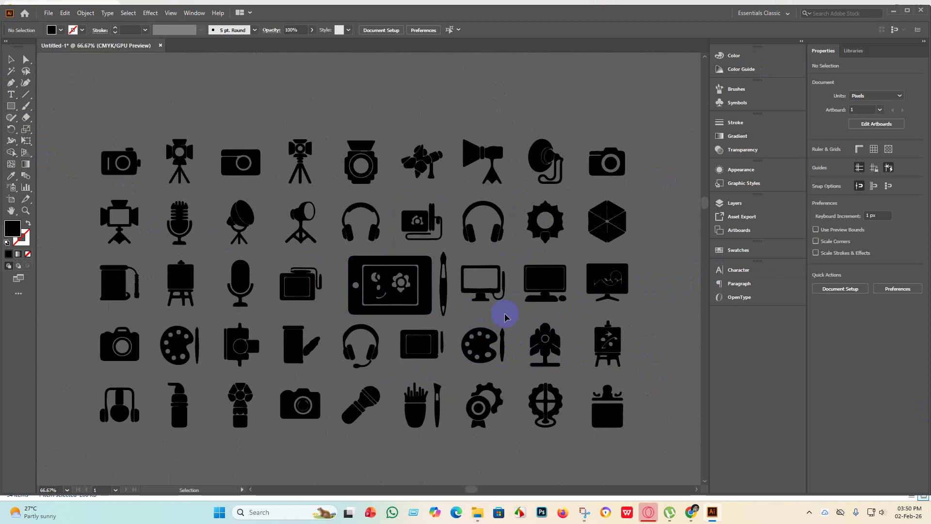
Group the parts of the monitor icon with the cable, next to the large drawing tablet
left_click(460, 254)
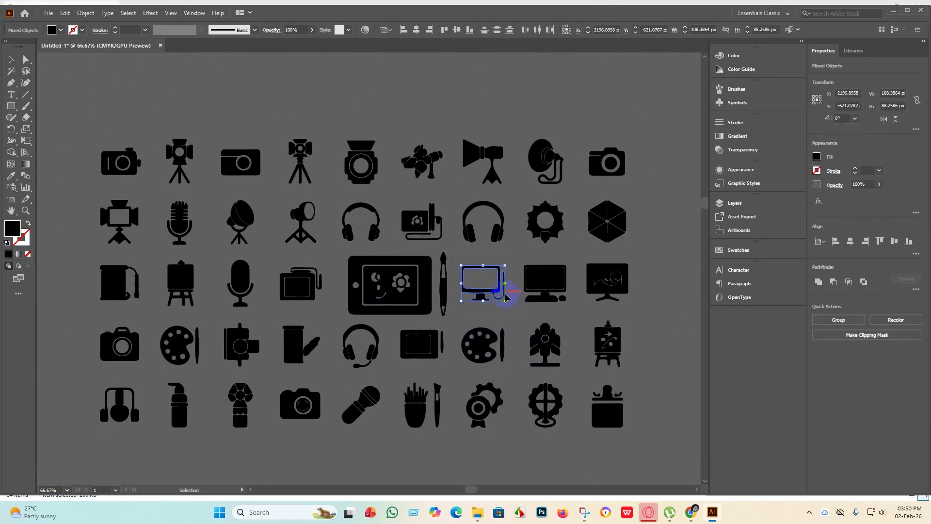
key("v")
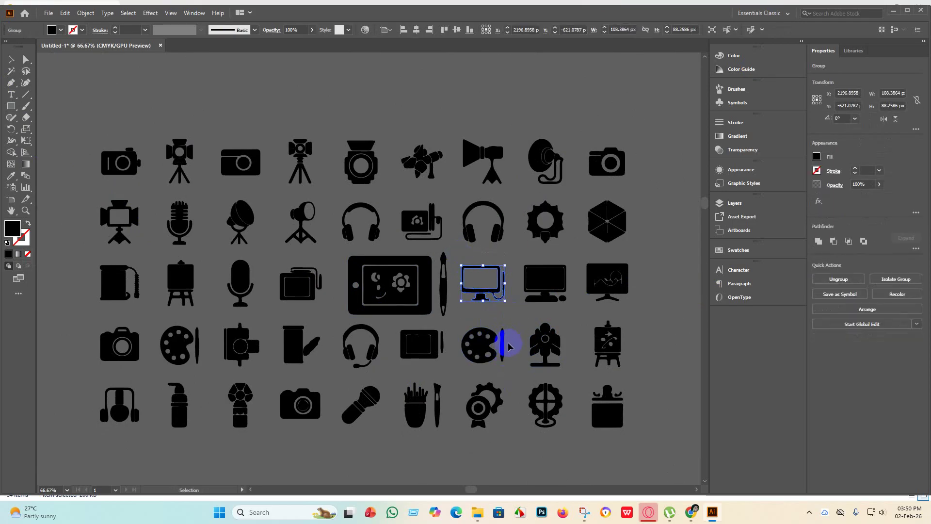
Create a second 4000 x 4000 px document and paste the monitor icon into it
left_click(50, 14)
left_click(56, 24)
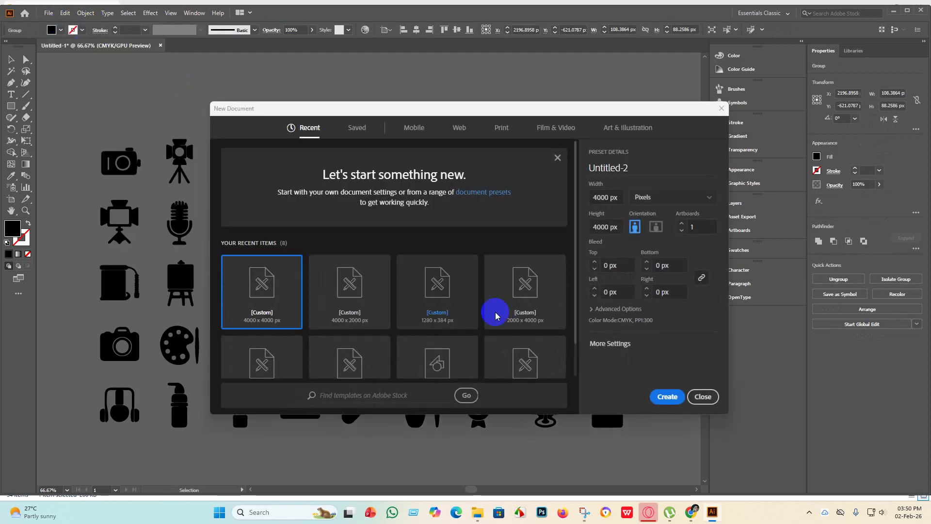
left_click(666, 397)
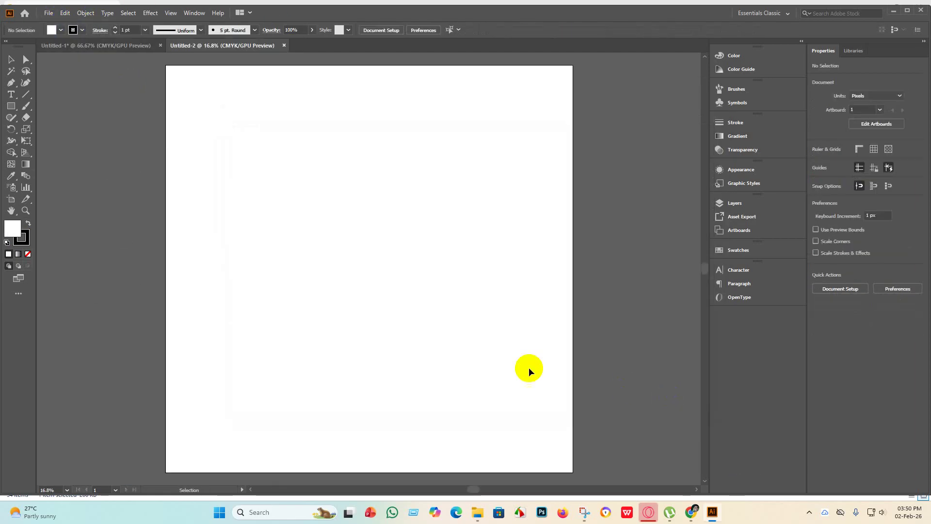
key("ctrl+v")
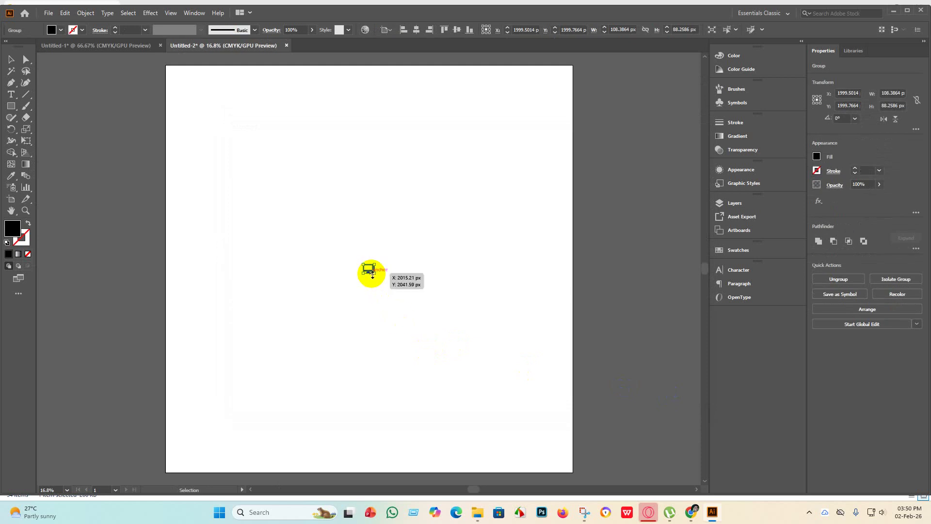
Enlarge the monitor icon to about 3654 x 2975 px and centre it horizontally and vertically on the artboard
left_click_drag(371, 273, 552, 354)
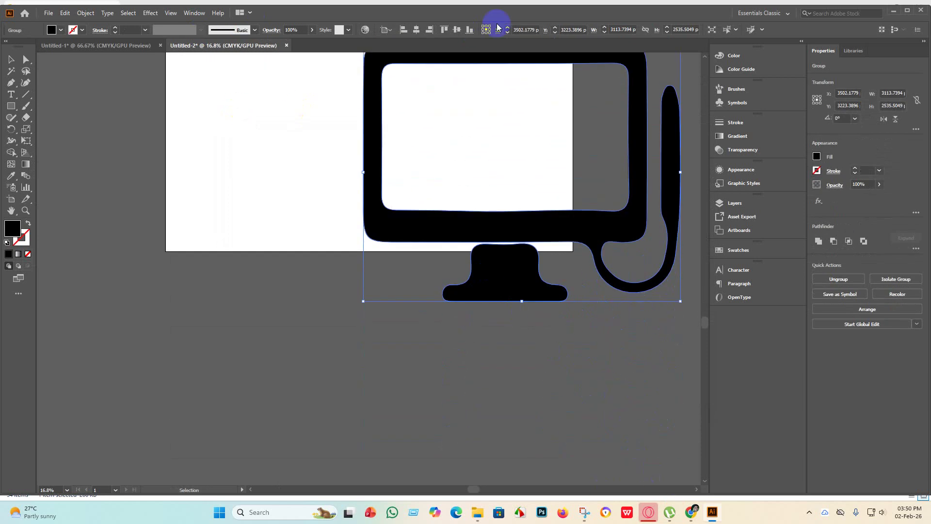
left_click(416, 29)
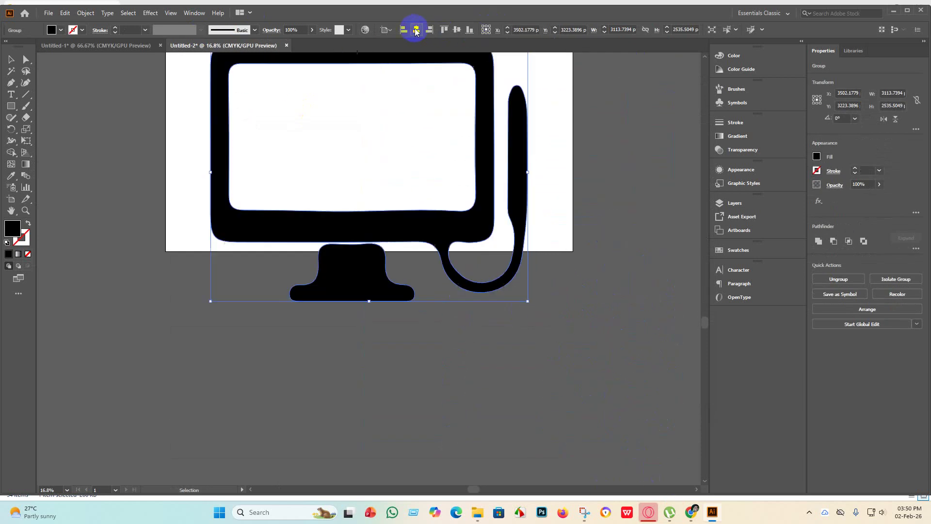
left_click(461, 30)
scroll(426, 395, "up", 6)
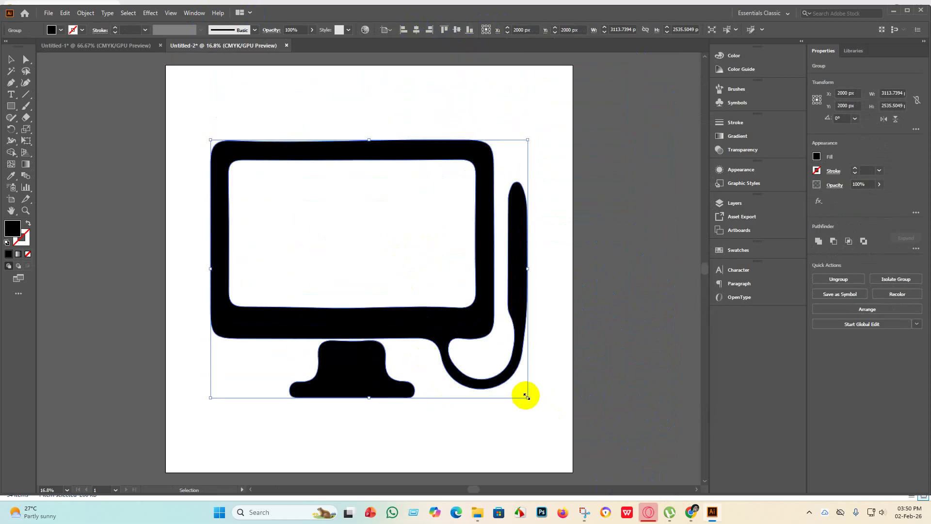
left_click_drag(527, 398, 583, 443)
left_click(416, 30)
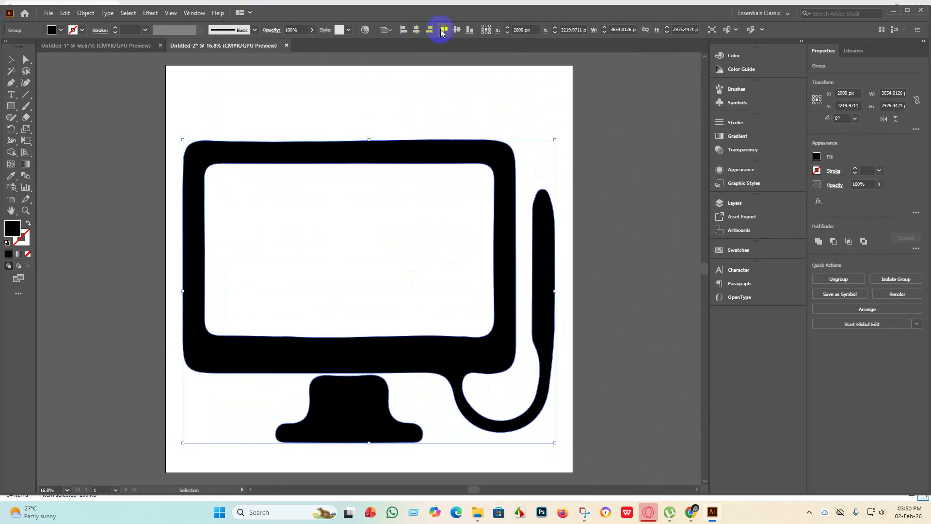
left_click(457, 31)
left_click(506, 367)
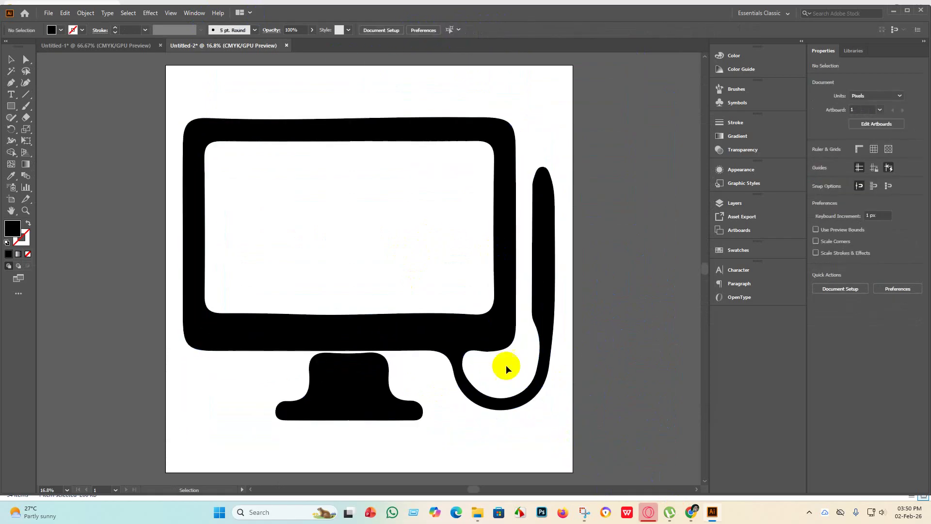
Fill the empty screen area inside the monitor frame with black using the Shape Builder tool
scroll(333, 327, "down", 2)
scroll(358, 364, "up", 4)
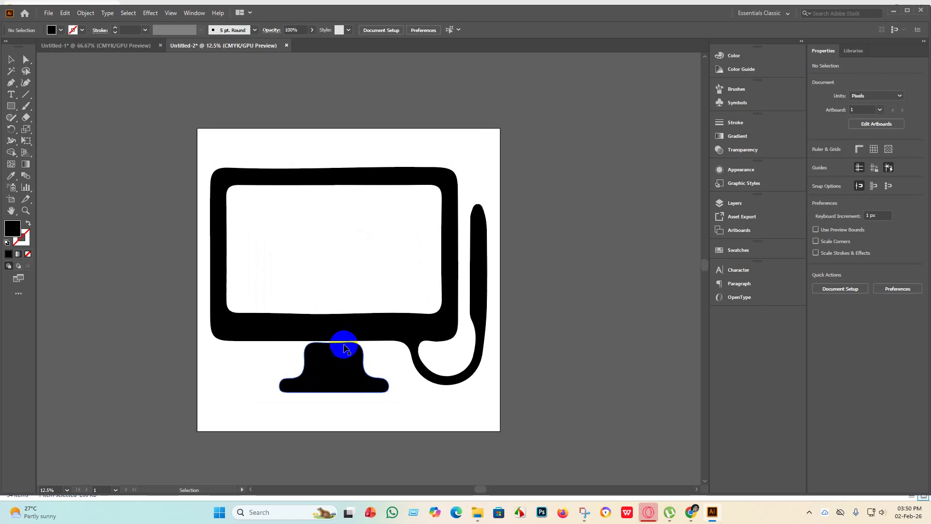
scroll(334, 358, "down", 2)
right_click(329, 308)
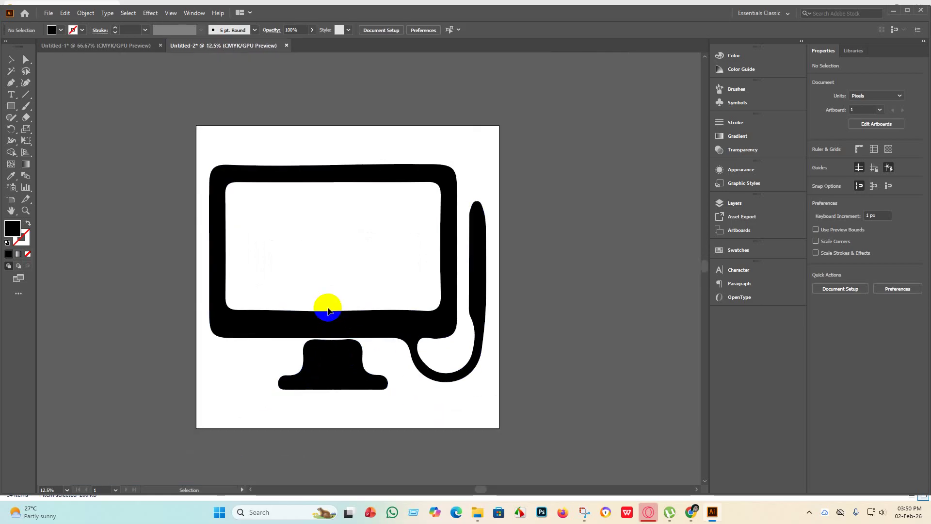
left_click(593, 412)
left_click(307, 328)
left_click(12, 154)
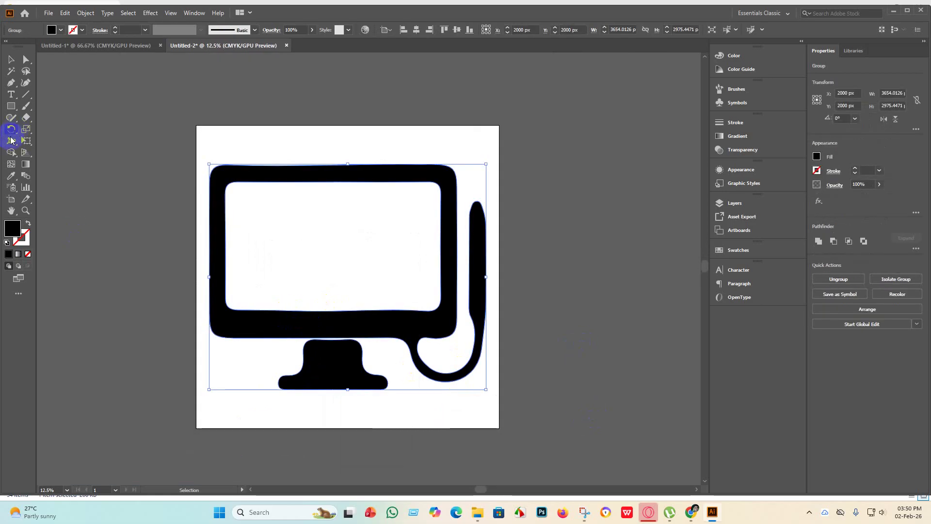
left_click(11, 153)
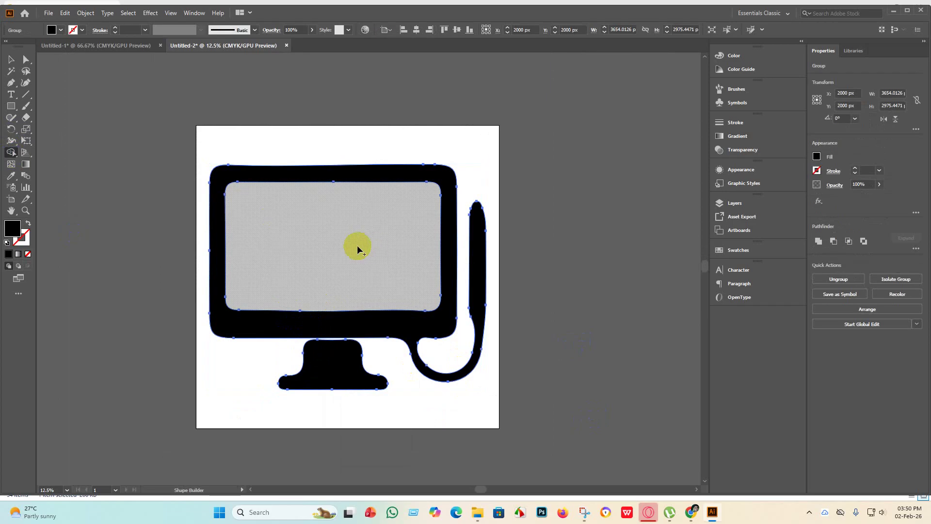
left_click(358, 250)
left_click(11, 60)
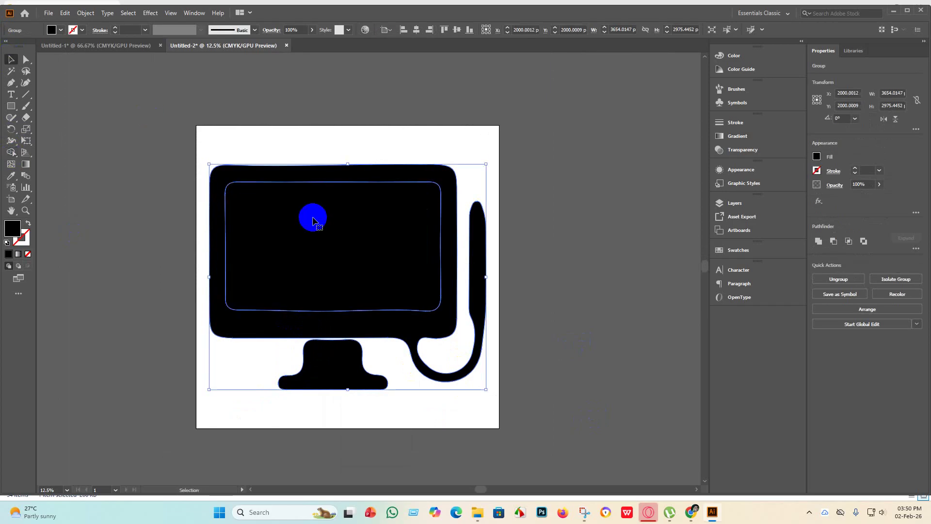
left_click(150, 194)
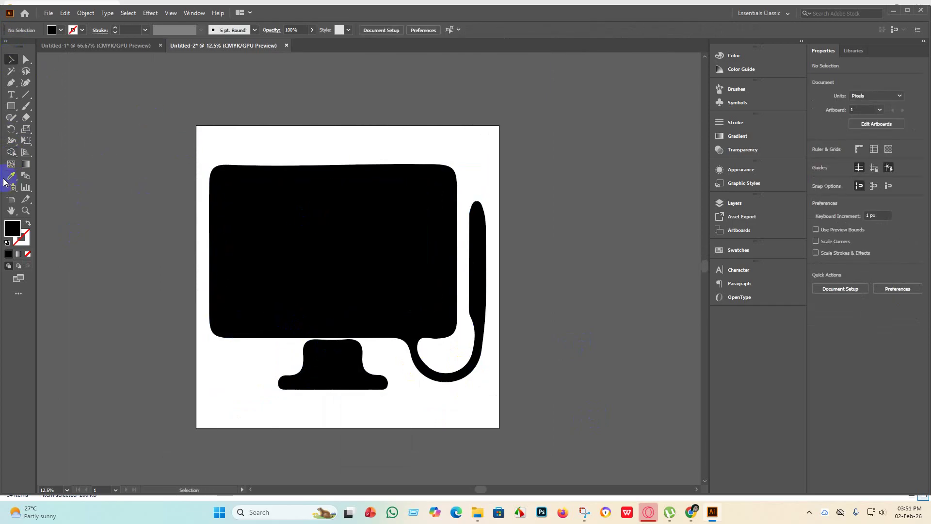
Draw a black rectangle about 294 x 179 px bridging the gap between the monitor's lower edge and its stand
left_click(10, 108)
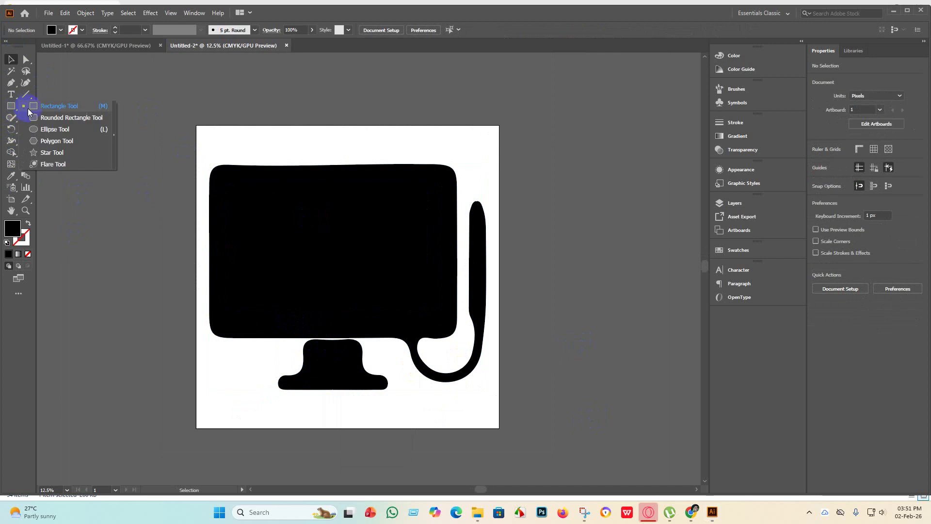
left_click(29, 106)
left_click(332, 332)
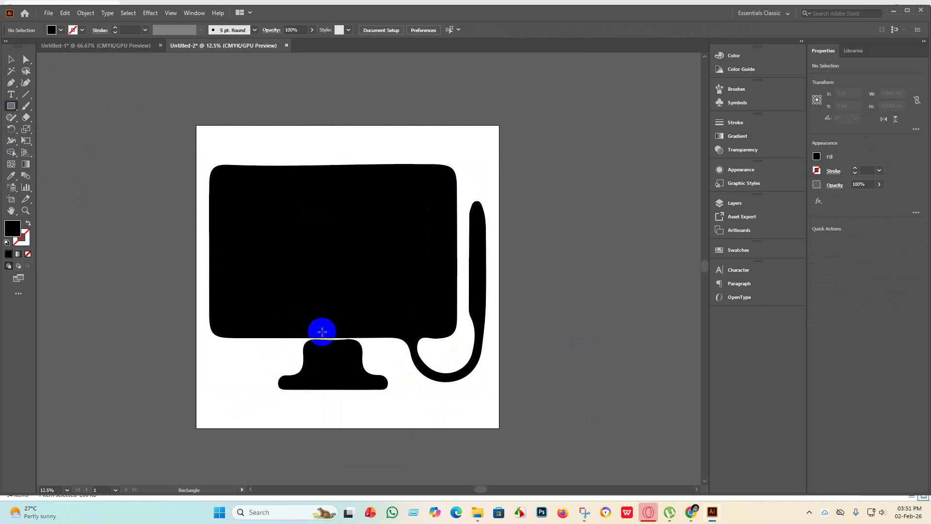
left_click_drag(322, 334, 345, 347)
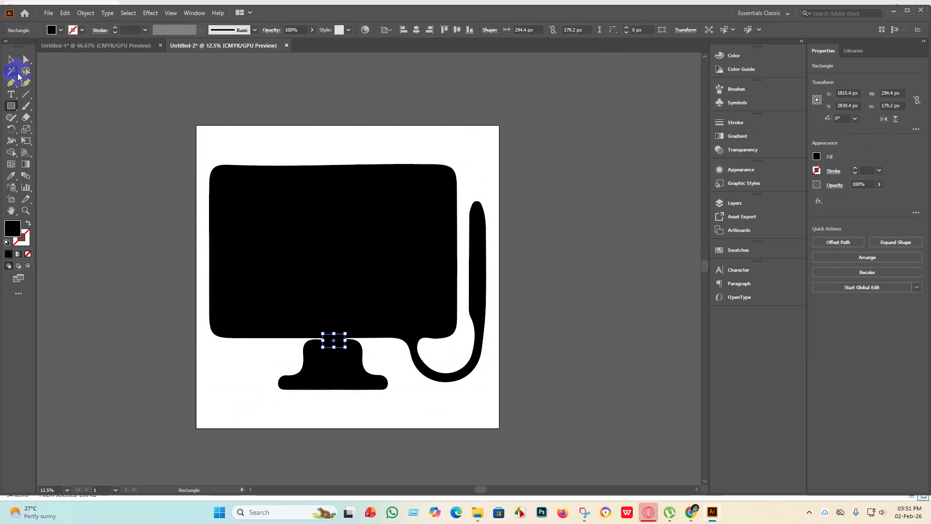
Merge the small bridging rectangle with the monitor frame and stand using the Shape Builder tool
left_click(10, 60)
left_click(266, 443)
left_click_drag(385, 473, 274, 316)
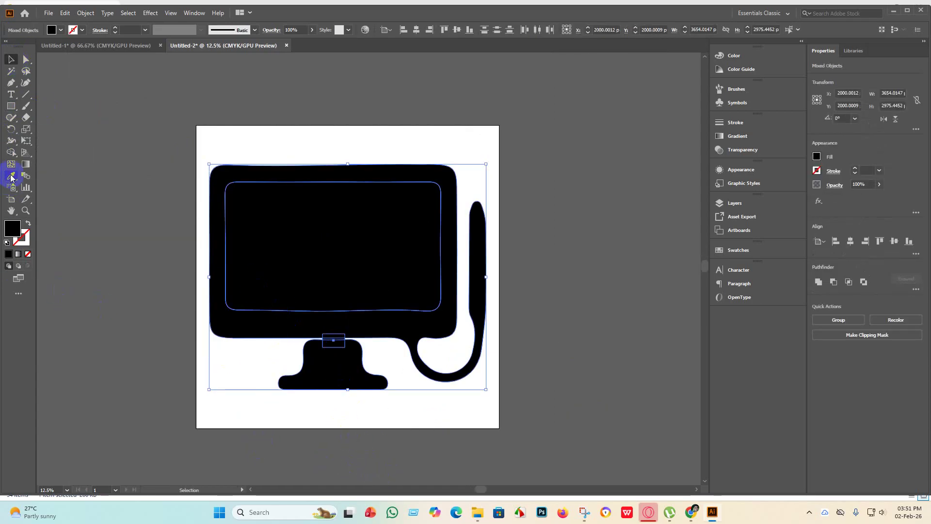
left_click(11, 153)
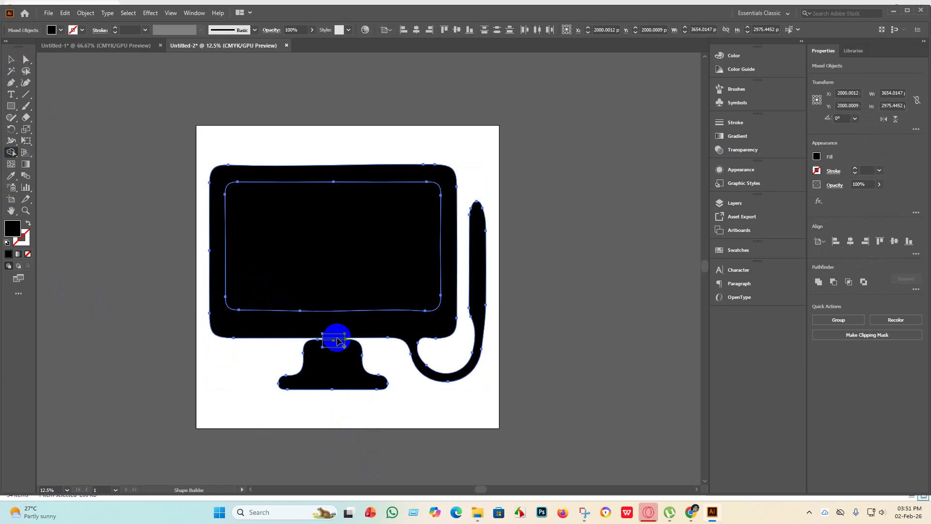
left_click_drag(339, 333, 336, 349)
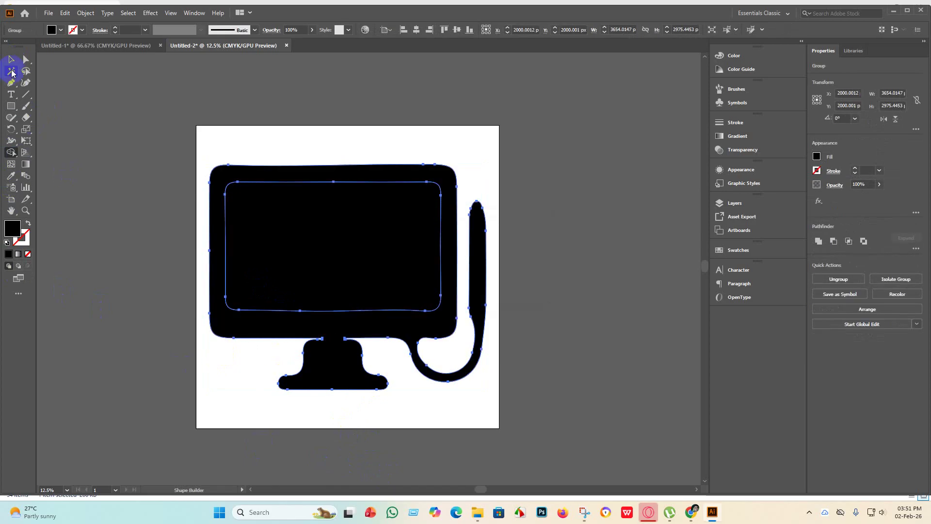
left_click(12, 60)
left_click(66, 139)
Ungroup the monitor icon and clear the selection
left_click(274, 180)
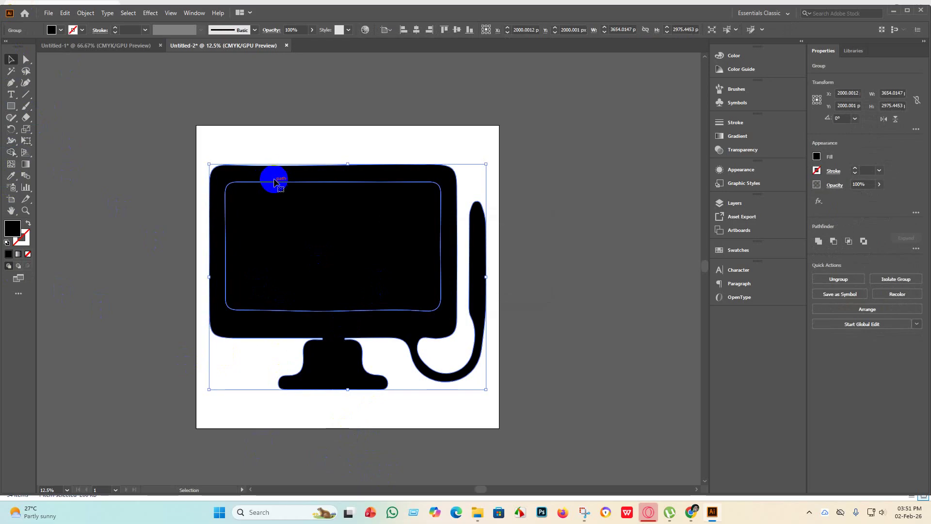
right_click(274, 180)
left_click(328, 253)
key("ctrl+shift+a")
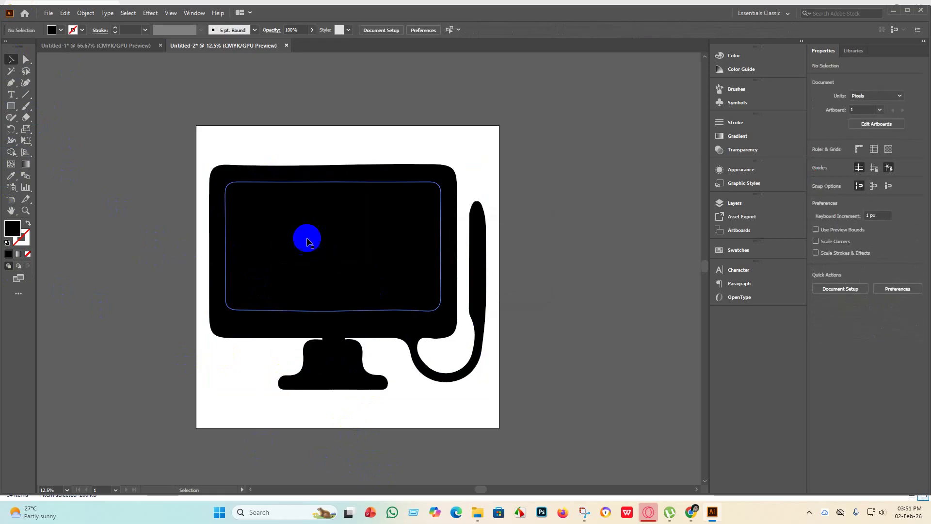
Recolour the monitor's screen shape, trying a purple swatch and settling on a light blue fill
left_click(307, 241)
left_click(61, 30)
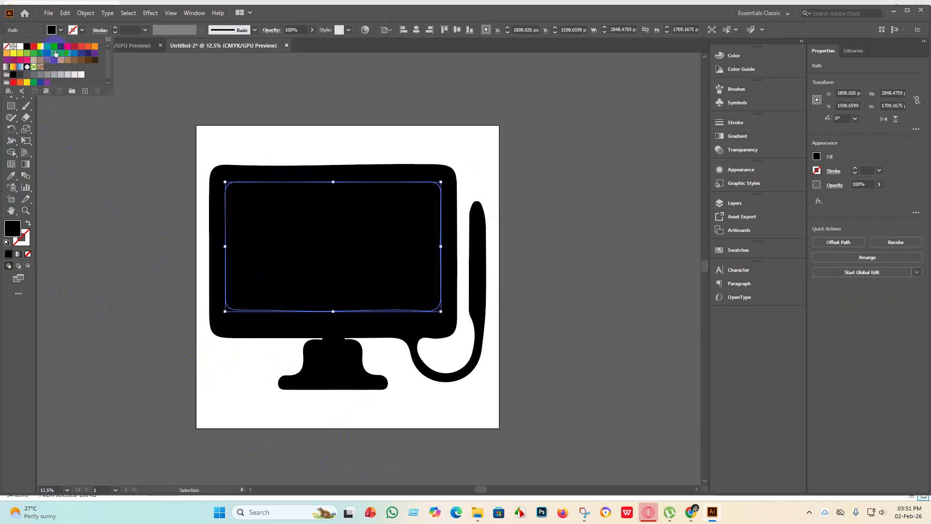
left_click(55, 46)
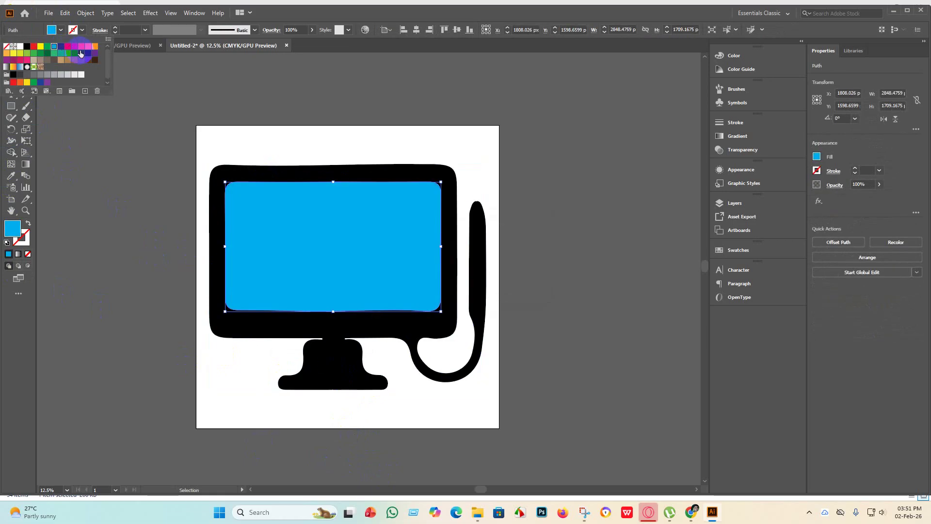
left_click(87, 53)
left_click(94, 54)
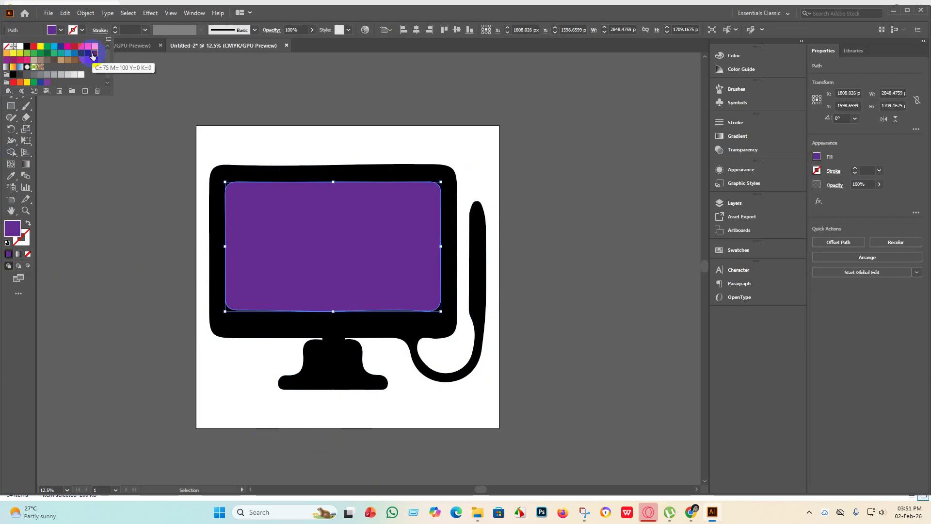
left_click(56, 49)
left_click(141, 214)
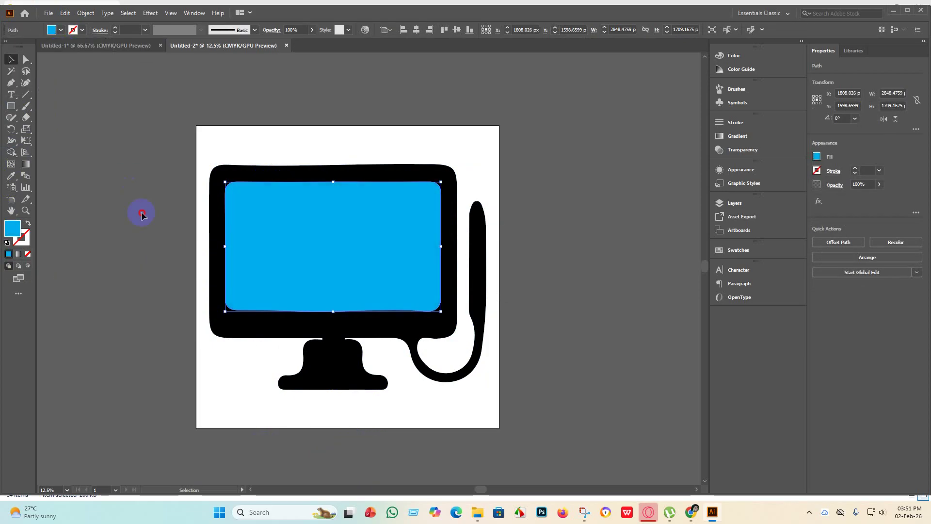
Examine the edges of the frame, stand joint, cable and pen up close, and the icon as a whole
scroll(465, 443, "down", 1)
scroll(484, 356, "up", 4)
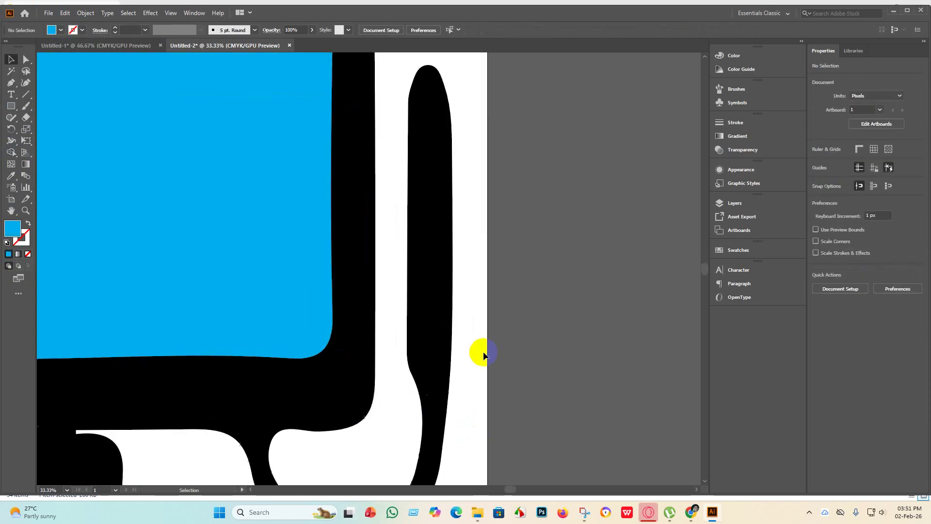
scroll(459, 371, "down", 4)
scroll(327, 322, "up", 4)
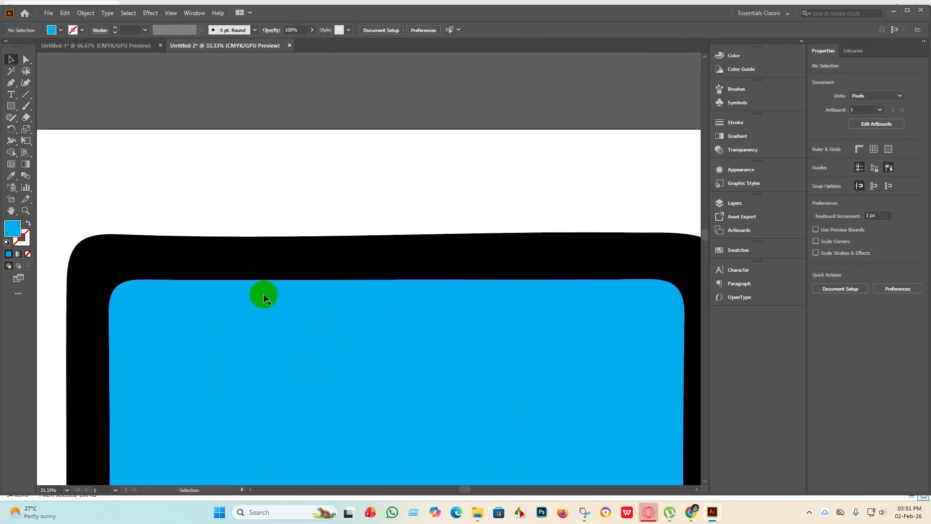
scroll(344, 289, "up", 2)
scroll(339, 316, "down", 4)
scroll(383, 432, "up", 4)
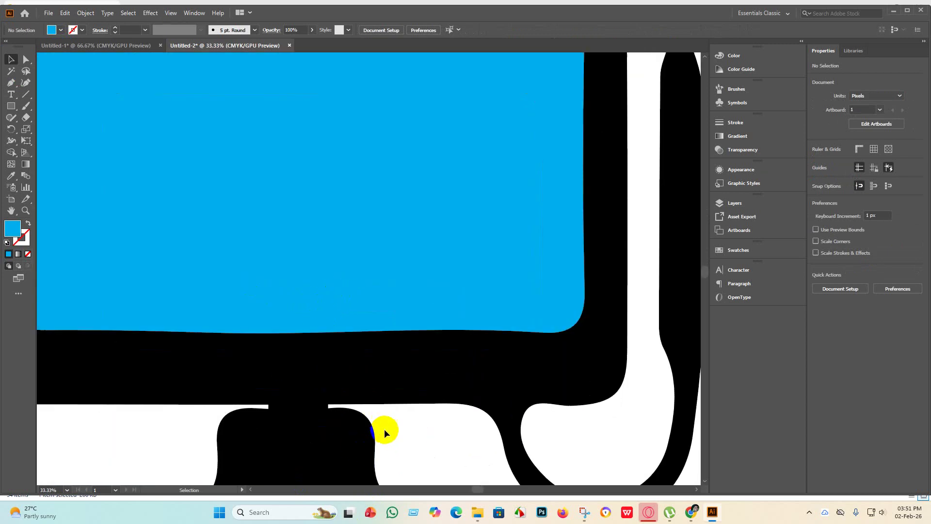
scroll(380, 437, "down", 4)
scroll(409, 418, "up", 3)
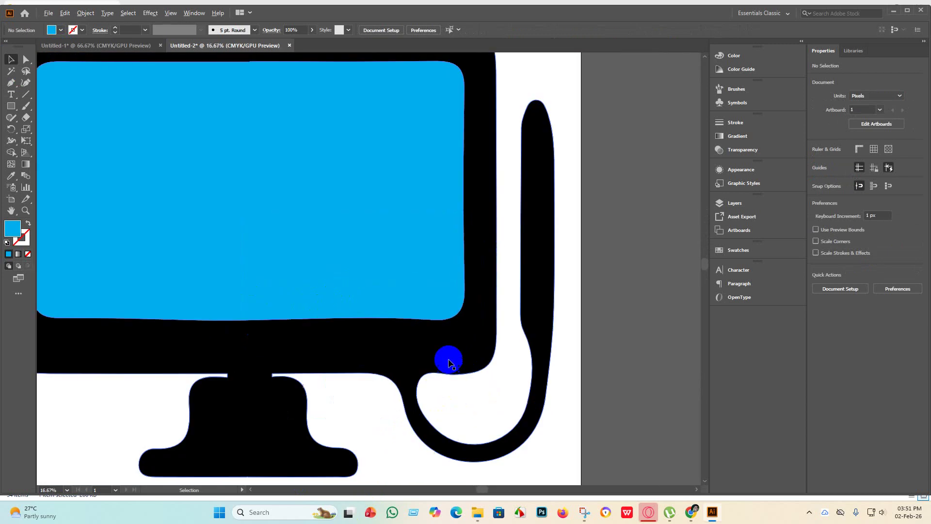
scroll(383, 446, "down", 1)
scroll(374, 457, "down", 1)
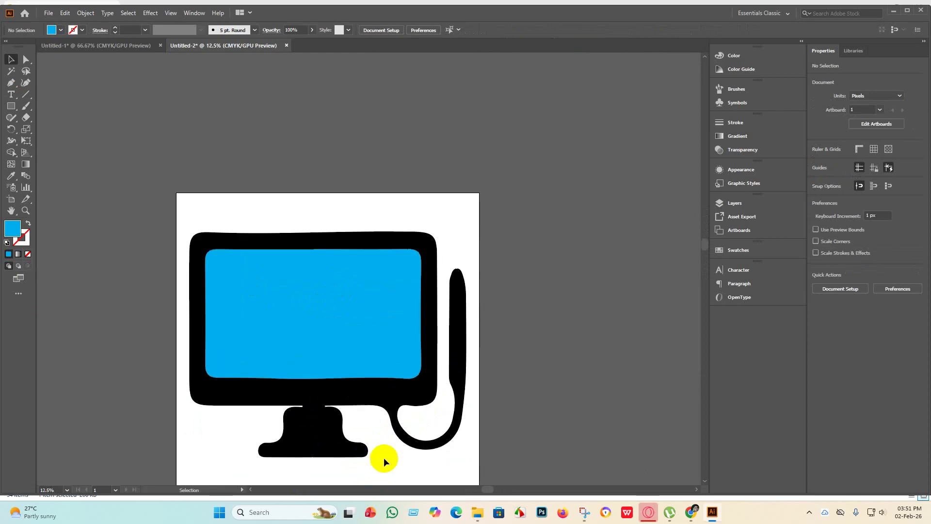
scroll(392, 427, "down", 2)
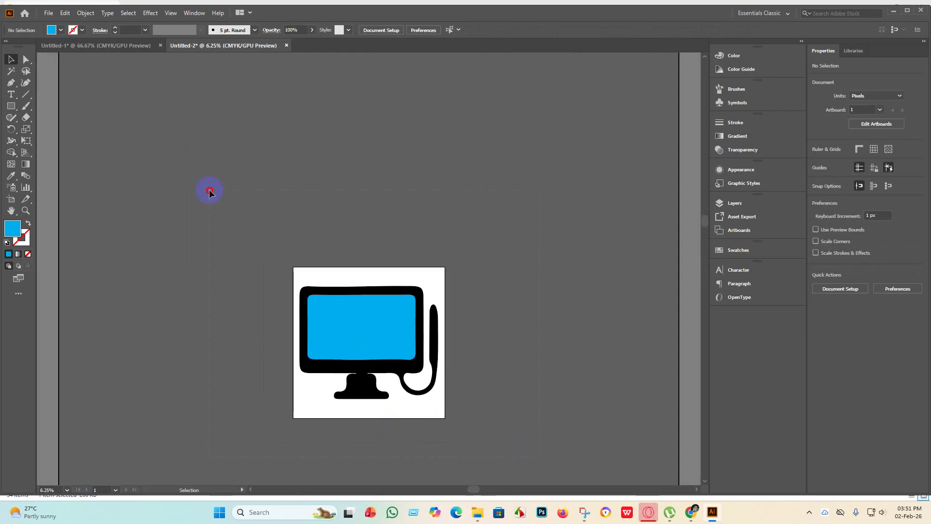
Group all parts of the coloured monitor icon
left_click_drag(210, 192, 468, 348)
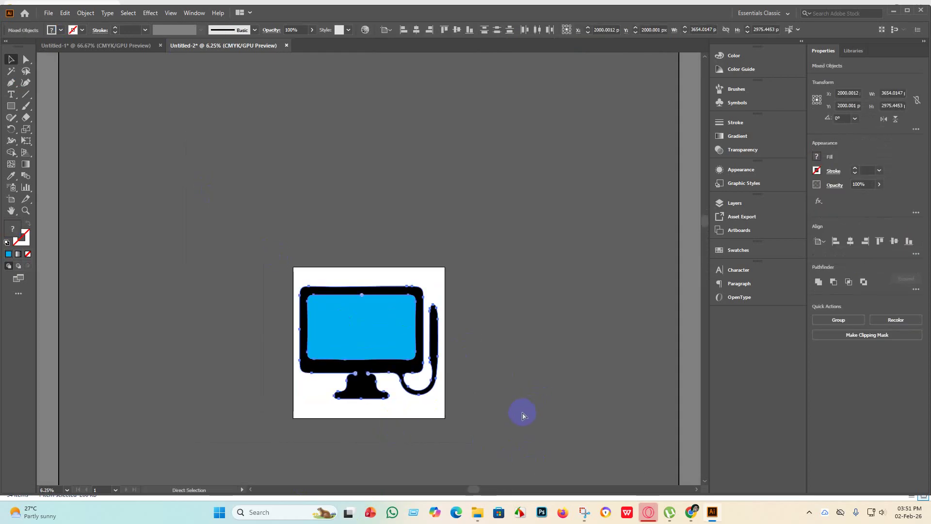
key("ctrl+g")
left_click(500, 386)
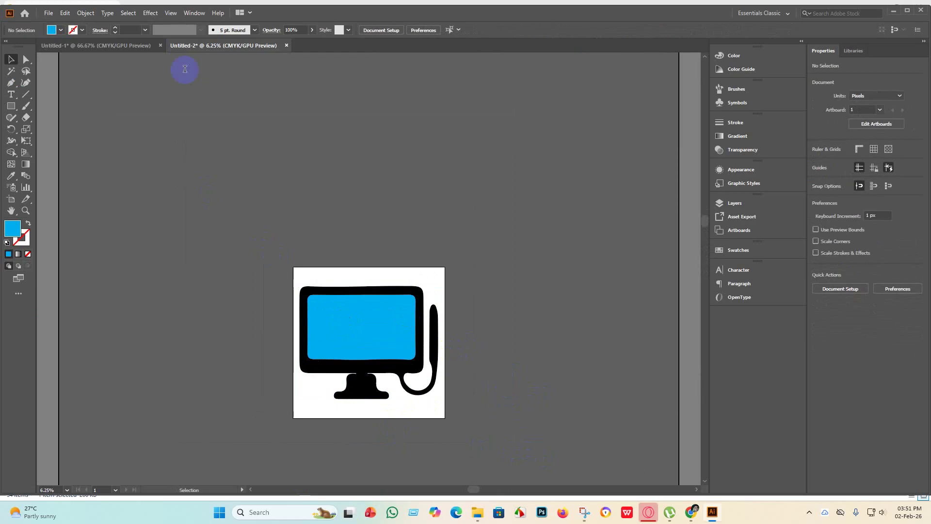
Save the document as an Illustrator EPS file named Untitled-2 in the Eps 6 folder under part 3
left_click(44, 13)
left_click(72, 94)
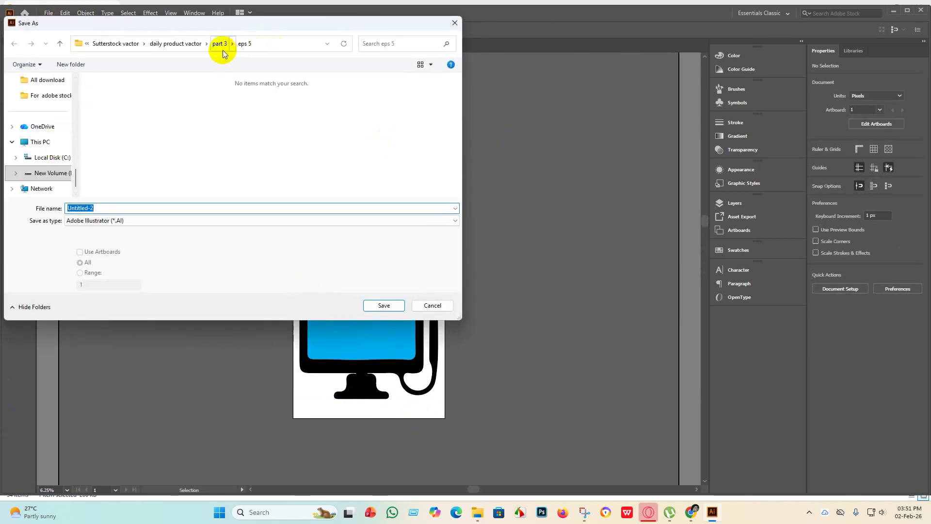
left_click(220, 44)
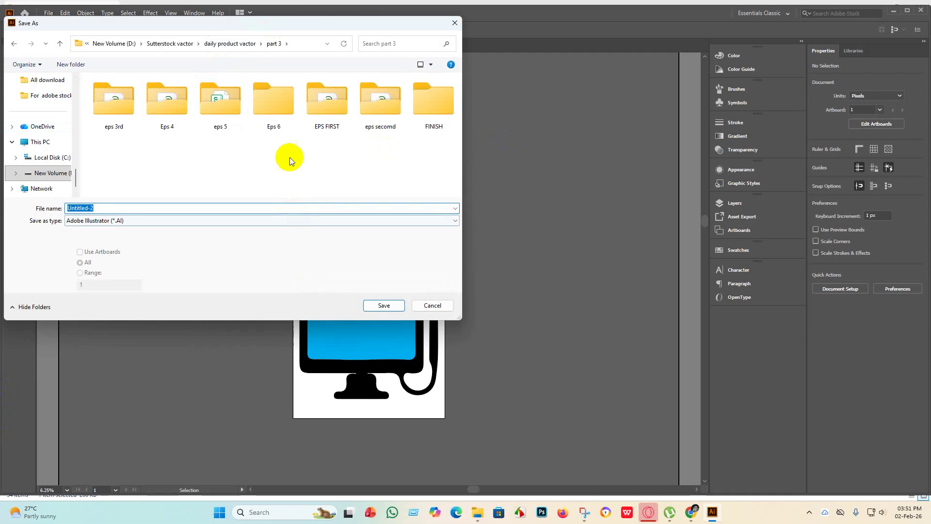
double_click(270, 96)
left_click(222, 220)
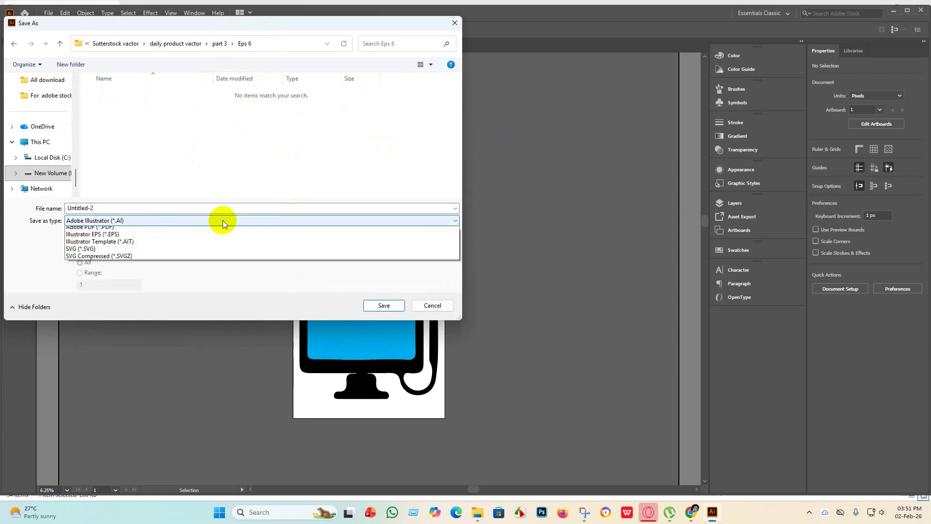
left_click(151, 246)
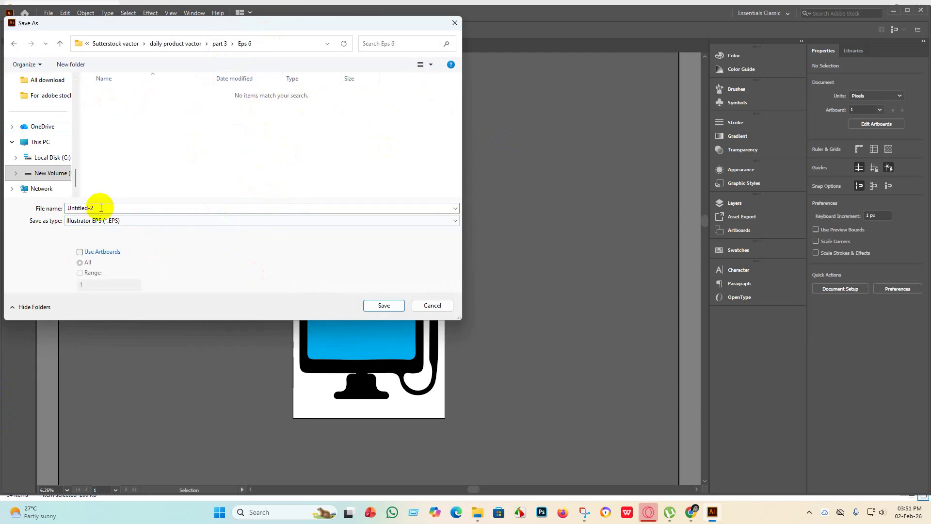
left_click(383, 305)
Set the EPS version to Illustrator 10 EPS and accept saving in the older format
left_click(485, 118)
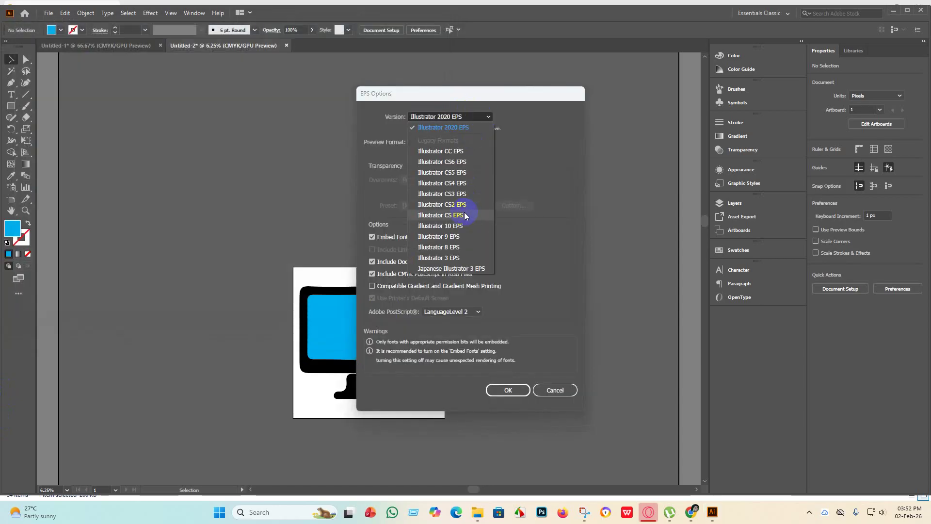
left_click(457, 228)
left_click(505, 380)
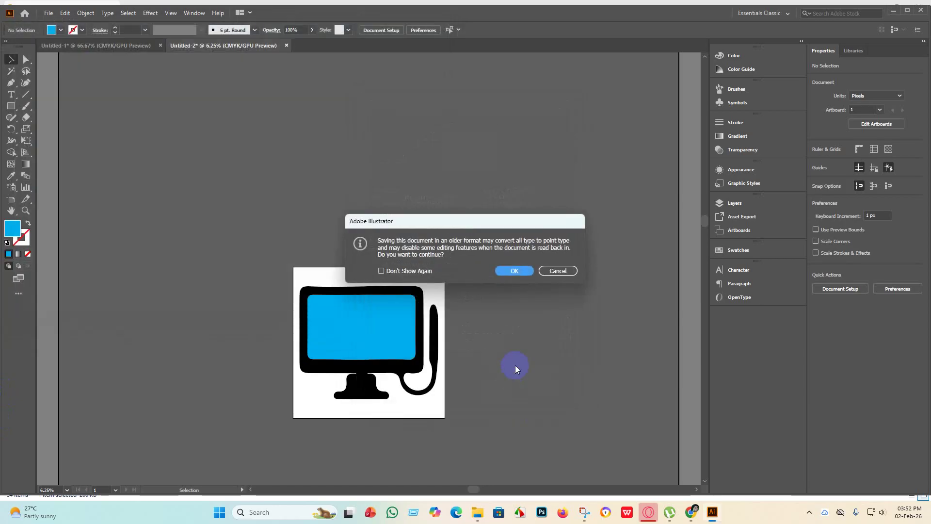
left_click(515, 271)
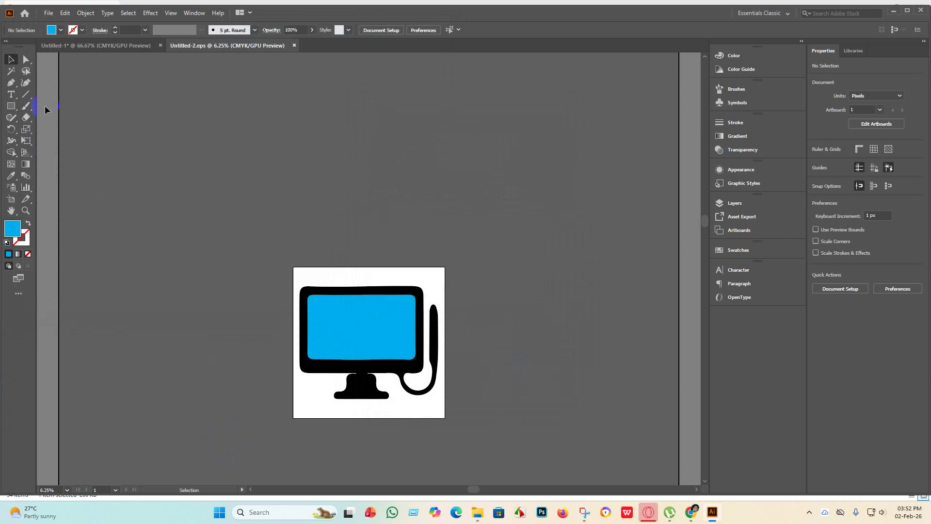
Export the monitor icon as a JPEG named Untitled-2 in the Eps 6 folder, using the RGB colour model
left_click(47, 16)
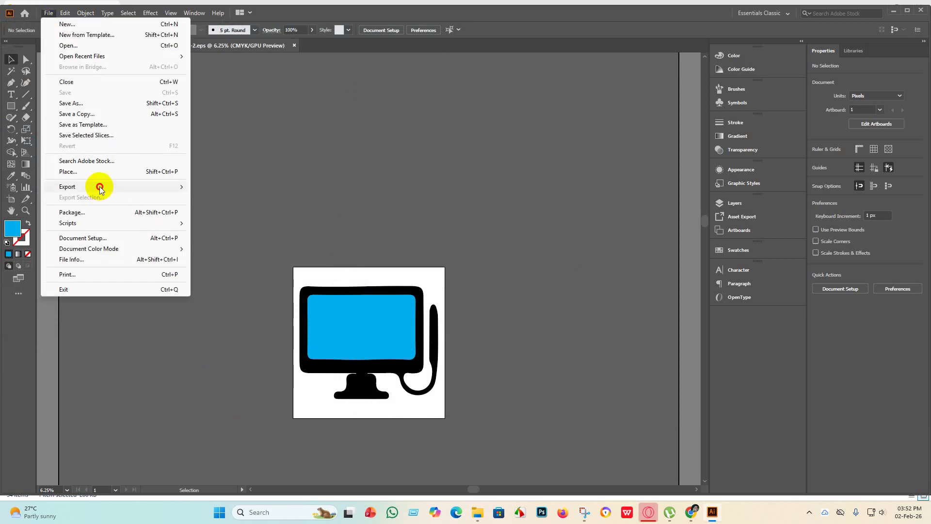
mouse_move(97, 183)
left_click(232, 198)
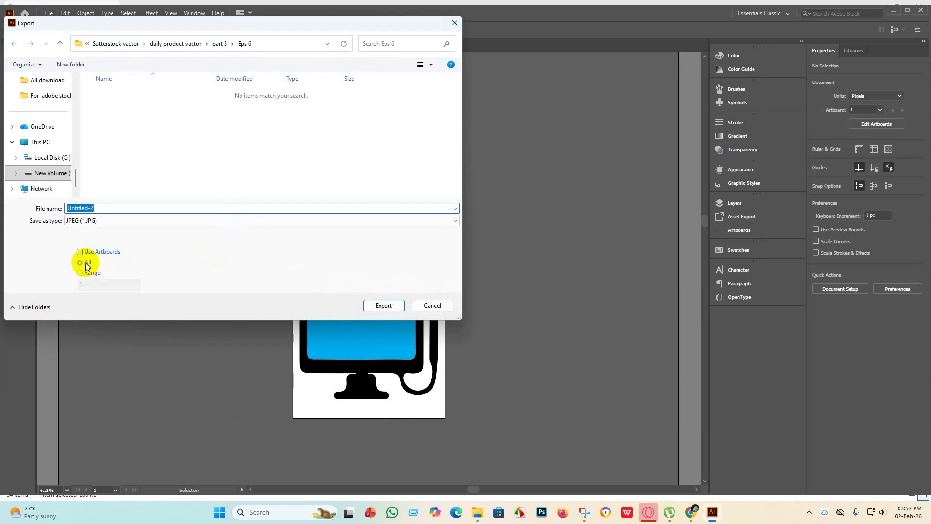
left_click(385, 306)
left_click(451, 241)
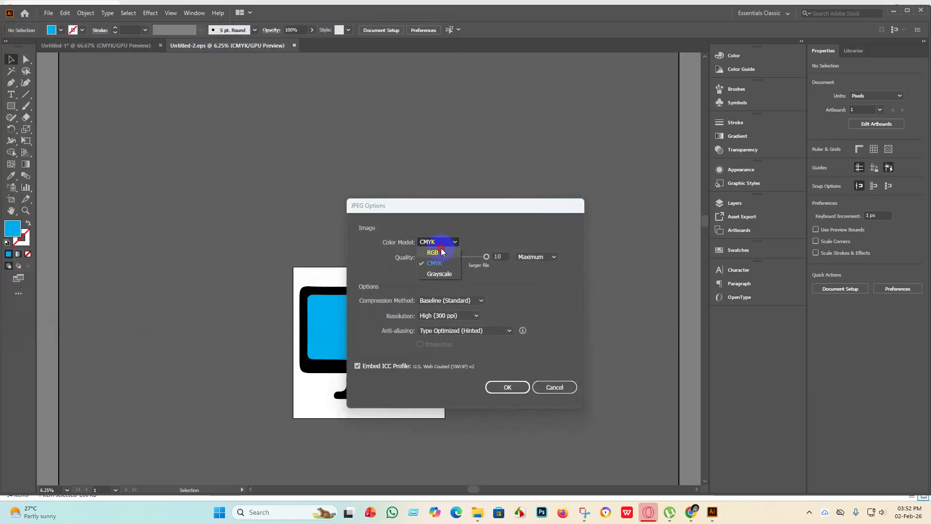
left_click(439, 252)
left_click(508, 388)
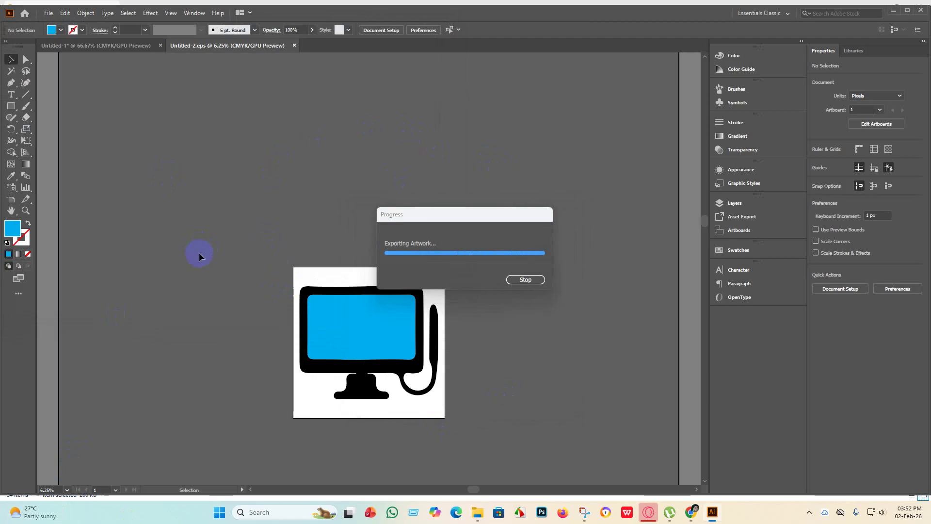
Create a new 4000 x 4000 px document for the next icon
left_click(49, 15)
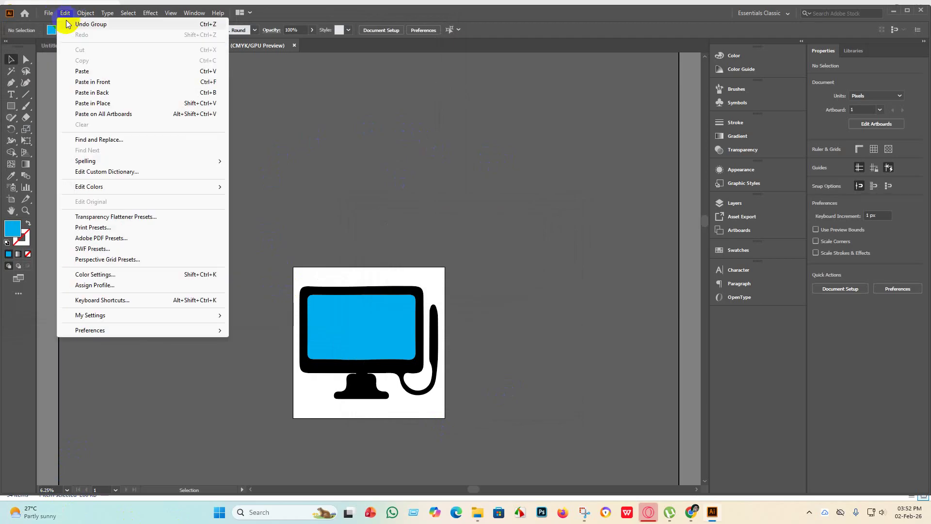
left_click(62, 24)
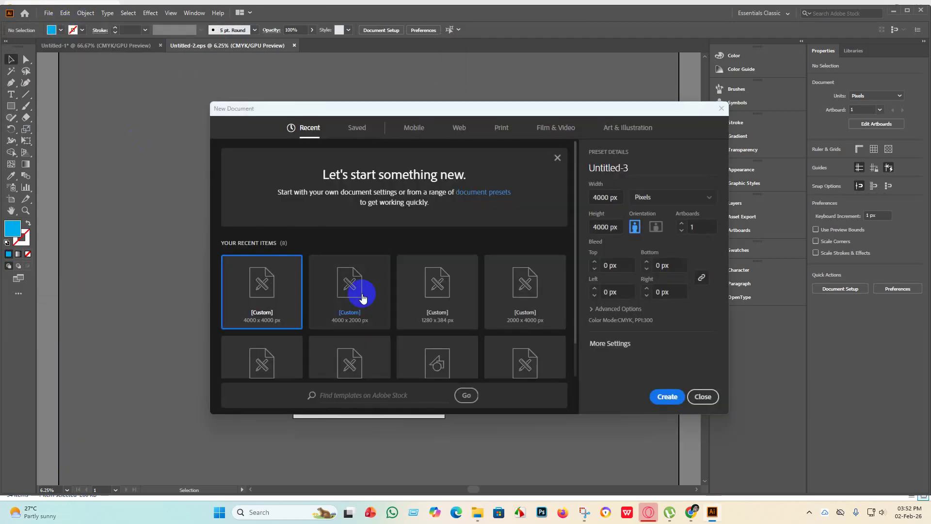
left_click(658, 399)
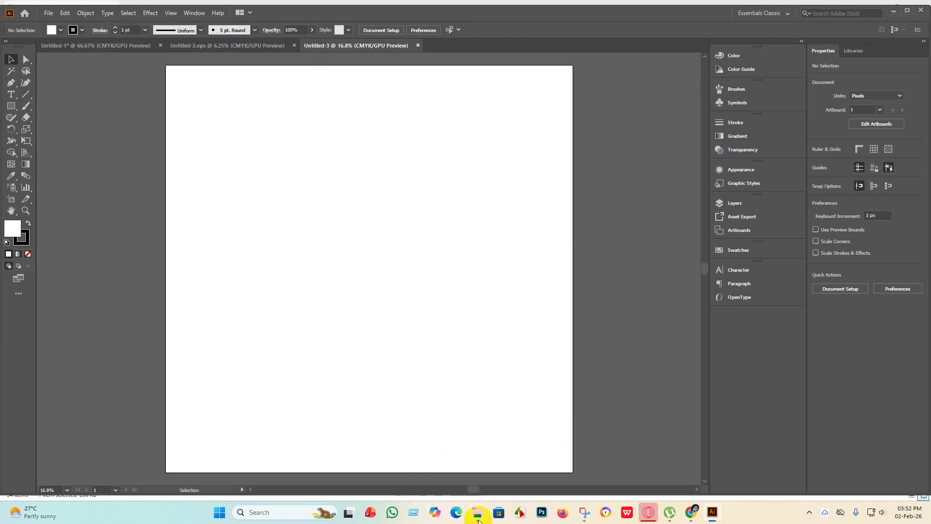
Delete the already used monitor-and-pen icon from the icon sheet in Untitled-1
left_click(480, 518)
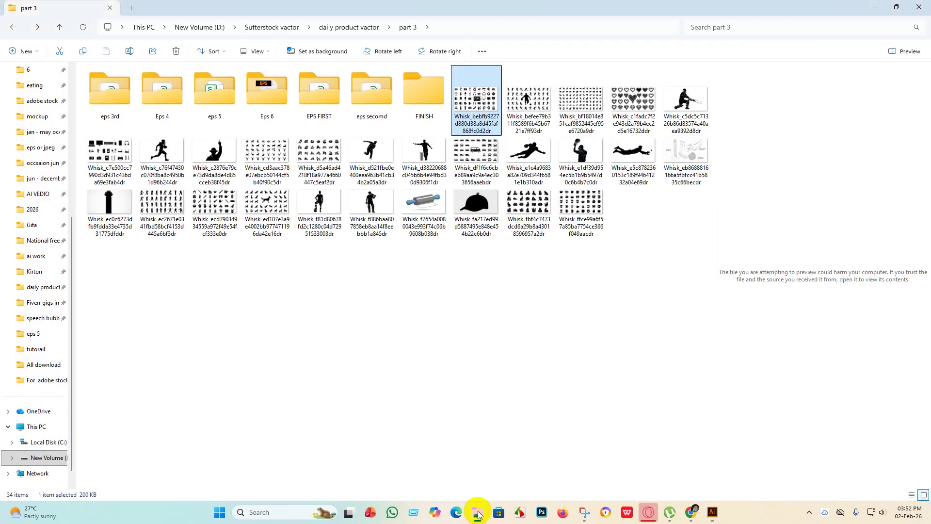
left_click(711, 514)
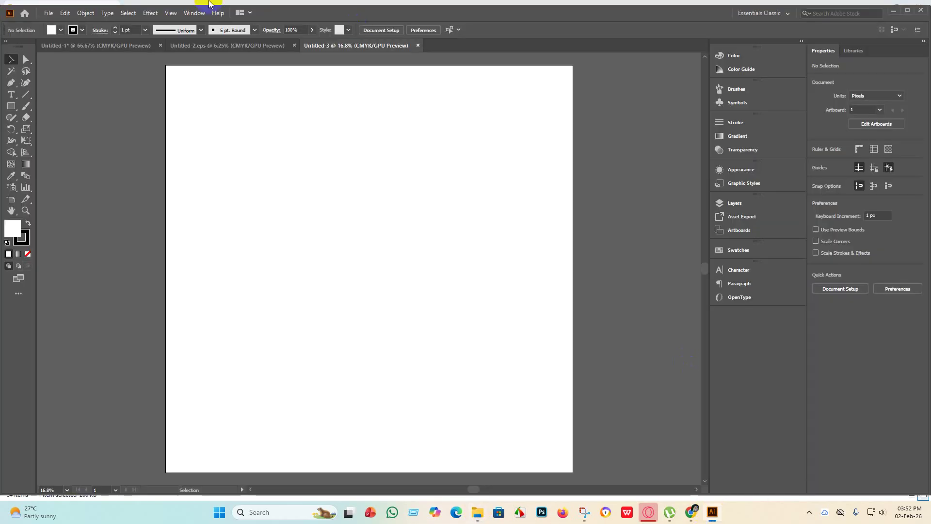
left_click(111, 45)
key("Delete")
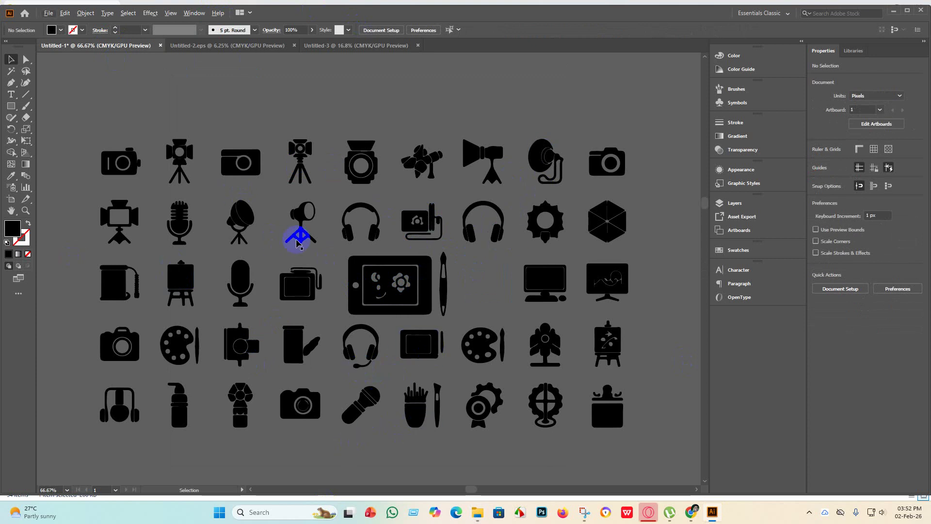
Copy the ribbed studio microphone icon from the icon sheet and paste it into the blank Untitled-3 document
scroll(303, 213, "up", 4)
scroll(291, 311, "down", 4)
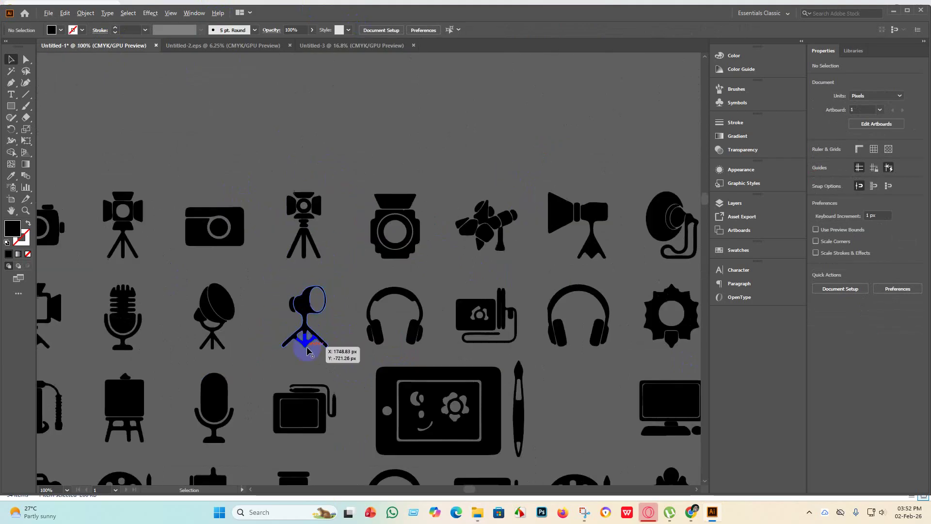
scroll(211, 342, "up", 3)
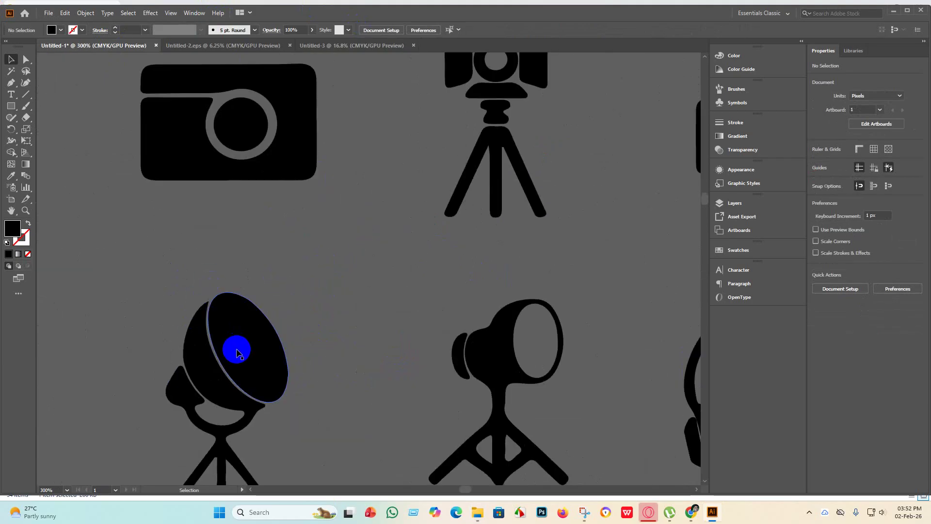
scroll(238, 353, "down", 4)
scroll(248, 388, "down", 2)
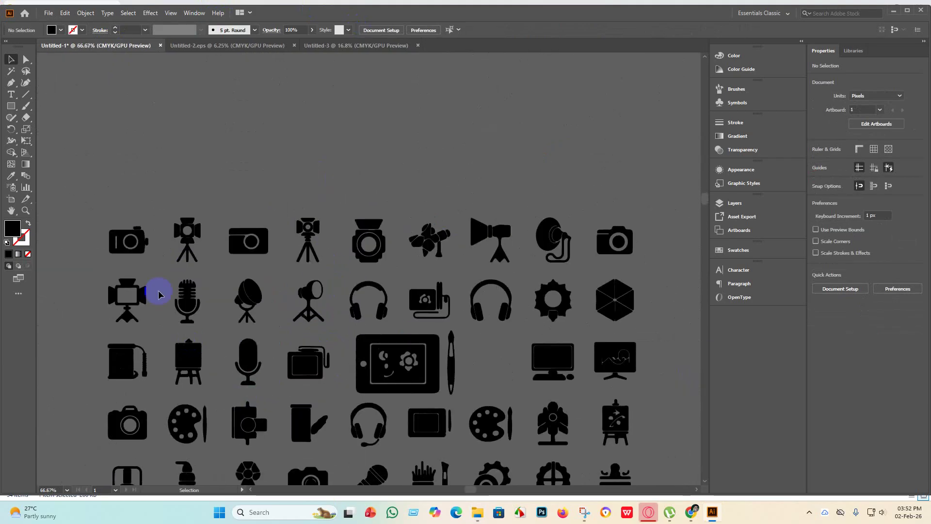
scroll(158, 295, "up", 3)
left_click(215, 275)
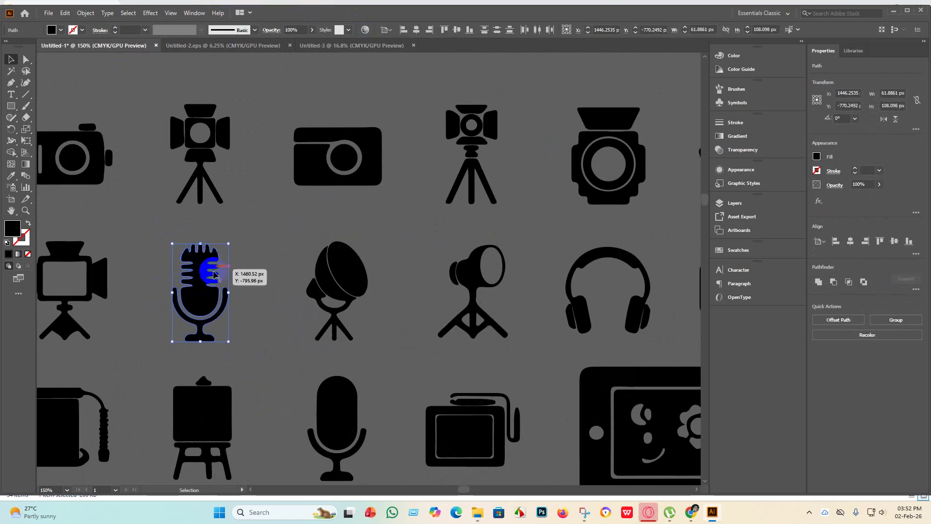
key("a")
left_click(232, 291)
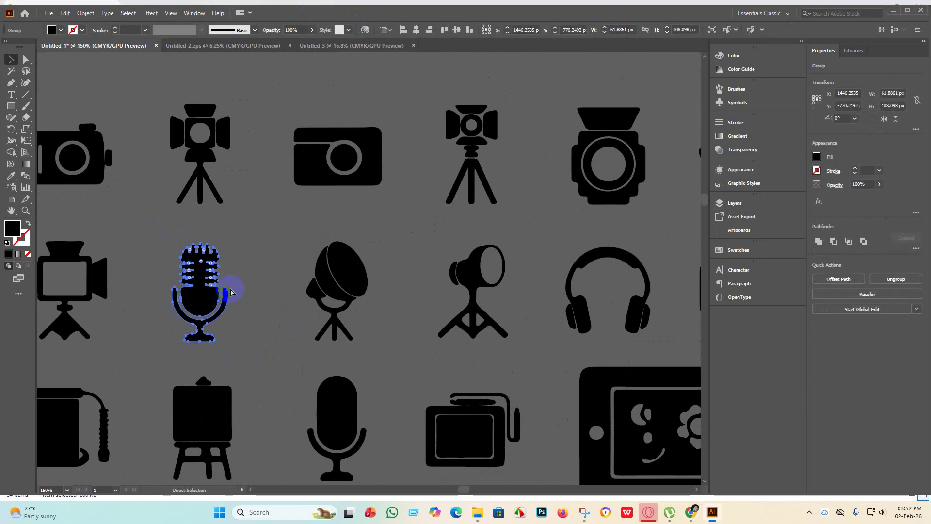
left_click(214, 46)
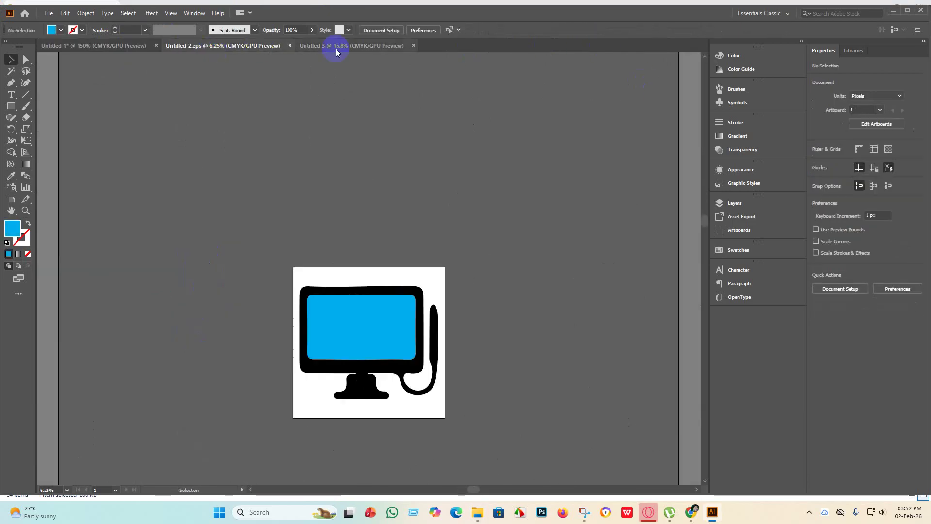
left_click(337, 46)
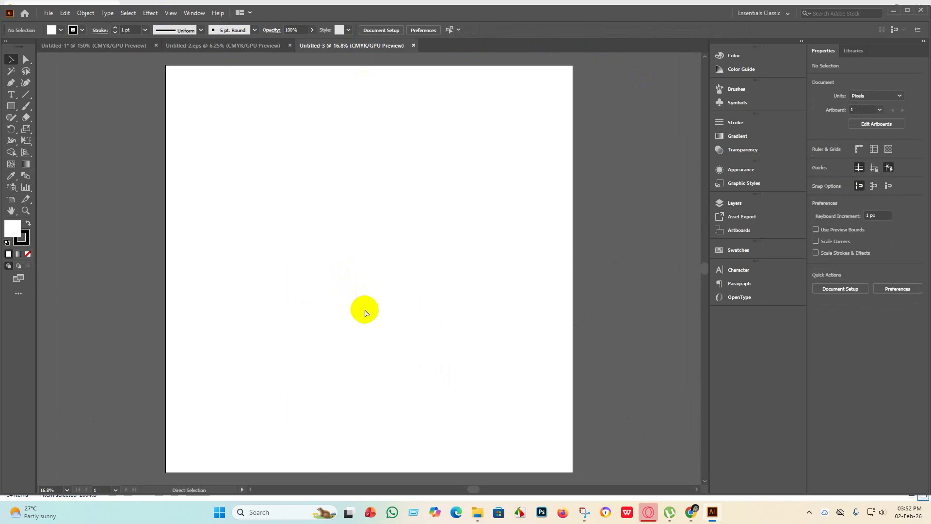
key("v")
key("ctrl+v")
Enlarge the pasted microphone to about 2915 x 5092 px and centre it horizontally and vertically on the artboard
left_click_drag(374, 274, 554, 455)
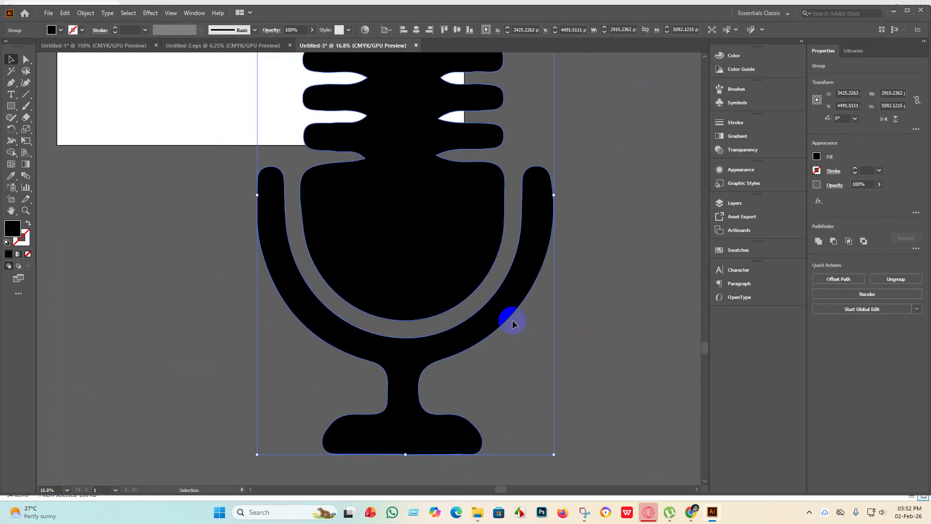
scroll(511, 326, "down", 4)
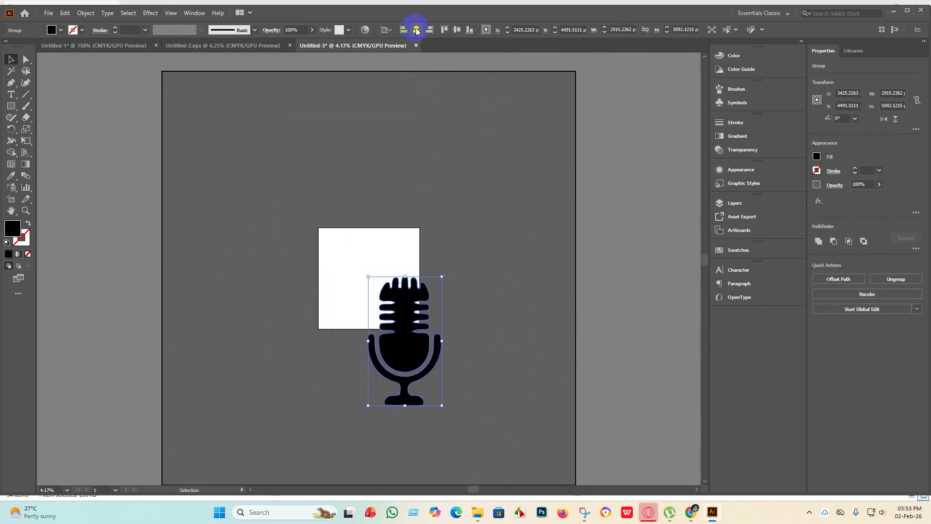
left_click(416, 31)
left_click(457, 30)
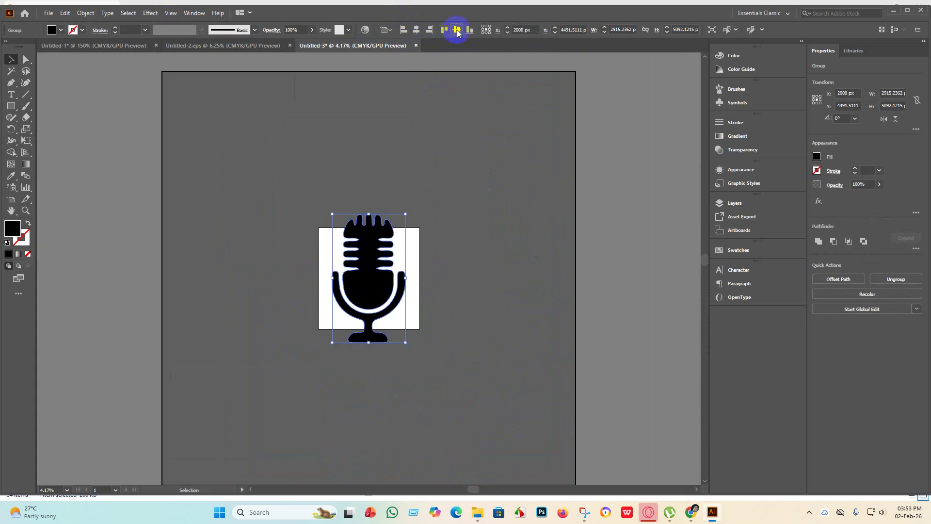
left_click(374, 224)
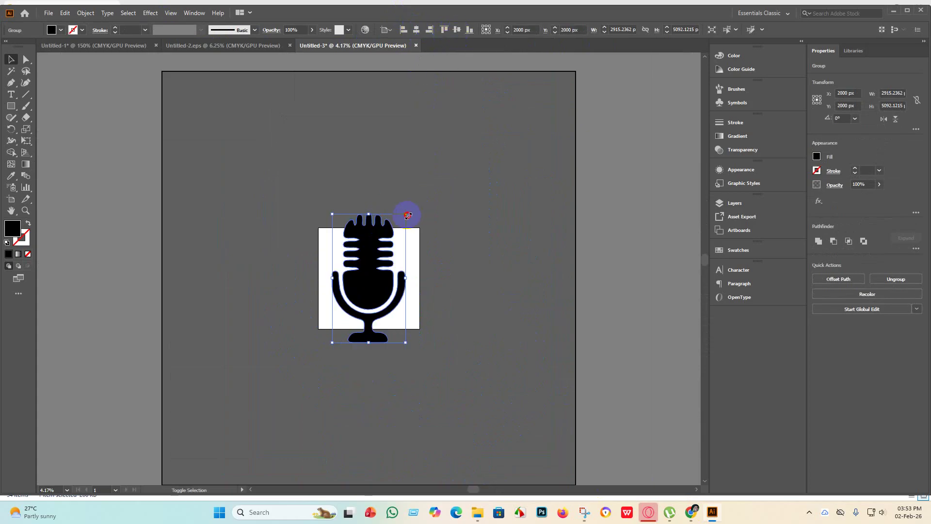
Scale the microphone down to about 1880 x 3284 px so it fits the artboard, and centre it both ways
left_click_drag(407, 214, 388, 245)
mouse_move(362, 291)
left_mouse_down()
mouse_move(358, 270)
mouse_move(368, 280)
left_mouse_up()
left_click_drag(397, 233, 389, 248)
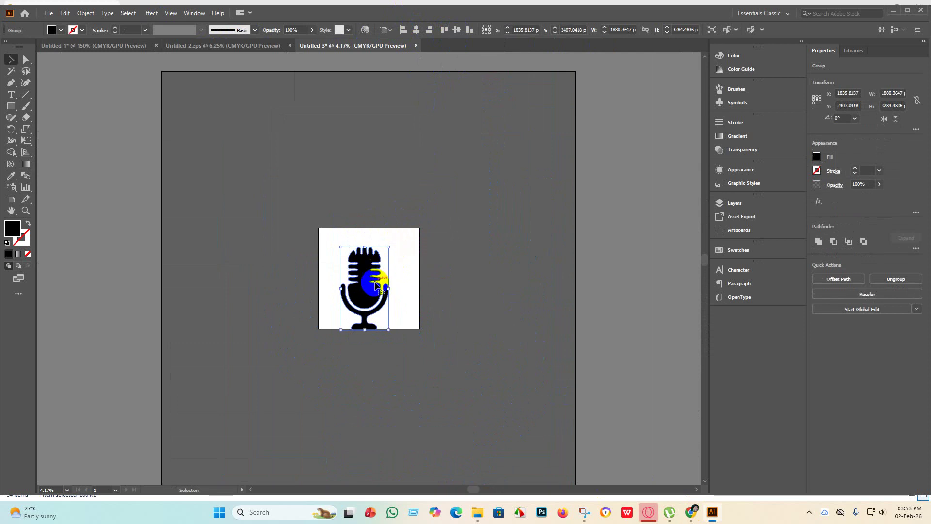
left_click_drag(376, 286, 379, 273)
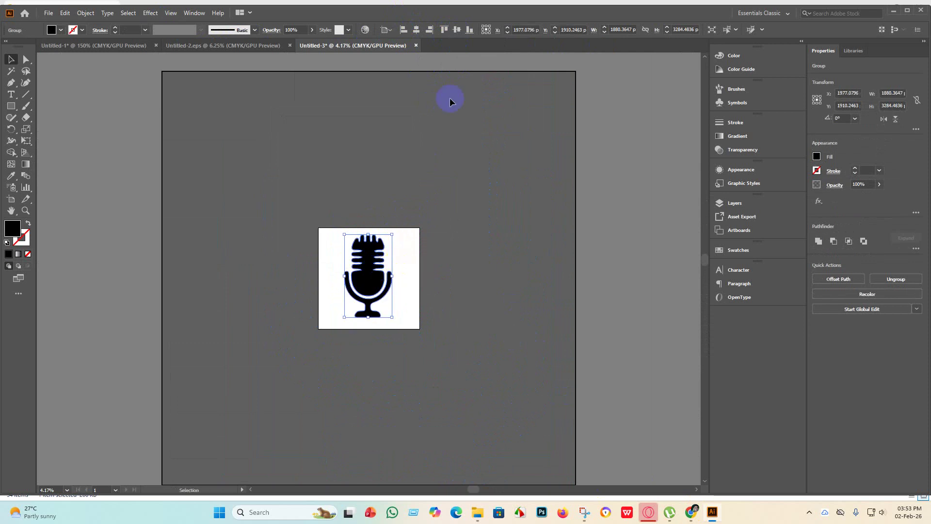
left_click(417, 30)
left_click(456, 30)
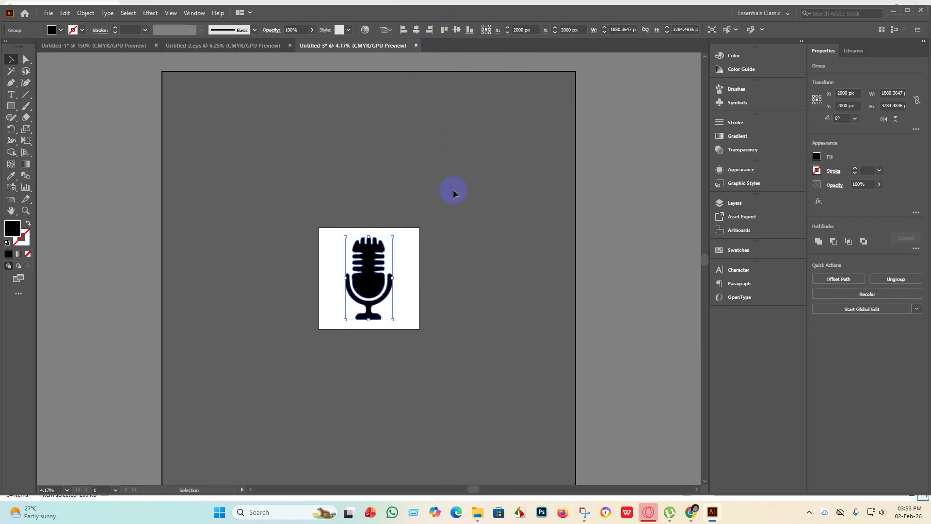
Examine the edges of the microphone head up close, and the icon as a whole on the artboard
left_click(395, 318)
scroll(380, 270, "up", 3)
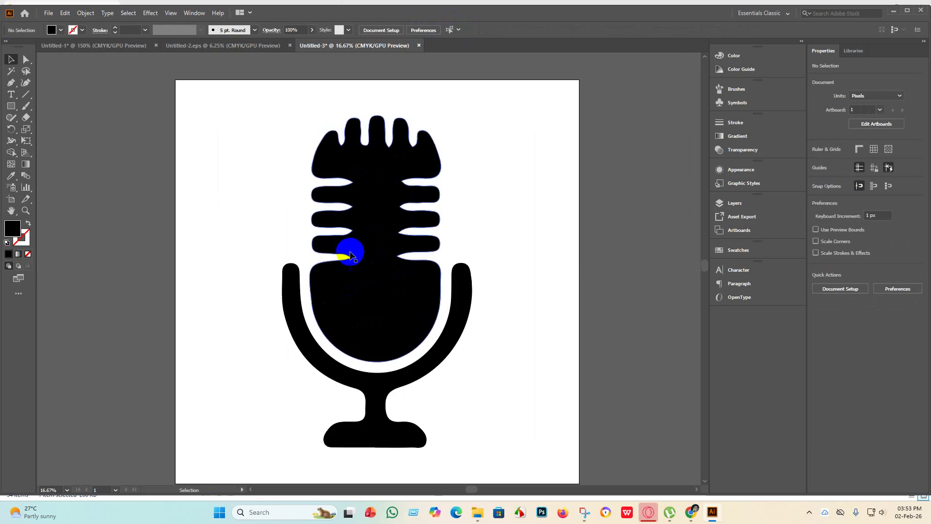
scroll(373, 160, "up", 3)
scroll(409, 187, "up", 1)
scroll(395, 208, "down", 2)
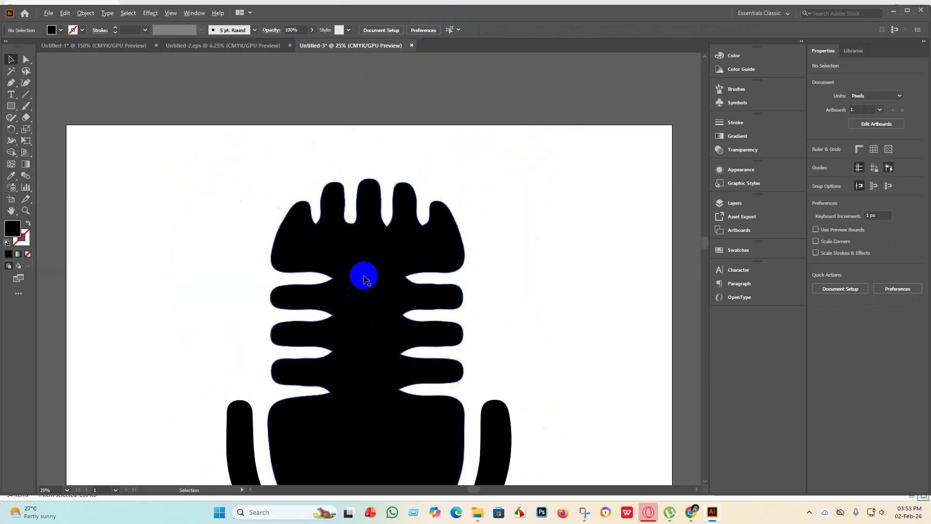
scroll(365, 279, "down", 2)
scroll(377, 411, "down", 2)
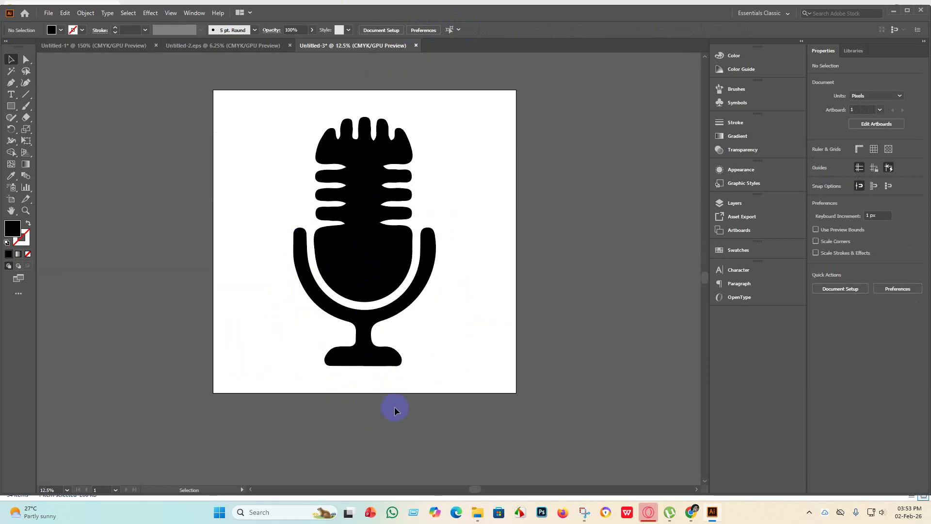
scroll(422, 385, "up", 2)
Ungroup the microphone icon so its head and stand become separate paths
left_click(353, 274)
right_click(354, 280)
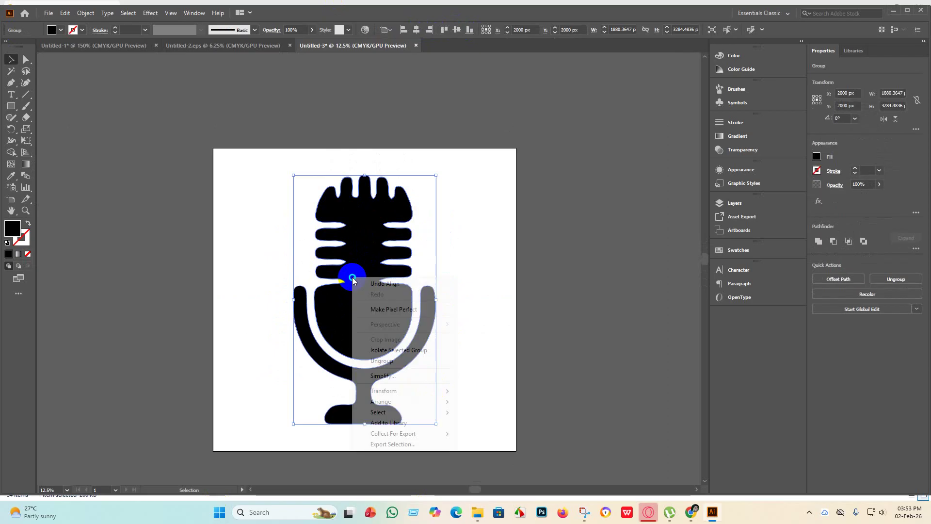
left_click(661, 358)
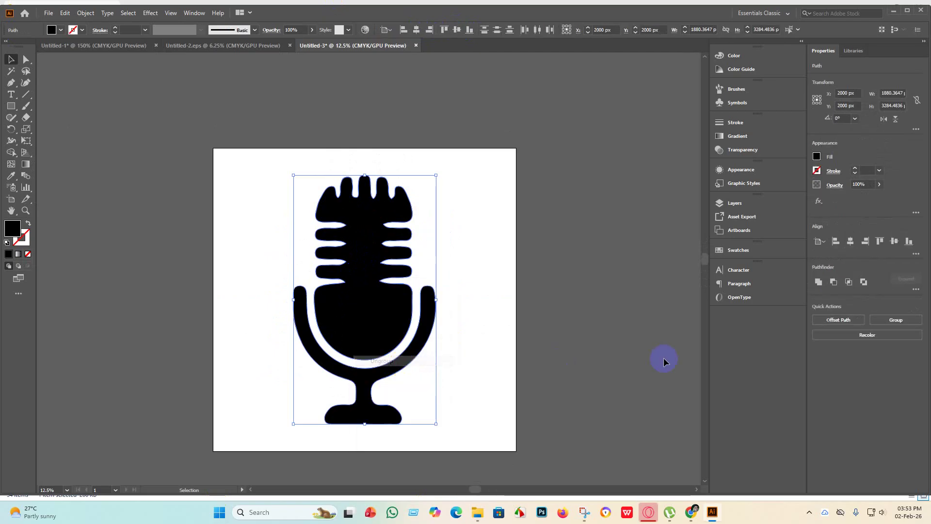
Fill the microphone head with magenta, leaving the stand black
left_click(407, 328)
left_click(61, 31)
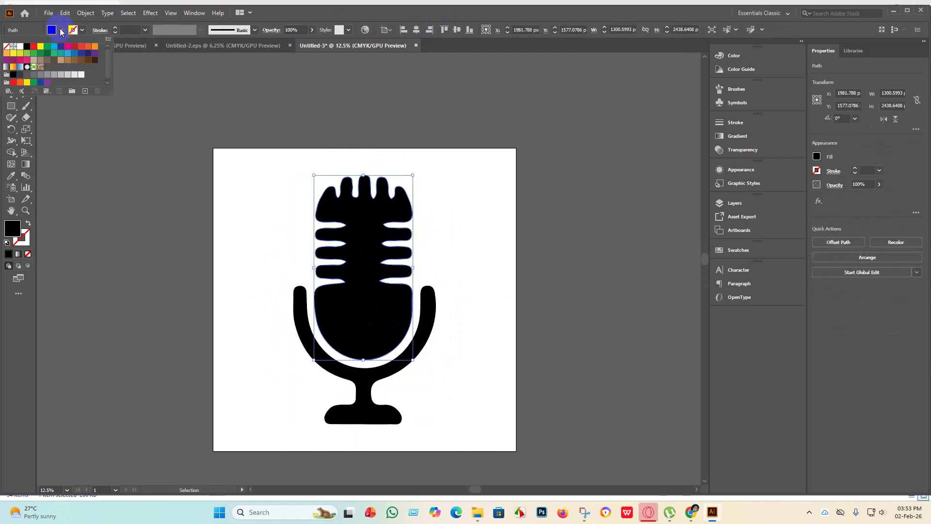
left_click(71, 48)
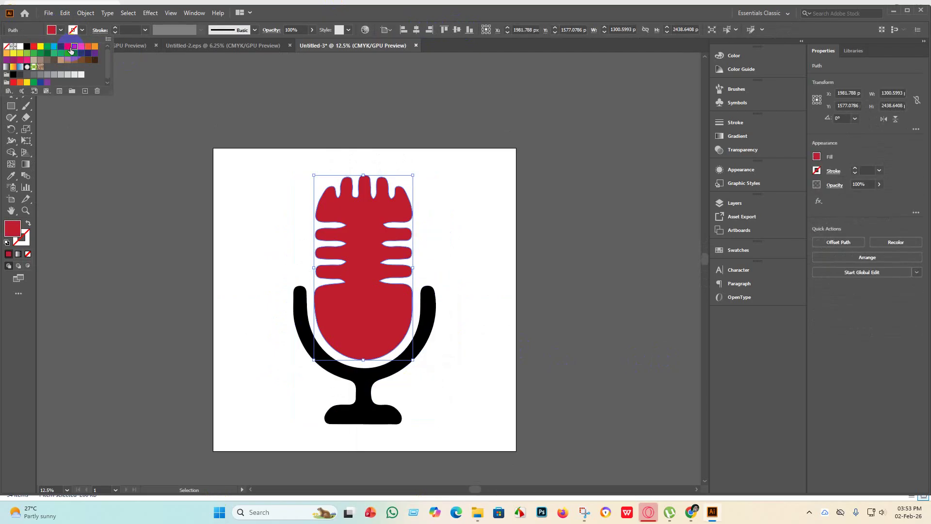
left_click(77, 183)
left_click(92, 224)
Recolour the microphone head with a dark green swatch
key("ctrl+minus")
key("ctrl+minus")
key("ctrl+minus")
key("ctrl+minus")
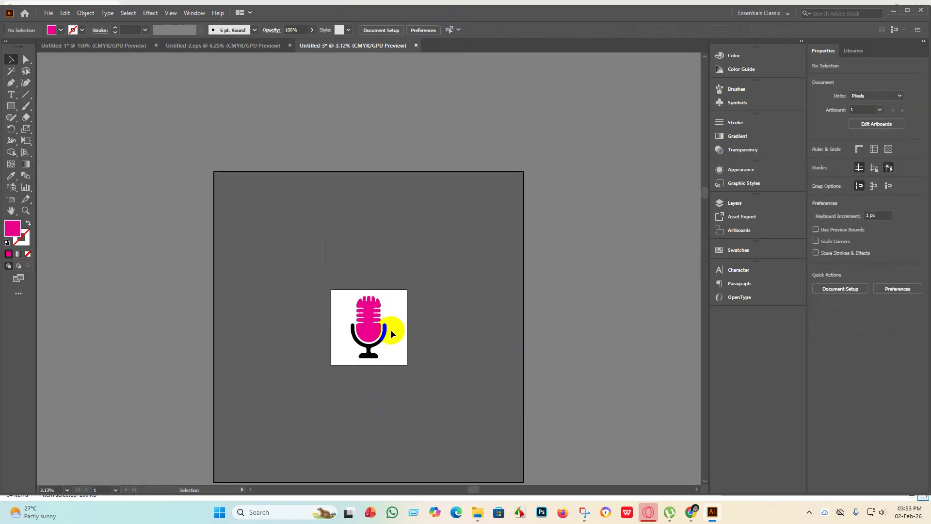
key("ctrl+plus")
key("ctrl+plus")
left_click(370, 208)
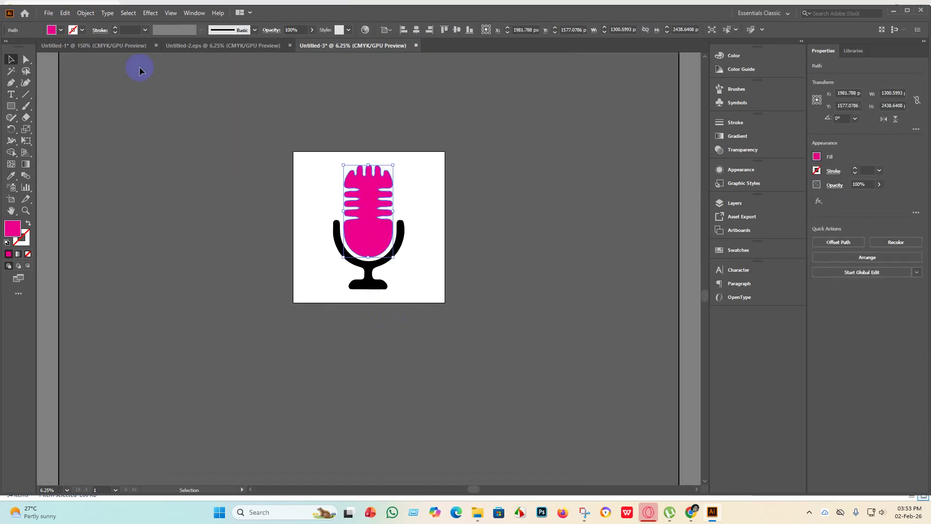
left_click(60, 30)
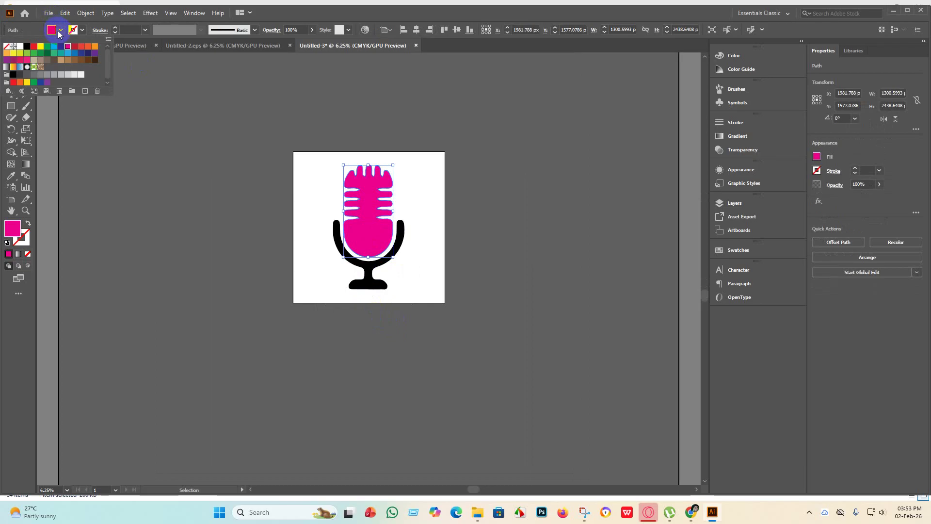
left_click(47, 55)
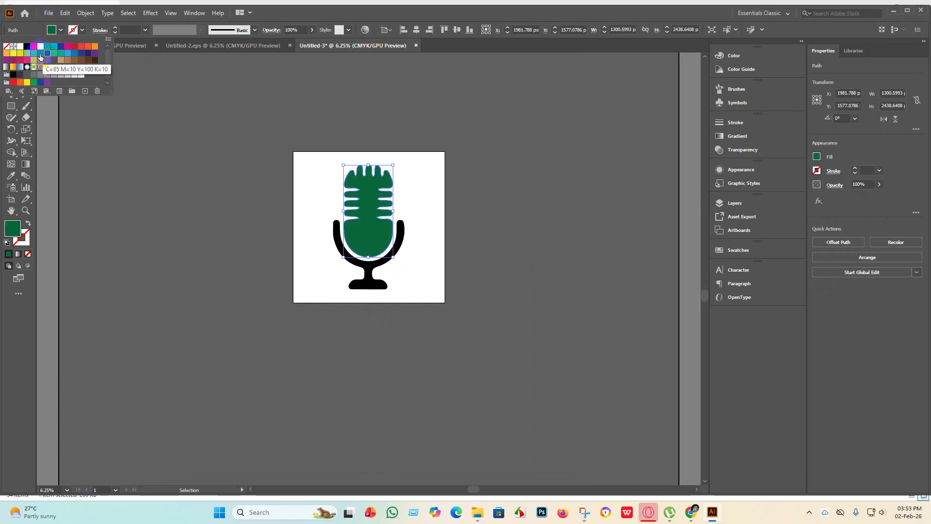
Recolour the microphone head with a dark blue swatch and deselect it
left_click(41, 54)
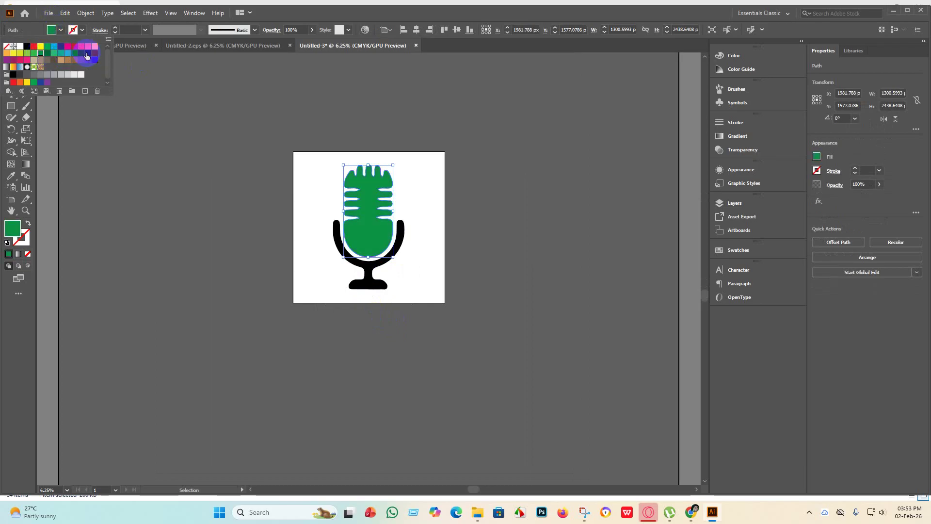
left_click(80, 56)
left_click(159, 307)
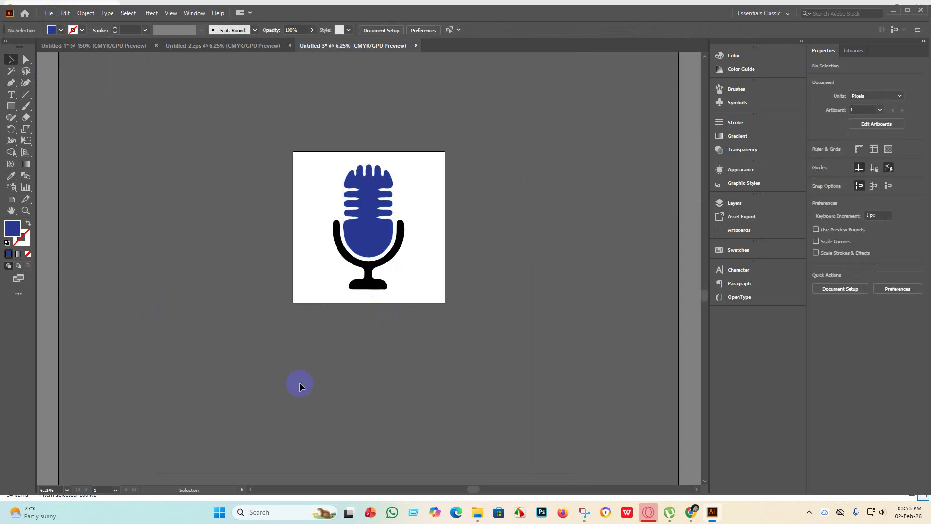
Group the blue microphone head and the black stand into one object
scroll(429, 307, "down", 1)
scroll(406, 247, "up", 1)
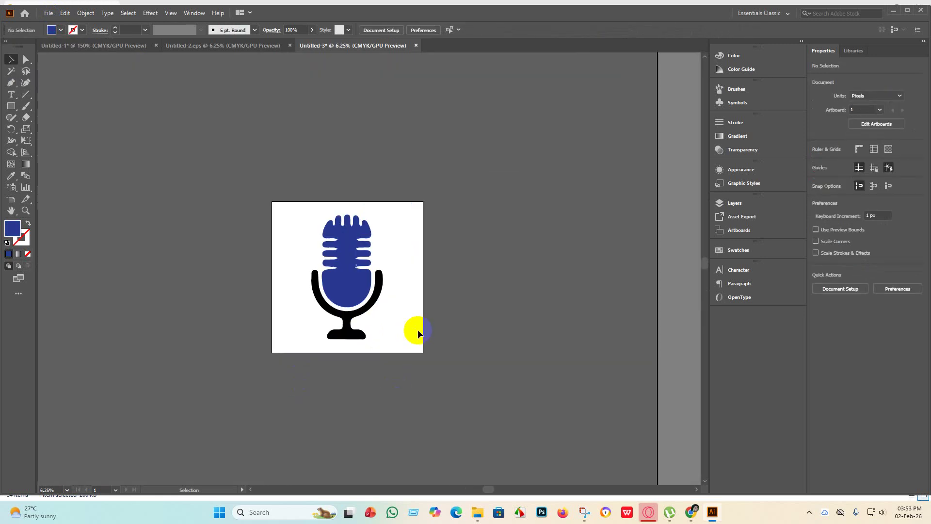
left_click_drag(238, 151, 238, 151)
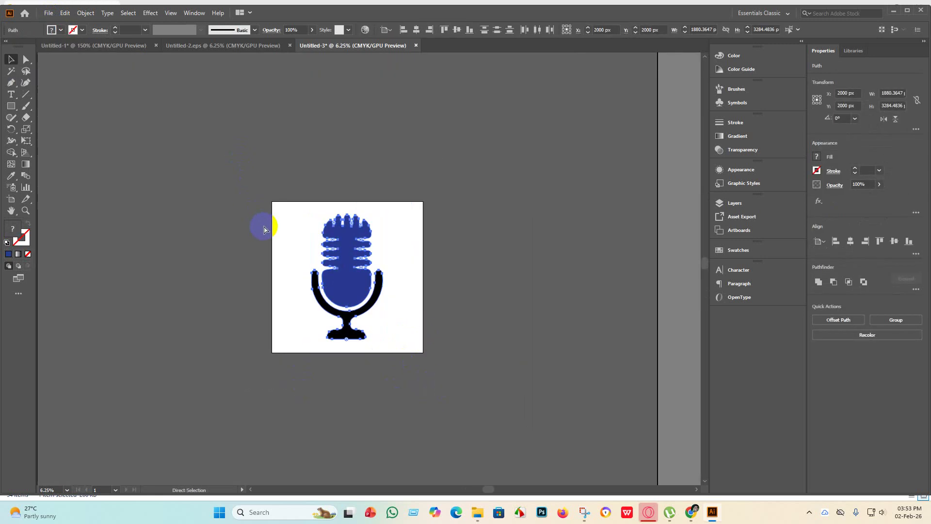
key("ctrl+g")
left_click(440, 357)
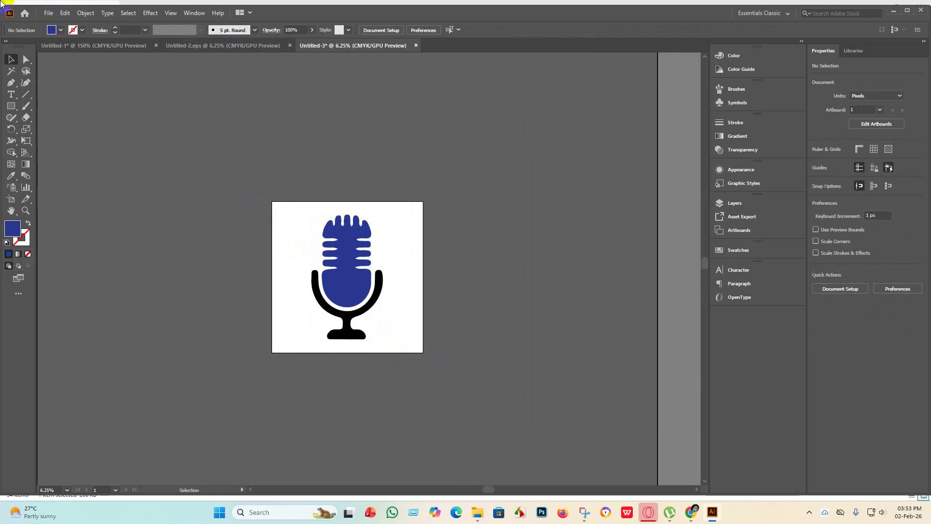
Save the microphone icon as Untitled-3 in Illustrator EPS format, using the Illustrator 10 EPS version and accepting the older format
left_click(48, 14)
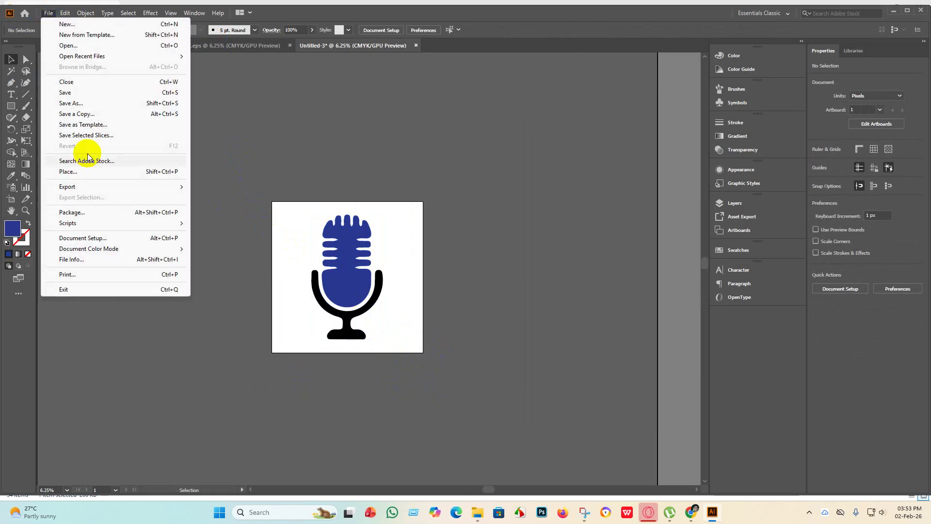
left_click(99, 93)
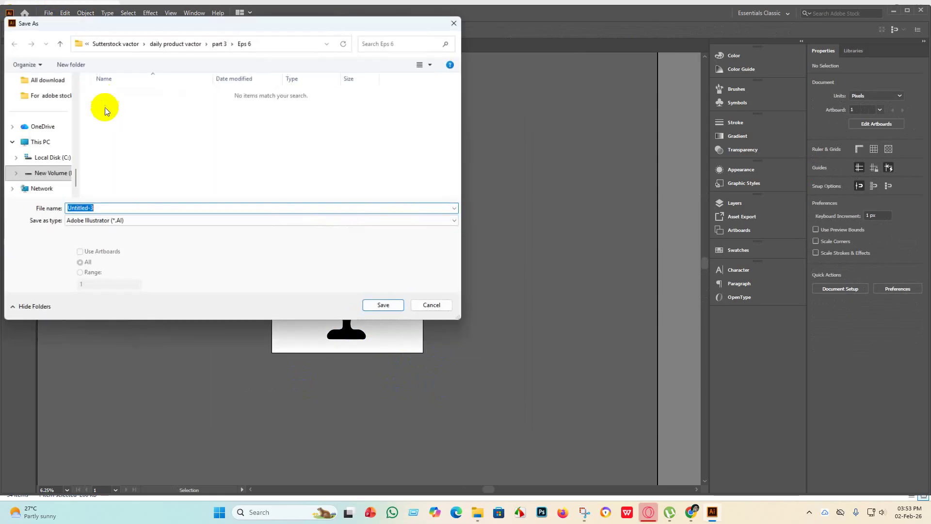
left_click(174, 222)
left_click(128, 243)
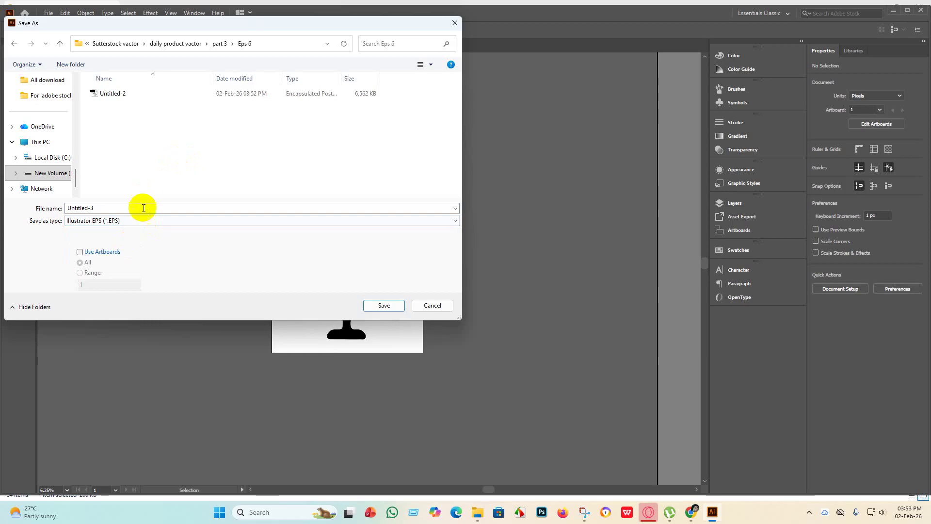
left_click(386, 304)
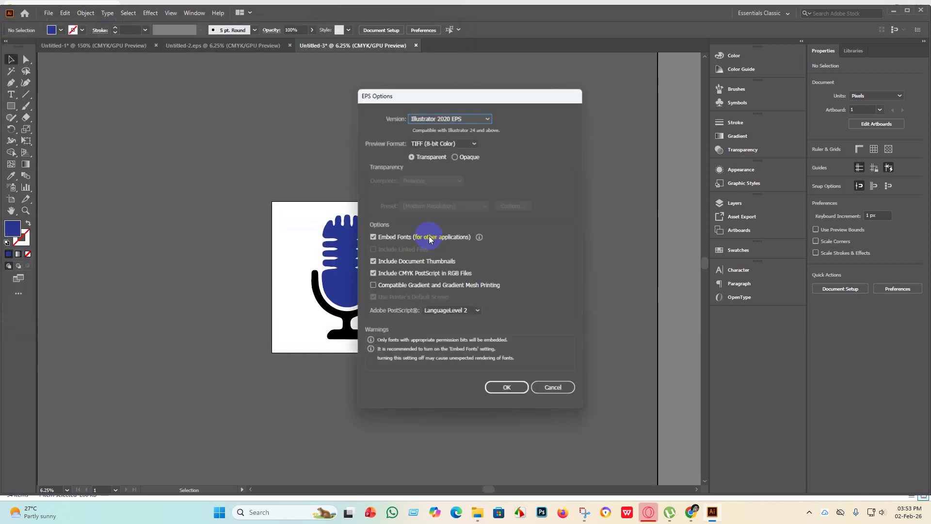
left_click(489, 116)
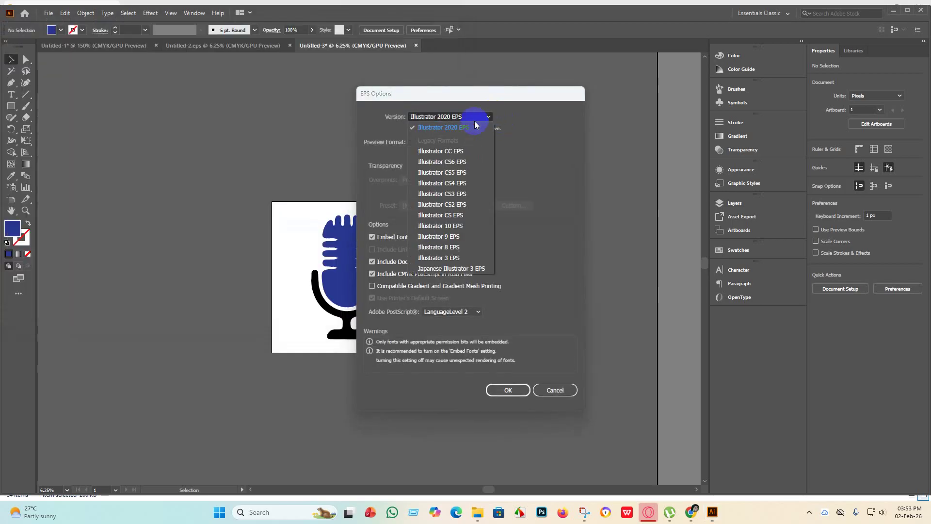
left_click(450, 226)
left_click(508, 380)
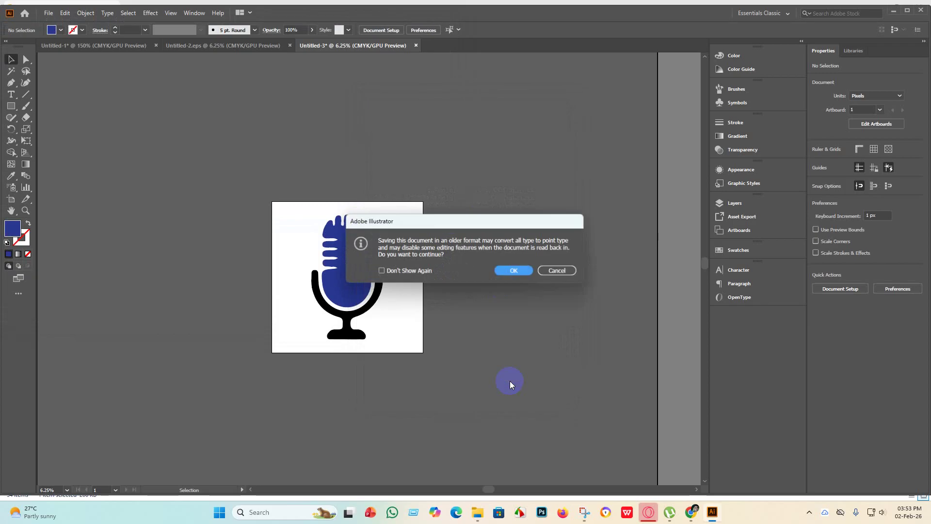
left_click(515, 270)
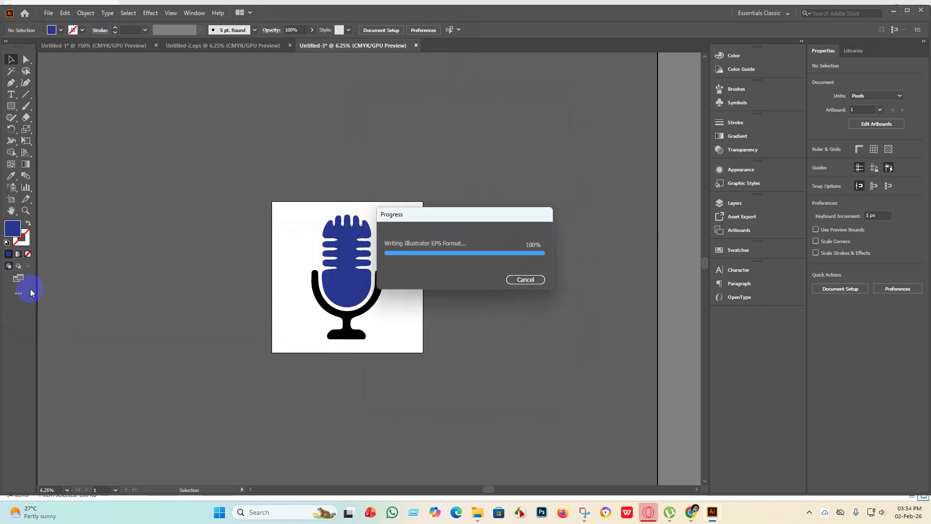
Export the microphone icon as a JPEG named Untitled-3 with Use Artboards enabled, CMYK colour, maximum quality 10 and 300 ppi
left_click(49, 13)
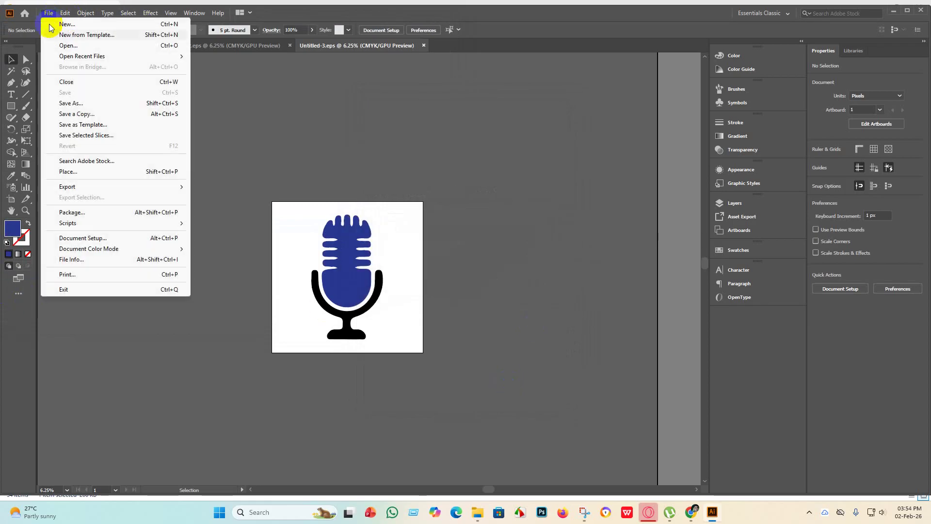
mouse_move(82, 186)
left_click(246, 198)
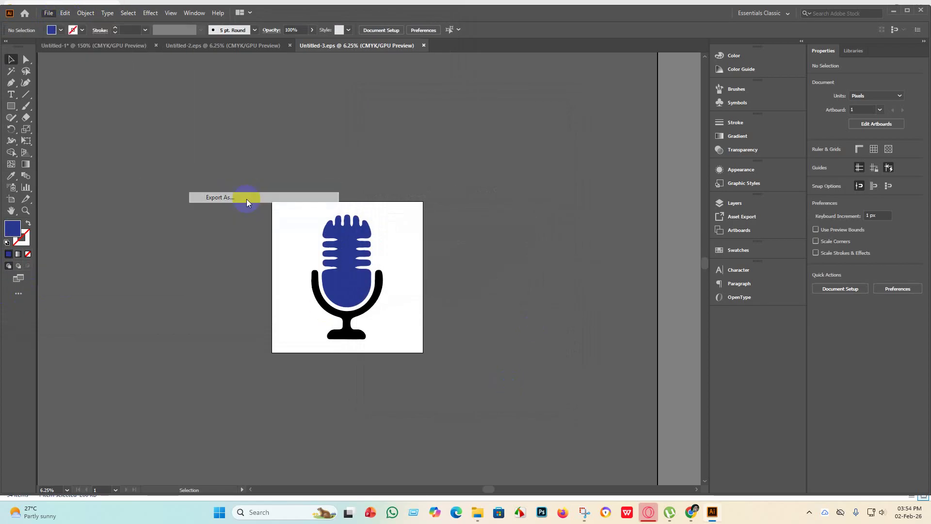
left_click(78, 252)
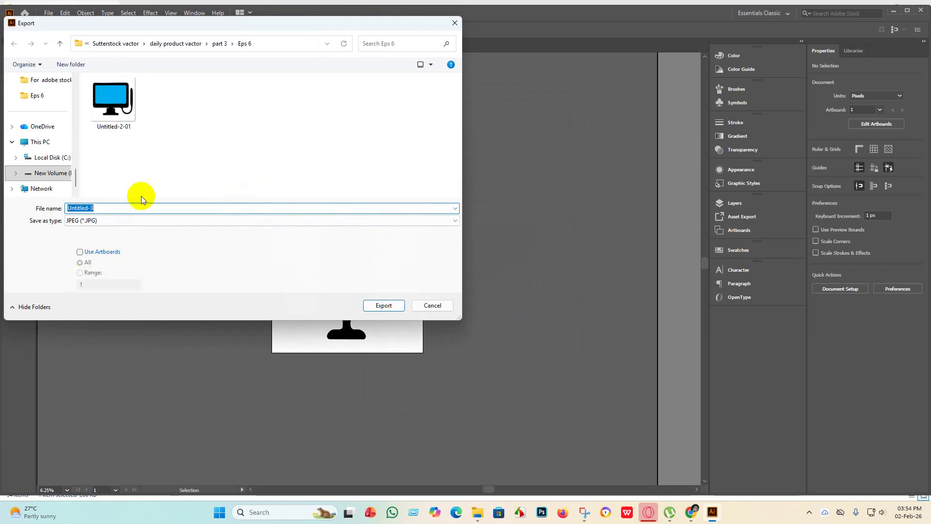
left_click(80, 252)
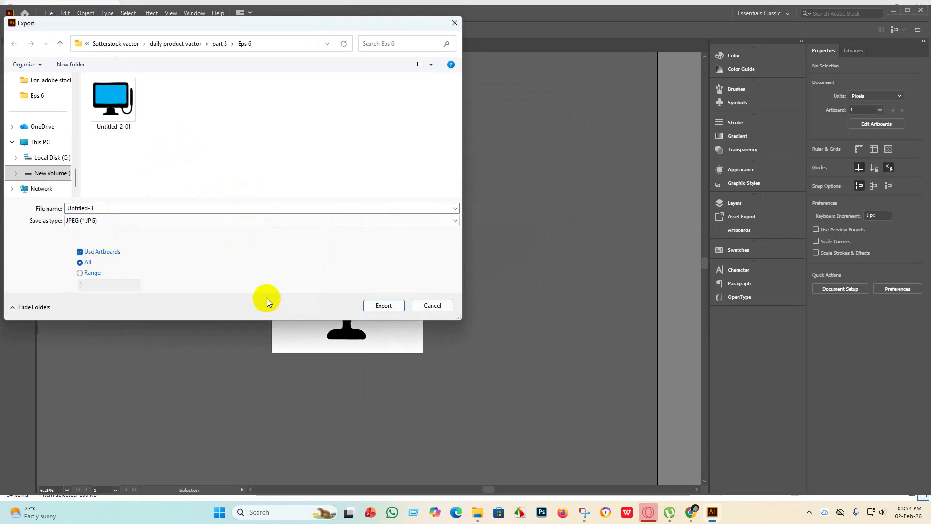
left_click(382, 306)
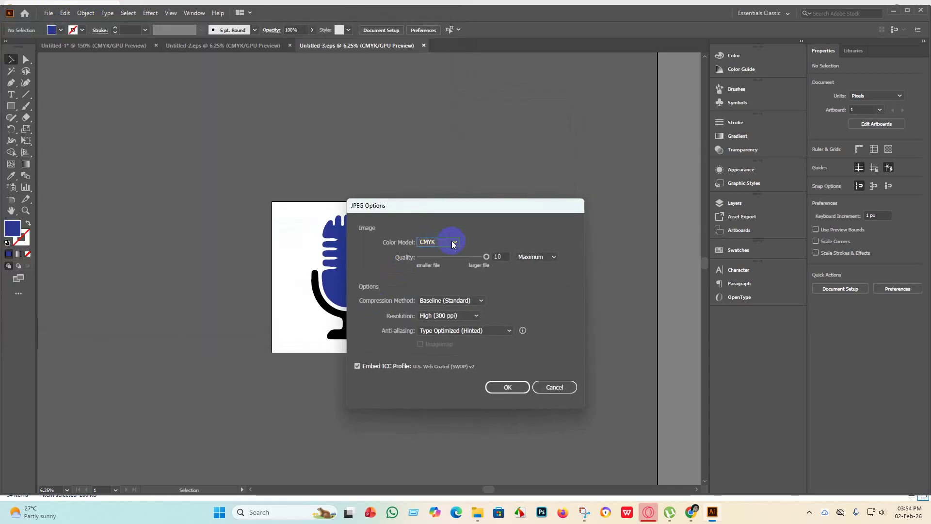
left_click(510, 388)
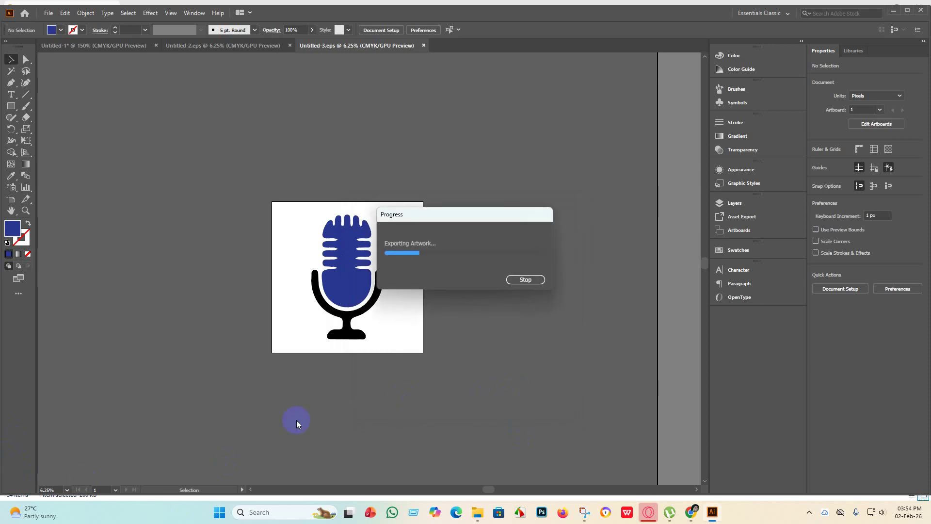
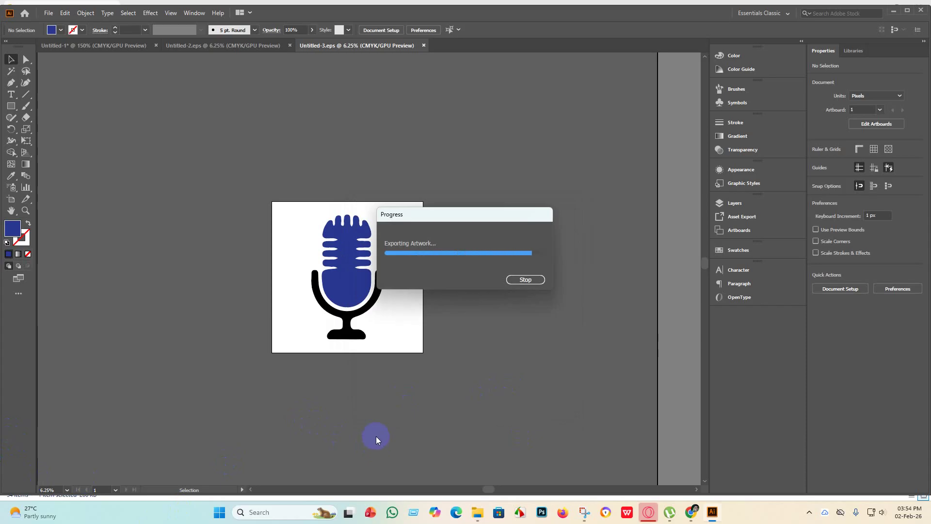
Create a new 4000 x 4000 px CMYK document with one artboard
left_click(45, 14)
left_click(59, 23)
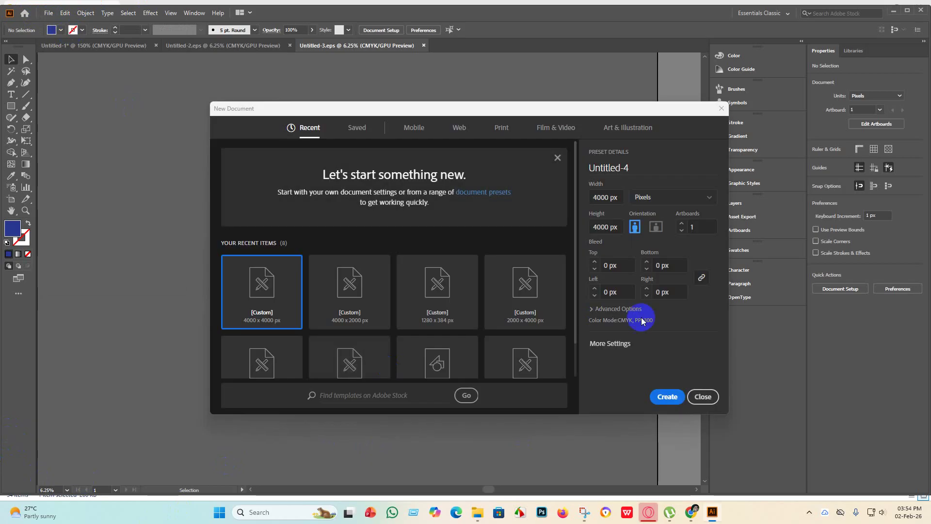
left_click(667, 397)
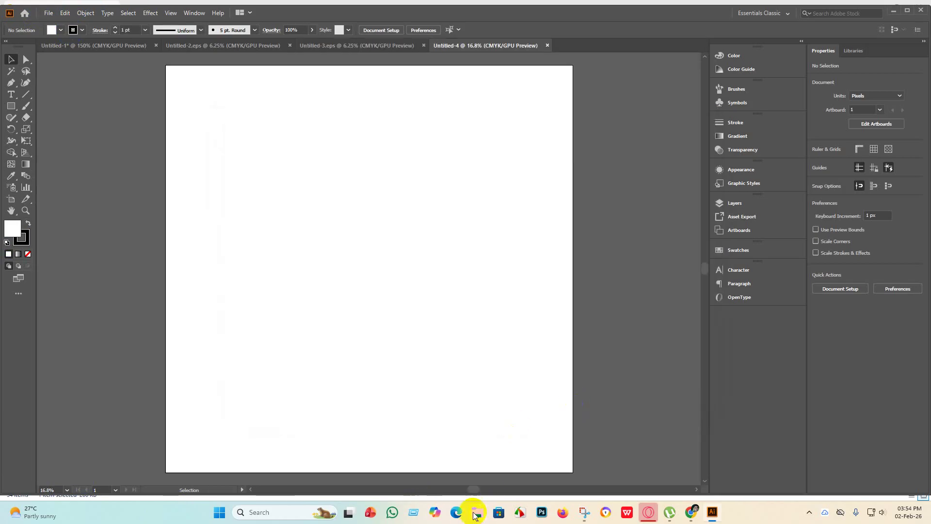
Return to the icon sheet in Untitled-1 and delete the already used microphone icon
left_click(475, 513)
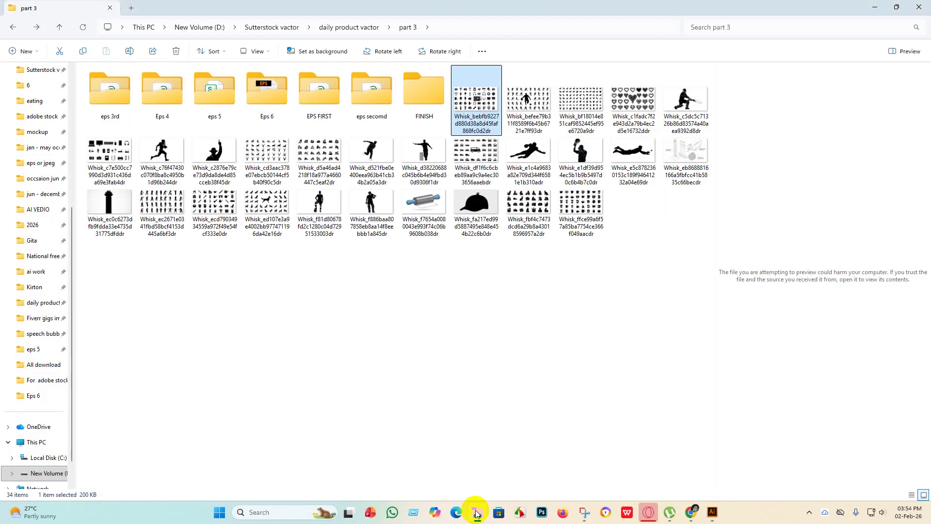
left_click(709, 513)
left_click(114, 44)
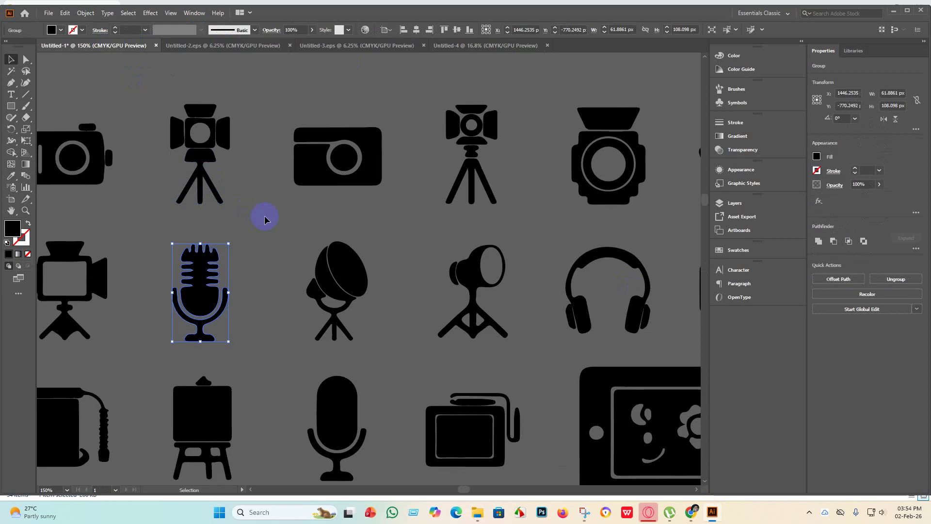
key("Delete")
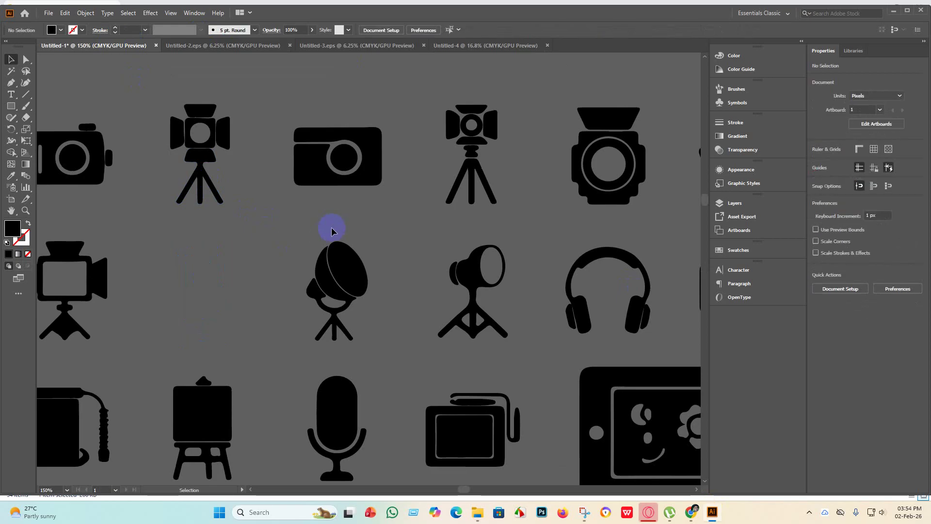
Copy the second paint palette with its brush in the icon sheet's fourth row and paste it into the Untitled-4 document
scroll(239, 170, "down", 3)
scroll(223, 163, "up", 5)
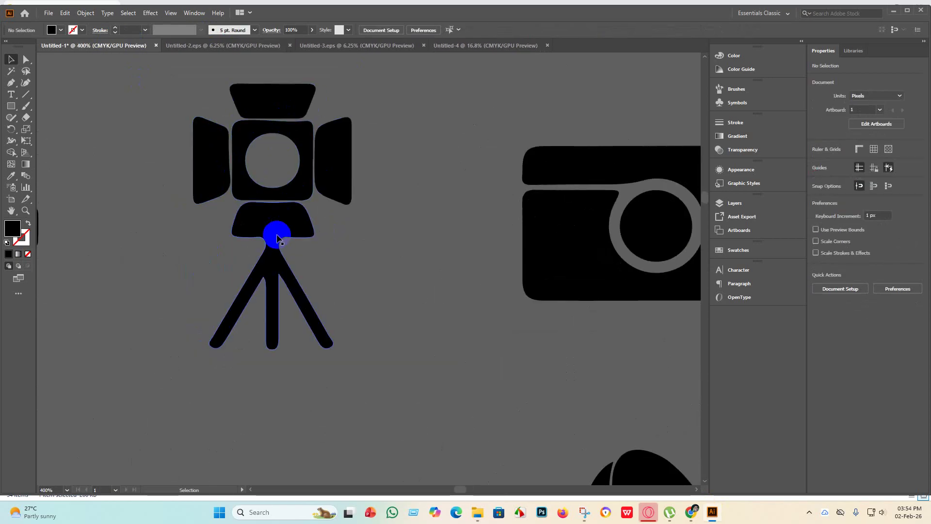
scroll(277, 238, "down", 4)
scroll(295, 310, "down", 2)
scroll(295, 309, "down", 2)
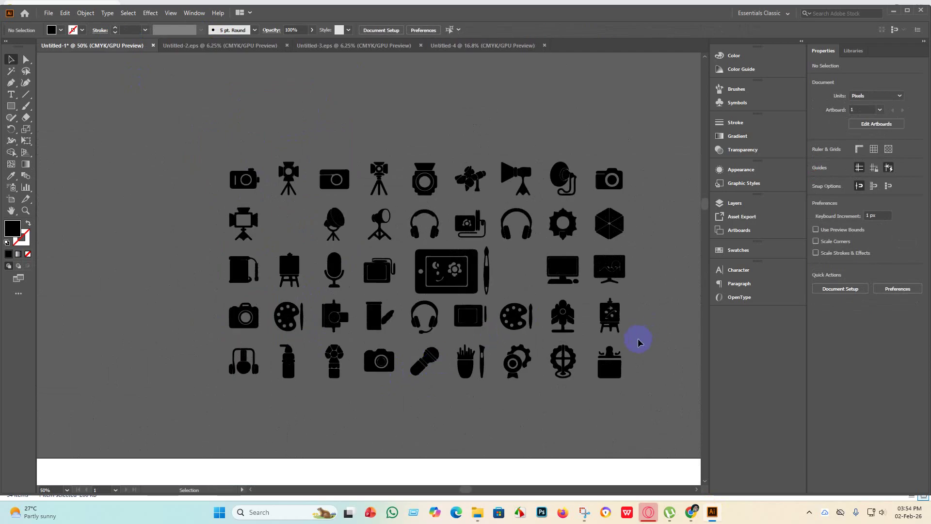
scroll(648, 356, "up", 2)
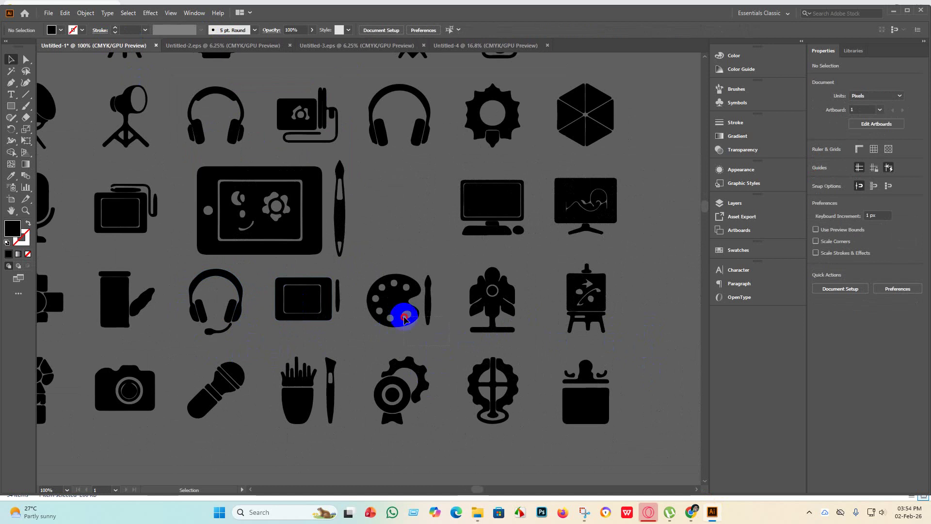
left_click_drag(404, 318, 371, 249)
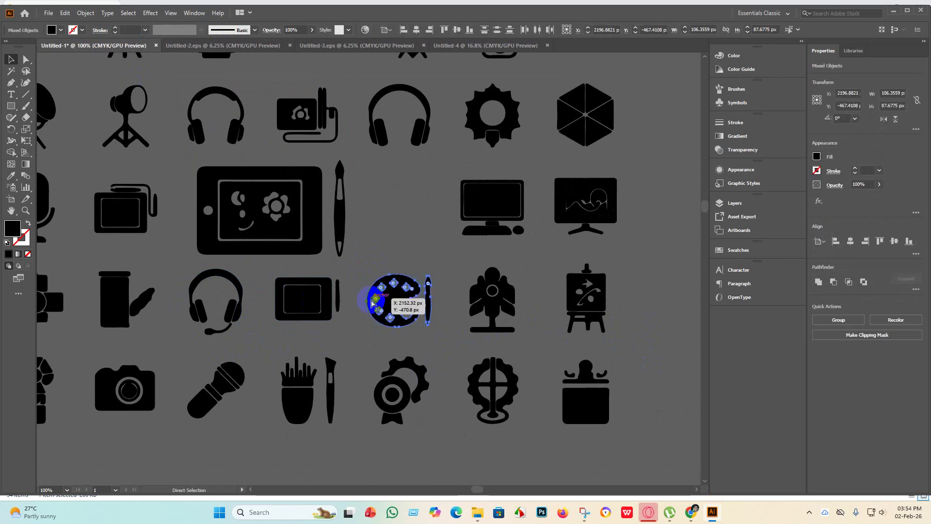
left_click(483, 45)
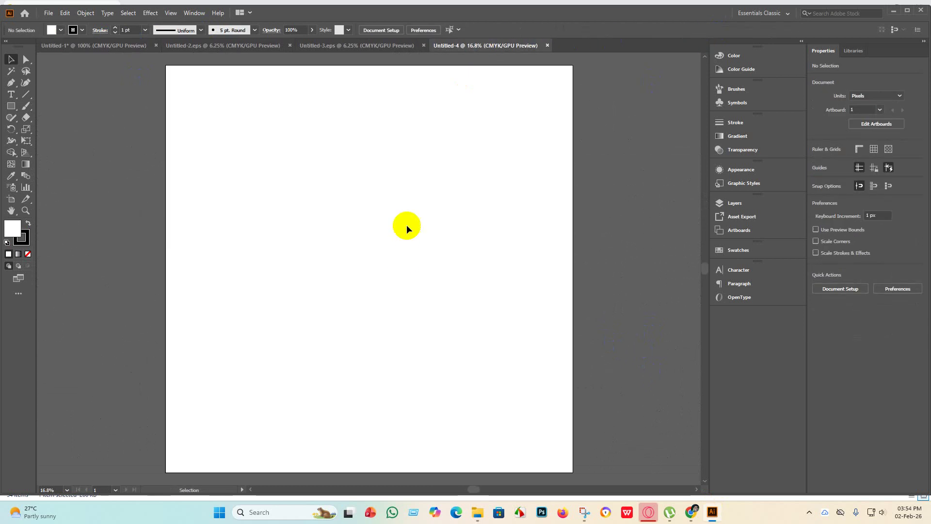
key("ctrl+v")
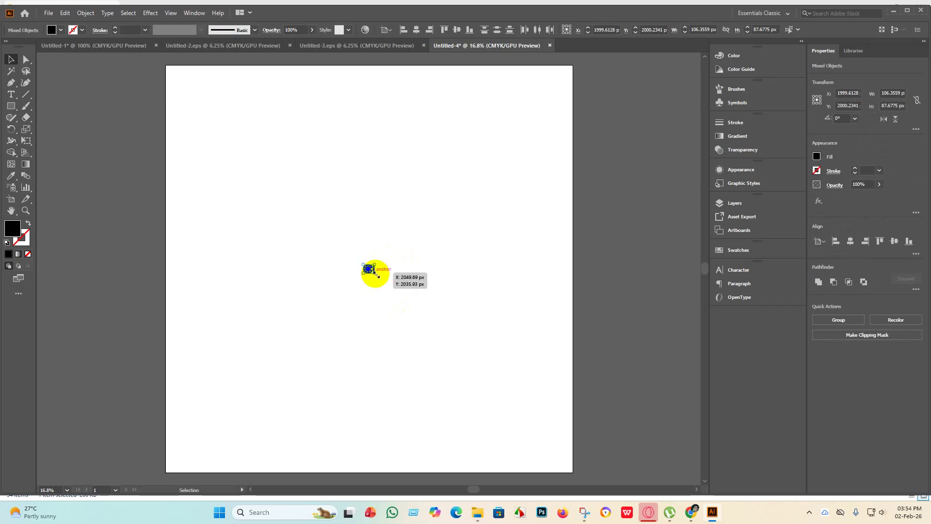
Enlarge the pasted palette and brush proportionally to about 2865 x 2362 px
mouse_move(377, 274)
left_mouse_down()
mouse_move(445, 364)
mouse_move(662, 386)
mouse_move(665, 519)
left_mouse_up()
key("ctrl+minus")
key("ctrl+minus")
key("ctrl+minus")
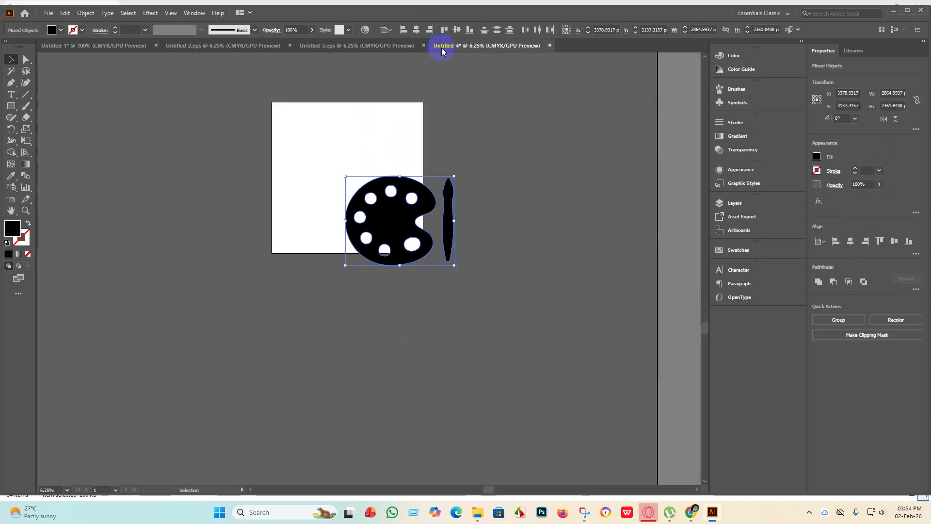
Group the palette and brush, and centre the group horizontally and vertically on the artboard
left_click(416, 30)
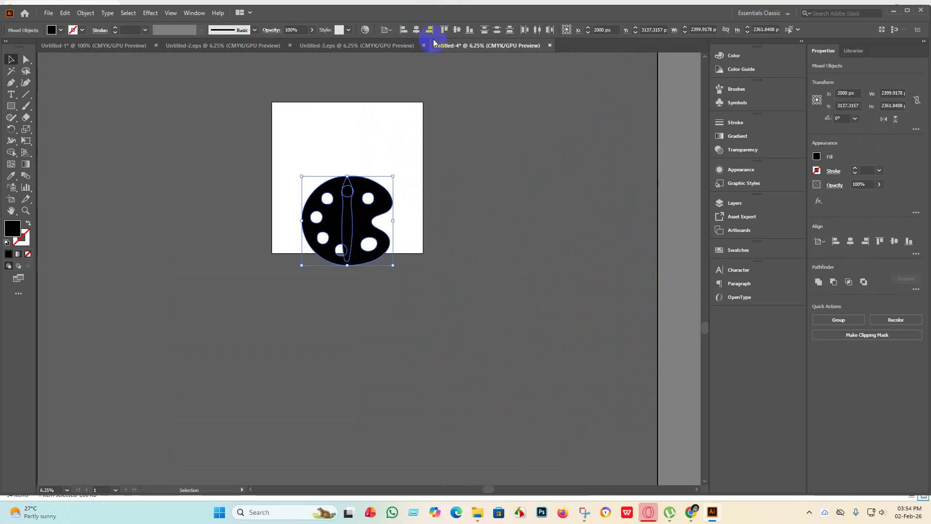
key("ctrl+z")
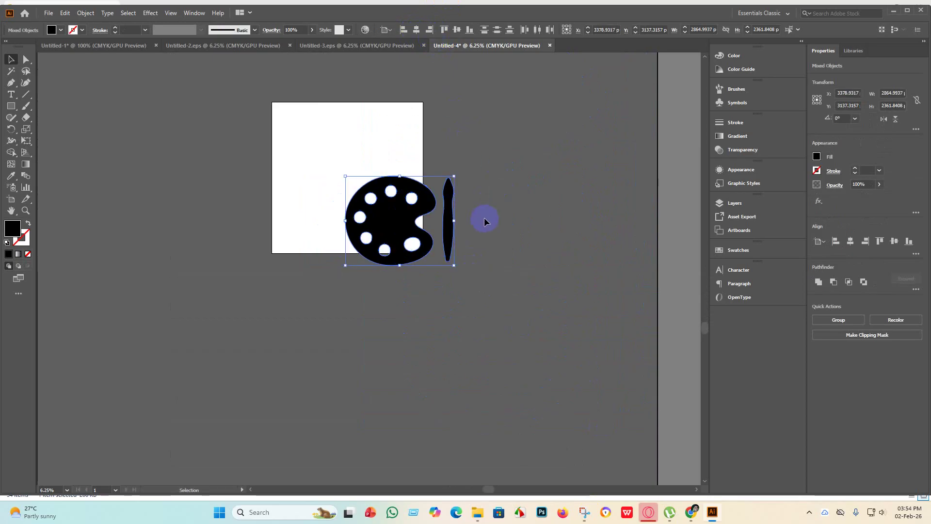
key("ctrl+g")
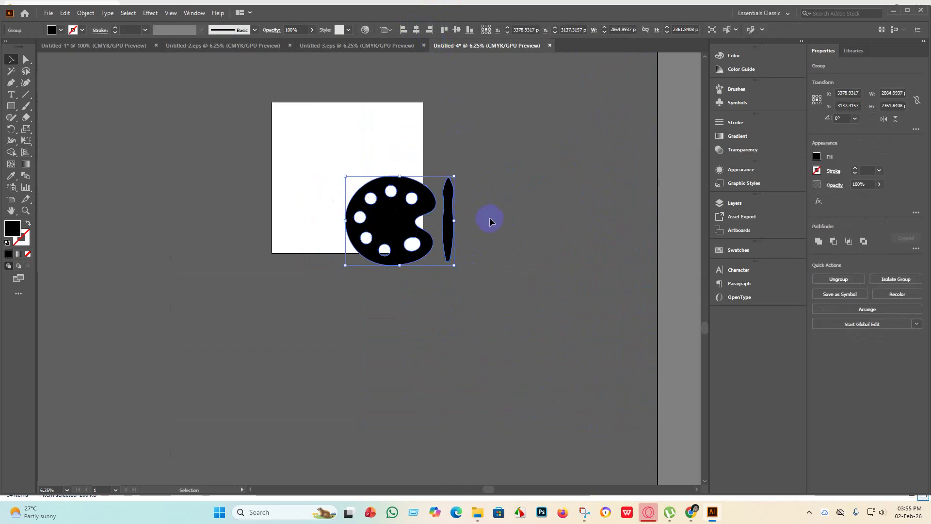
left_click(416, 29)
left_click(456, 30)
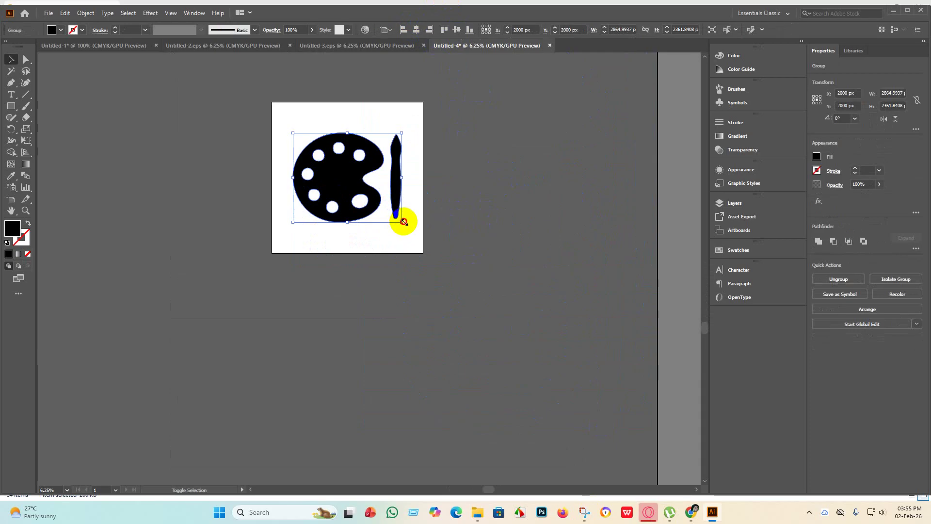
Enlarge the palette-and-brush group proportionally to about 3810 x 3141 px and centre it horizontally and vertically on the artboard
left_click_drag(403, 222, 454, 266)
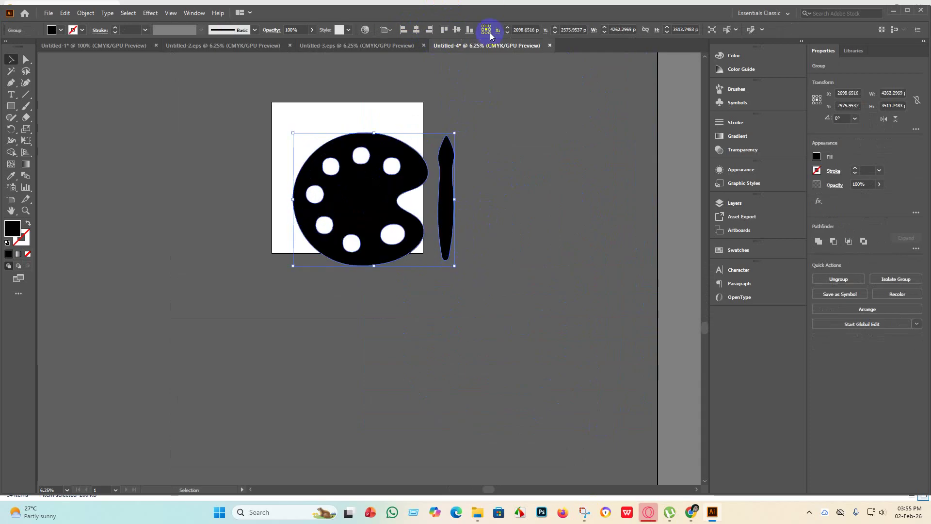
left_click(418, 30)
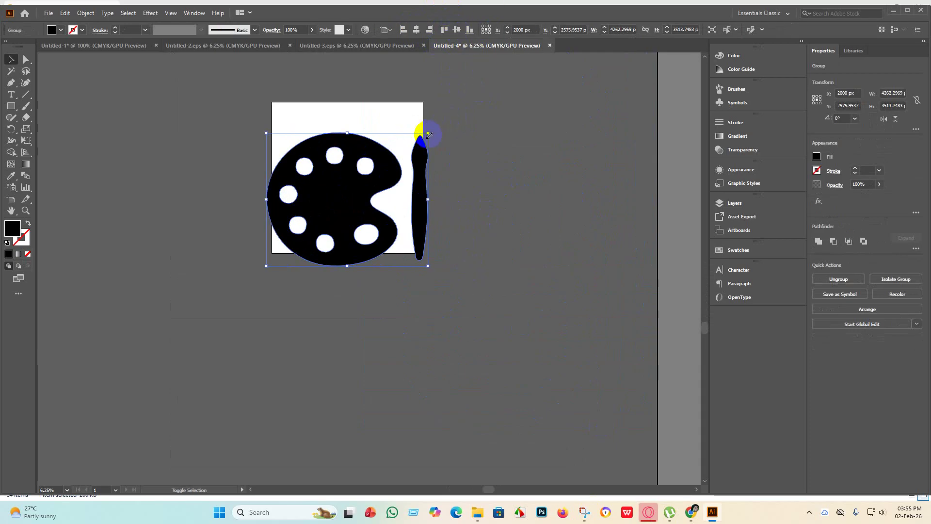
left_click(420, 148, "shift")
left_click(367, 181)
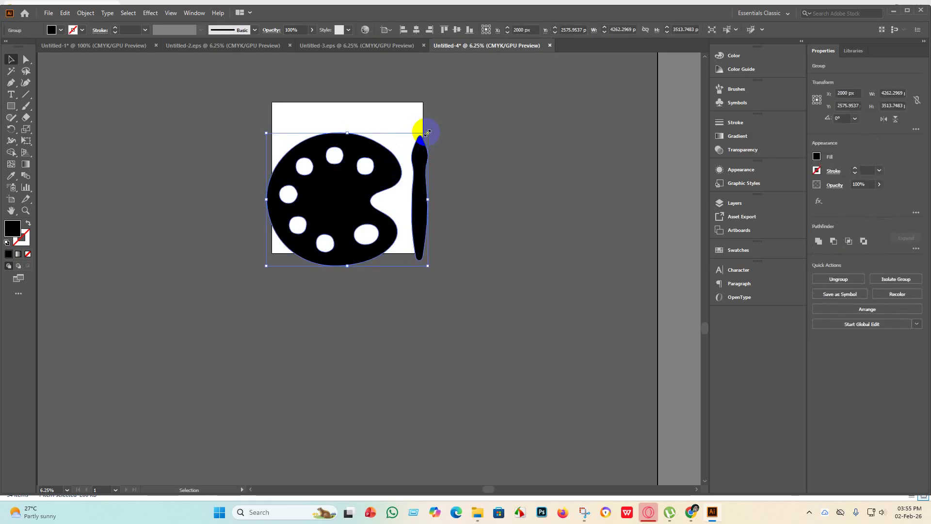
left_click_drag(427, 132, 411, 146)
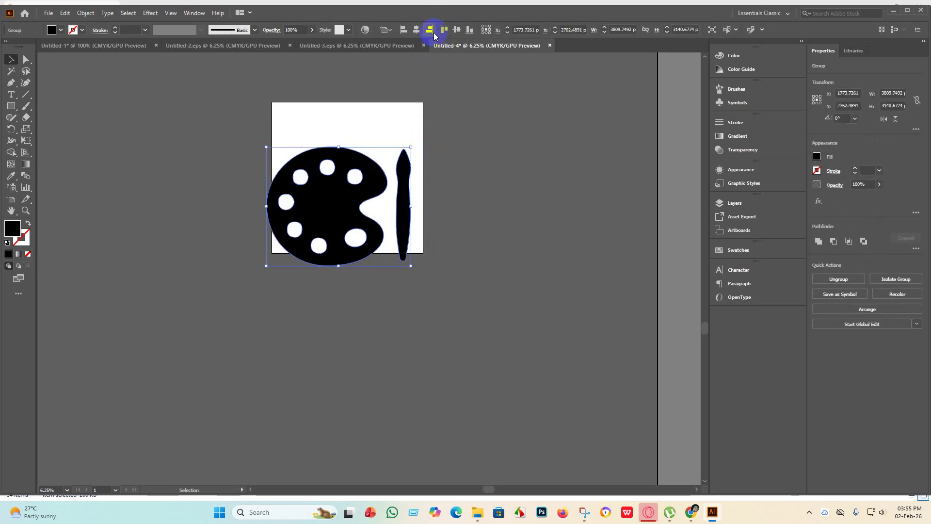
left_click(416, 30)
left_click(457, 30)
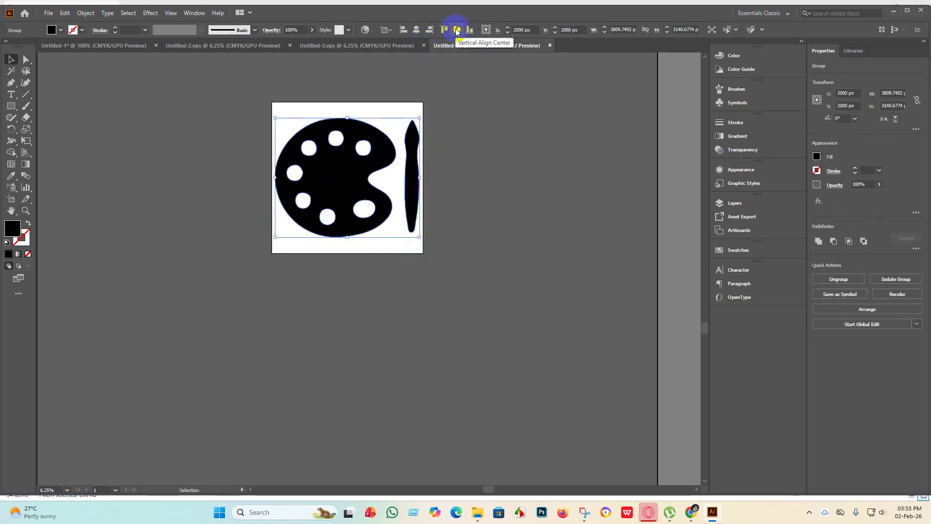
left_click(454, 175)
scroll(395, 149, "up", 1)
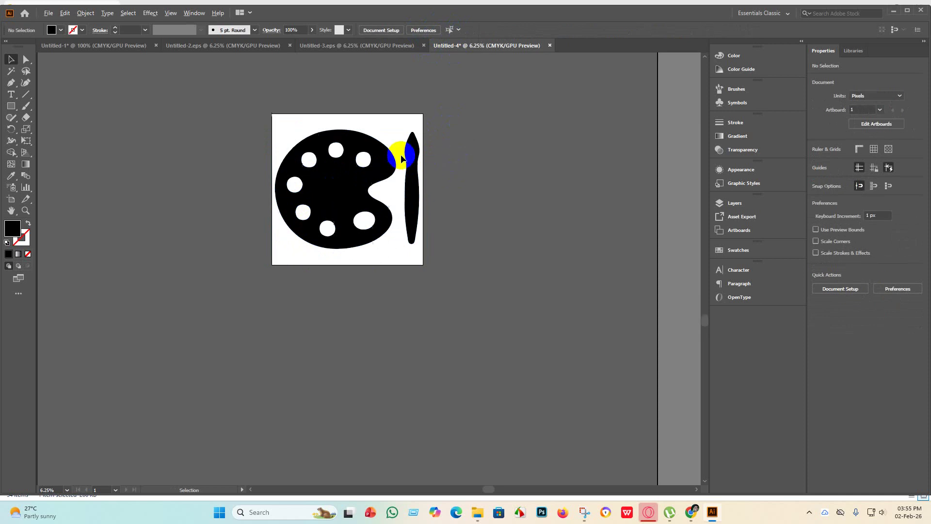
Ungroup the palette and brush
scroll(391, 162, "left", 2)
scroll(465, 301, "down", 1)
left_click_drag(304, 225, 354, 271)
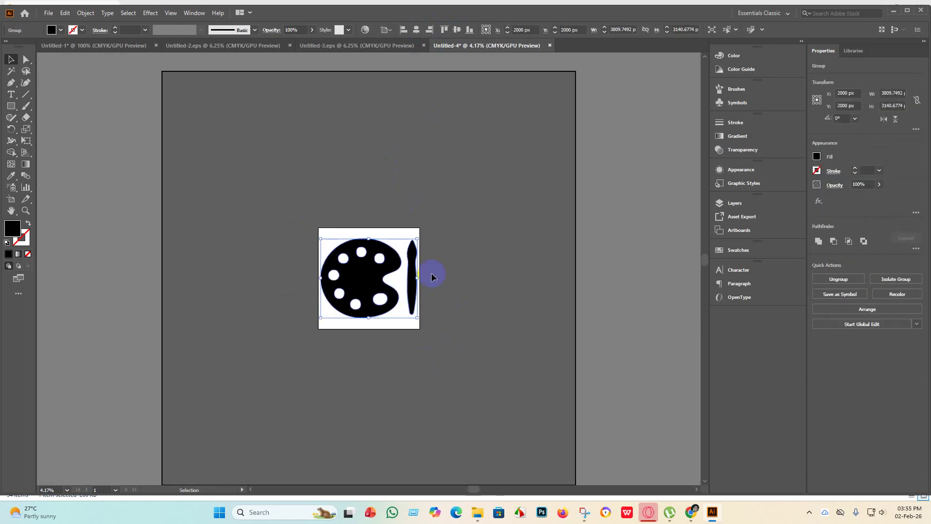
right_click(375, 255)
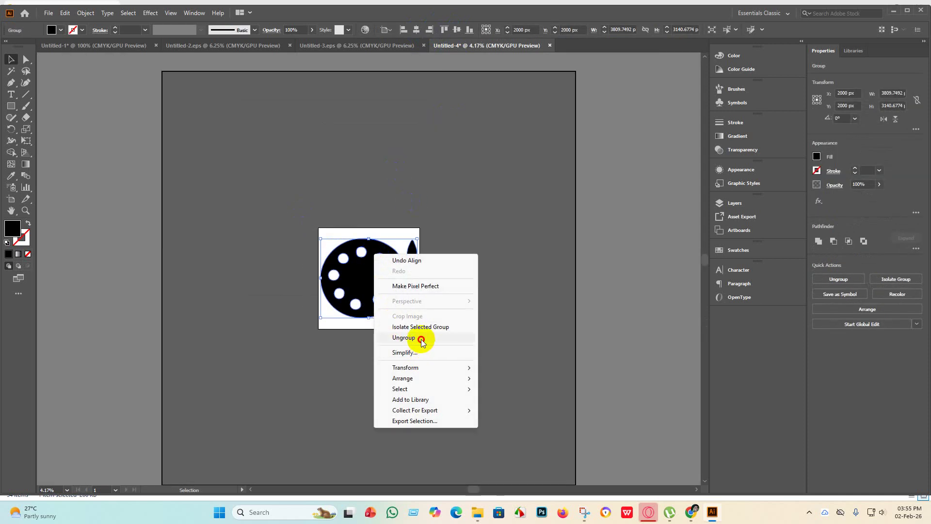
left_click(405, 337)
left_click(513, 293)
scroll(378, 274, "up", 2)
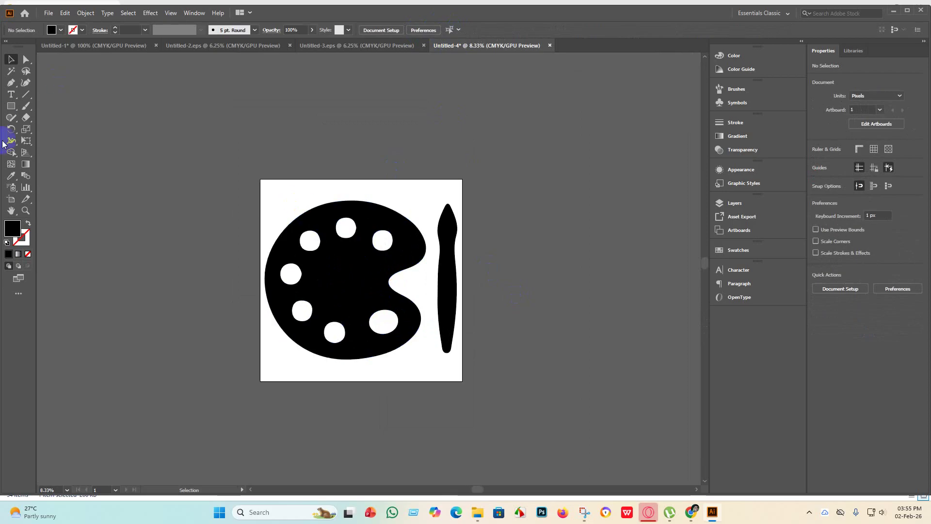
Turn the palette's seven holes into separate filled shapes with the Shape Builder tool
left_click(10, 153)
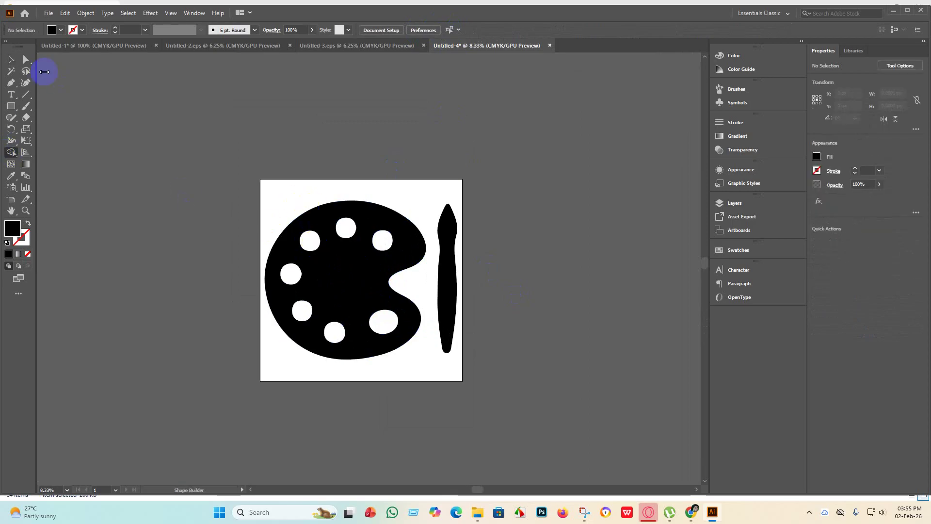
left_click(16, 61)
left_click(348, 276)
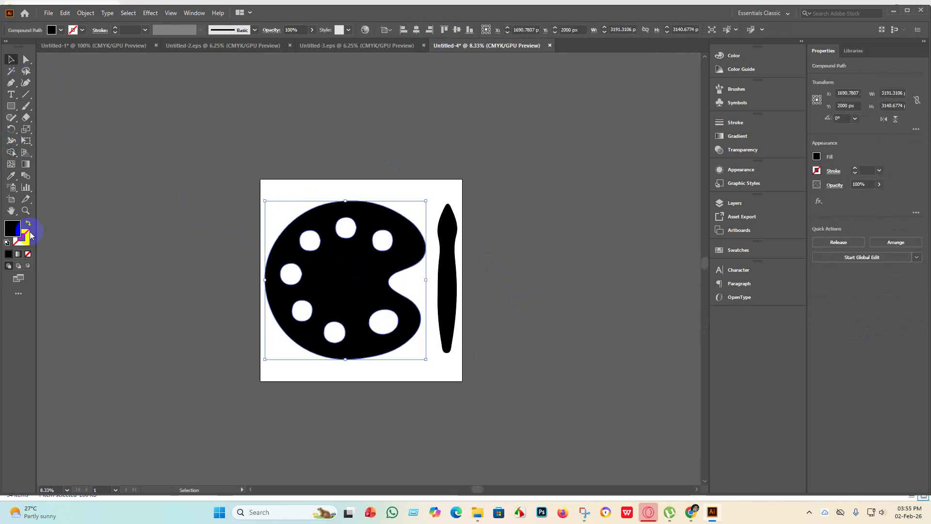
left_click(12, 154)
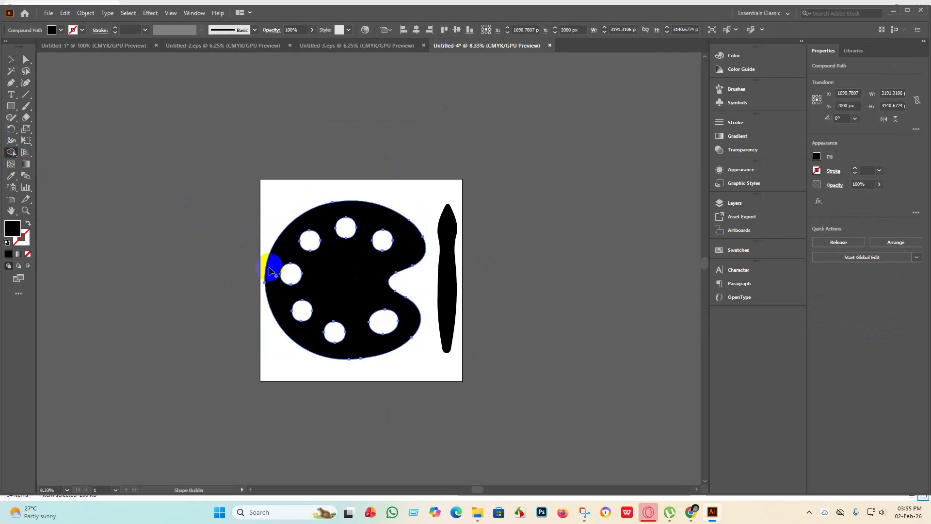
left_click(311, 241)
left_click(346, 228)
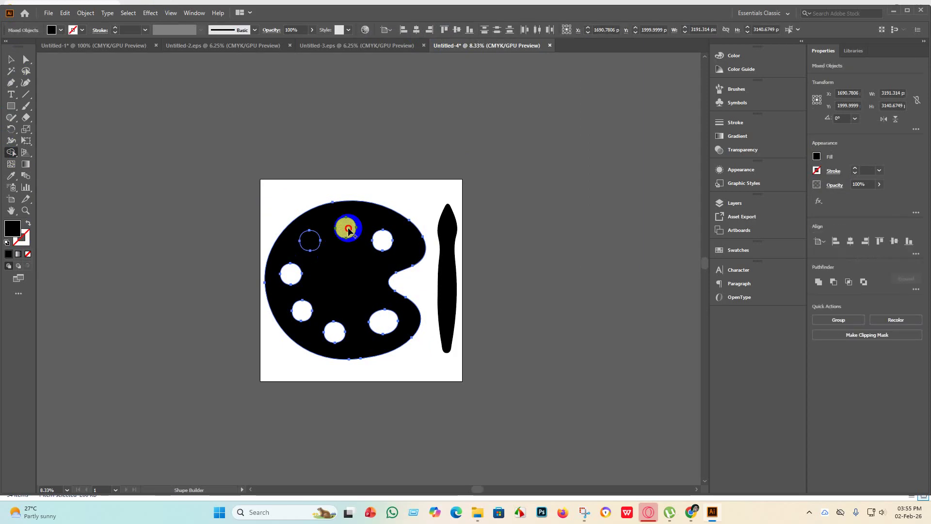
left_click(384, 245)
left_click(290, 274)
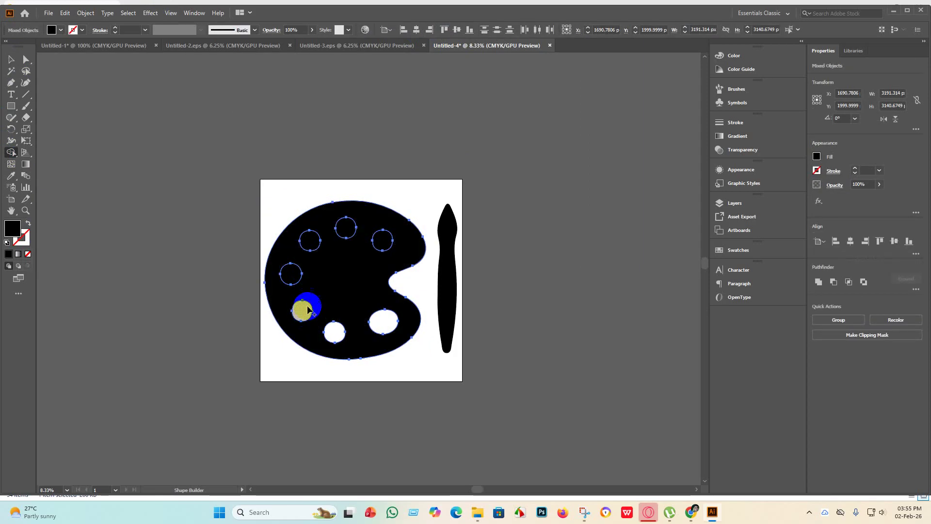
left_click(306, 309)
left_click(334, 330)
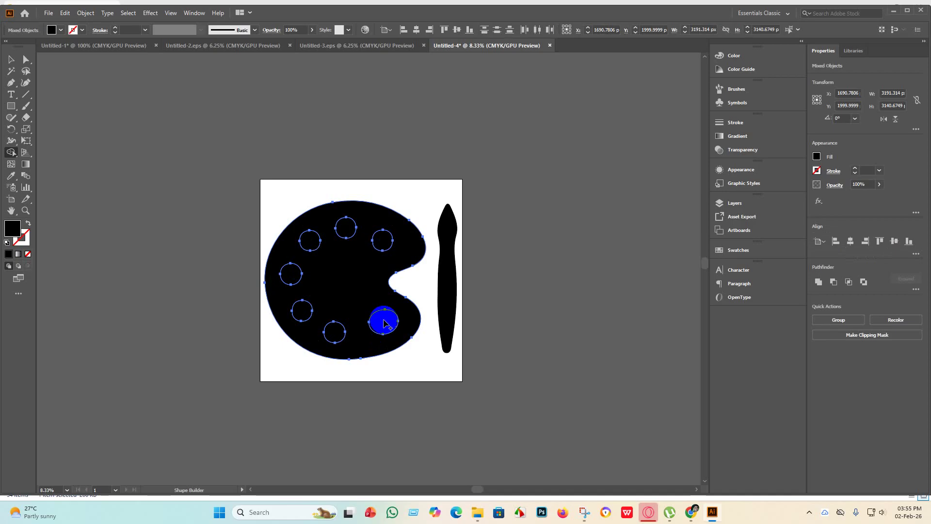
left_click(382, 320)
left_click(11, 59)
left_click(104, 181)
scroll(243, 145, "down", 2)
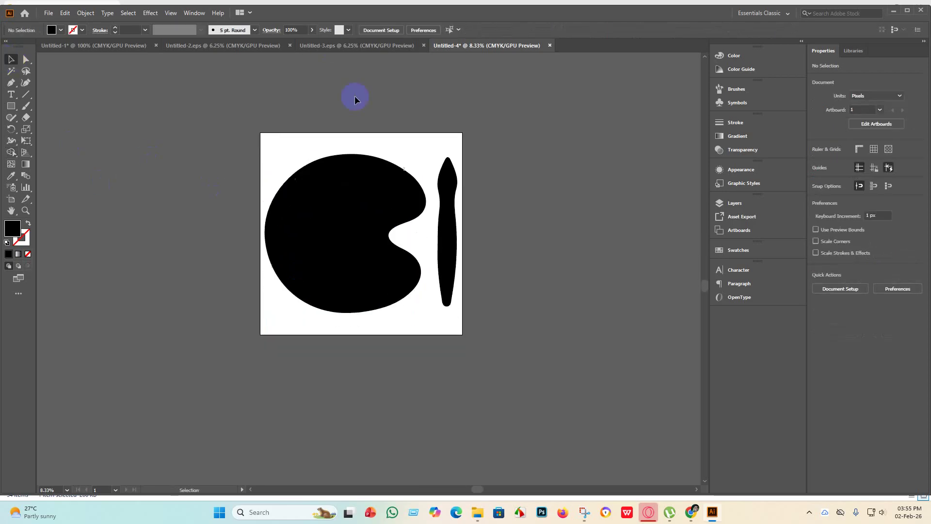
Fill the palette's topmost paint spot with yellow and the spot to its right with dark red
left_click(343, 180)
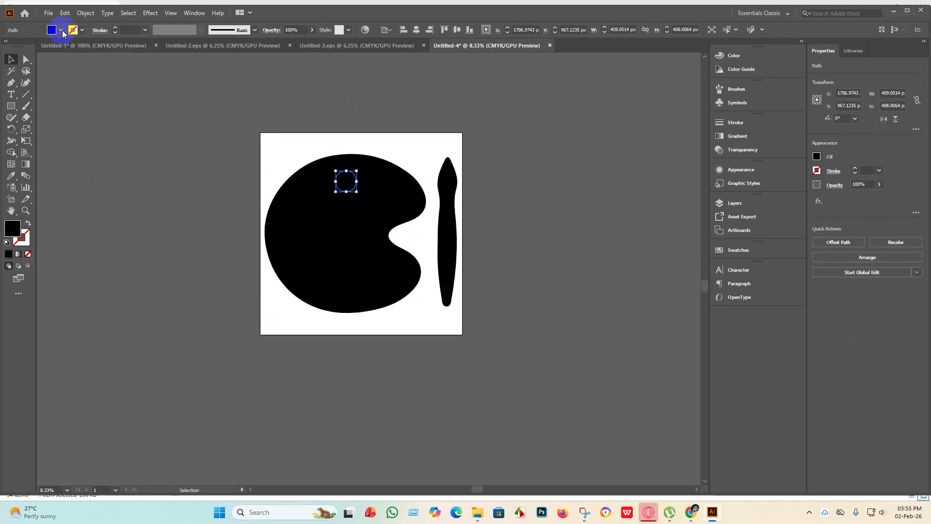
left_click(52, 30)
left_click(37, 49)
left_click(134, 178)
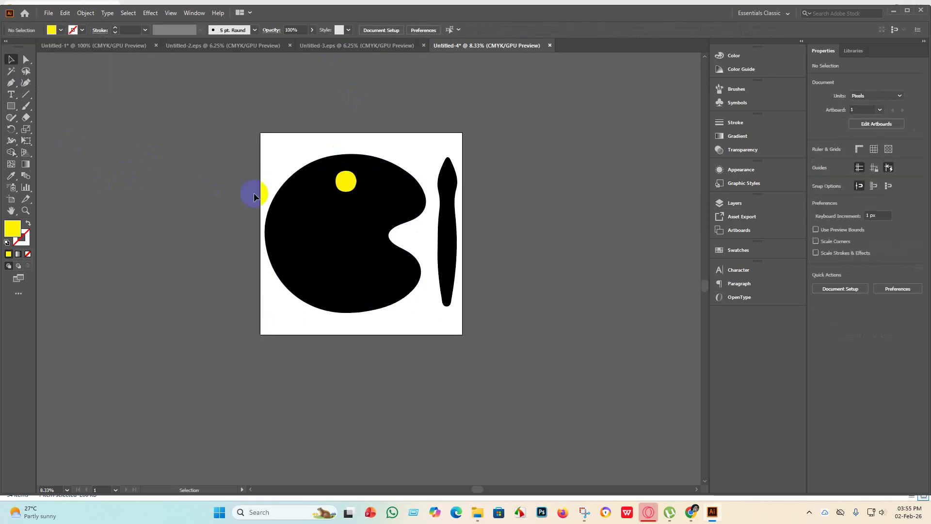
left_click(380, 194)
left_click(51, 30)
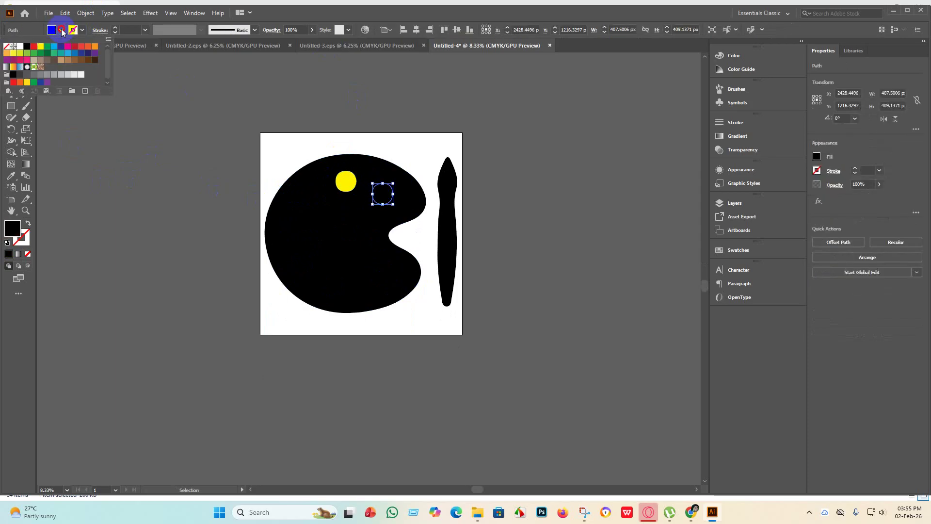
left_click(75, 46)
left_click(127, 144)
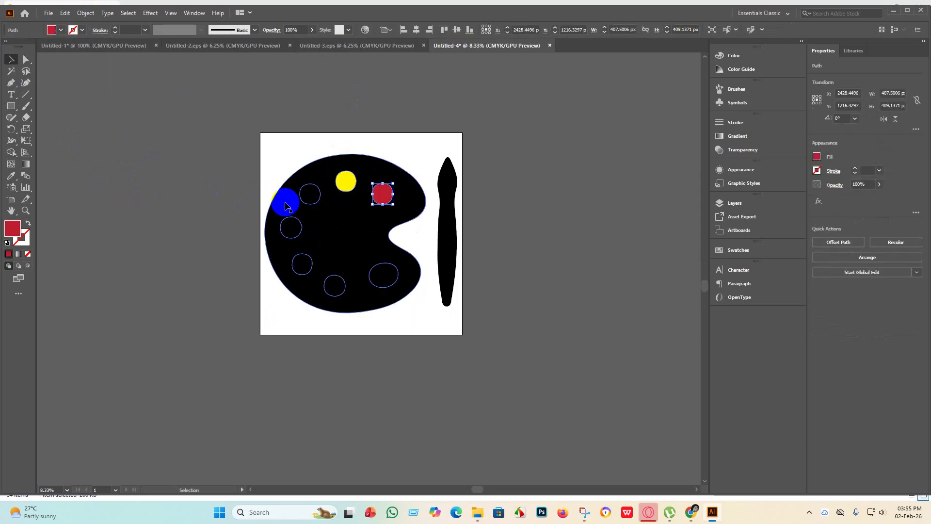
Fill the paint spot left of the yellow one with magenta
left_click(313, 194)
left_click(62, 31)
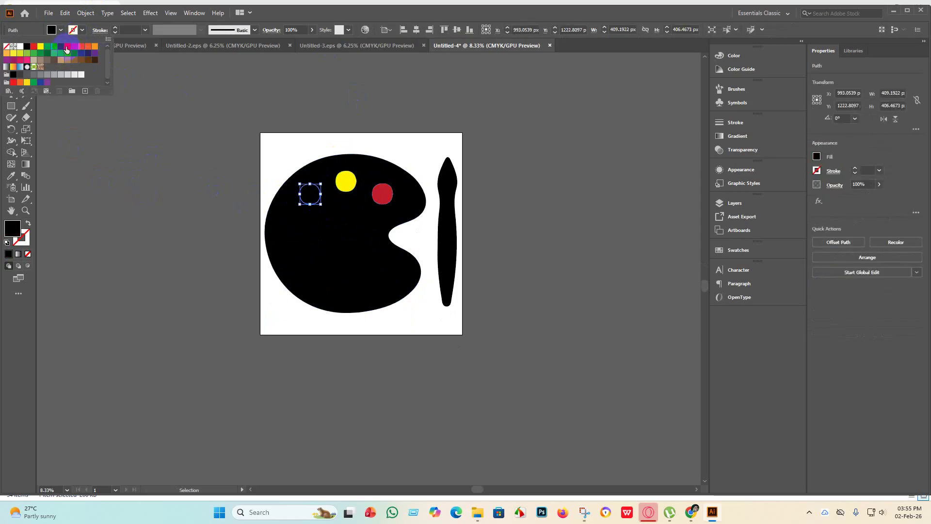
left_click(67, 49)
left_click(92, 141)
Fill the leftmost paint spot on the palette with lime yellow-green
left_click(291, 226)
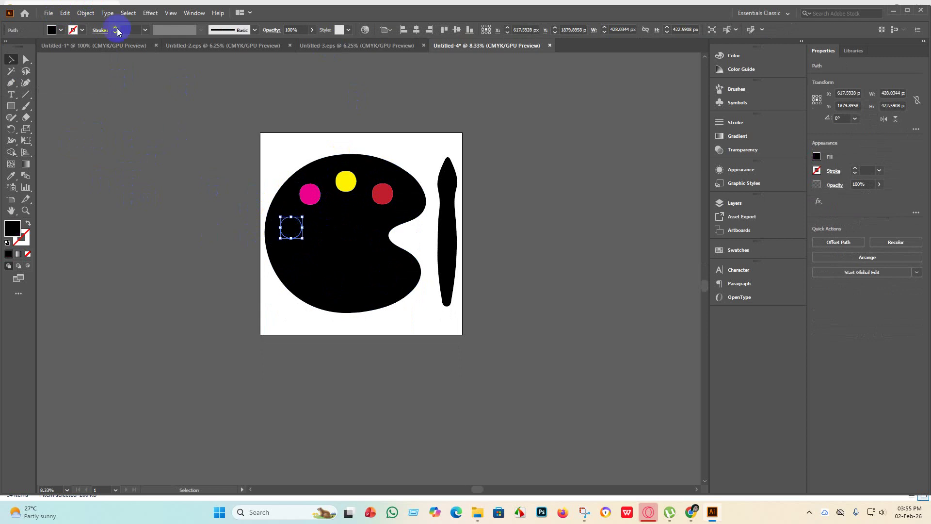
left_click(62, 31)
left_click(19, 53)
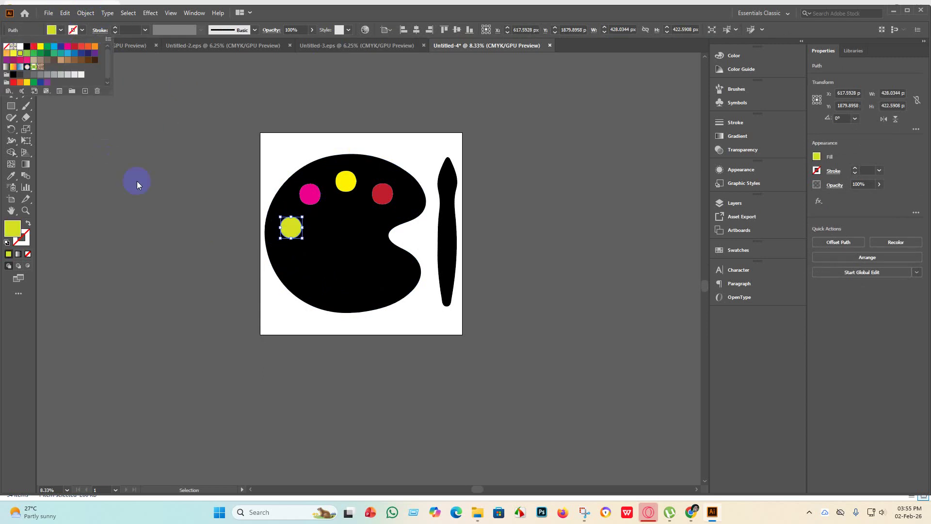
left_click(137, 185)
Fill the palette's lower-left paint spot with green and the spot at its lower edge with purple
left_click(299, 265)
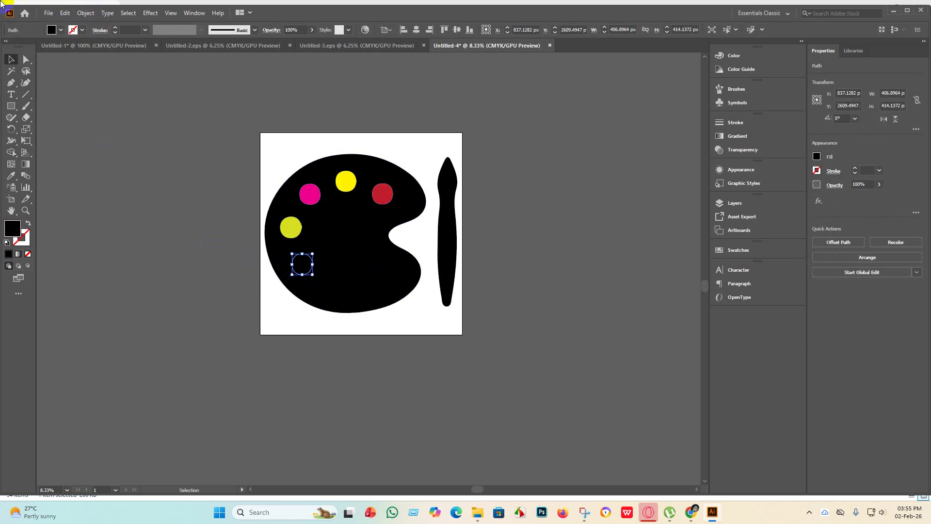
left_click(62, 31)
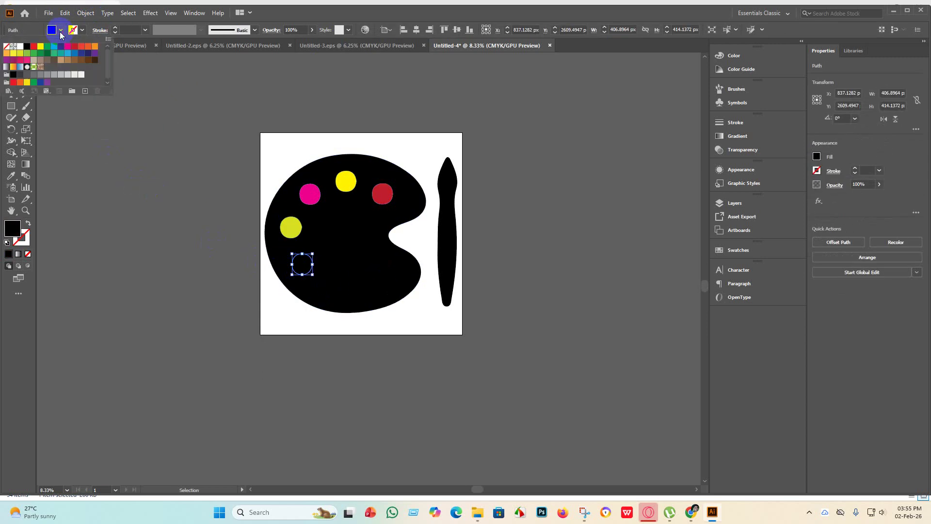
left_click(39, 55)
left_click(210, 252)
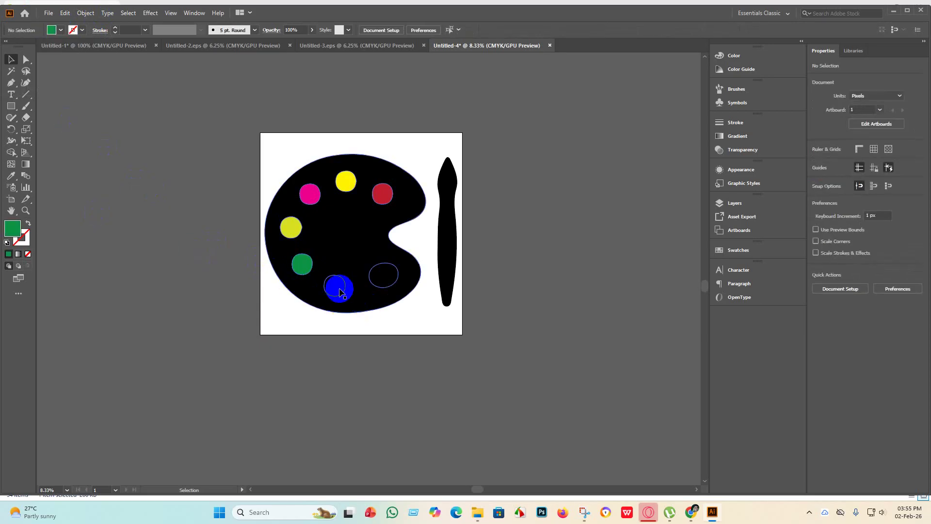
left_click(333, 289)
left_click(61, 30)
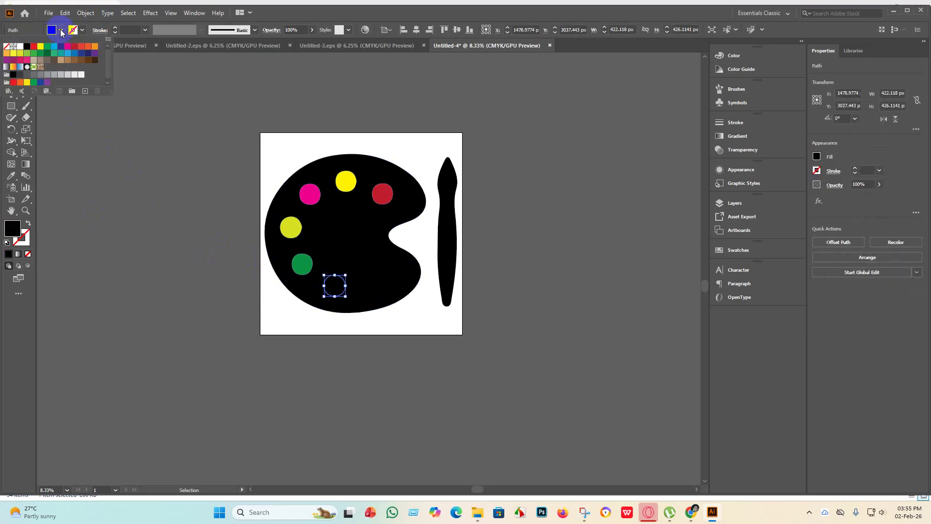
left_click(95, 58)
left_click(270, 278)
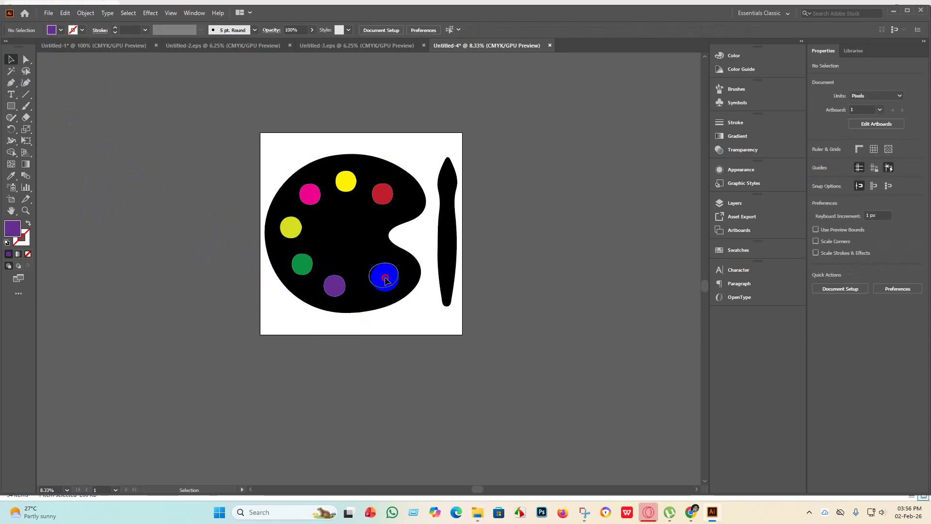
Fill the large oval spot at the palette's lower right with orange
left_click(386, 280)
left_click(61, 31)
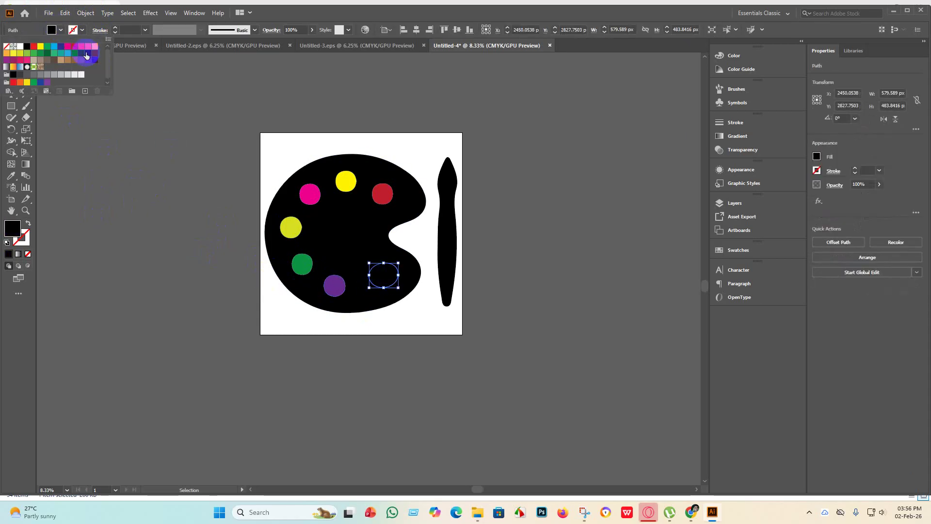
left_click(88, 49)
left_click(68, 115)
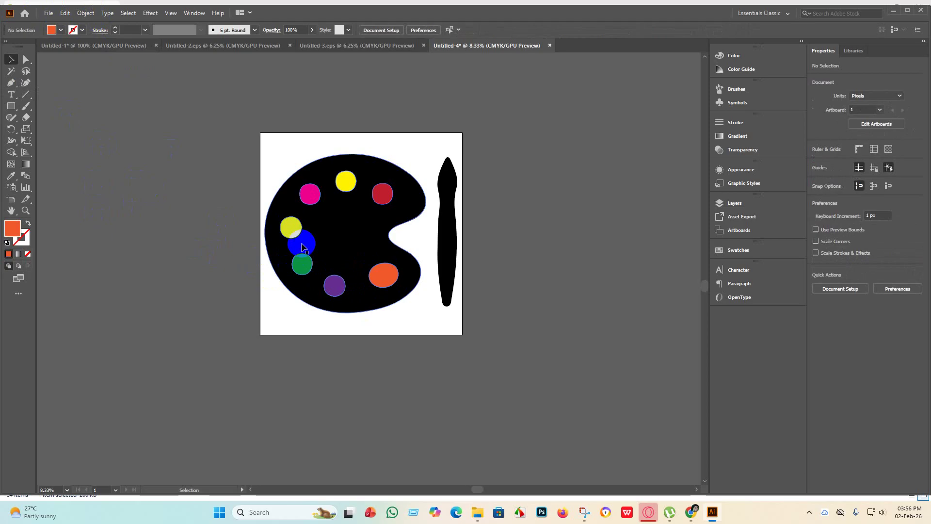
Set the fill of the palette's leftmost paint spot to cyan blue
left_click(291, 227)
left_click(61, 31)
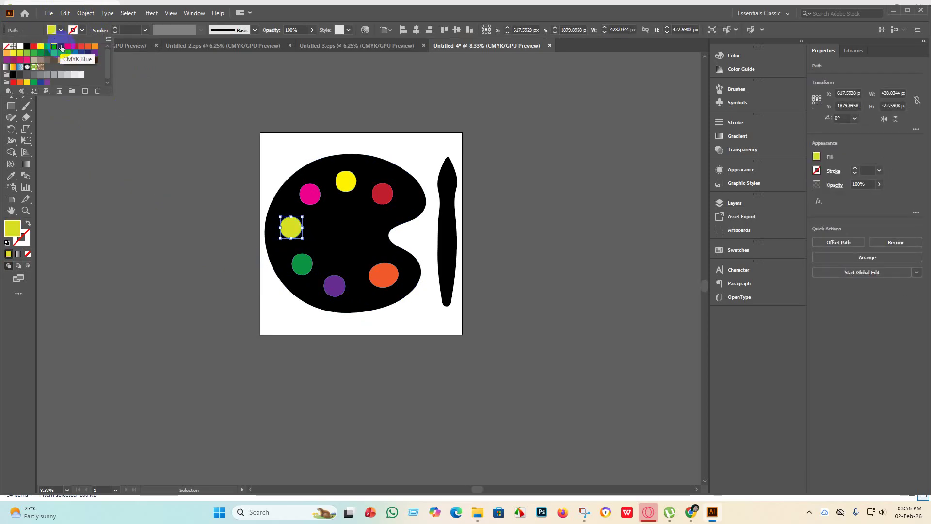
left_click(55, 48)
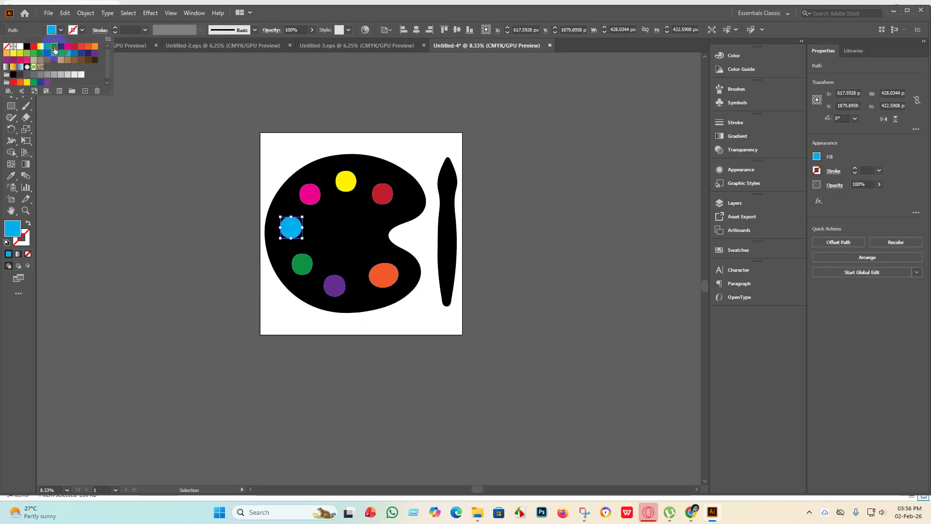
left_click(210, 250)
left_click(178, 235)
key("ctrl+minus")
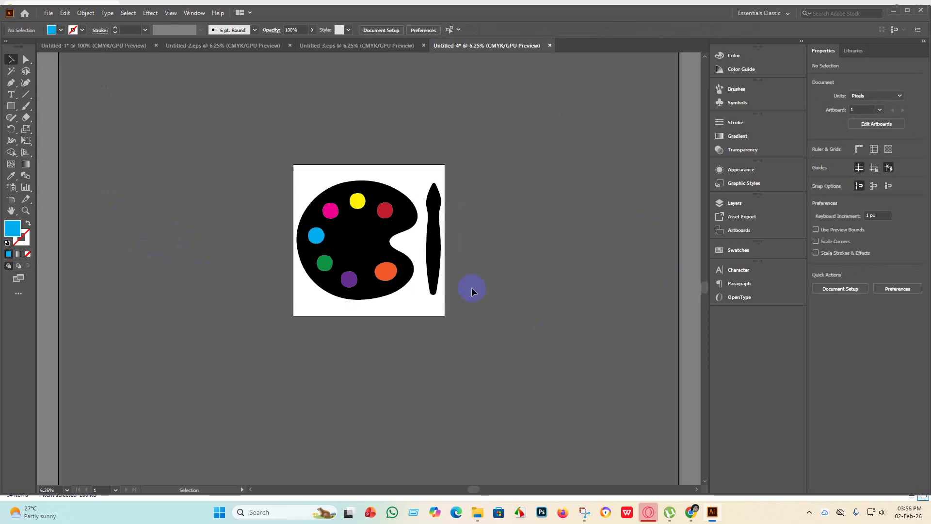
left_click_drag(522, 364, 230, 136)
left_click(329, 217)
key("a")
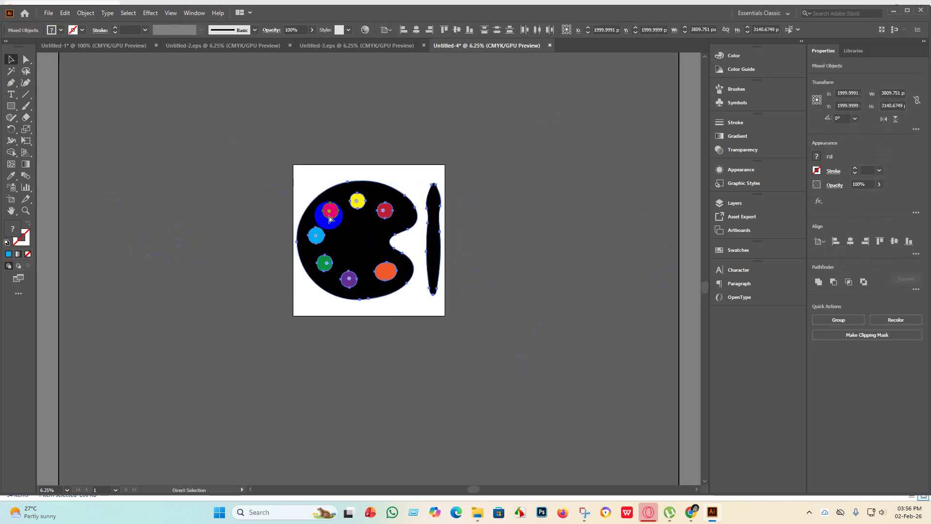
left_click(494, 266)
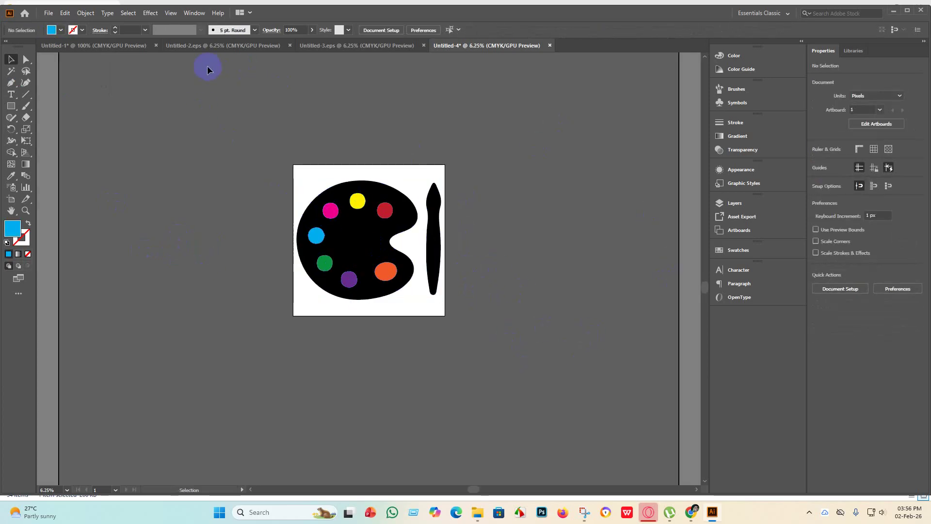
Save the palette artwork as the EPS file Untitled-4 in the Eps 6 folder, using the Illustrator 10 EPS version
left_click(49, 13)
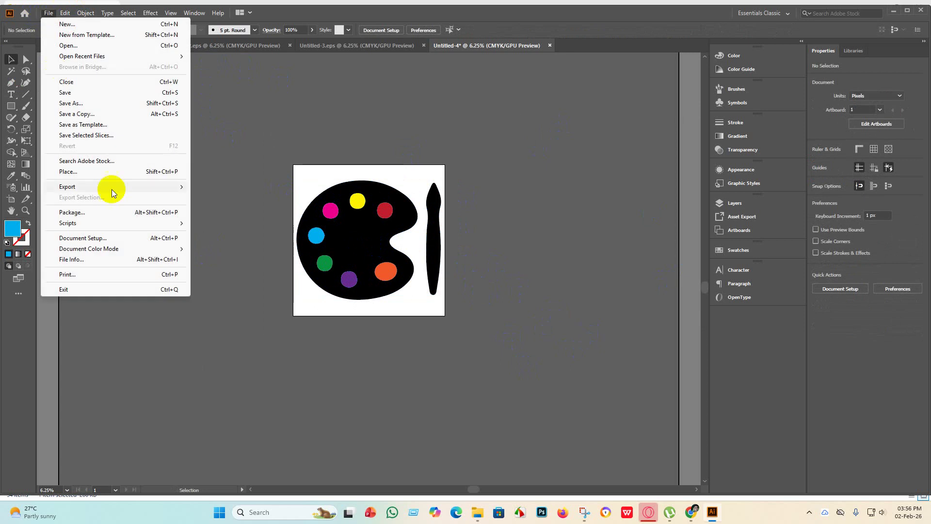
left_click(92, 92)
left_click(136, 221)
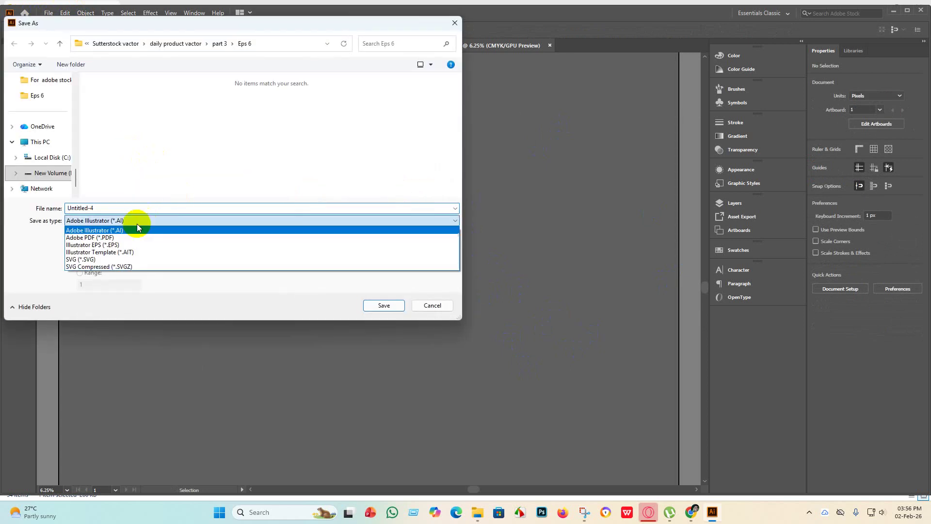
left_click(119, 245)
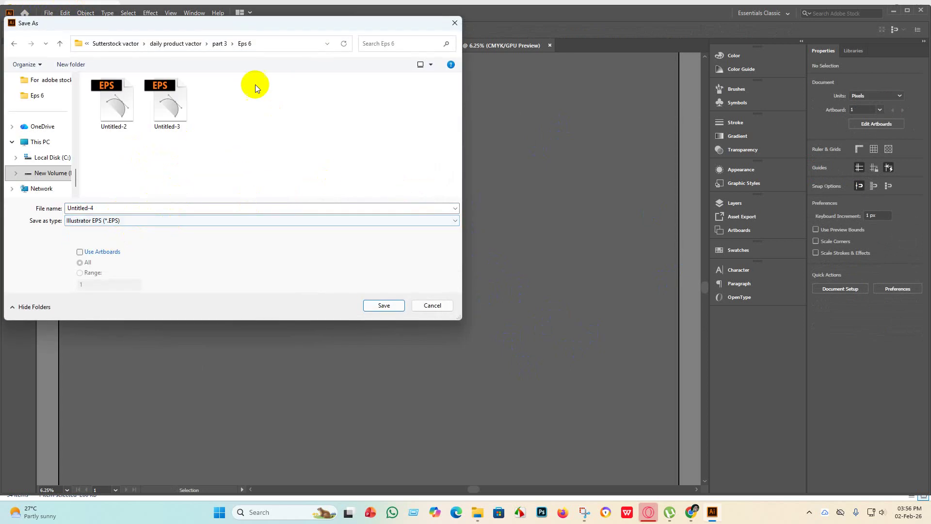
left_click(381, 306)
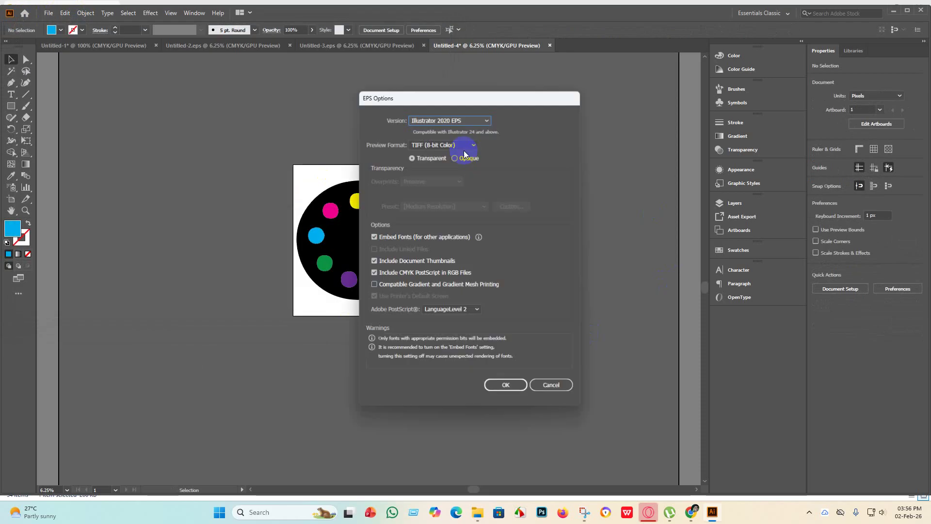
left_click(488, 118)
left_click(459, 222)
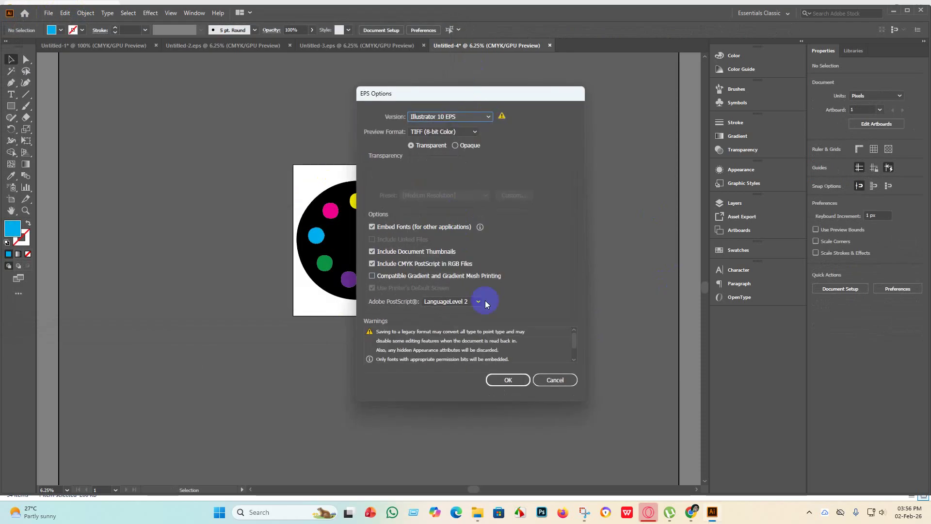
left_click(506, 380)
left_click(514, 270)
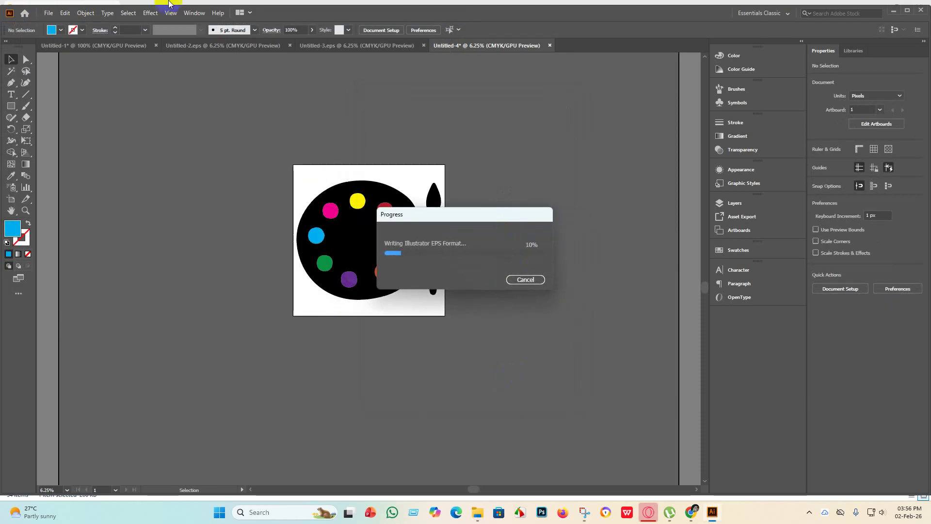
Export the palette artwork as the JPEG Untitled-4 using artboards, with the RGB color model
left_click(54, 16)
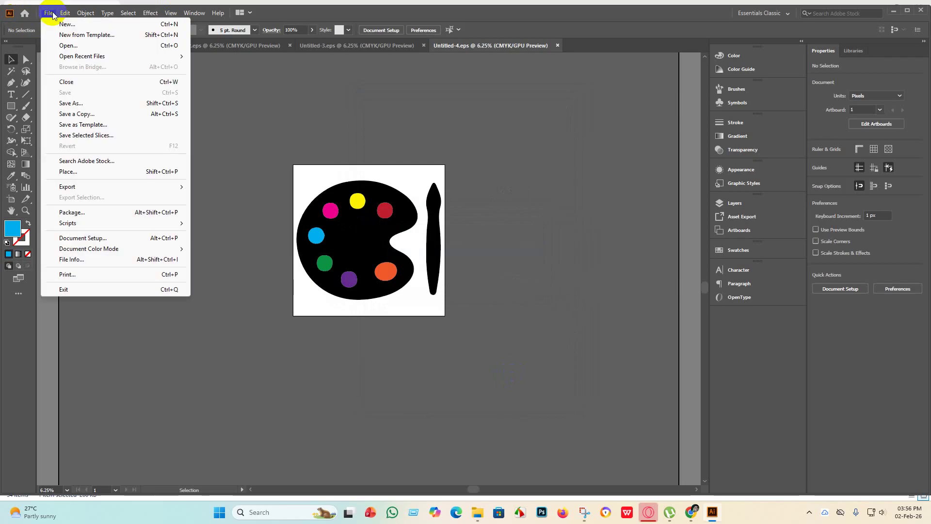
mouse_move(97, 188)
left_click(251, 198)
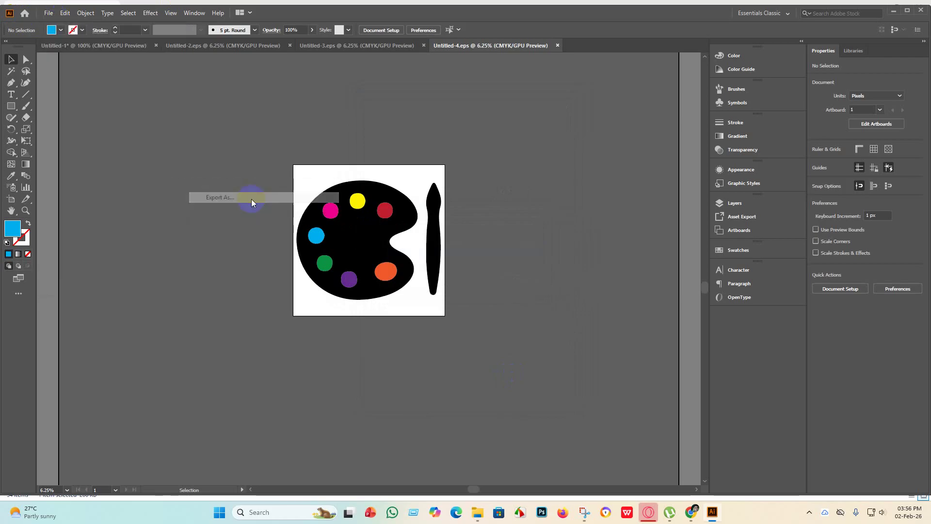
left_click(80, 251)
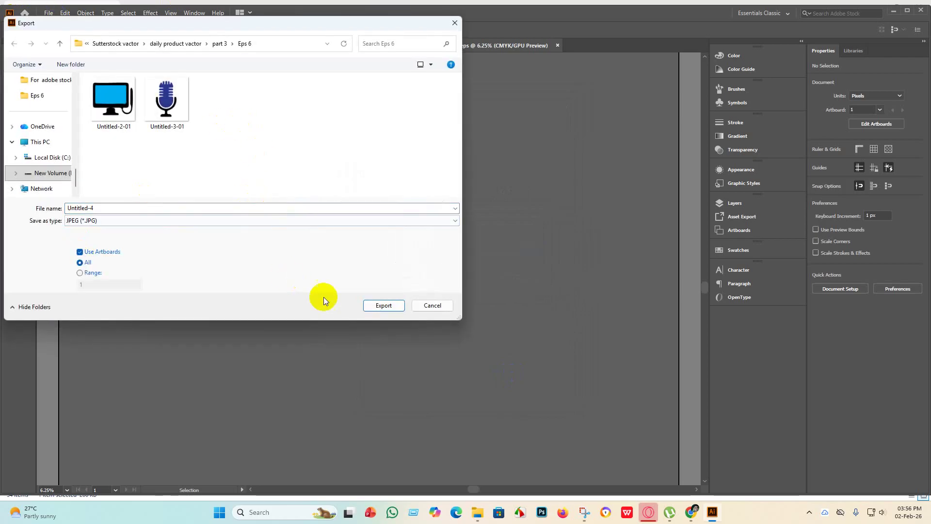
left_click(403, 308)
left_click(454, 241)
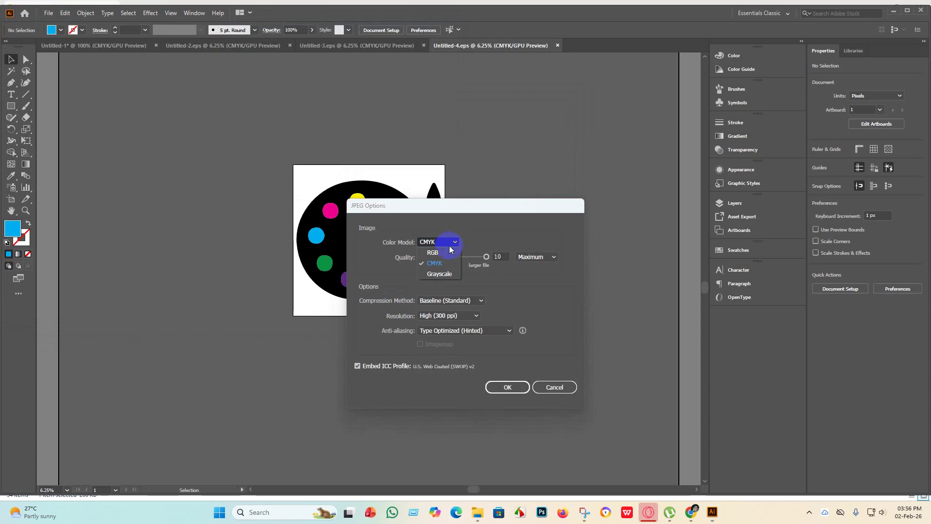
left_click(447, 250)
left_click(500, 389)
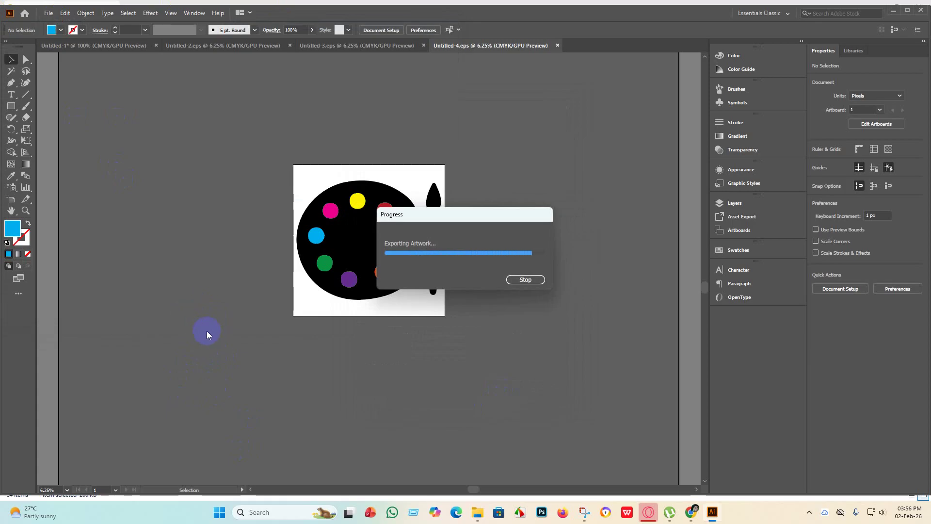
left_click(49, 13)
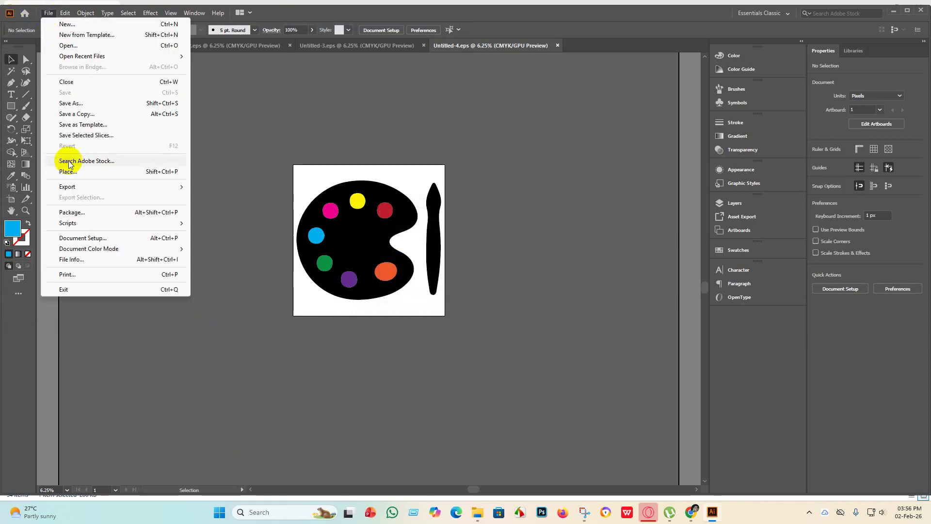
mouse_move(68, 187)
left_click(219, 198)
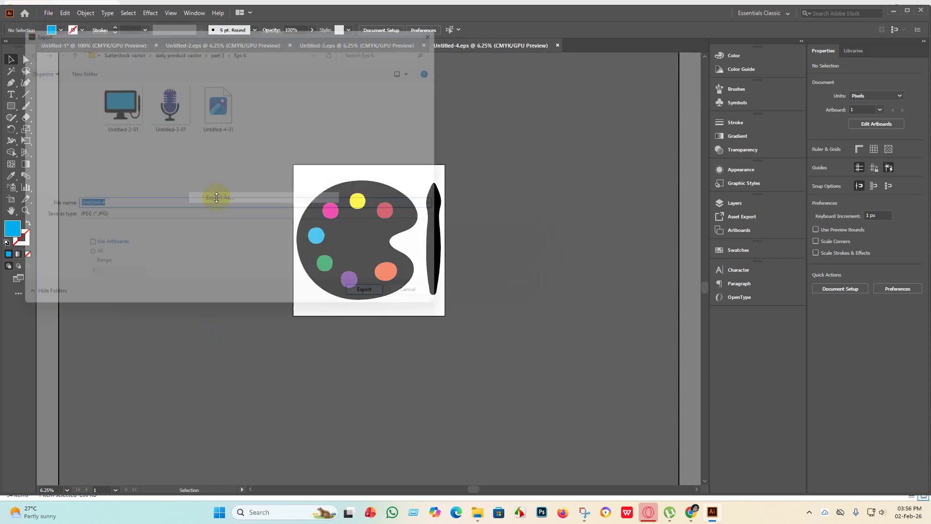
left_click(433, 305)
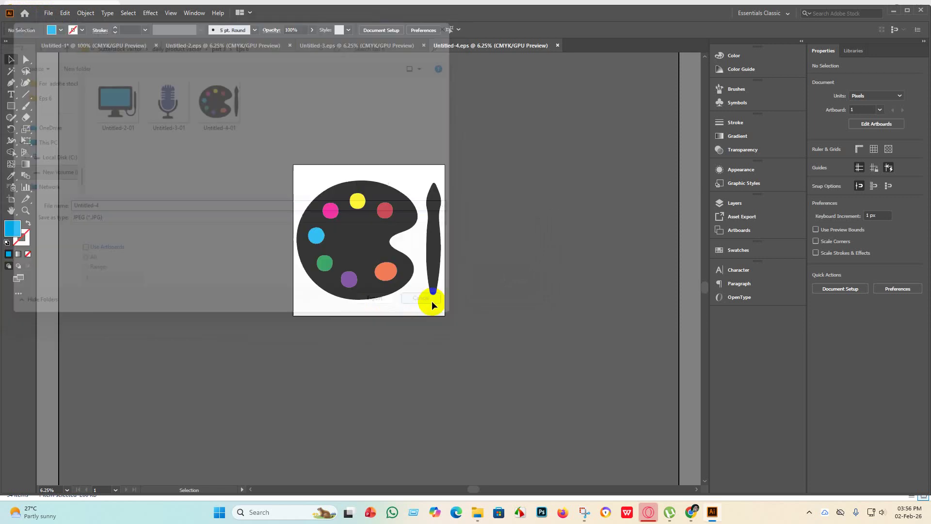
Create a new 4000 x 4000 px document named Untitled-5 with one artboard
left_click(48, 13)
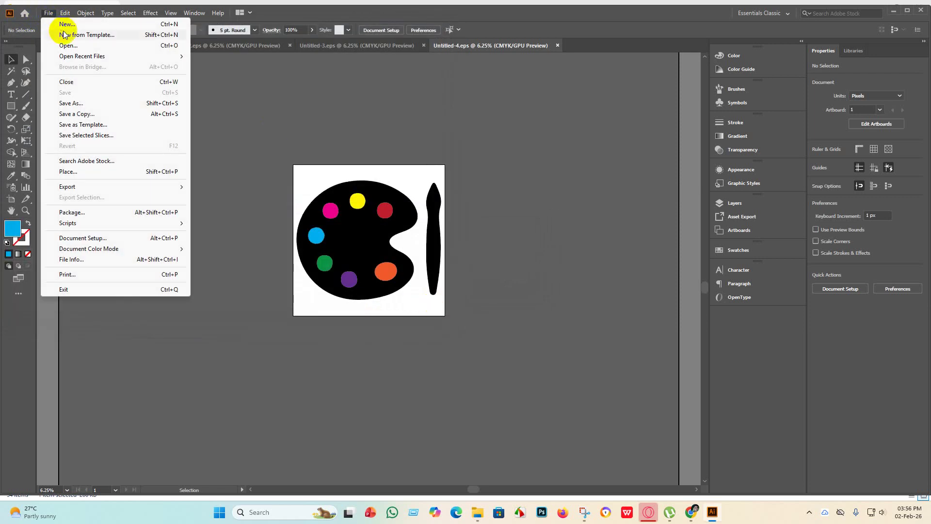
left_click(59, 21)
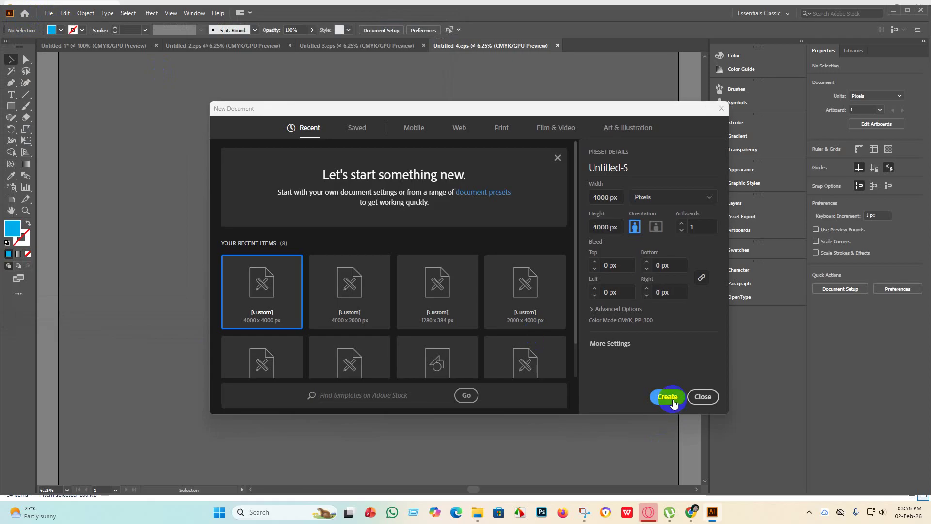
left_click(668, 397)
left_click(482, 517)
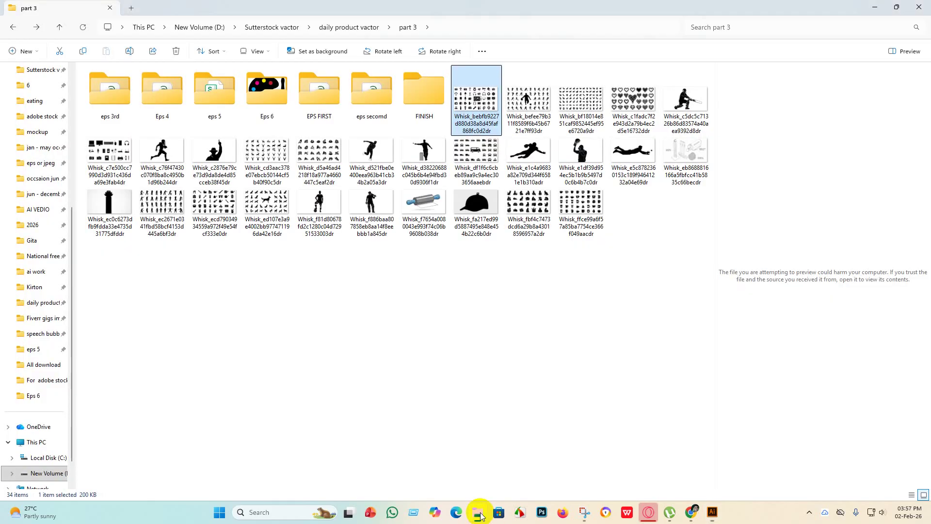
left_click(712, 513)
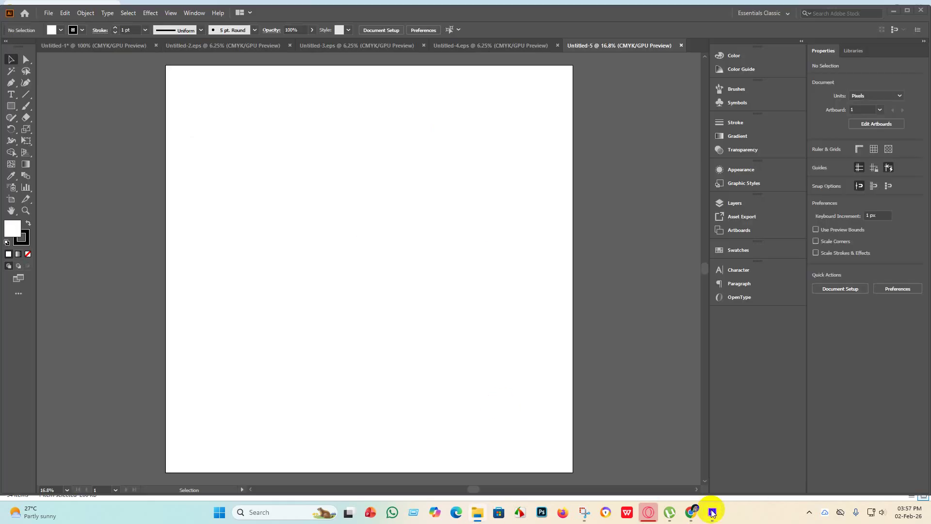
Delete the already used palette-and-brush icon from the icon sheet in Untitled-1
left_click(82, 45)
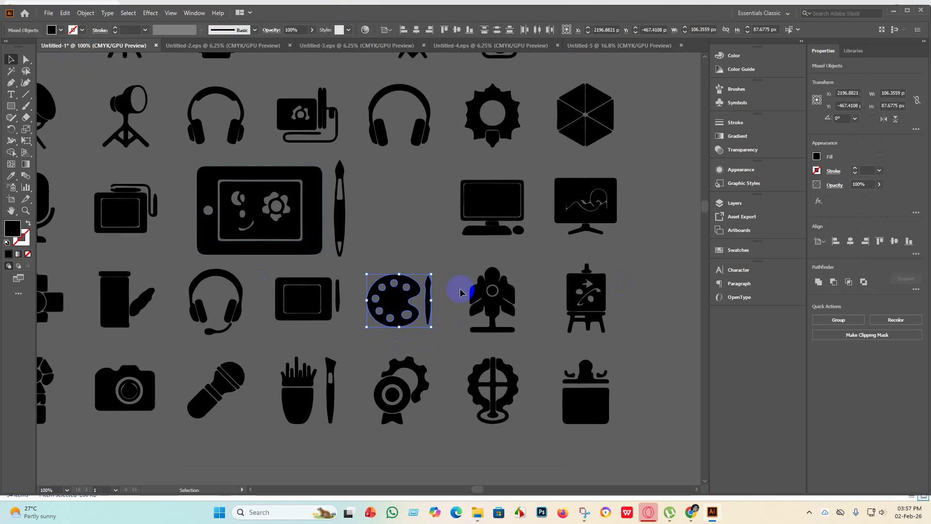
key("Delete")
Copy the headset icon with the microphone from the icon sheet and paste it into the Untitled-5 document
scroll(386, 357, "down", 3)
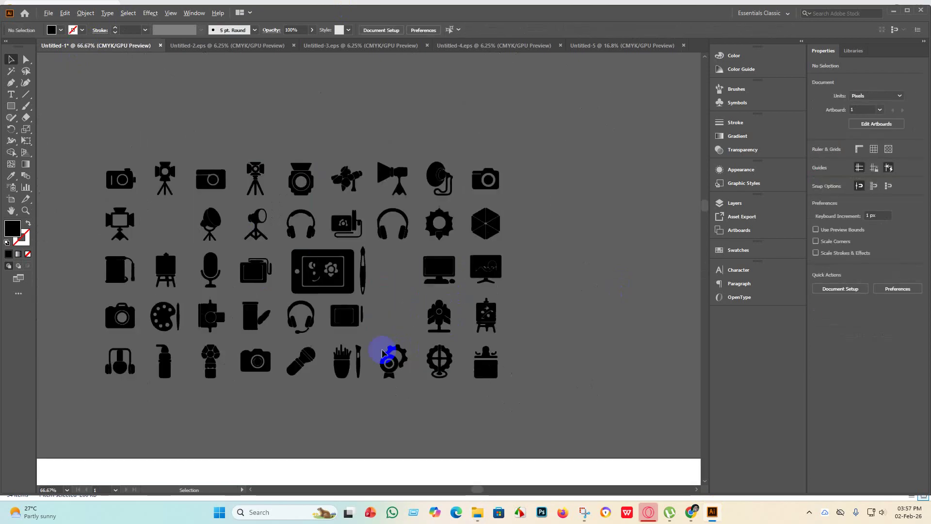
scroll(286, 368, "up", 5)
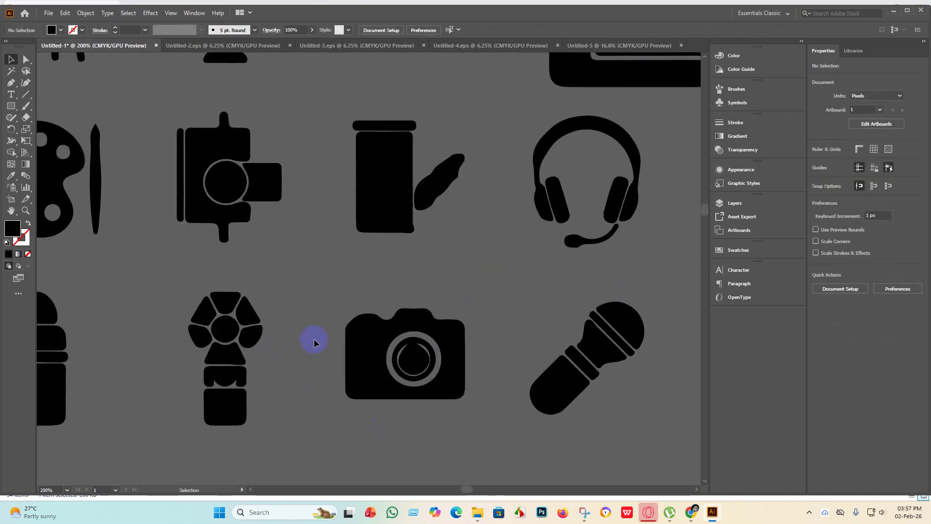
scroll(318, 351, "down", 5)
scroll(257, 363, "up", 4)
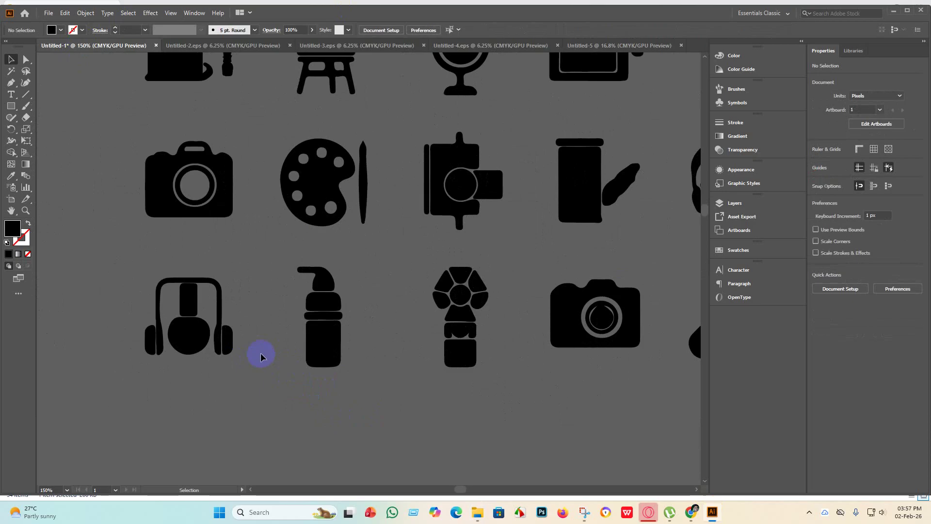
scroll(260, 357, "up", 3)
scroll(226, 355, "down", 3)
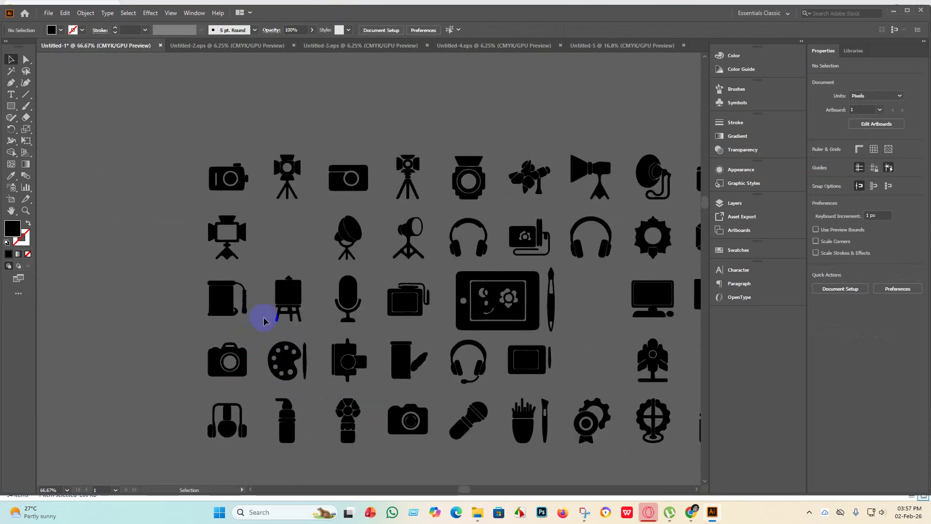
scroll(440, 208, "up", 1)
scroll(440, 208, "down", 2)
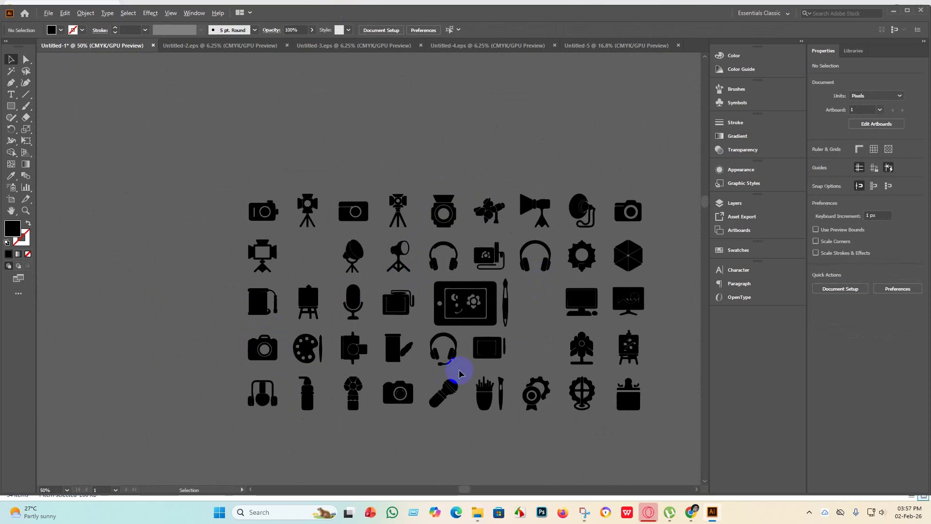
scroll(460, 373, "up", 1)
left_click(427, 340)
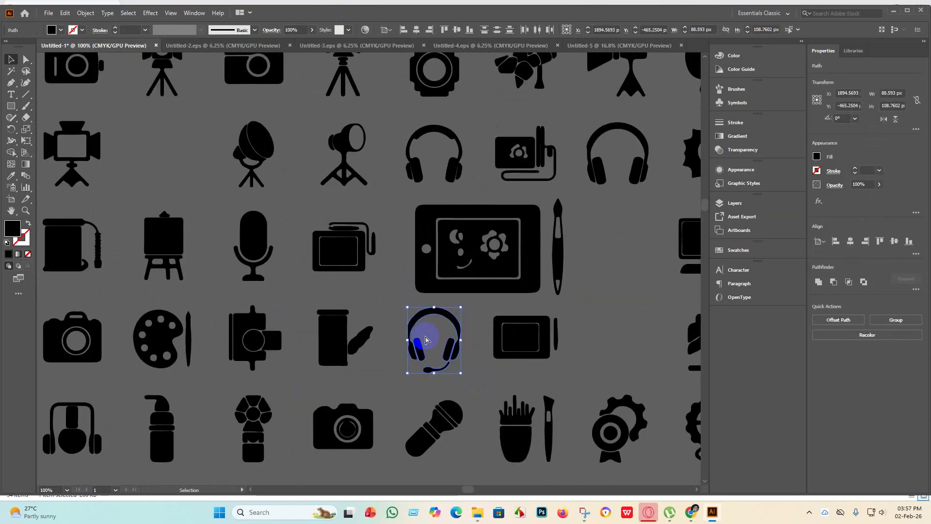
key("v")
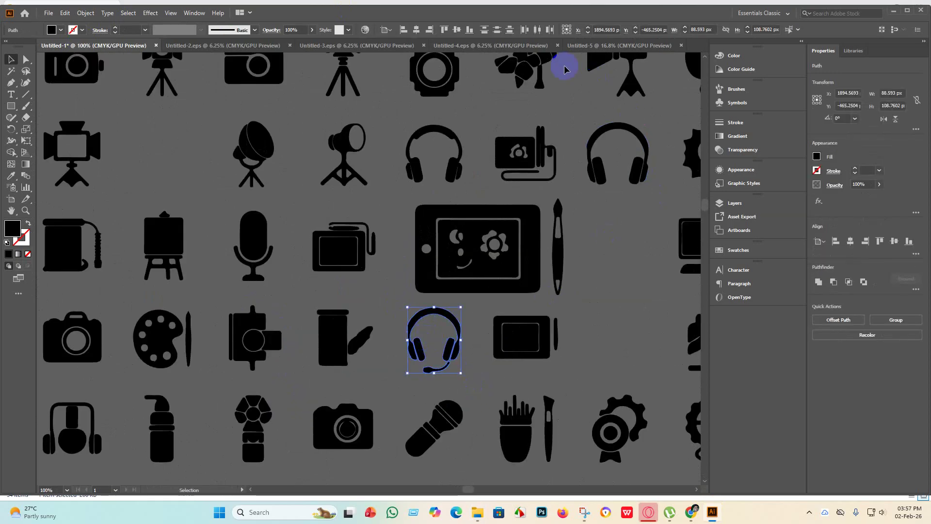
left_click(618, 45)
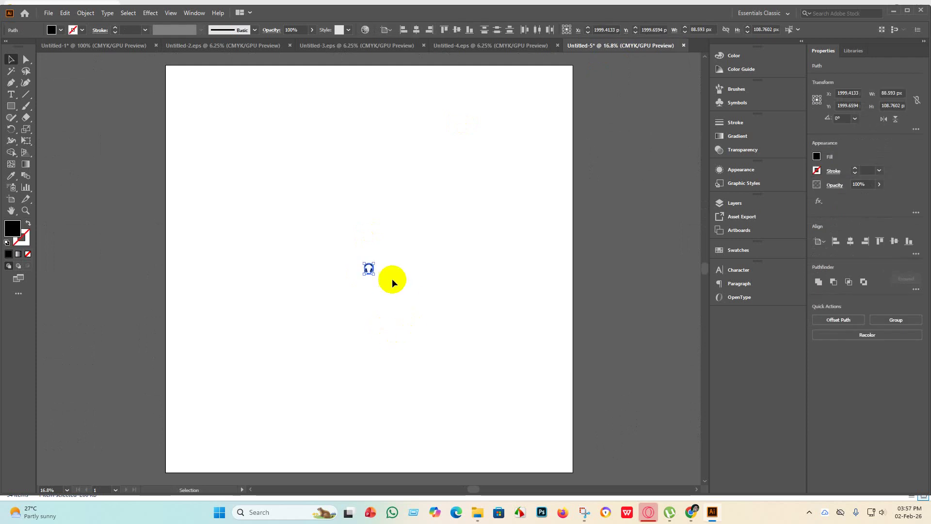
Enlarge the headset icon to about 2473 by 3035 px and group all of its paths
left_click(370, 270)
left_click_drag(374, 273, 570, 395)
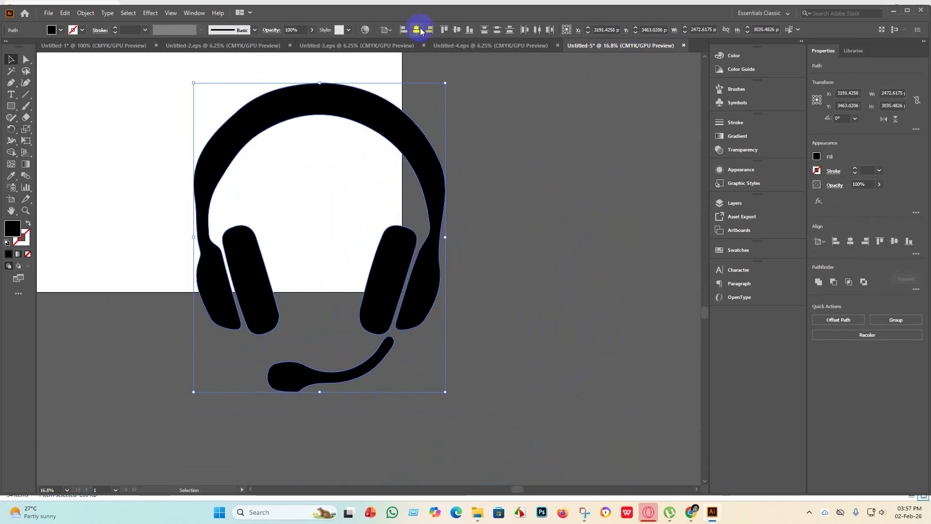
left_click(417, 30)
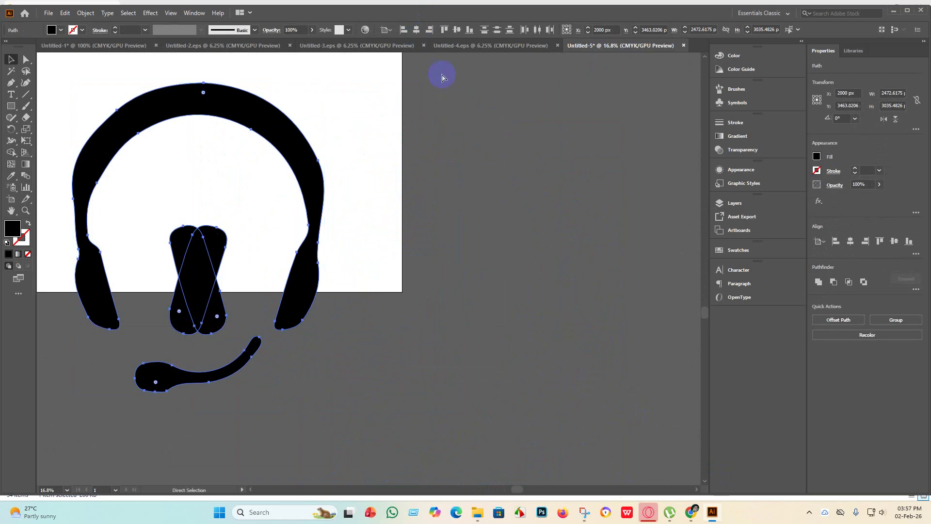
key("ctrl+z")
key("ctrl+g")
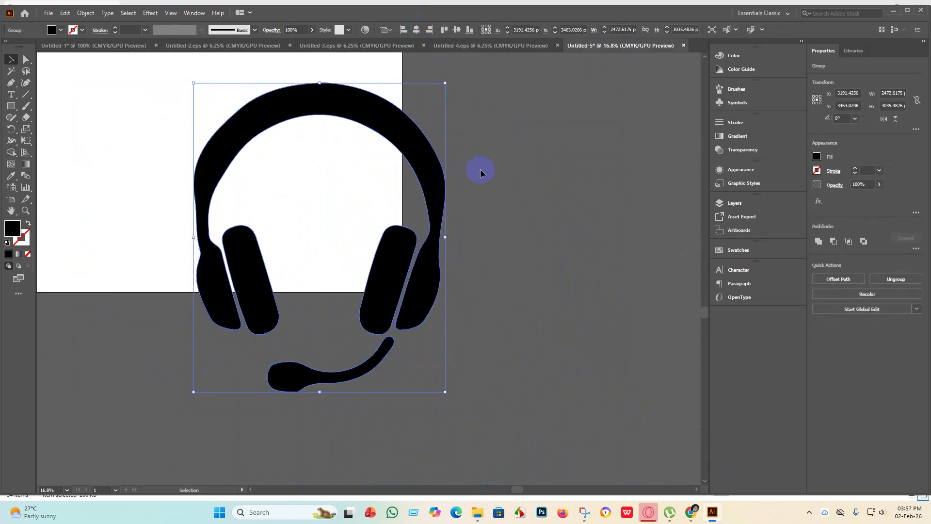
Center the headset group horizontally and vertically on the artboard
left_click(416, 29)
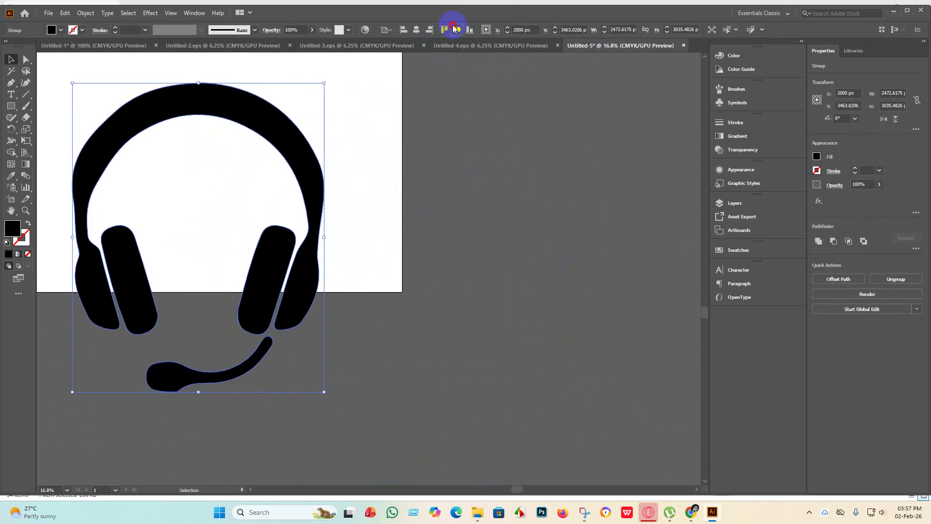
left_click(457, 30)
left_click(431, 269)
Ungroup the headset and move the microphone boom up so that its end joins the right ear cup
scroll(315, 201, "up", 3)
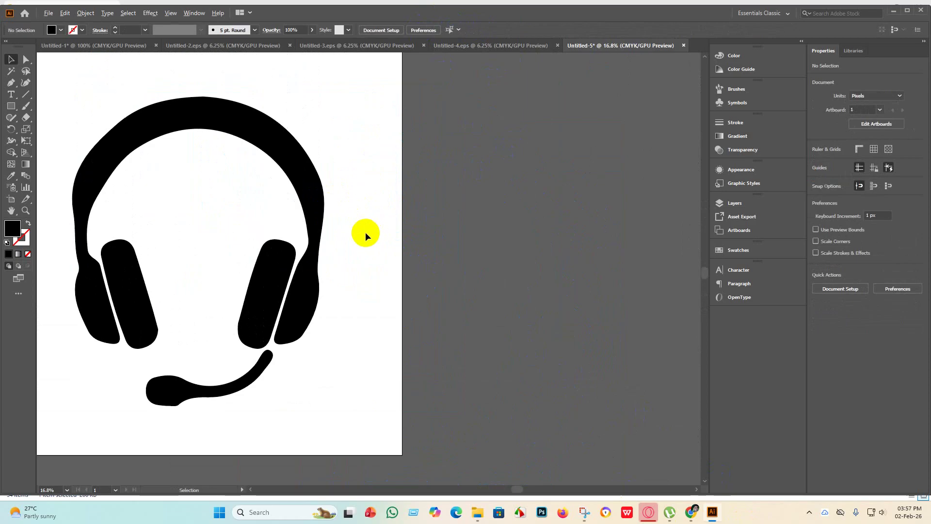
scroll(366, 234, "down", 2)
scroll(343, 316, "up", 2)
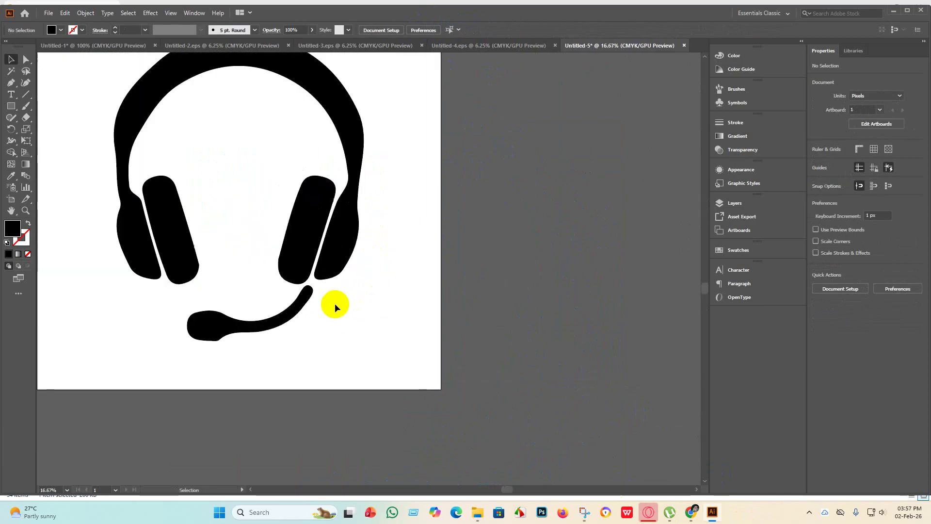
left_click(300, 307)
right_click(300, 306)
left_click(333, 386)
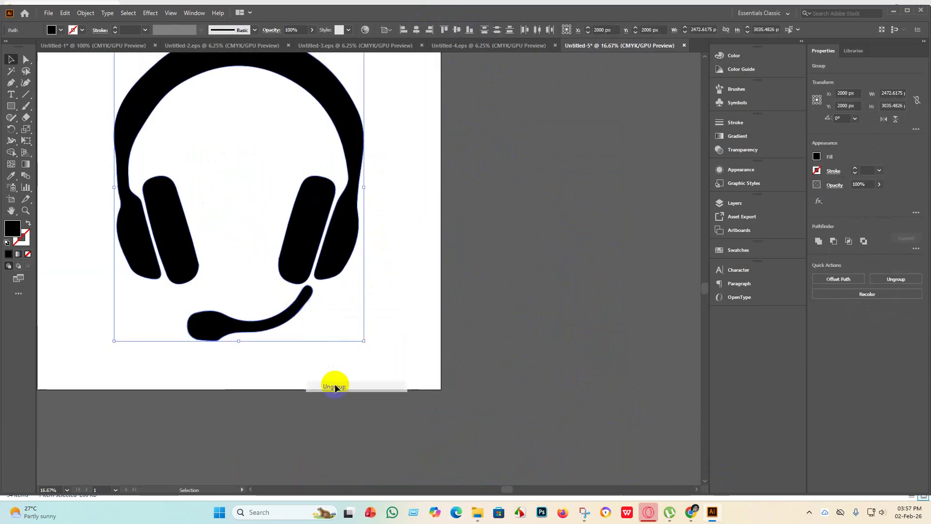
left_click(383, 347)
left_click_drag(297, 311, 310, 296)
left_click(419, 313)
scroll(405, 321, "down", 2)
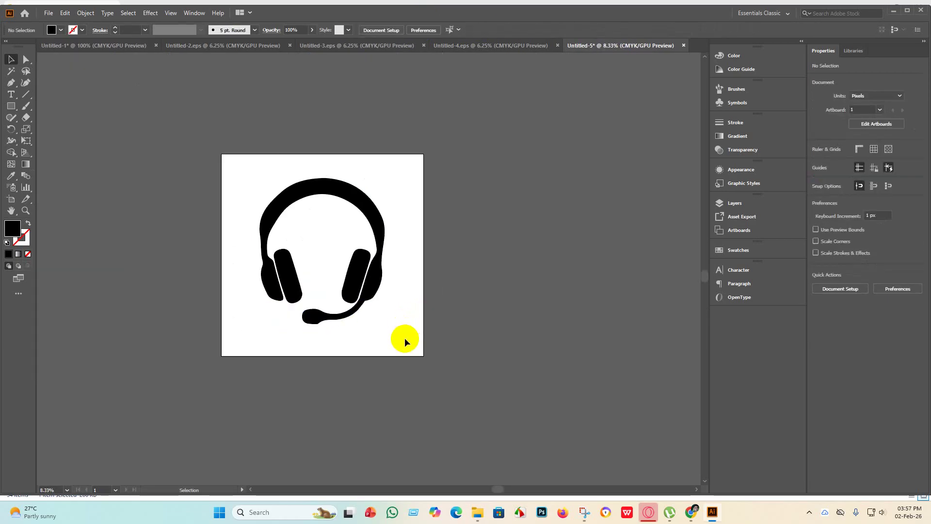
Group all the headset parts, including the repositioned microphone boom
left_click_drag(310, 265, 156, 121)
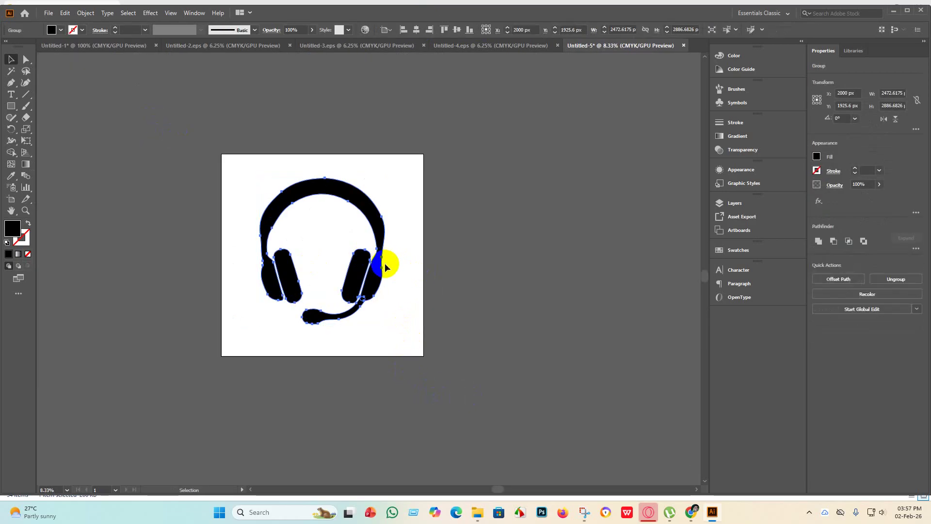
left_click(445, 71)
left_click(356, 280)
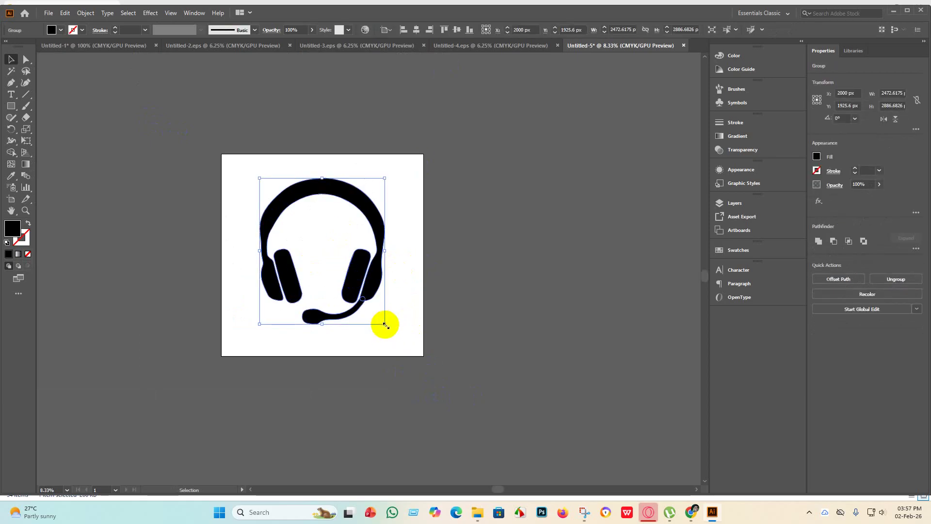
Enlarge the headset group to about 2799 by 3268 px and shift it slightly up and left on the artboard
left_click_drag(385, 324, 401, 344)
left_click_drag(366, 299, 353, 292)
left_click(426, 305)
Draw a narrow upright black rectangle about 186 by 1165 px over the left ear cup
scroll(339, 323, "up", 1)
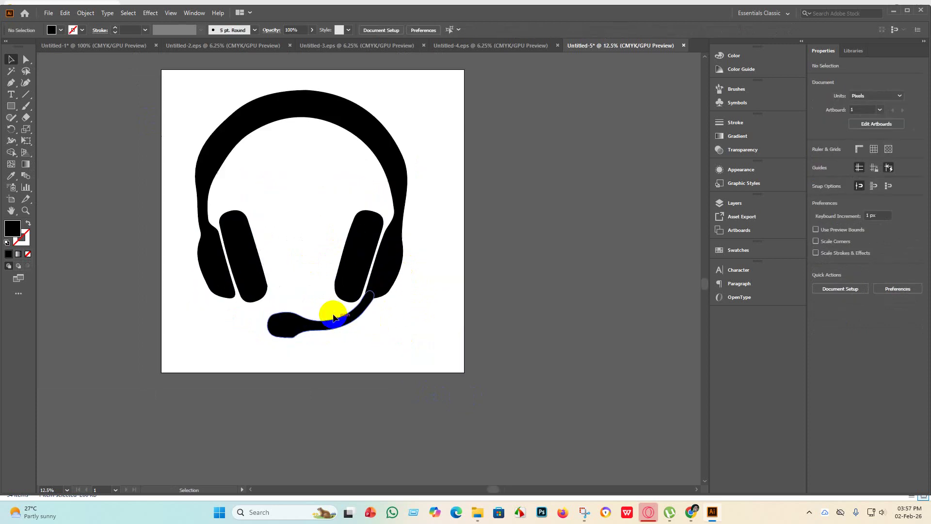
left_click(9, 108)
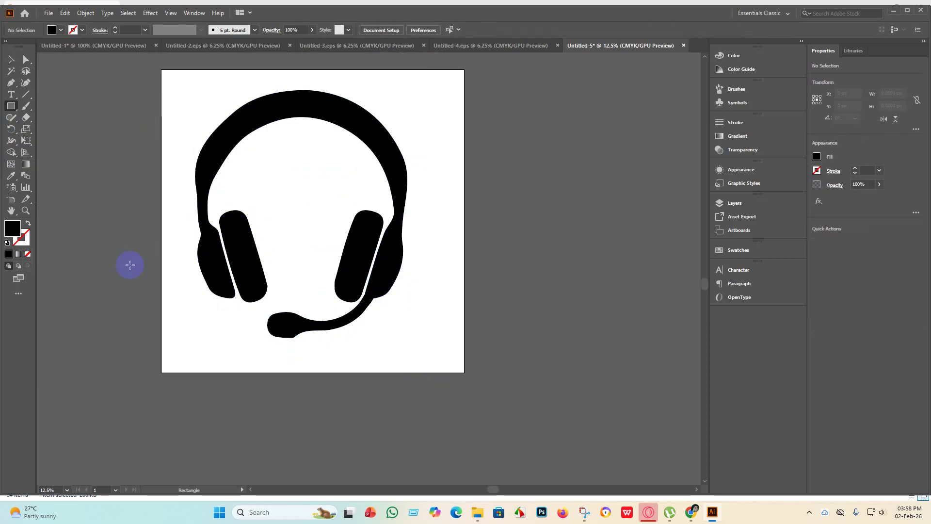
left_click_drag(112, 241, 224, 280)
left_click(10, 60)
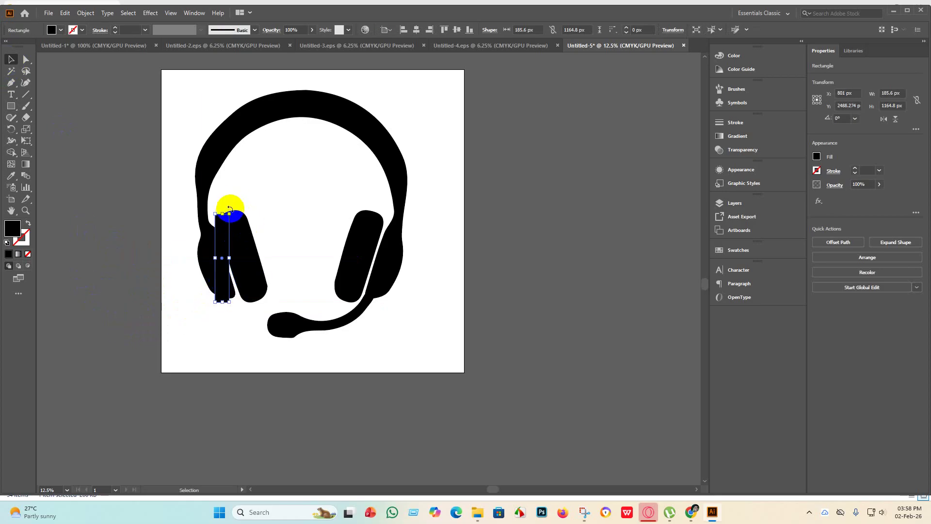
Rotate the rectangle about 14.5° and position it over the gap between the left ear cup and its cushion
mouse_move(233, 211)
left_mouse_down()
mouse_move(209, 198)
mouse_move(217, 205)
left_mouse_up()
left_click_drag(218, 255, 227, 261)
left_click(214, 79)
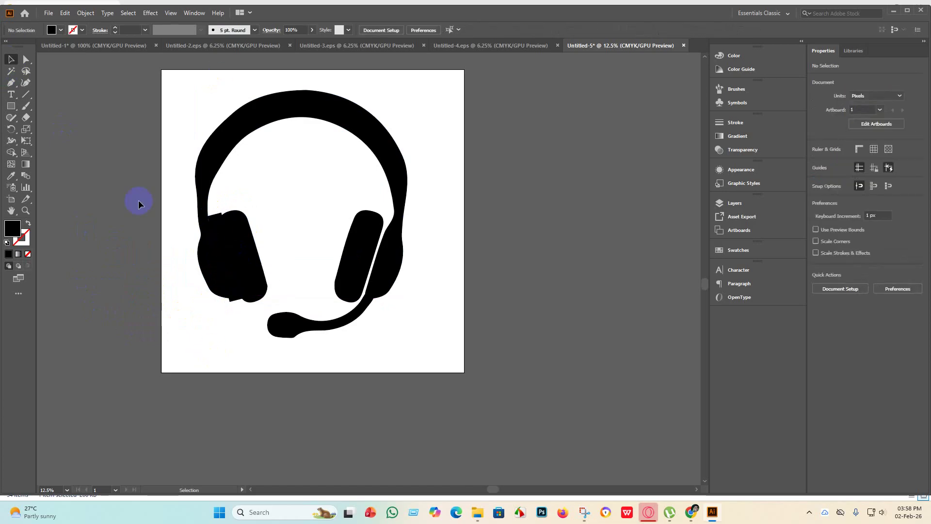
Round the upper-right and lower-left corners of the tilted rectangle on the left ear cup
scroll(233, 250, "up", 4)
left_click(131, 268)
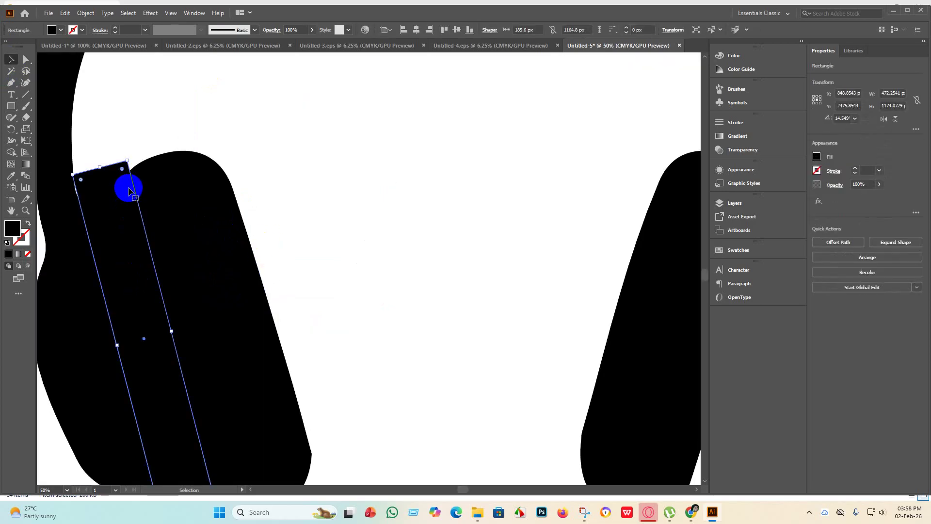
left_click_drag(123, 171, 79, 193)
scroll(179, 303, "down", 3)
scroll(172, 330, "down", 3)
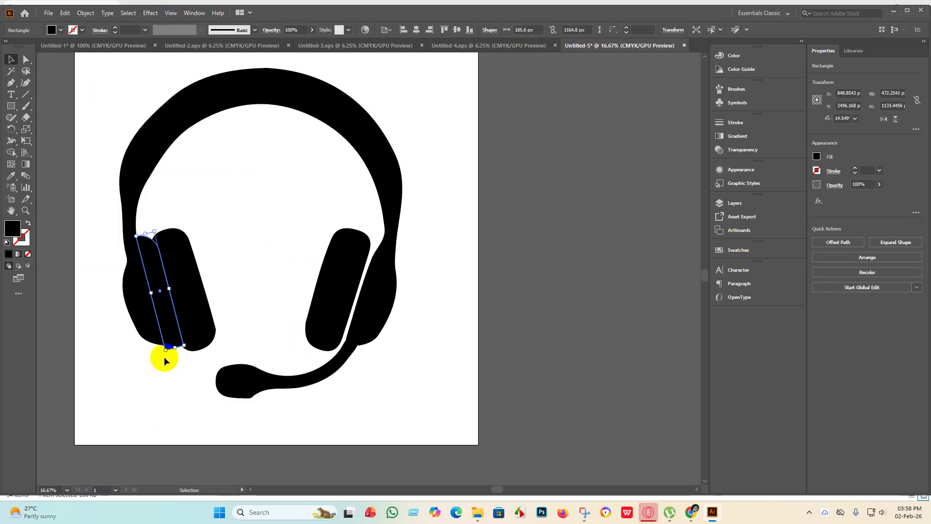
scroll(167, 357, "up", 3)
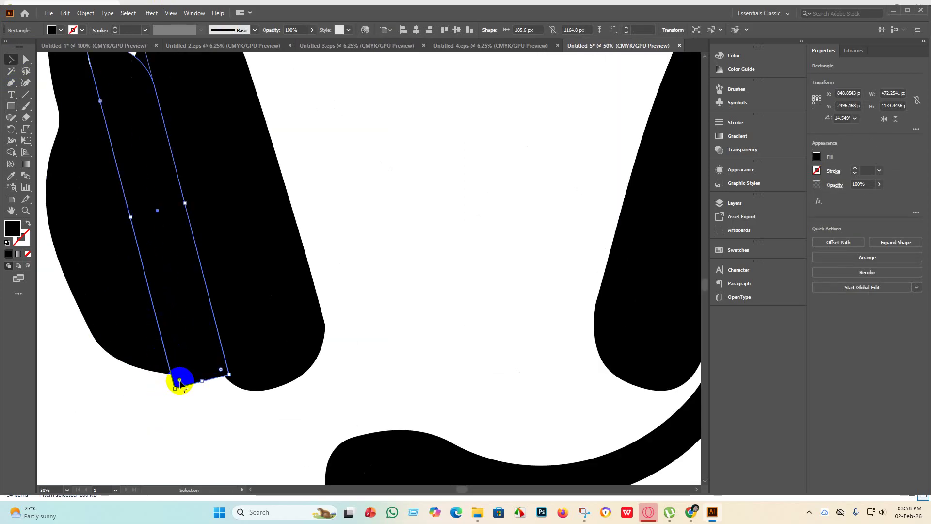
left_click_drag(180, 381, 178, 345)
scroll(182, 346, "down", 3)
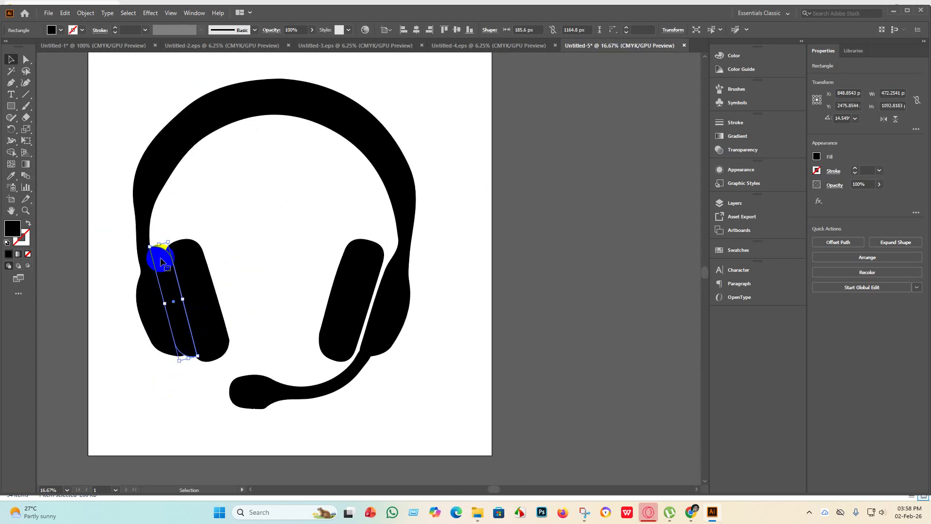
Shift the left ear cup's strip slightly left and widen it to about 250 px to cover the gap
left_click(116, 231)
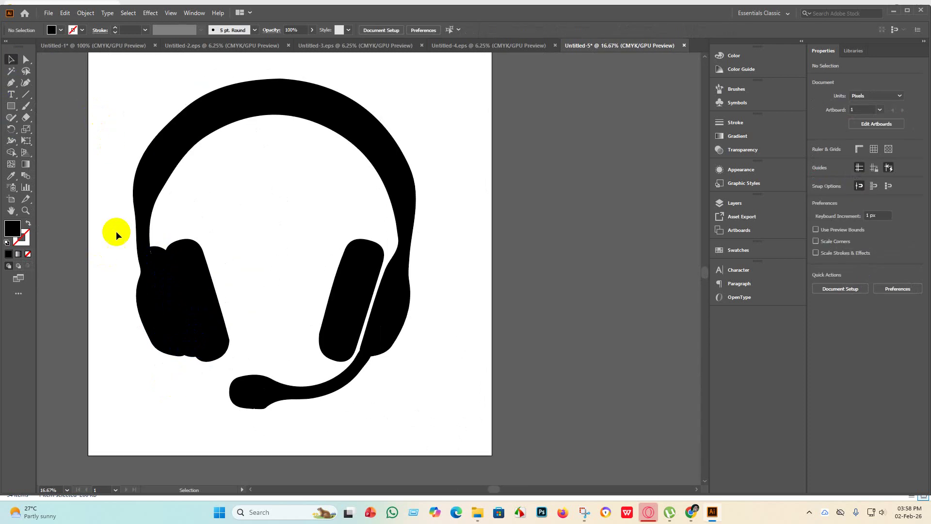
scroll(140, 316, "up", 1)
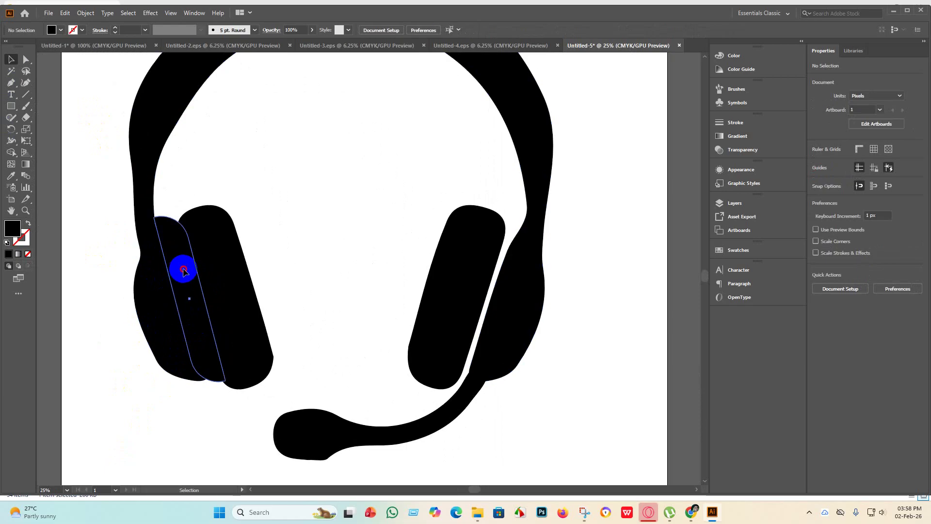
left_click_drag(183, 270, 179, 271)
left_click(159, 461)
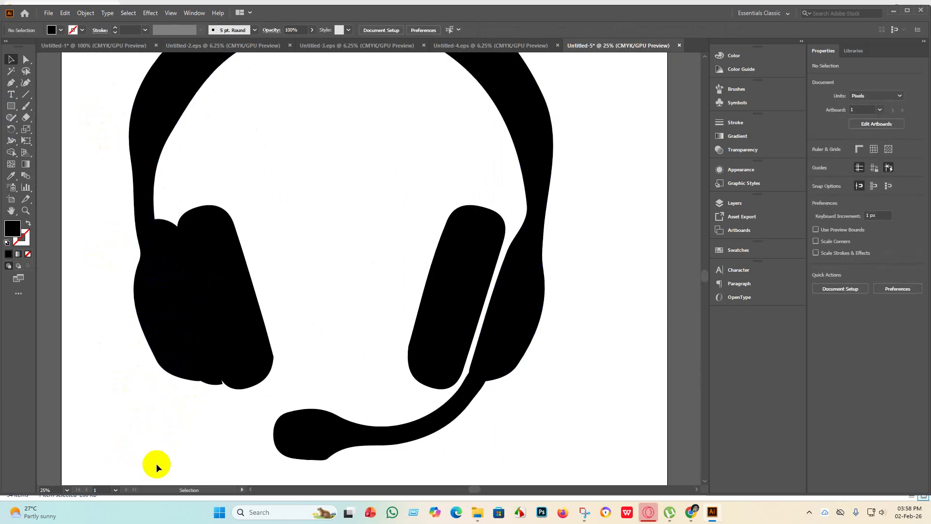
left_click(216, 351)
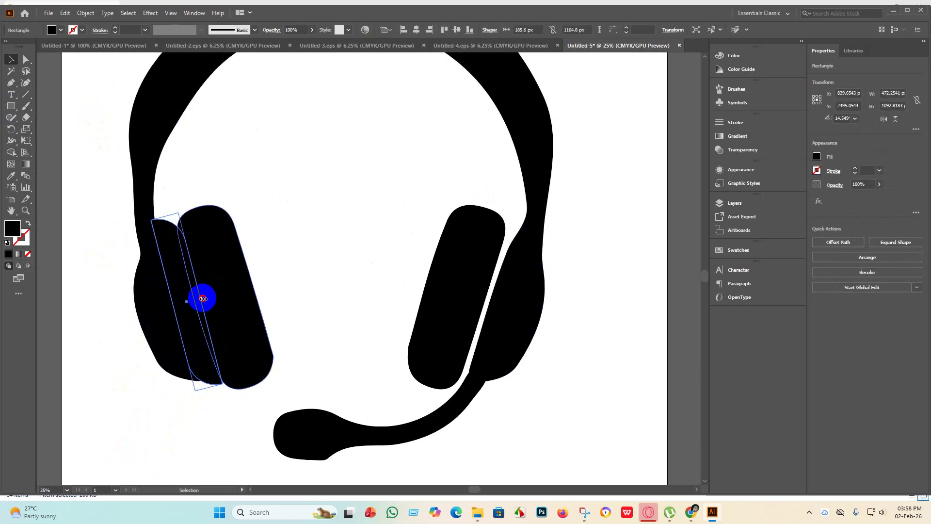
left_click_drag(203, 298, 208, 298)
left_click(201, 447)
scroll(185, 449, "down", 2)
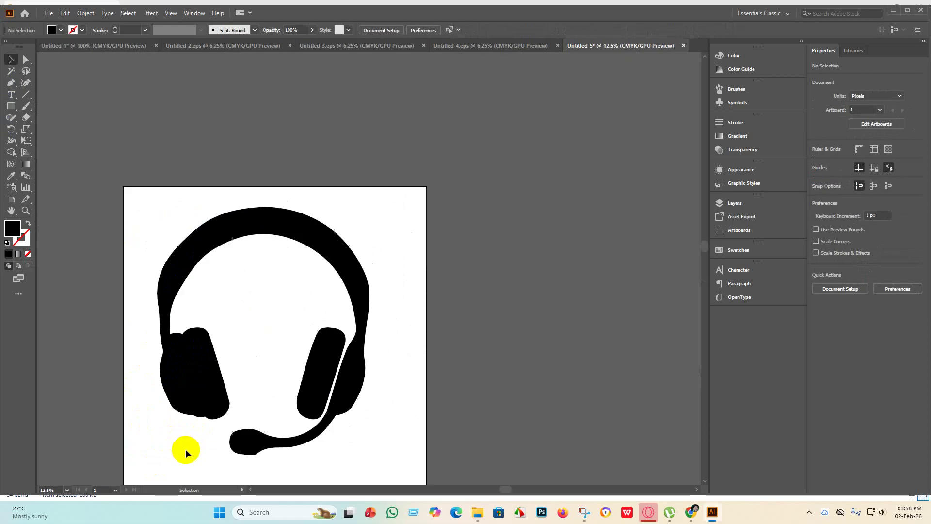
Place a copy of the strip over the right ear cup's gap, rotated to about 343°
left_click_drag(206, 380, 315, 372)
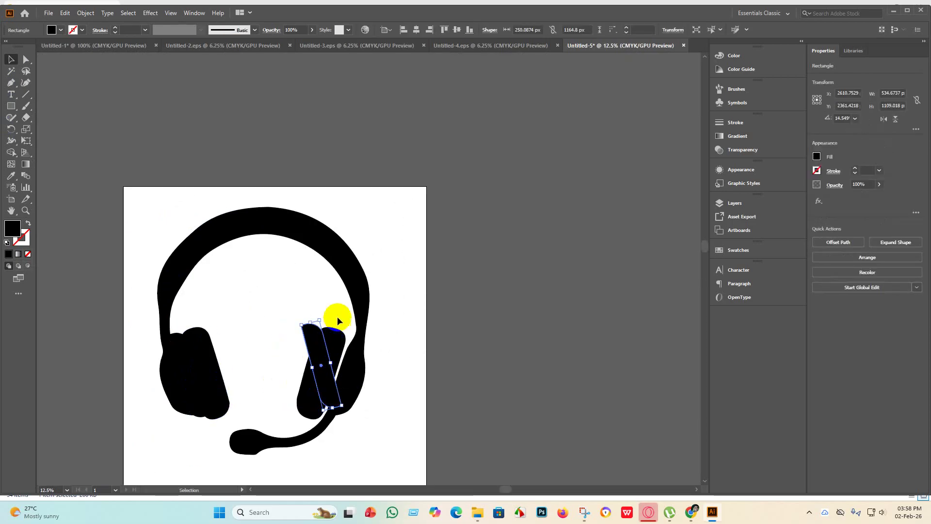
left_click_drag(320, 314, 355, 329)
mouse_move(322, 359)
left_mouse_down()
mouse_move(342, 359)
mouse_move(349, 370)
mouse_move(337, 368)
left_mouse_up()
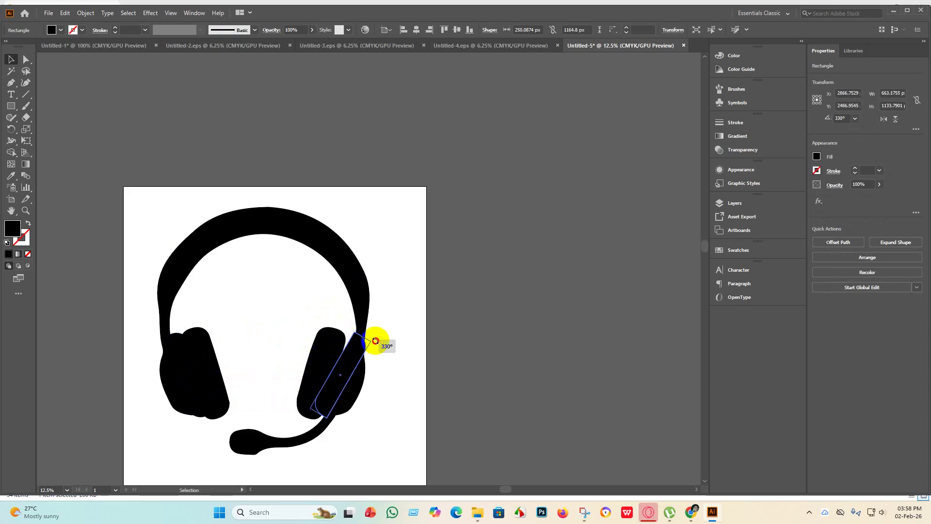
left_click_drag(376, 341, 336, 342)
scroll(351, 368, "up", 3)
scroll(358, 339, "down", 4)
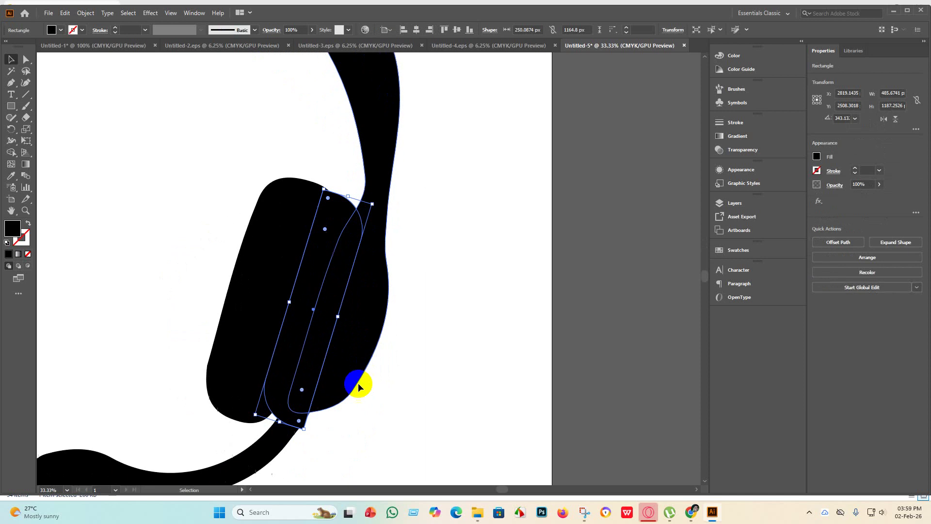
Reduce the rounding of the lower-left corner of the strip on the right ear cup
left_click(349, 429)
left_click(297, 385)
left_click_drag(301, 365, 283, 371)
left_click(318, 406)
left_click(418, 376)
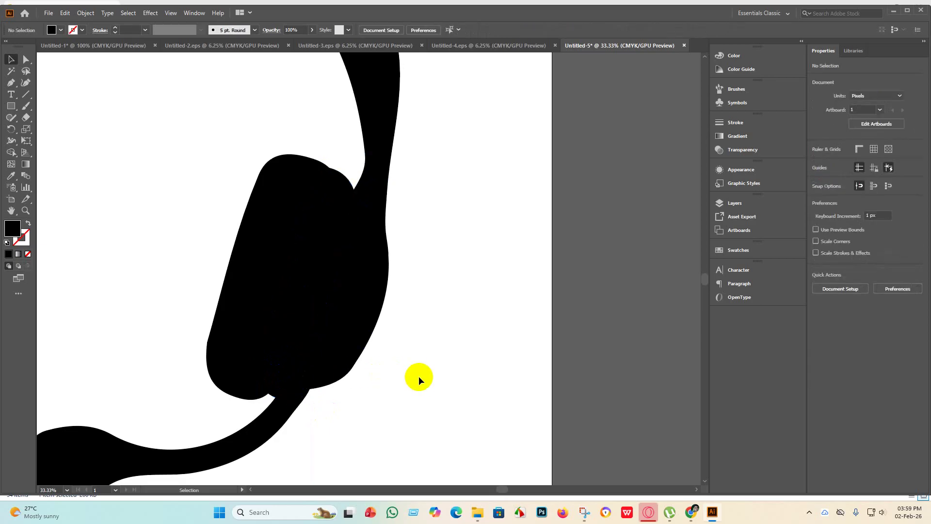
Fill the strip on the left ear cup with a brown swatch
key("ctrl+minus")
key("ctrl+minus")
key("ctrl+minus")
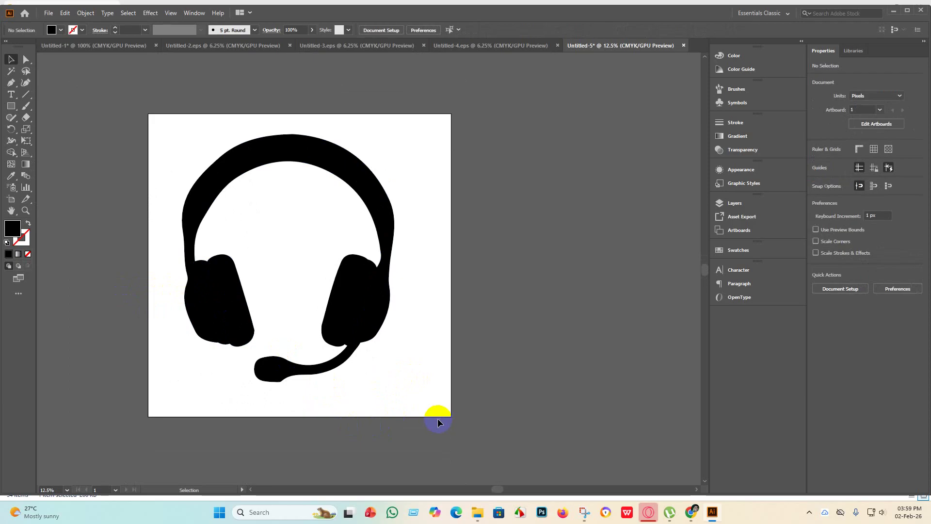
left_click(212, 308)
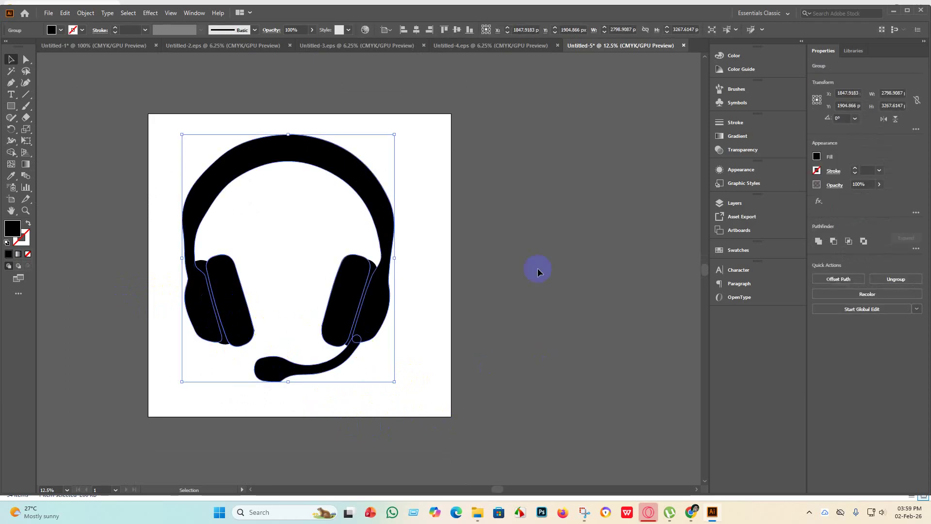
left_click(598, 370)
left_click(238, 291)
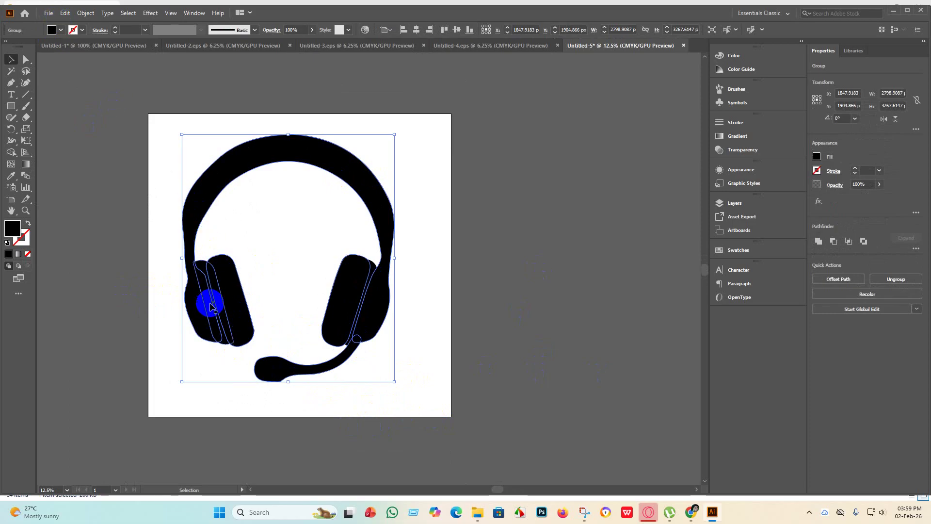
left_click(496, 357)
left_click(216, 303)
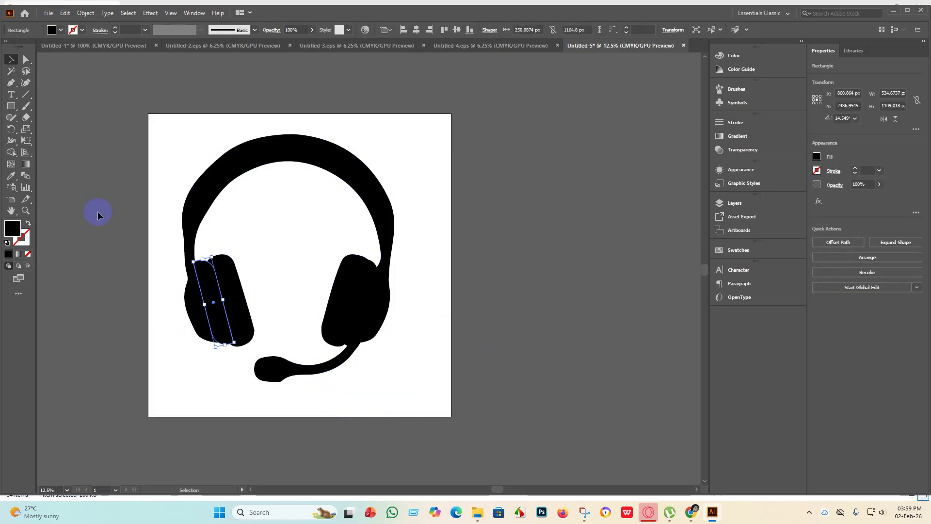
left_click(57, 31)
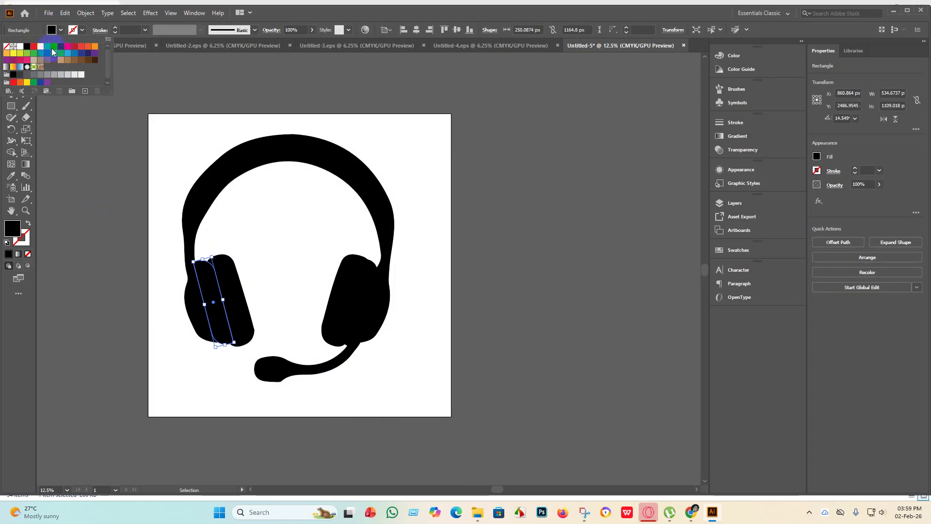
left_click(80, 60)
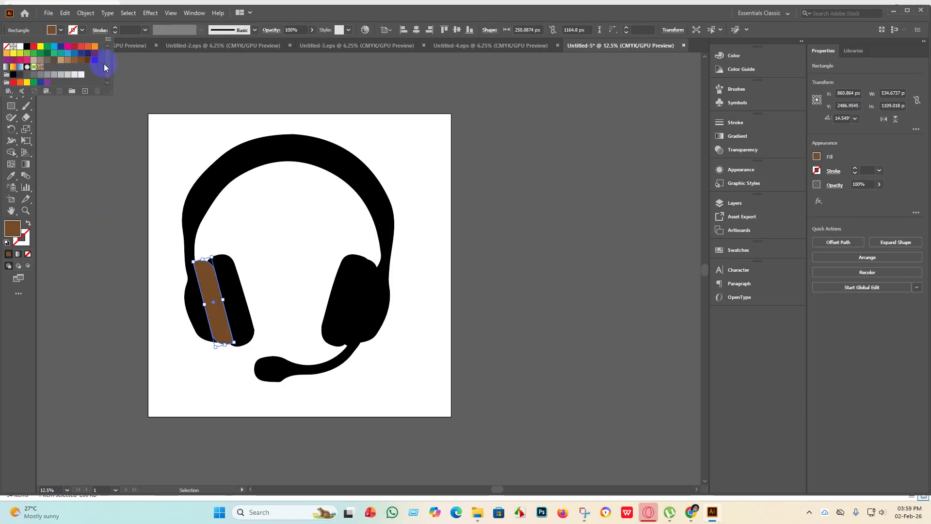
Try a darker brown fill on the left ear cup's strip and undo it
left_click(96, 62)
left_click(97, 139)
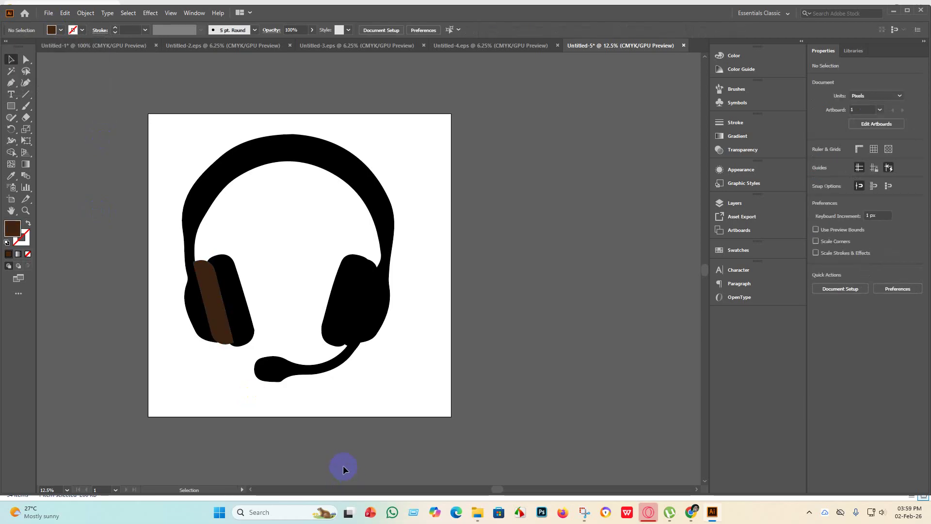
key("ctrl+z")
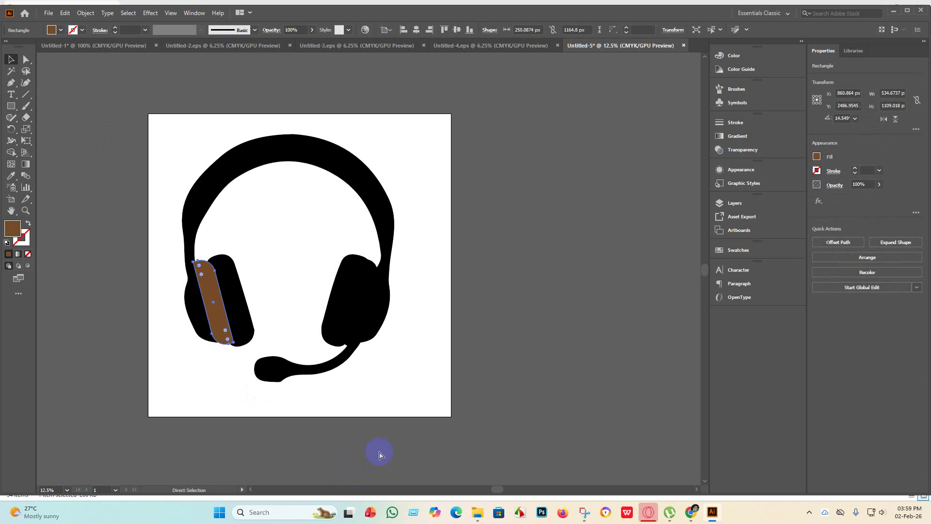
Undo the brown fill on the left ear cup's strip and merge all the headset parts into one shape with Shape Builder
key("ctrl+z")
left_click_drag(470, 412, 150, 325)
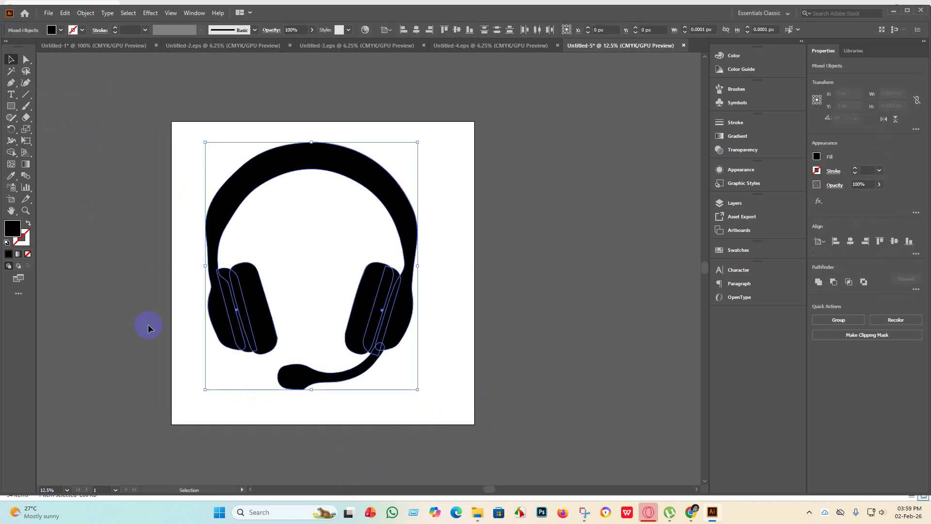
left_click(10, 152)
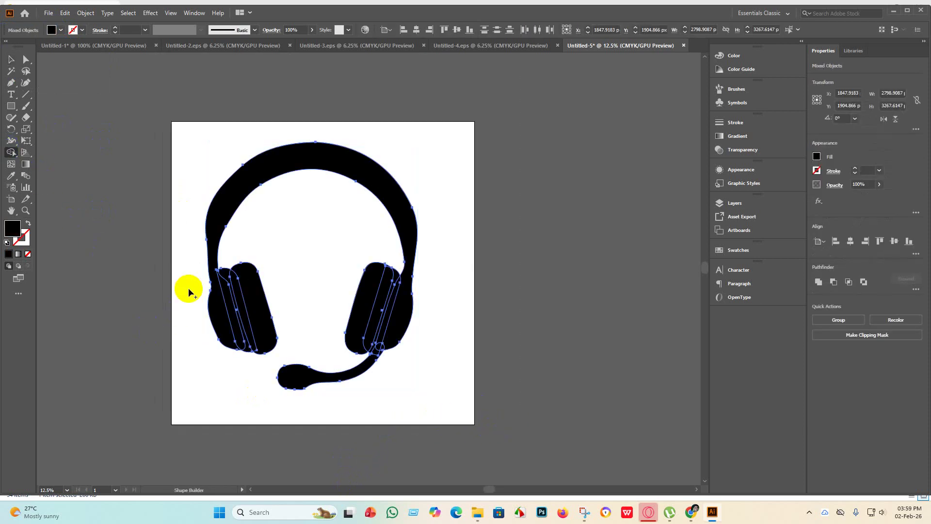
mouse_move(188, 253)
left_mouse_down()
mouse_move(230, 290)
mouse_move(432, 353)
mouse_move(466, 376)
left_mouse_up()
left_click(5, 58)
left_click(130, 215)
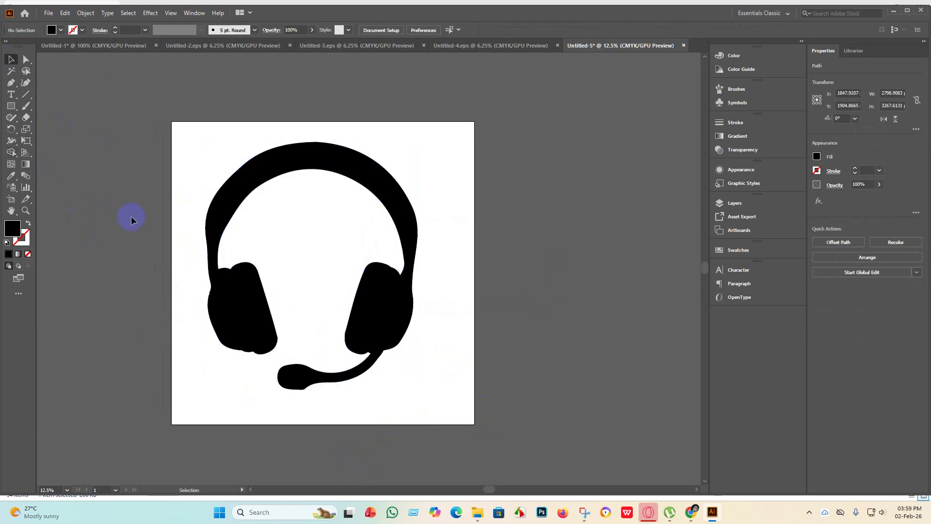
Save the document as Untitled-5 in the Eps 6 folder in Illustrator EPS format, using the Illustrator 10 EPS version
scroll(426, 371, "down", 1)
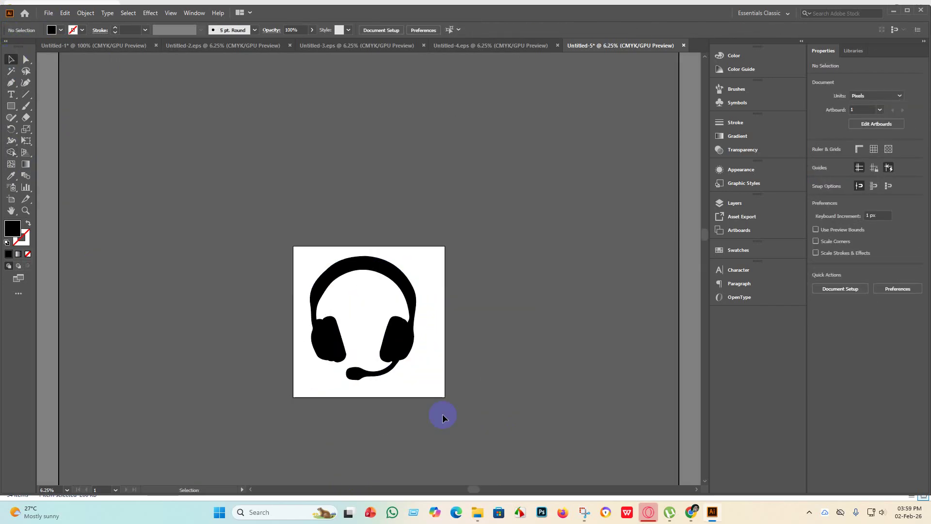
left_click(52, 10)
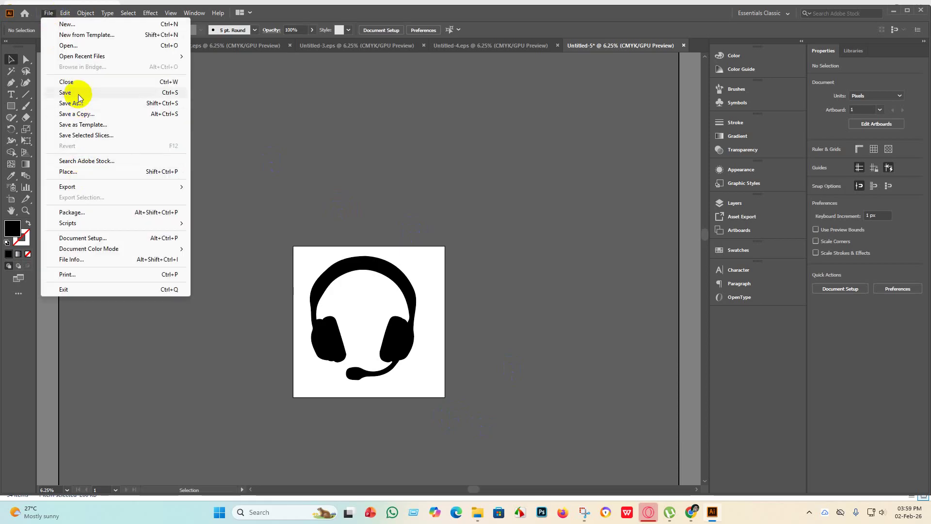
left_click(78, 92)
left_click(170, 221)
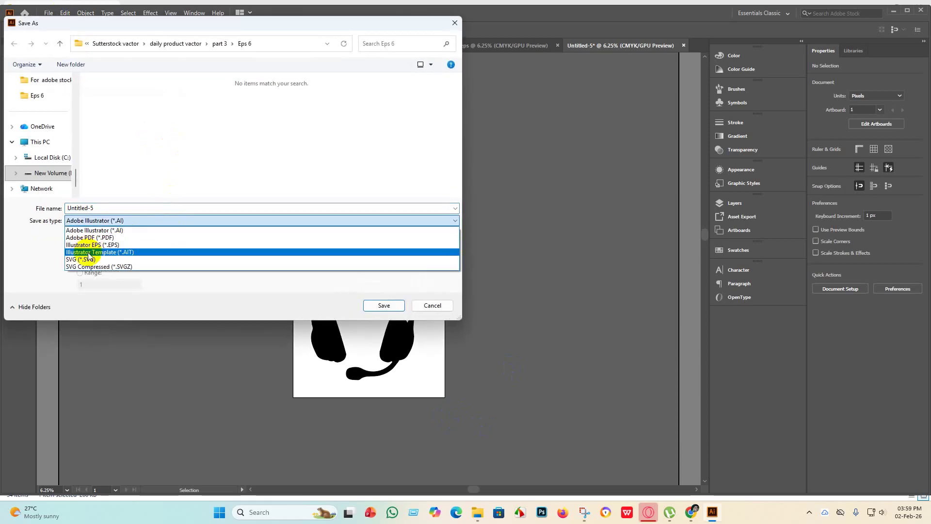
left_click(111, 244)
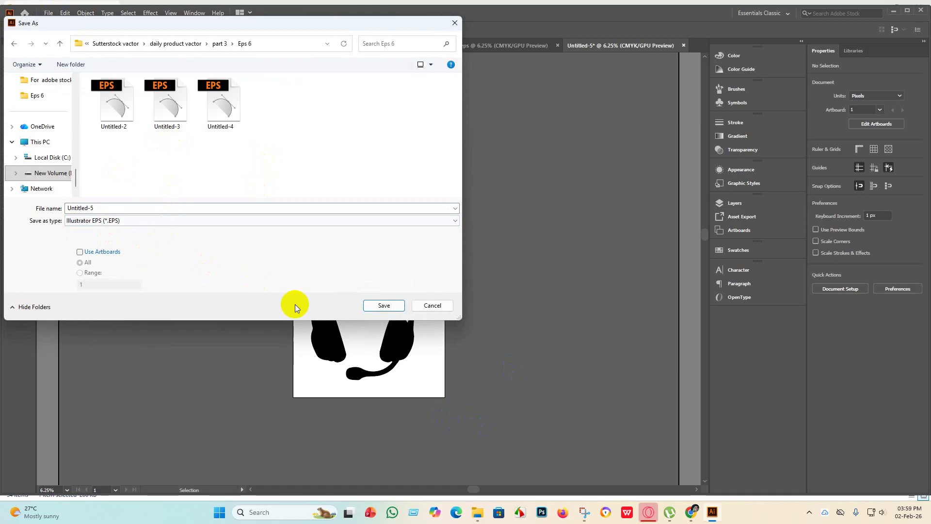
left_click(377, 306)
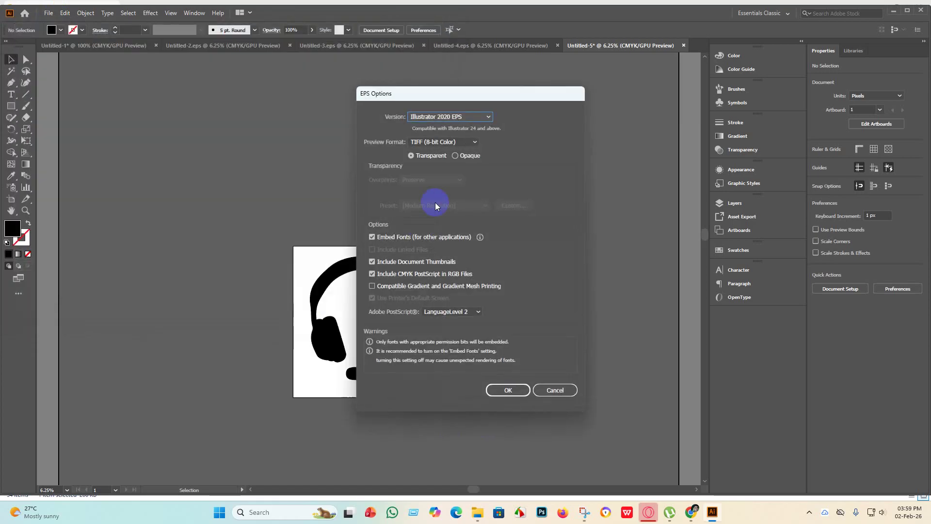
left_click(482, 117)
left_click(461, 226)
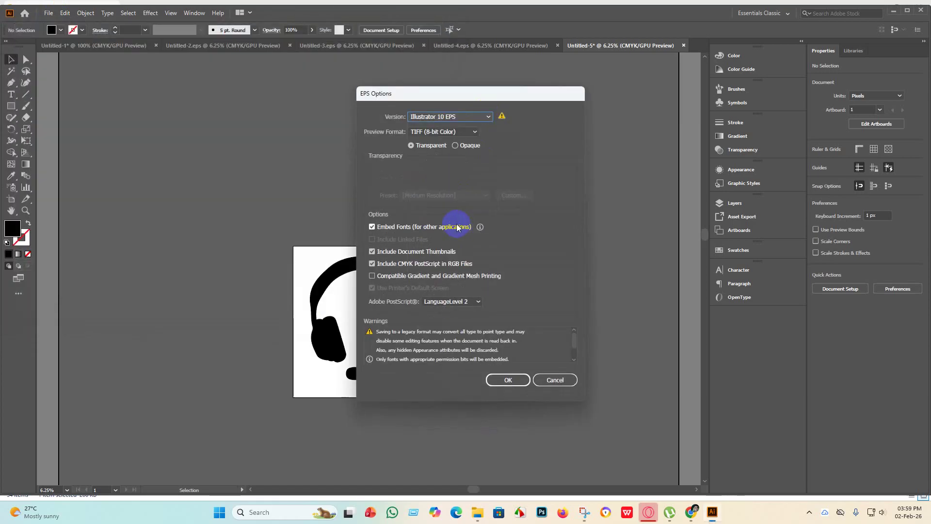
left_click(511, 382)
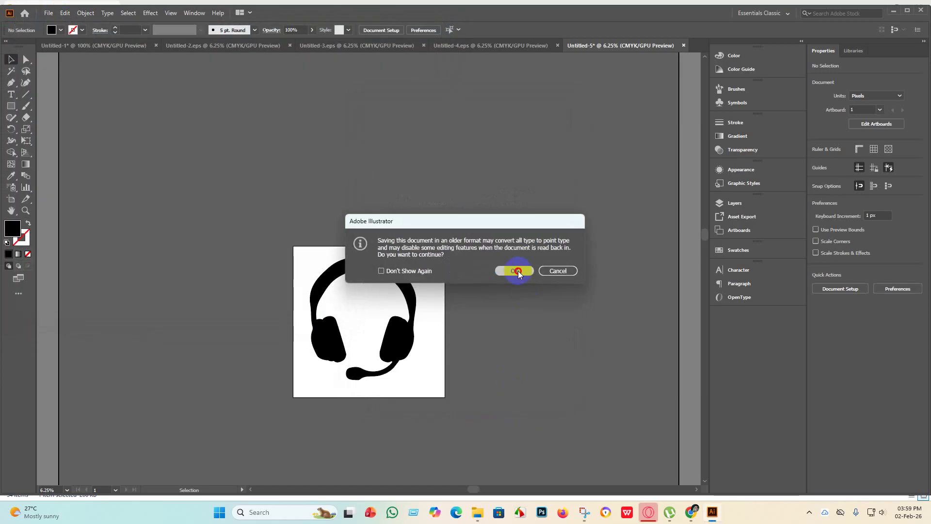
left_click(516, 271)
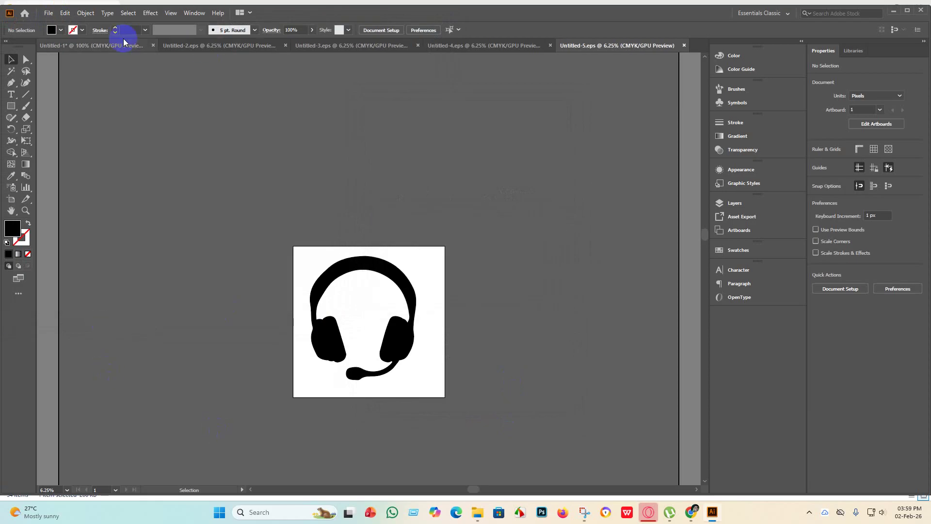
Export the headset as the JPEG Untitled-5 using all artboards, with maximum quality and High (300 ppi) resolution
left_click(48, 12)
mouse_move(87, 189)
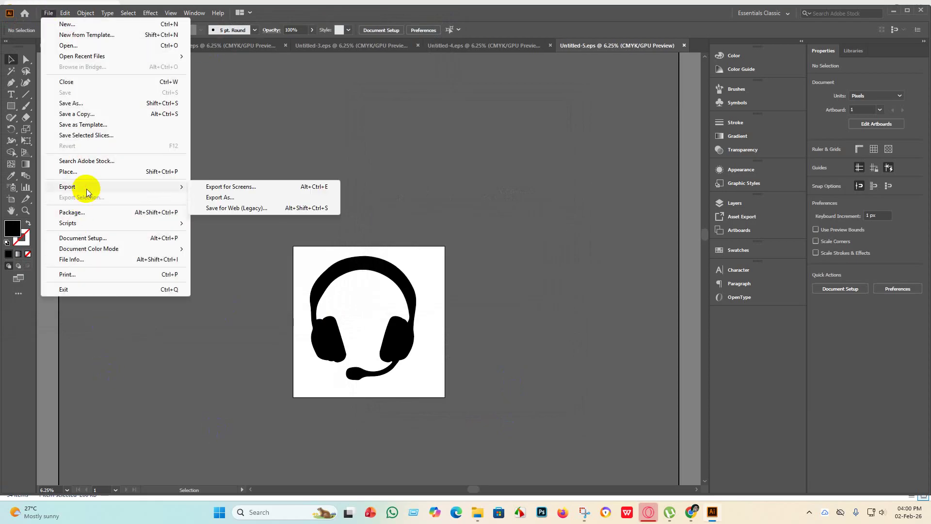
left_click(243, 196)
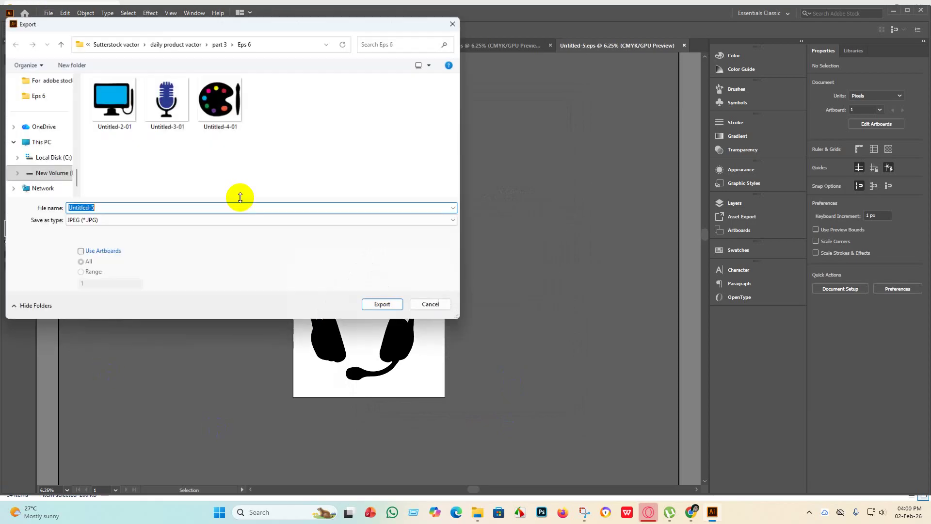
left_click(80, 252)
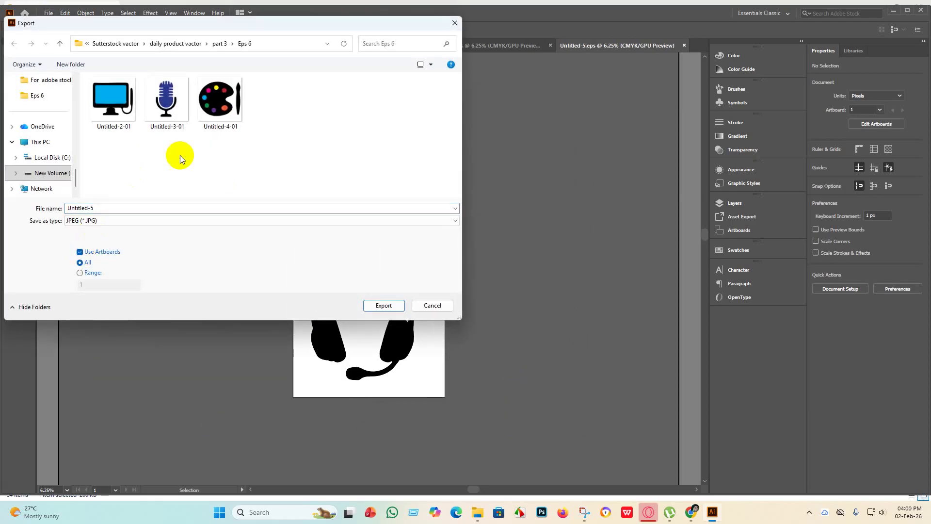
left_click(383, 305)
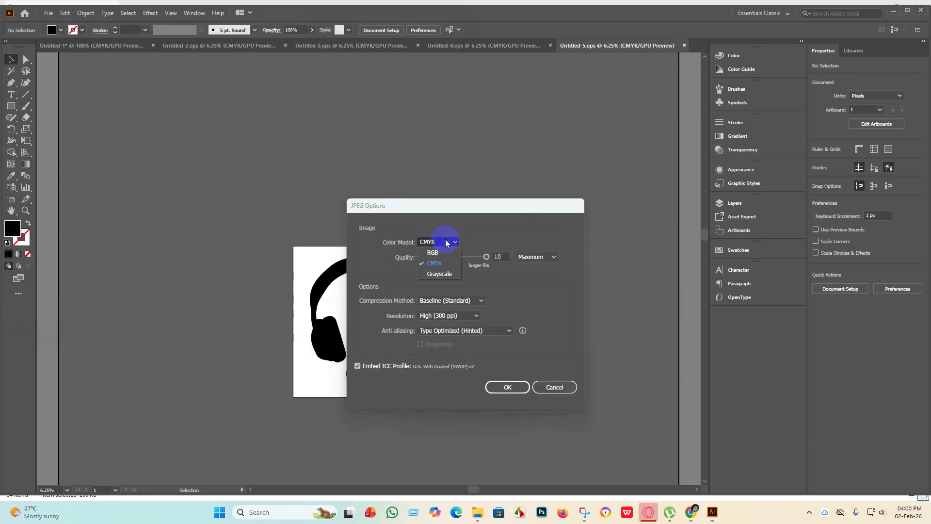
left_click(508, 387)
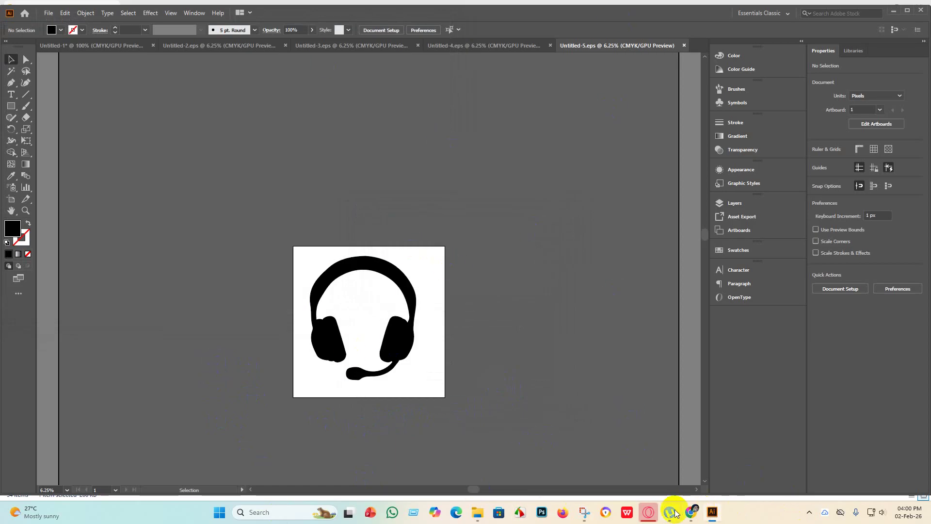
Switch to Chrome and open the Whisk page from the "ai image generator" bookmark folder in a new tab
left_click(692, 518)
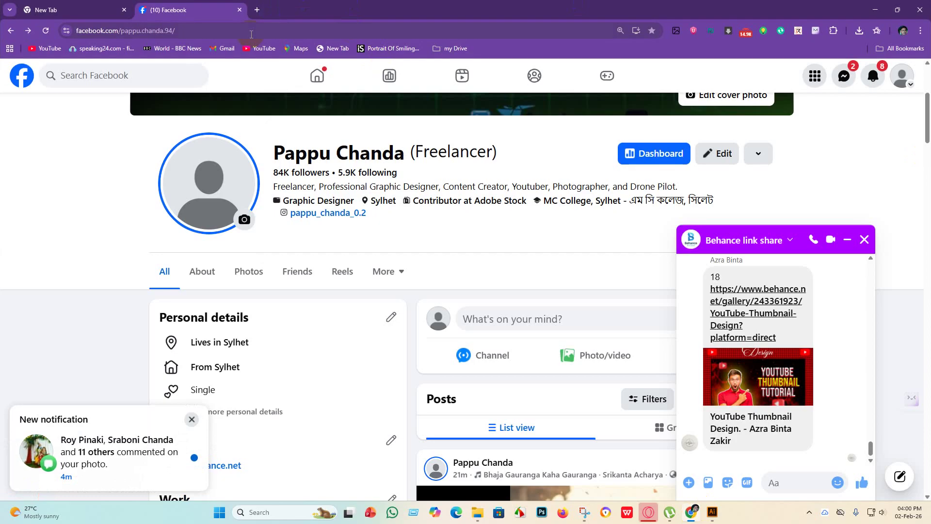
left_click(257, 11)
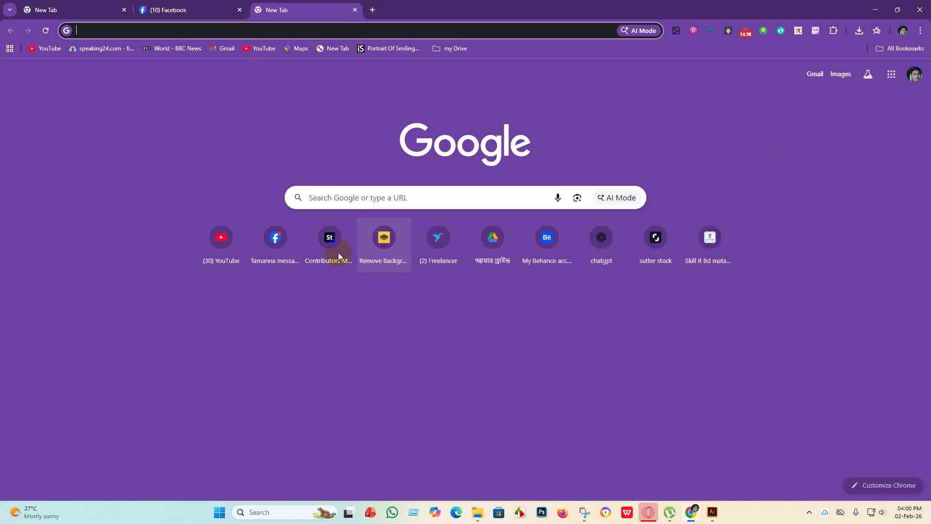
left_click(899, 49)
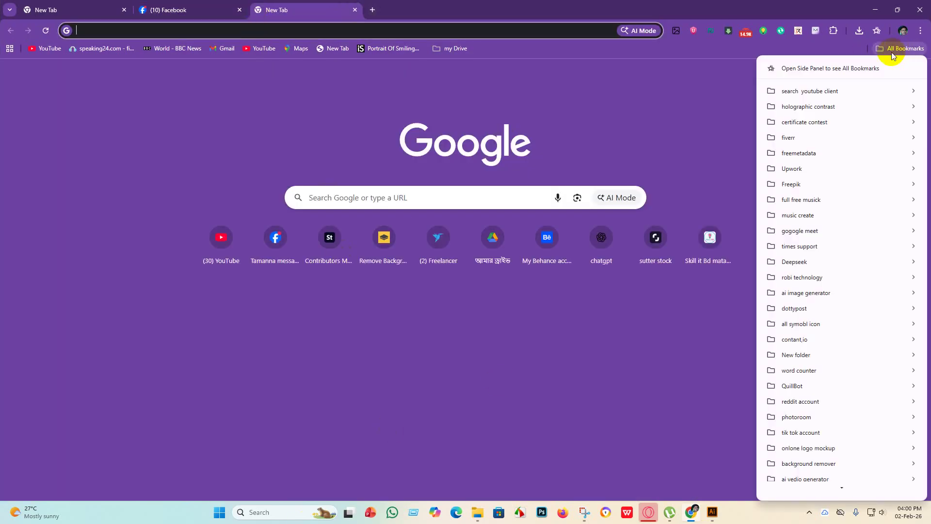
mouse_move(797, 293)
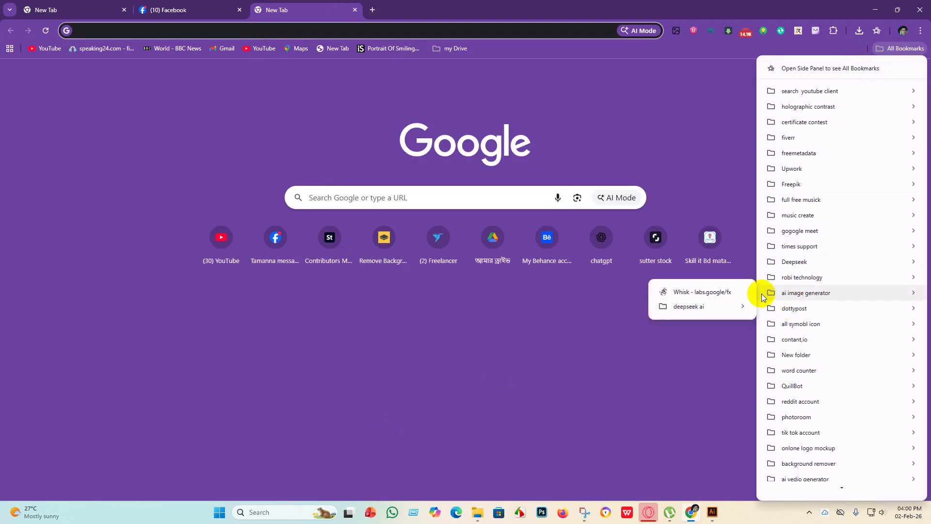
left_click(704, 293)
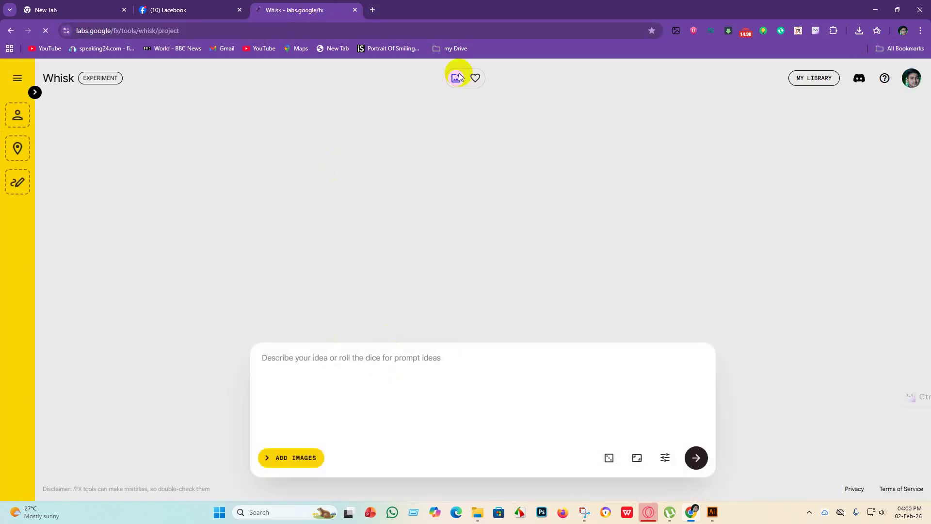
Open an empty tab for searching and load ChatGPT in another new tab
key("ctrl+t")
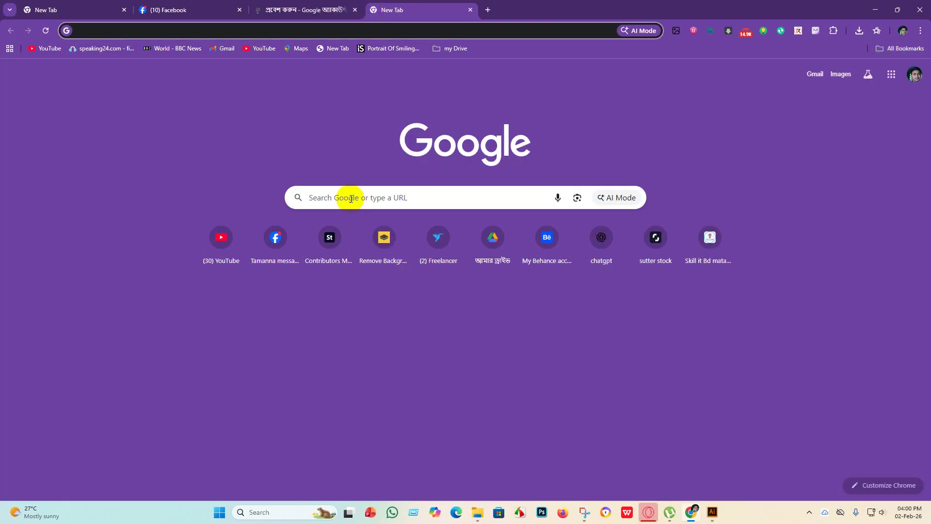
left_click(345, 199)
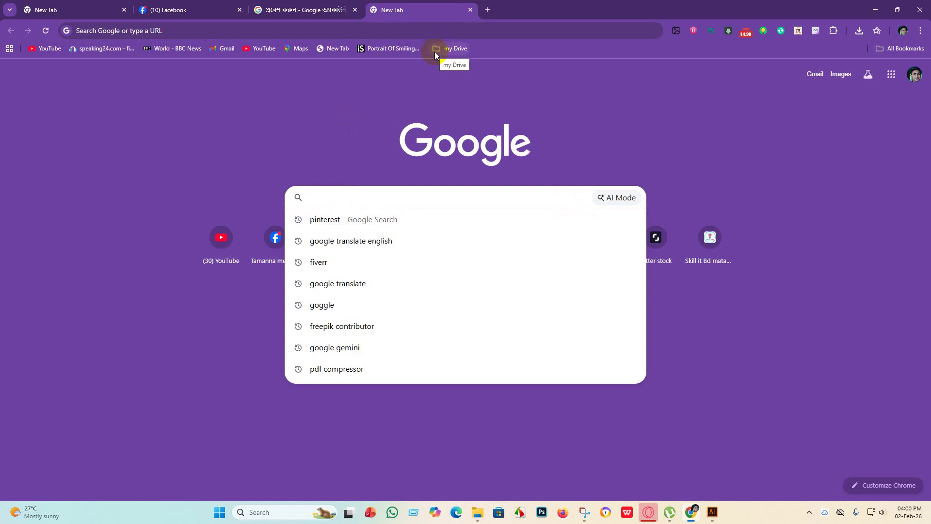
left_click(487, 10)
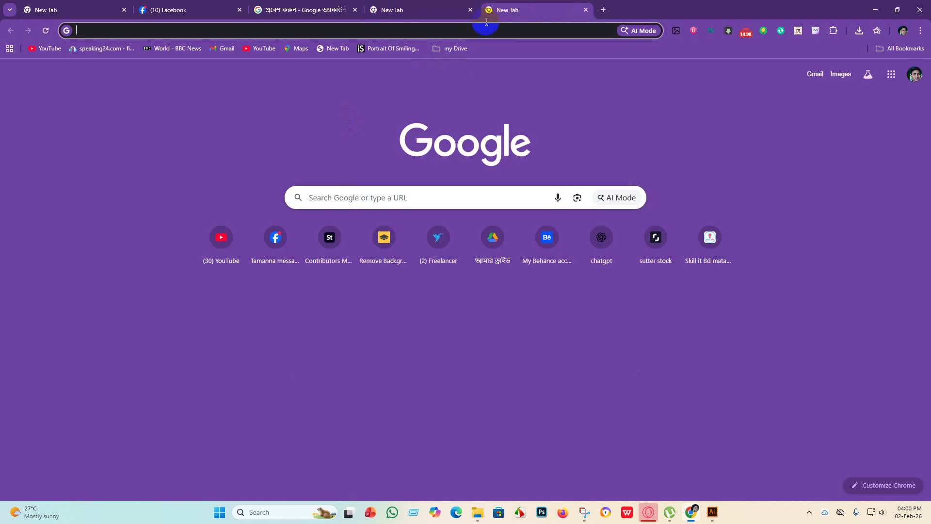
left_click(601, 249)
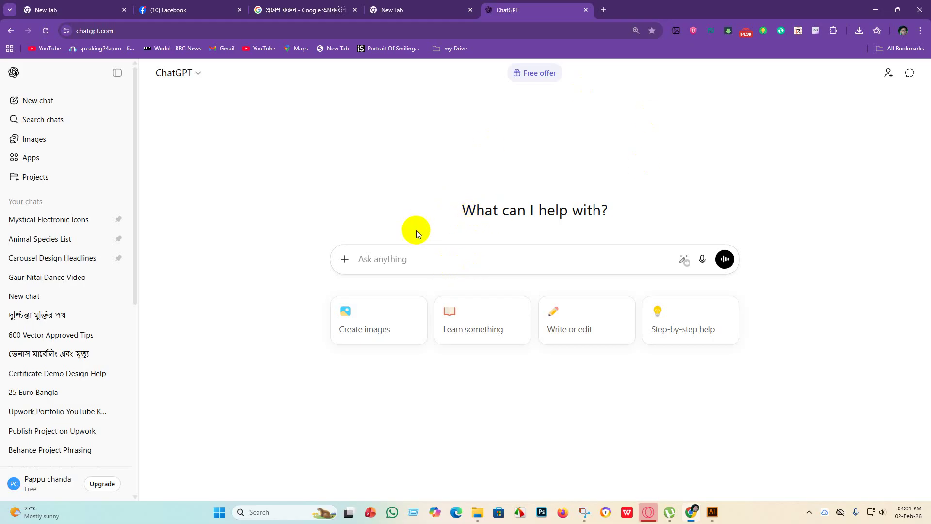
Return to the Whisk sign-in page and continue with the first listed Google account
left_click(298, 13)
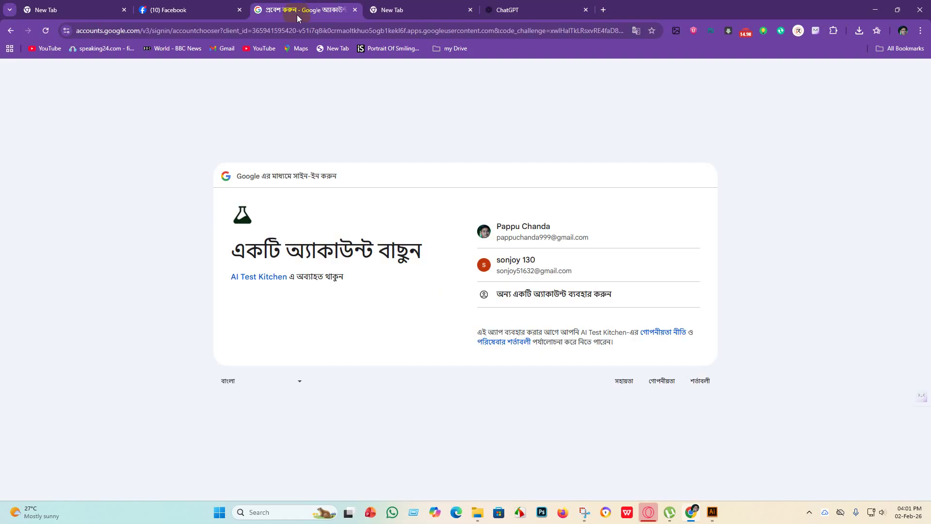
left_click(564, 226)
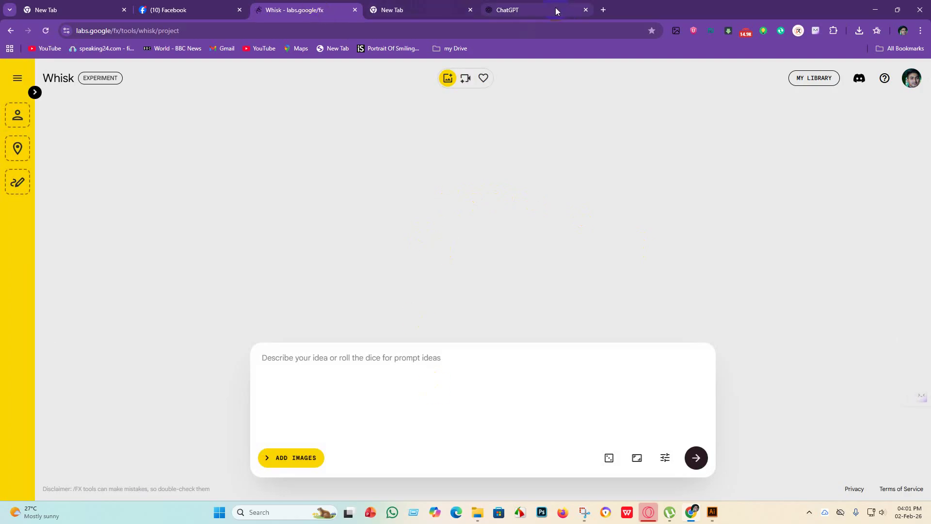
Search Google for "weighing scale" in the empty browser tab
left_click(431, 9)
left_click(319, 197)
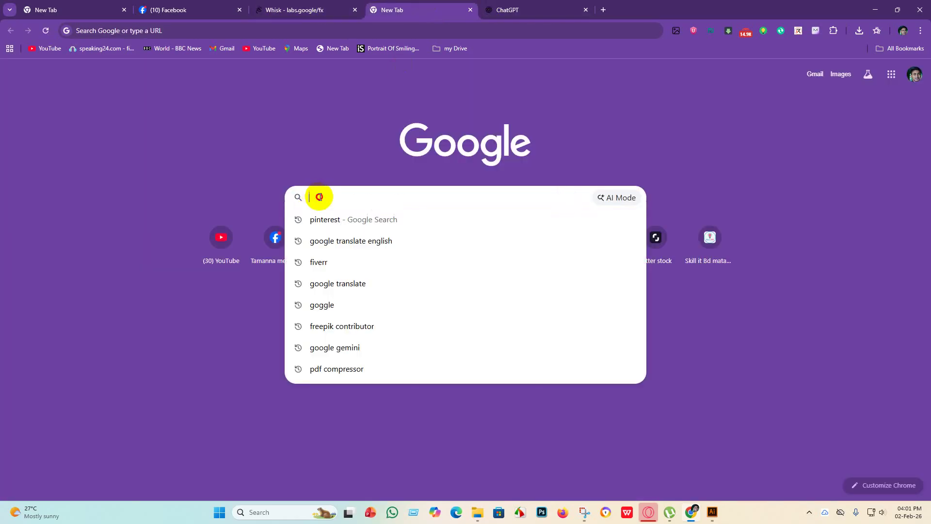
type("w")
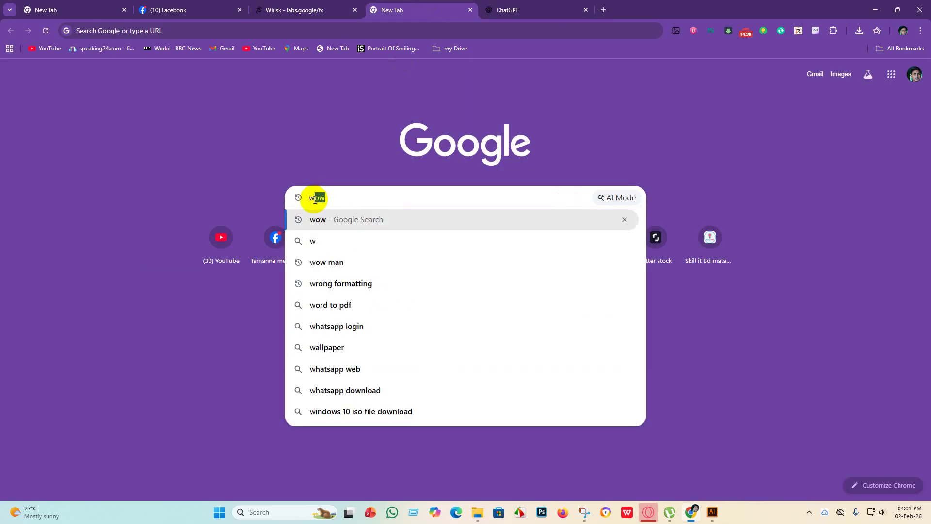
key("BackSpace")
key("BackSpace")
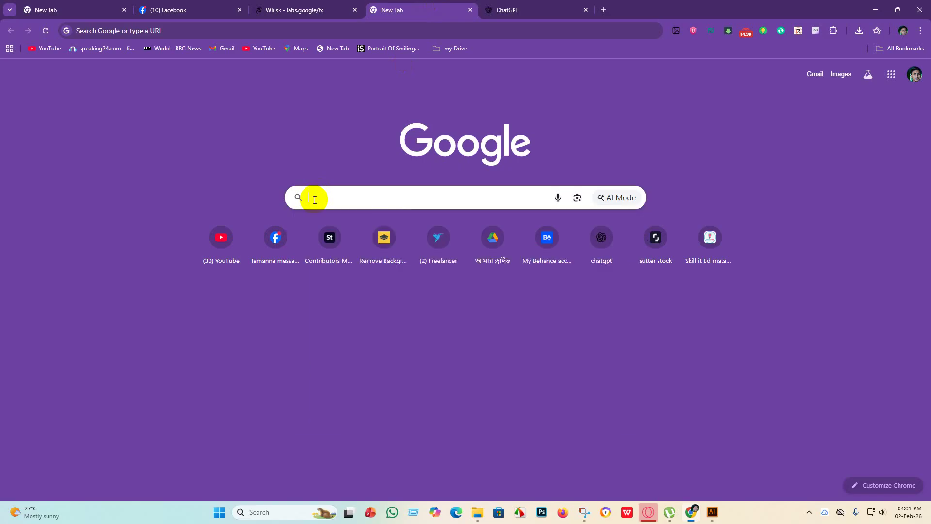
type("wr")
key("BackSpace")
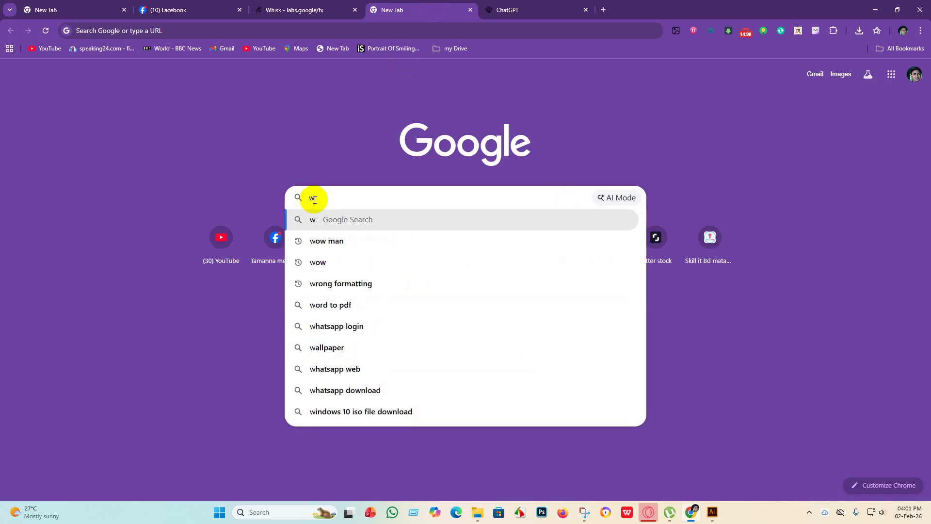
type("e")
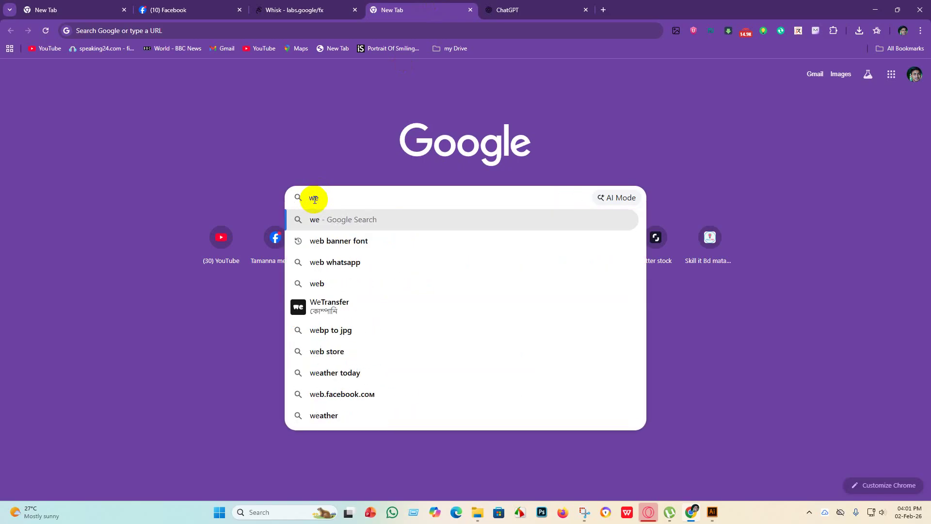
type("ig")
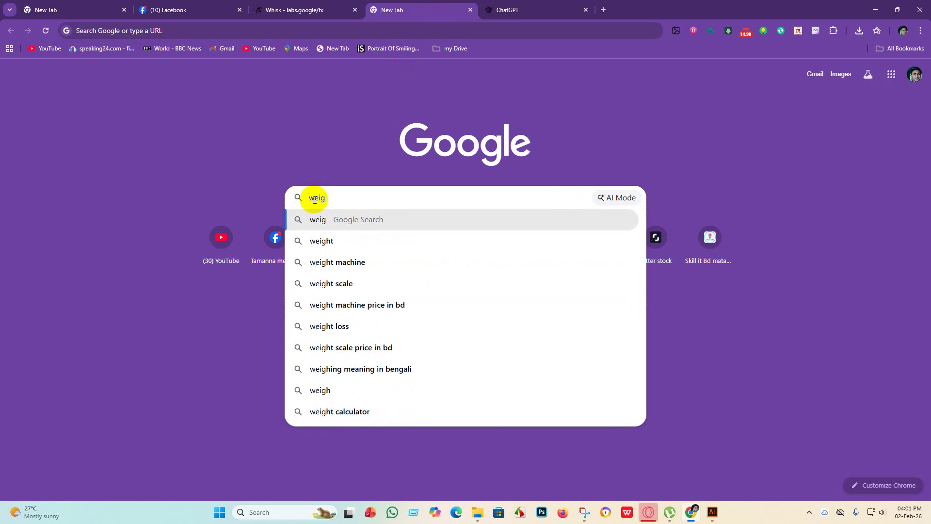
type("hi")
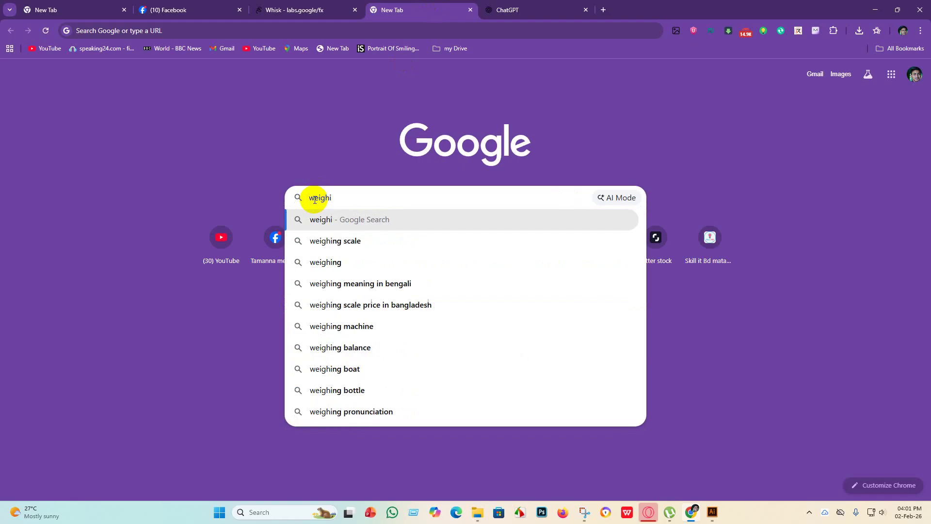
type("ng scale")
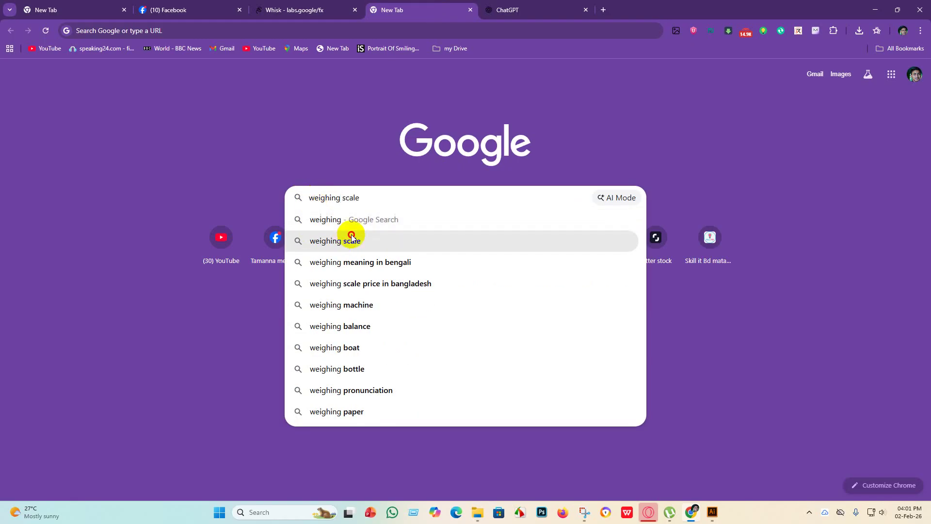
left_click(352, 240)
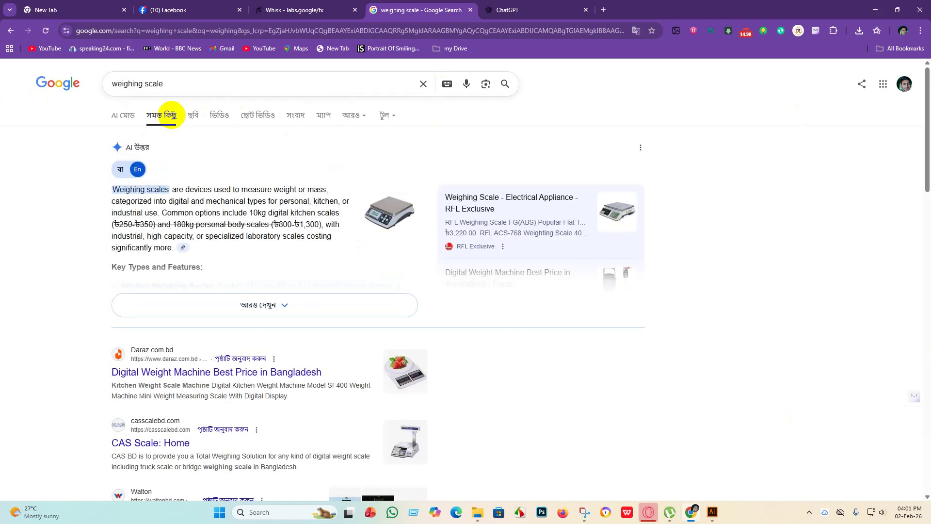
Browse the image results for weighing scales and open the Arlyn Scales picture of a two-pan balance, "The History of Scales"
left_click(190, 115)
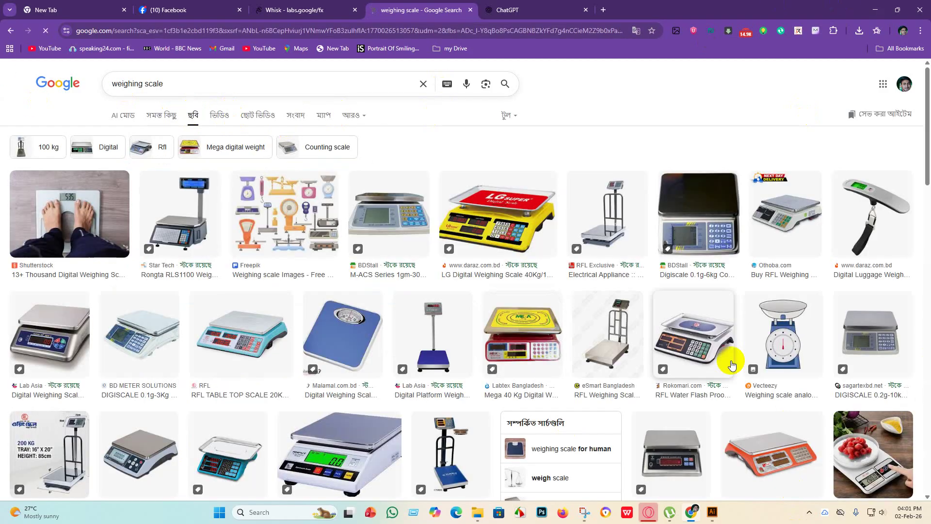
scroll(485, 359, "down", 5)
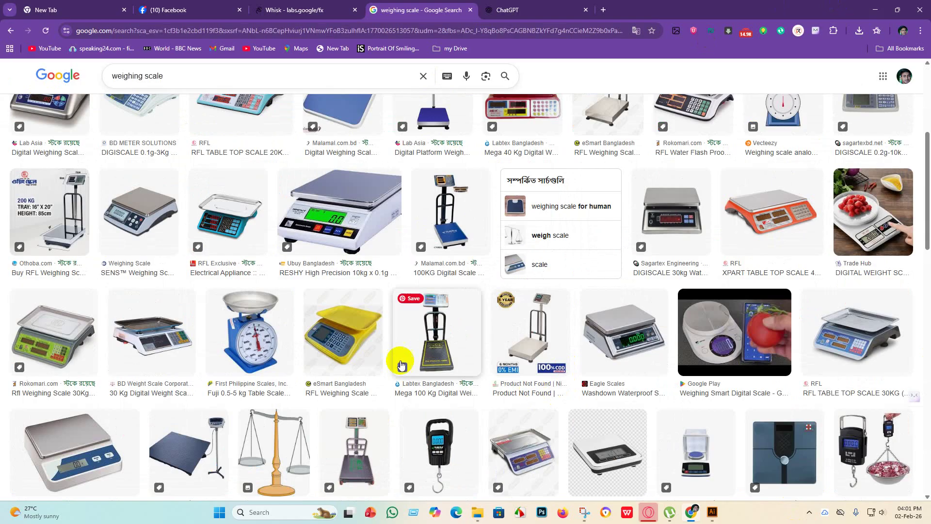
scroll(401, 364, "down", 4)
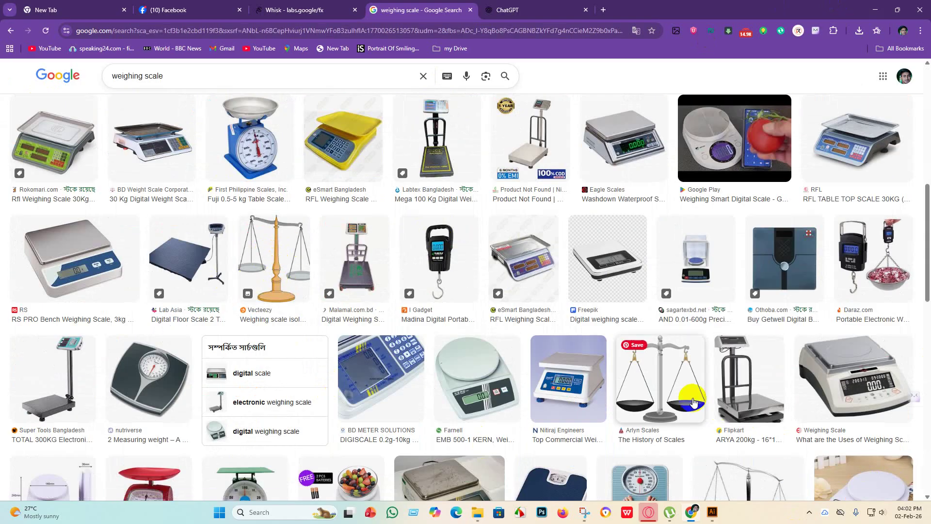
left_click(674, 378)
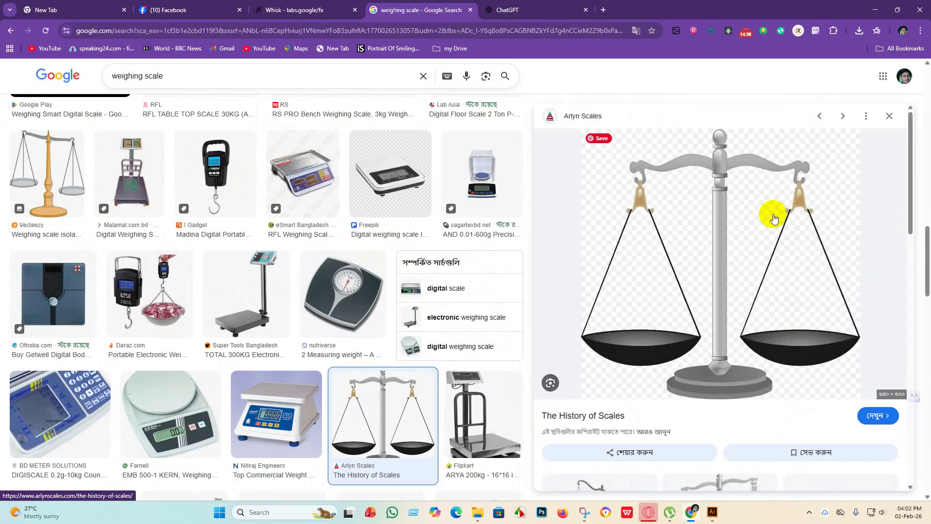
Save the two-pan balance picture as the JPG file triple-beam-balance in the All download folder
right_click(750, 199)
mouse_move(840, 438)
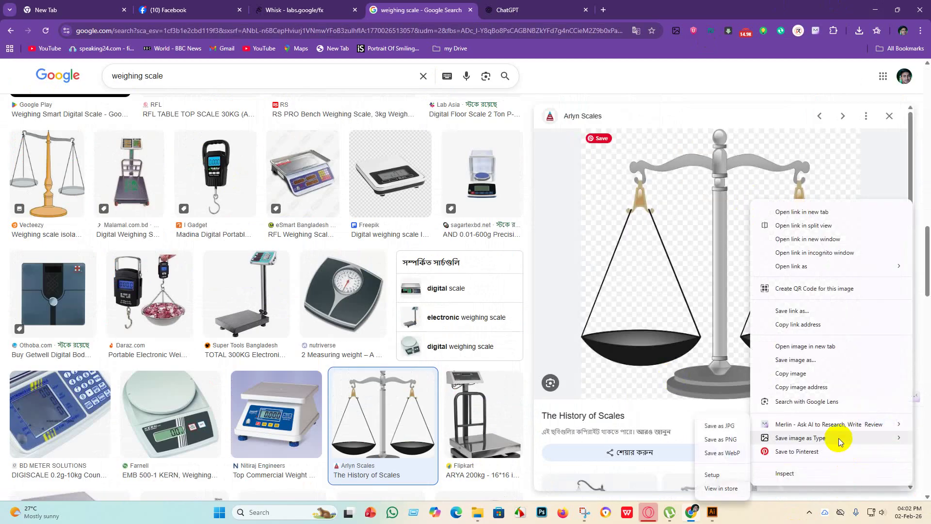
left_click(735, 426)
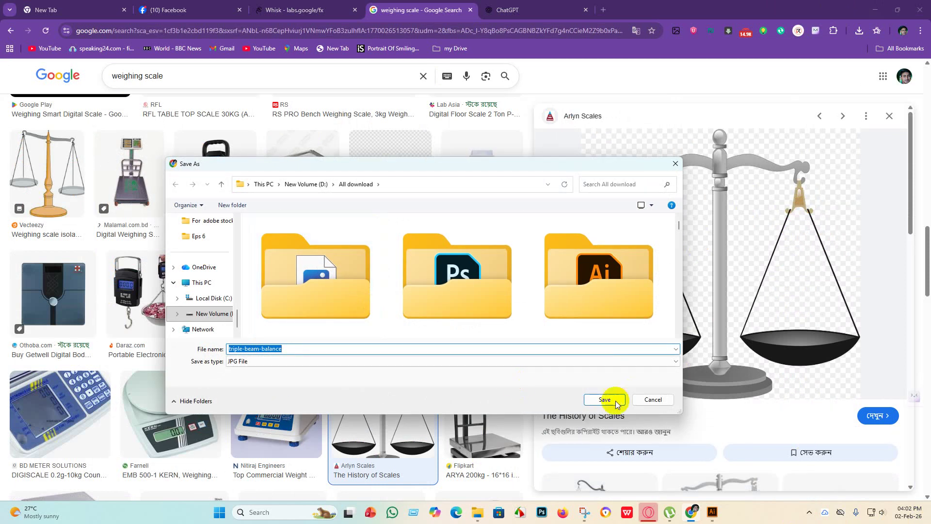
left_click(605, 399)
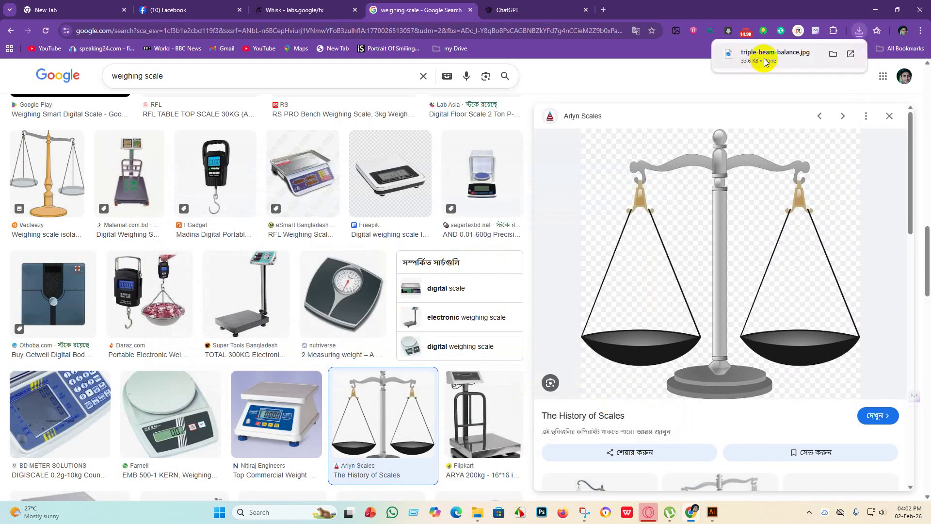
Open the downloaded triple-beam-balance.jpg and add it as the Subject image in the Whisk project
left_click(764, 59)
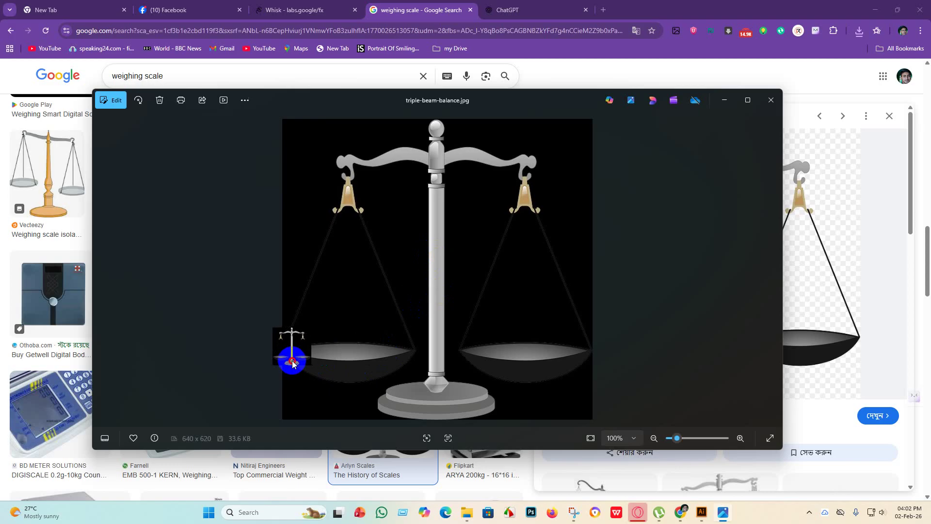
left_click(321, 31)
left_click_drag(321, 31, 281, 469)
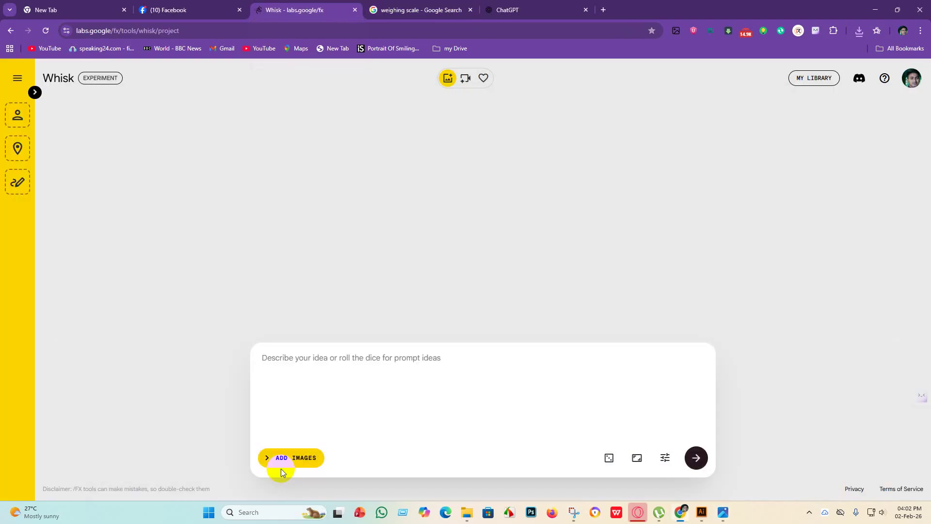
left_click(279, 464)
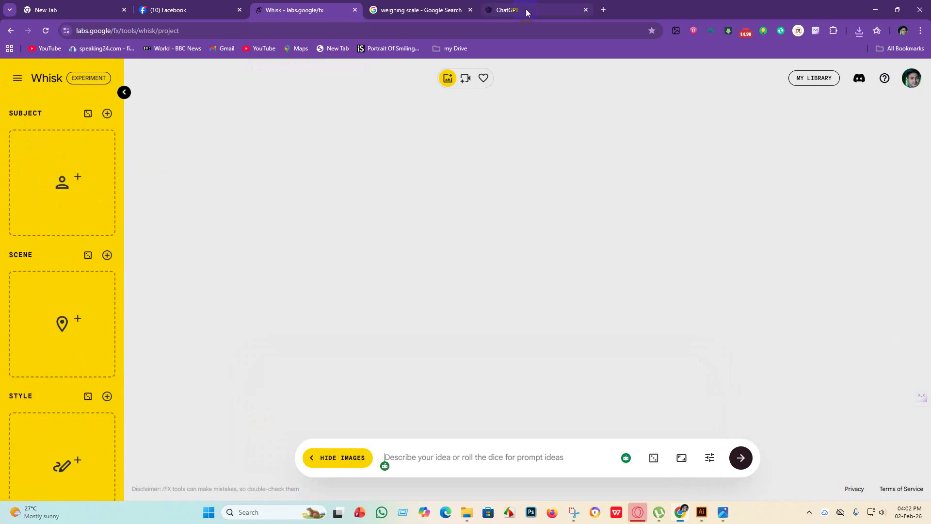
left_click(722, 511)
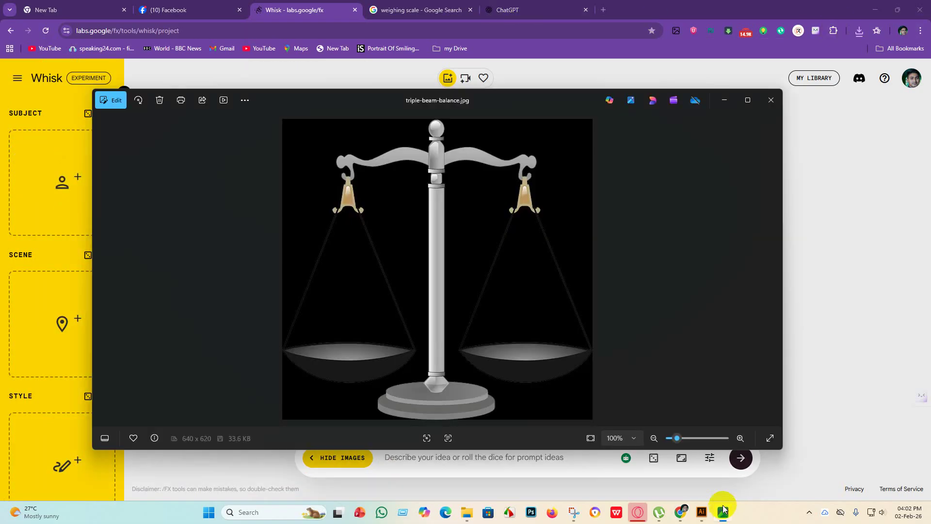
left_click_drag(340, 278, 51, 210)
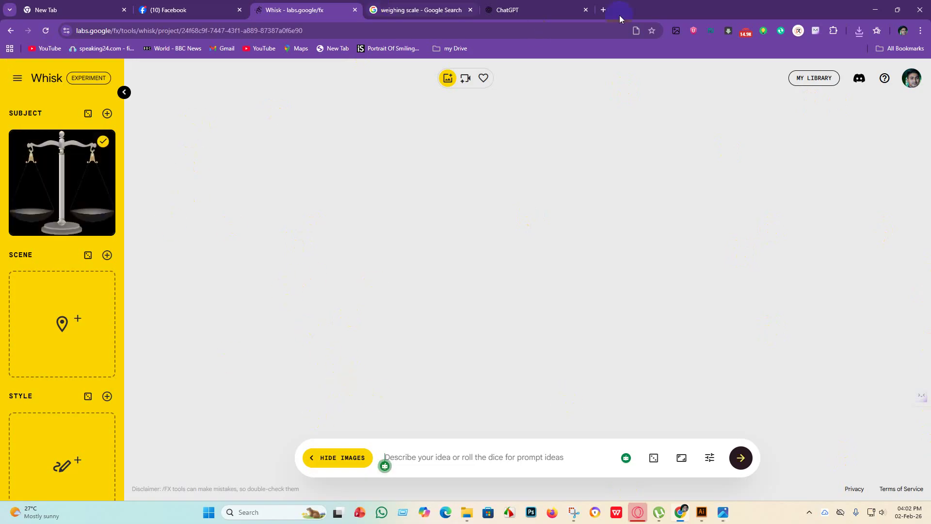
Load DeepSeek in a new tab from the "deepseek ai" folder within the "ai image generator" bookmarks
left_click(603, 9)
left_click(899, 48)
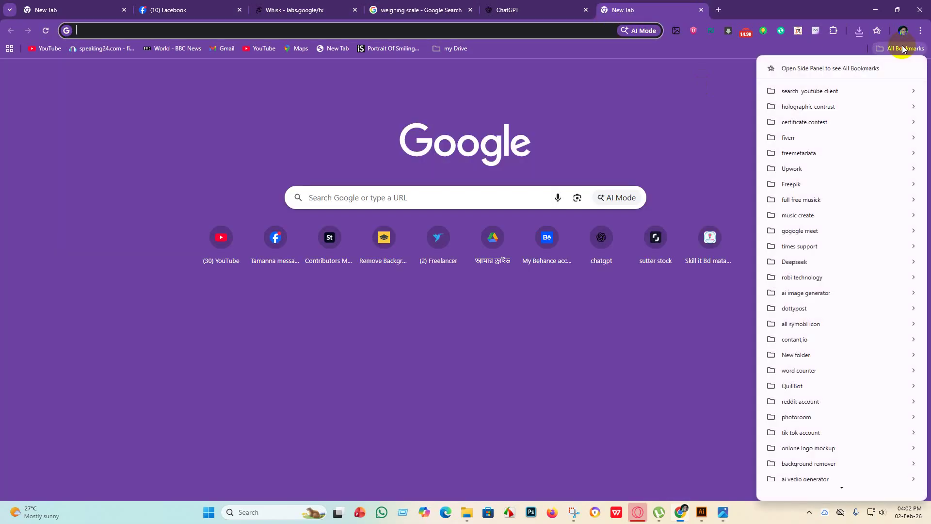
mouse_move(775, 294)
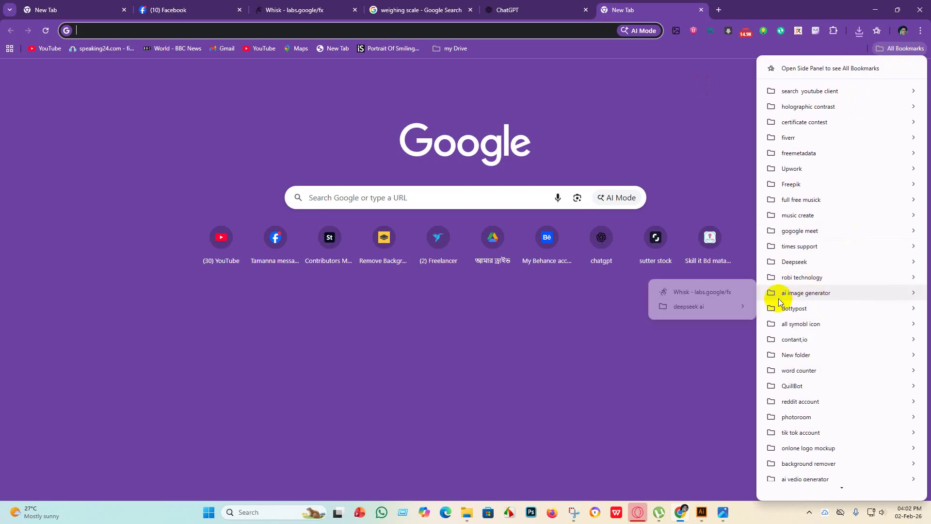
mouse_move(703, 307)
left_click(821, 312)
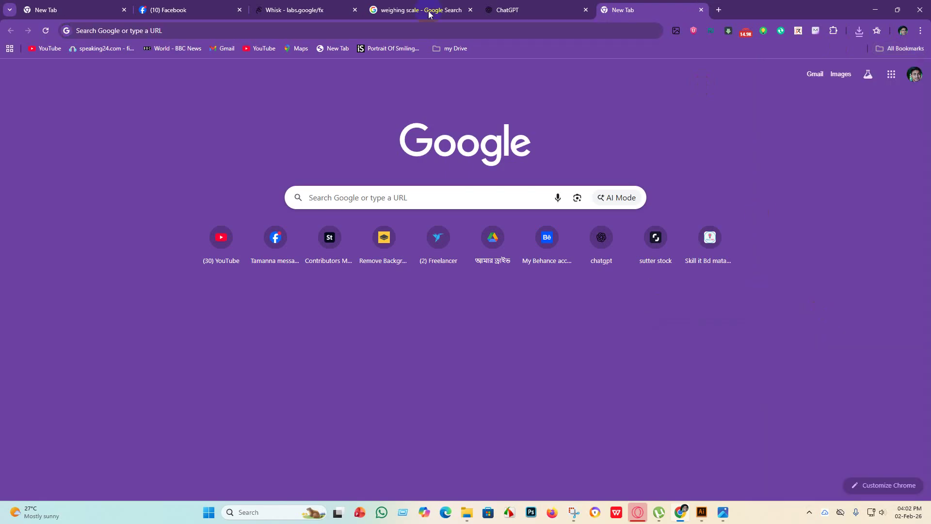
left_click(633, 15)
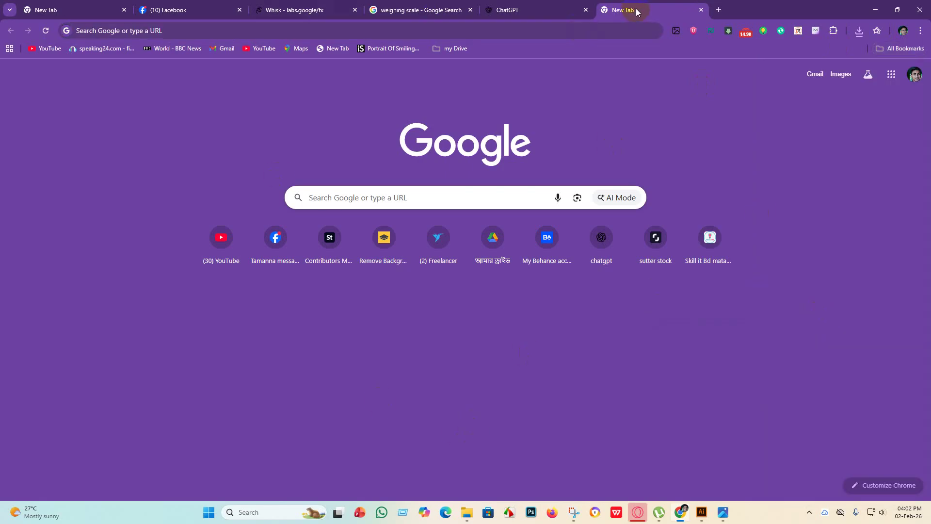
left_click(900, 48)
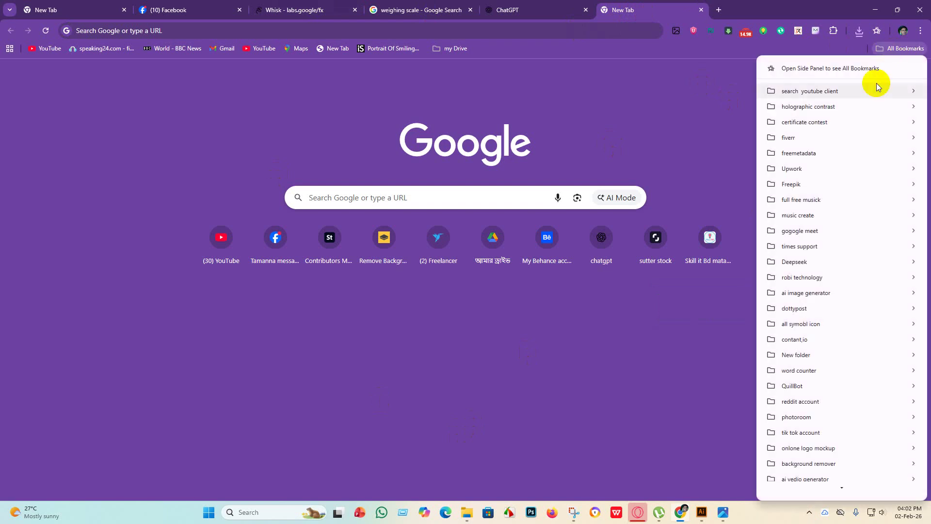
mouse_move(787, 297)
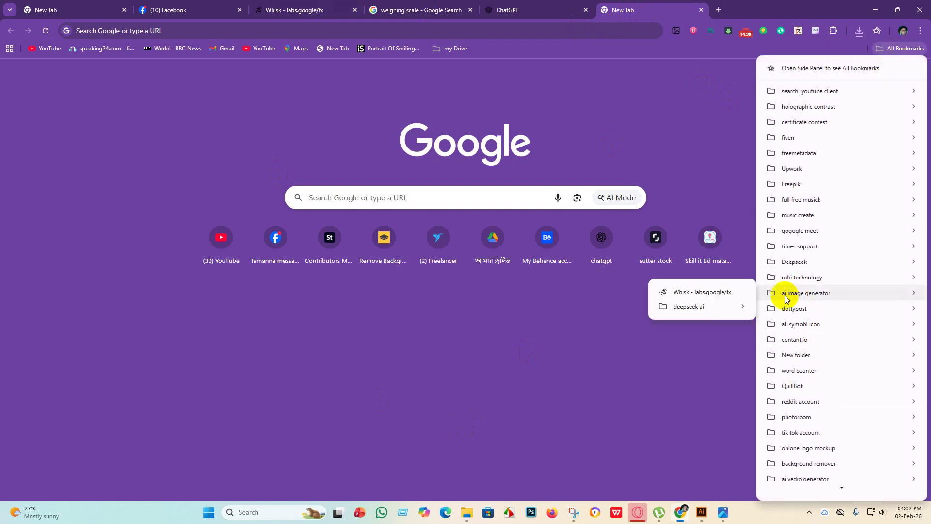
mouse_move(721, 307)
left_click(770, 306)
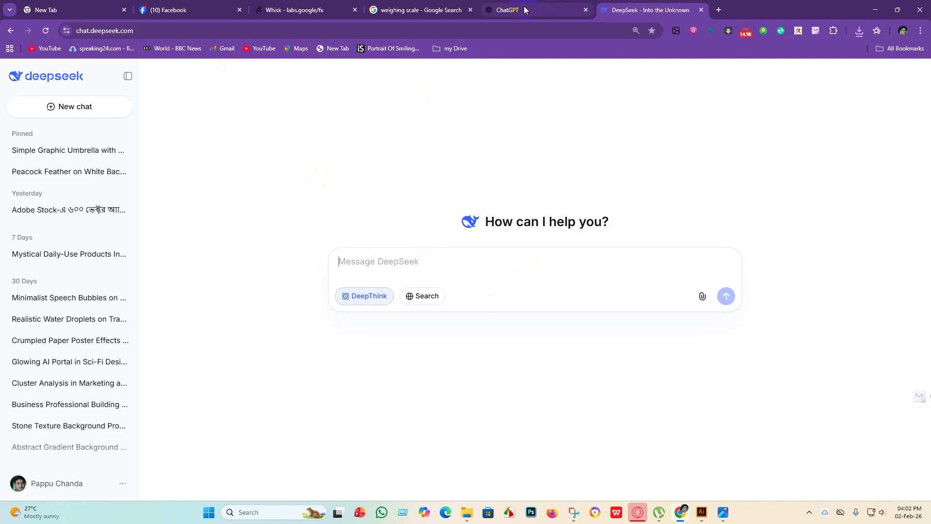
Return to Whisk and open the editable description of the balance scale Subject image
left_click(521, 7)
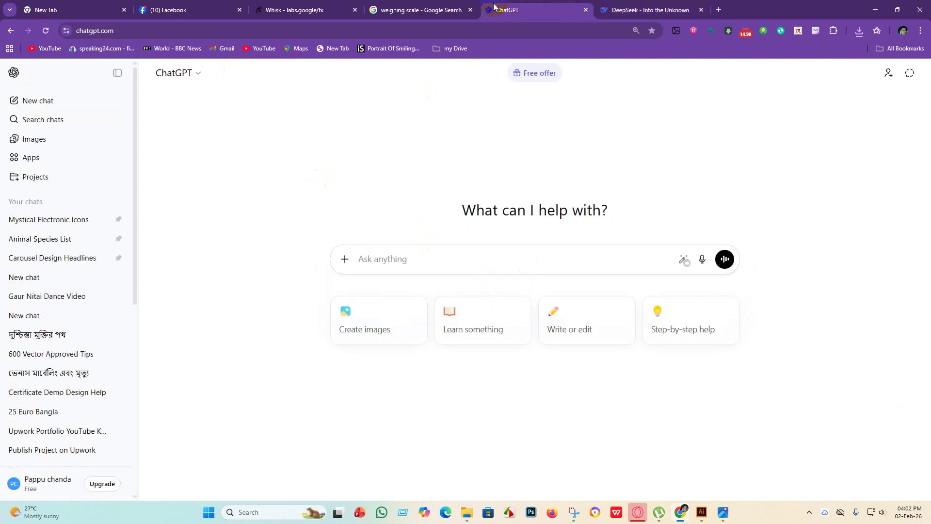
left_click(291, 9)
left_click(79, 188)
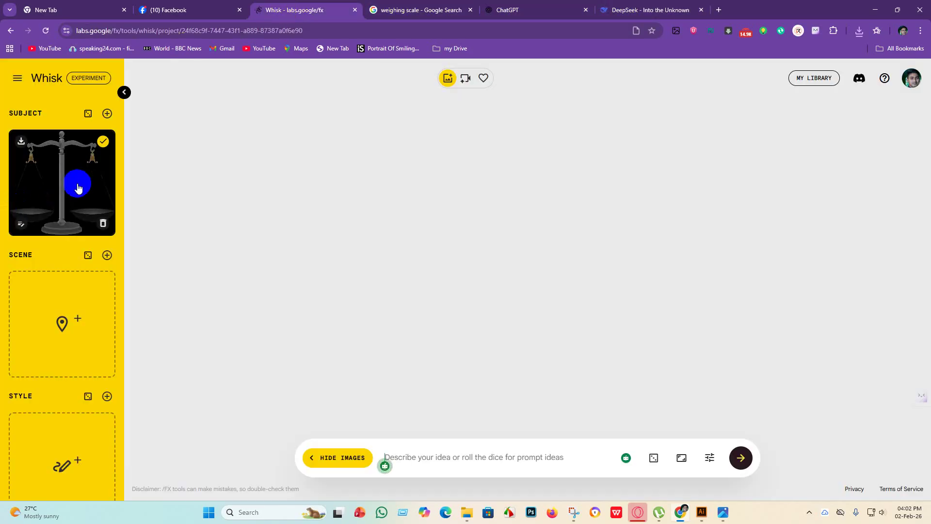
left_click(21, 224)
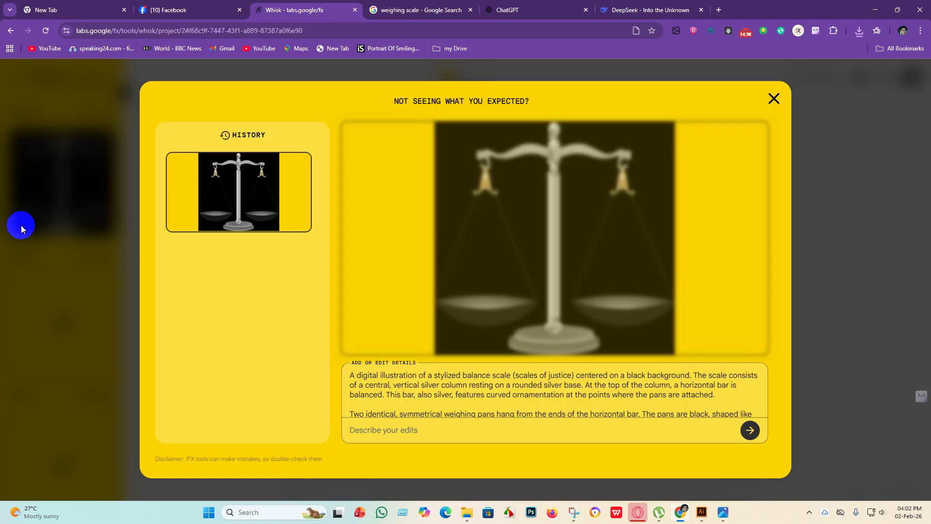
scroll(410, 379, "down", 2)
scroll(422, 383, "up", 2)
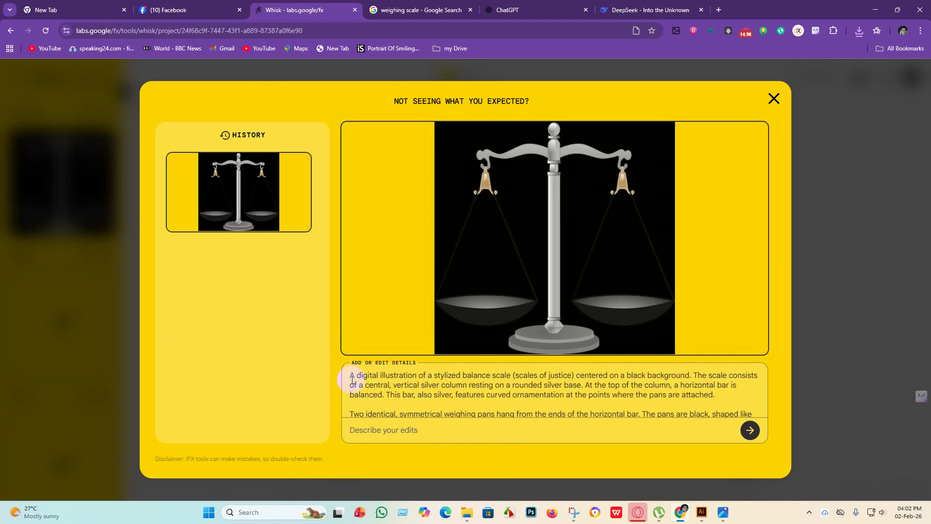
Copy the full balance scale description from Whisk and paste it into the DeepSeek message
left_click_drag(352, 377, 538, 423)
key("ctrl+c")
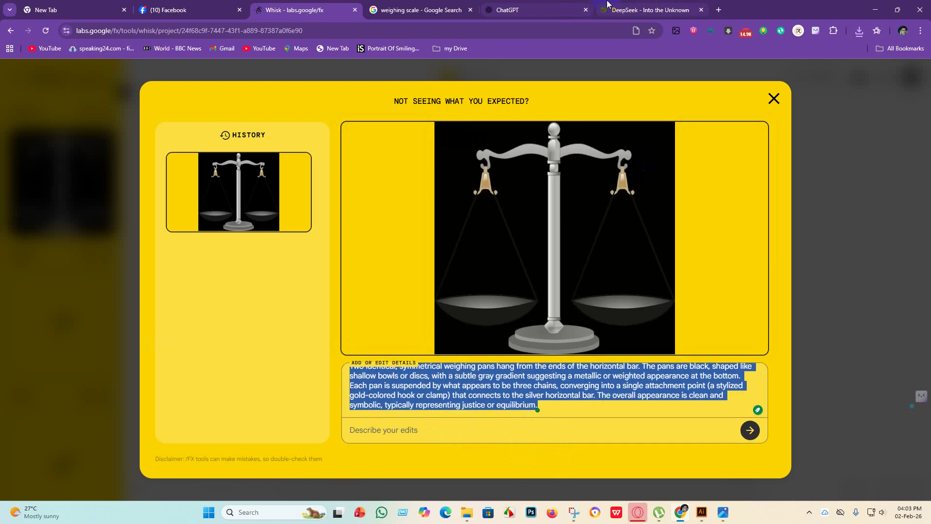
left_click(607, 3)
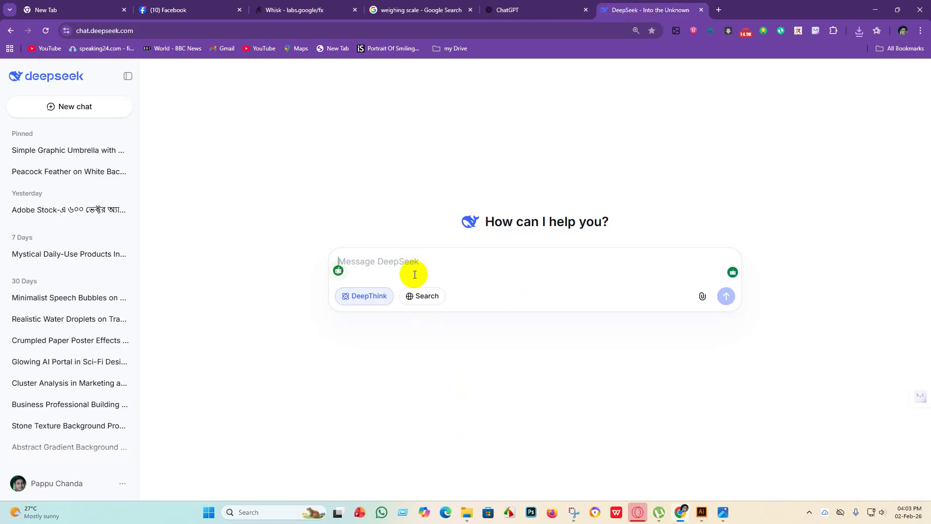
key("ctrl+v")
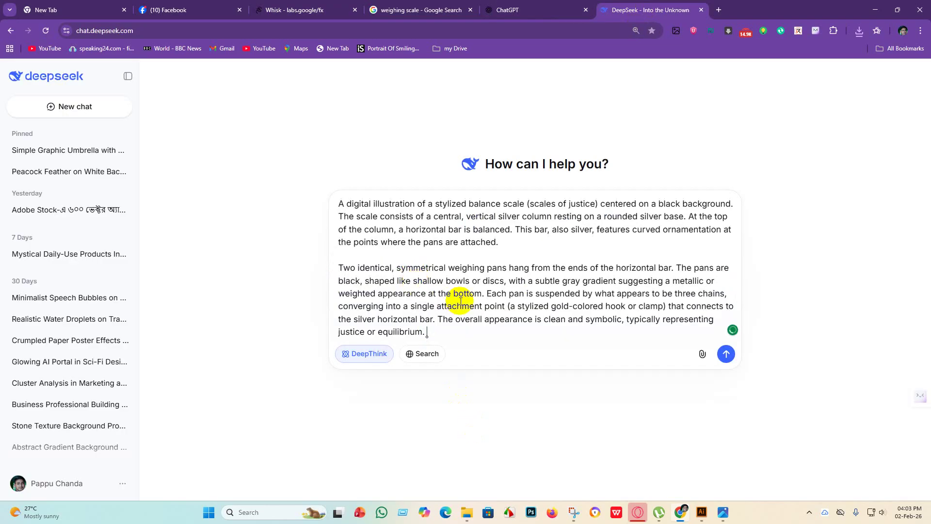
Add "now make prompt for Shelottee type with a white background" after the scale description and send the message to DeepSeek
type("nop")
type("w mak")
type("e prompt for")
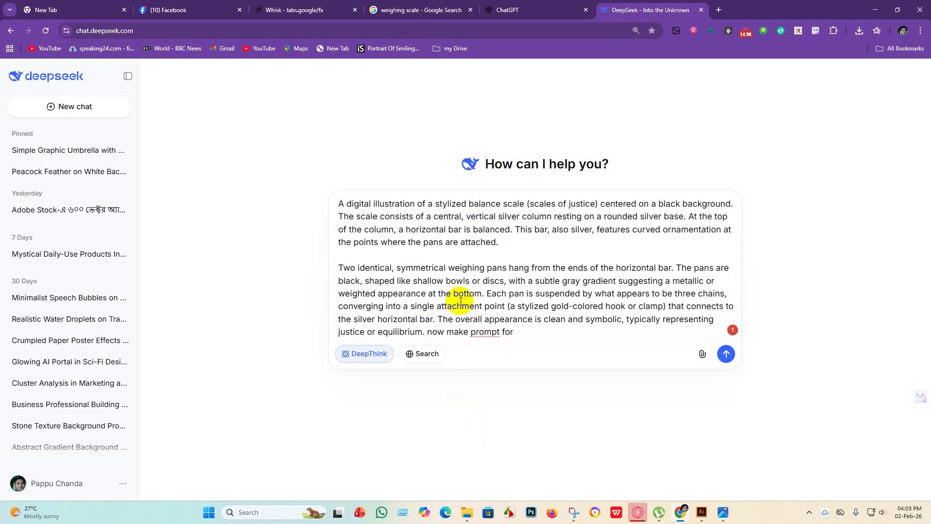
type("shelottee")
mouse_move(535, 332)
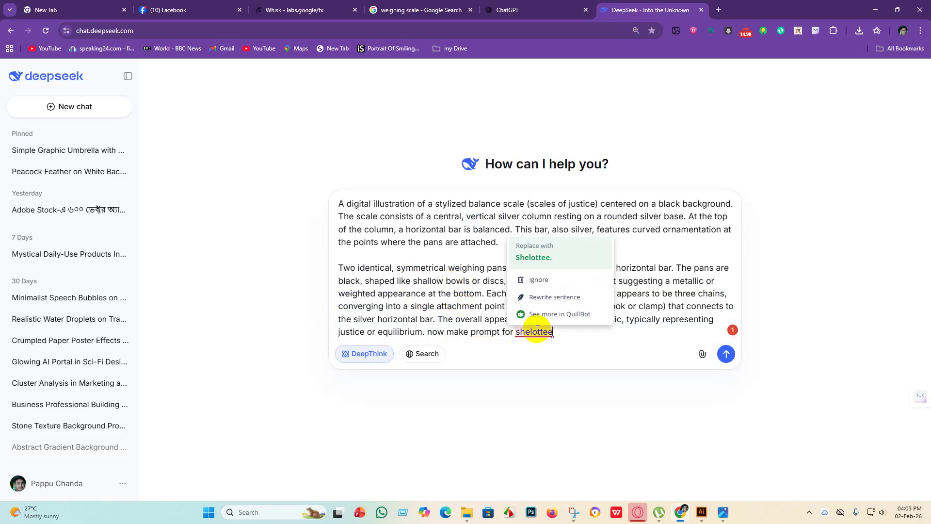
left_click(543, 262)
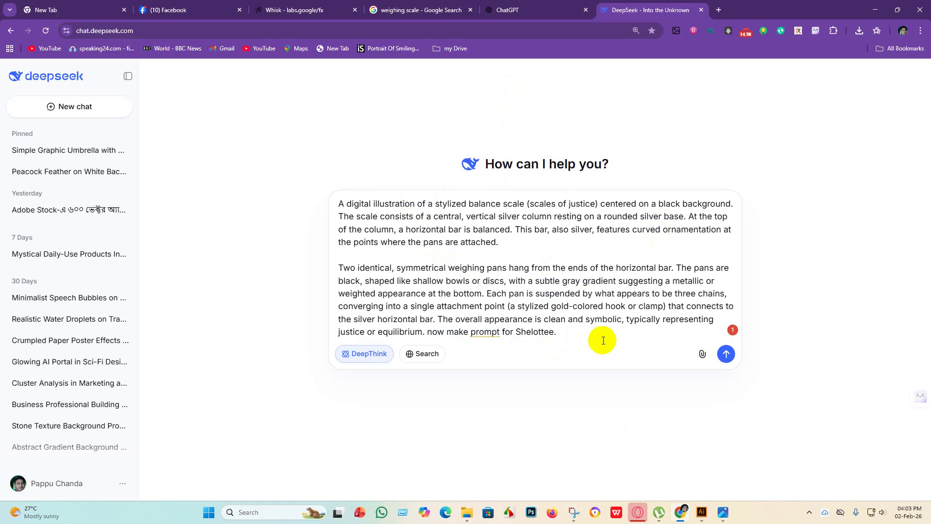
key("BackSpace")
type("type with a white background")
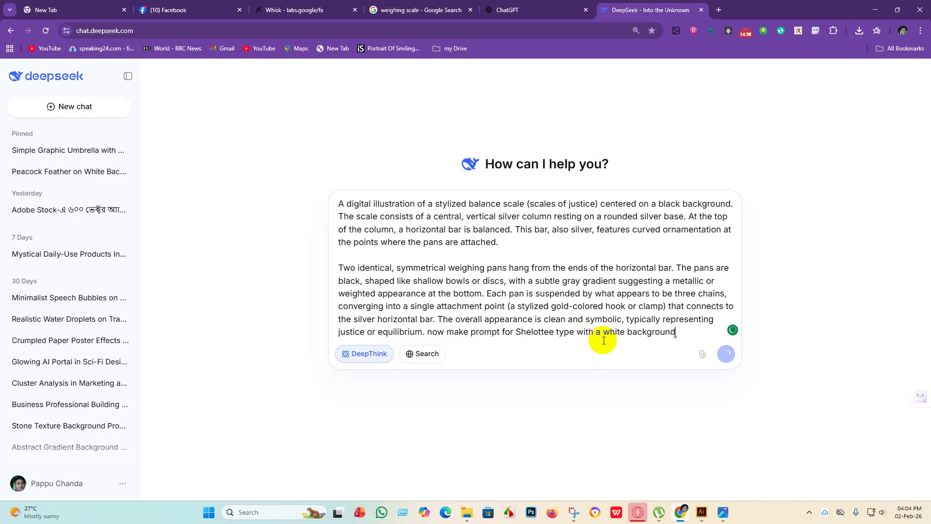
key("Return")
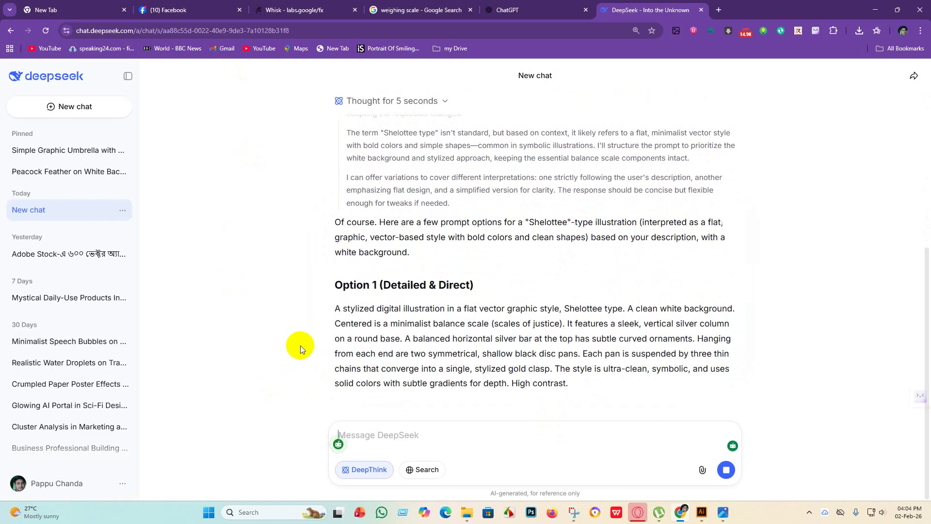
Copy DeepSeek's Option 1 (Detailed & Direct) prompt into the Whisk prompt and generate the balance scale images
left_click_drag(327, 241, 532, 253)
scroll(284, 301, "up", 1)
left_click_drag(334, 289, 593, 367)
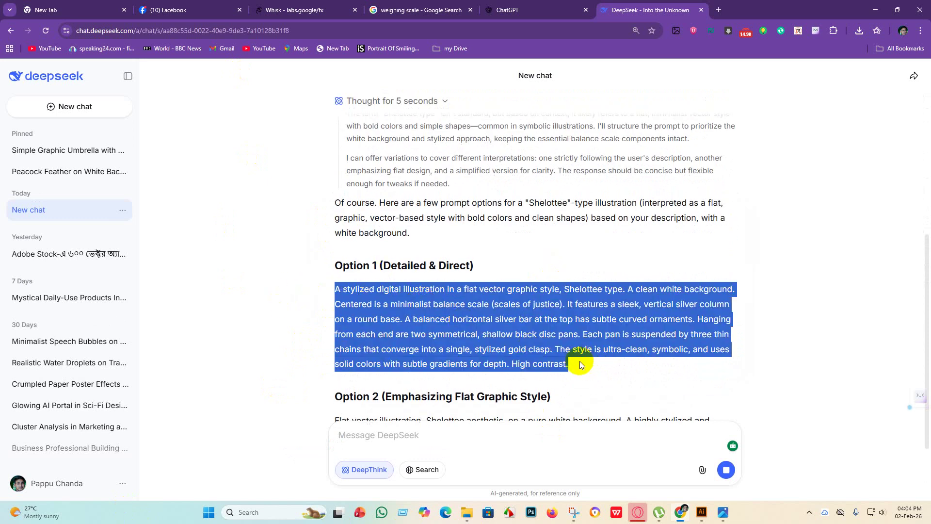
left_click(527, 5)
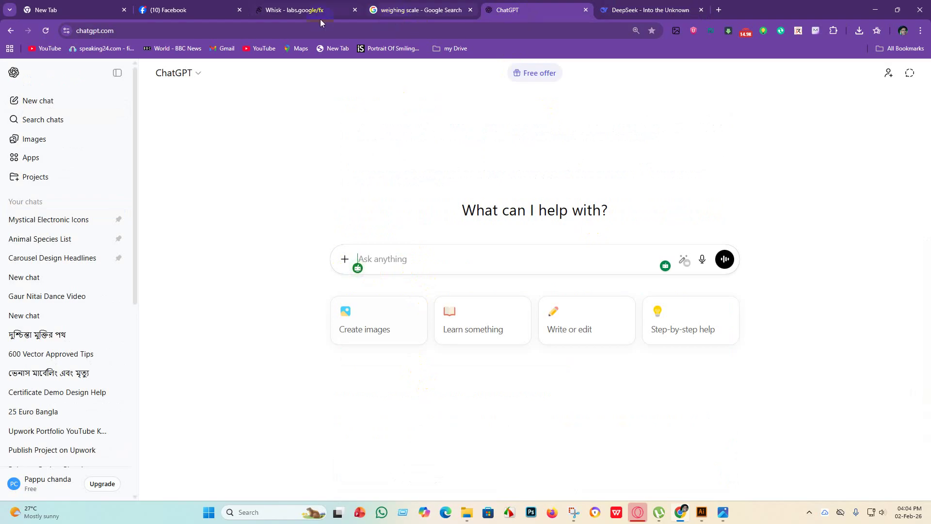
left_click(301, 9)
left_click(763, 91)
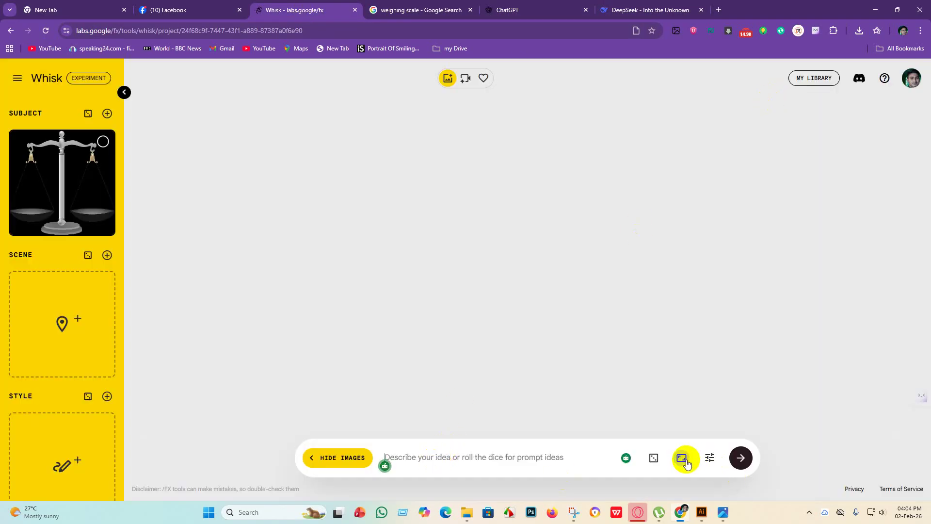
left_click(684, 460)
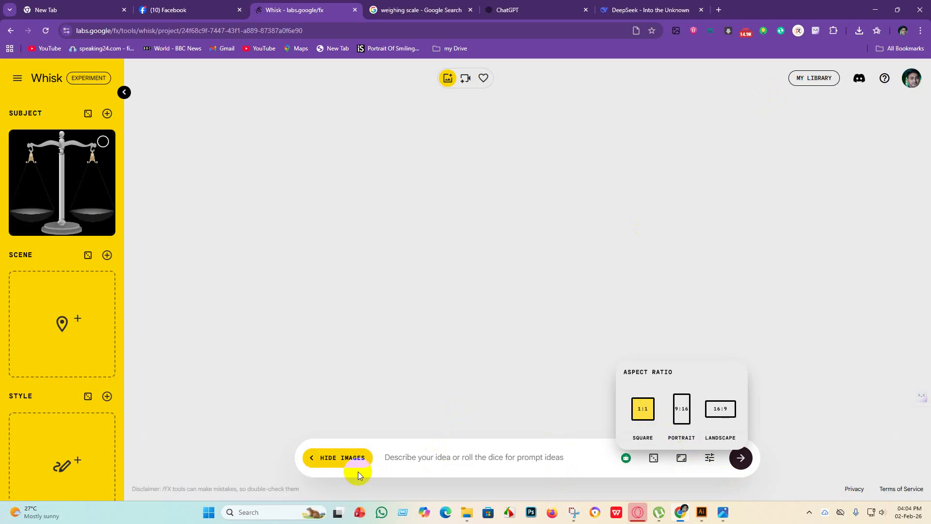
left_click(411, 456)
type("A stylized digital illustration in a flat vector graphic style, Uncluttered type. A clean white background. Centered is a minimalist balance scale (scales of justice). It features a sleek, vertical silver column on a round base. A balanced horizontal silver bar at the top has subtle curved ornaments. Hanging from each end are two symmetrical, shallow black disc pans. Each pan is suspended by three thin chains that converge into a single, stylized gold clasp. The style is ultra-clean, symbolic, and uses solid colors with subtle gradients for depth. High contrast.")
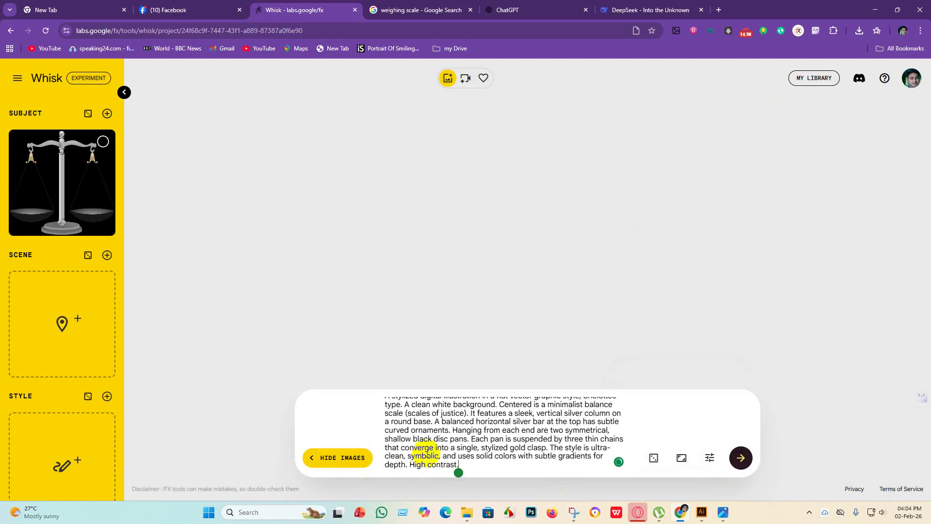
left_click(740, 459)
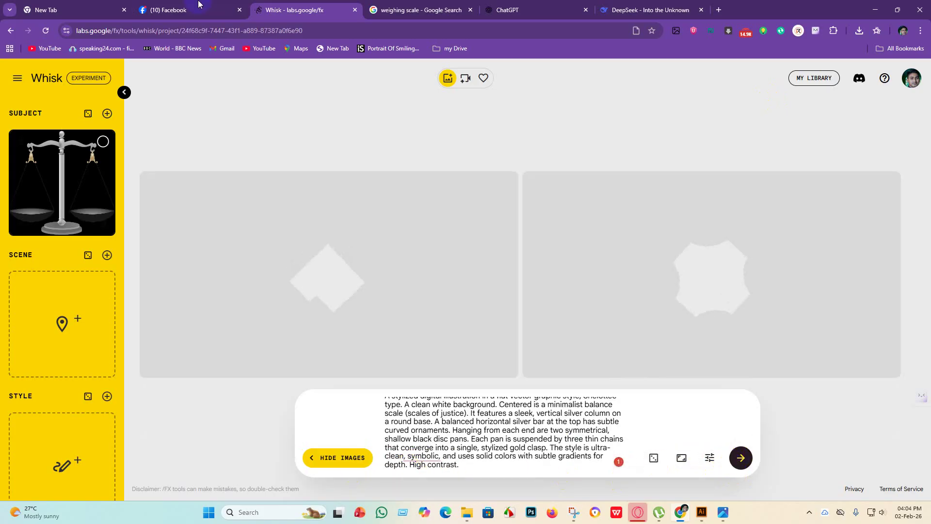
Return to DeepSeek and select the Option 2 (Emphasizing Flat Graphic Style) prompt text
left_click(650, 10)
scroll(456, 208, "down", 6)
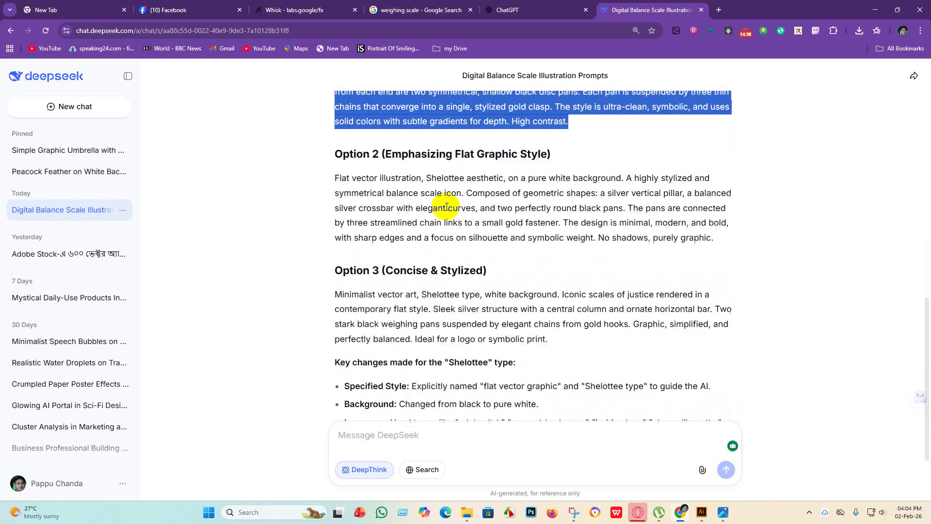
left_click_drag(330, 186, 741, 250)
left_click(444, 273)
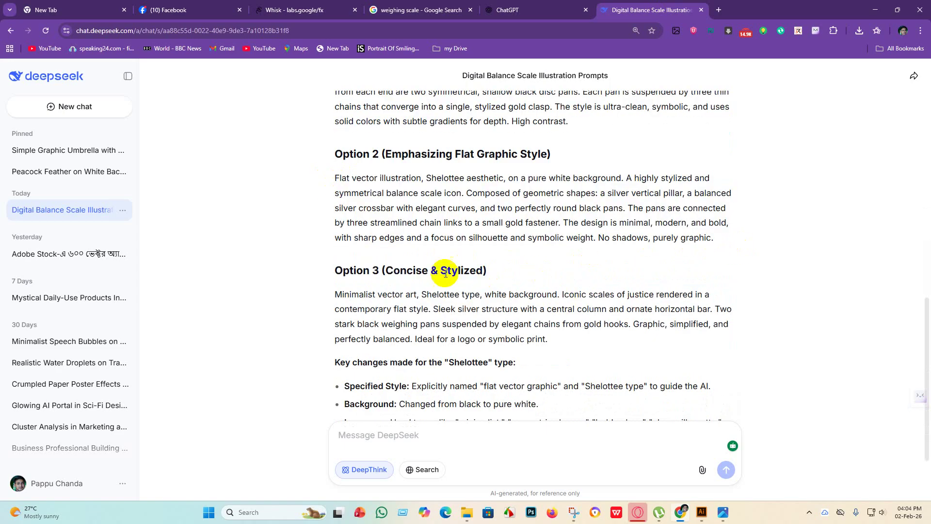
left_click_drag(328, 177, 741, 252)
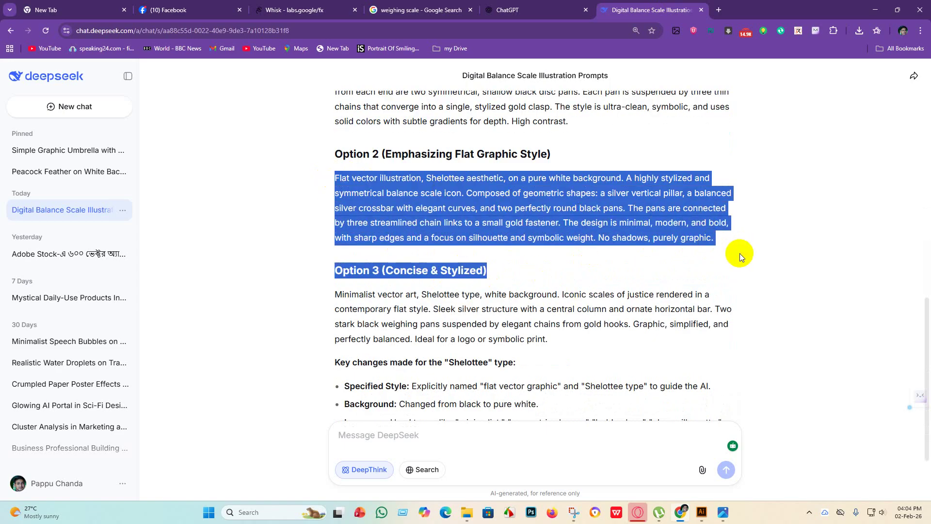
Close the ChatGPT tab and the weighing scale Google Search tab
left_click(504, 10)
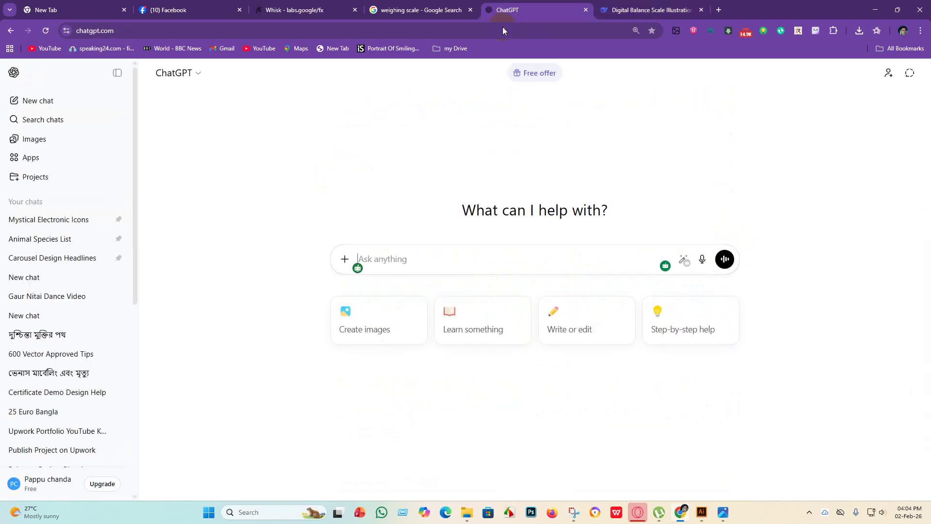
left_click(586, 10)
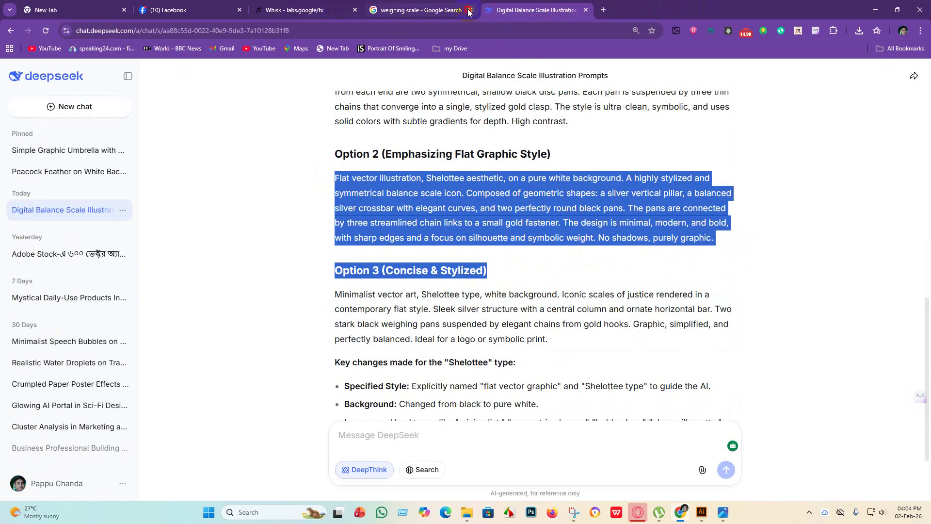
left_click(469, 10)
Return to Whisk and apply the suggested correction "and symbolic" in the prompt
left_click(306, 9)
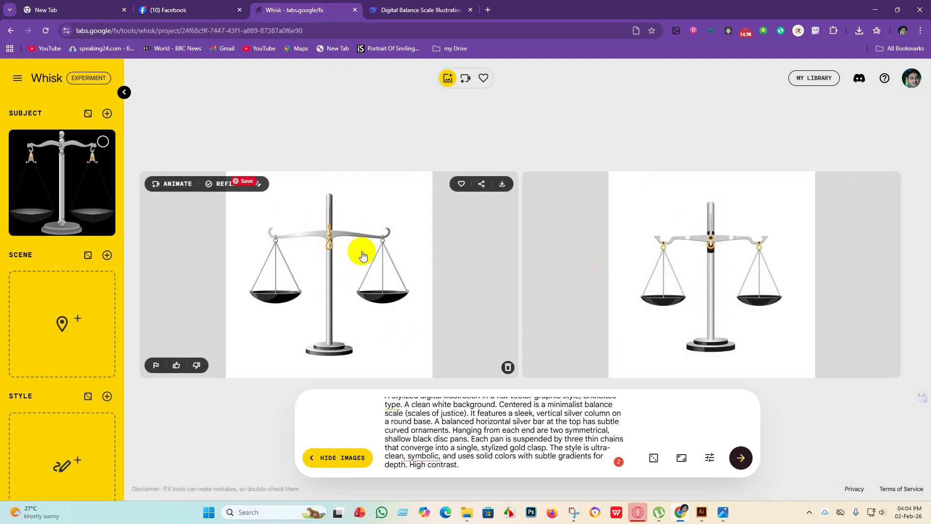
left_click(424, 459)
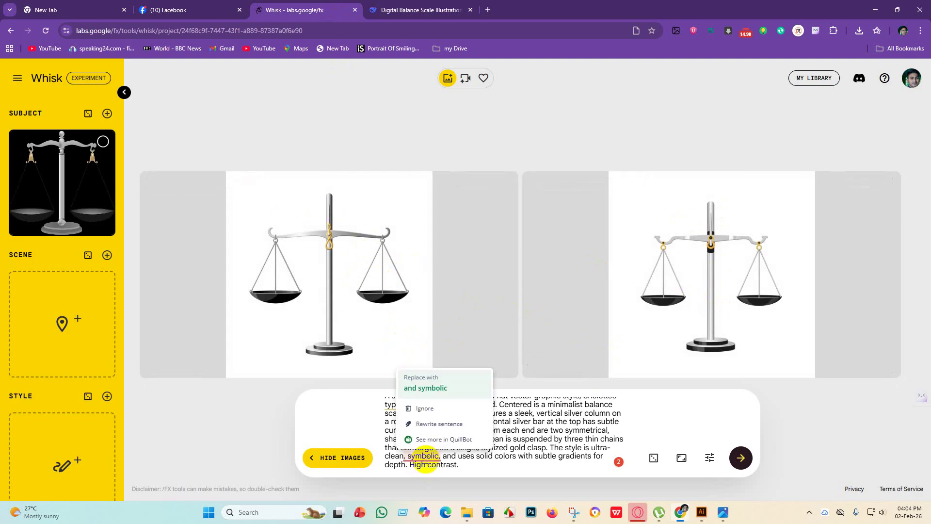
left_click(425, 388)
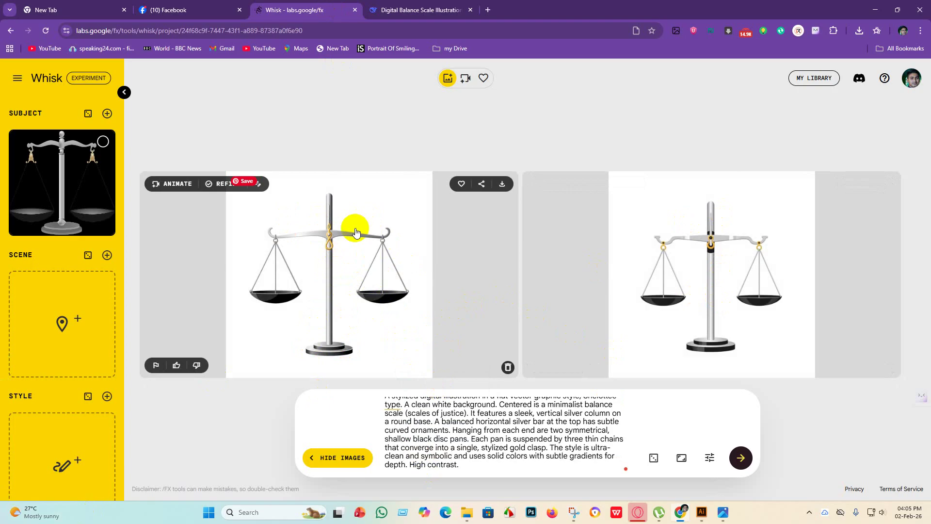
Save the first generated scale image as JPG "Untitled (6)" in the daily product vactor > part 3 folder, with the file type set to All Files
right_click(356, 232)
mouse_move(438, 319)
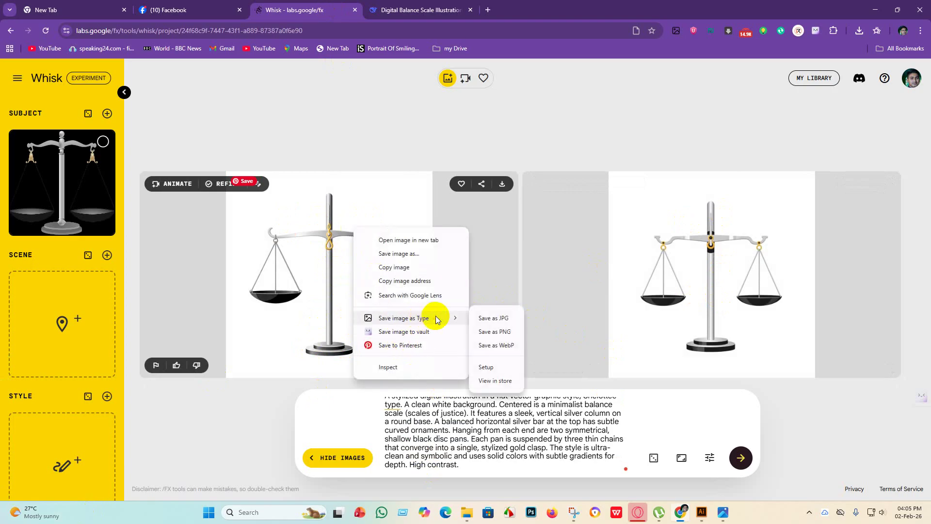
left_click(497, 318)
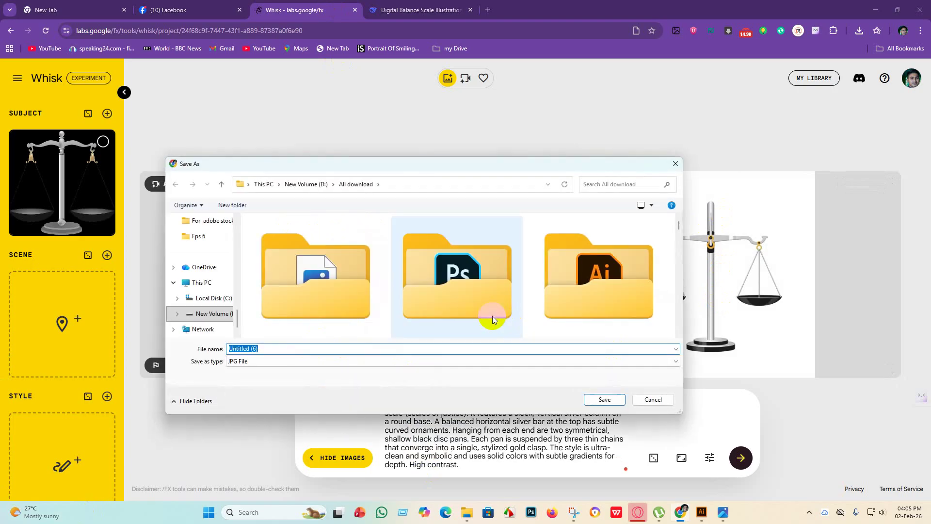
scroll(225, 246, "up", 2)
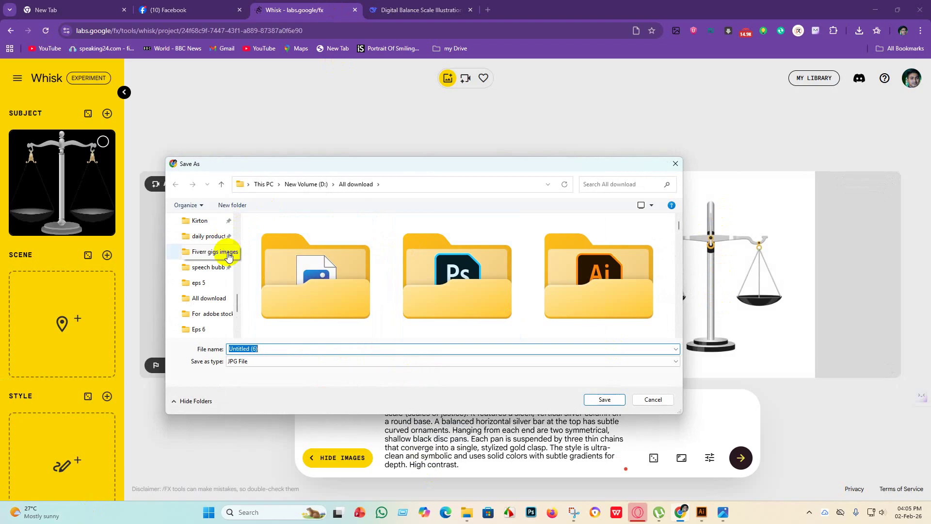
left_click(213, 238)
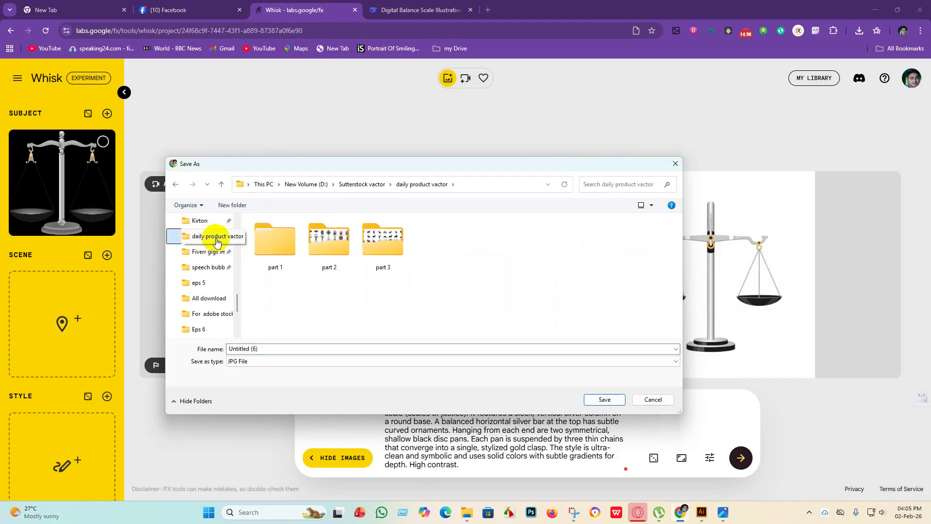
double_click(377, 243)
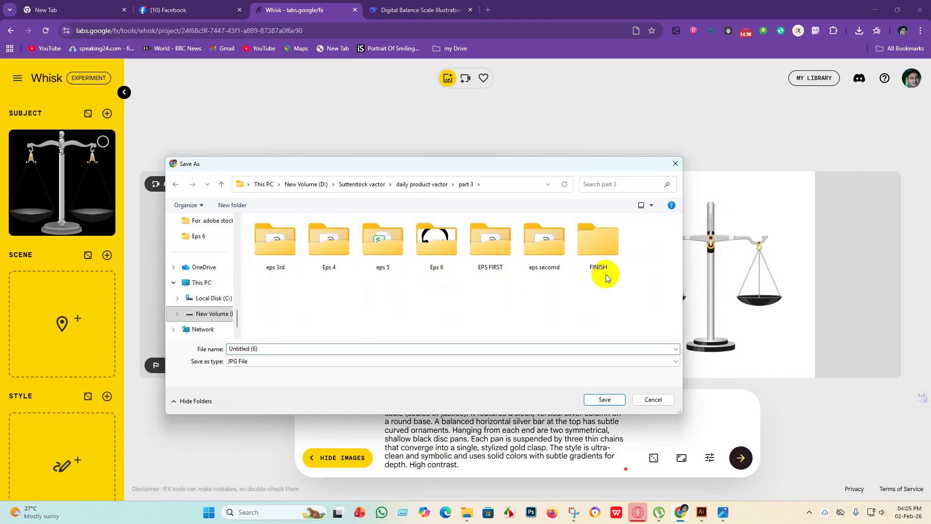
left_click(668, 365)
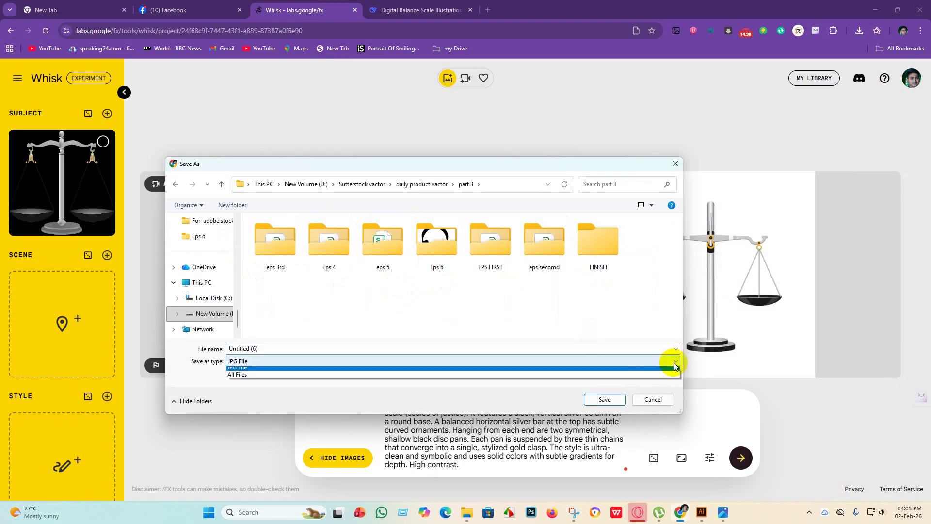
left_click(305, 380)
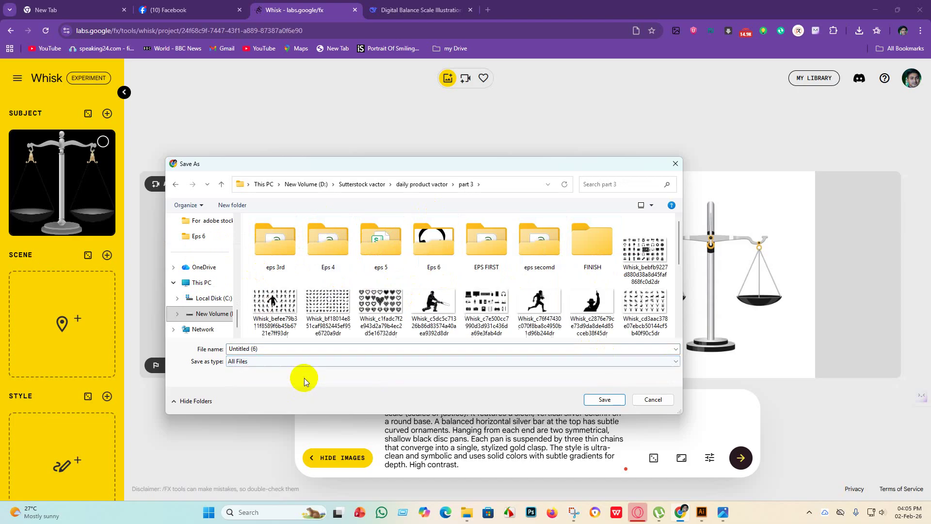
left_click(604, 399)
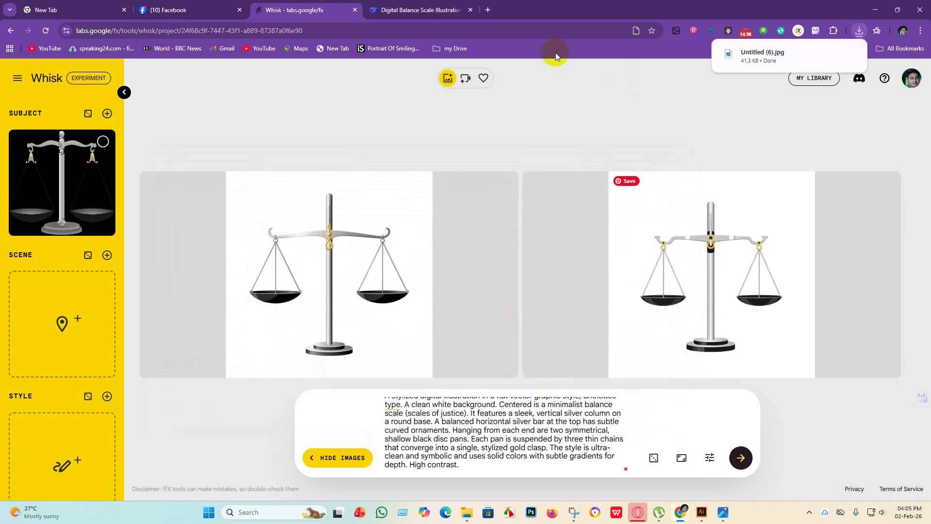
Switch to DeepSeek and send the follow-up request "with black path and shape"
left_click(434, 4)
scroll(412, 381, "down", 2)
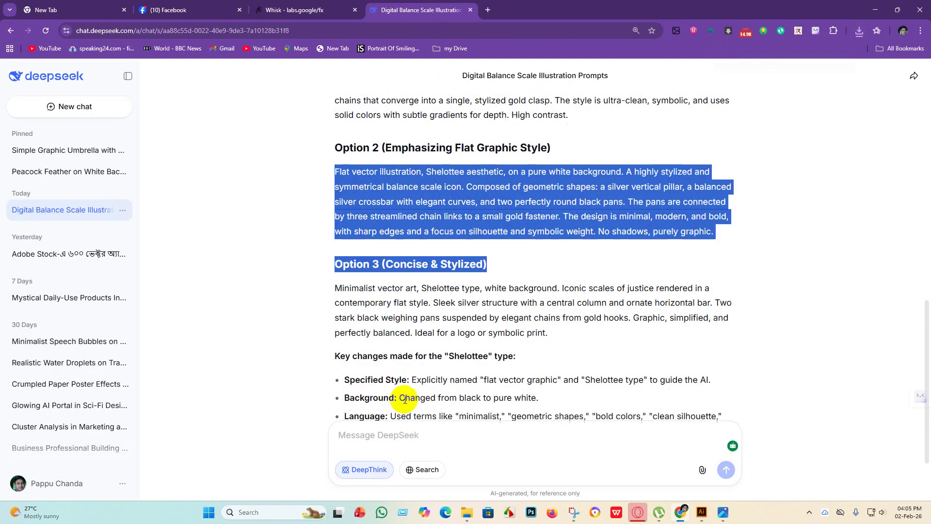
left_click(385, 436)
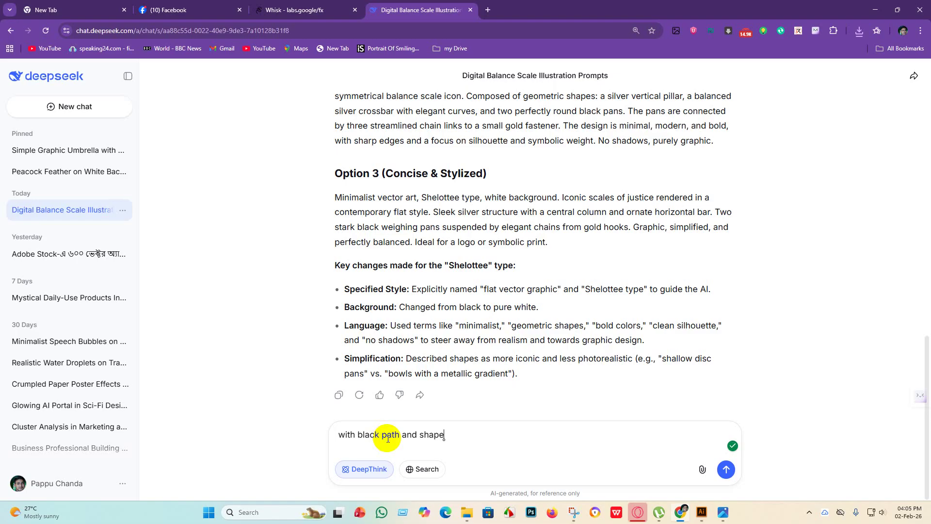
key("Return")
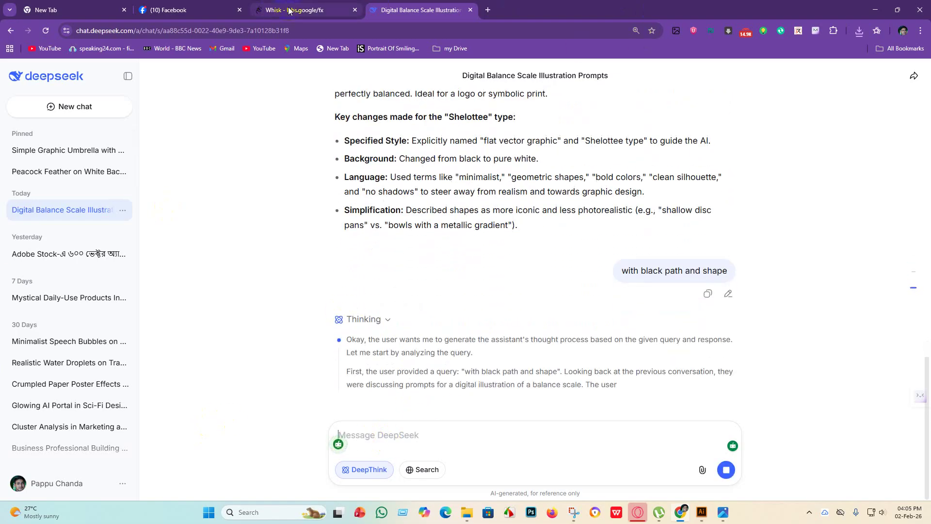
Clear the old prompt in Whisk, check DeepSeek's reply to the follow-up request, and return to Whisk
left_click(310, 9)
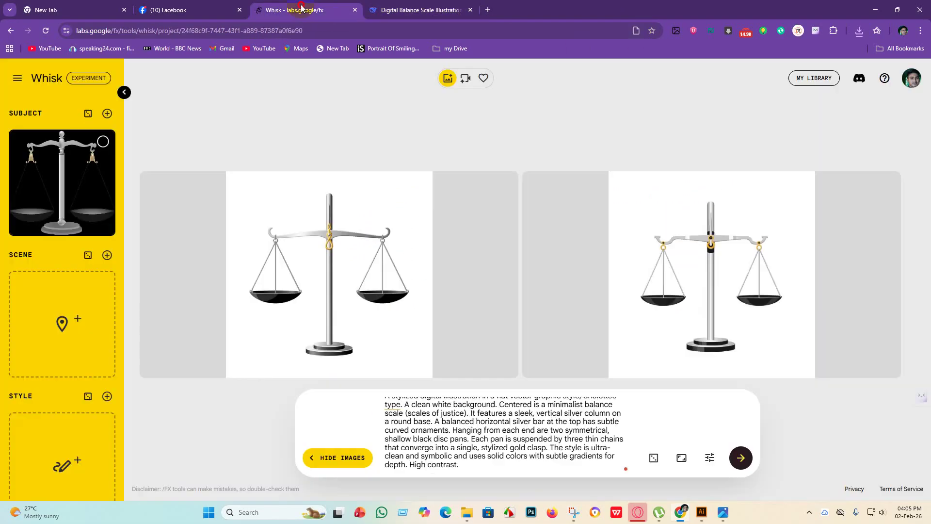
left_click_drag(489, 466, 322, 370)
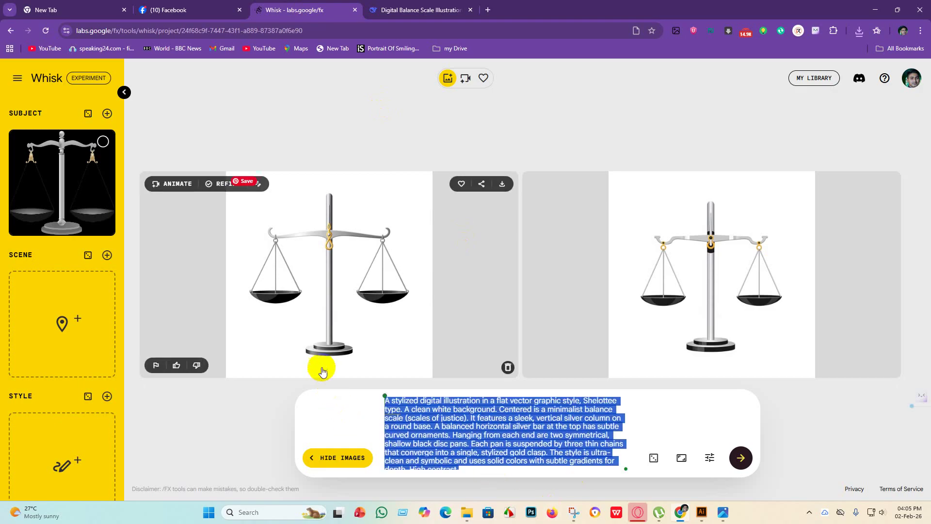
key("BackSpace")
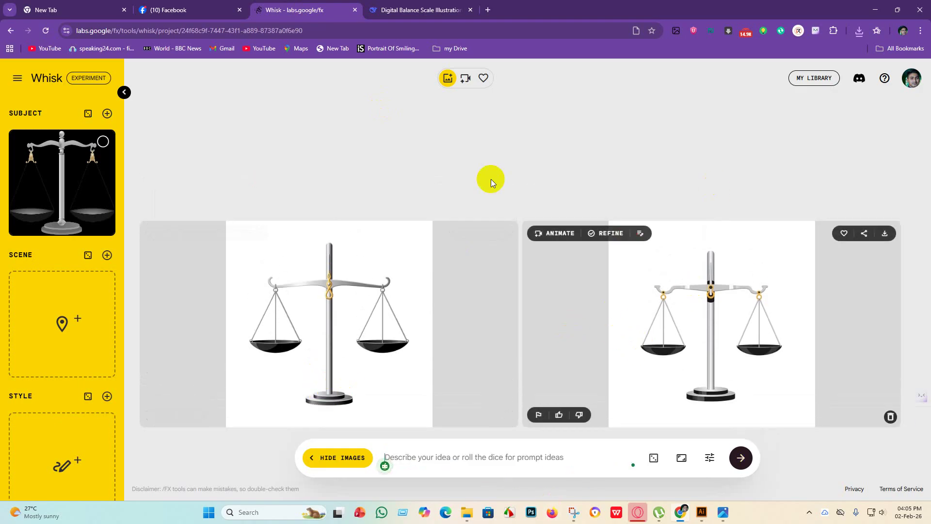
left_click(421, 10)
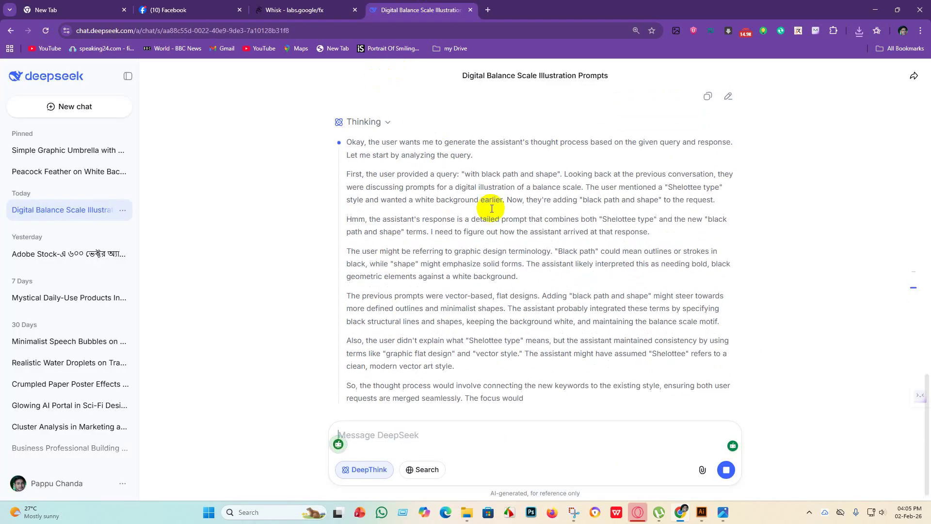
left_click(310, 10)
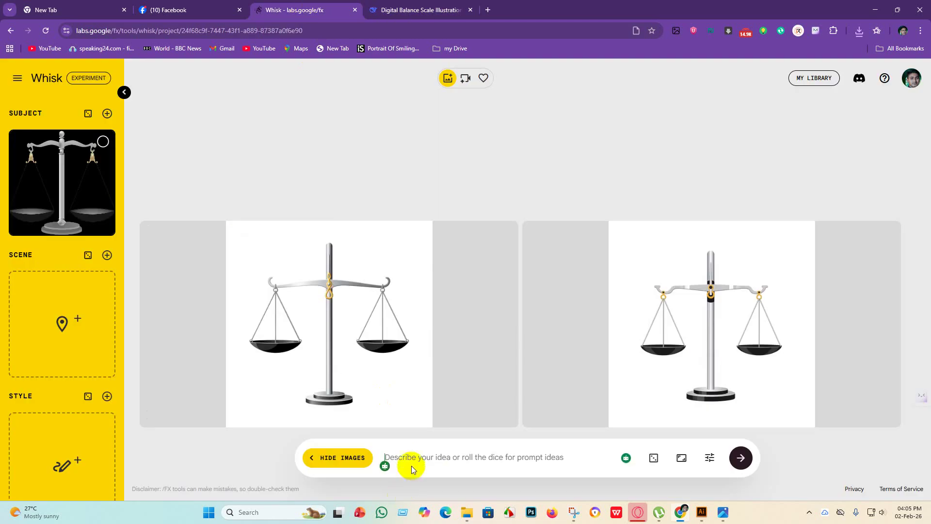
Generate images from the pasted Option 2 prompt, and copy the Option 3 (Concise & Stylized) prompt text from DeepSeek
key("ctrl+v")
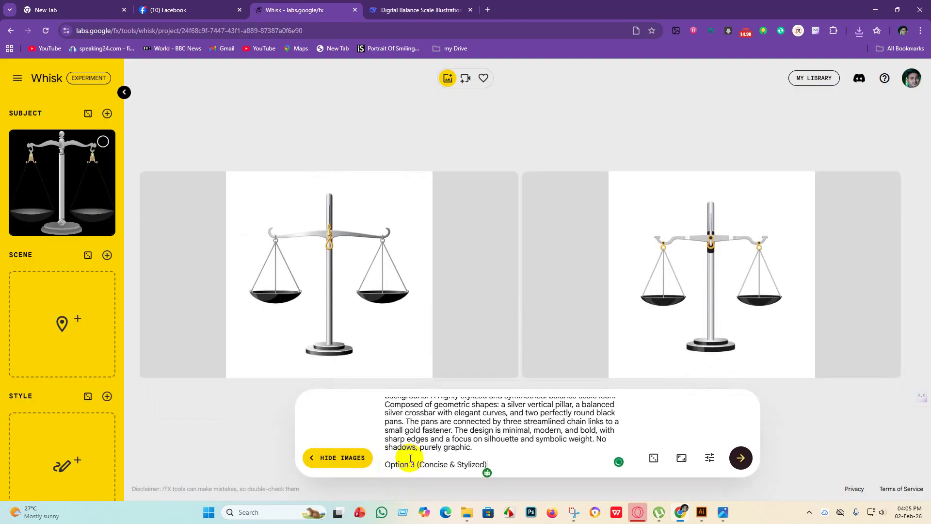
key("Return")
left_click(435, 5)
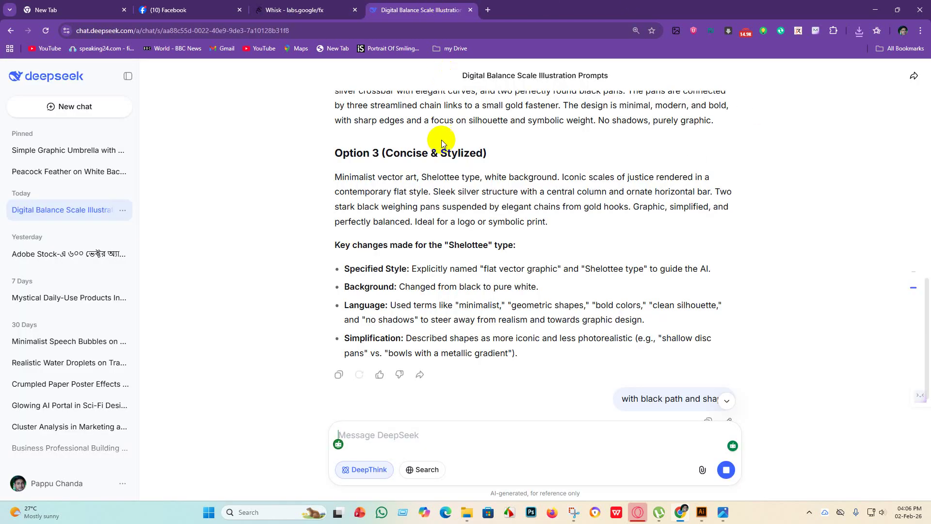
scroll(431, 232, "down", 1)
left_click_drag(334, 129, 584, 171)
key("ctrl+c")
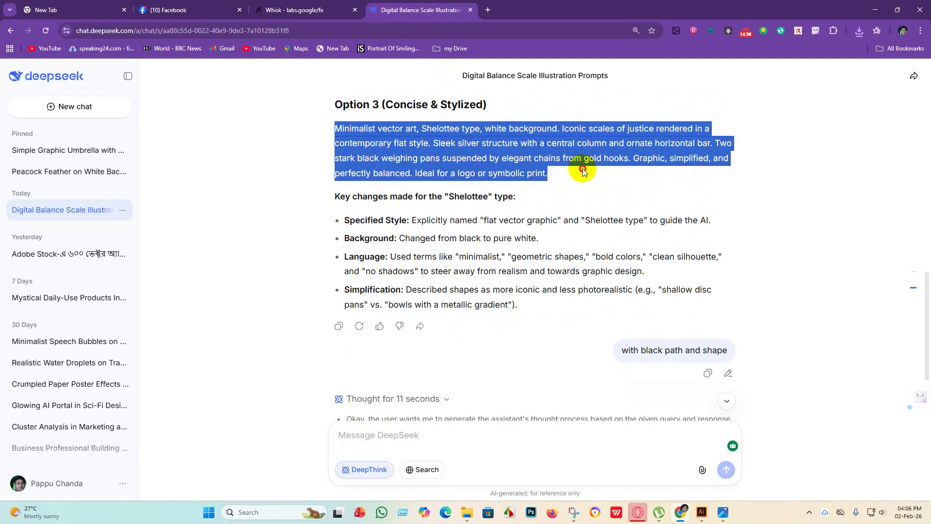
Replace the Whisk prompt with the copied Option 3 text and generate new images
left_click(301, 10)
left_click_drag(510, 461, 294, 357)
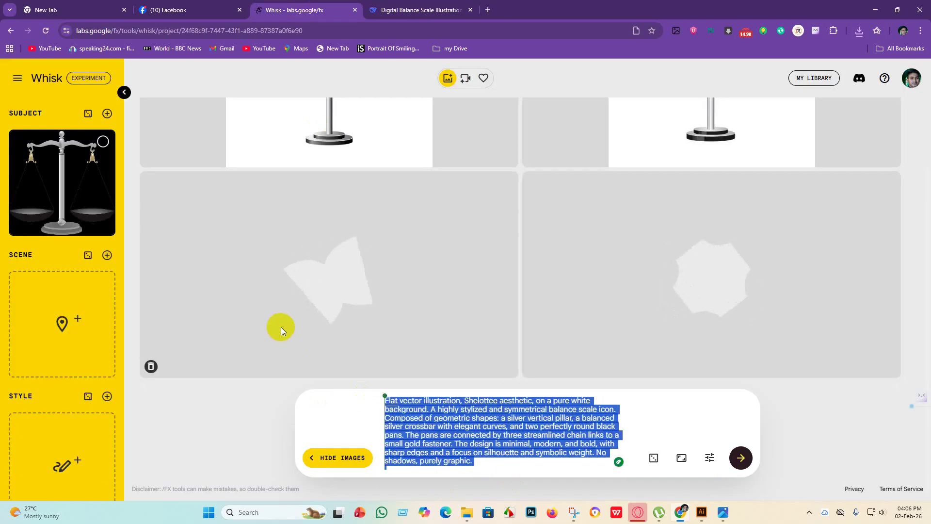
key("BackSpace")
key("ctrl+v")
key("Return")
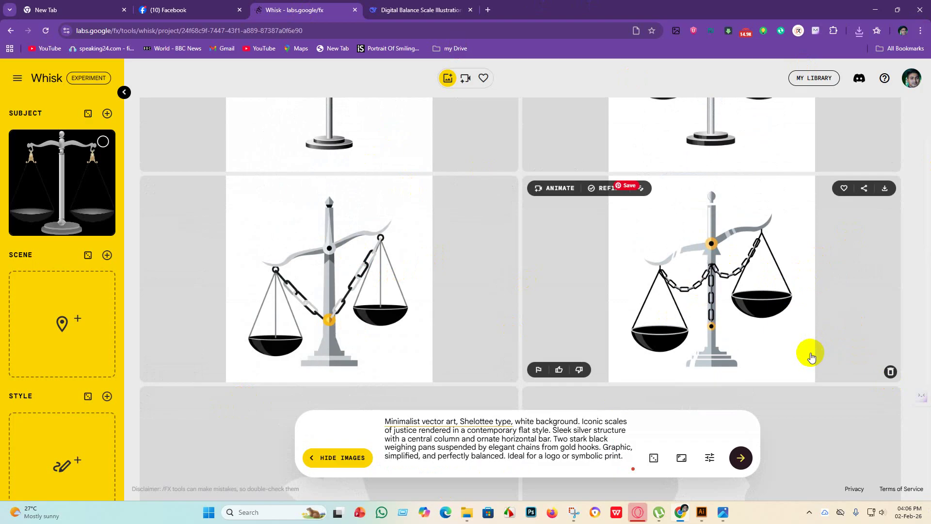
Save the second tilted scale image with black chains as a JPEG in the part 3 folder, keeping the suggested name
left_click(885, 189)
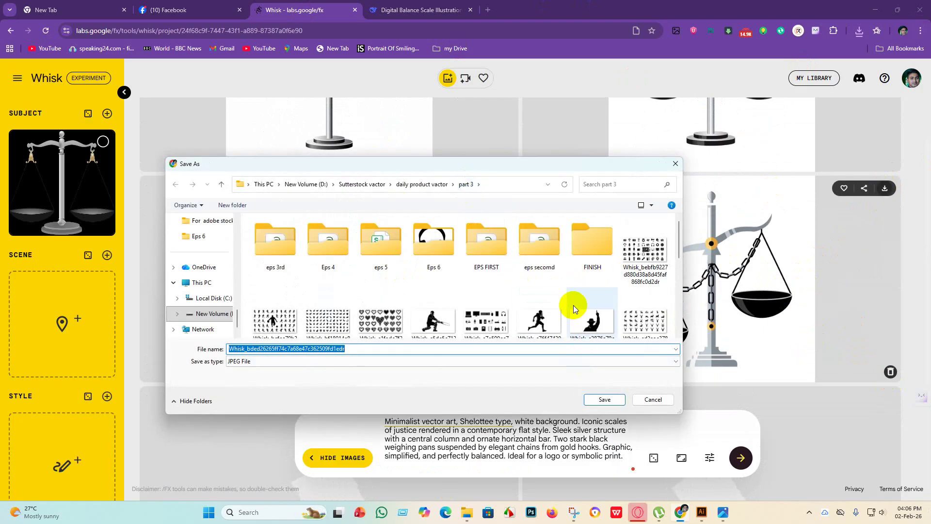
scroll(596, 303, "down", 3)
left_click(606, 400)
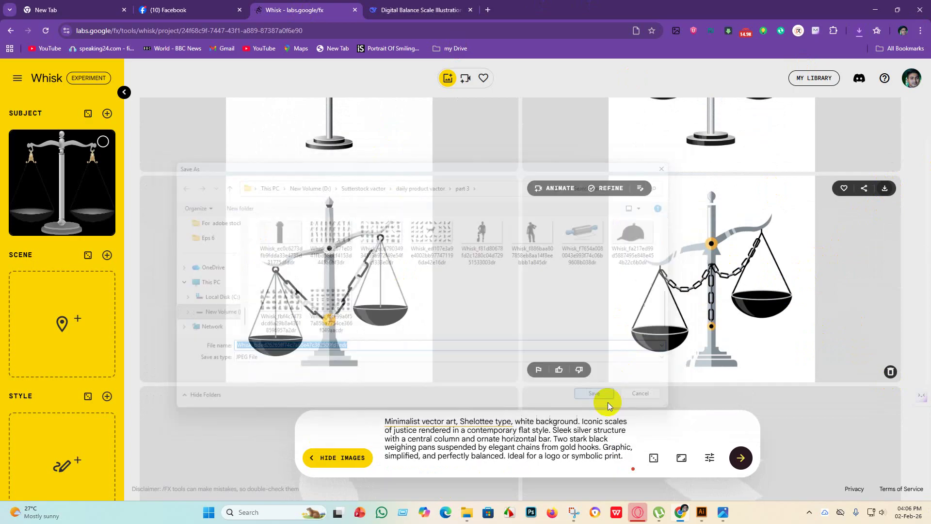
scroll(606, 395, "down", 4)
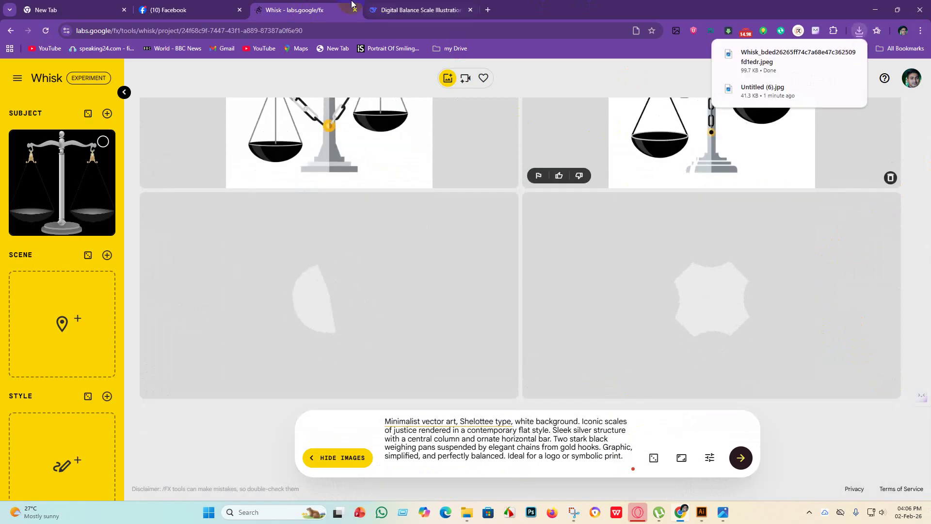
Switch to DeepSeek and copy both paragraphs of the black path and shape prompt
left_click(407, 11)
scroll(597, 364, "down", 9)
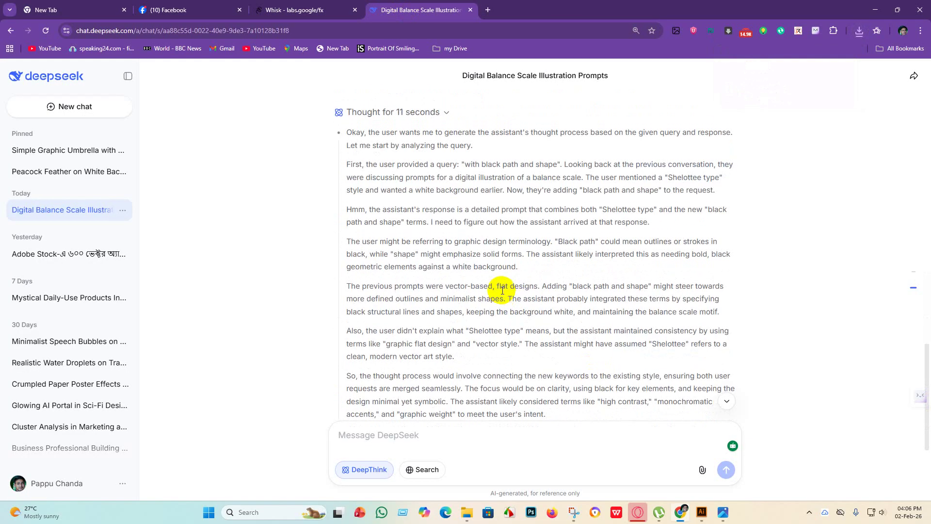
left_click_drag(308, 244, 636, 375)
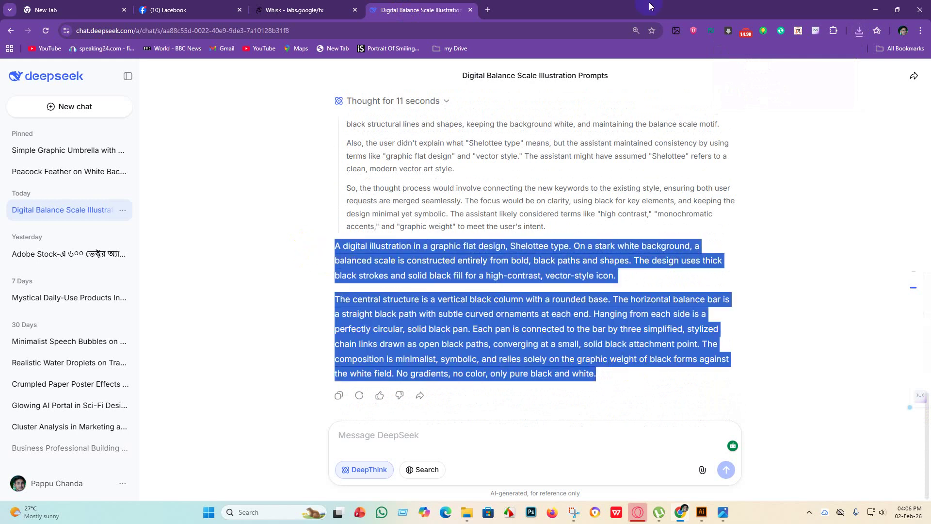
Return to Whisk and save the ornate silver scale with gold bands as a JPEG in the part 3 folder
left_click(273, 9)
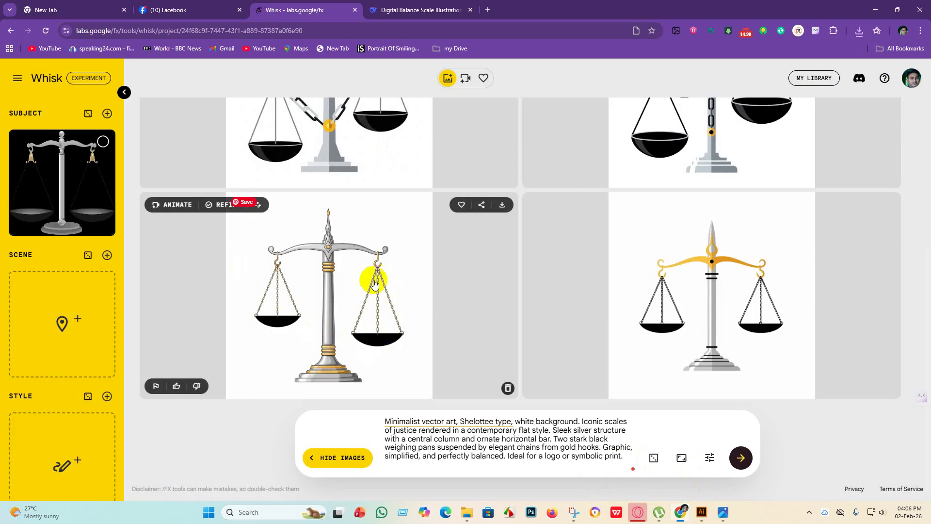
left_click(501, 205)
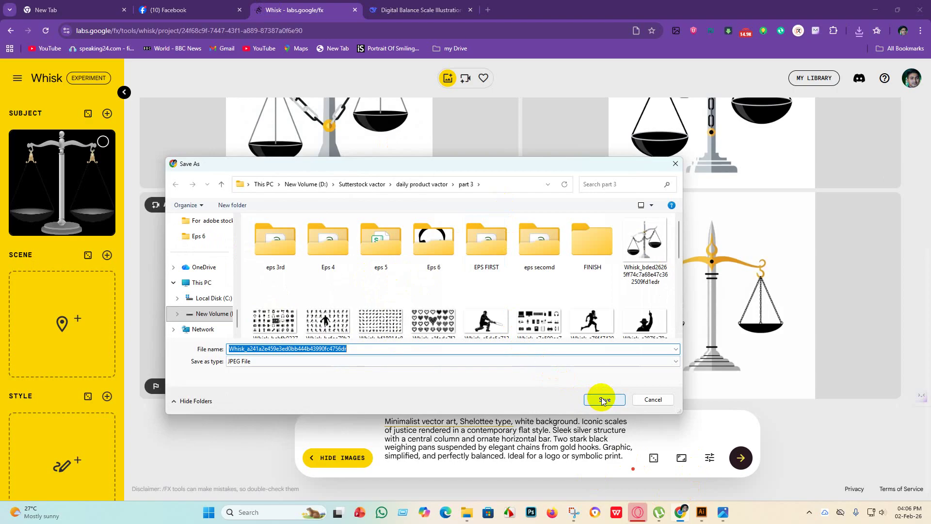
left_click(603, 400)
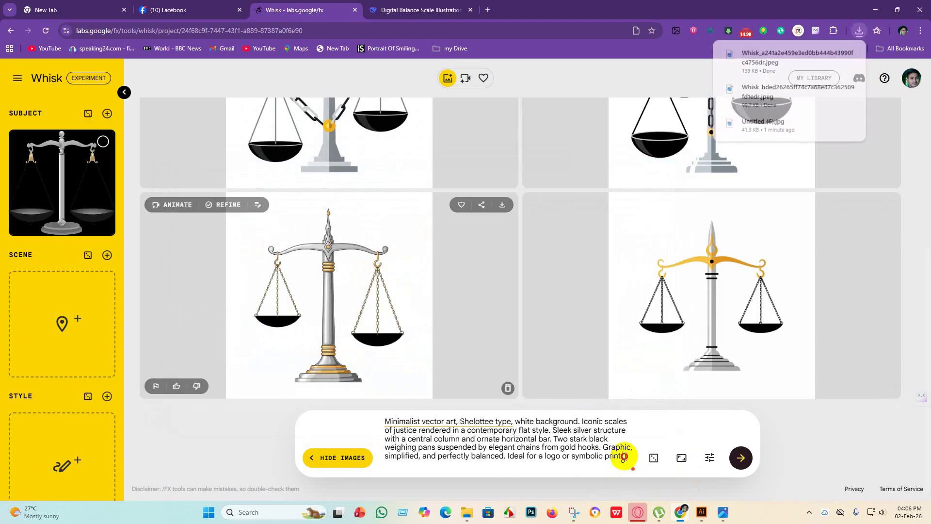
Replace the Whisk prompt with the copied black path and shape text and generate new images
left_click_drag(624, 458, 290, 372)
key("BackSpace")
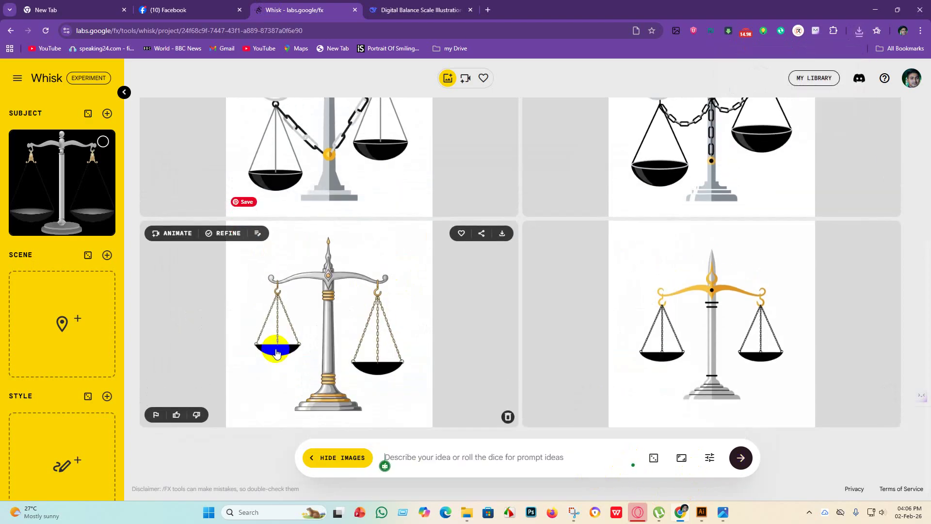
key("ctrl+v")
key("Return")
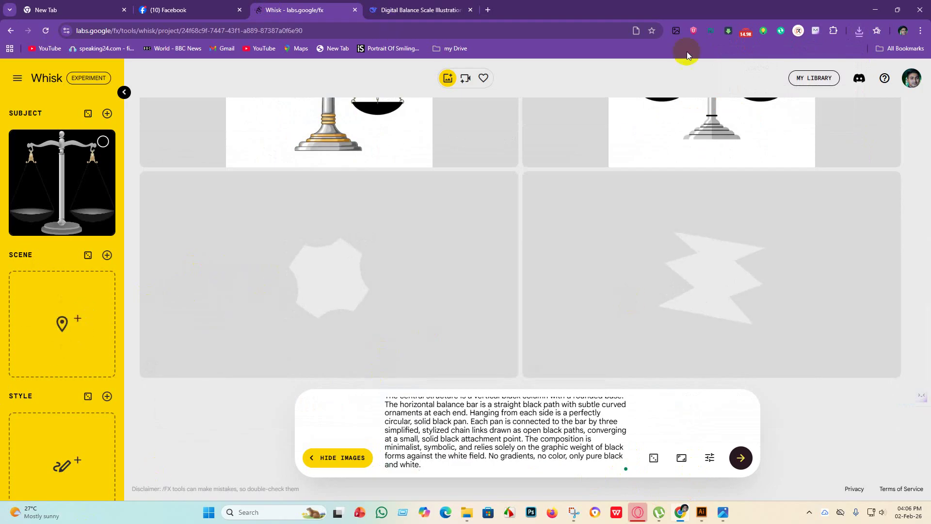
scroll(414, 205, "up", 2)
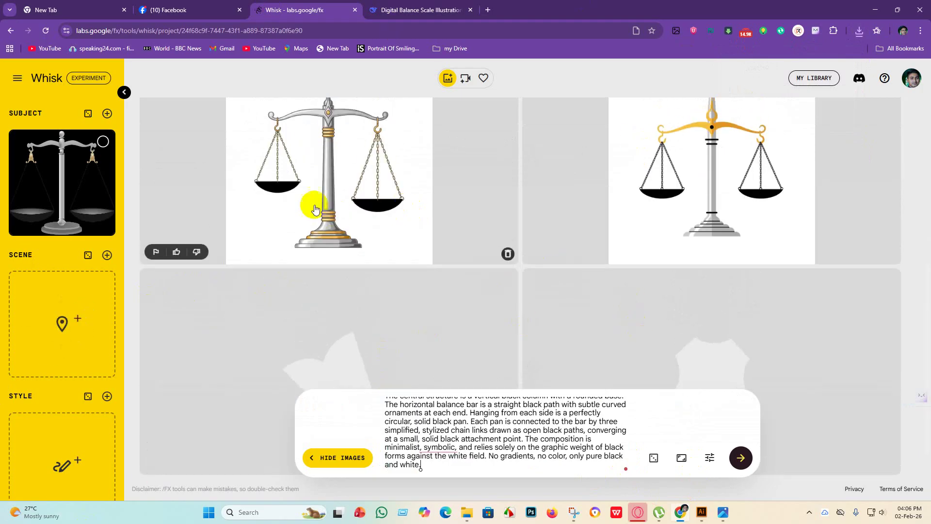
scroll(526, 260, "down", 2)
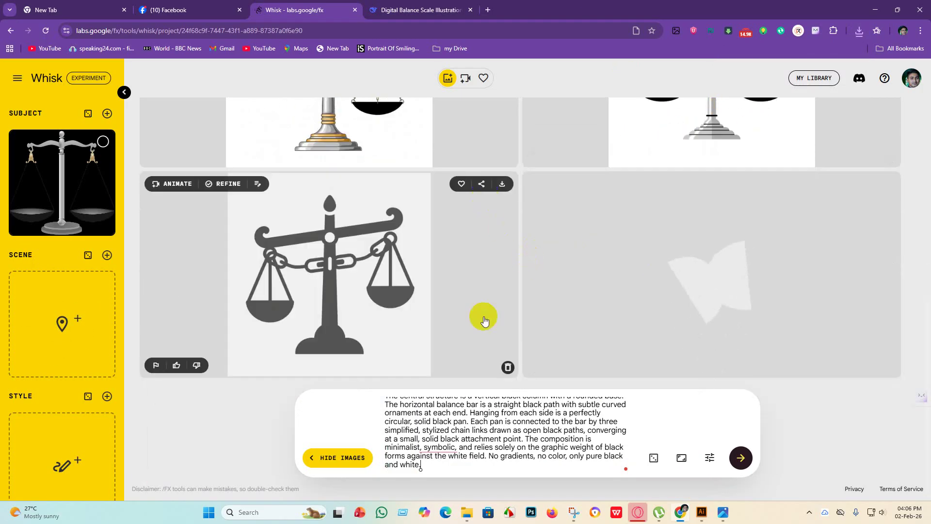
Save the second solid black scale, with chain-hung pans, as a JPEG in the part 3 folder
mouse_move(721, 306)
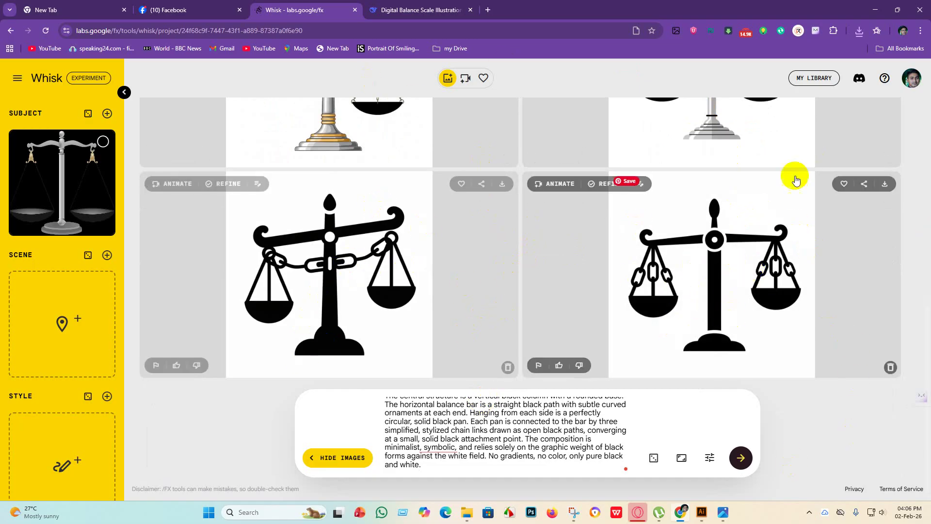
left_click(883, 184)
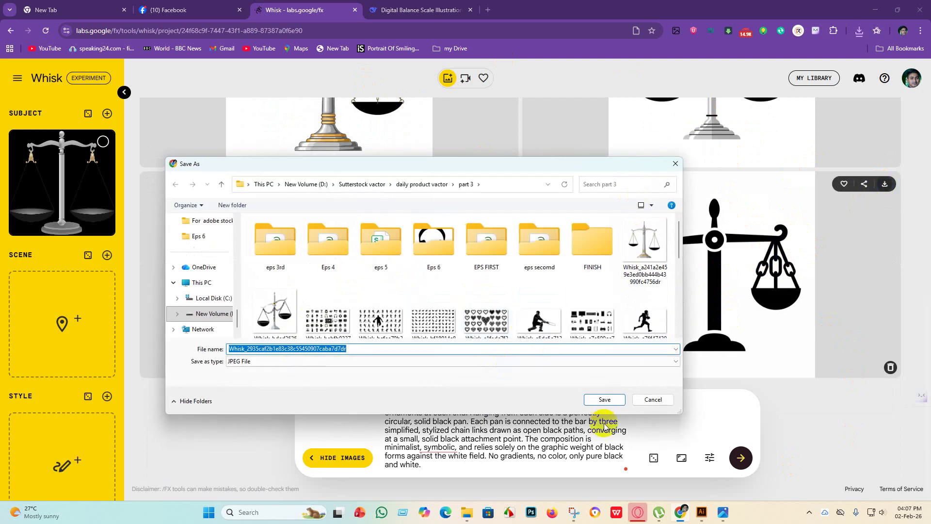
left_click(601, 400)
Switch to DeepSeek and send the follow-up message "nice and thanks now 5 high qualtifull prompt"
left_click(422, 9)
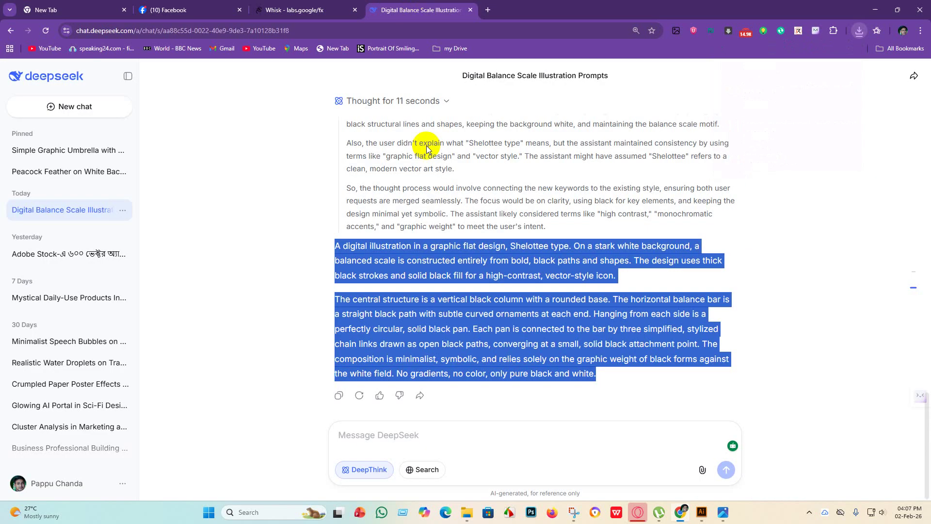
left_click(392, 432)
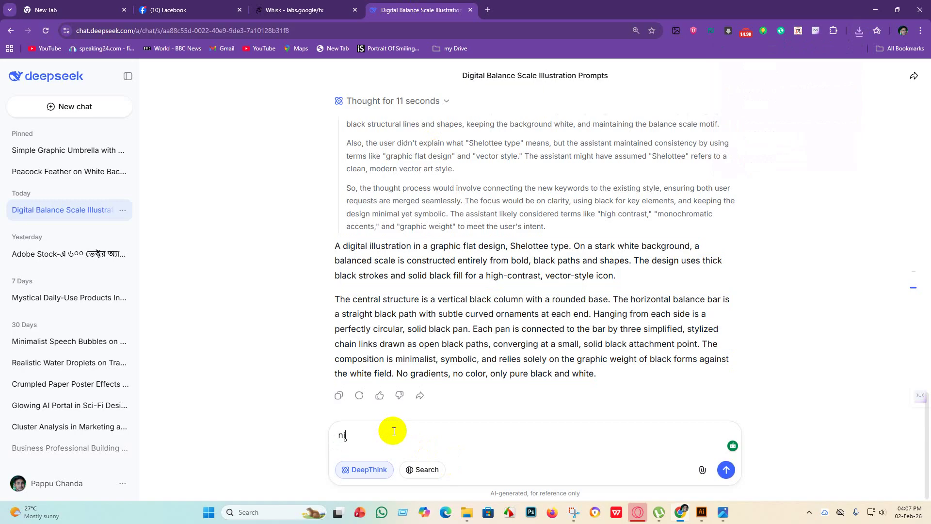
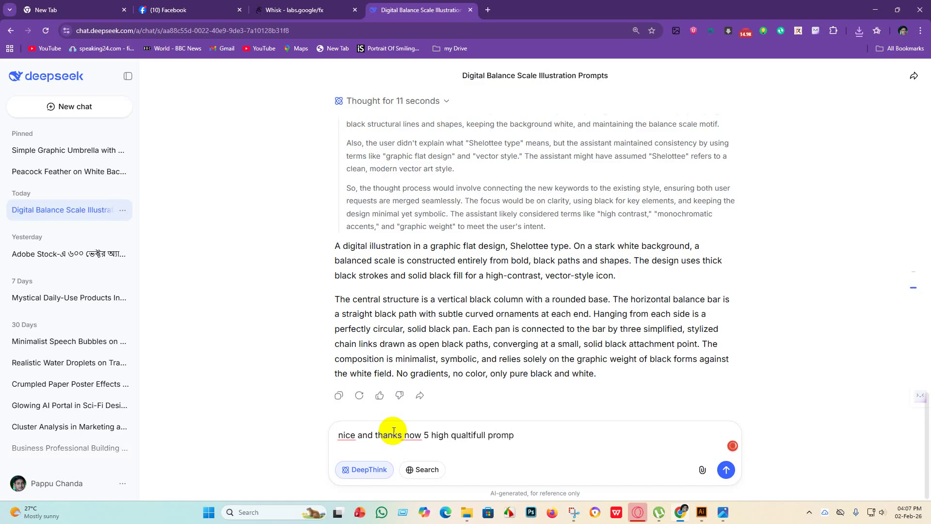
key("Return")
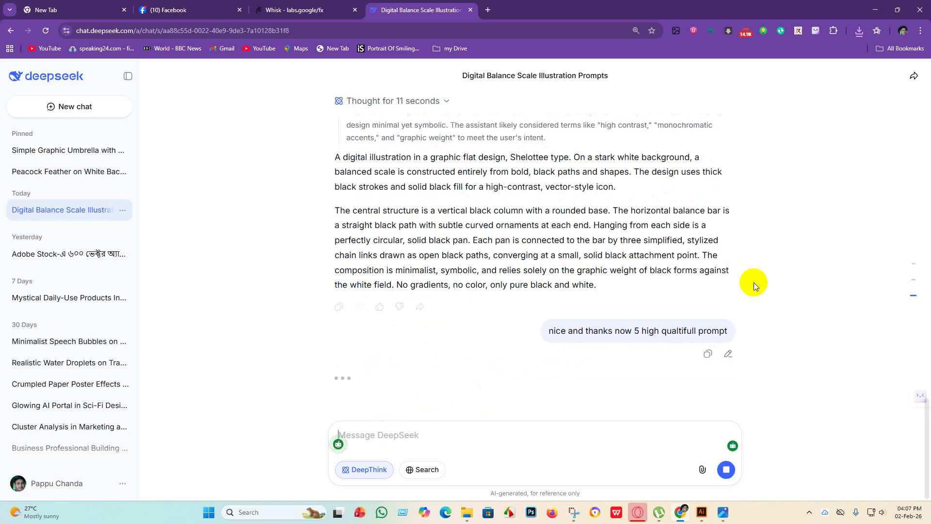
Check the images in Whisk, return to DeepSeek, and copy the Subject text of Prompt 1: Minimalist Vector Icon
left_click(320, 7)
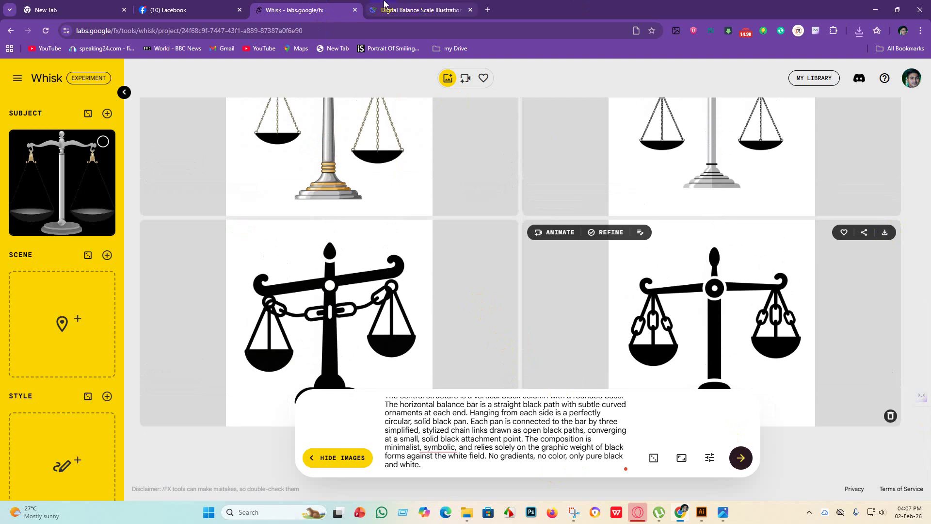
left_click(417, 7)
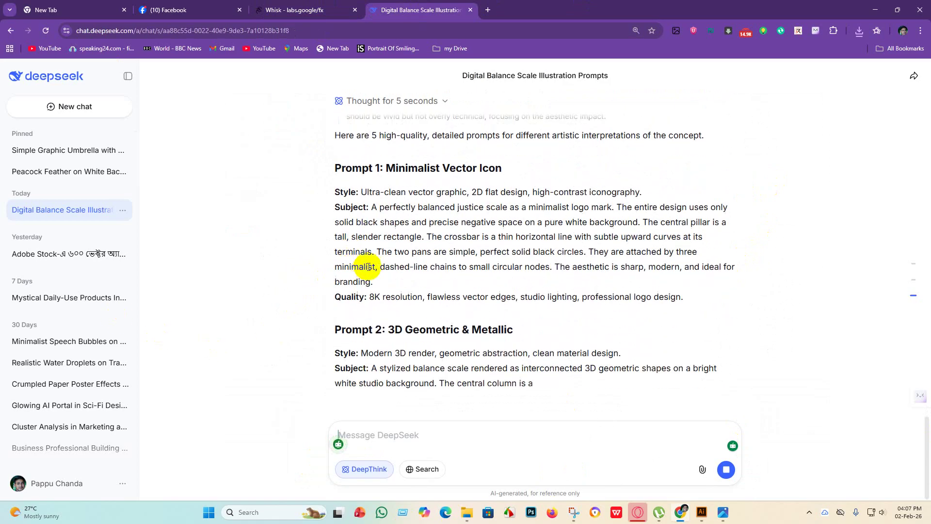
scroll(354, 248, "up", 1)
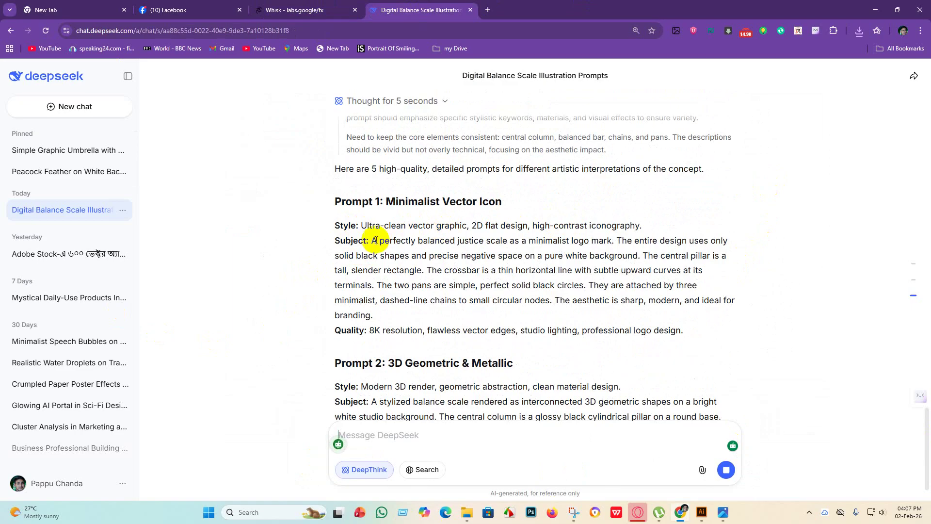
left_click_drag(372, 241, 609, 324)
key("ctrl+c")
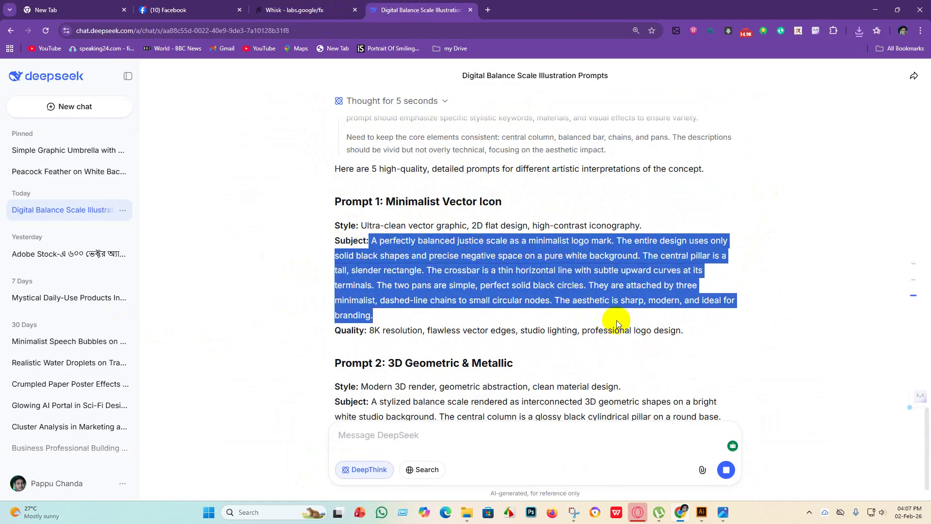
Replace the Whisk prompt with the copied minimalist logo mark text and generate new images
left_click(313, 10)
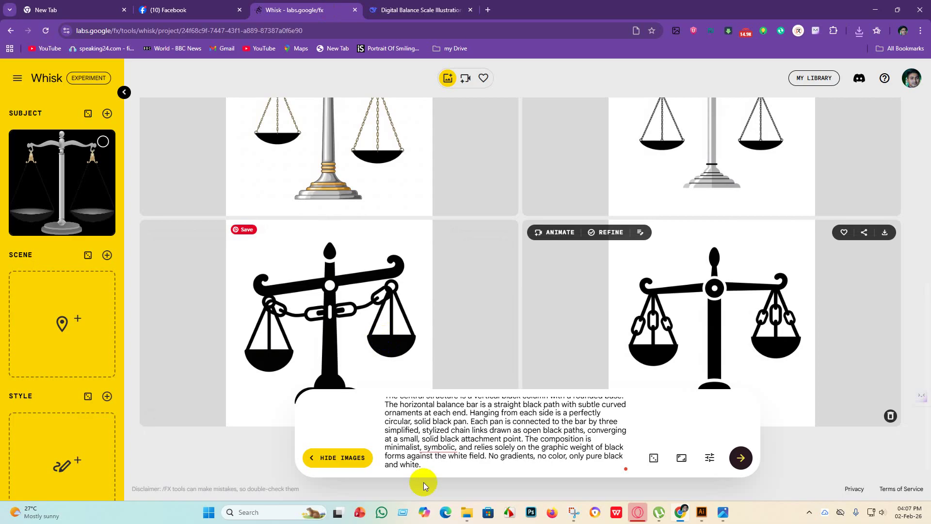
key("ctrl+a")
key("BackSpace")
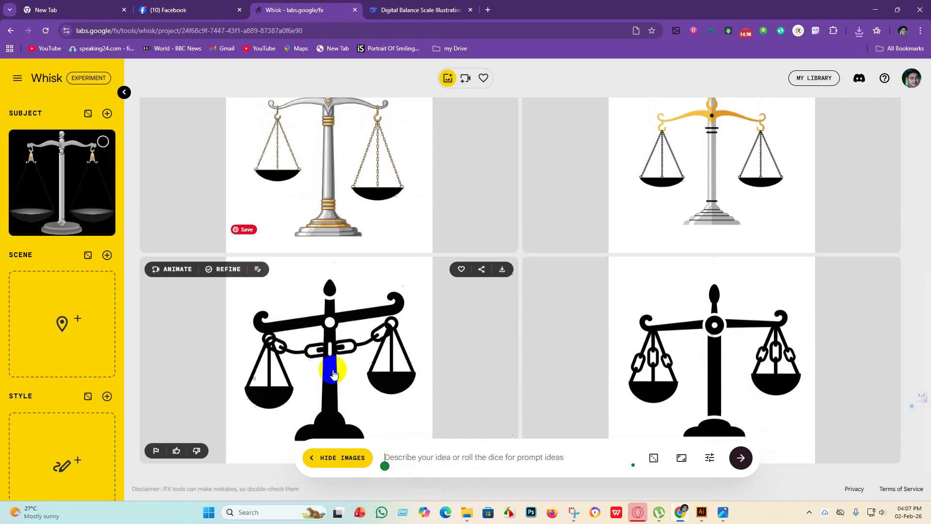
key("ctrl+v")
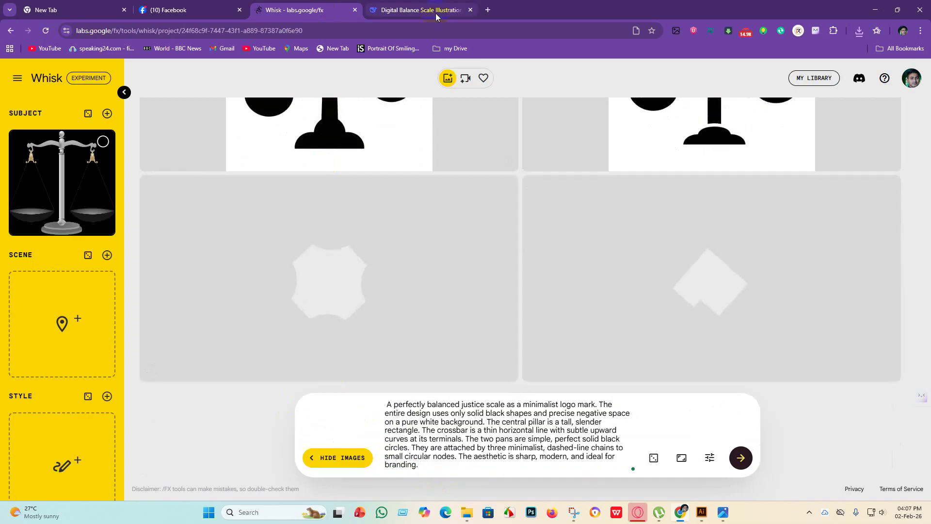
Switch to DeepSeek and copy the Style, Subject and Quality text of Prompt 2: 3D Geometric & Metallic
left_click(422, 9)
scroll(388, 356, "down", 1)
scroll(345, 349, "down", 3)
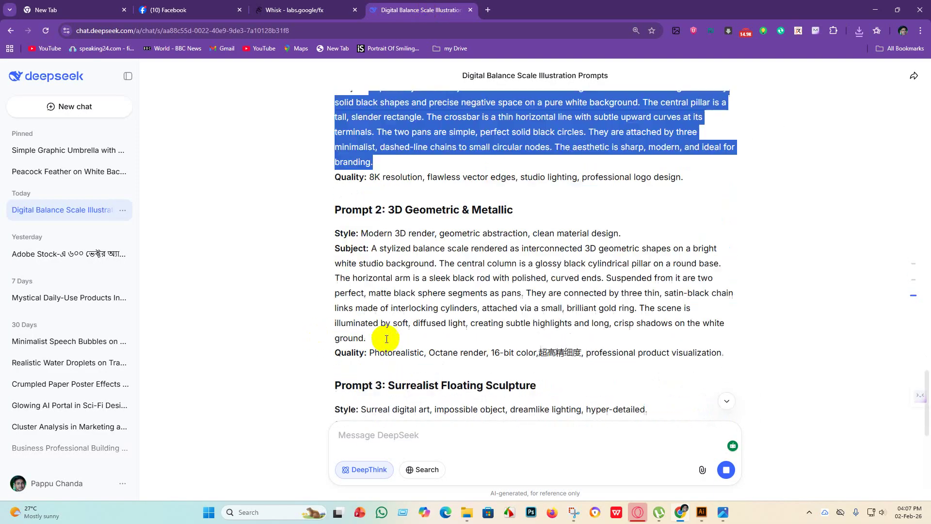
left_click_drag(371, 208, 707, 297)
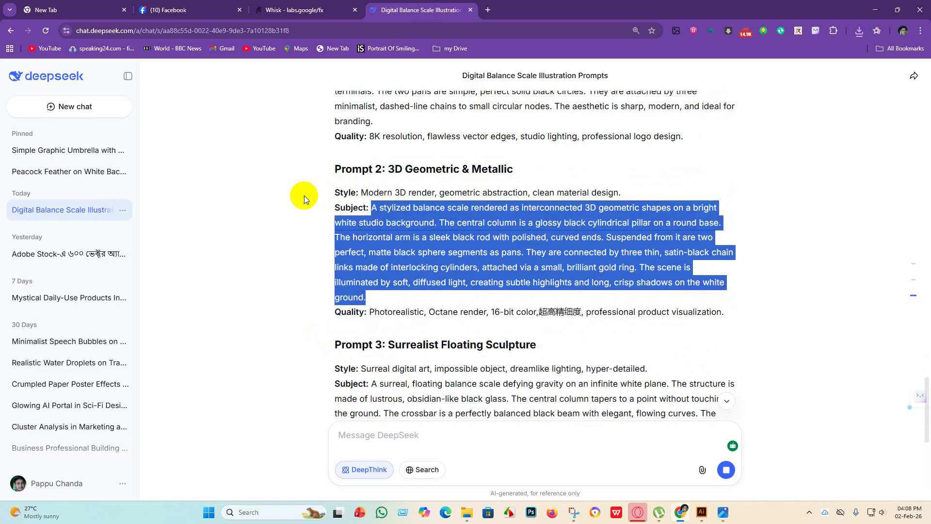
left_click_drag(302, 197, 748, 318)
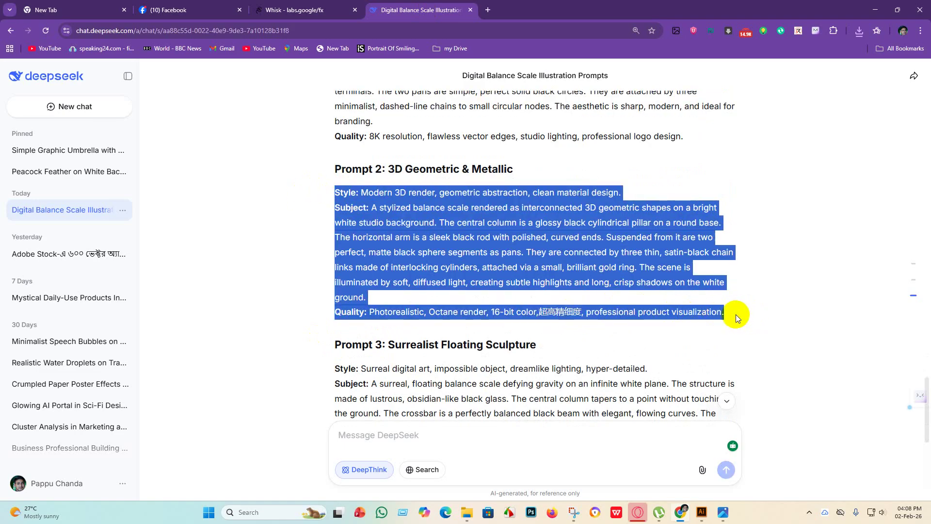
Replace the Whisk prompt with the copied 3D Geometric & Metallic text, generate images, and correct the flagged spacing after "color,"
left_click(295, 9)
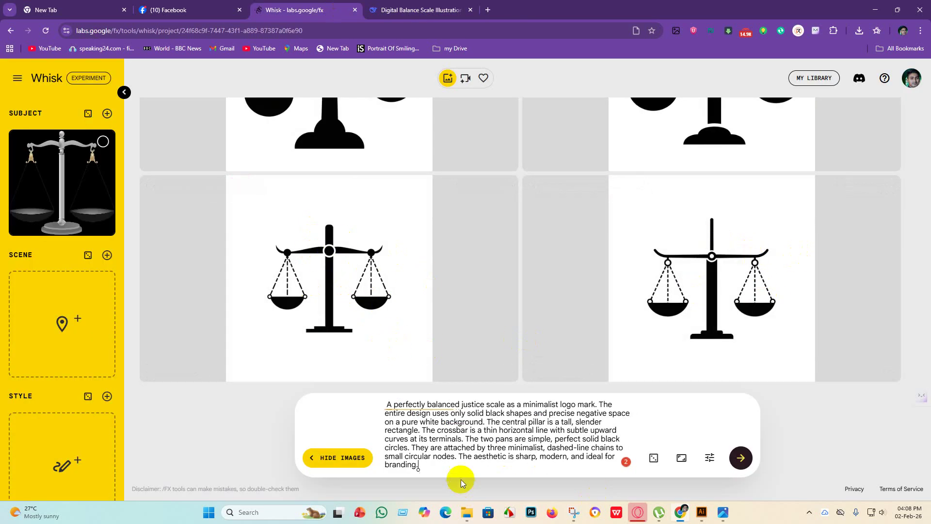
key("ctrl+a")
key("BackSpace")
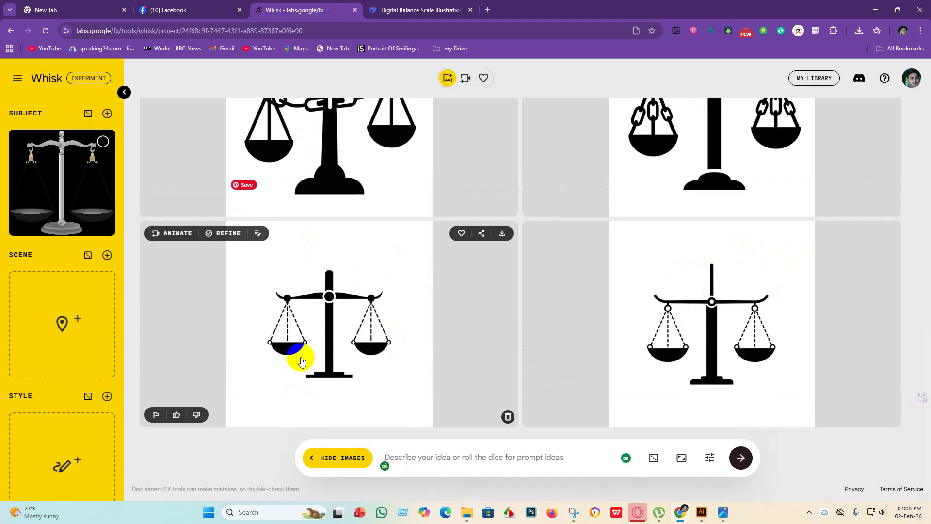
key("ctrl+v")
key("Return")
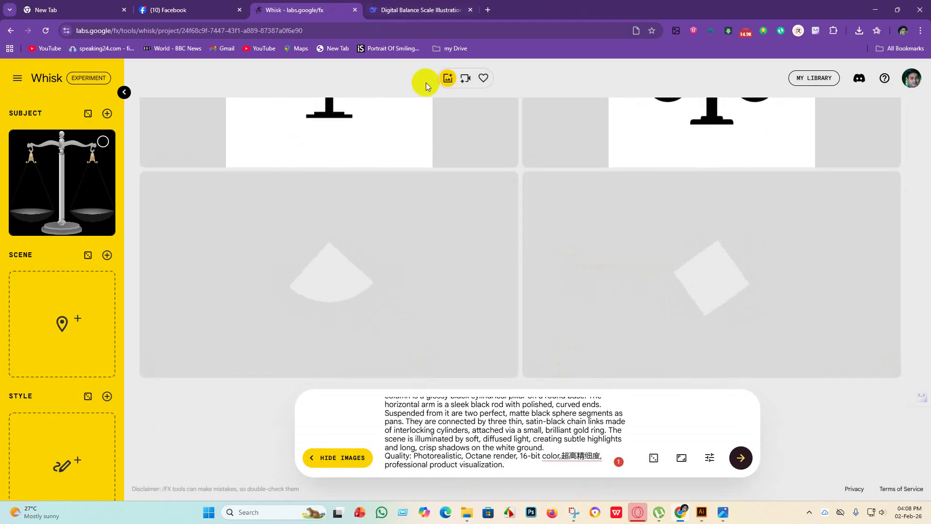
left_click(574, 458)
left_click(580, 388)
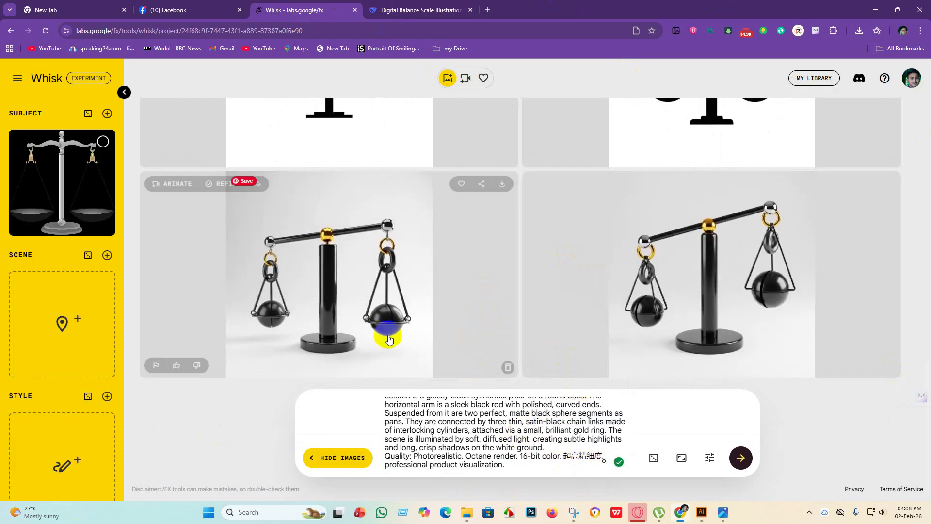
scroll(648, 301, "up", 2)
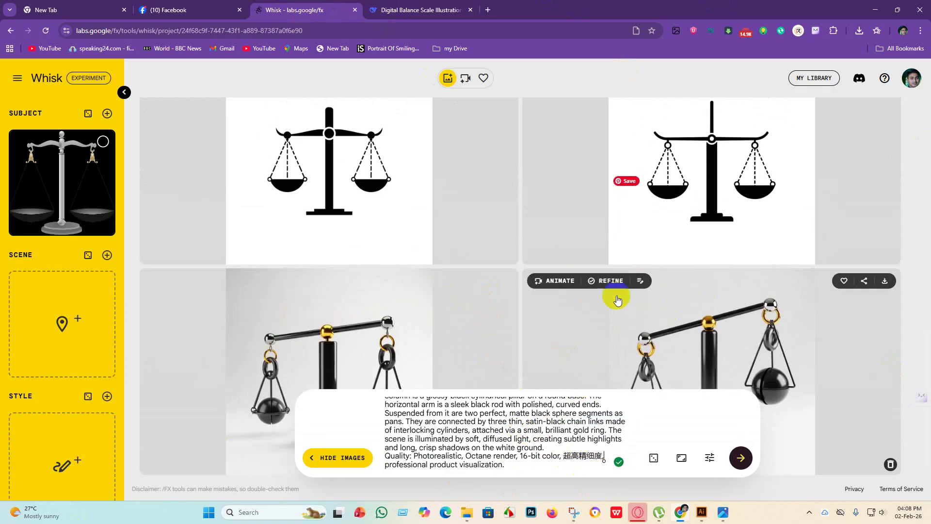
scroll(618, 301, "down", 2)
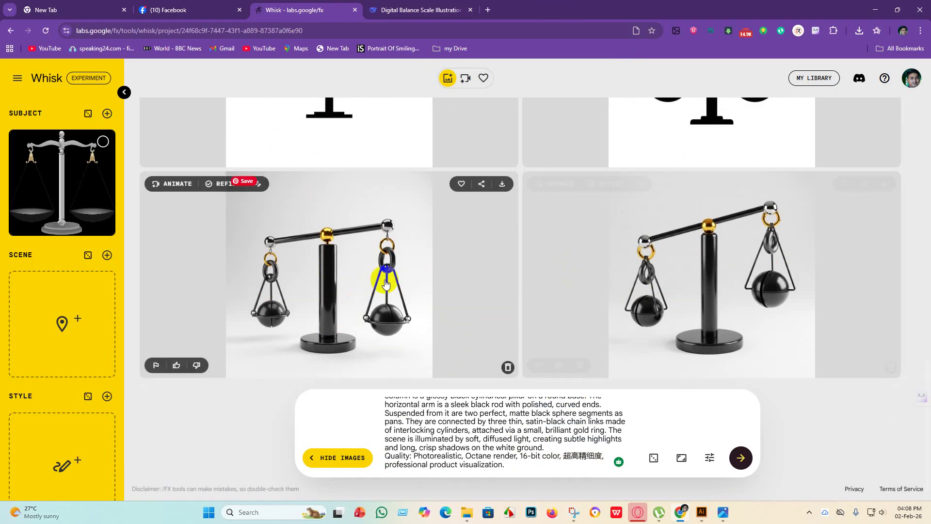
Switch to DeepSeek and copy the Subject text of Prompt 3: Surrealist Floating Sculpture
key("ctrl+Tab")
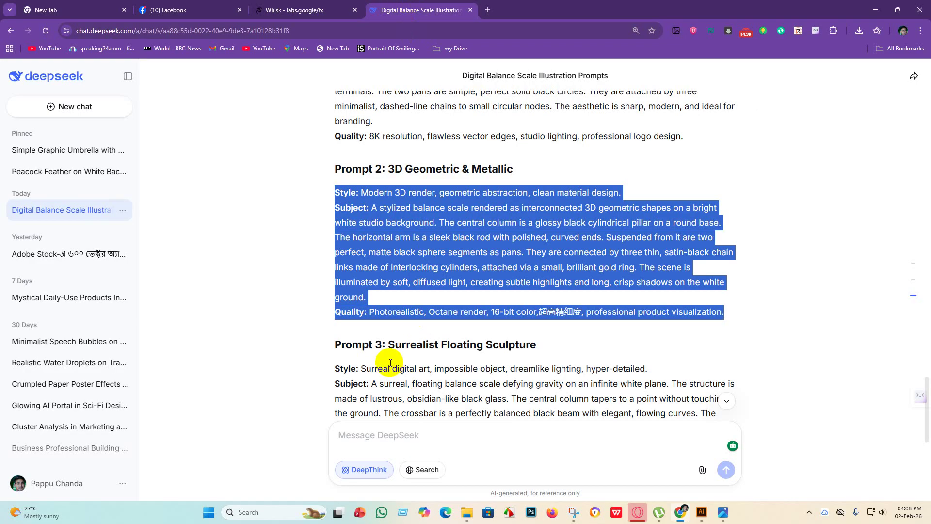
scroll(391, 362, "down", 2)
left_click_drag(370, 287, 538, 364)
key("ctrl+c")
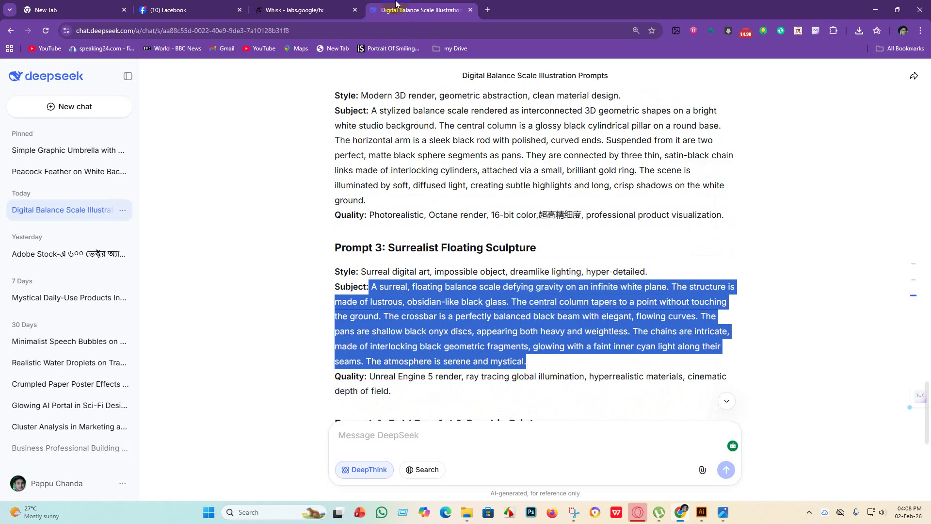
Replace the Whisk prompt with the copied surreal floating balance scale text and generate new images
left_click(296, 10)
key("ctrl+a")
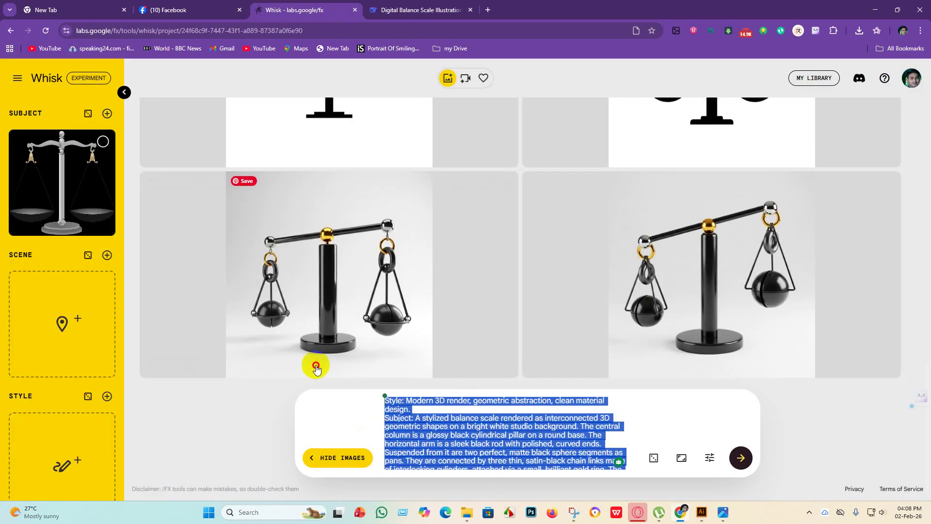
key("BackSpace")
key("ctrl+v")
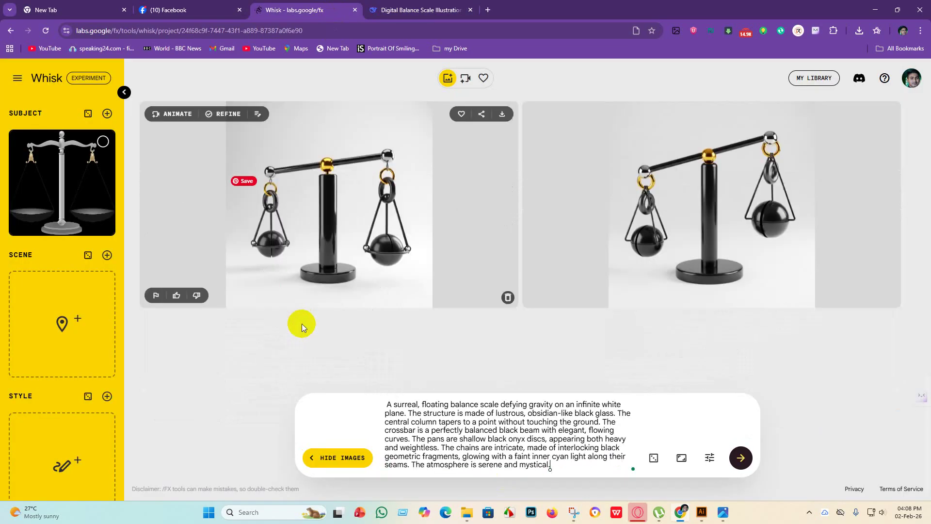
key("Return")
Switch to DeepSeek and copy the Subject text of Prompt 4: Bold Pop Art & Graphic Print
left_click(416, 6)
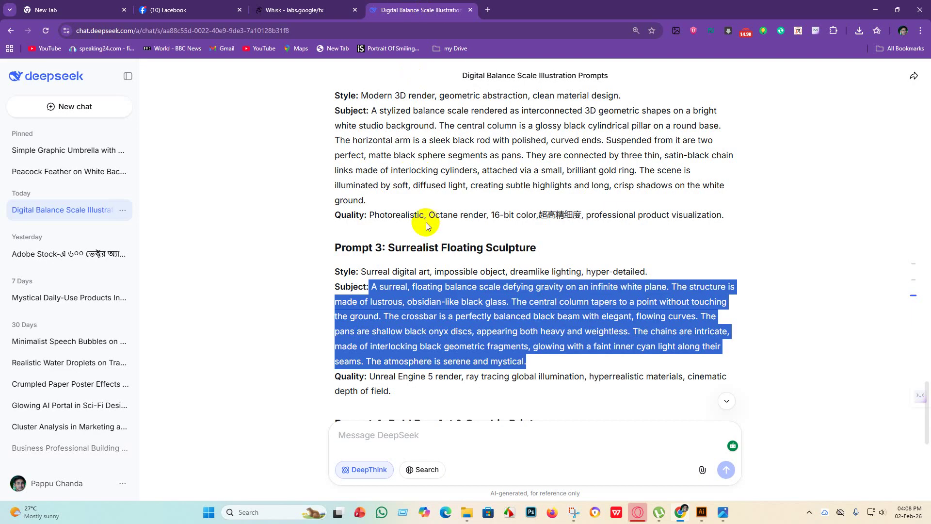
scroll(427, 226, "down", 5)
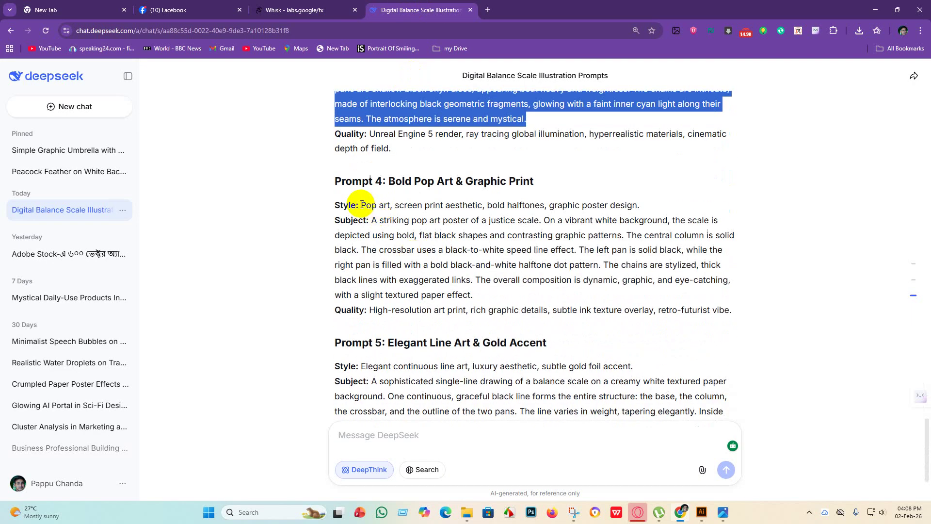
left_click_drag(362, 204, 438, 232)
left_click(295, 220)
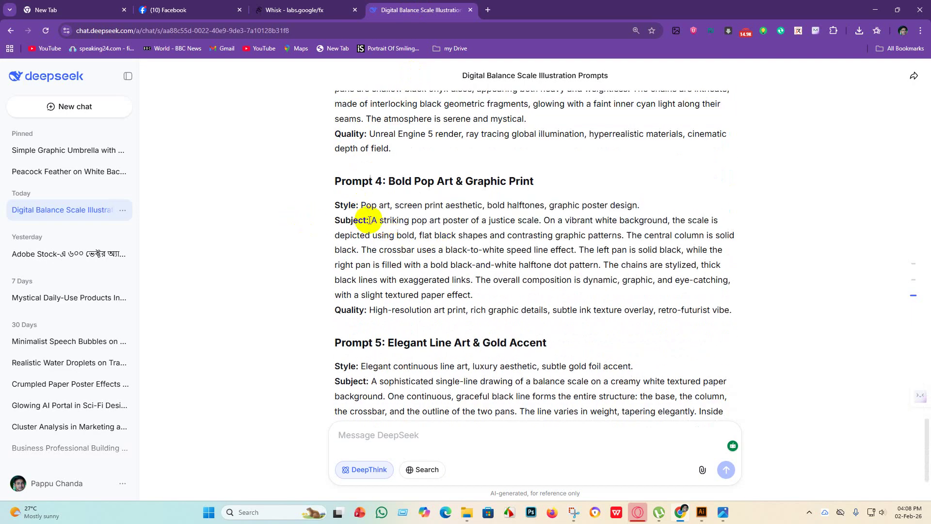
left_click_drag(369, 220, 503, 297)
key("ctrl+c")
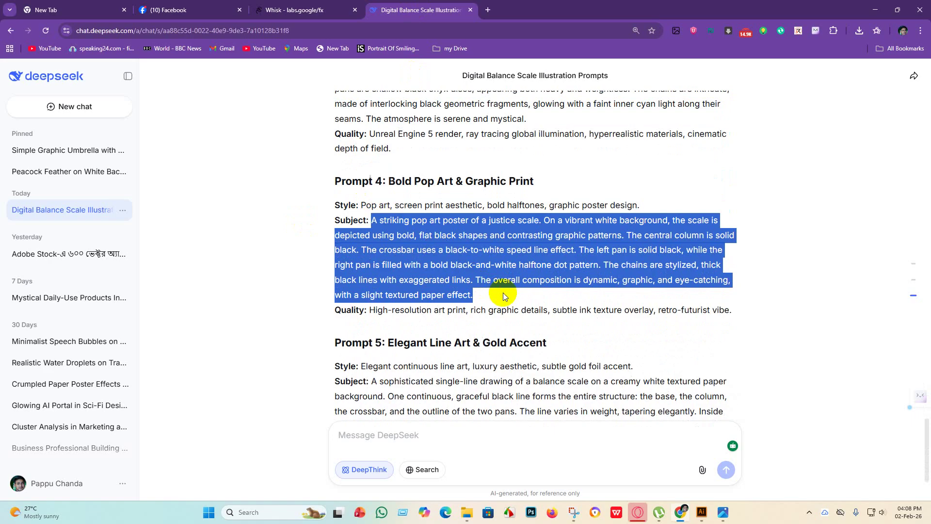
Switch to Whisk and download the floating black glass scale image with the tilted crossbar
left_click(350, 6)
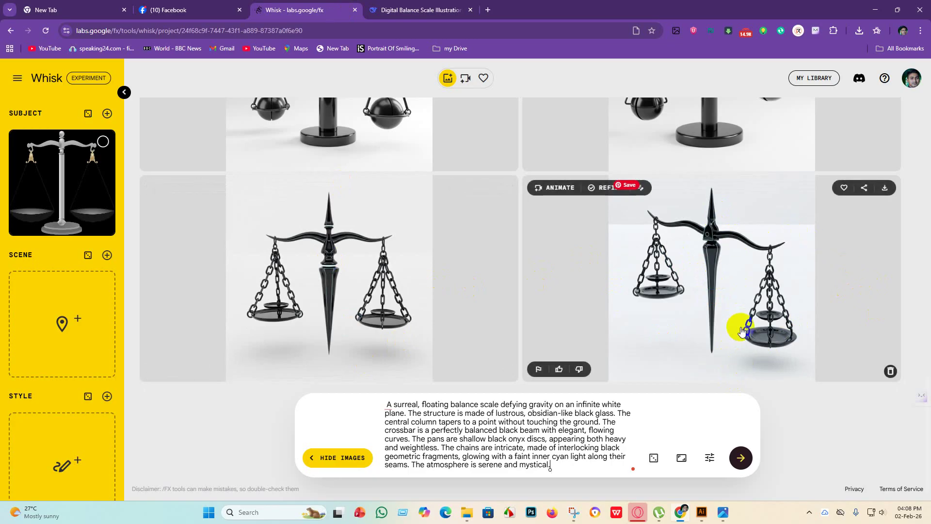
left_click(885, 189)
left_click(604, 400)
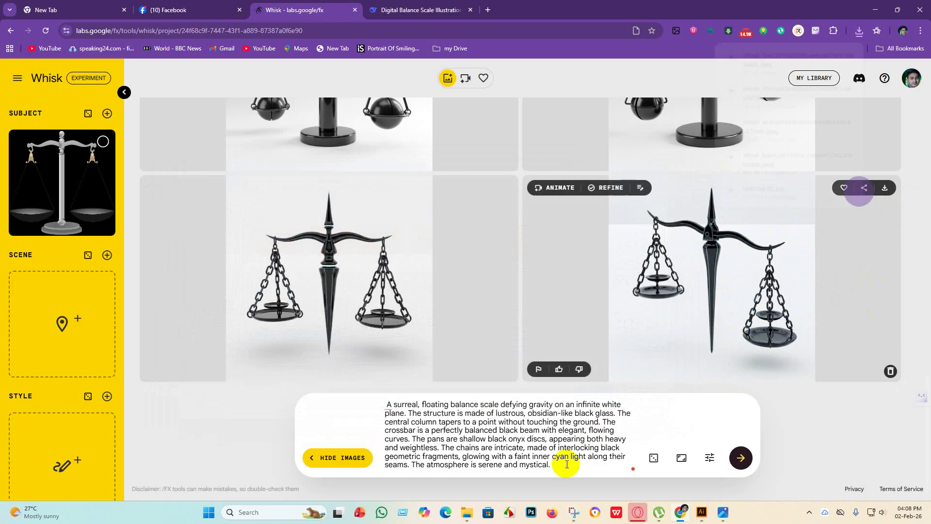
Replace the Whisk prompt with the copied pop art justice scale text and generate new images
left_click_drag(557, 462, 358, 382)
key("BackSpace")
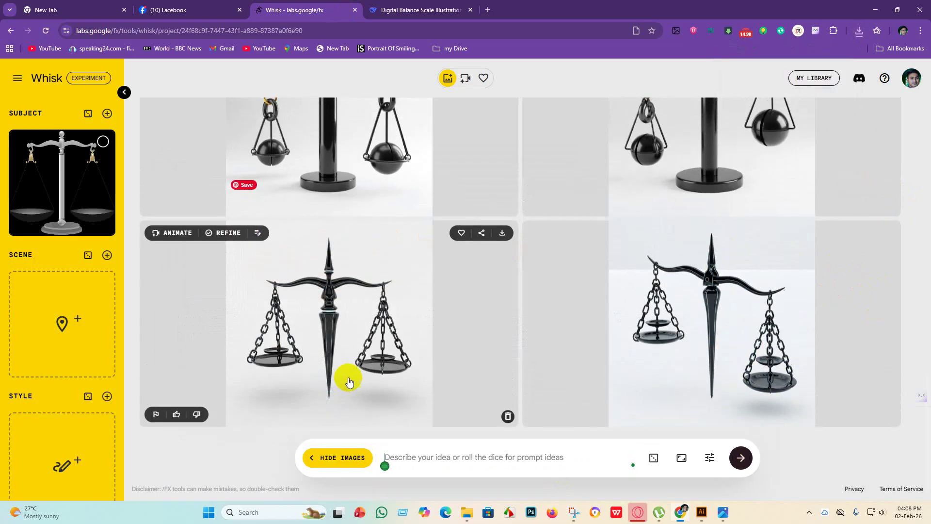
key("ctrl+v")
key("Return")
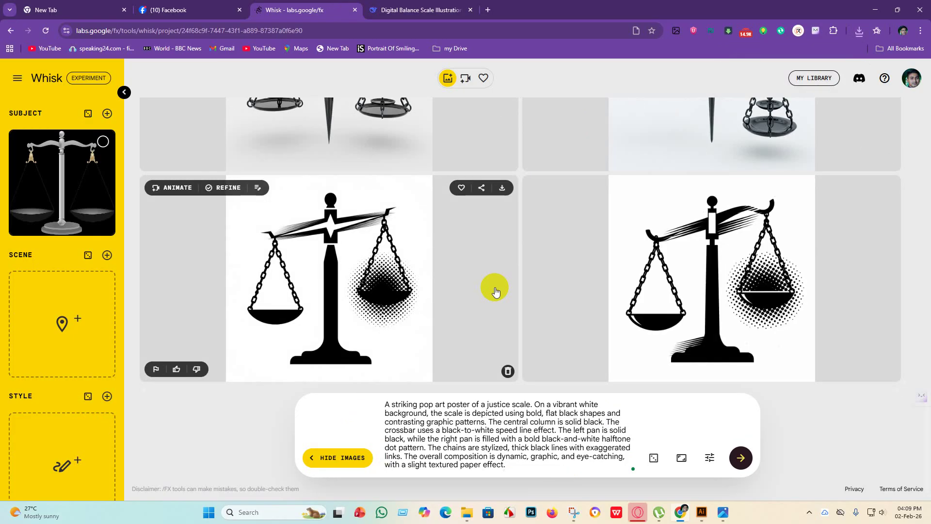
left_click(774, 316)
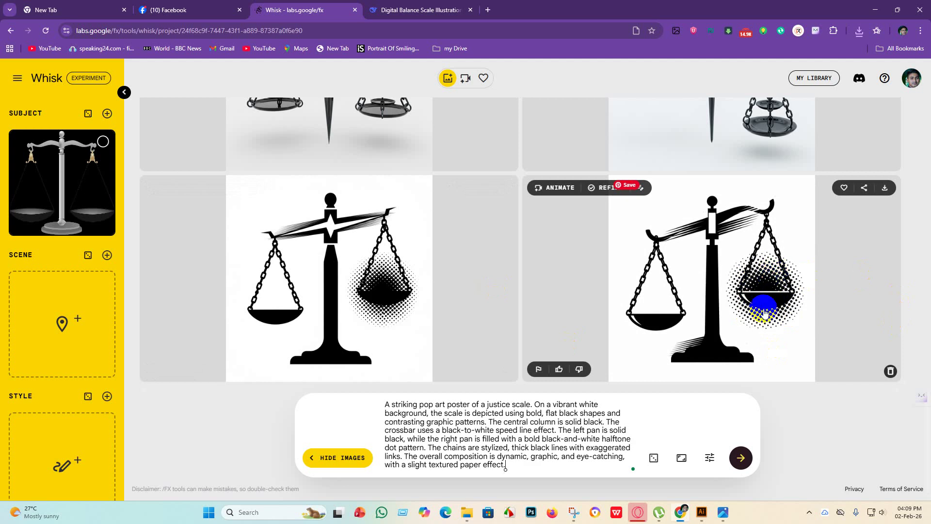
Switch to DeepSeek and copy the Subject text of Prompt 5: Elegant Line Art & Gold Accent
left_click(418, 10)
scroll(340, 329, "down", 2)
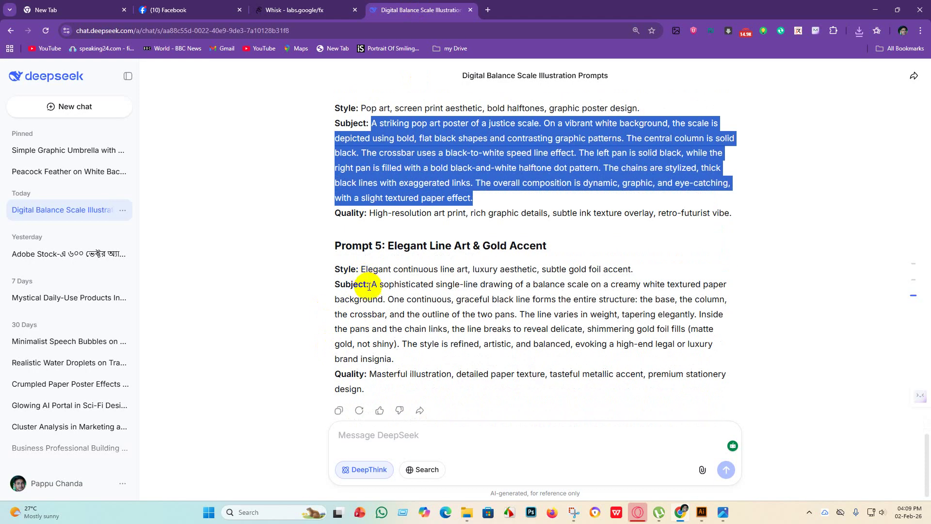
left_click_drag(371, 286, 500, 364)
key("ctrl+c")
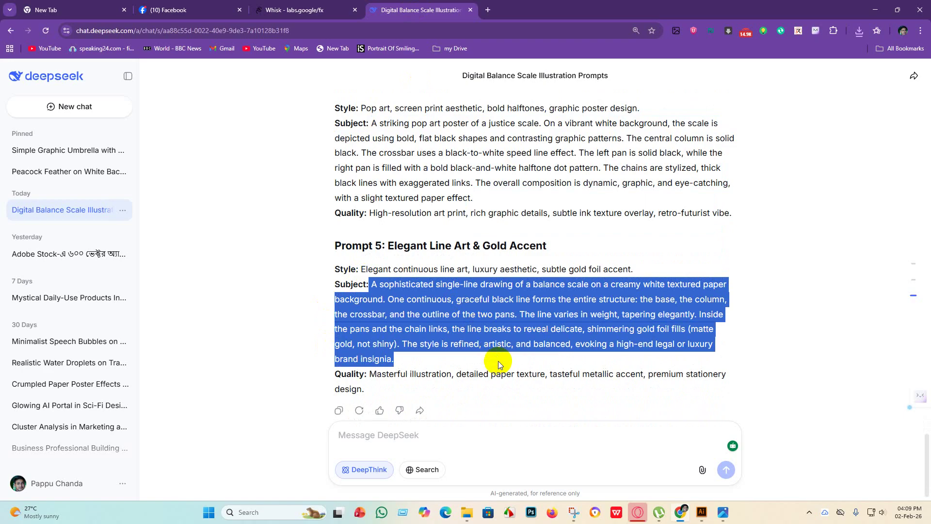
Replace the Whisk prompt with the copied single-line drawing text, generate new images, and remove the flagged space before "A sophisticated"
left_click(295, 9)
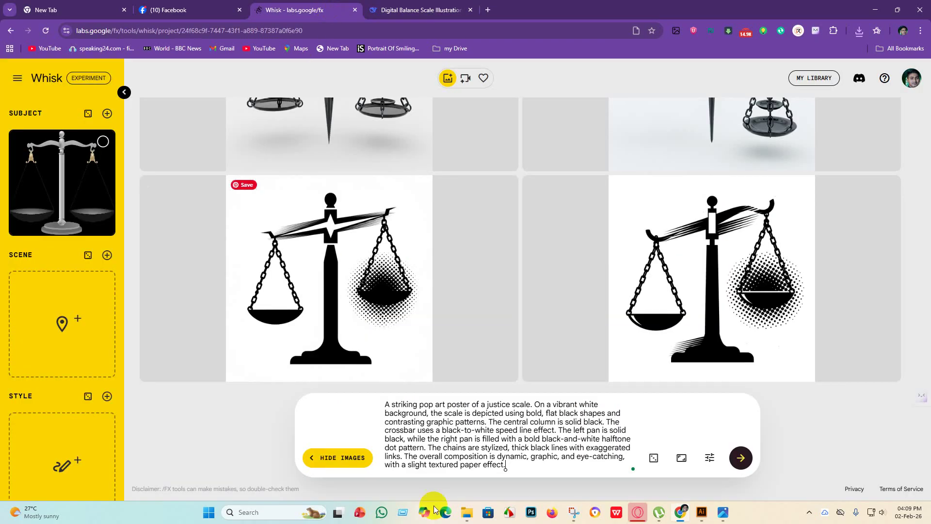
key("ctrl+a")
key("BackSpace")
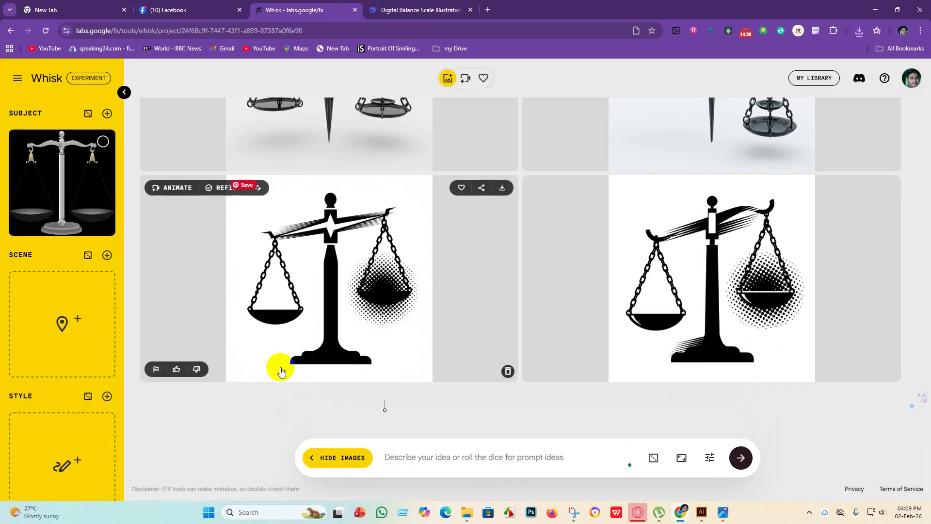
key("ctrl+v")
key("Return")
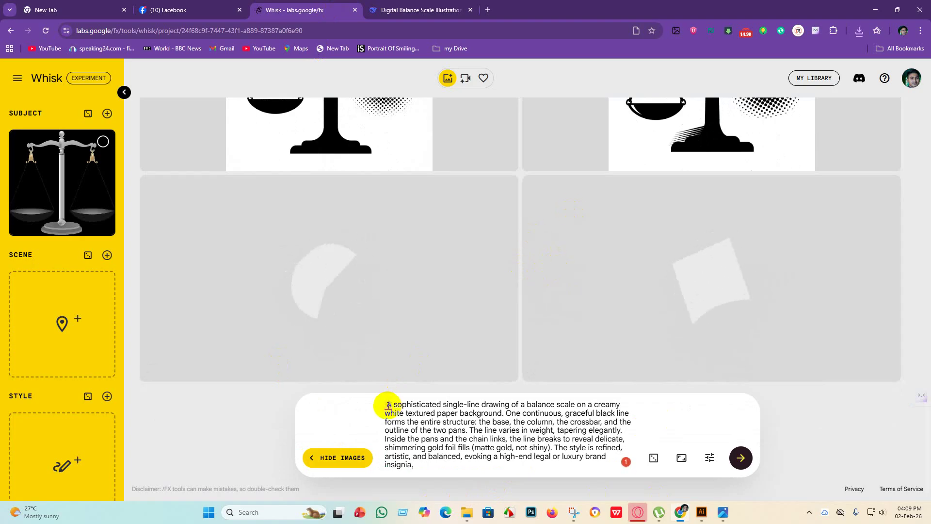
mouse_move(387, 408)
left_click(397, 433)
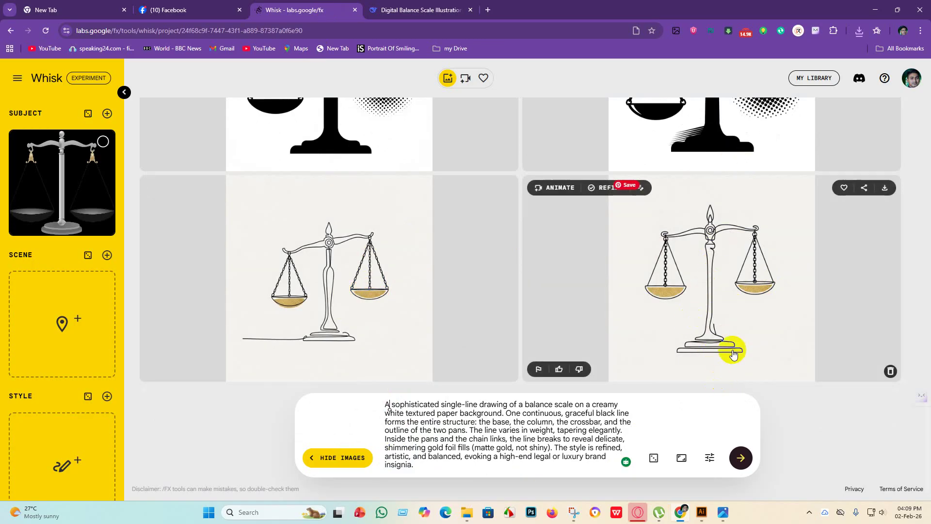
Switch to DeepSeek and send the follow-up message "more"
left_click(413, 11)
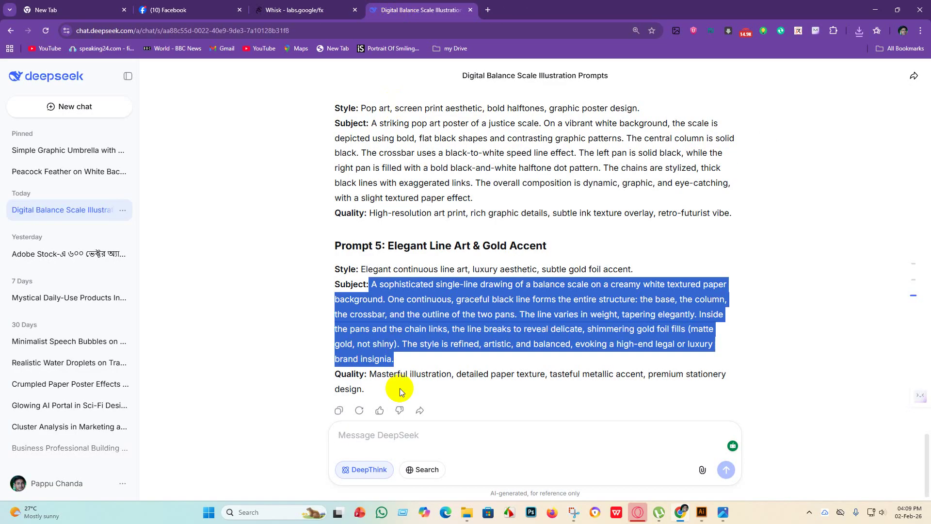
scroll(412, 394, "down", 1)
left_click(383, 452)
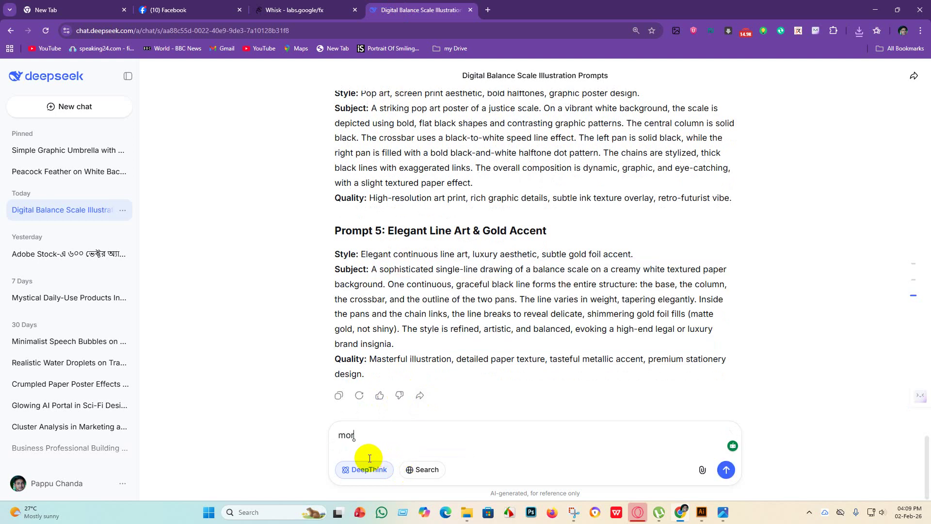
key("Return")
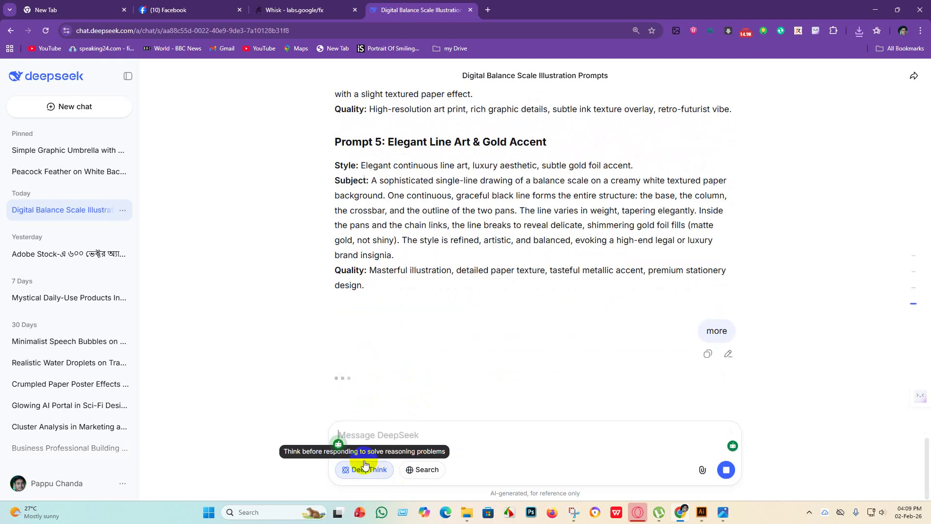
Stop the running response and send the follow-up message "without any shadow"
type("with")
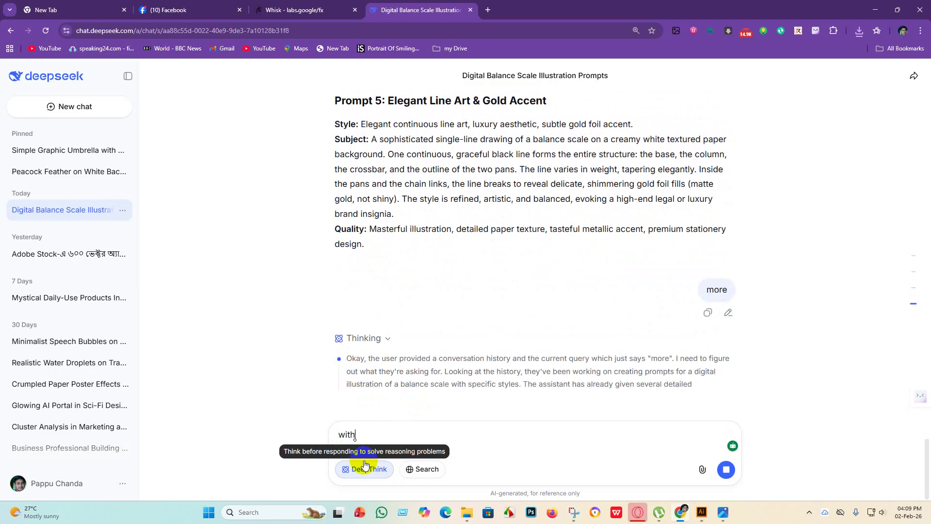
type("out ")
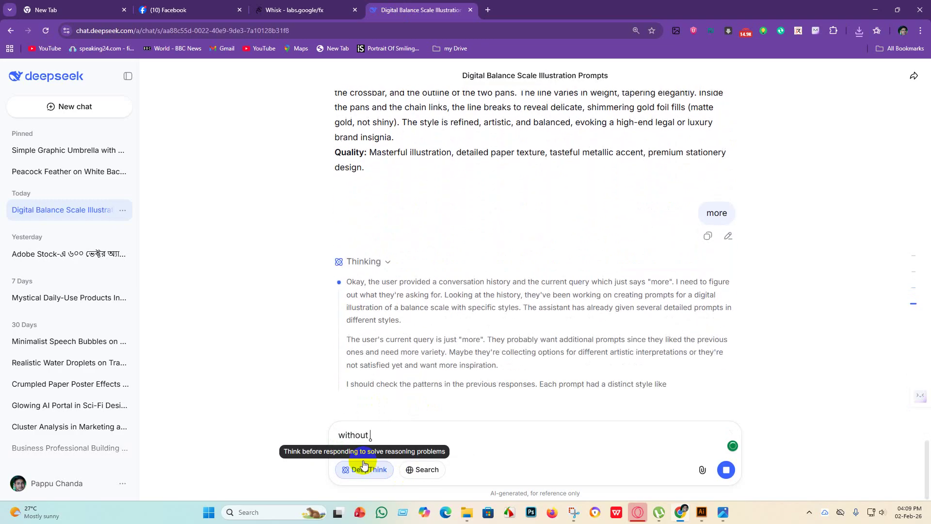
type("any sh")
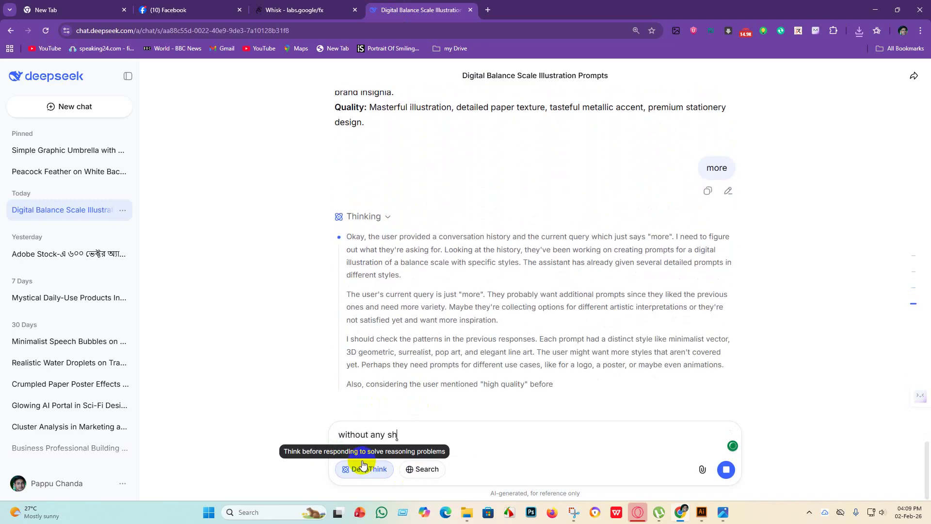
type("ado")
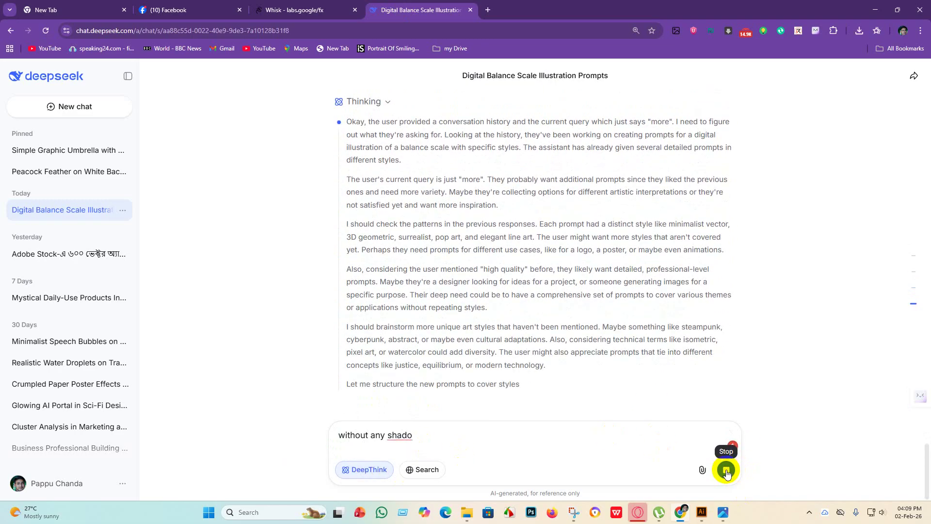
left_click(726, 471)
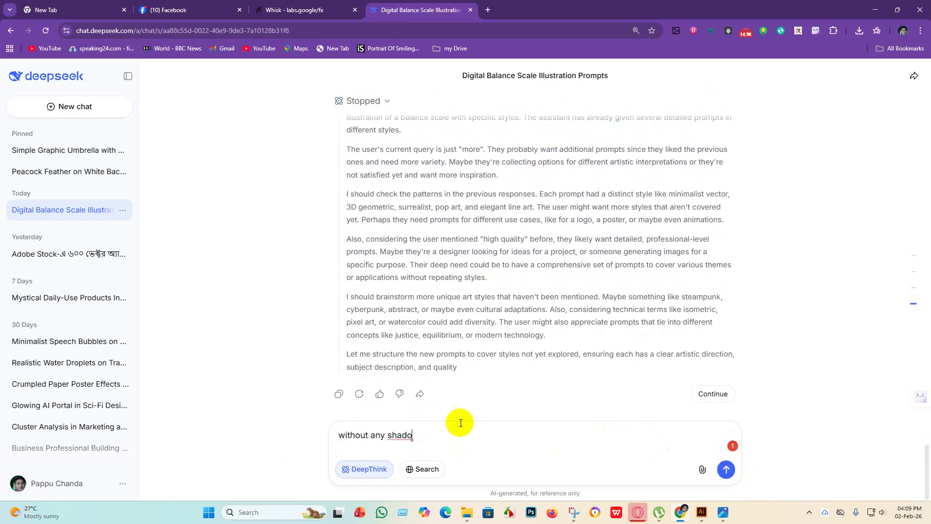
right_click(397, 433)
left_click(398, 359)
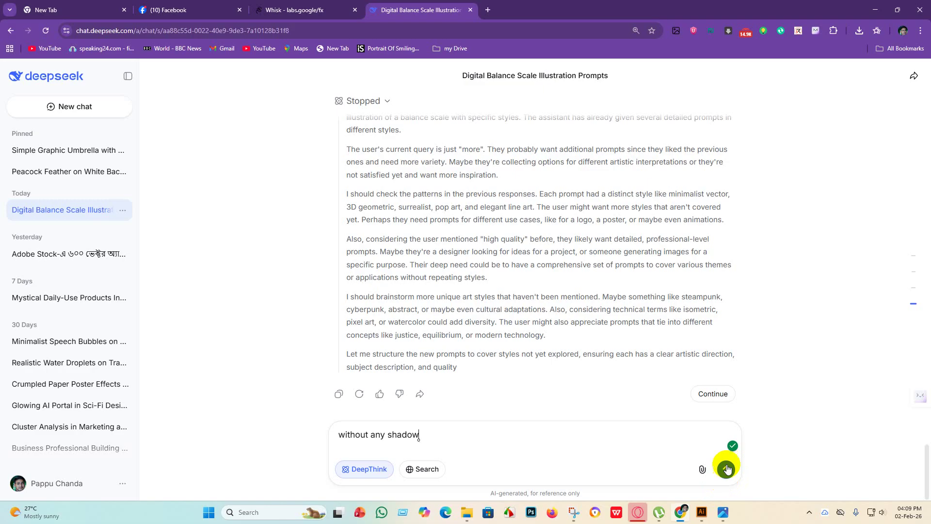
left_click(726, 469)
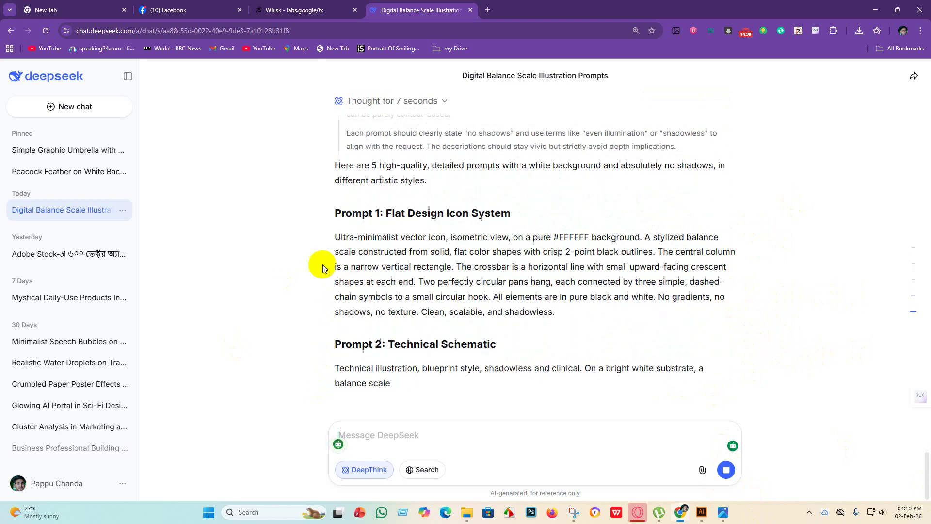
Copy the full text of Prompt 1: Flat Design Icon System from the DeepSeek response
left_click_drag(345, 237, 411, 231)
scroll(318, 309, "up", 2)
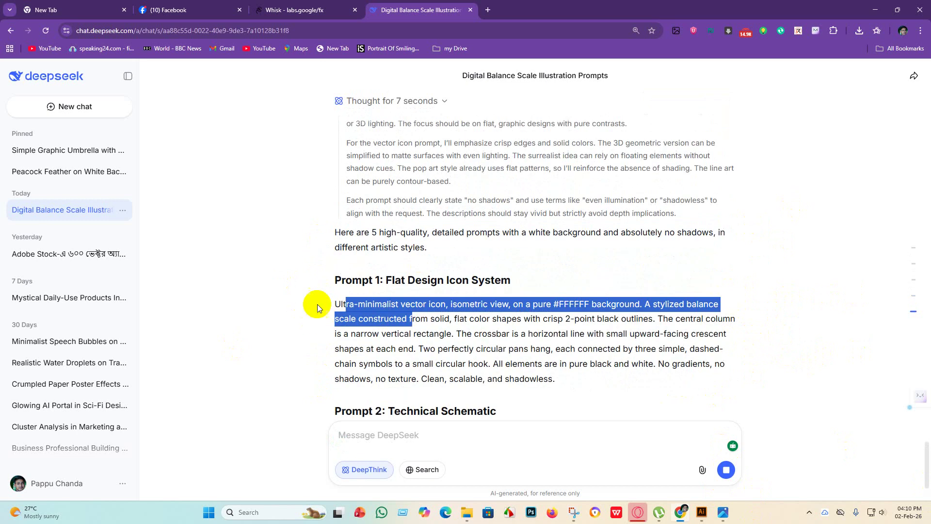
left_click_drag(318, 309, 596, 383)
key("ctrl+c")
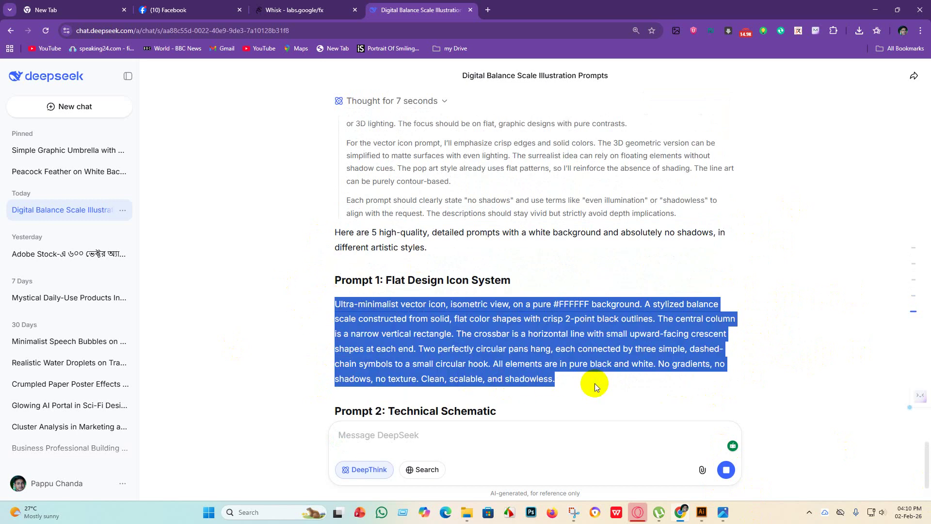
Switch to Whisk, replace the prompt with the copied ultra-minimalist vector icon text, and generate new images
left_click(301, 10)
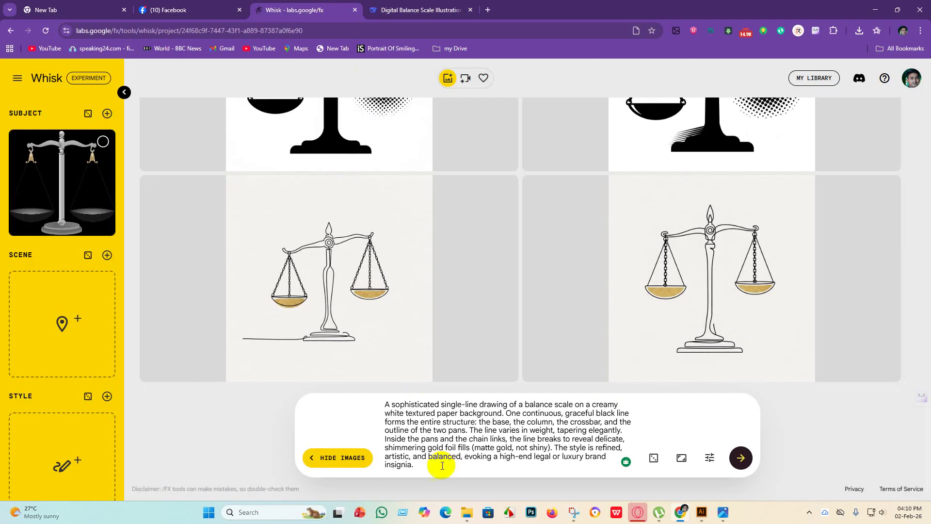
key("ctrl+a")
key("BackSpace")
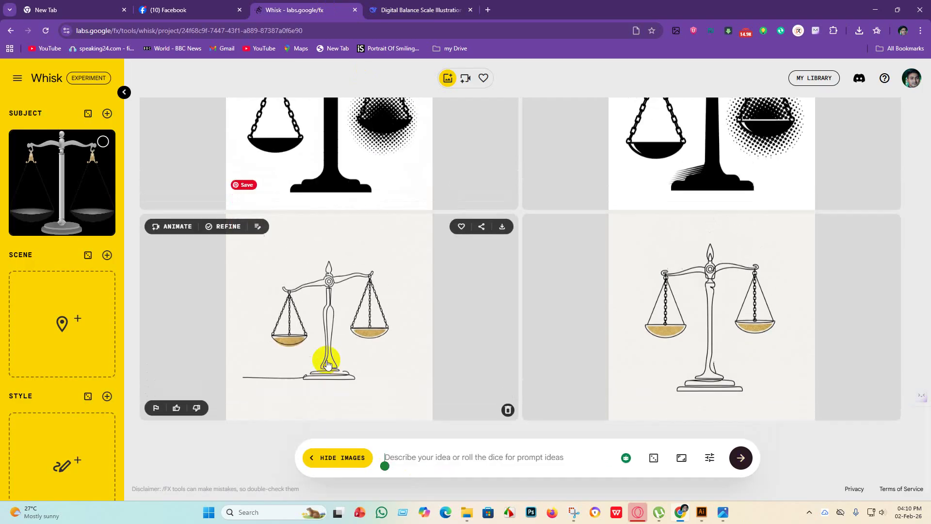
key("ctrl+v")
key("Return")
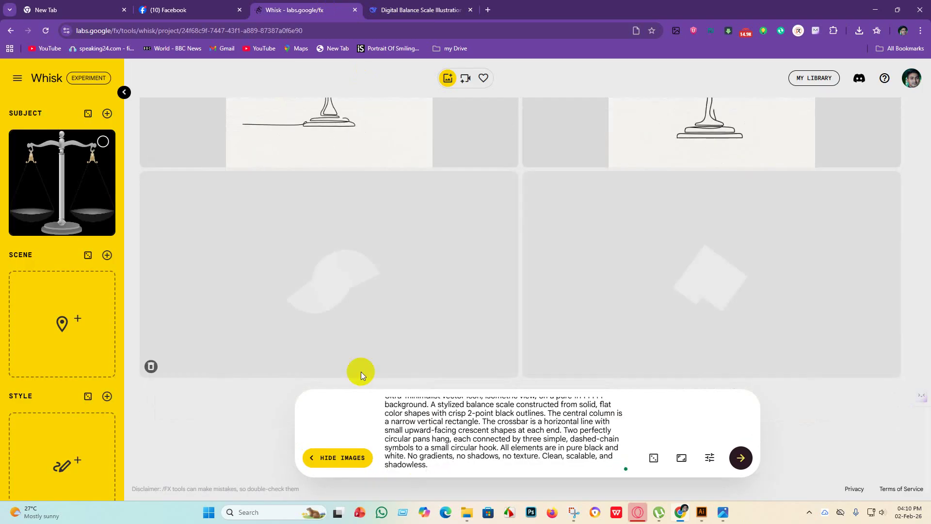
Switch to DeepSeek and copy the text of Prompt 2: Technical Schematic
left_click(421, 10)
scroll(352, 299, "down", 4)
left_click_drag(327, 248, 491, 328)
left_click(280, 318)
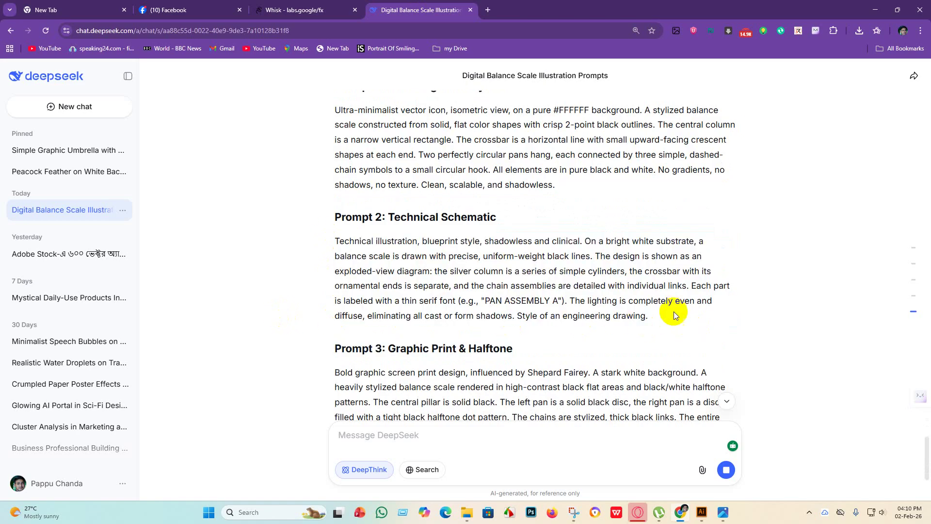
left_click_drag(661, 319, 274, 244)
key("ctrl+c")
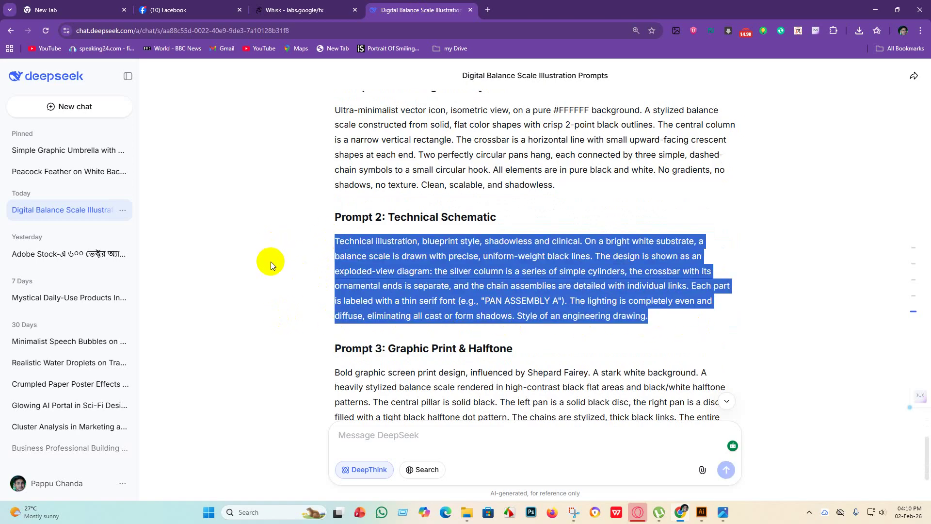
Switch to Whisk, replace the prompt with the copied blueprint-style technical illustration text, and generate new images
left_click(323, 11)
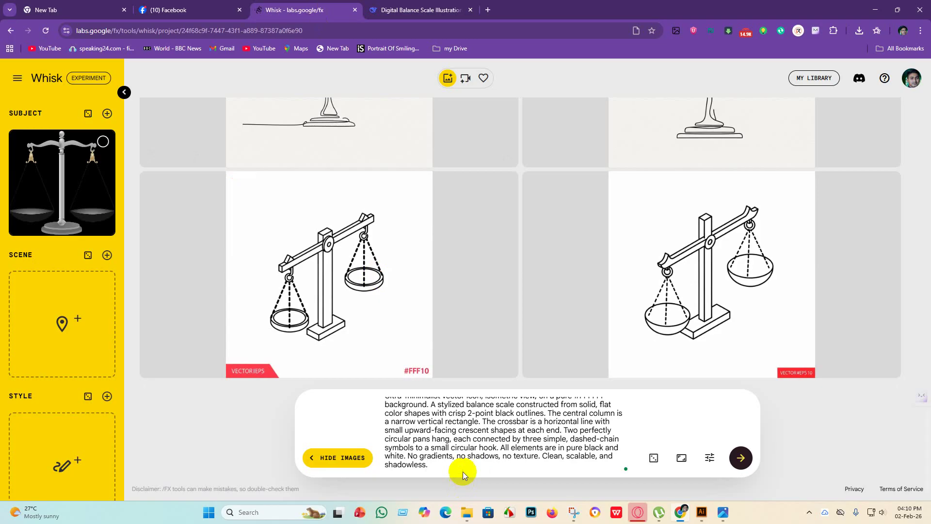
left_click_drag(463, 471, 330, 385)
key("BackSpace")
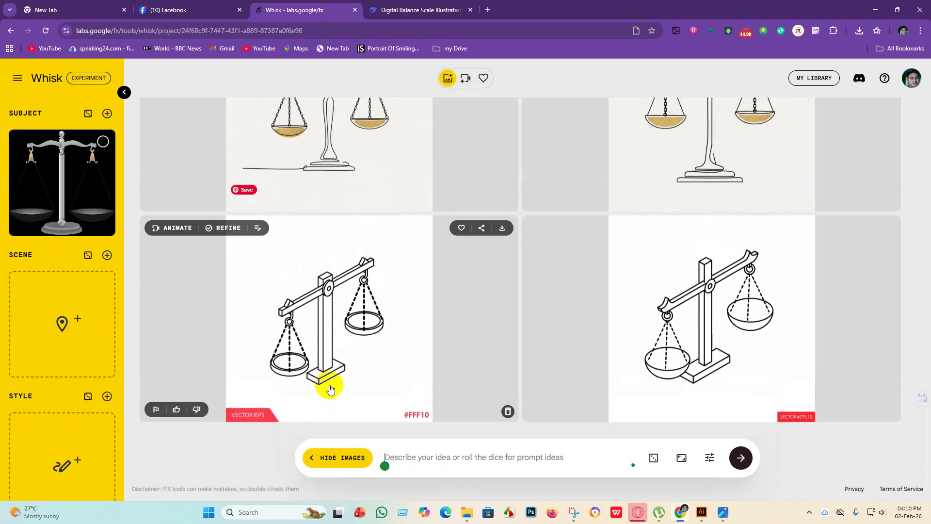
key("ctrl+v")
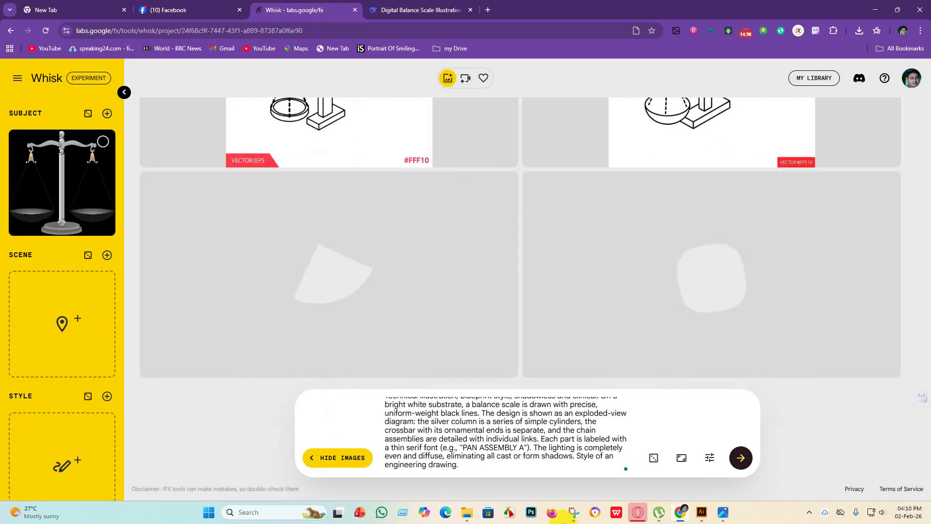
Download the isometric outline scale image marked "#FFF10" as a JPEG into the part 3 folder
scroll(706, 251, "up", 2)
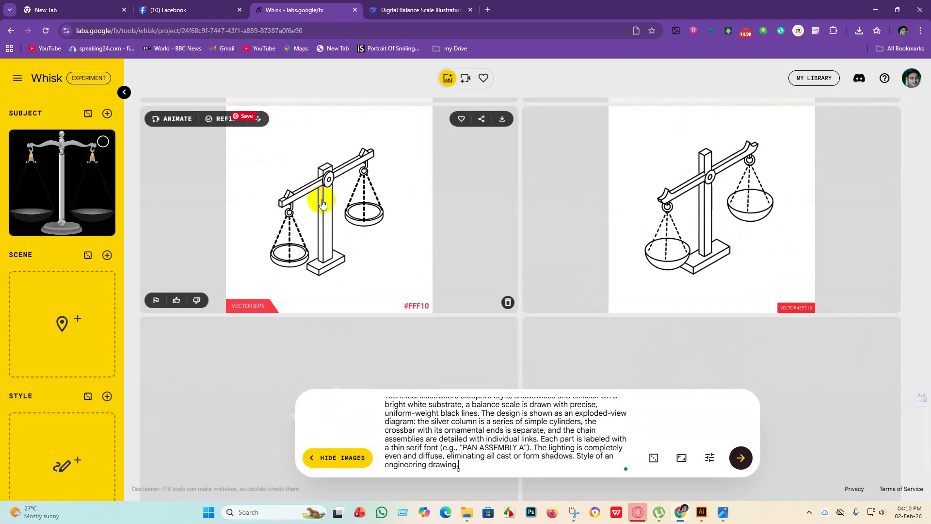
left_click(502, 119)
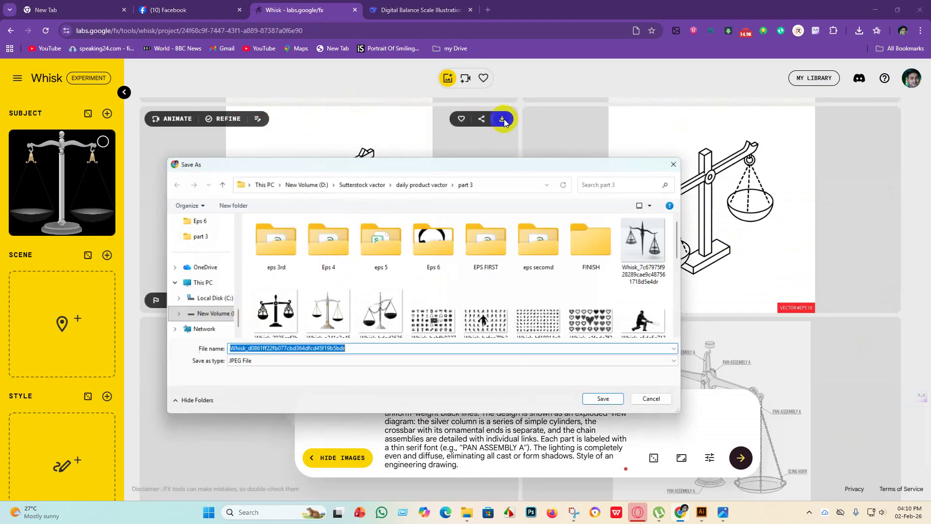
left_click(605, 399)
scroll(630, 301, "down", 3)
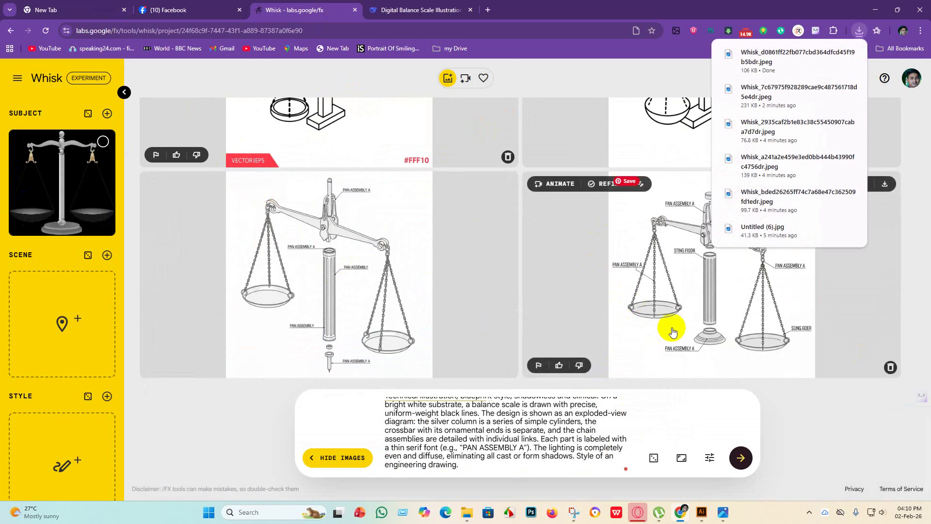
scroll(793, 370, "up", 2)
scroll(743, 364, "down", 2)
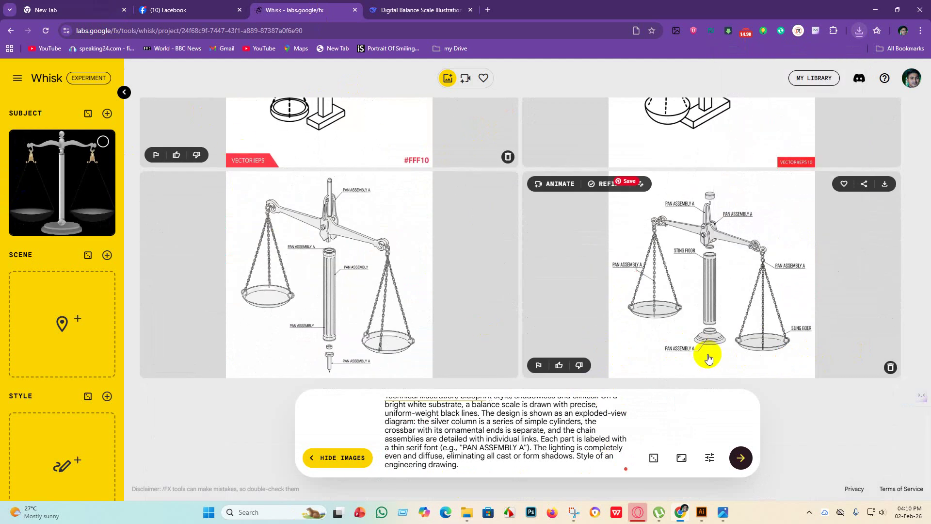
scroll(652, 281, "up", 1)
scroll(582, 291, "down", 1)
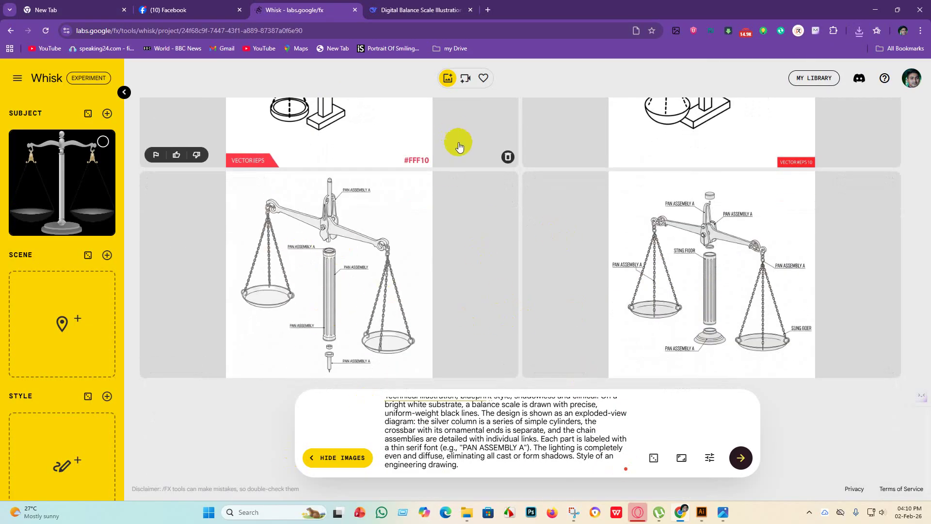
Switch to DeepSeek and copy the text of Prompt 3: Graphic Print & Halftone
left_click(406, 8)
scroll(470, 257, "down", 2)
left_click_drag(356, 220, 537, 314)
left_click(301, 289)
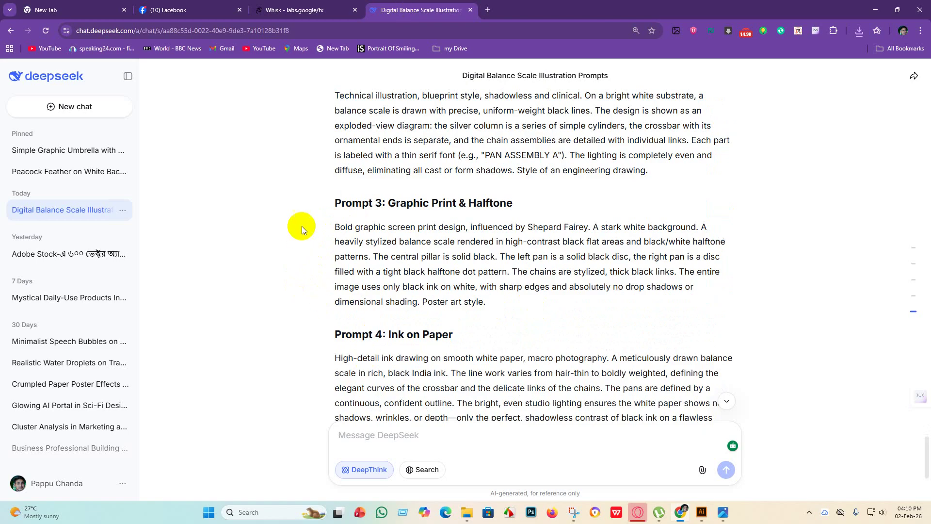
left_click_drag(301, 226, 523, 309)
key("ctrl+c")
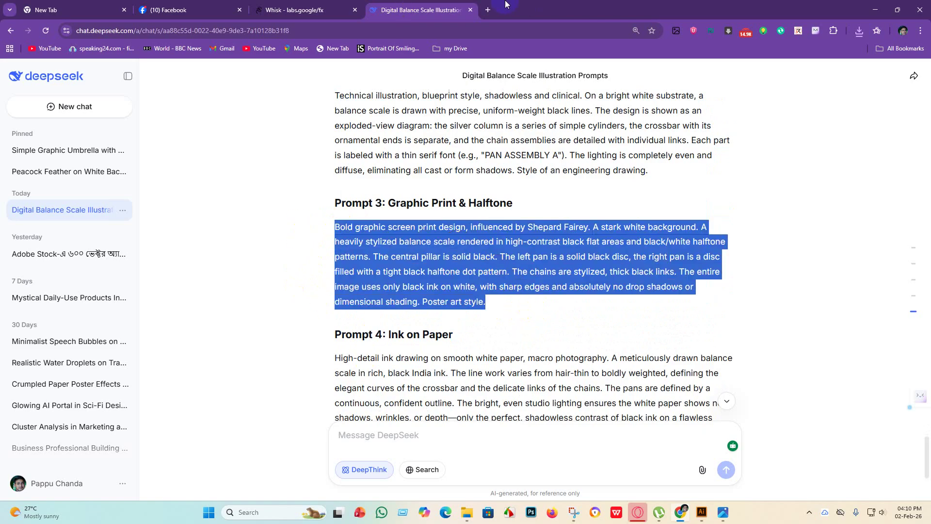
Switch to Whisk, replace the prompt with the copied bold graphic screen print text, and generate new images
left_click(311, 9)
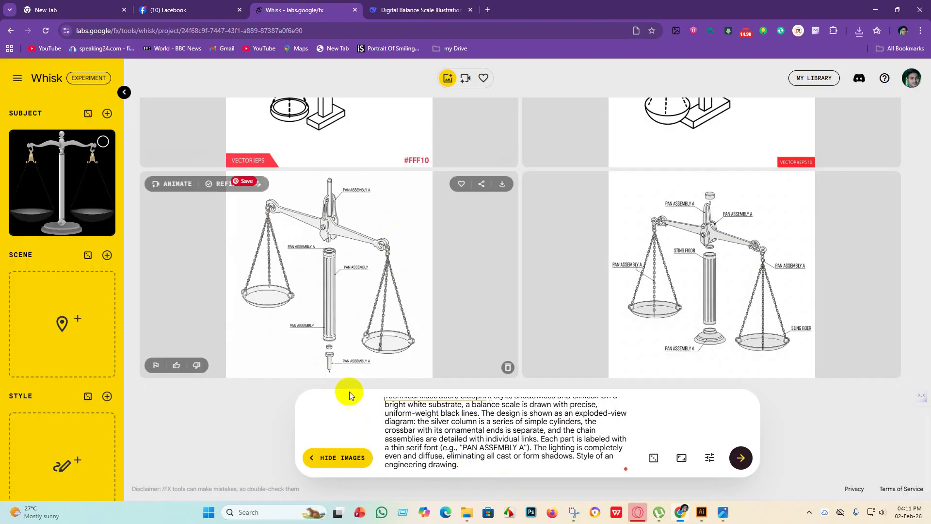
left_click_drag(484, 482, 315, 350)
key("BackSpace")
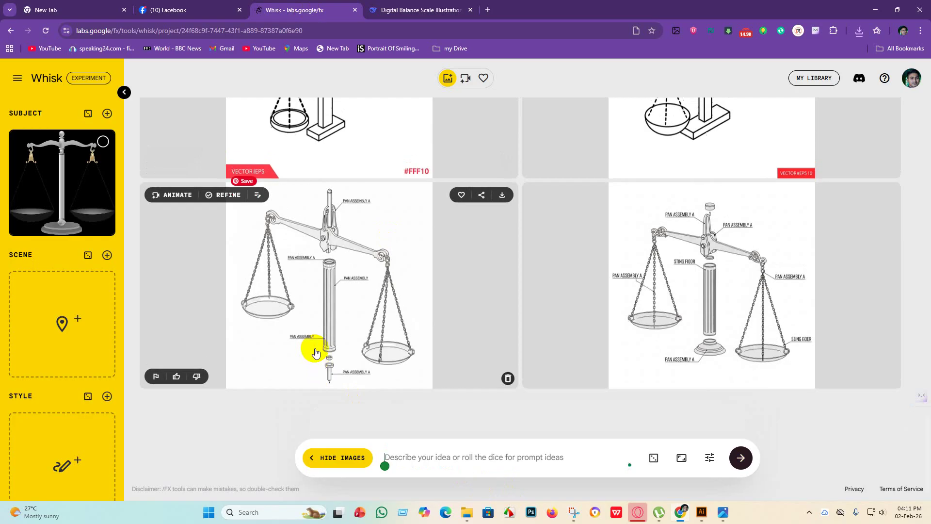
key("ctrl+v")
key("Return")
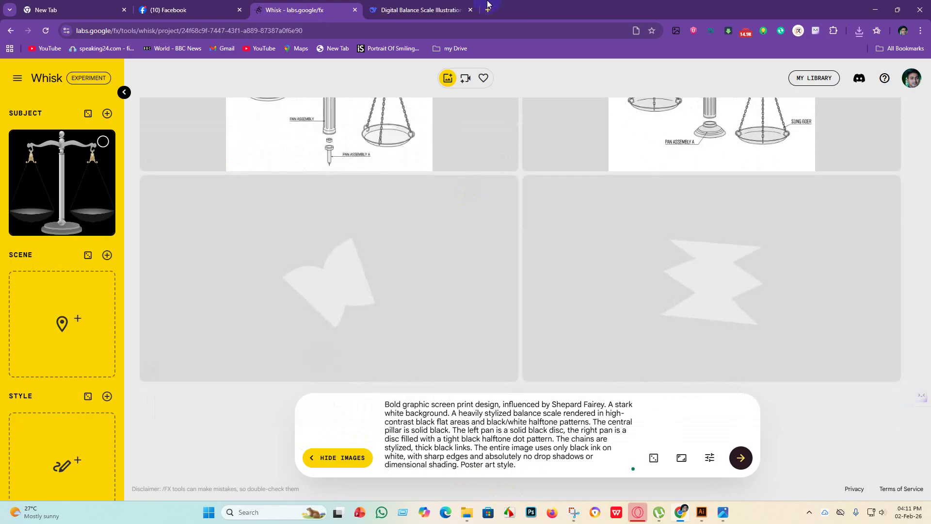
Switch to DeepSeek and copy the text of Prompt 4: Ink on Paper
left_click(456, 7)
scroll(39, 240, "down", 3)
scroll(416, 322, "down", 4)
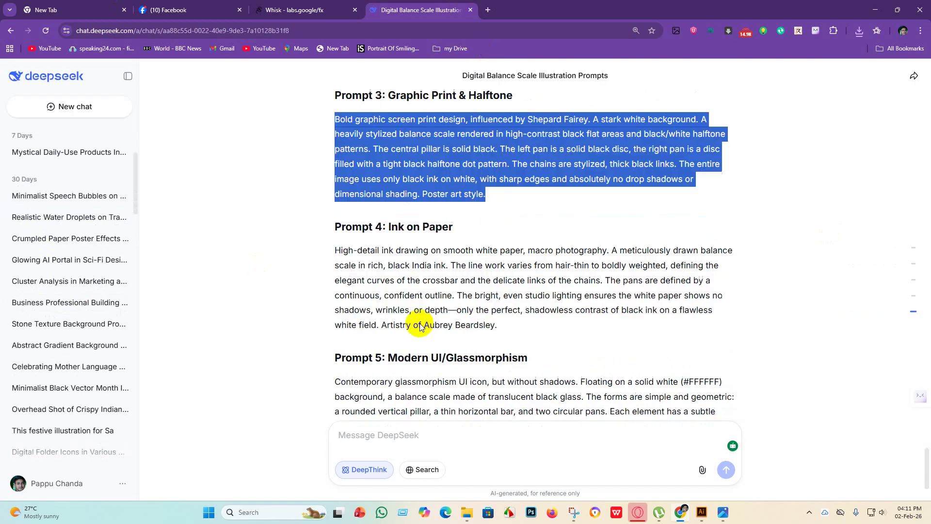
left_click_drag(323, 165, 530, 248)
key("ctrl+c")
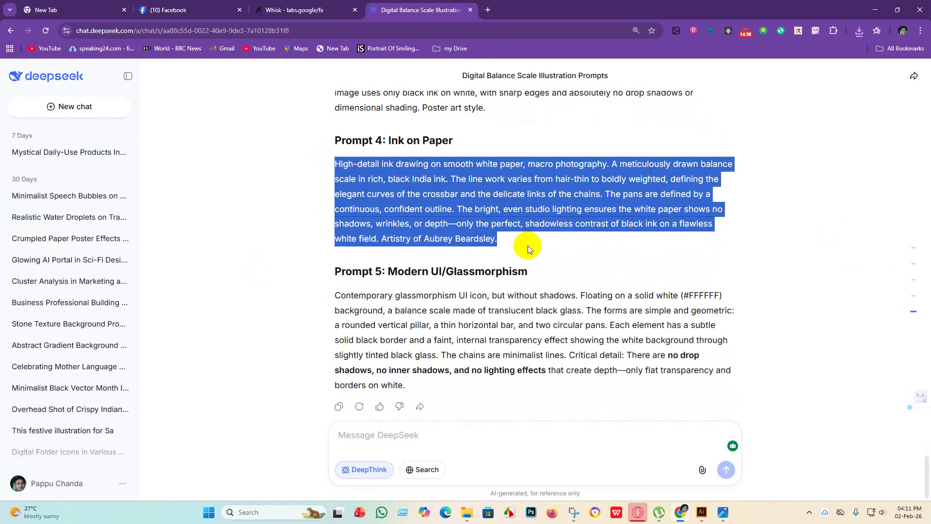
Switch to Whisk, replace the prompt with the copied high-detail ink drawing text, and generate new images
left_click(305, 9)
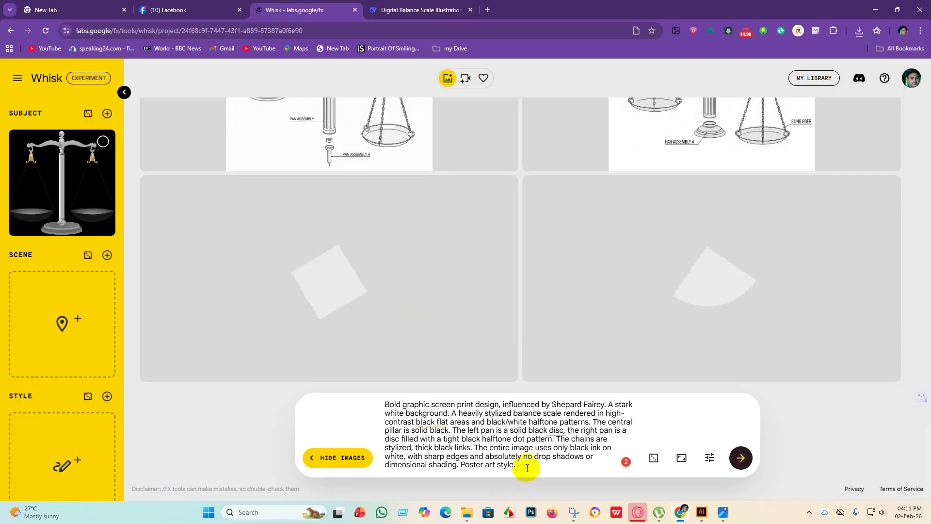
key("ctrl+a")
key("BackSpace")
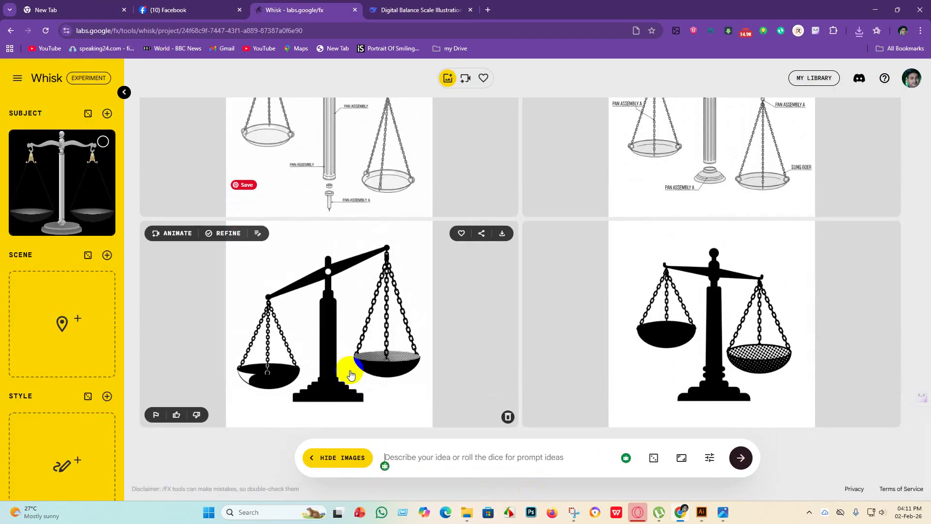
key("ctrl+v")
key("Return")
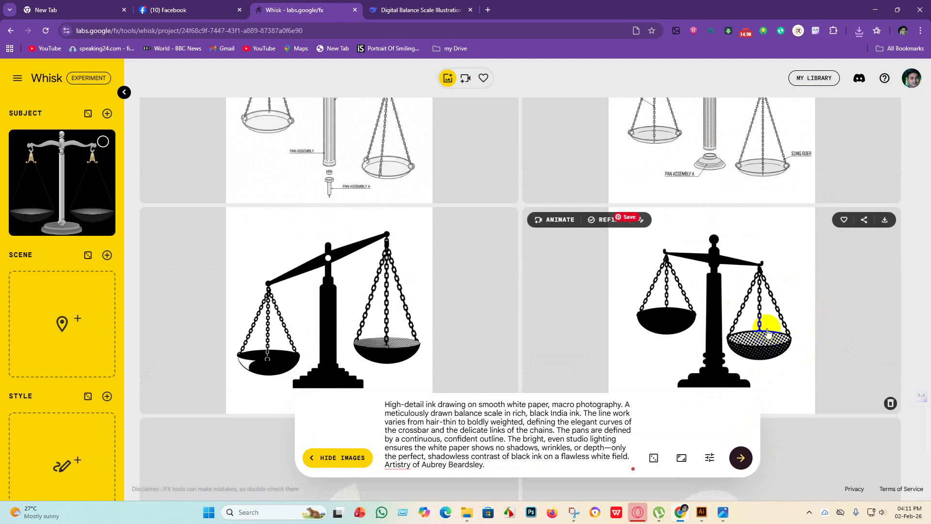
Download the black silhouette scale with the ball-topped column and dotted pan as a JPEG into the part 3 folder
scroll(767, 333, "down", 2)
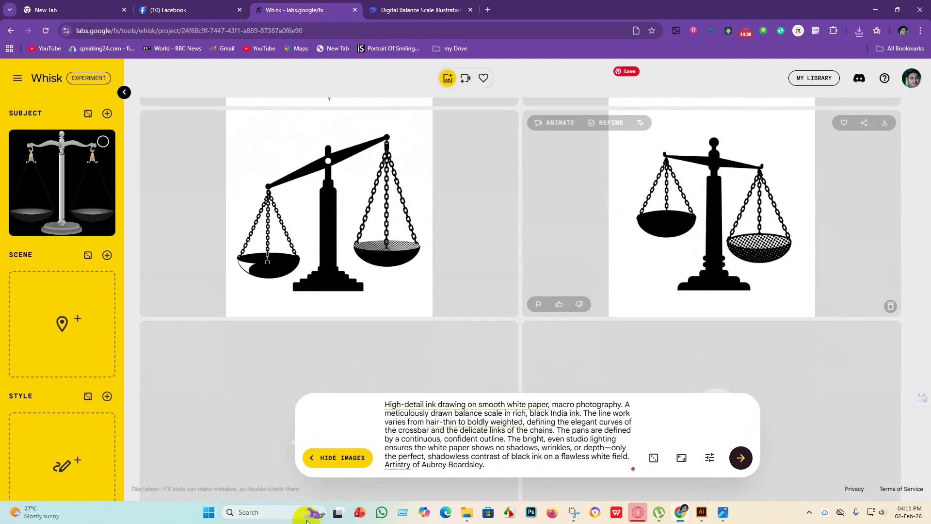
left_click(696, 226)
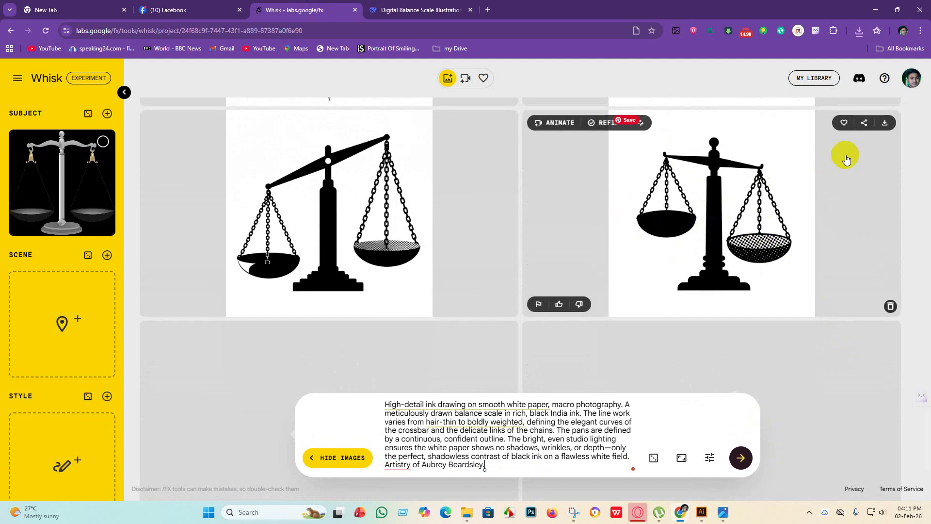
left_click(884, 127)
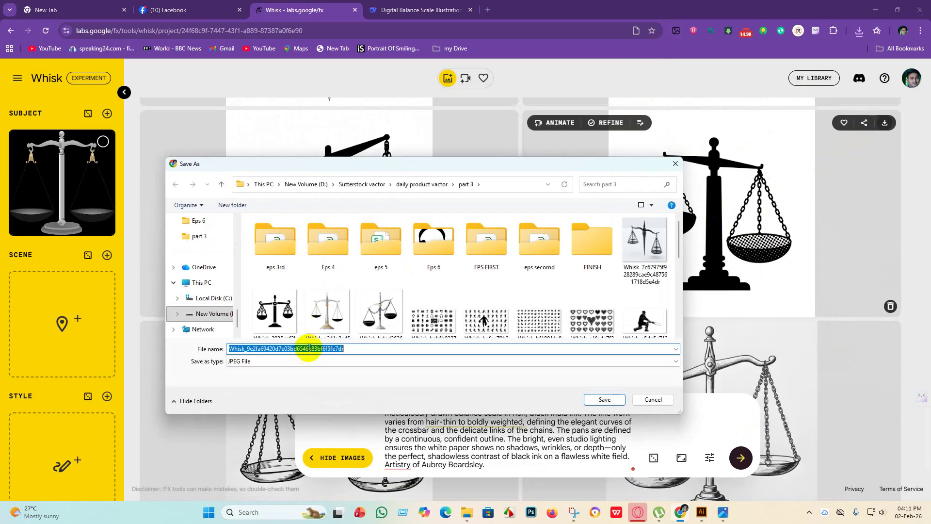
scroll(544, 304, "down", 5)
left_click(601, 400)
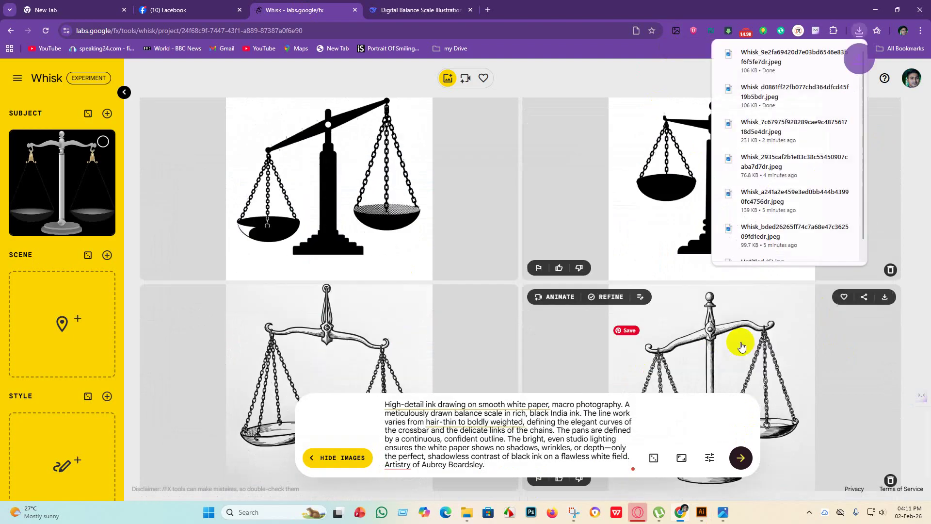
Download the ink-drawn scale with the full column and stepped round base as a JPEG into the part 3 folder
scroll(776, 349, "down", 3)
left_click(392, 295)
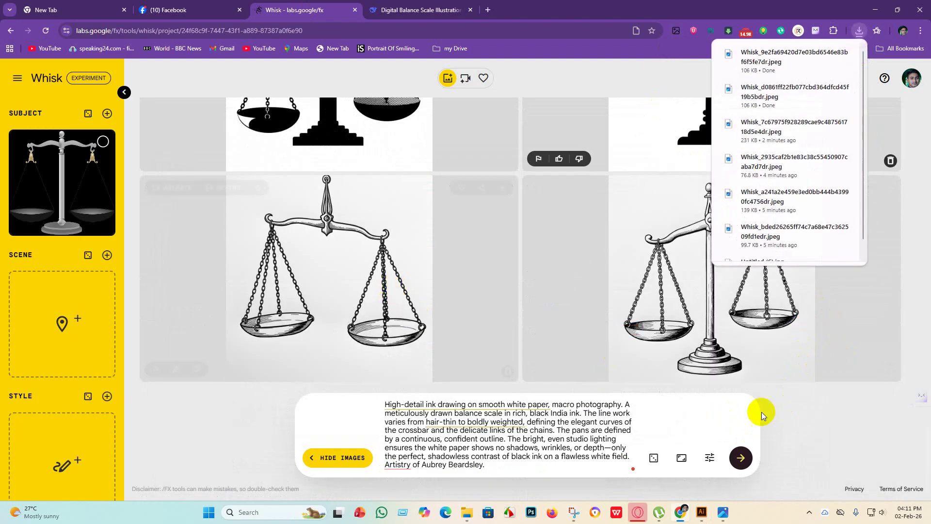
scroll(762, 413, "up", 1)
scroll(777, 382, "down", 1)
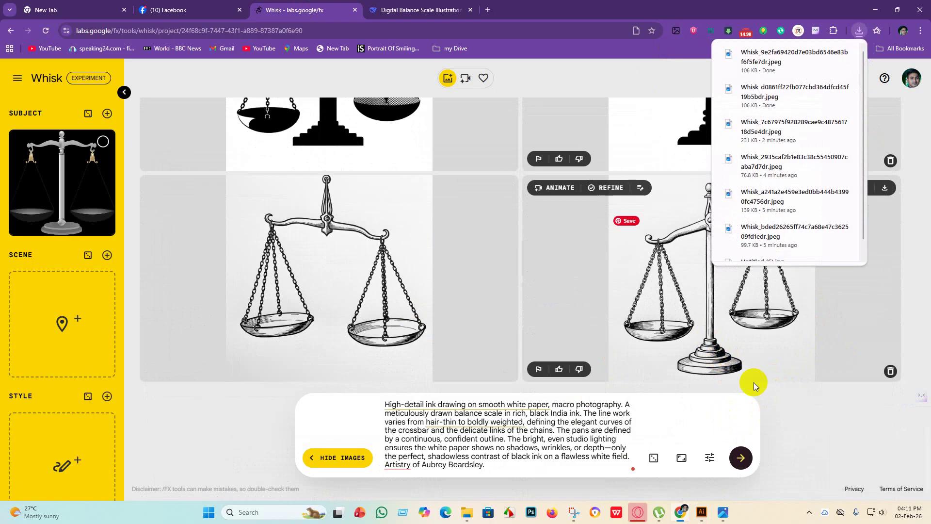
scroll(757, 352, "up", 2)
scroll(755, 344, "down", 2)
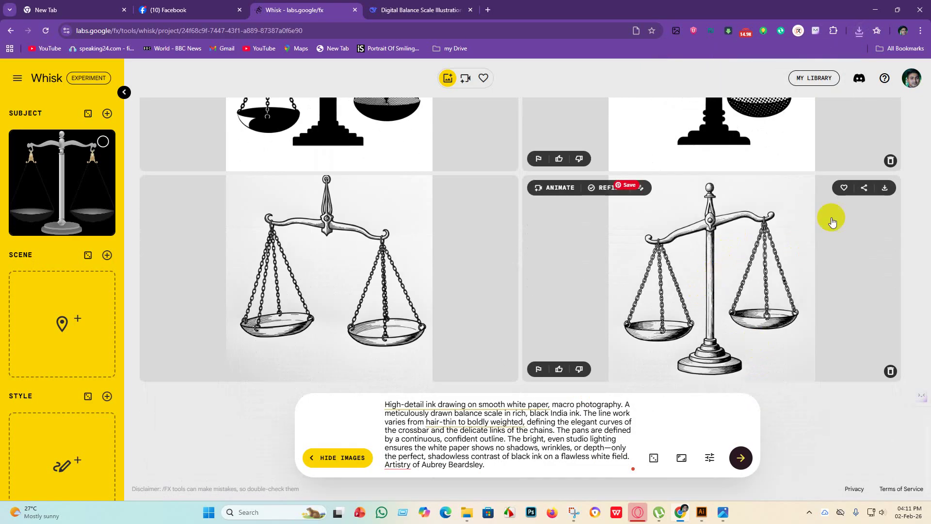
left_click(884, 188)
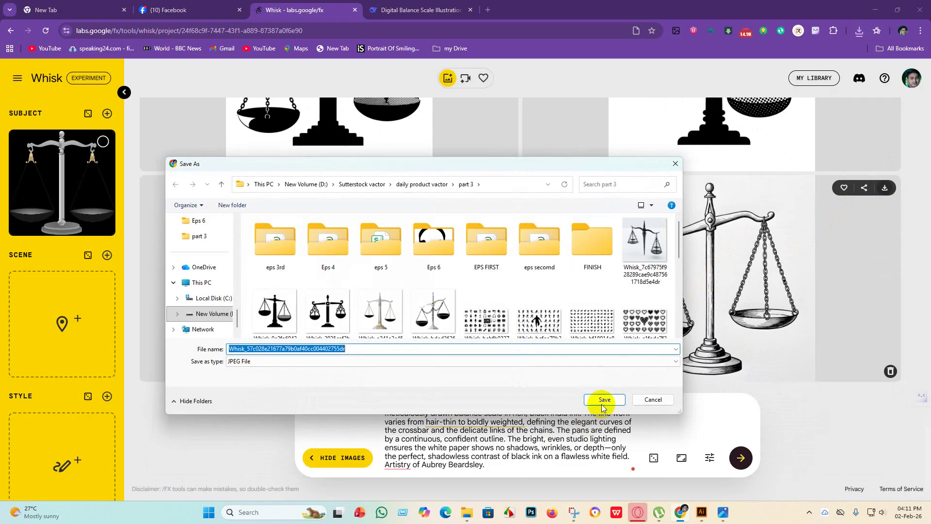
left_click(604, 401)
Switch to DeepSeek and copy the text of Prompt 5: Modern UI/Glassmorphism
left_click(421, 9)
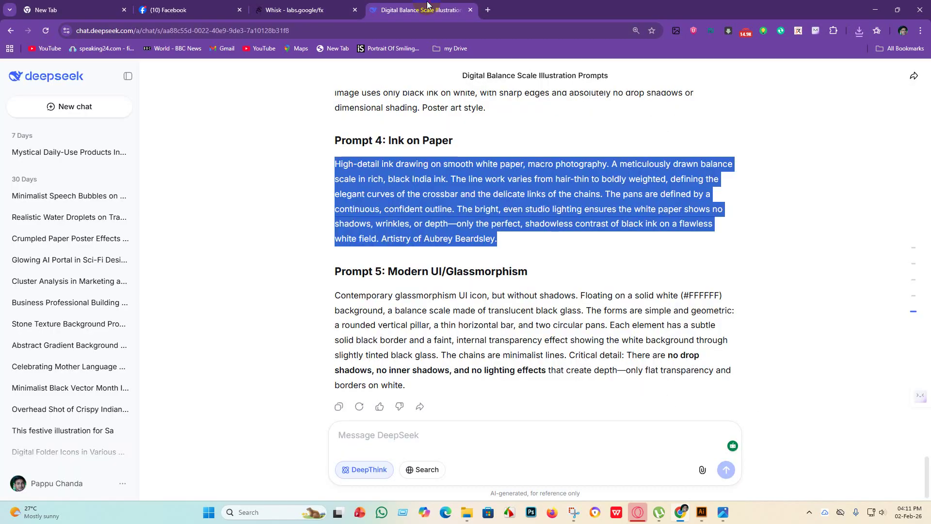
left_click(332, 284)
left_click_drag(331, 284, 743, 340)
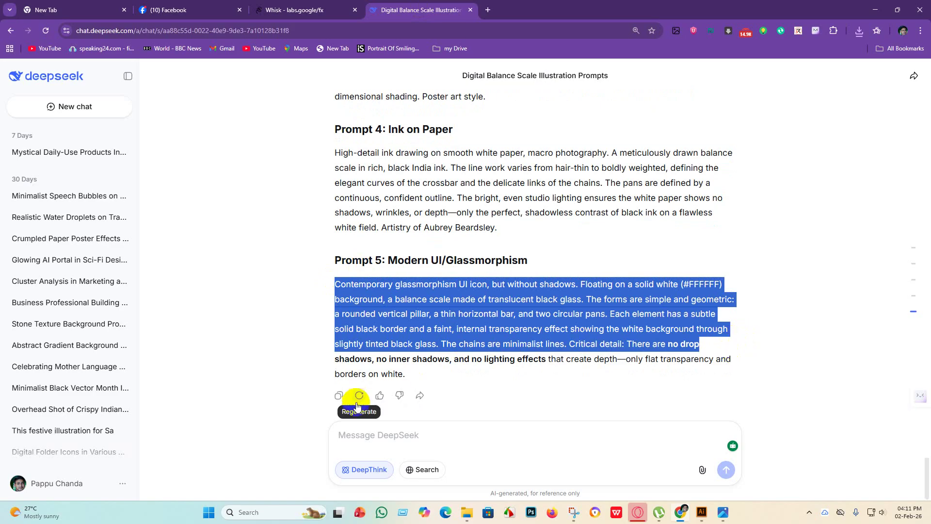
left_click_drag(412, 375, 290, 291)
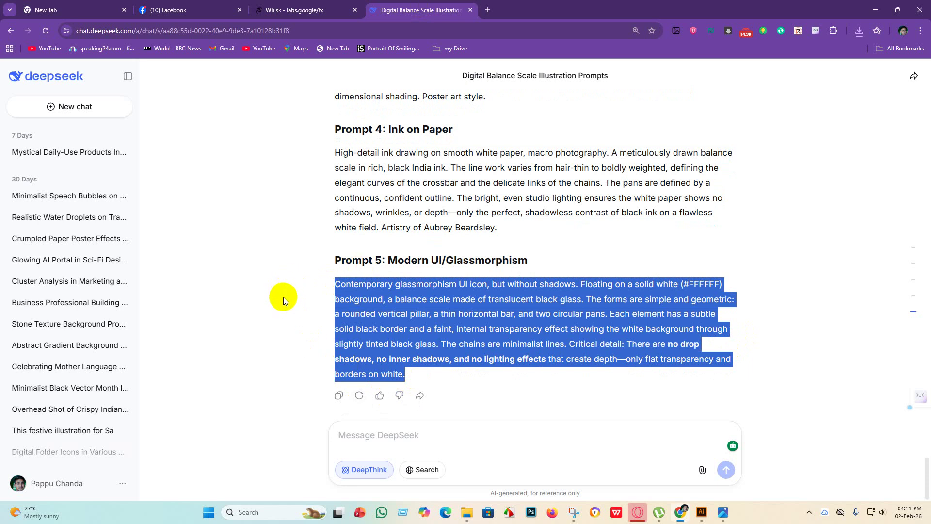
Switch to Whisk, replace the prompt with the copied glassmorphism UI icon text, and generate new images
left_click(321, 9)
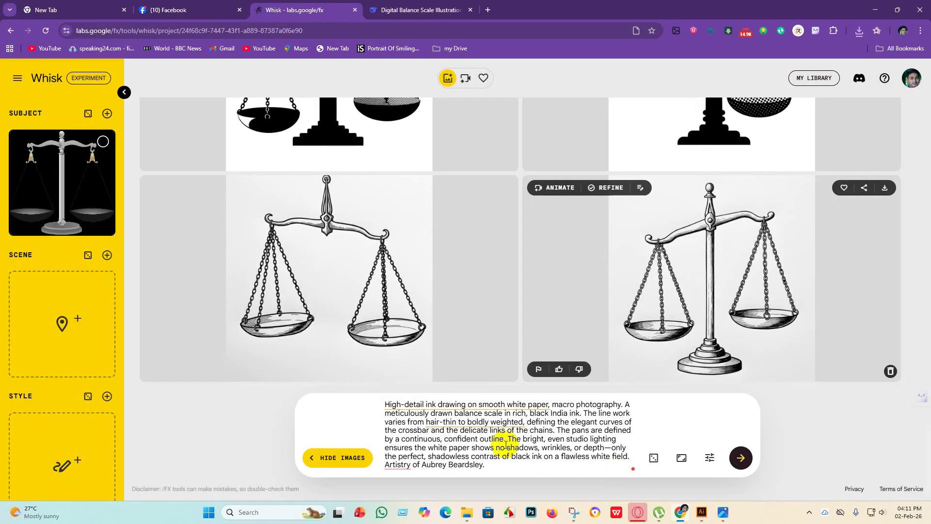
key("ctrl+a")
key("BackSpace")
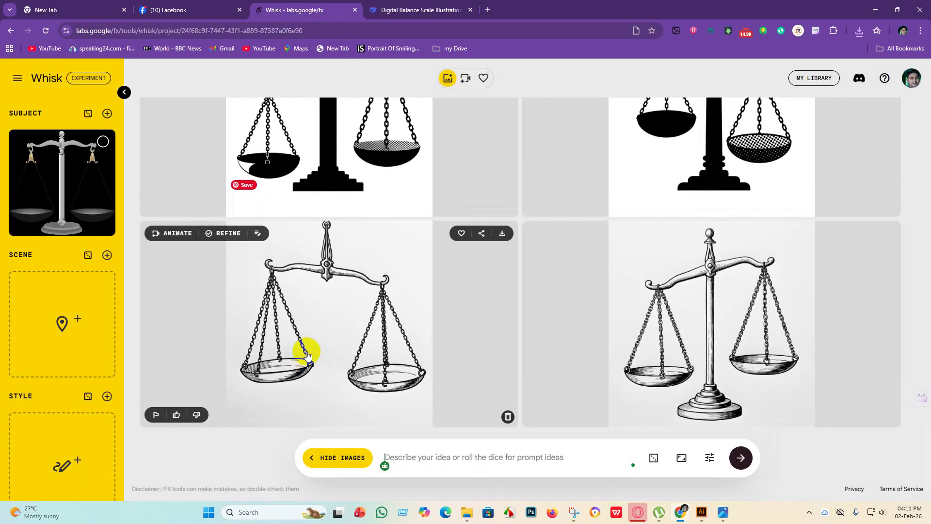
key("ctrl+v")
key("Return")
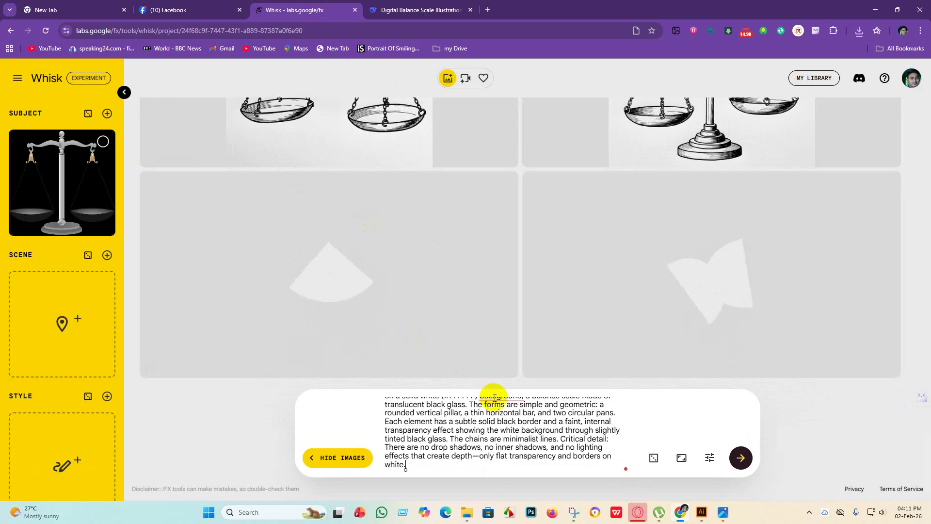
Download the flat grey scale with the thick black outline and half-round pans as a JPEG into the part 3 folder
mouse_move(502, 399)
left_click(503, 421)
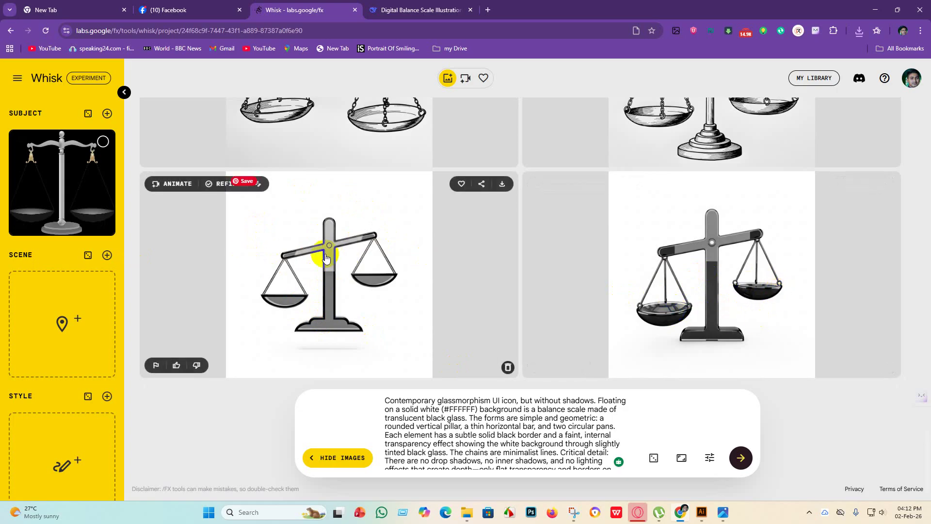
left_click(502, 184)
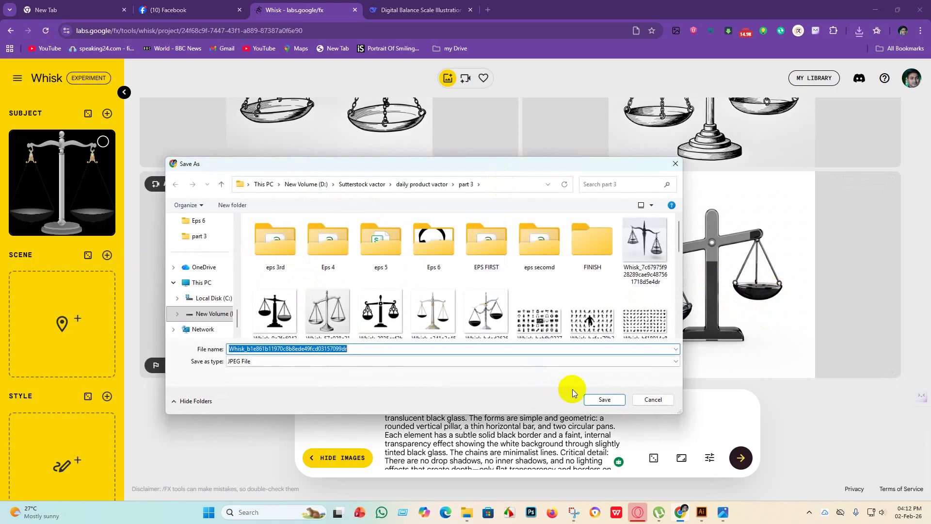
left_click(603, 396)
Switch to DeepSeek and request additional prompts with the message "more 2"
left_click(400, 6)
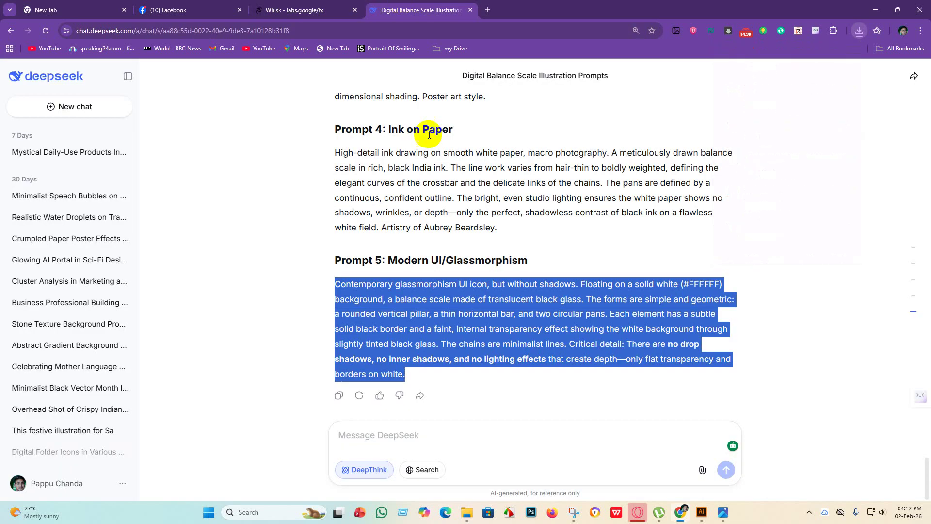
left_click(430, 449)
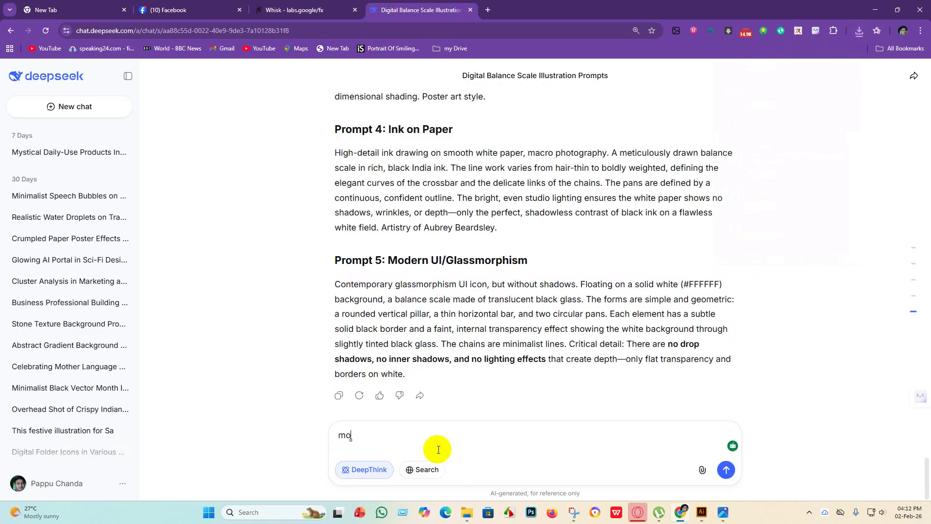
key("Return")
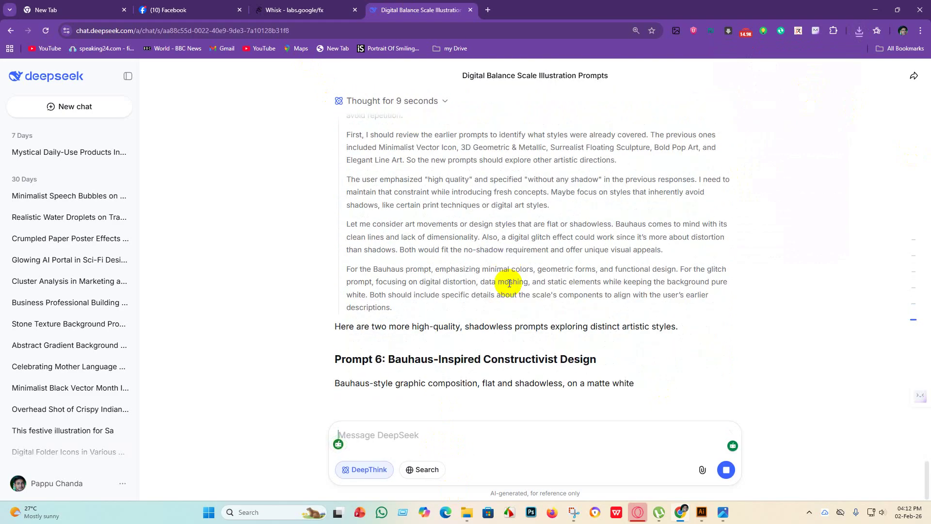
Copy the text of Prompt 6: Bauhaus-Inspired Constructivist Design from the new reply
scroll(490, 280, "up", 3)
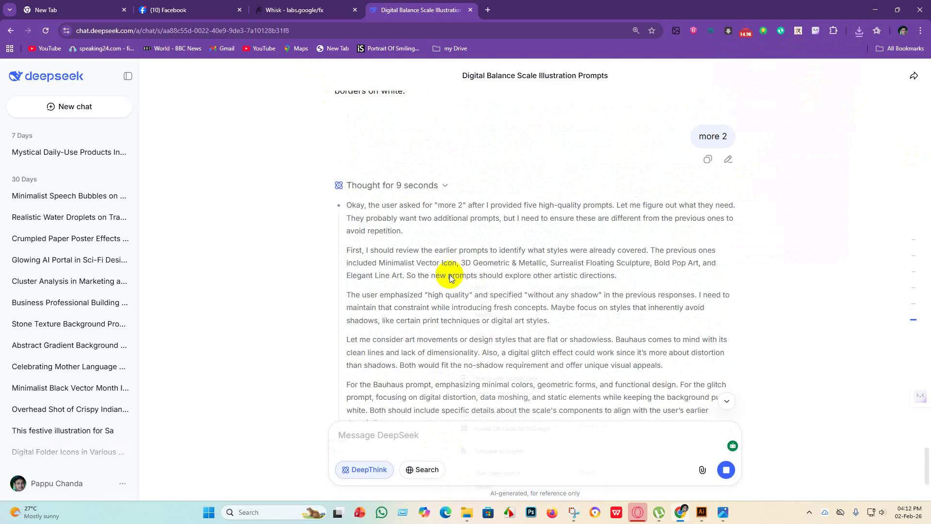
right_click(450, 277)
left_click(334, 285)
scroll(333, 285, "down", 4)
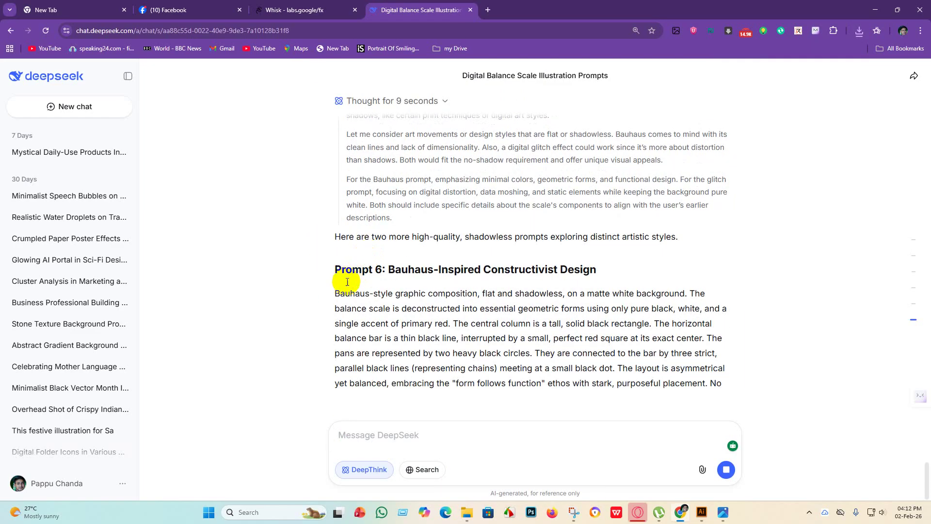
scroll(335, 290, "up", 1)
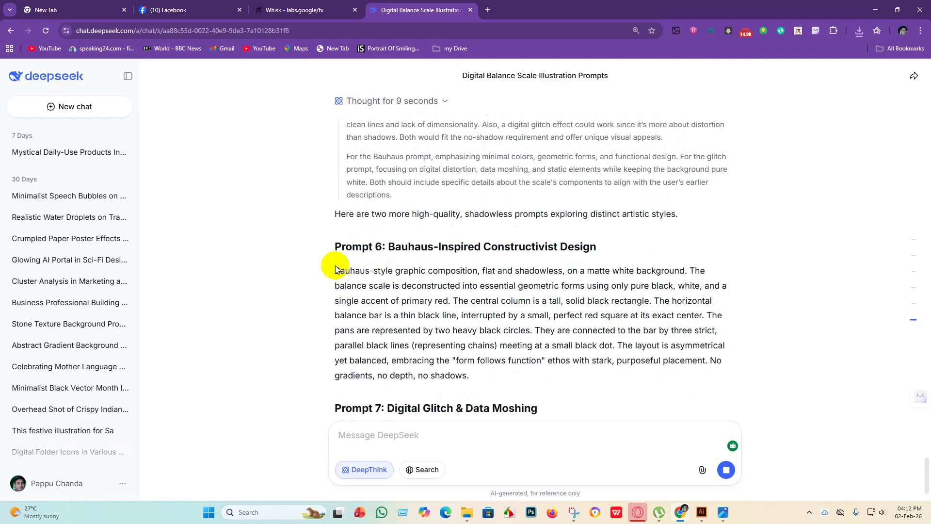
left_click_drag(334, 271, 473, 377)
key("ctrl+c")
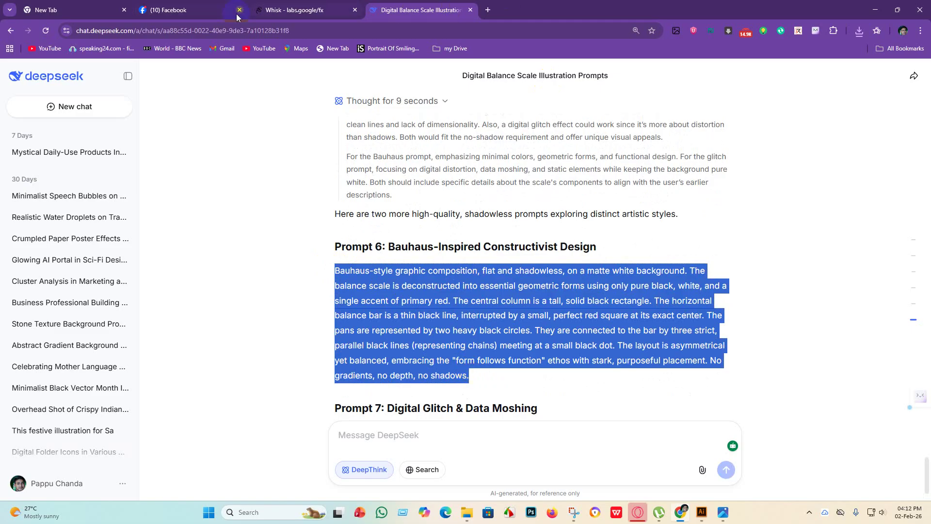
Switch to Whisk, replace the prompt with the copied Bauhaus-style composition text, and generate new images
left_click(291, 10)
scroll(558, 451, "down", 2)
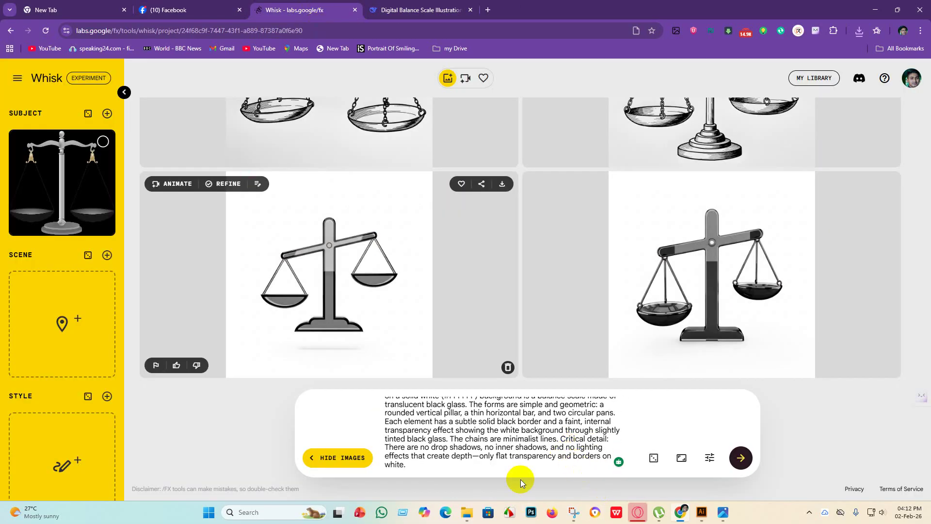
left_click_drag(428, 468, 328, 374)
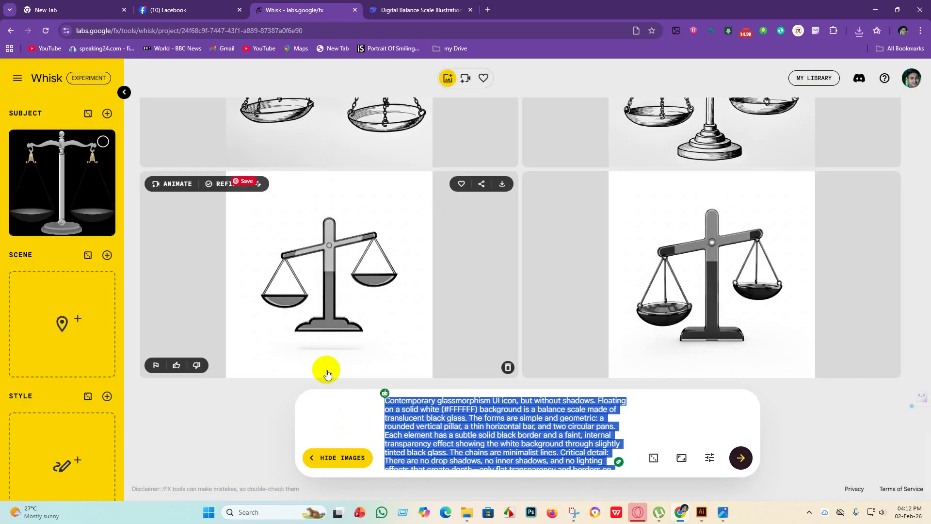
key("BackSpace")
key("ctrl+v")
key("Return")
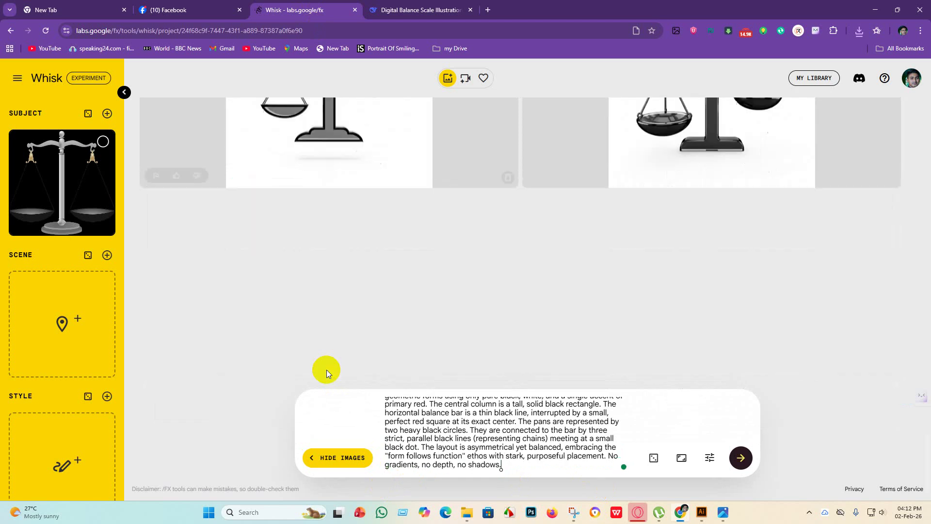
Switch to DeepSeek and copy the text of Prompt 7: Digital Glitch & Data Moshing
left_click(439, 7)
scroll(507, 250, "down", 5)
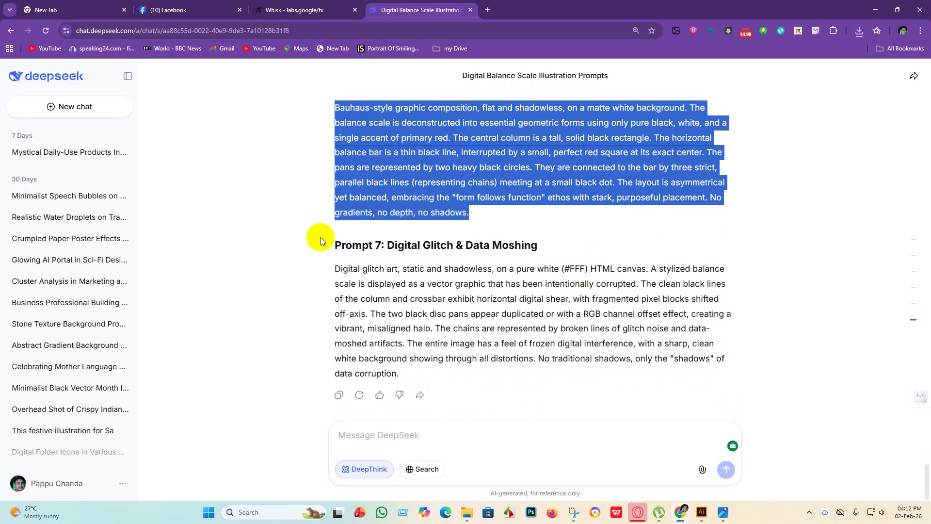
left_click_drag(330, 275, 452, 374)
key("ctrl+c")
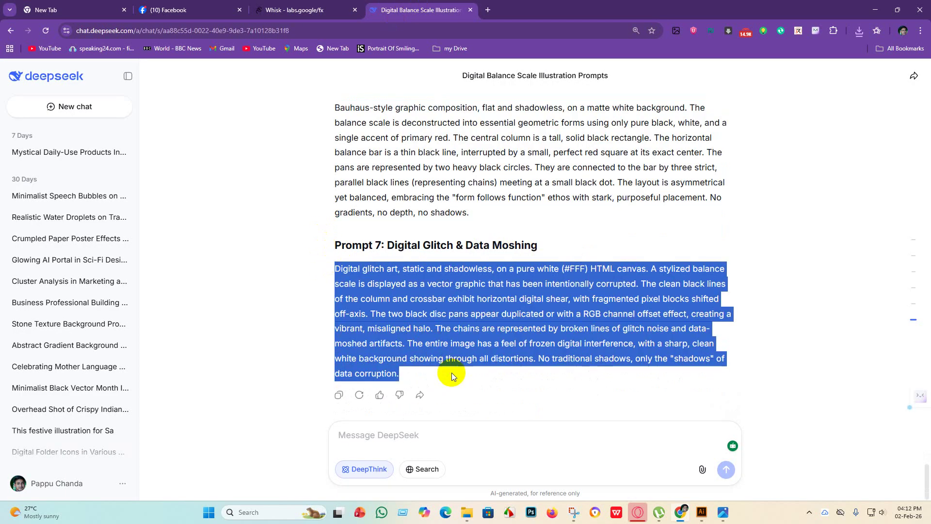
Switch to Whisk, replace the prompt with the copied digital glitch art text, generate new images and review them
left_click(324, 7)
left_click_drag(517, 470, 318, 365)
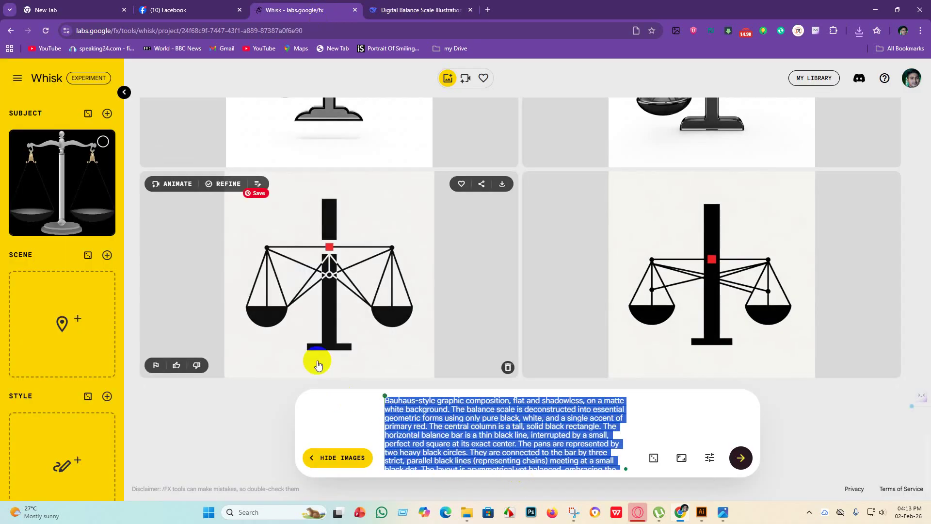
key("BackSpace")
key("ctrl+v")
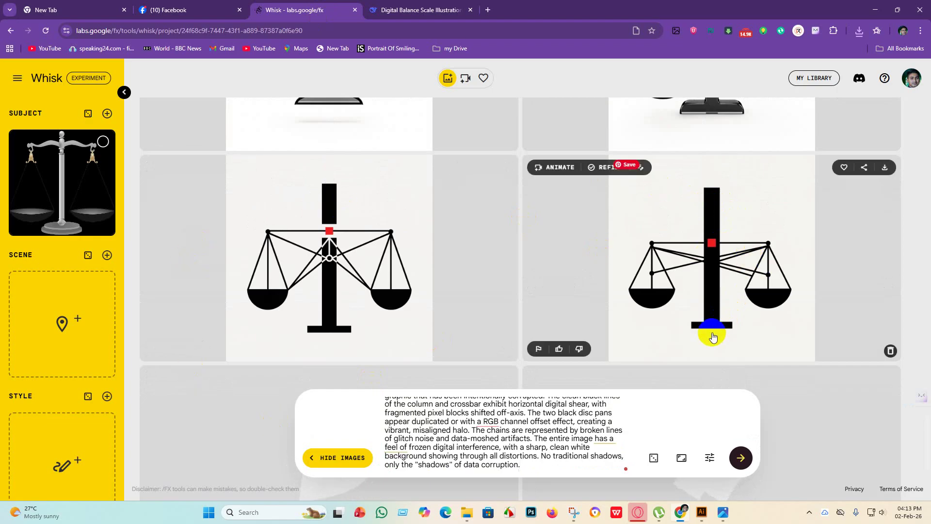
scroll(698, 301, "down", 4)
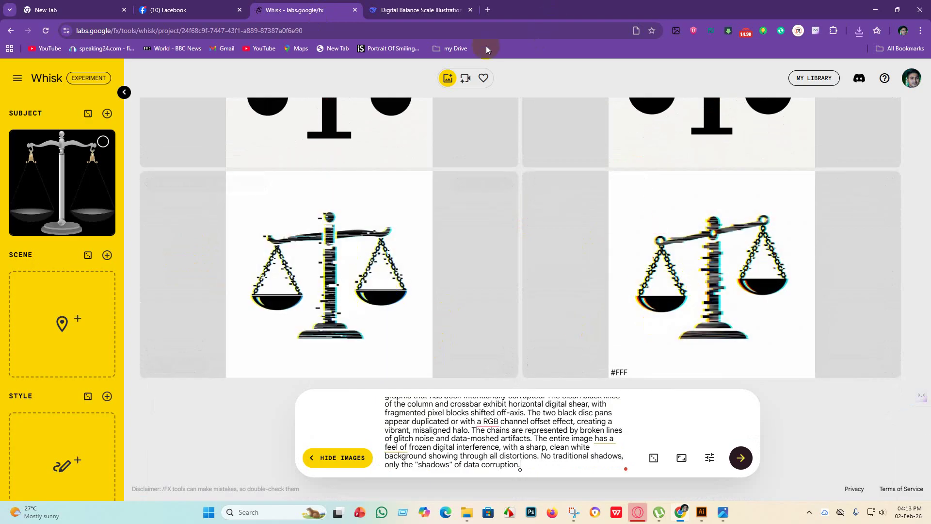
scroll(480, 299, "up", 4)
scroll(515, 257, "up", 4)
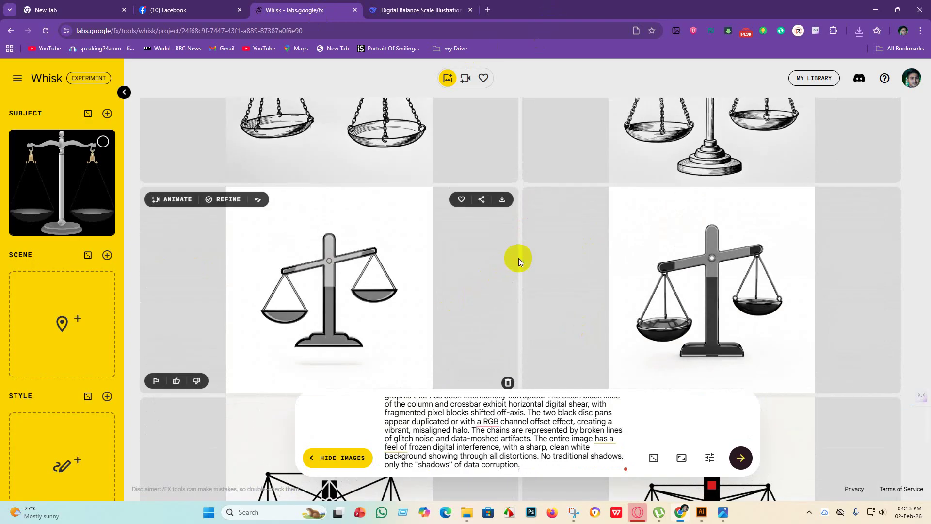
Switch to DeepSeek and ask for a simpler prompt with the message "simple please"
left_click(422, 9)
left_click(394, 437)
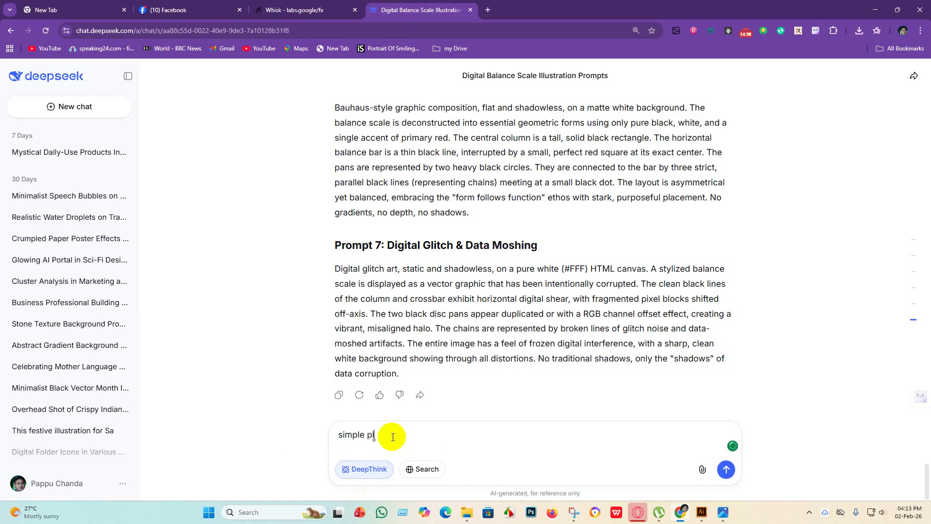
key("Return")
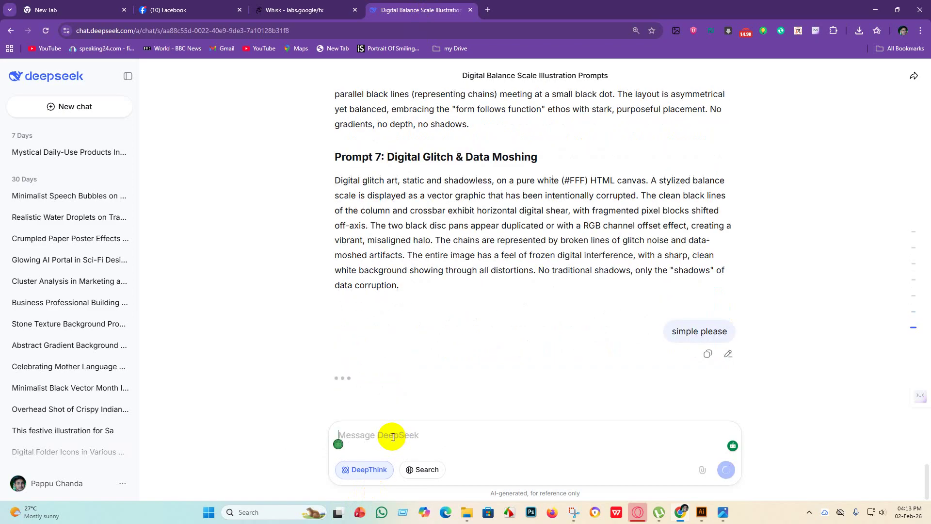
Send the follow-up message "and unicke" and copy the feather and river stone prompt from the reply
type("and")
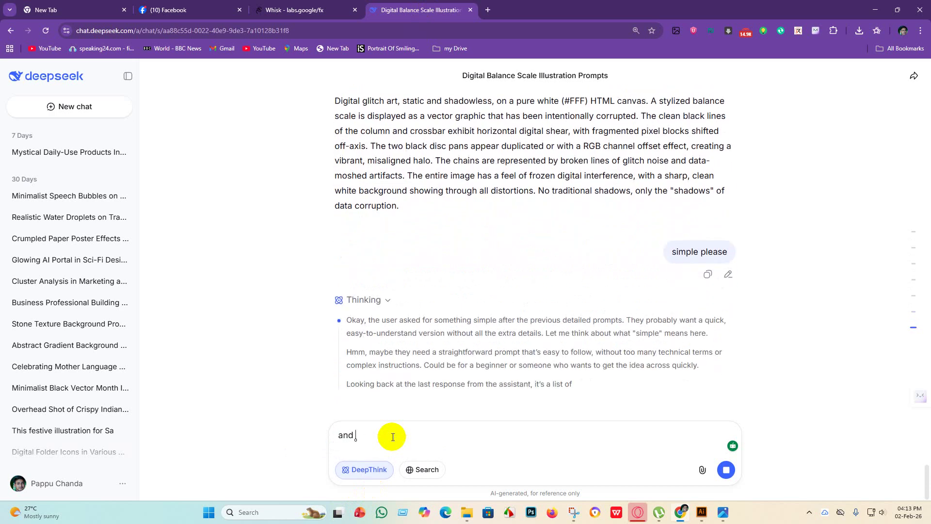
type(" unicke")
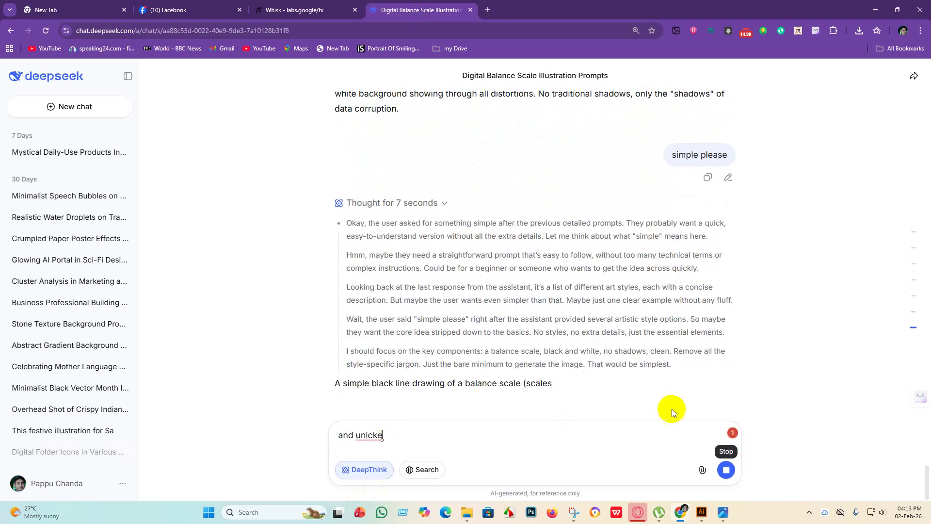
left_click(730, 470)
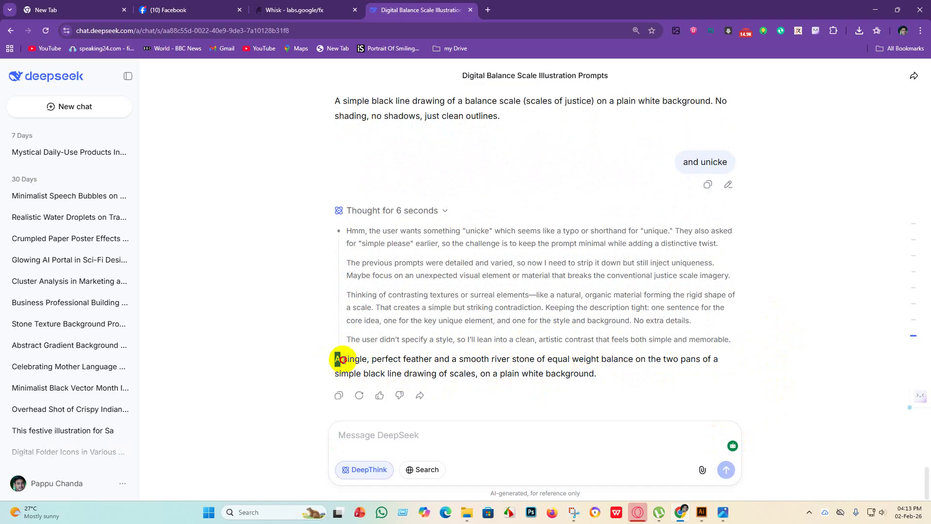
left_click_drag(339, 359, 628, 377)
key("ctrl+c")
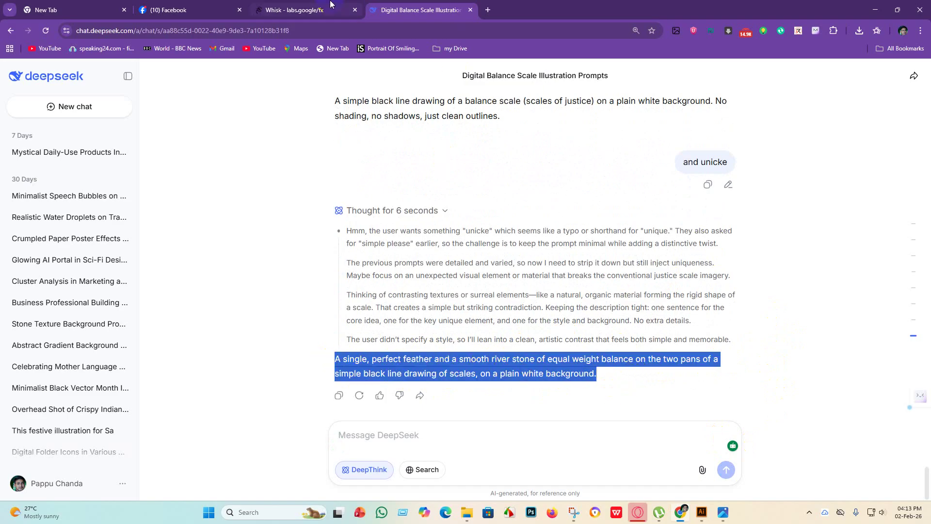
Switch to Whisk, replace the prompt with the copied feather and river stone text, and generate new images
left_click(303, 10)
left_click_drag(527, 474, 349, 377)
key("BackSpace")
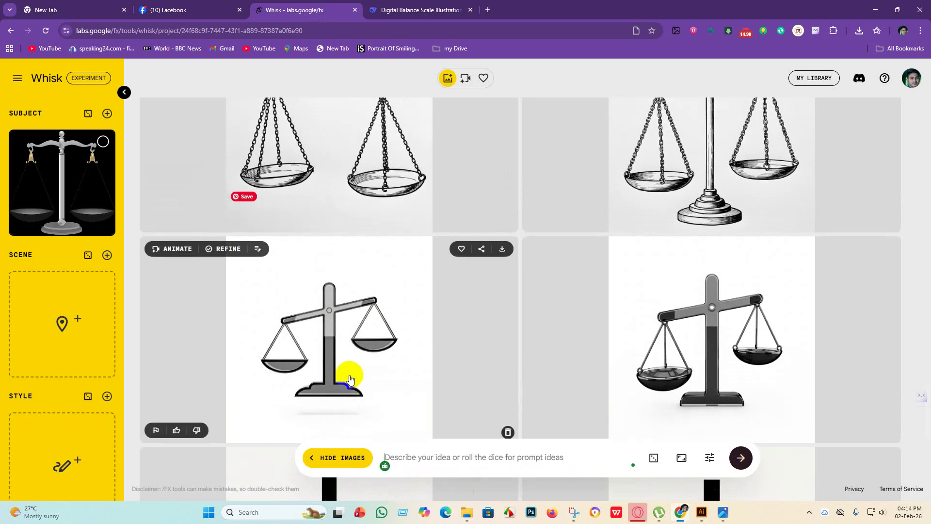
key("ctrl+v")
key("Return")
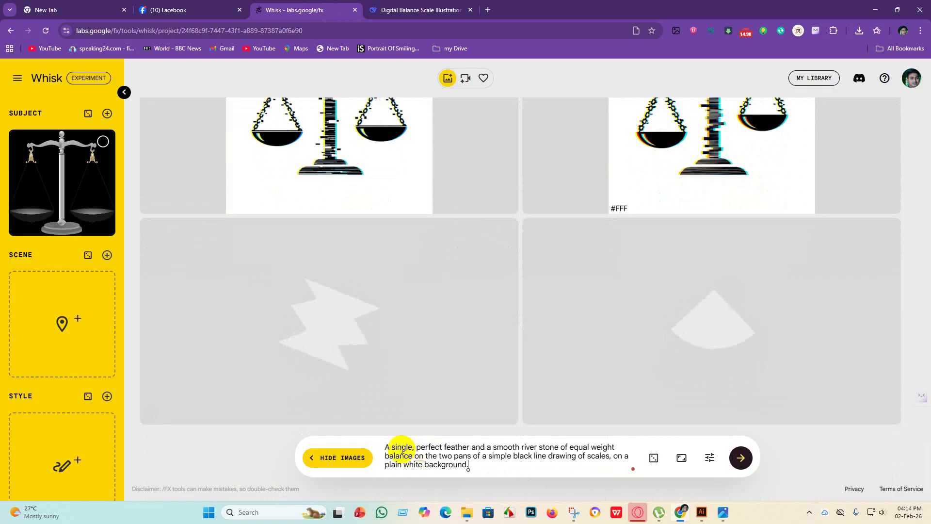
Download the line-drawn scale with the thin vertical pole, feather and black stone as a JPEG into the part 3 folder
mouse_move(420, 452)
left_click(436, 423)
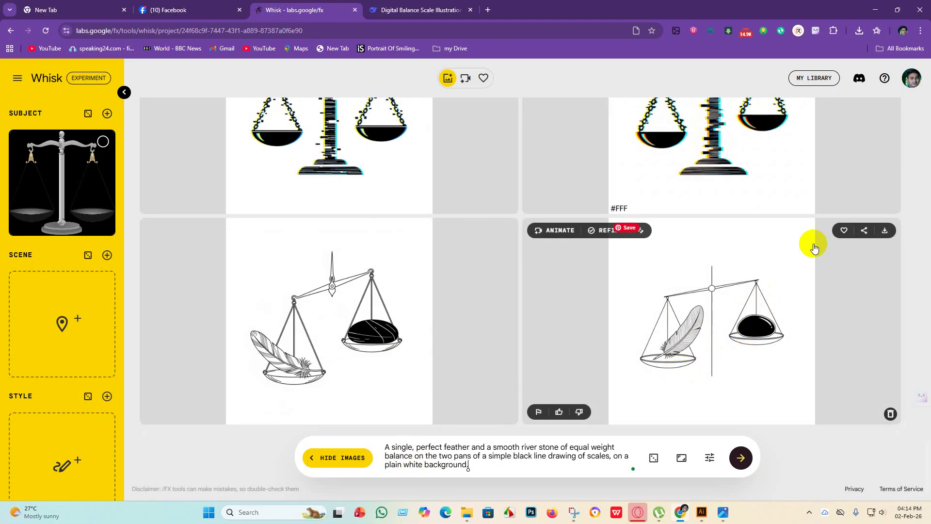
left_click(885, 232)
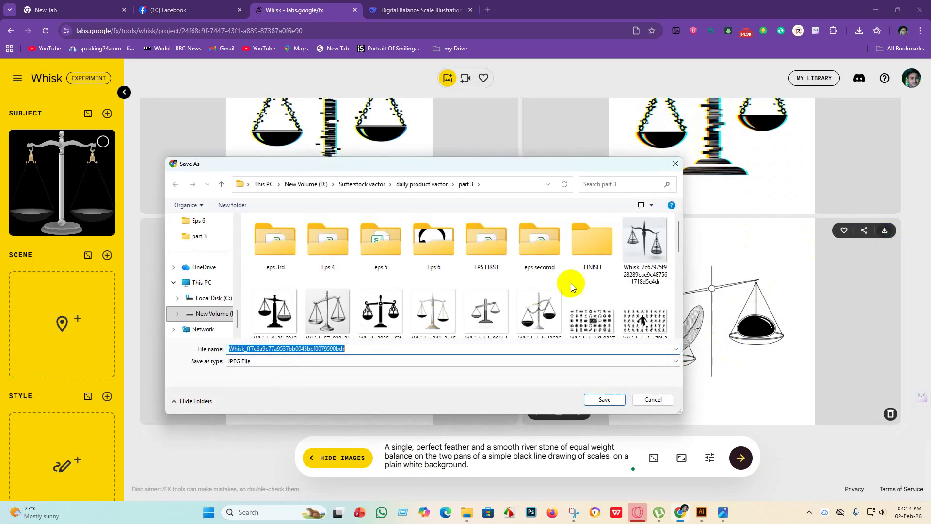
left_click(603, 400)
Switch to DeepSeek, send the follow-up message "medium", and copy the Option 1 (Graphic & Textured) prompt from the reply
left_click(429, 8)
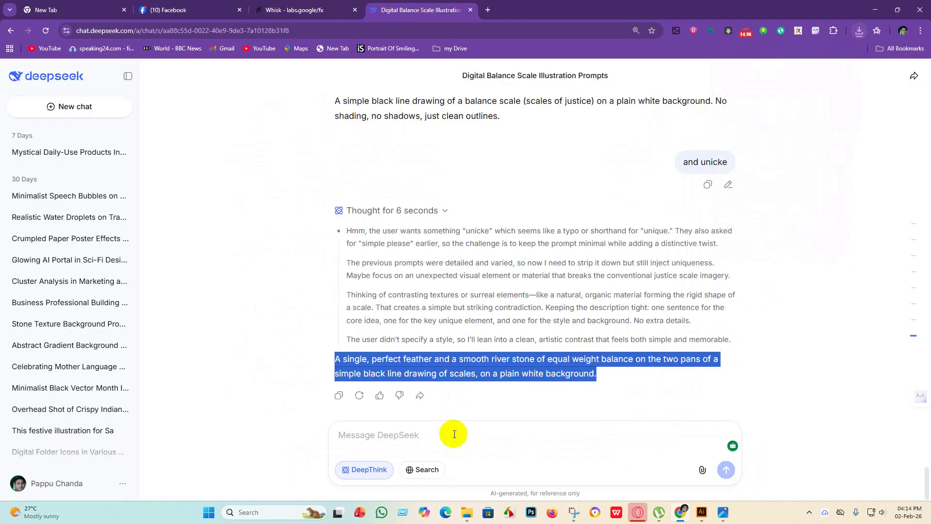
left_click(417, 435)
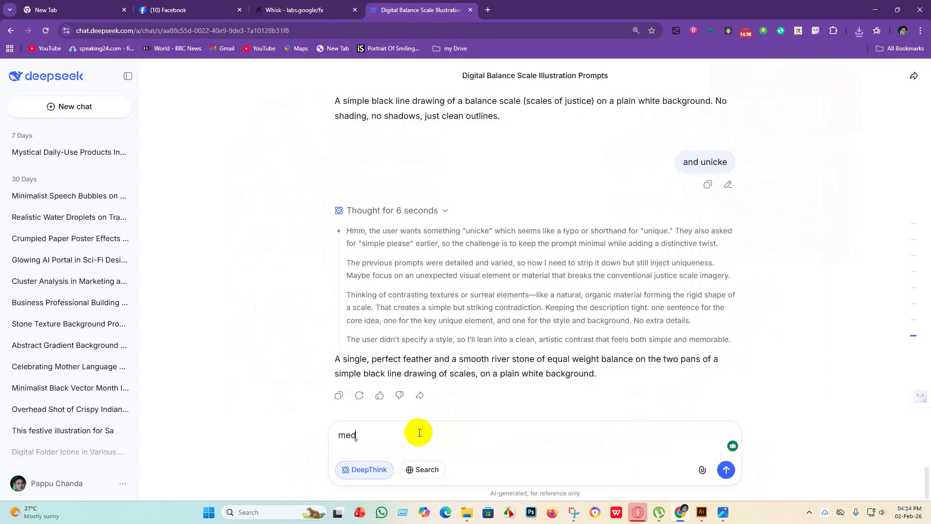
key("Return")
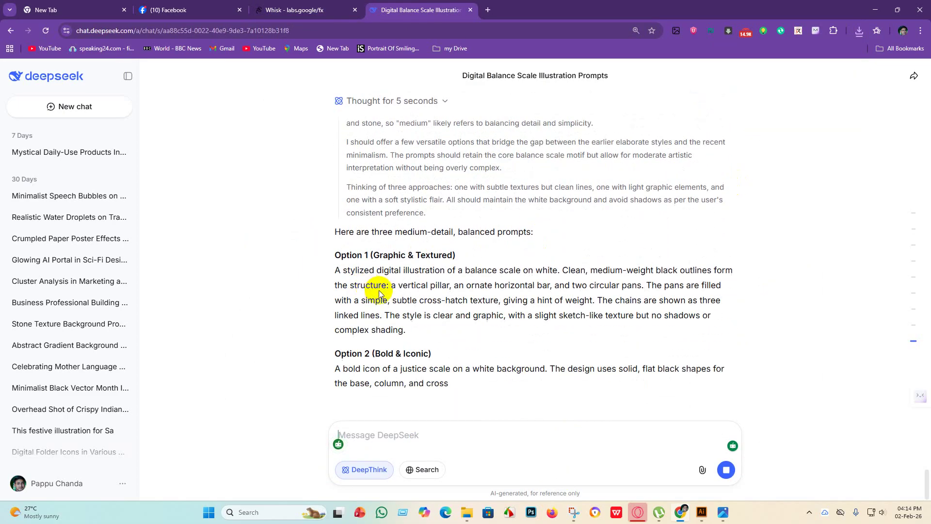
scroll(334, 324, "up", 1)
left_click_drag(328, 319, 424, 380)
key("ctrl+c")
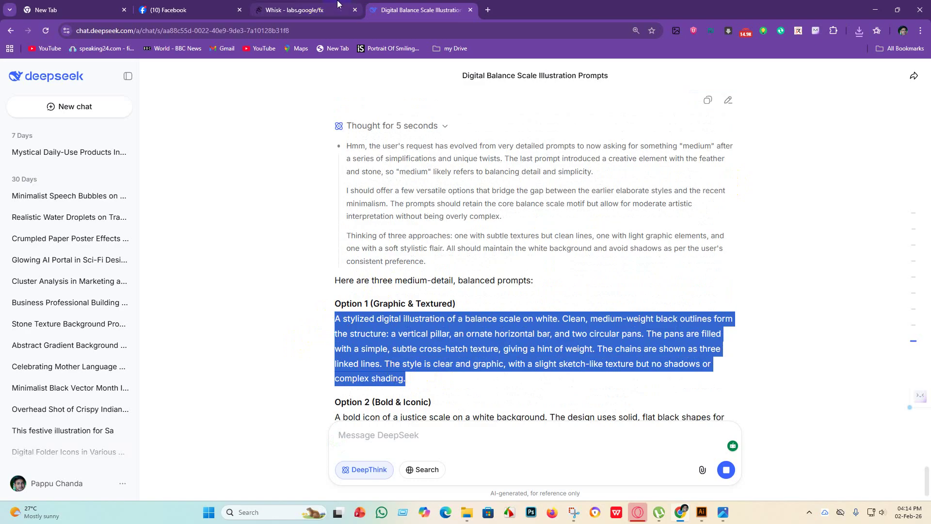
Generate Whisk images from the copied Graphic & Textured prompt and save the scale with both pans densely cross-hatched as a JPEG in part 3
left_click(298, 9)
left_click_drag(468, 464, 350, 432)
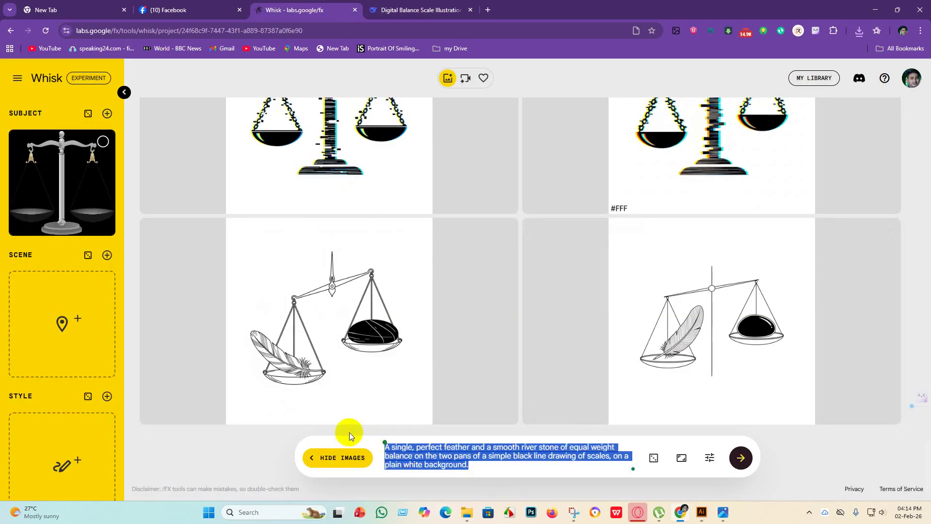
key("BackSpace")
key("ctrl+v")
key("Return")
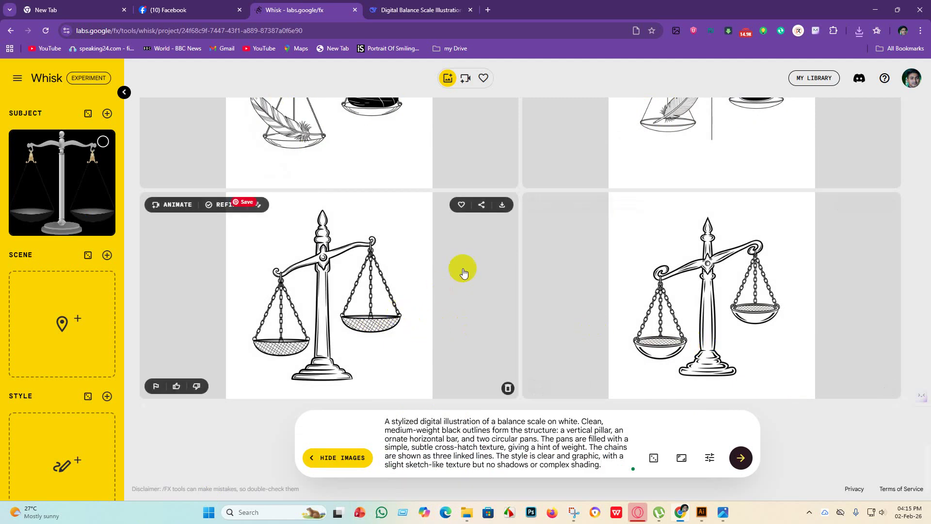
left_click(503, 206)
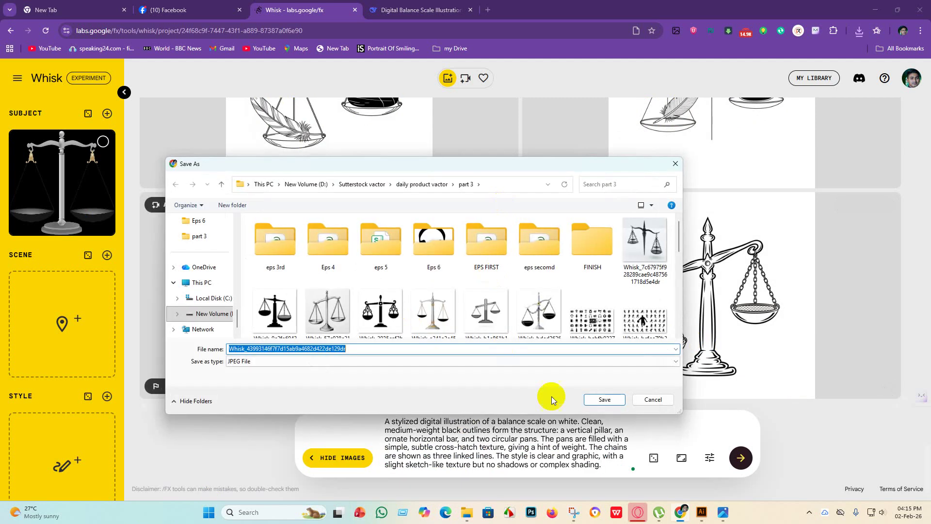
left_click(613, 399)
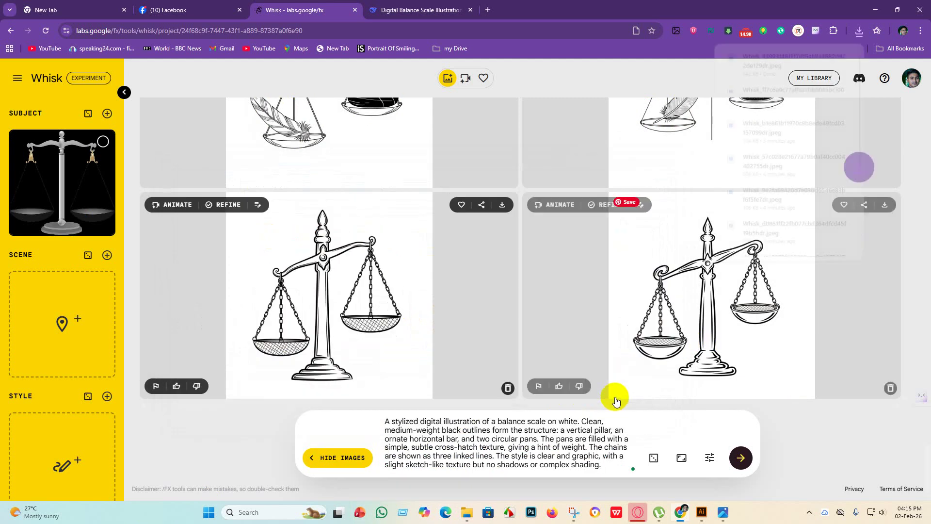
Switch to DeepSeek and copy the Option 2 (Bold & Iconic) justice scale prompt
left_click(438, 8)
scroll(391, 365, "down", 3)
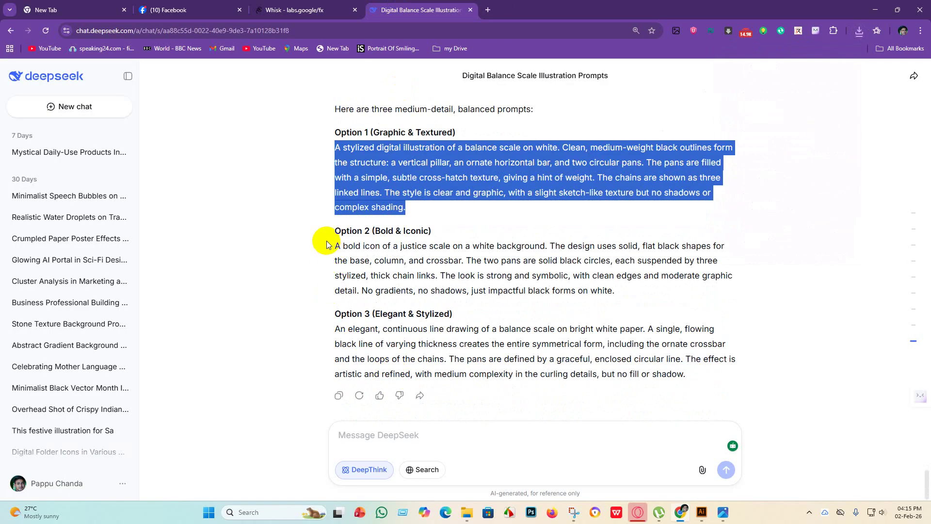
left_click_drag(326, 244, 635, 288)
key("ctrl+c")
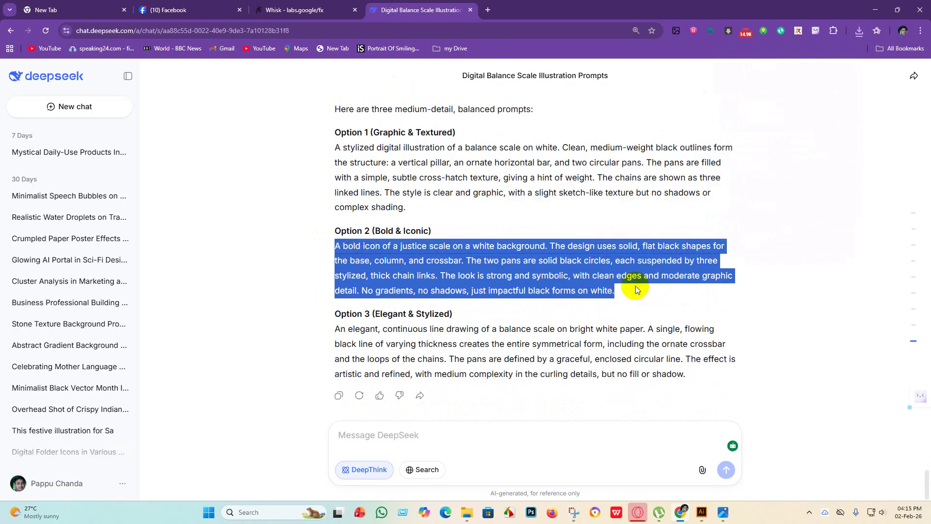
Switch to Whisk, replace the prompt with the copied Bold & Iconic text, and generate new images
left_click(267, 12)
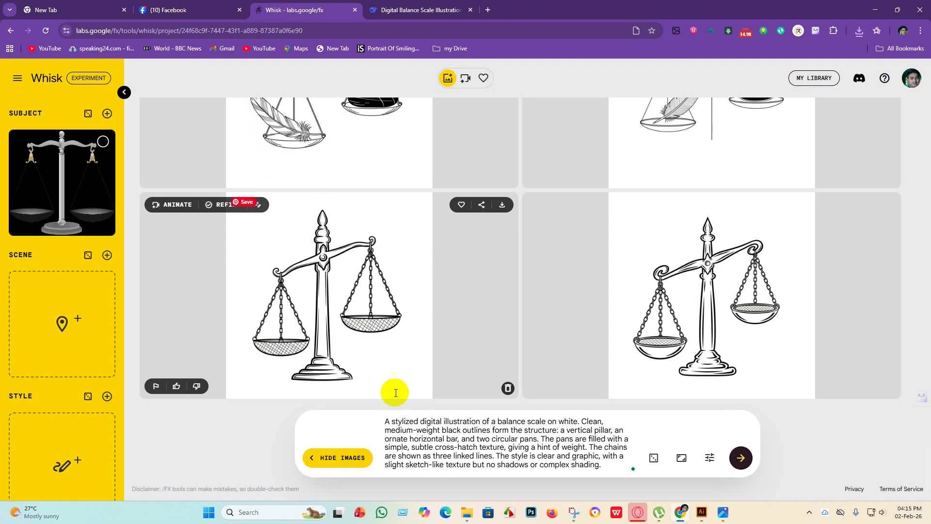
left_click_drag(609, 469, 312, 395)
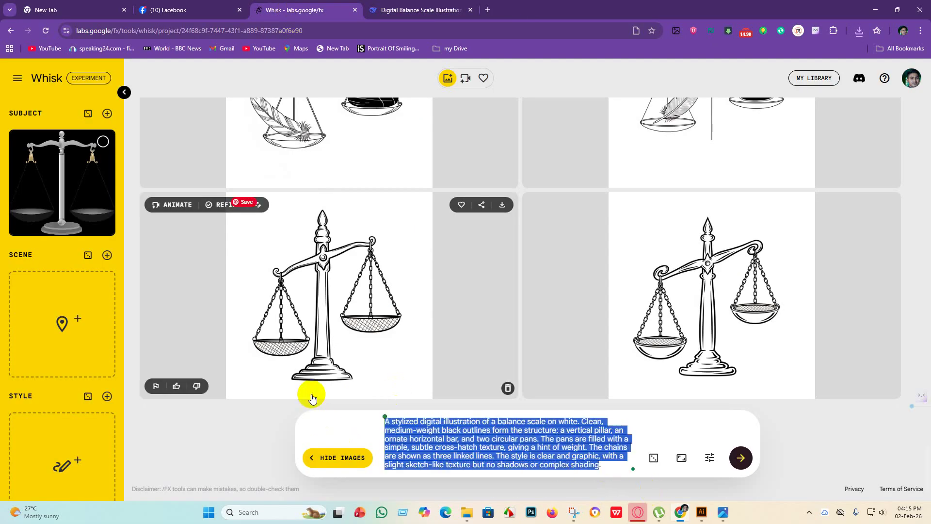
key("BackSpace")
key("ctrl+v")
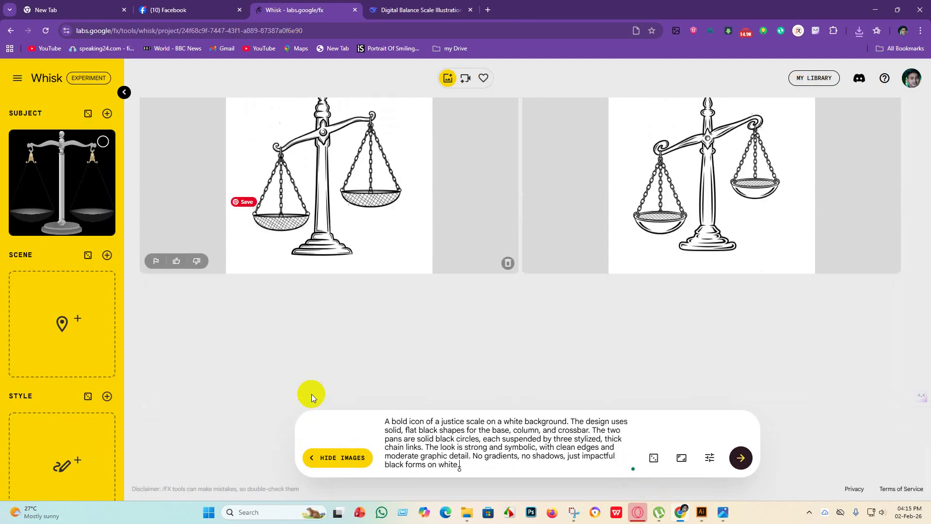
key("Return")
Copy the Option 3 (Elegant & Stylized) prompt from DeepSeek and clear the old prompt text in Whisk
left_click(420, 10)
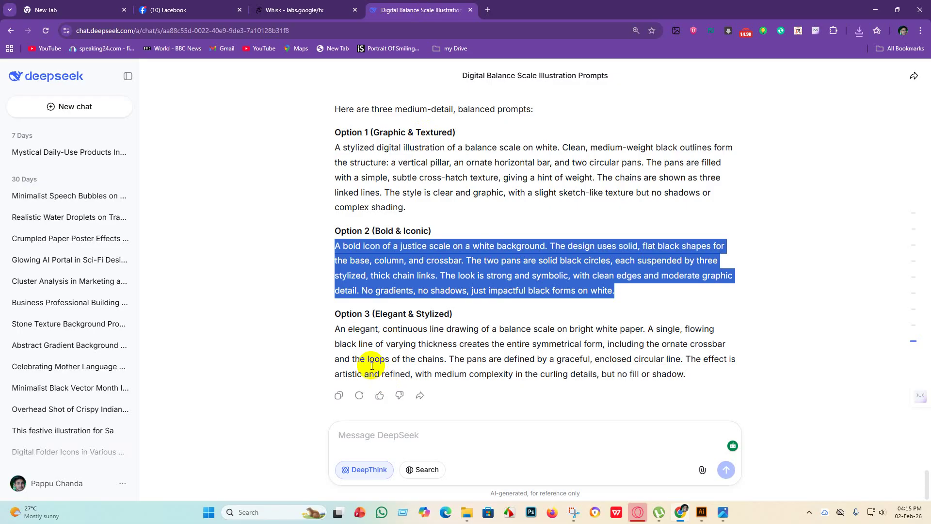
left_click_drag(334, 328, 694, 371)
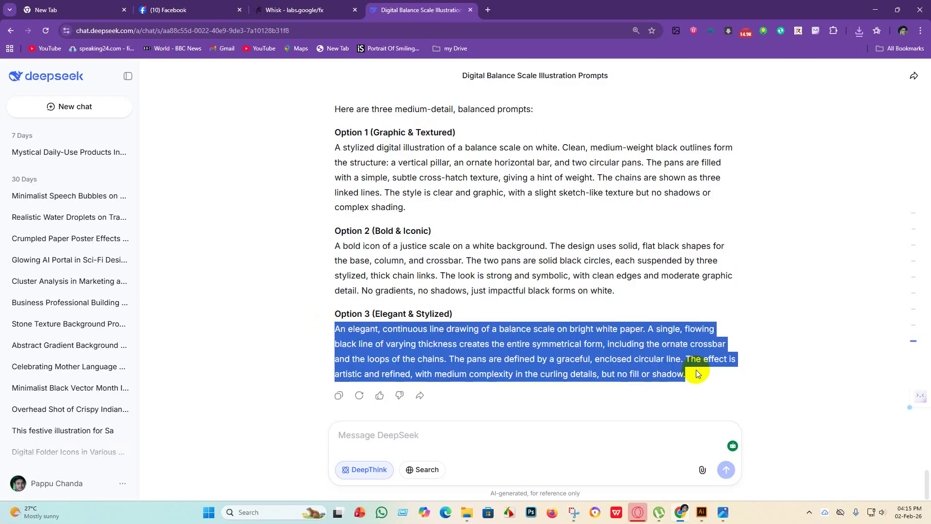
left_click(301, 10)
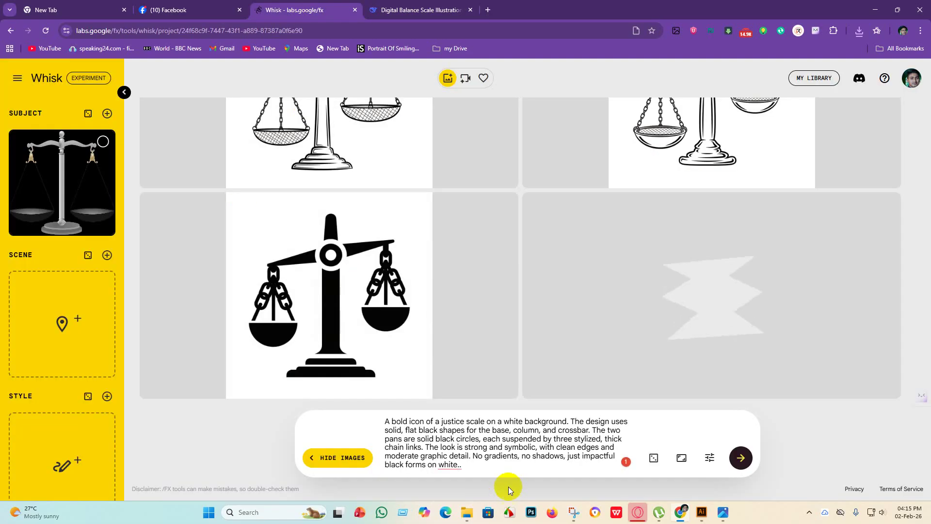
right_click(463, 467)
key("ctrl+a")
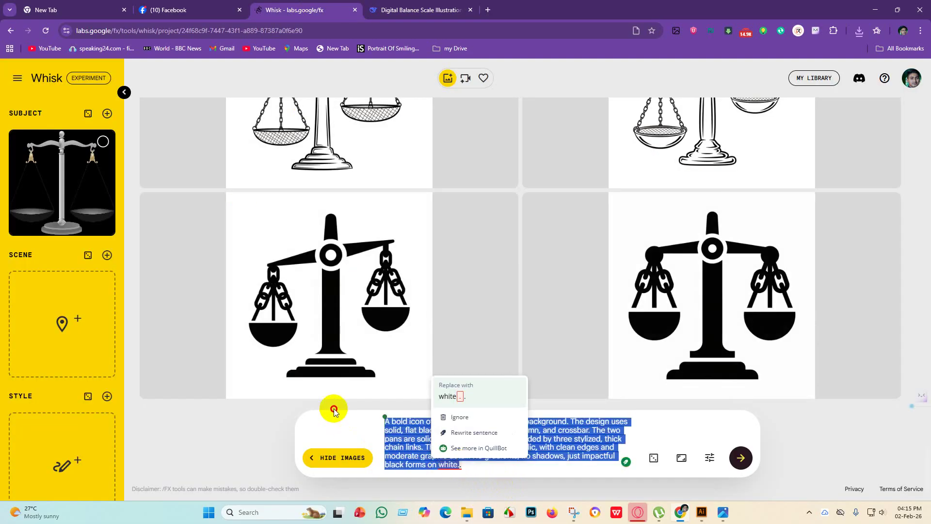
key("BackSpace")
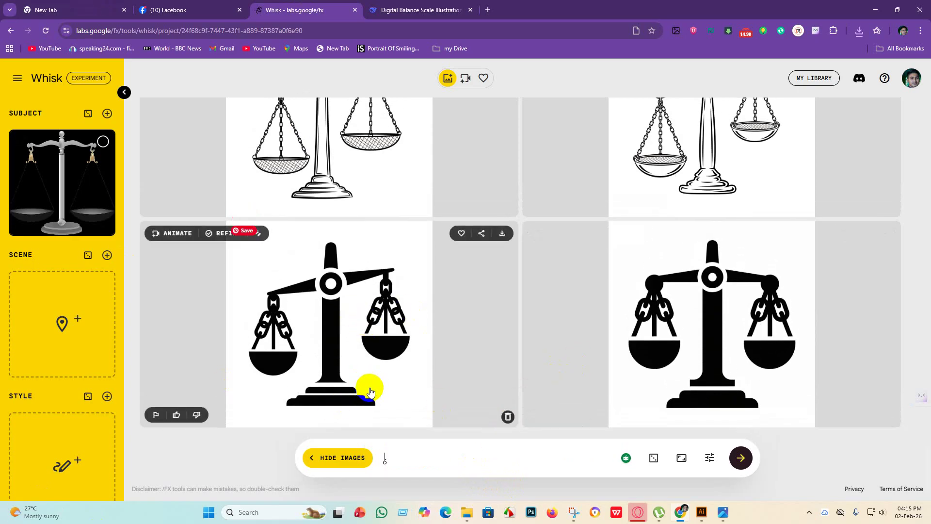
Download the bold solid-black scale with the tilted beam and thick chains as a JPEG into the part 3 folder
left_click(479, 241)
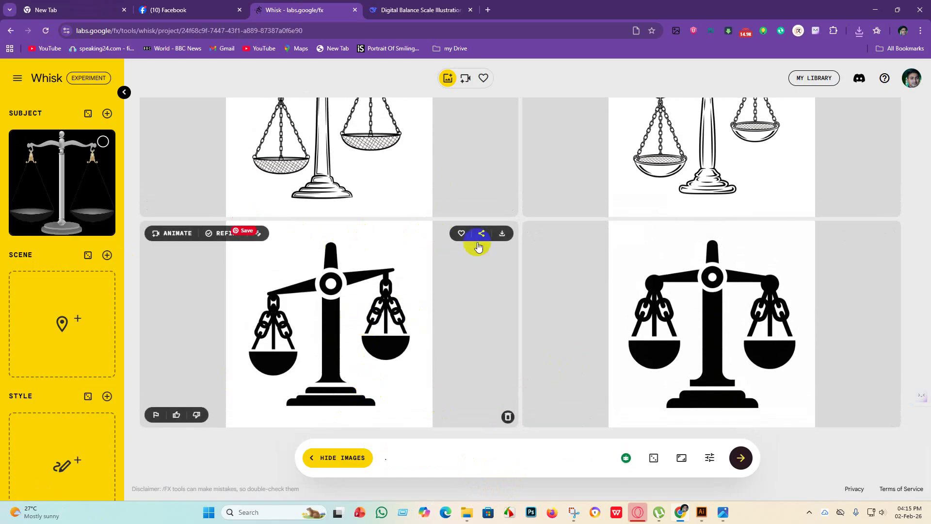
left_click(502, 235)
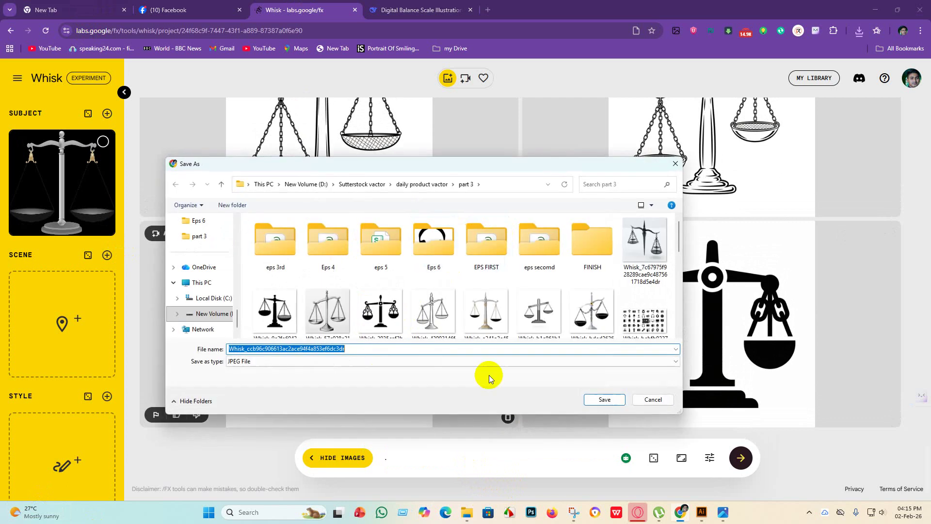
left_click(610, 400)
Generate images from the copied Elegant & Stylized prompt and remove the stray period before "An" in the prompt
left_click(388, 457)
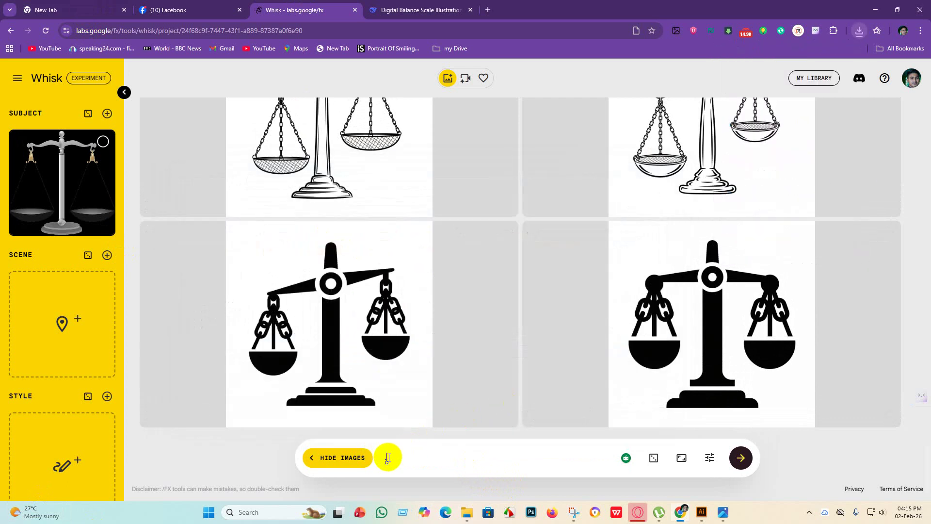
type(".An elegant, continuous line drawing of a balance scale on bright white paper. A single, flowing black line of varying thickness creates the entire symmetrical form, including the ornate crossbar and the loops of the chains. The pans are defined by a graceful, enclosed circular line. The effect is artistic and refined, with medium complexity in the curling details, but no fill or shadow.")
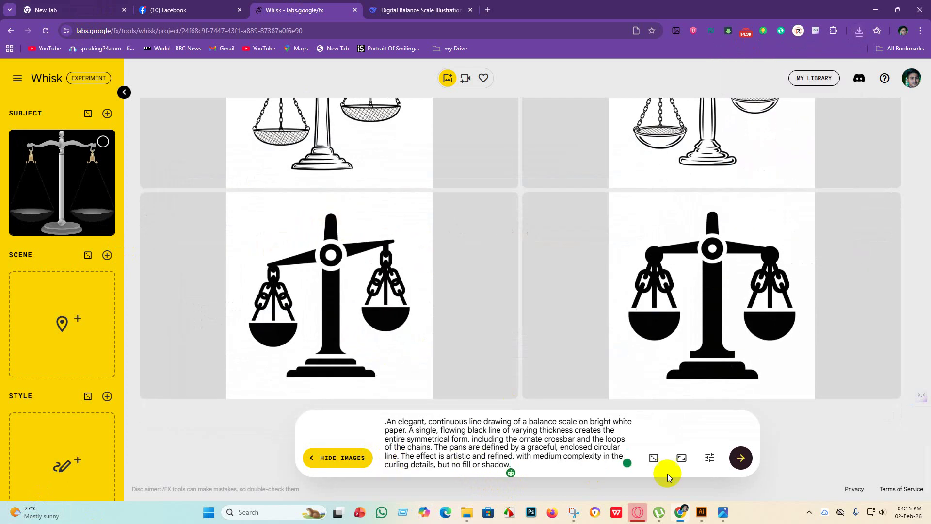
left_click(738, 460)
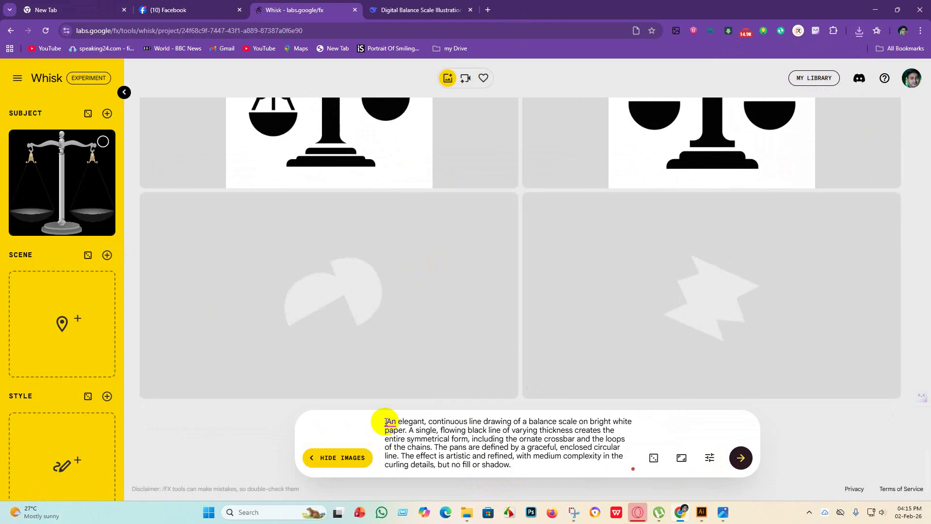
mouse_move(389, 425)
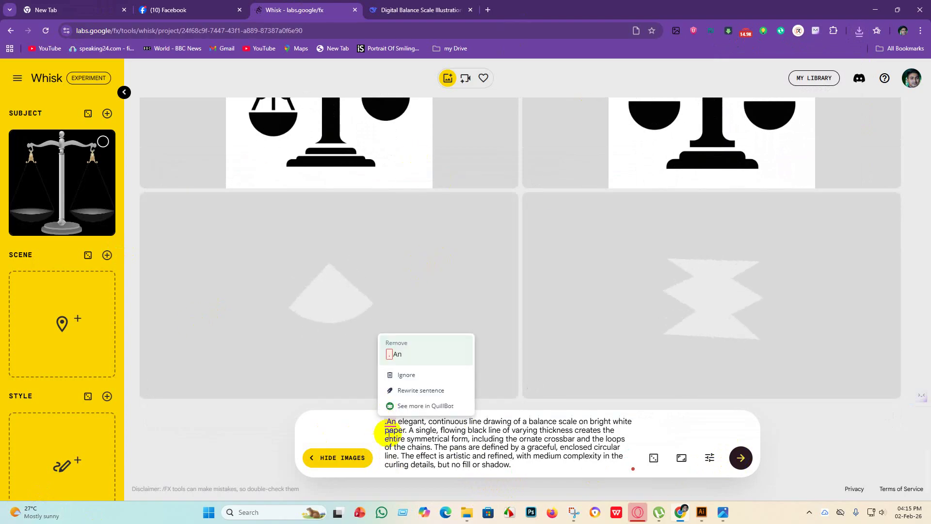
left_click(408, 353)
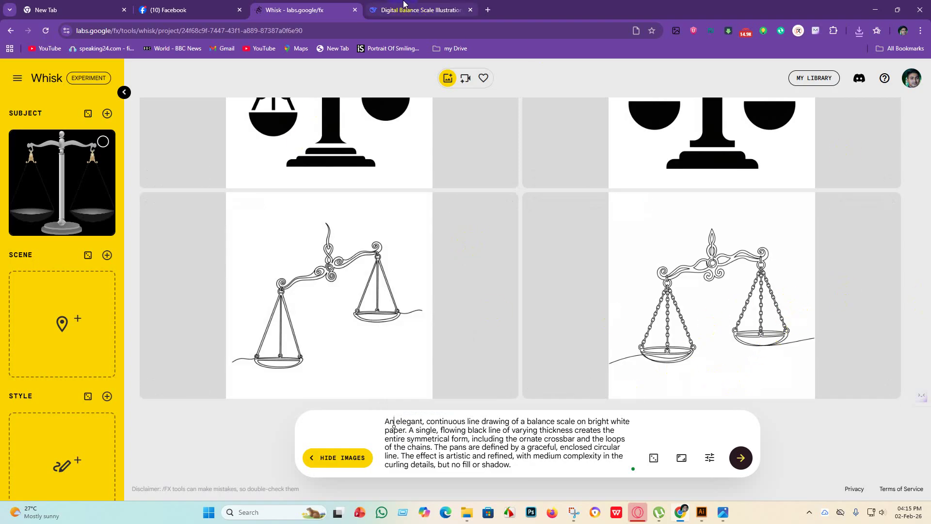
Switch to Illustrator by minimizing the browser and the triple-beam-balance.jpg viewer
left_click(878, 8)
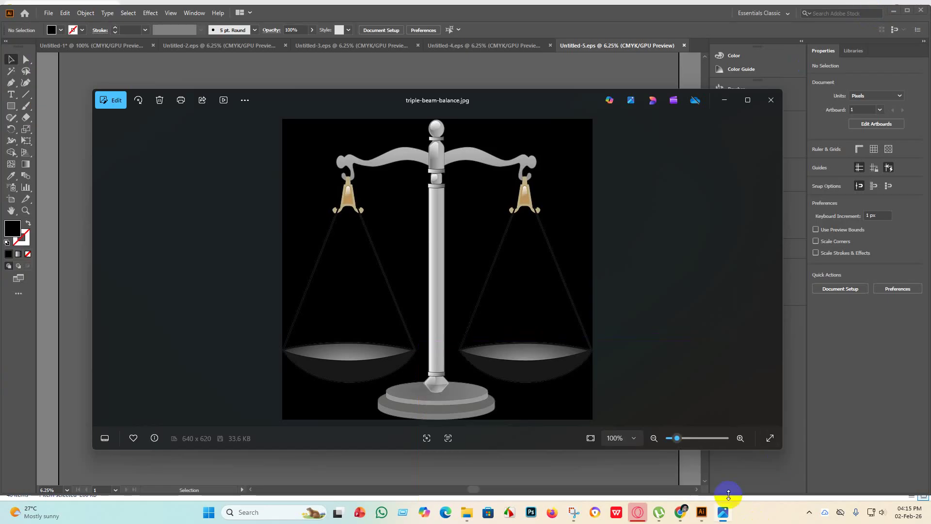
left_click(724, 99)
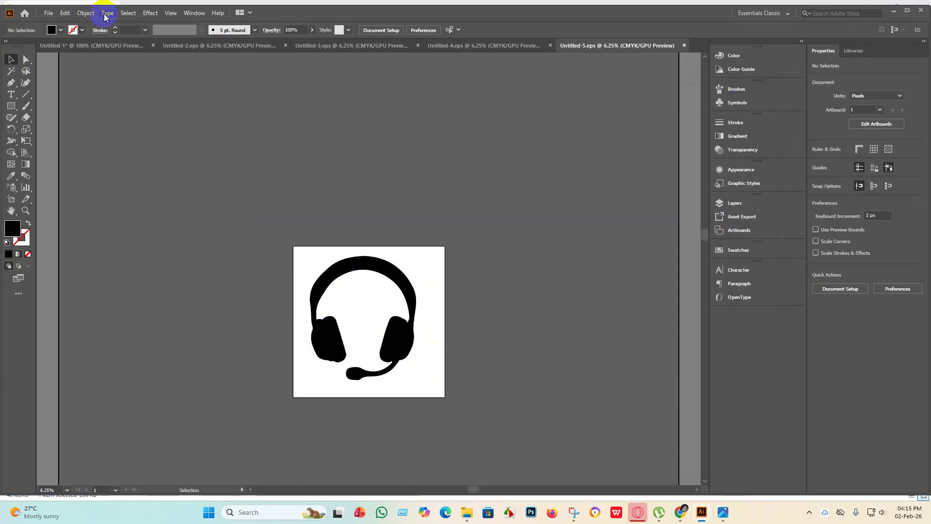
left_click(48, 13)
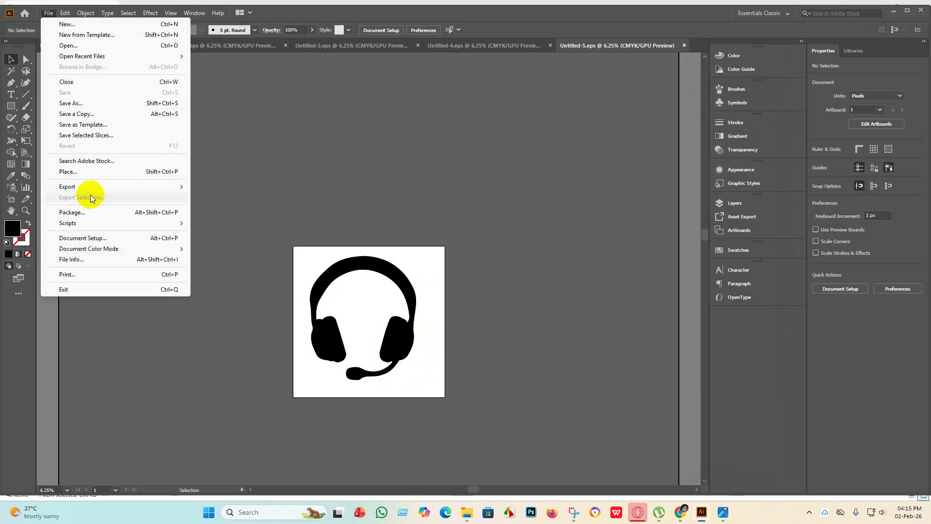
mouse_move(90, 188)
left_click(296, 199)
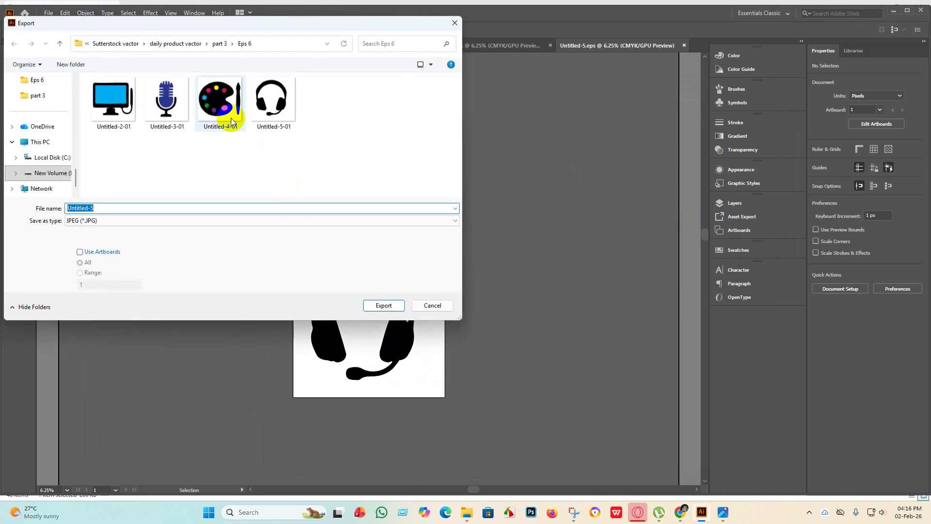
left_click(451, 306)
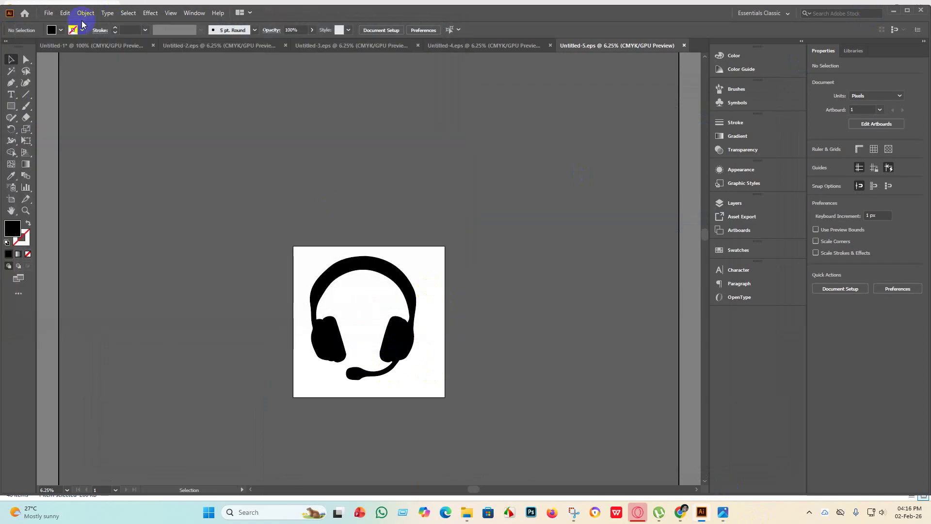
Create a new blank square document with the preset settings
left_click(50, 14)
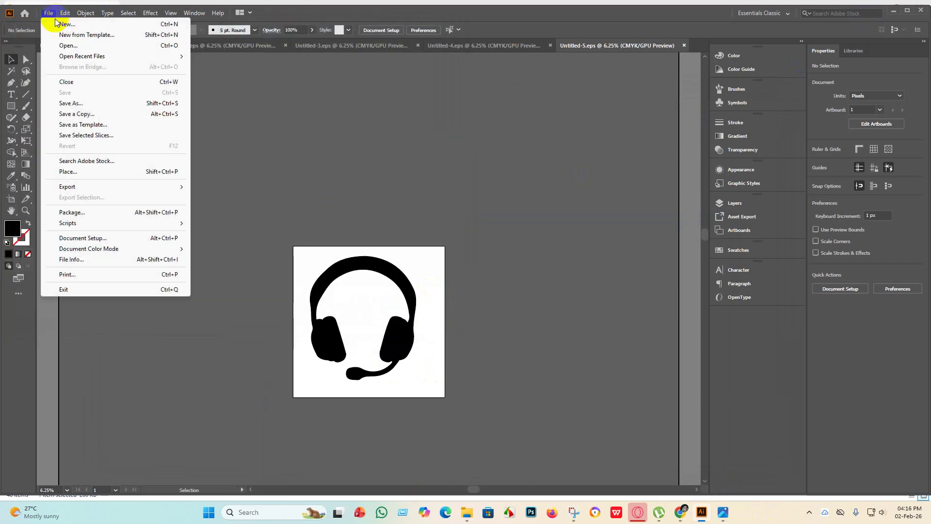
left_click(61, 24)
left_click(663, 396)
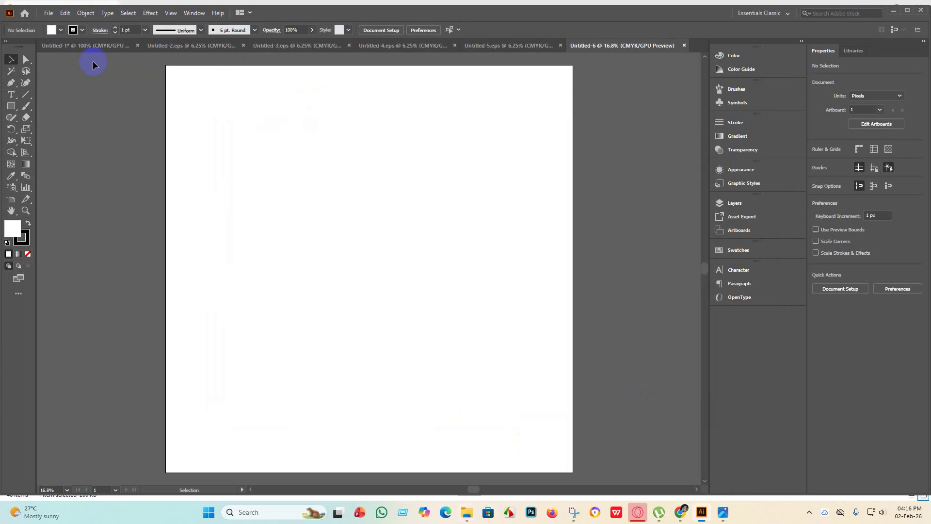
Copy the rectangular studio light icon on a tripod from the Untitled-1 icon sheet into the new Untitled-6 document
left_click(80, 45)
key("Delete")
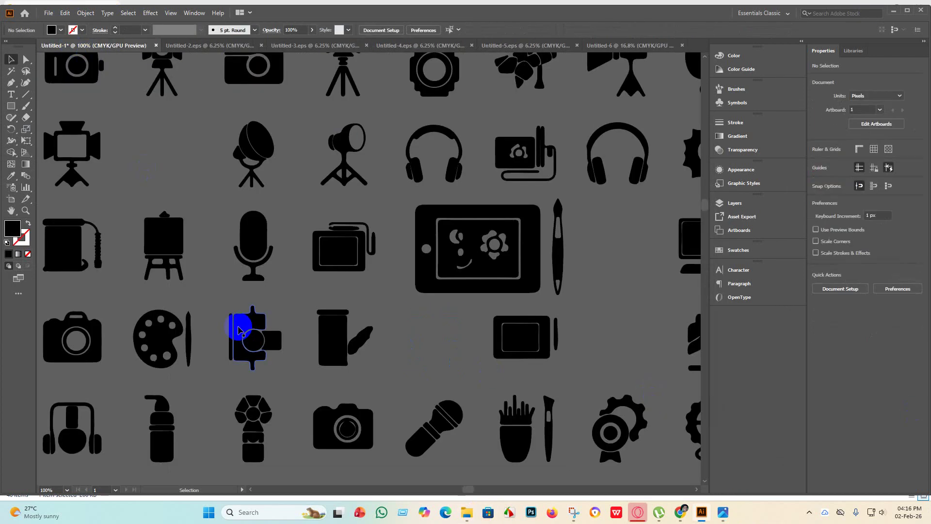
scroll(443, 370, "down", 5)
scroll(349, 389, "up", 5)
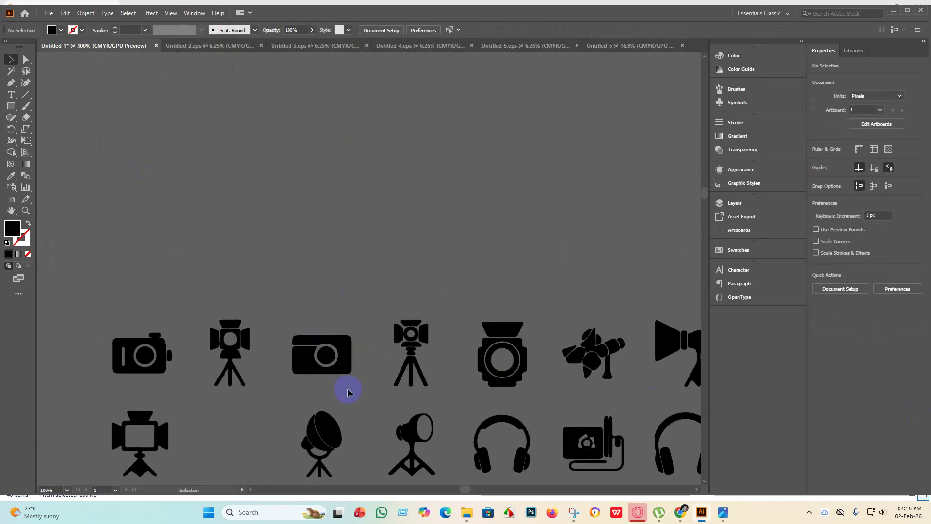
scroll(368, 378, "down", 3)
scroll(383, 372, "down", 1)
scroll(409, 204, "up", 3)
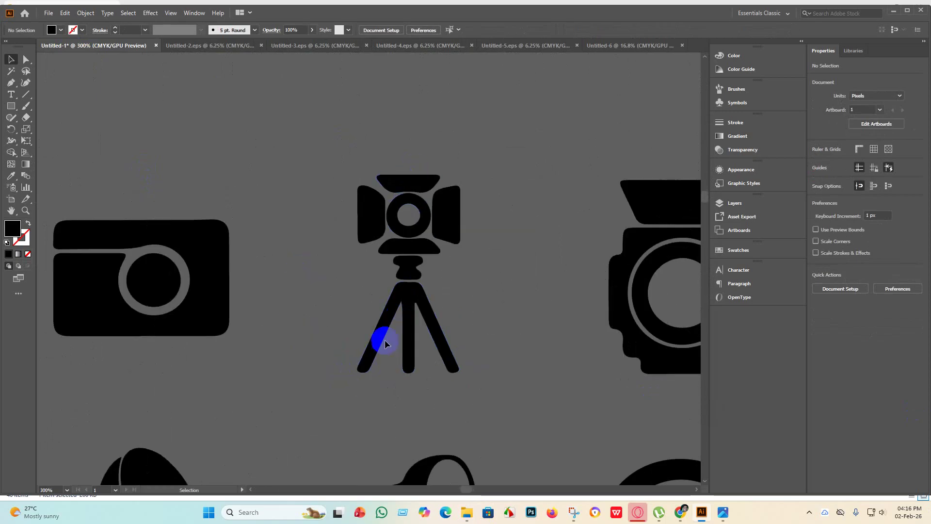
scroll(373, 338, "down", 3)
scroll(386, 397, "down", 3)
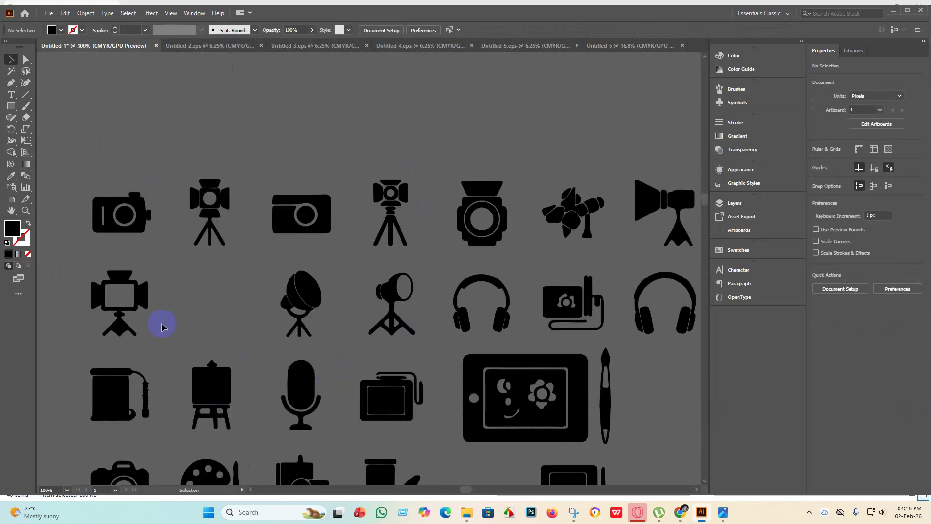
left_click_drag(82, 280, 95, 291)
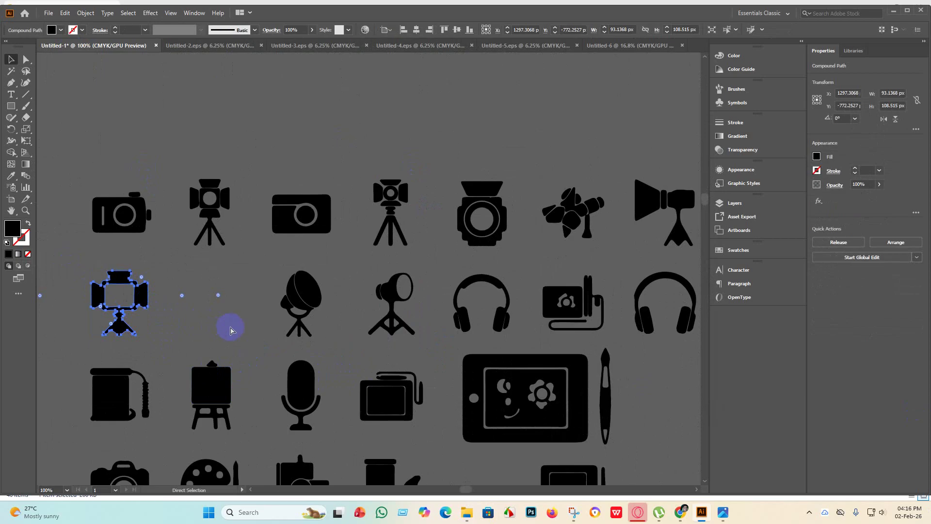
left_click(606, 45)
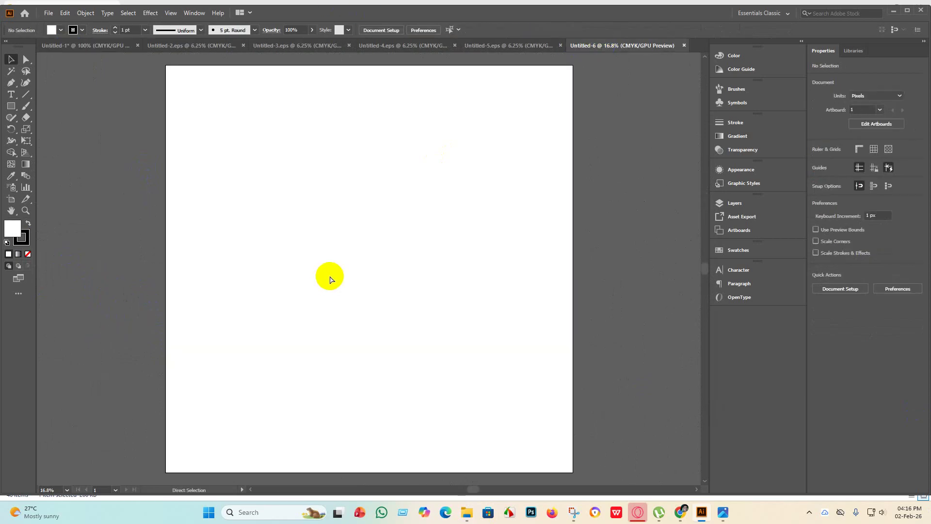
key("ctrl+v")
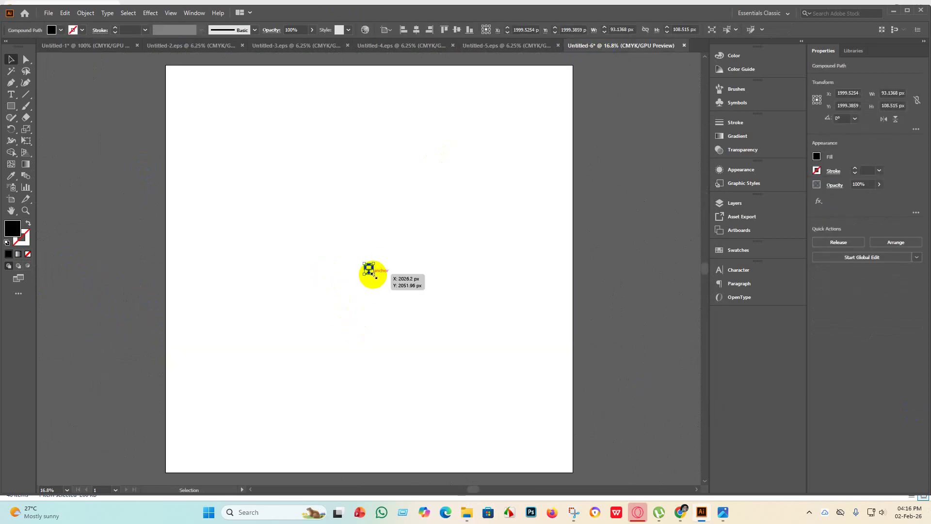
Enlarge the studio light icon to about 2916 by 3398 px and centre it horizontally and vertically on the artboard
left_click_drag(376, 276, 624, 447)
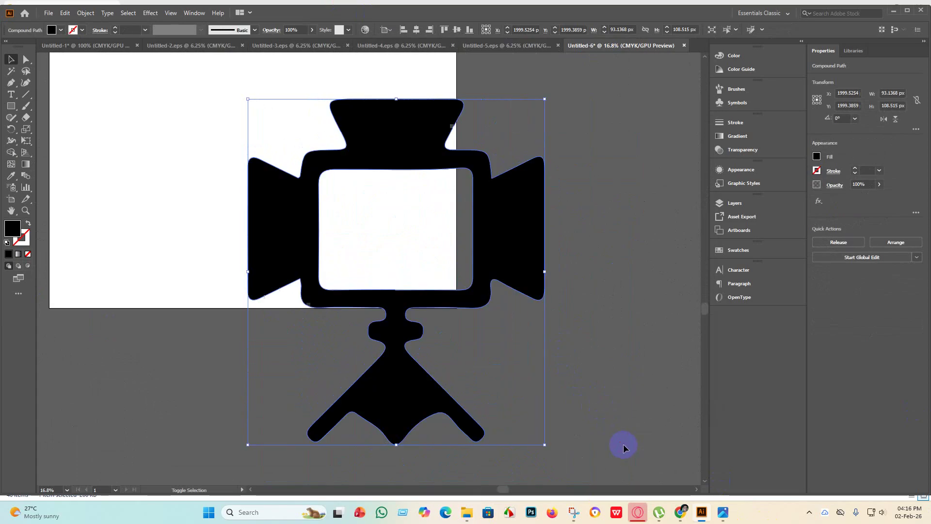
left_click(416, 29)
left_click(457, 29)
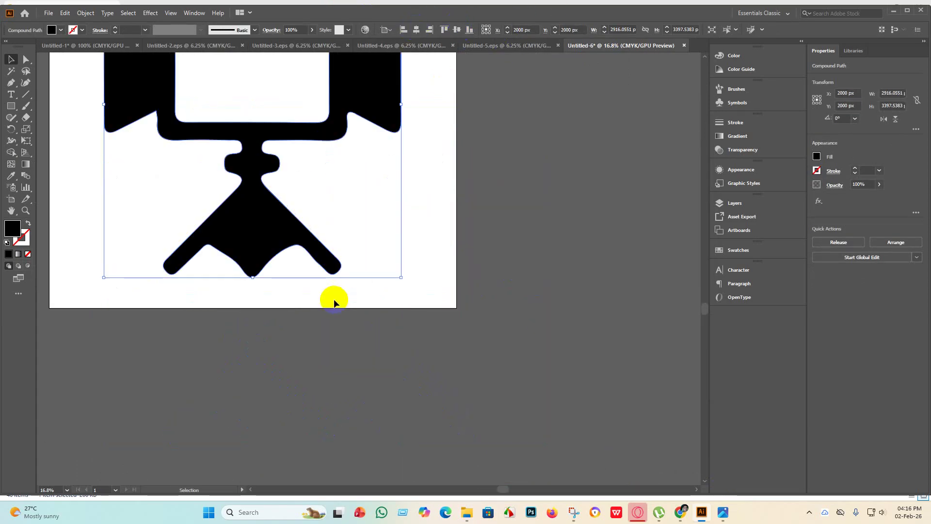
key("ctrl+minus")
key("ctrl+minus")
key("ctrl+minus")
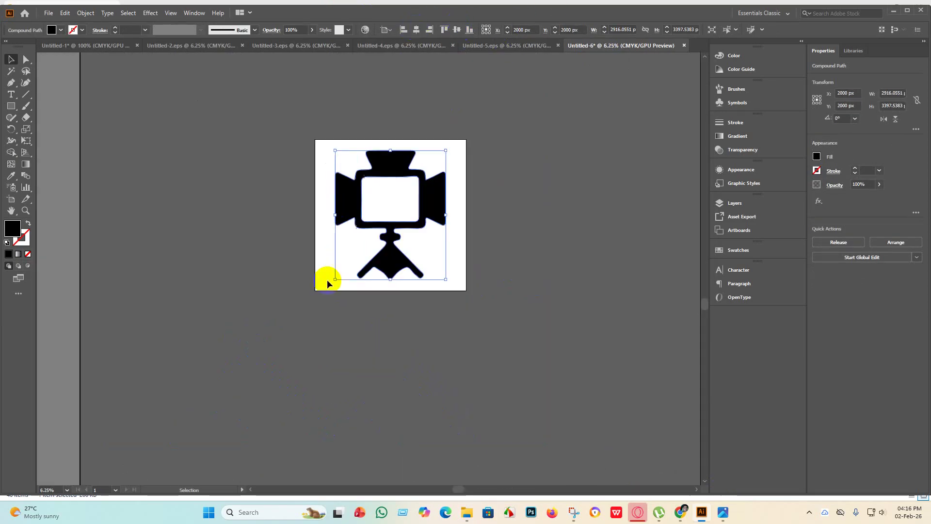
Fill the open rectangular window of the studio light with a separate shape using the Shape Builder tool
left_click(490, 279)
left_click_drag(247, 110, 369, 184)
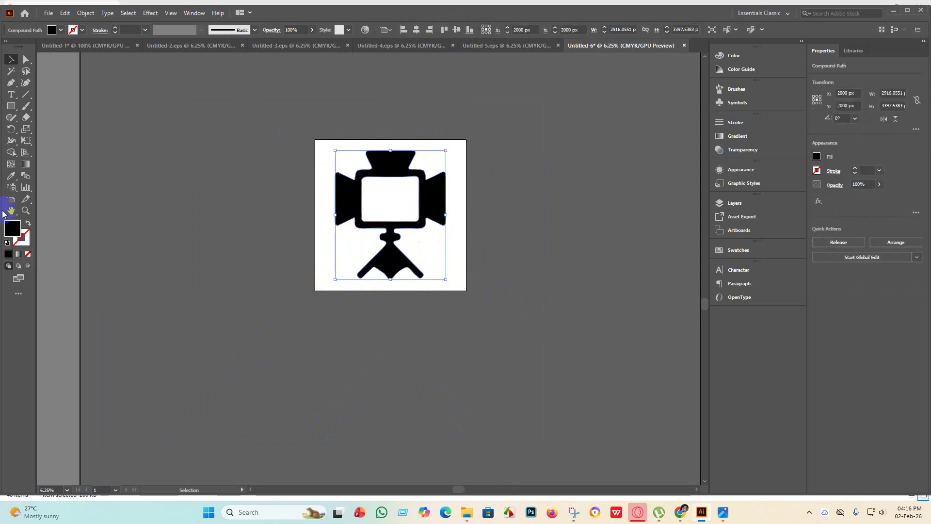
left_click(11, 152)
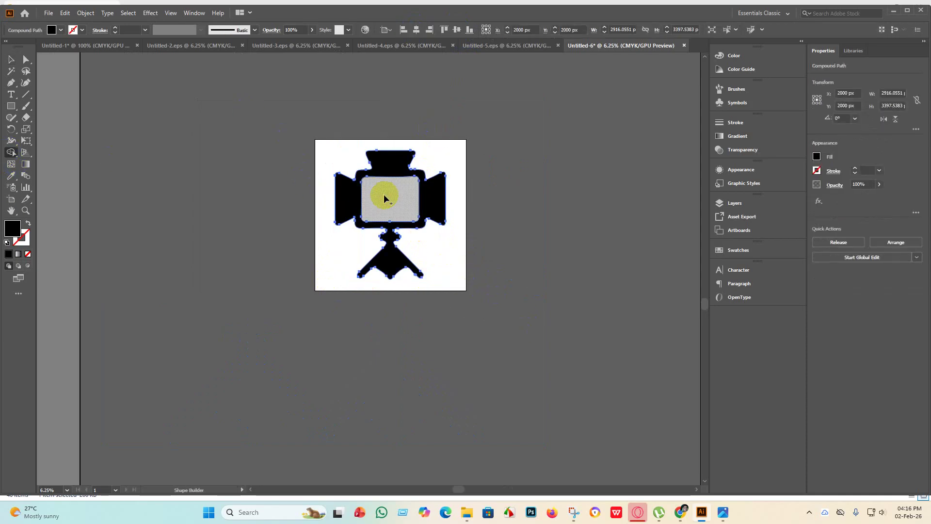
left_click(384, 198)
left_click(11, 59)
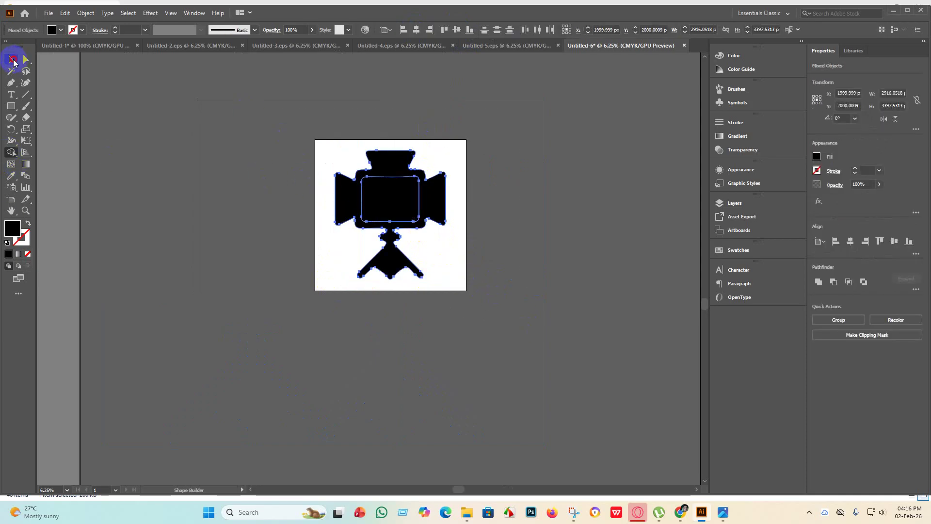
Try several swatch colours on the studio light's inner rectangle and fill it with orange C=0 M=50 Y=100 K=0
left_click(395, 194)
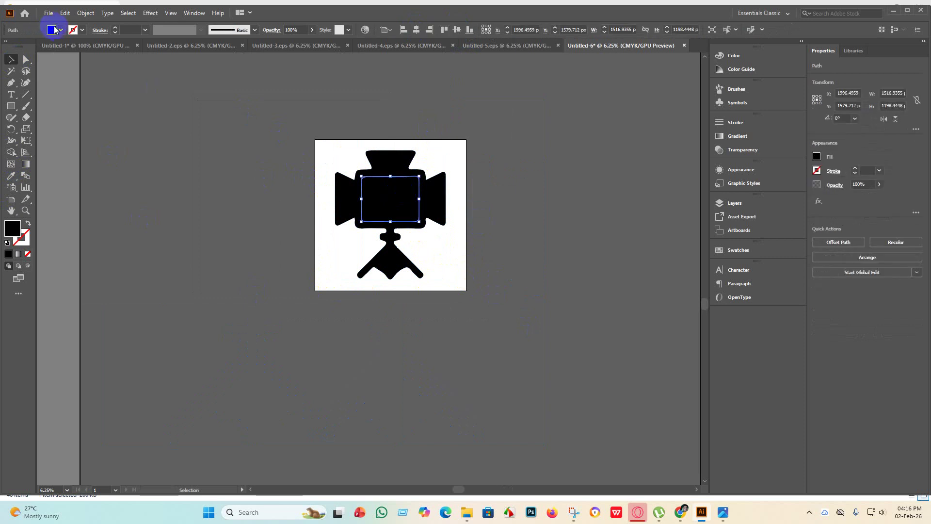
left_click(55, 30)
left_click(41, 47)
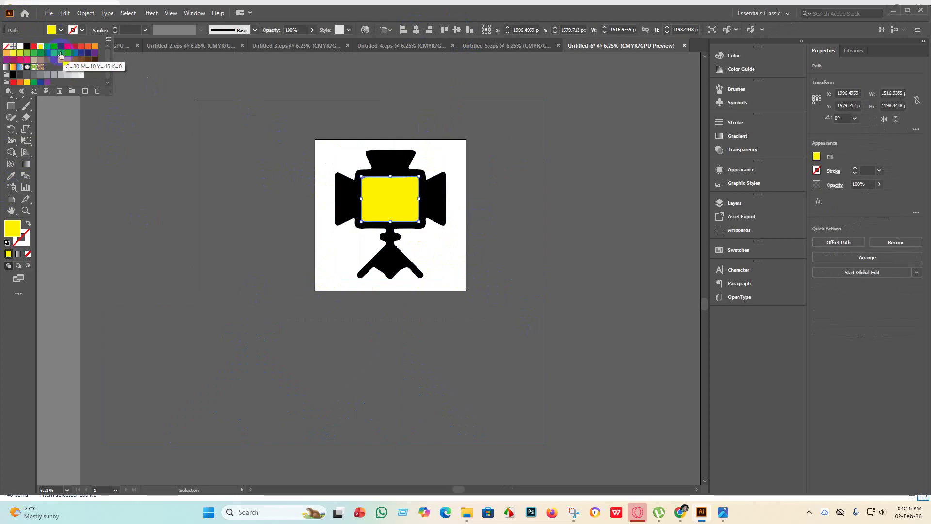
left_click(21, 51)
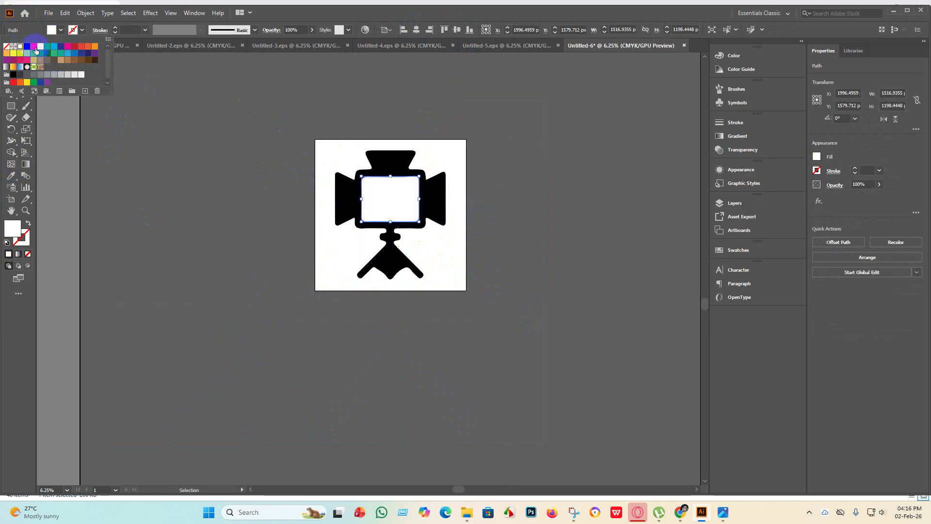
left_click(54, 53)
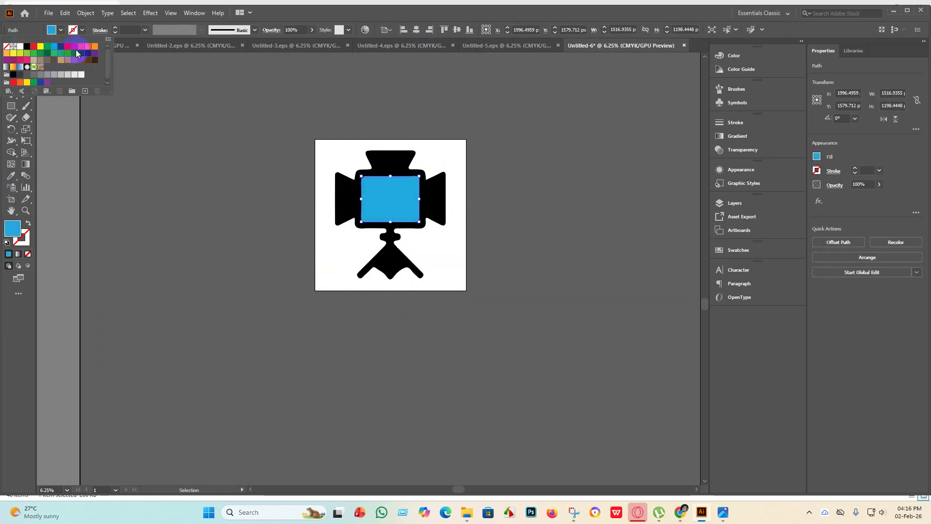
left_click(95, 47)
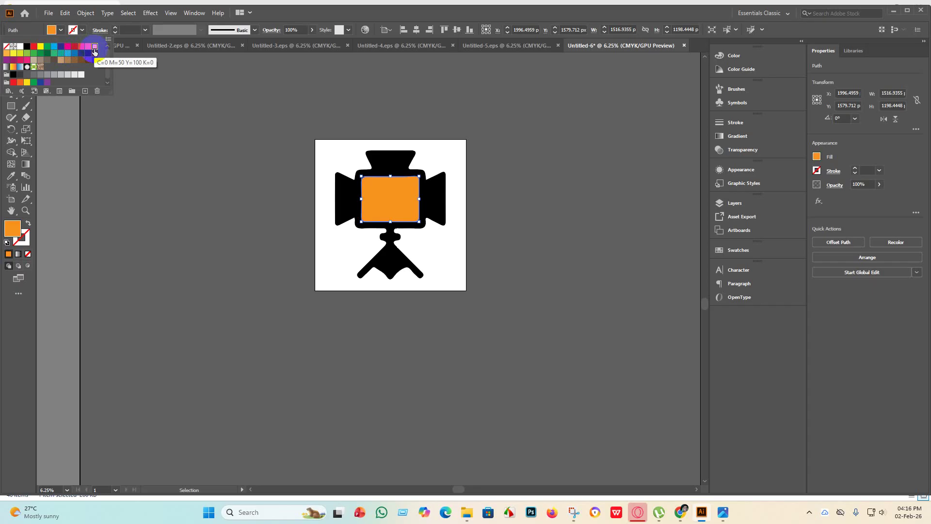
left_click(88, 47)
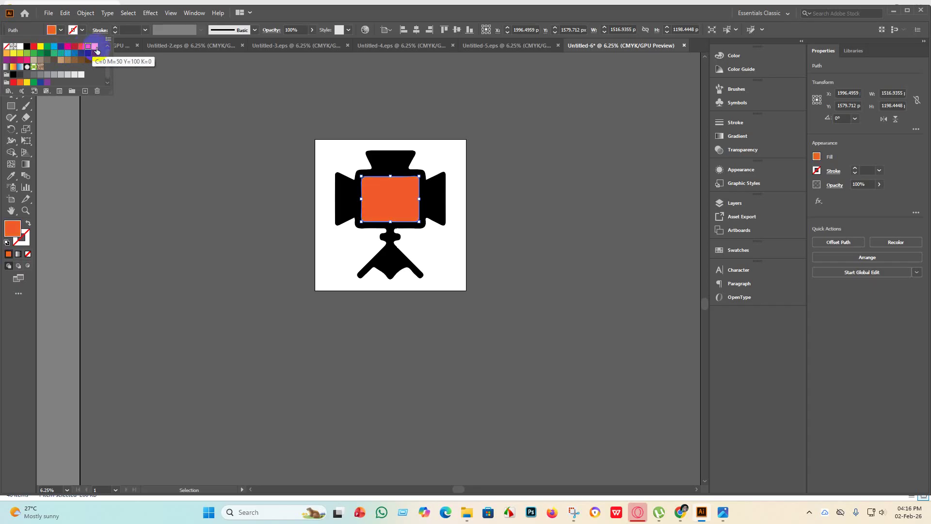
left_click(95, 47)
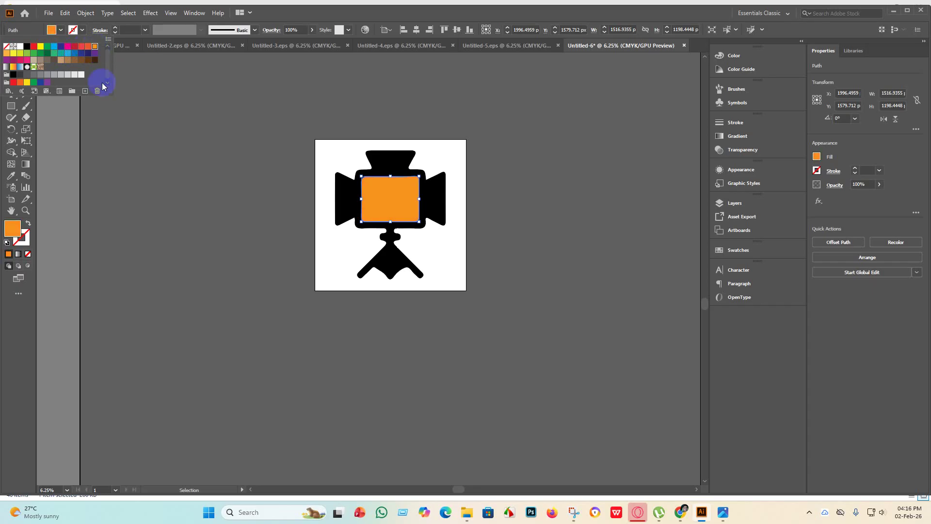
left_click(272, 236)
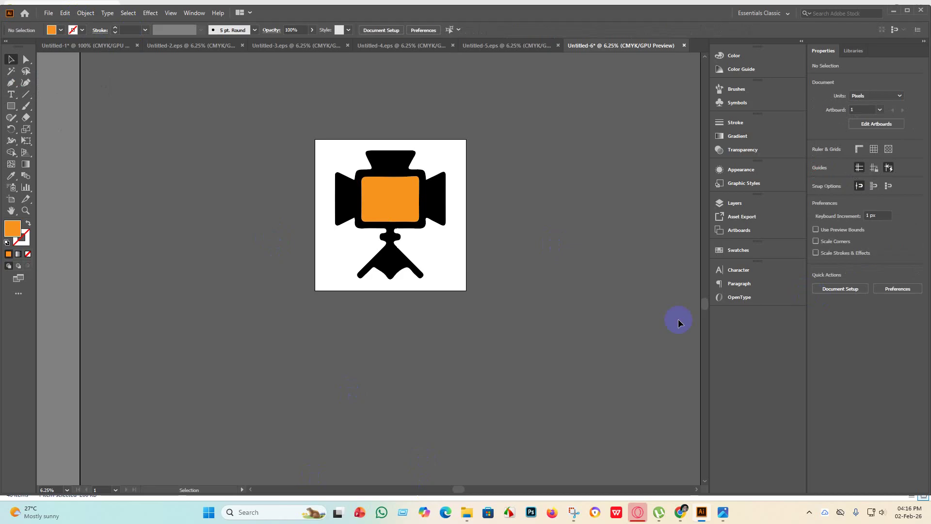
Smooth the curved edges of the studio light's tripod legs with the Smooth tool
scroll(443, 272, "up", 4)
scroll(270, 297, "up", 3)
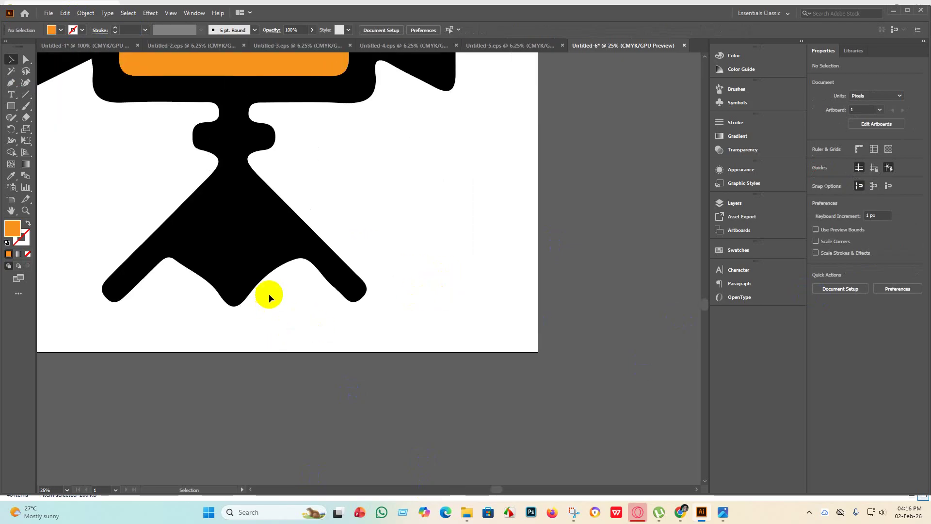
left_click(239, 319)
left_click(12, 60)
left_click(26, 60)
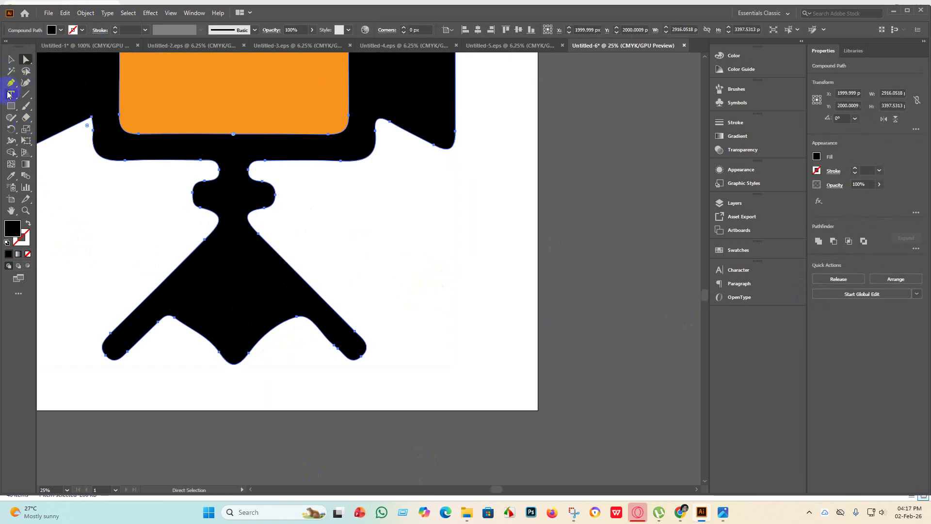
mouse_move(11, 118)
left_mouse_down()
mouse_move(68, 130)
mouse_move(62, 142)
left_mouse_up()
scroll(308, 313, "down", 3)
mouse_move(309, 313)
left_mouse_down()
mouse_move(342, 332)
mouse_move(294, 298)
mouse_move(337, 328)
mouse_move(310, 312)
mouse_move(327, 330)
mouse_move(352, 333)
mouse_move(321, 312)
mouse_move(339, 335)
left_mouse_up()
scroll(312, 322, "up", 6)
scroll(316, 319, "down", 6)
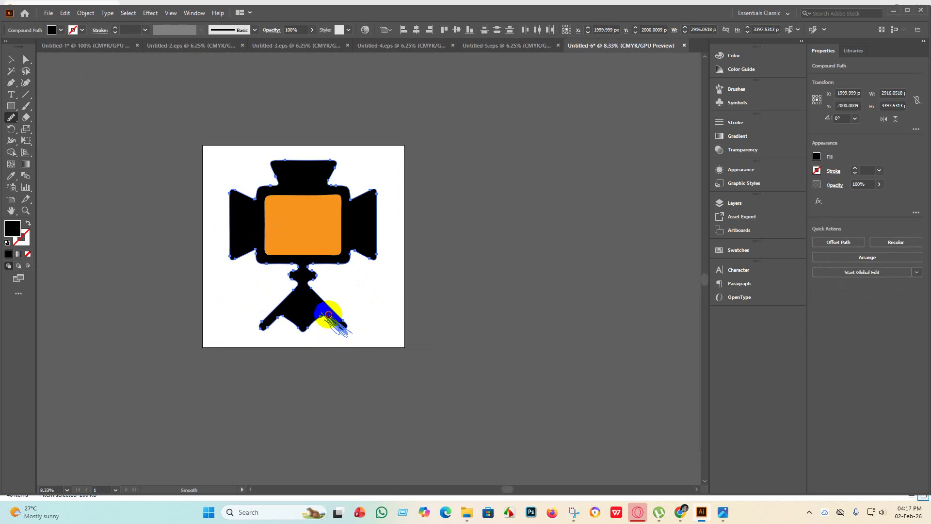
mouse_move(328, 314)
left_mouse_down()
mouse_move(343, 333)
mouse_move(331, 318)
mouse_move(393, 341)
mouse_move(371, 316)
mouse_move(385, 337)
mouse_move(353, 318)
mouse_move(389, 329)
mouse_move(369, 313)
mouse_move(388, 334)
mouse_move(380, 326)
mouse_move(375, 336)
left_mouse_up()
scroll(341, 327, "up", 3)
scroll(213, 334, "down", 4)
scroll(383, 337, "up", 5)
scroll(383, 340, "down", 4)
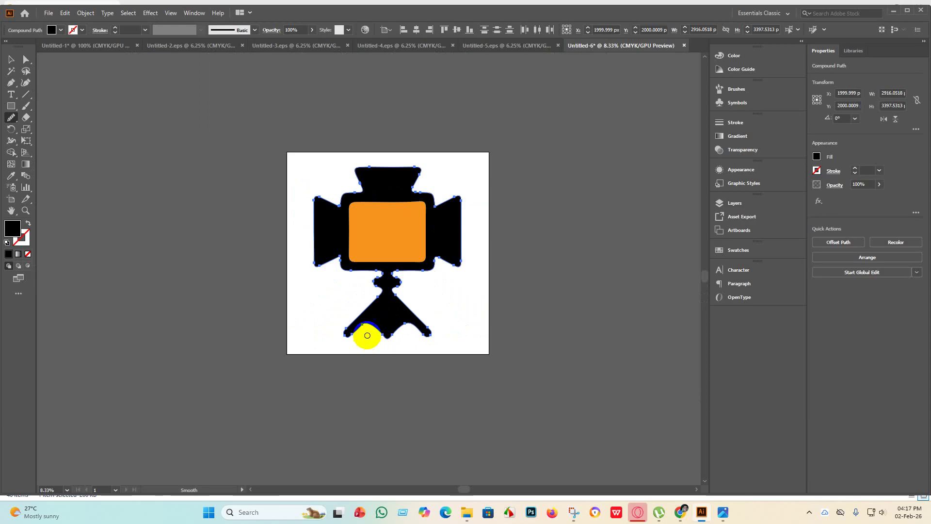
scroll(386, 322, "up", 4)
scroll(448, 289, "down", 5)
scroll(394, 251, "up", 4)
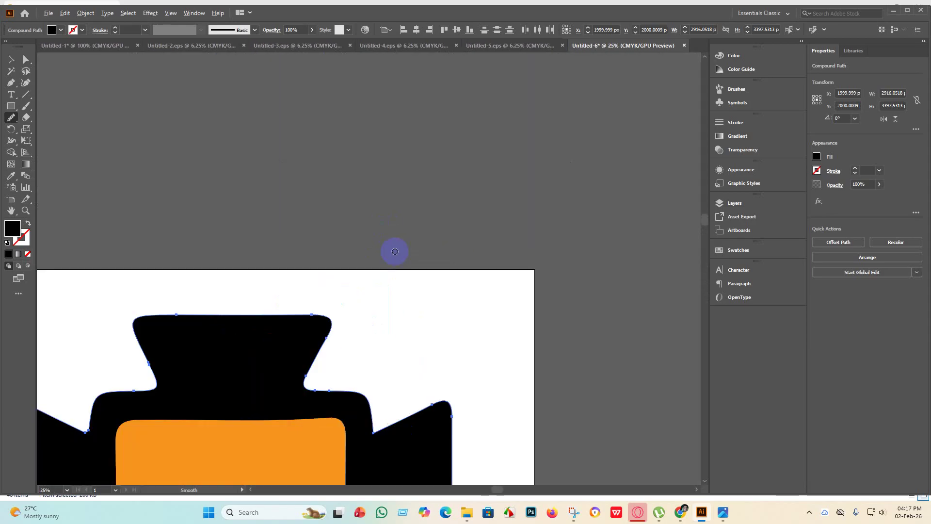
Deselect the studio light artwork and save the document as Untitled-6 in Illustrator EPS format in the Eps 6 folder
scroll(308, 337, "down", 3)
left_click(11, 59)
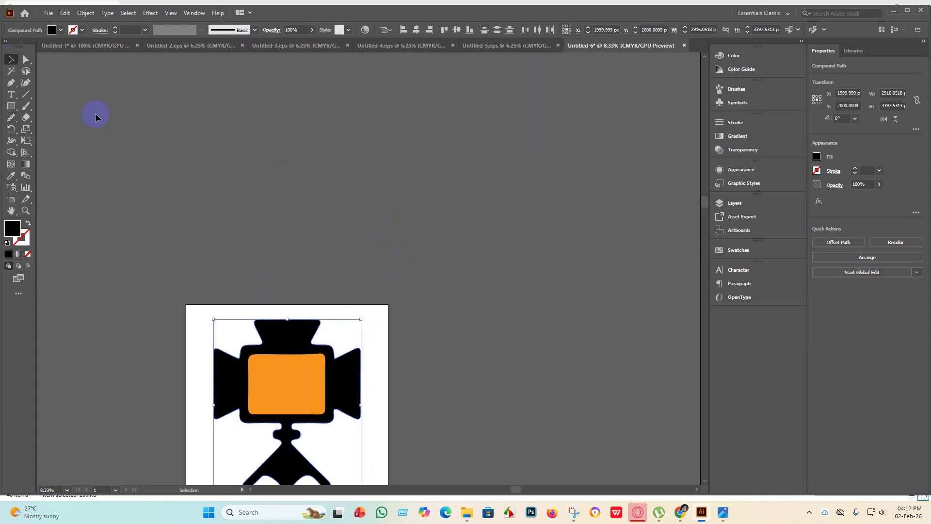
scroll(270, 187, "down", 5)
left_click(291, 189)
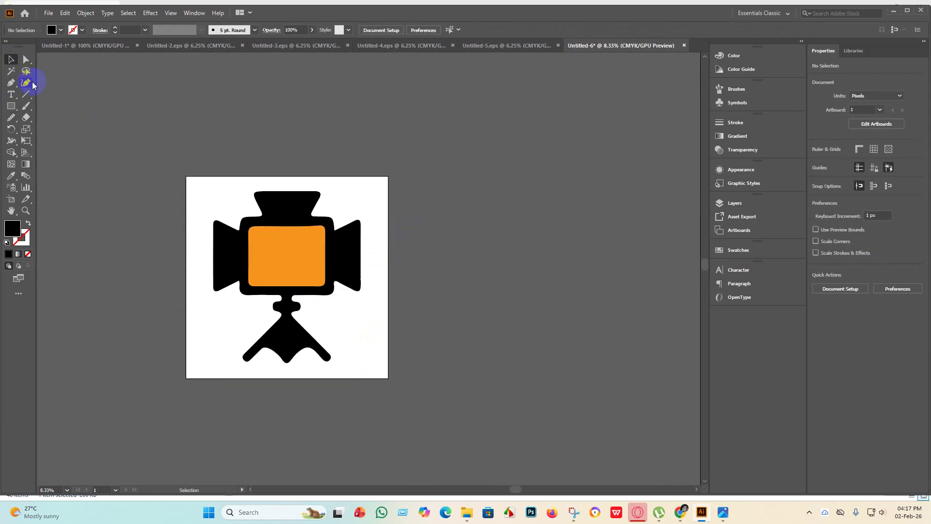
left_click(48, 13)
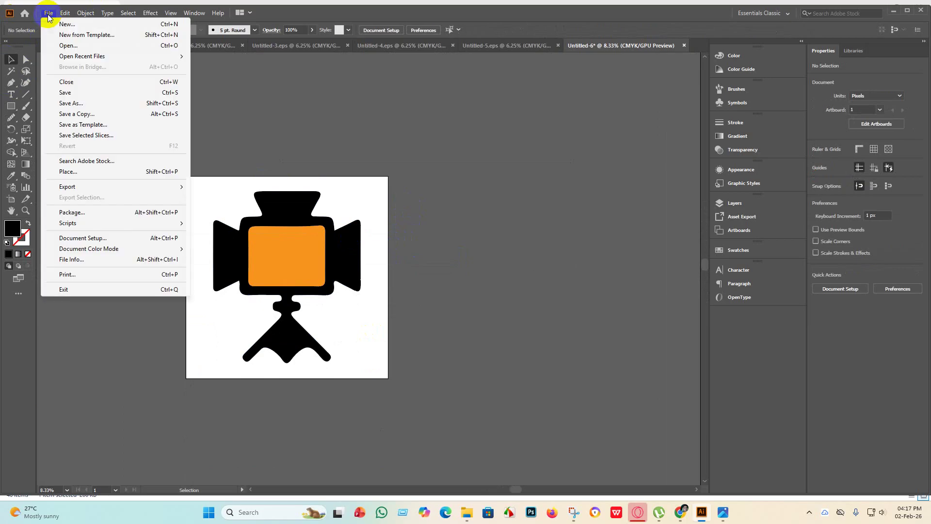
left_click(74, 92)
left_click(205, 221)
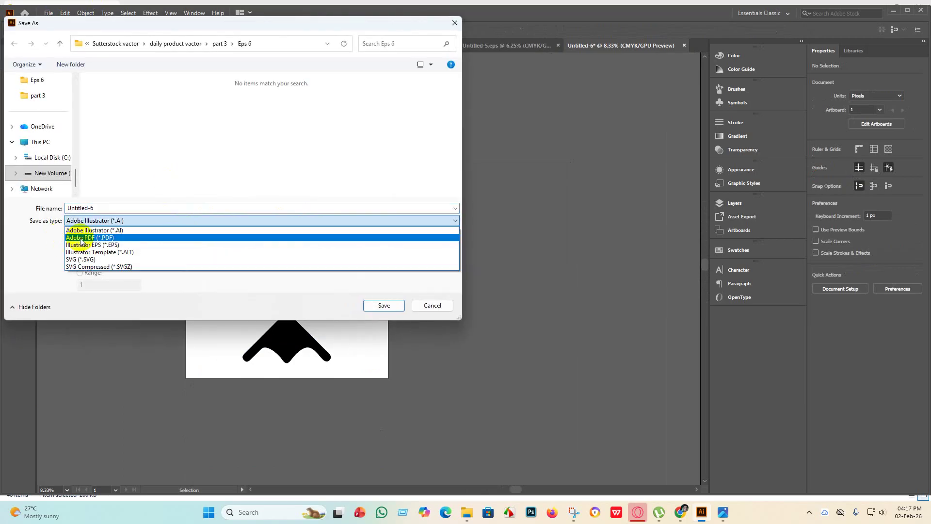
left_click(85, 233)
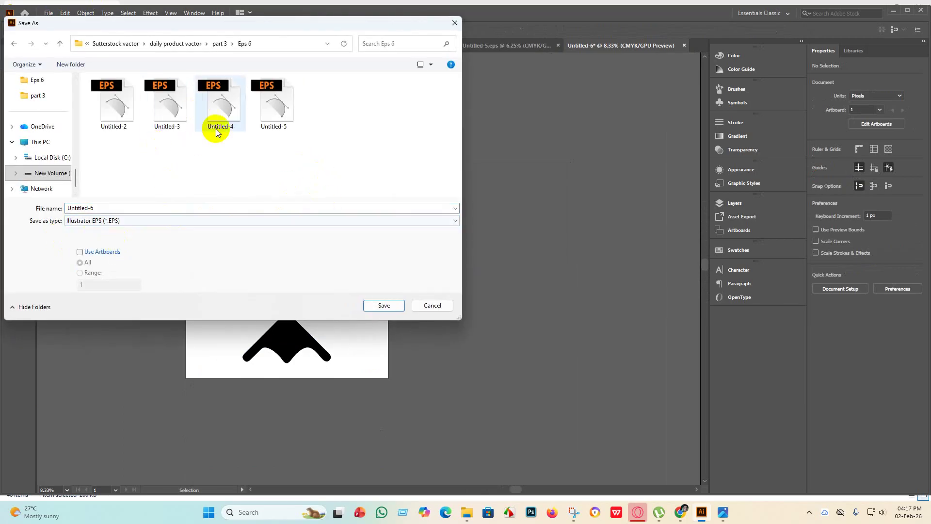
left_click(383, 305)
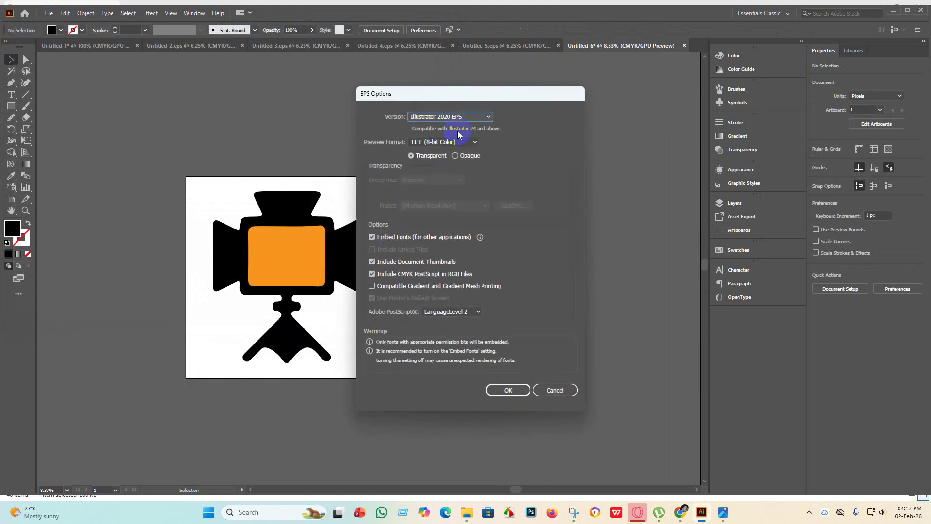
Set the EPS version to Illustrator 10 EPS and complete the save in the older format
left_click(478, 116)
left_click(458, 226)
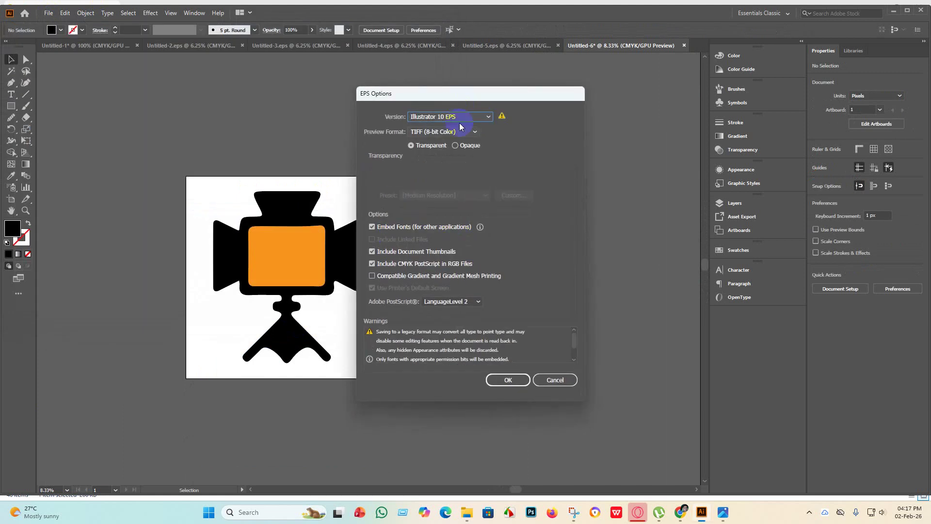
left_click(508, 380)
left_click(527, 274)
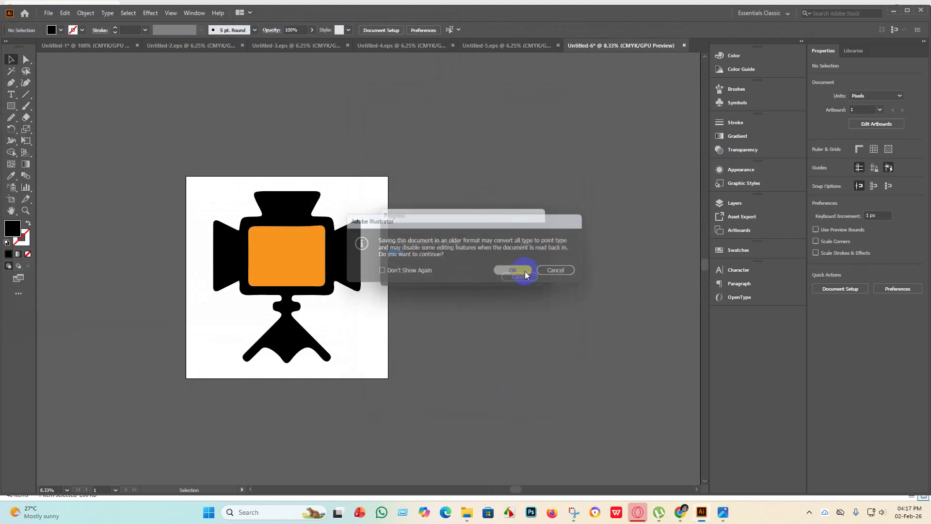
Export the studio light artwork as an RGB JPEG named Untitled-6 using all artboards
left_click(48, 13)
mouse_move(73, 183)
left_click(255, 188)
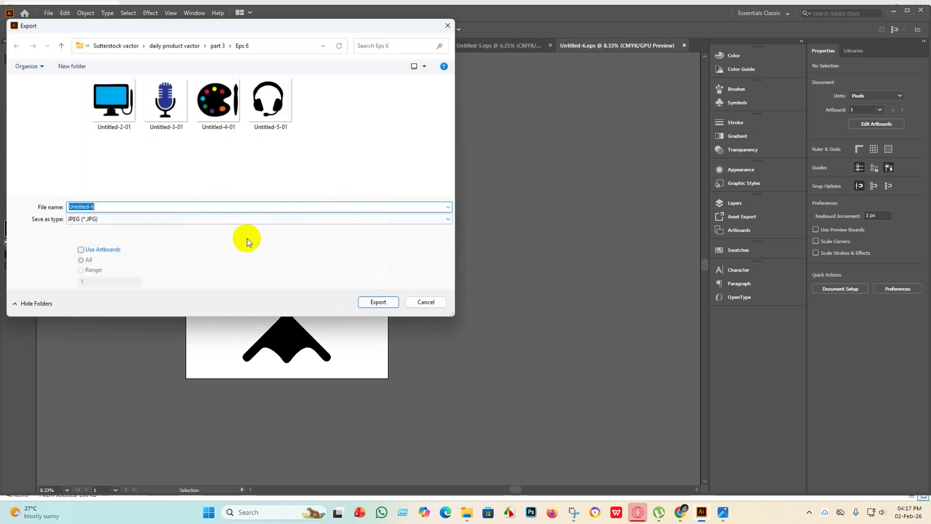
left_click(77, 252)
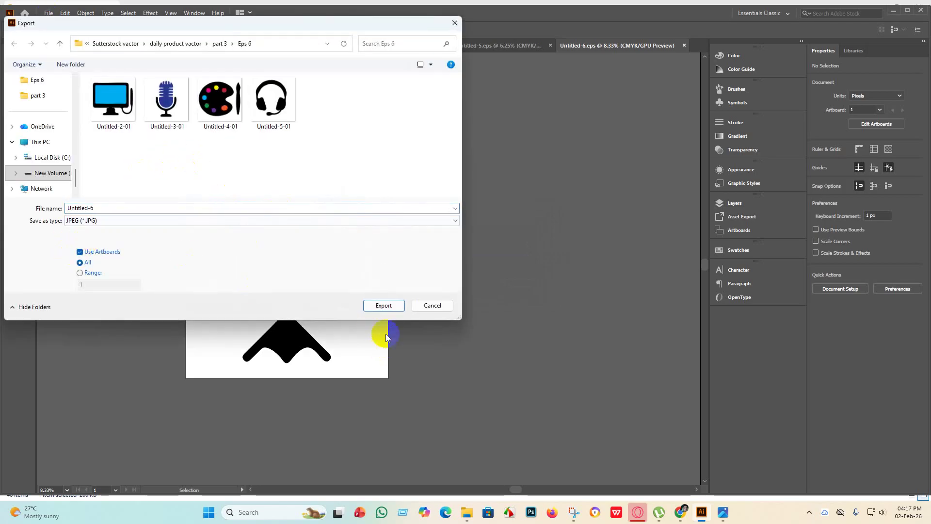
left_click(383, 305)
left_click(438, 245)
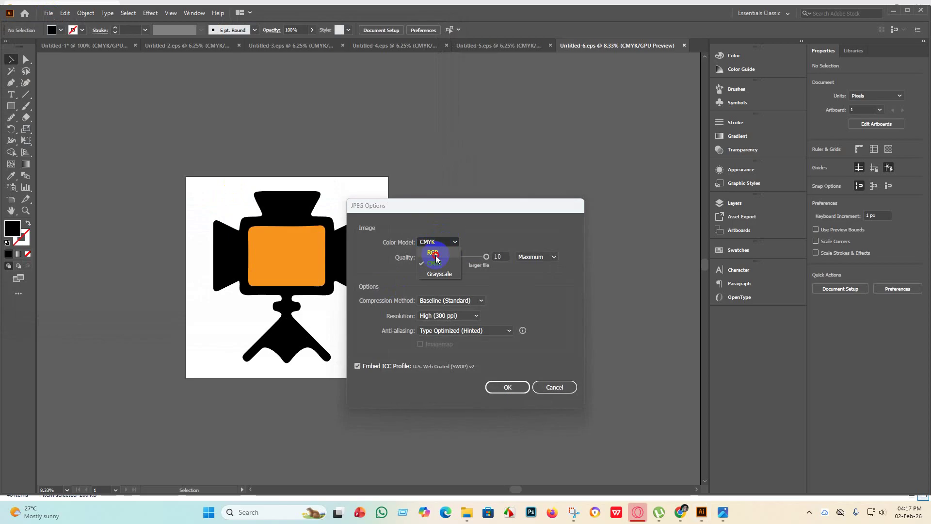
left_click(436, 253)
left_click(505, 383)
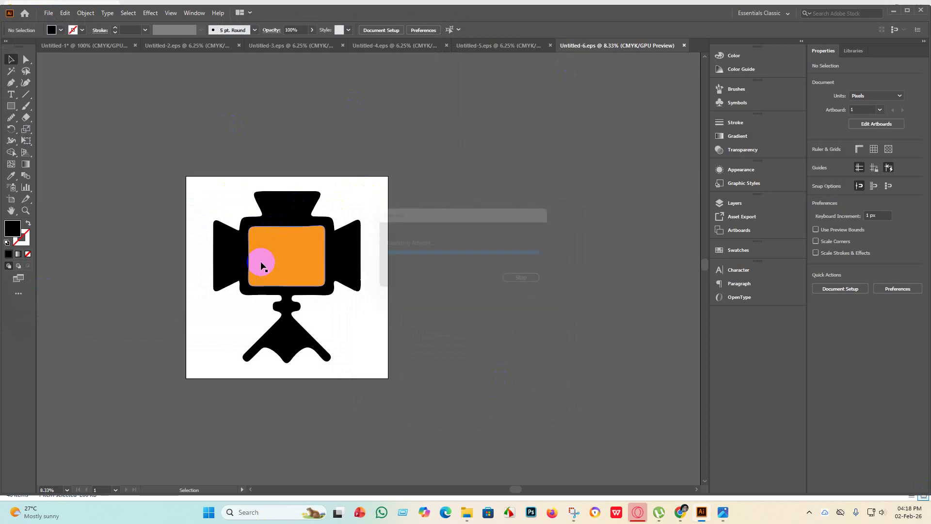
Create a new 4000 × 4000 px document from the recent custom preset
left_click(56, 14)
left_click(63, 24)
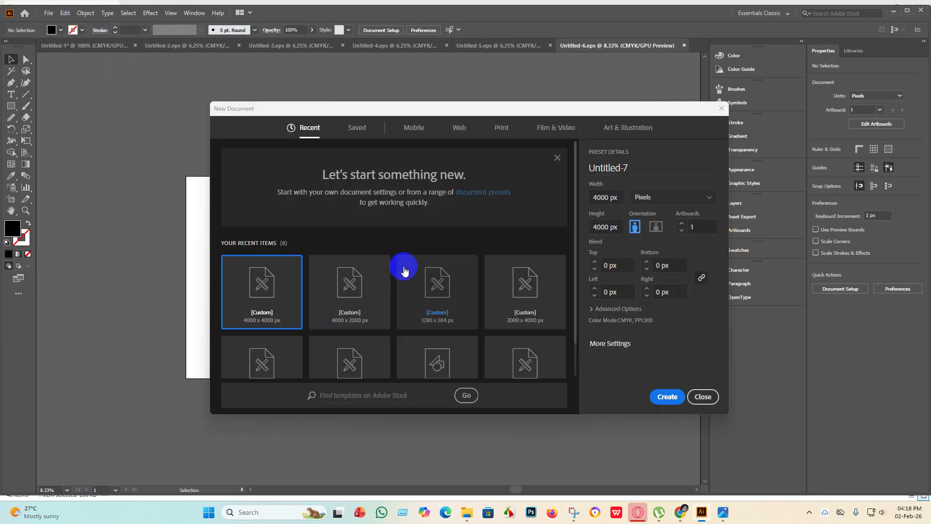
left_click(668, 397)
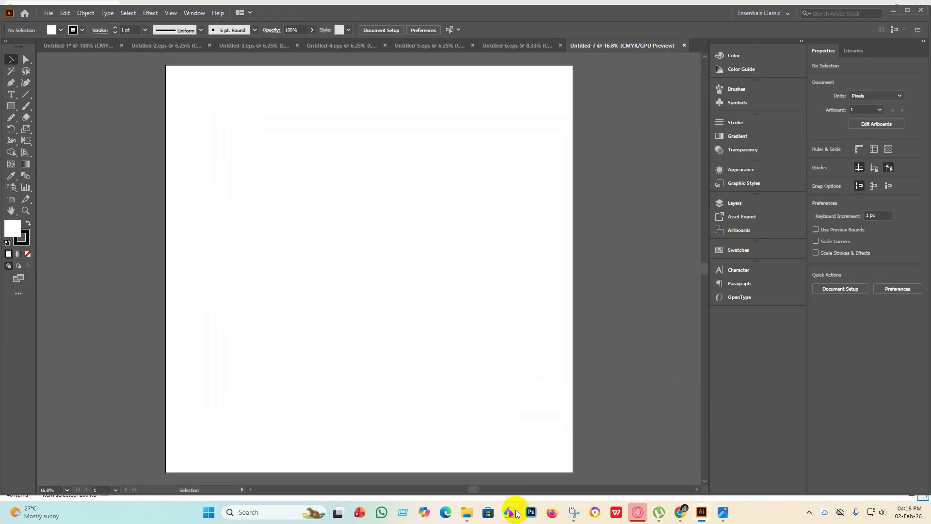
Return to the Untitled-1 icon sheet and delete the icon still selected there
left_click(467, 512)
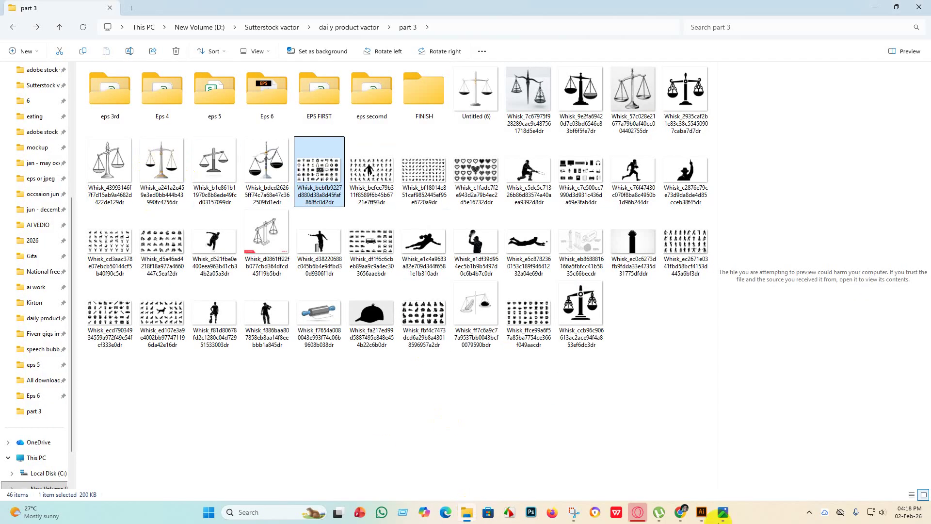
left_click(702, 511)
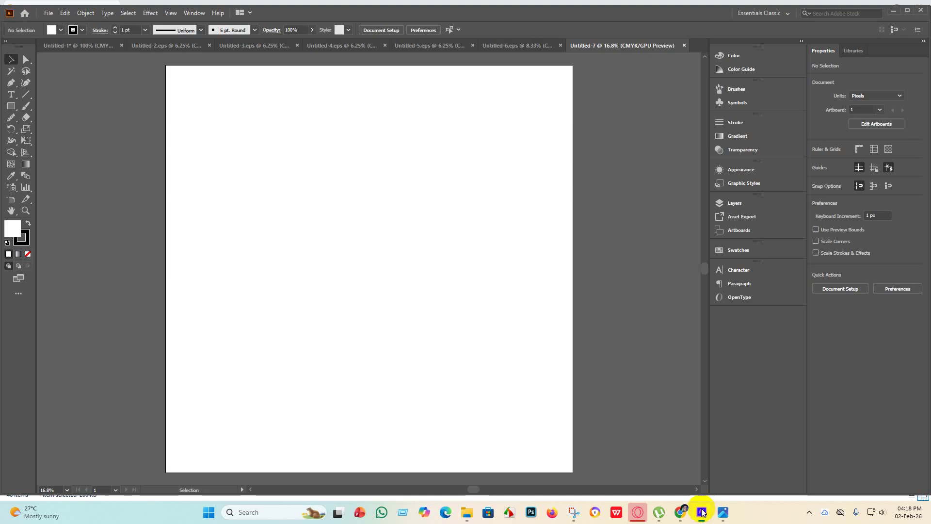
left_click(70, 44)
key("Delete")
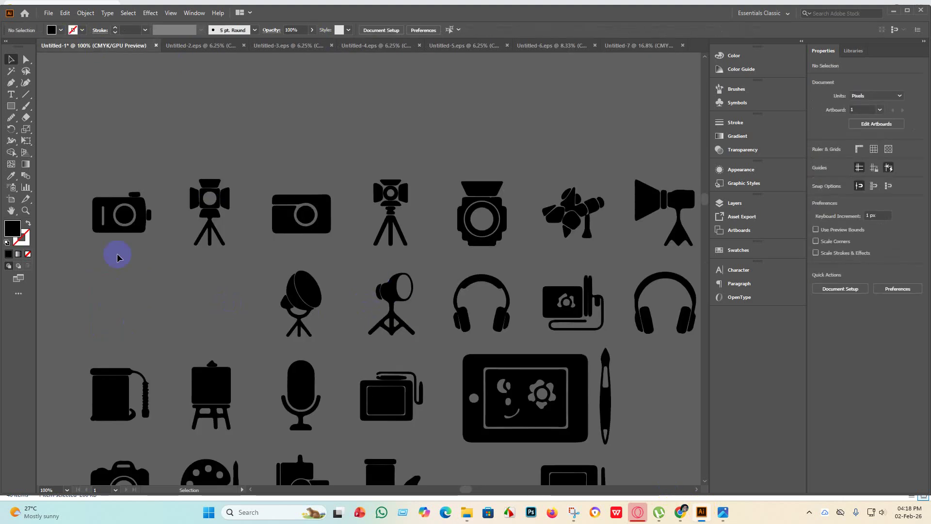
Copy the standing microphone icon from the Untitled-1 sheet and paste it into the Untitled-7 document
scroll(403, 316, "up", 3)
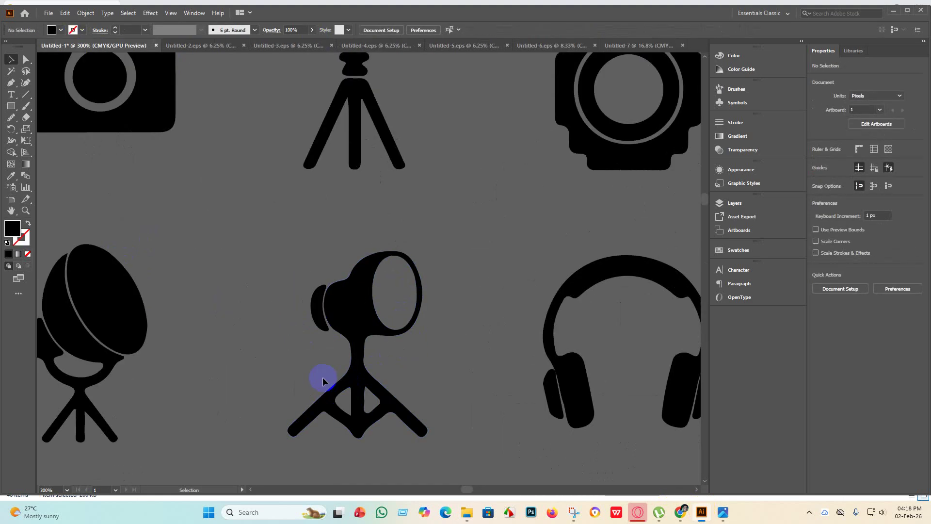
scroll(321, 377, "down", 3)
scroll(245, 370, "down", 3)
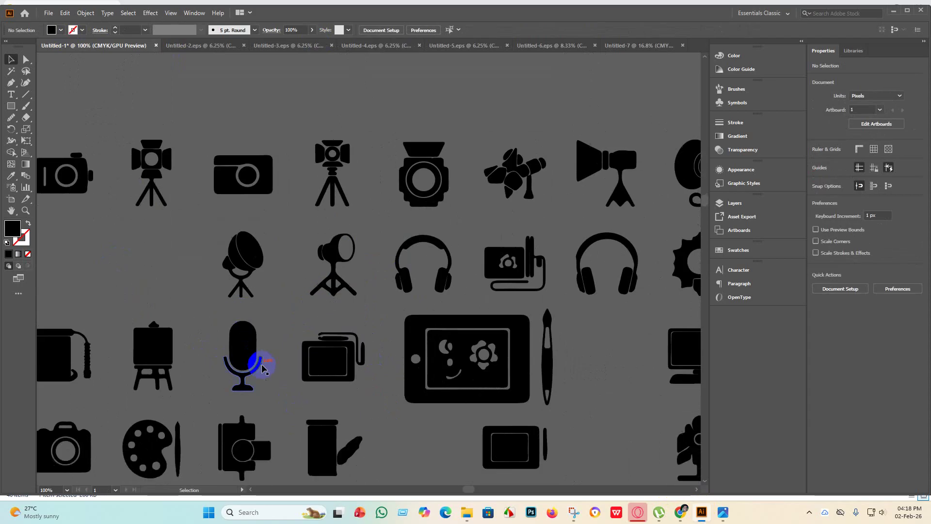
scroll(271, 361, "down", 1)
scroll(262, 366, "down", 1)
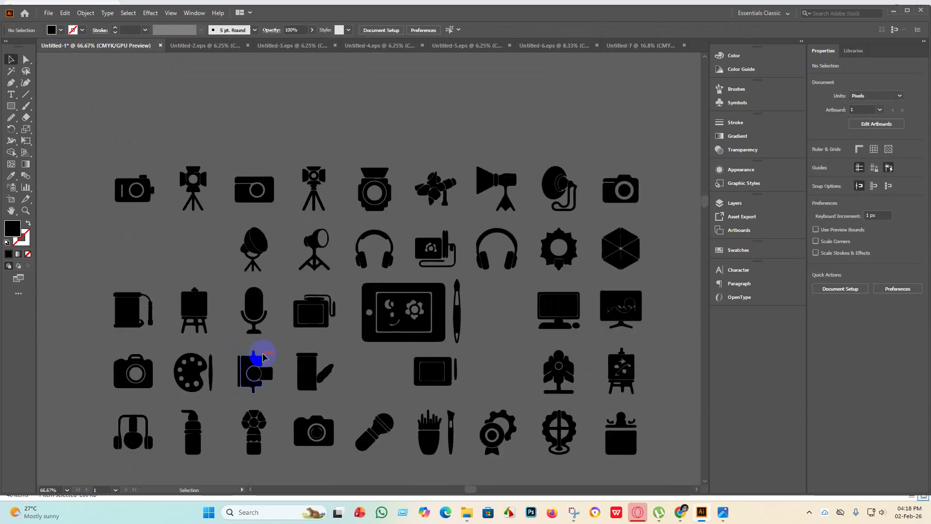
scroll(256, 349, "up", 2)
left_click(219, 279)
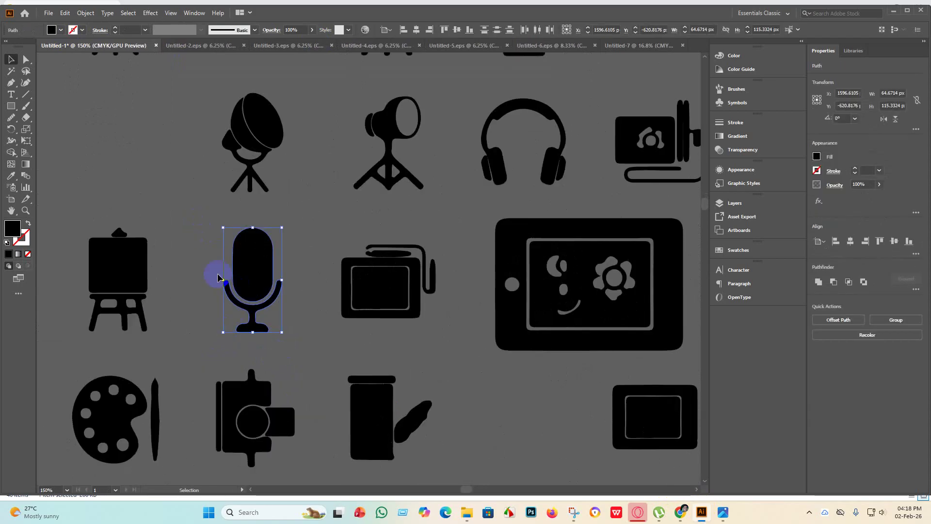
left_click(645, 45)
key("ctrl+v")
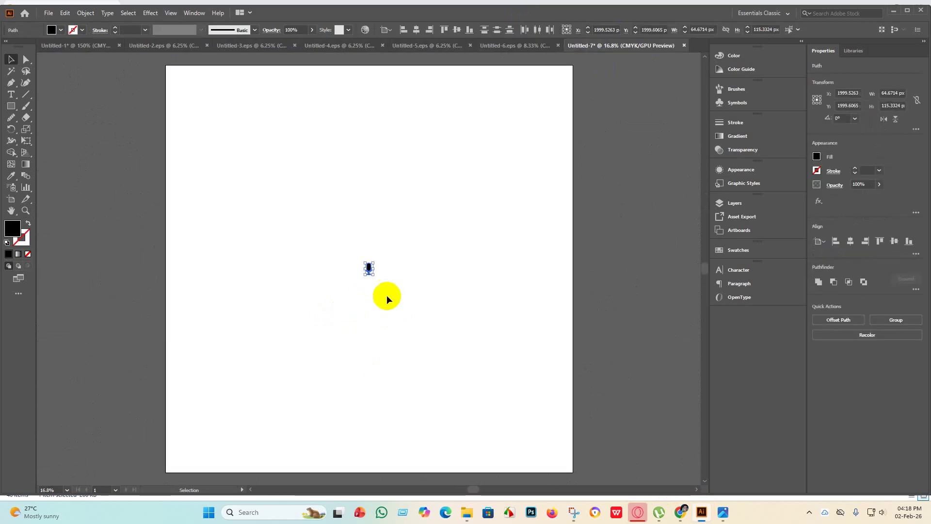
Enlarge the microphone to about 2393 × 4267 px, then group it and centre it on the artboard
left_click_drag(377, 276, 423, 484)
scroll(524, 342, "down", 4)
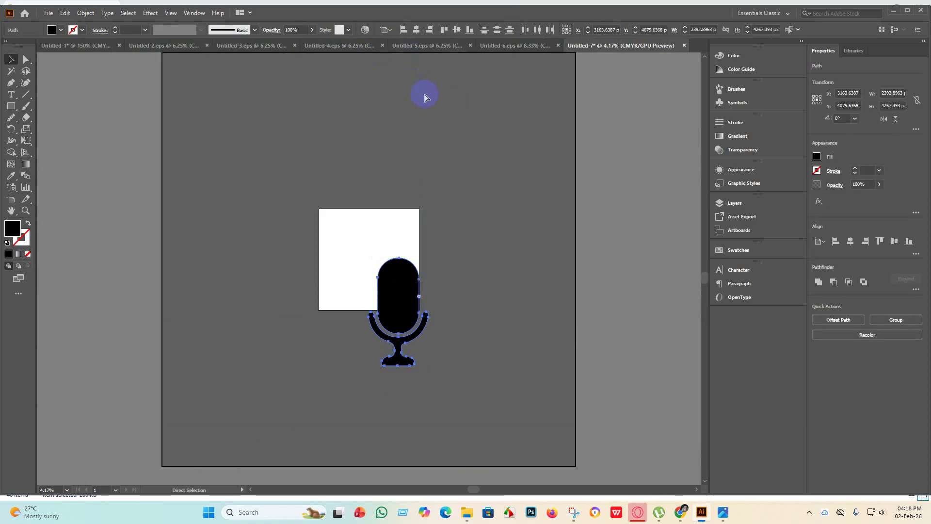
key("ctrl+g")
left_click(417, 30)
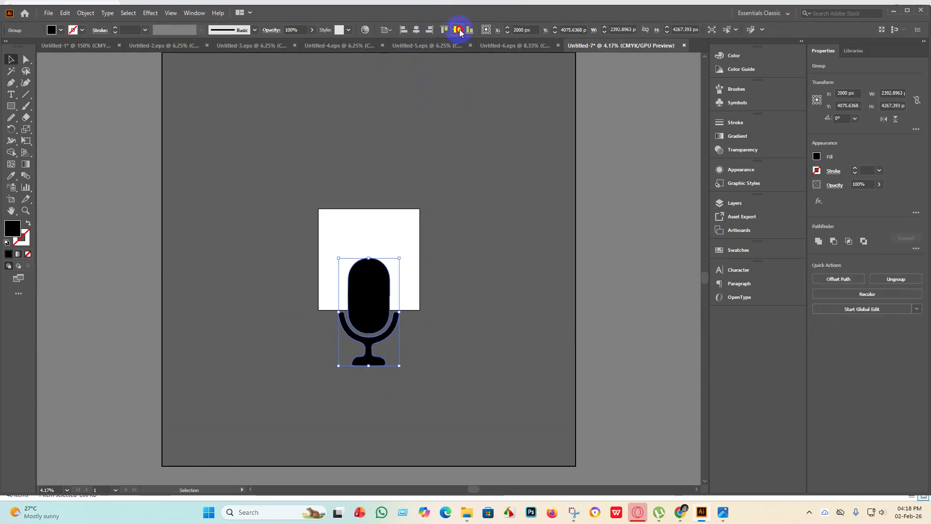
left_click(456, 30)
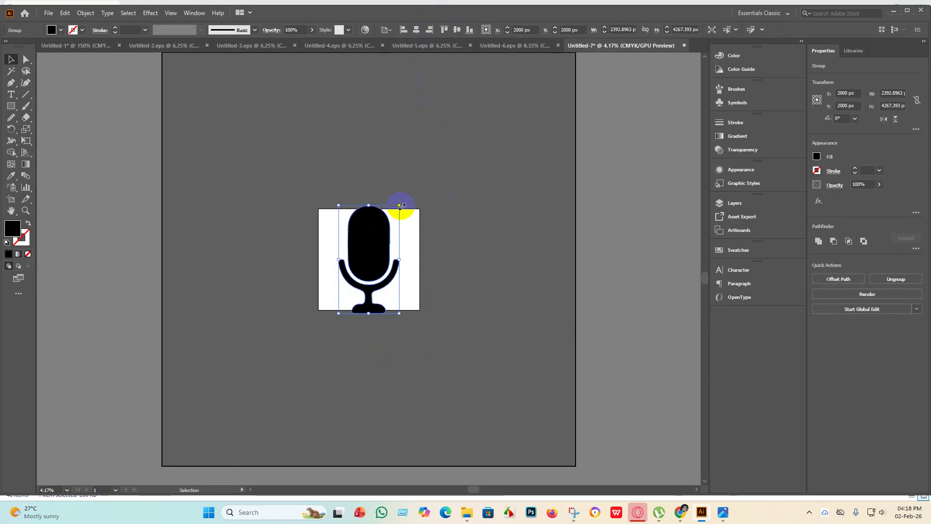
Scale the microphone group down to about 2118 × 3777 px and recentre it on the artboard both ways
left_click_drag(400, 206, 392, 218)
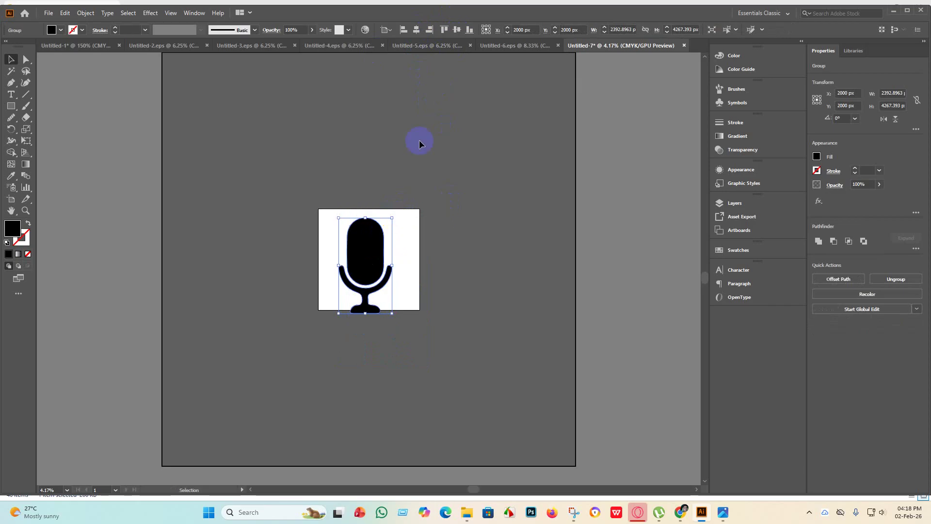
left_click(416, 30)
left_click(457, 30)
left_click(452, 183)
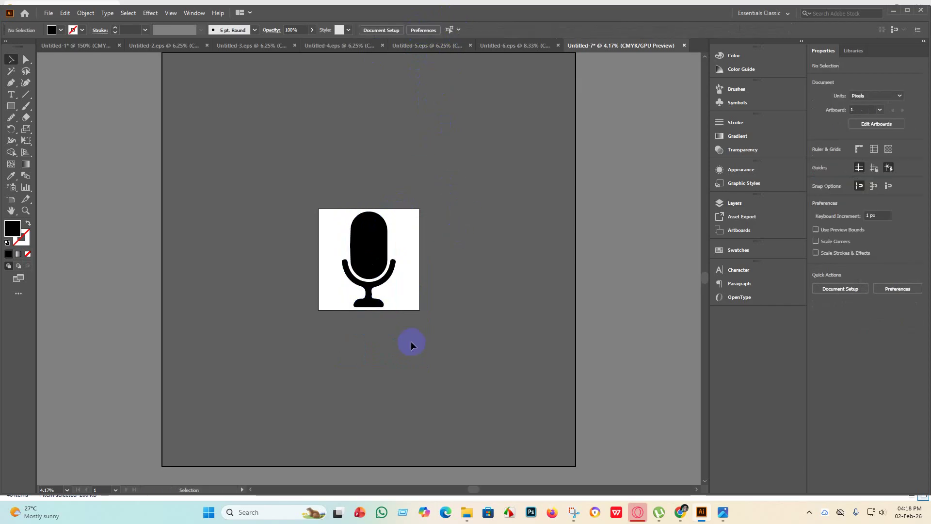
Ungroup the microphone so its head and stand are separate objects, and clear the selection
scroll(386, 249, "up", 3)
scroll(385, 264, "down", 3)
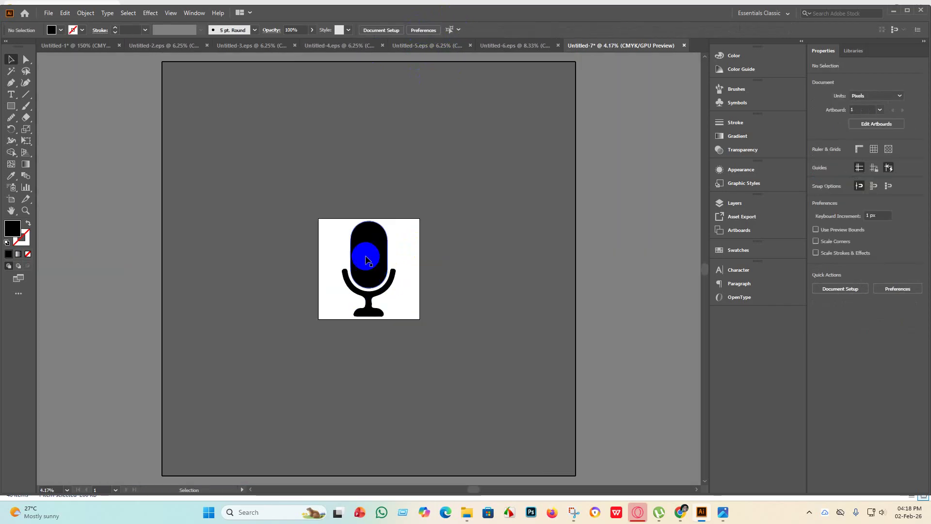
left_click(367, 259)
scroll(371, 249, "up", 1)
right_click(373, 245)
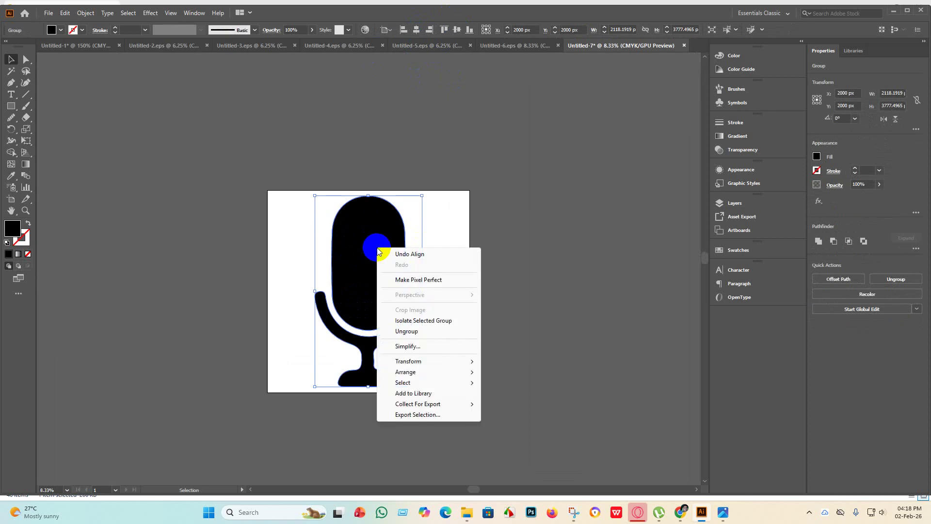
left_click(409, 329)
left_click(534, 318)
Create an inward offset path of -53 px with miter joins from the microphone's rounded head
left_click(376, 271)
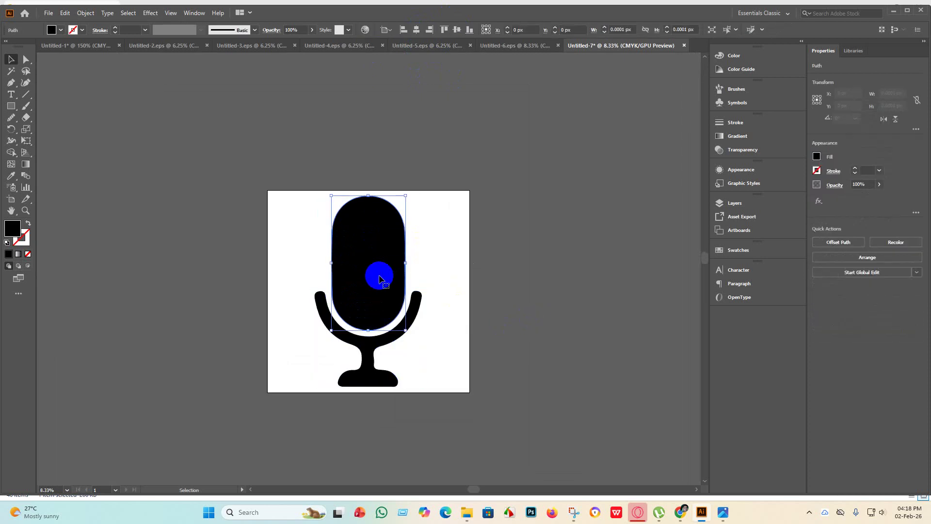
left_click(82, 13)
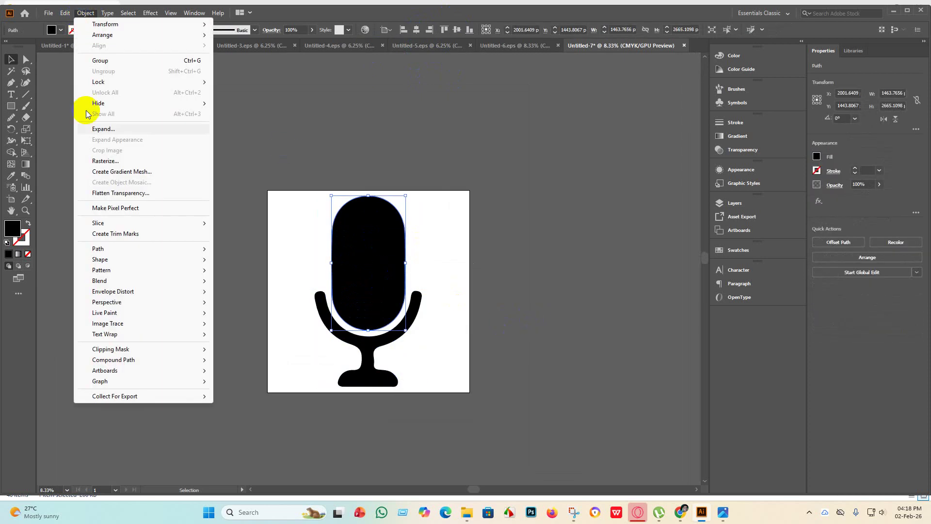
mouse_move(115, 250)
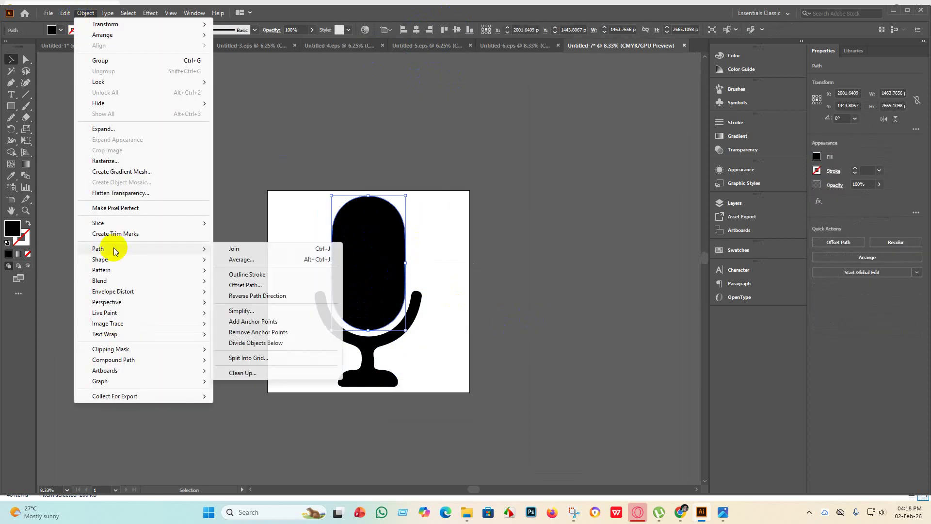
left_click(255, 285)
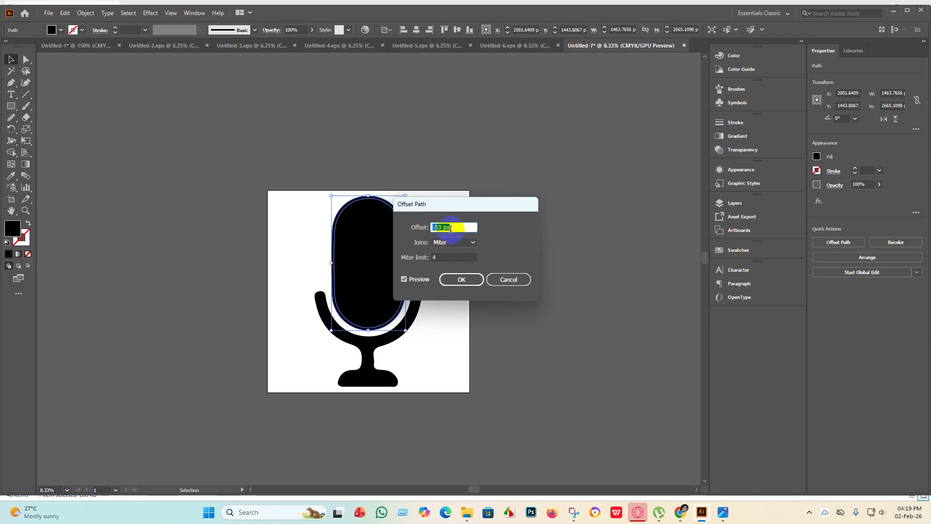
left_click(461, 279)
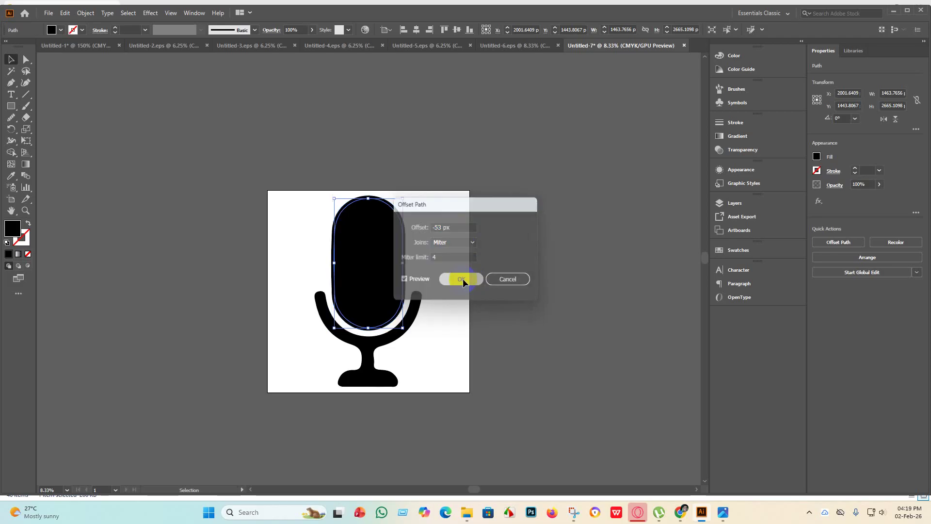
left_click(616, 311)
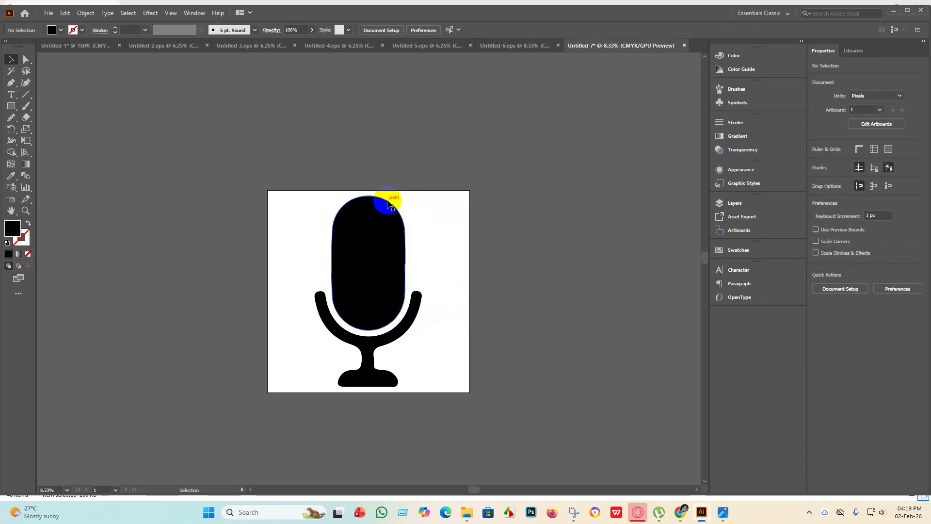
Fill the inset shape inside the microphone's head with dark blue, after trying yellow and a lighter blue
left_click(388, 204)
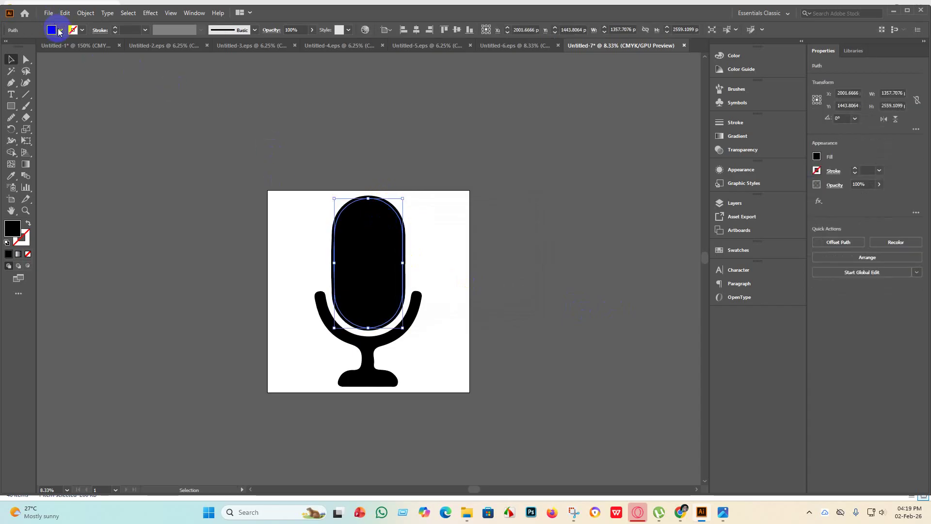
left_click(60, 30)
left_click(40, 47)
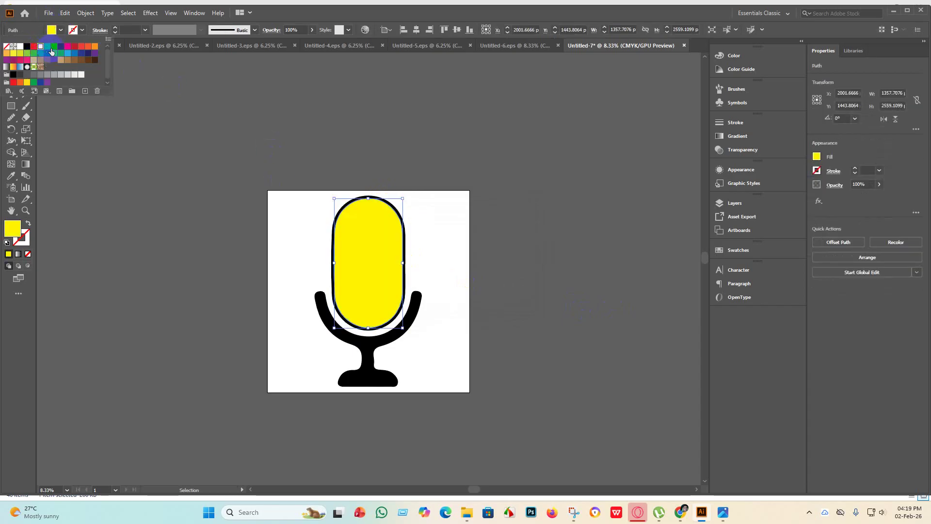
left_click(55, 47)
left_click(63, 47)
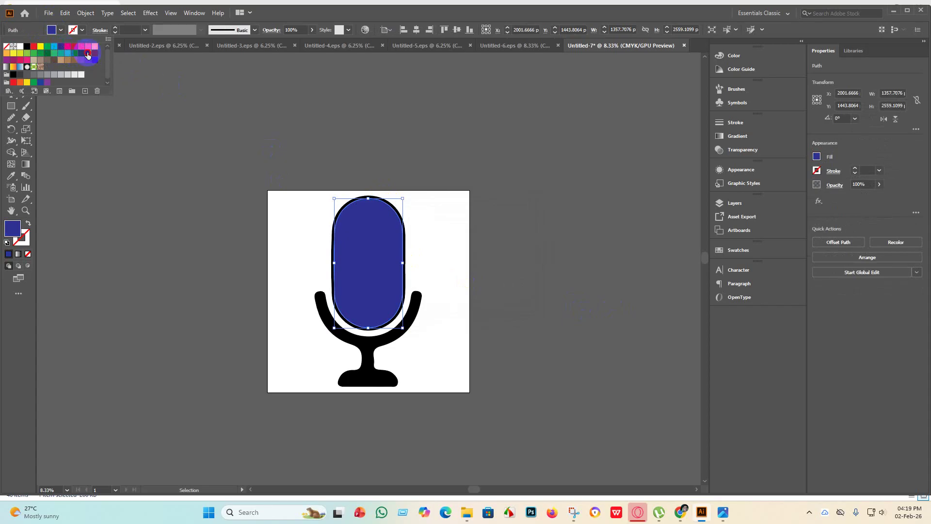
left_click(81, 57)
left_click(268, 366)
scroll(369, 183, "up", 1)
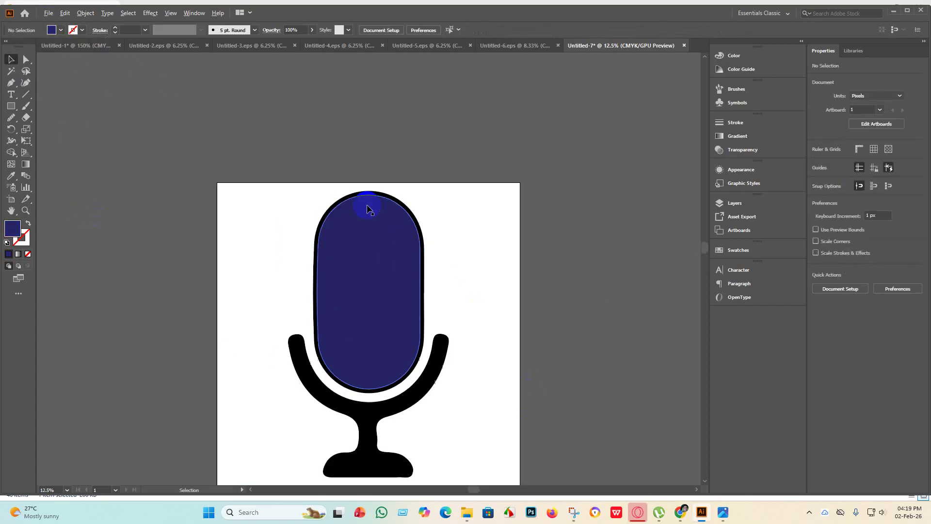
Refill the inset shape inside the microphone's head with black and clear the selection
left_click(341, 252)
left_click(66, 32)
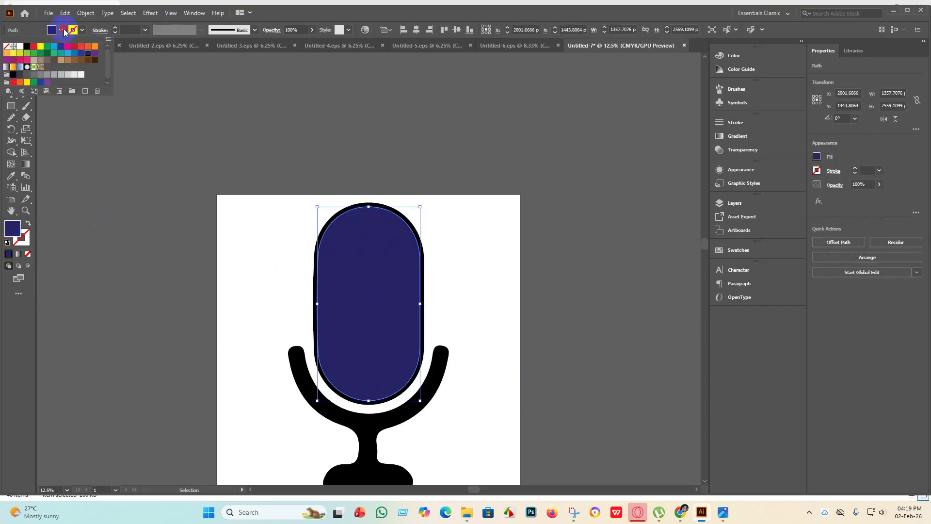
left_click(34, 67)
left_click(484, 214)
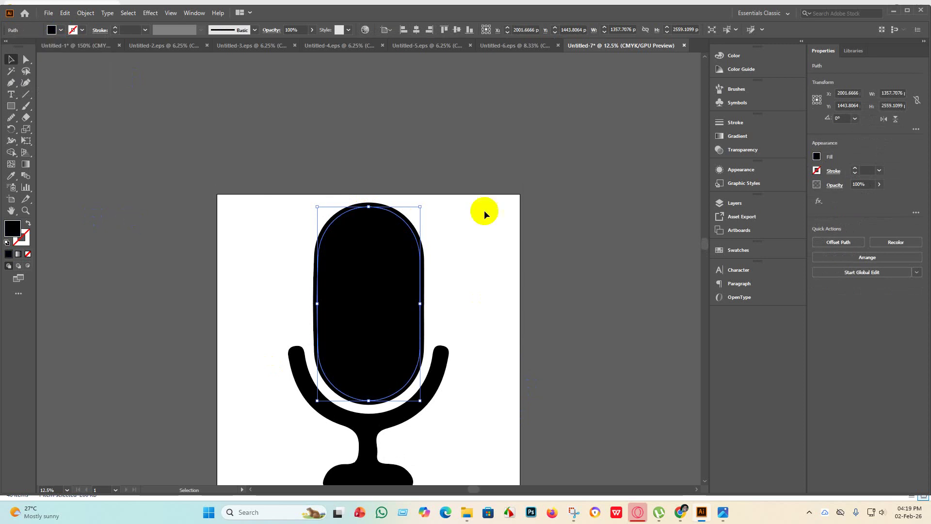
left_click(461, 265)
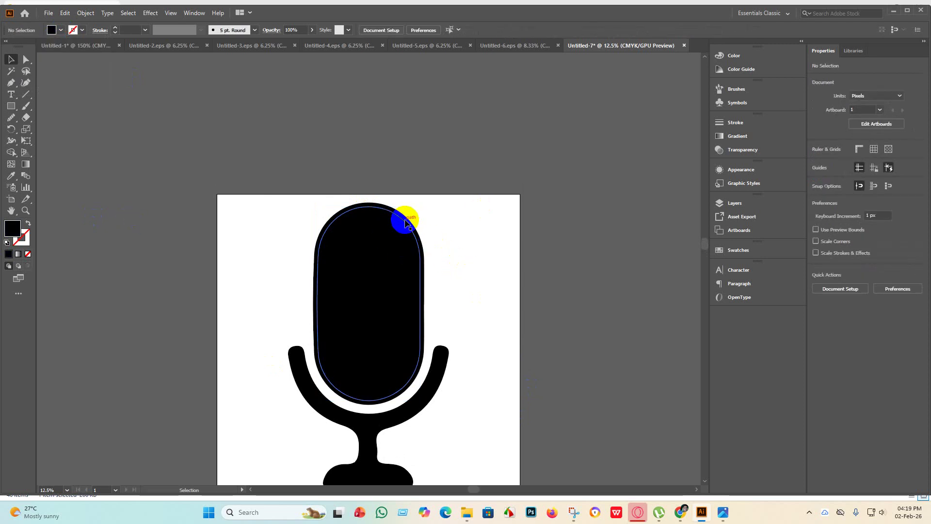
Fill the outer rounded shape of the microphone's head with magenta, after trying light blue and green
left_click(406, 220)
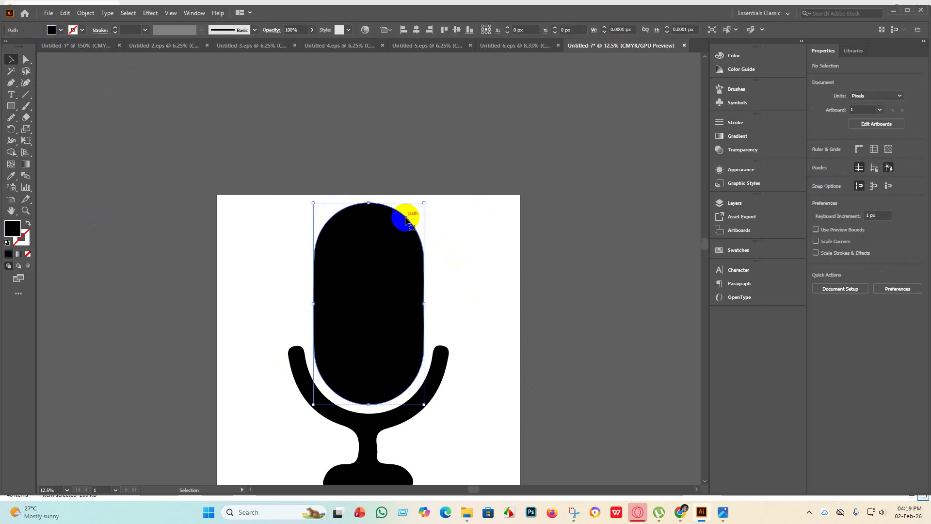
left_click(63, 31)
left_click(46, 47)
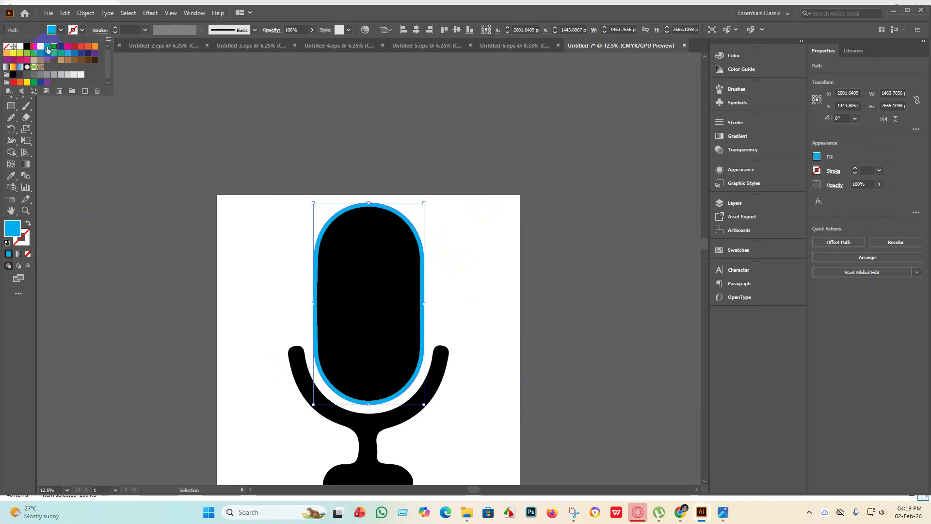
left_click(47, 48)
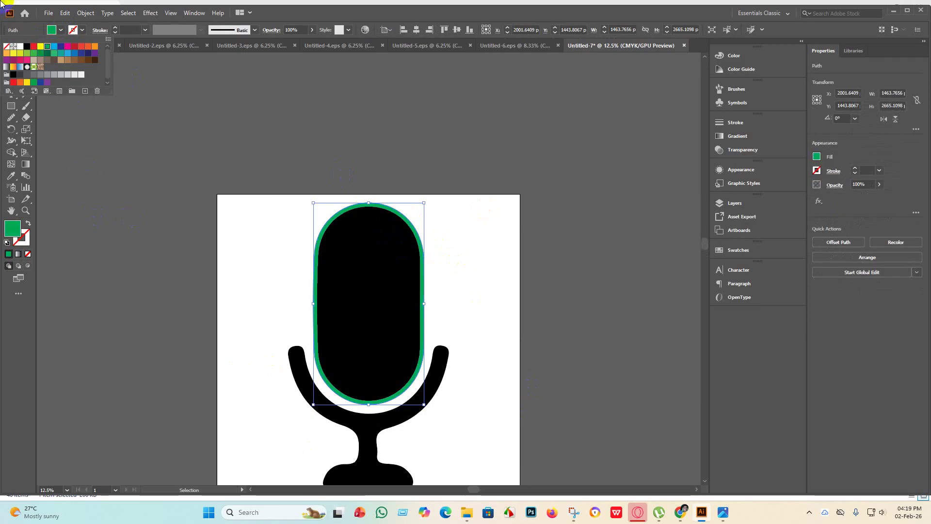
left_click(69, 53)
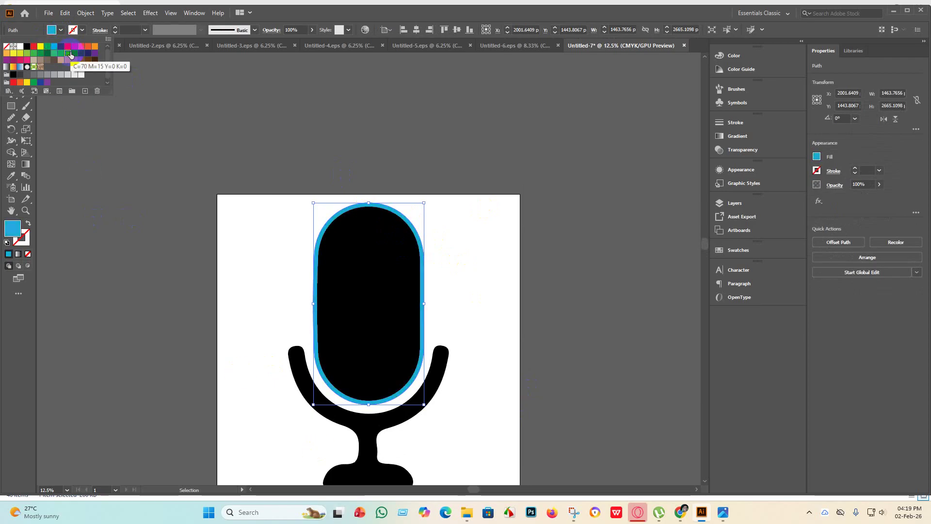
left_click(68, 46)
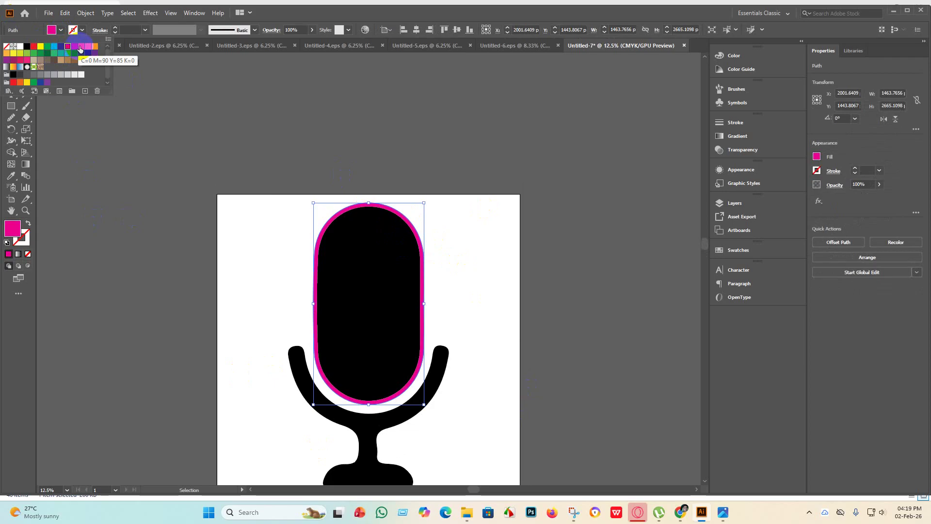
left_click(116, 170)
left_click(223, 234)
Group all parts of the microphone, including the recoloured head, and clear the selection
key("ctrl+minus")
key("ctrl+minus")
key("ctrl+minus")
key("ctrl+minus")
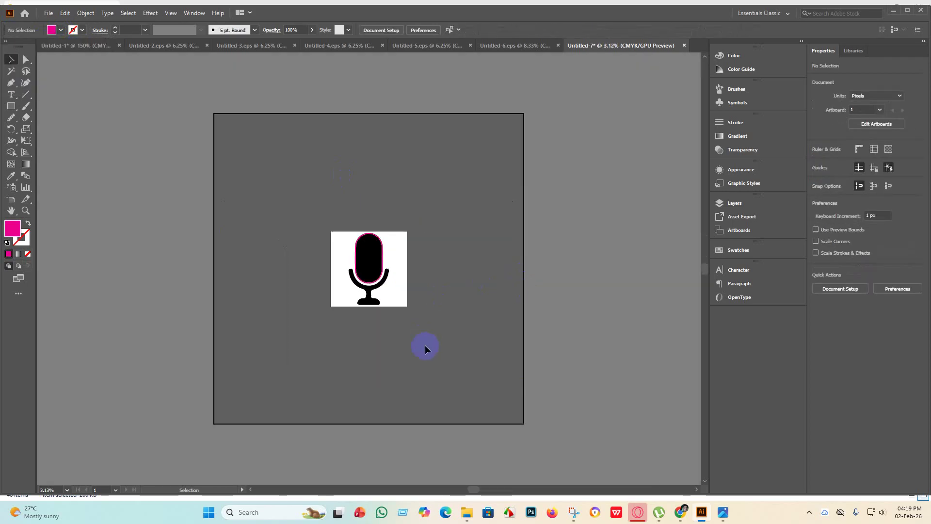
key("ctrl+plus")
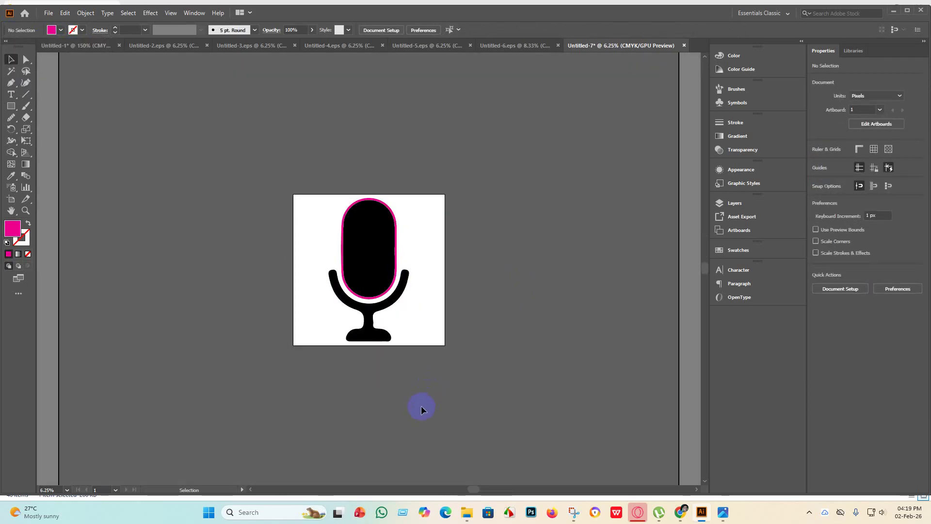
key("ctrl+minus")
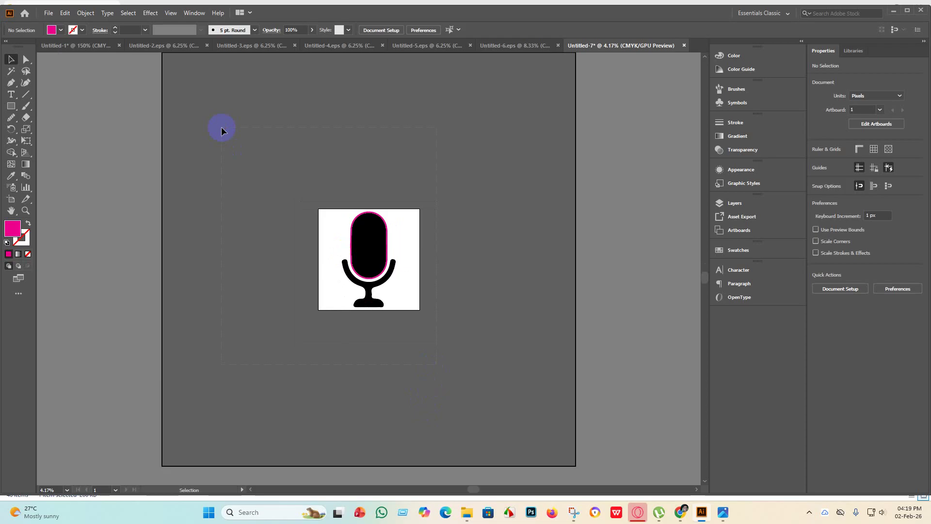
left_click(364, 228)
left_click(479, 324)
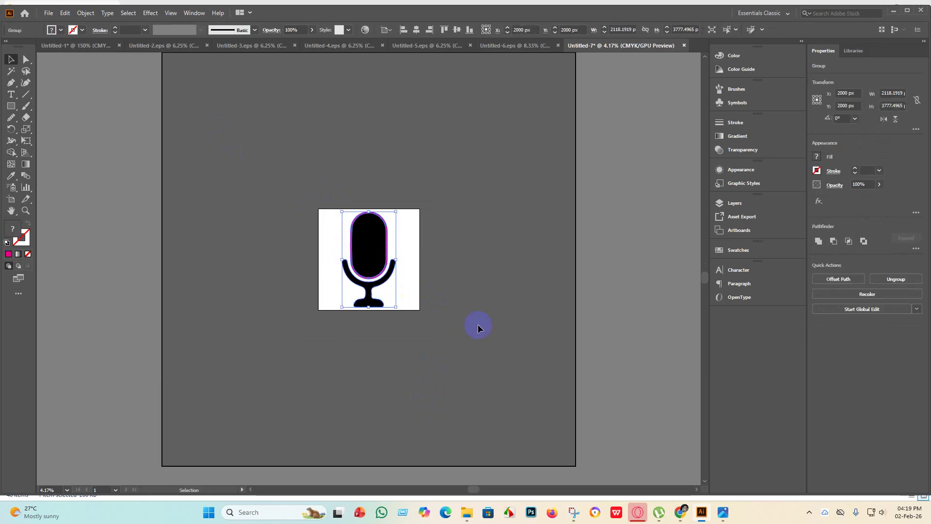
Save the microphone artwork as Untitled-7 in Illustrator EPS format in the Eps 6 folder, using the Illustrator 10 EPS version
left_click(48, 13)
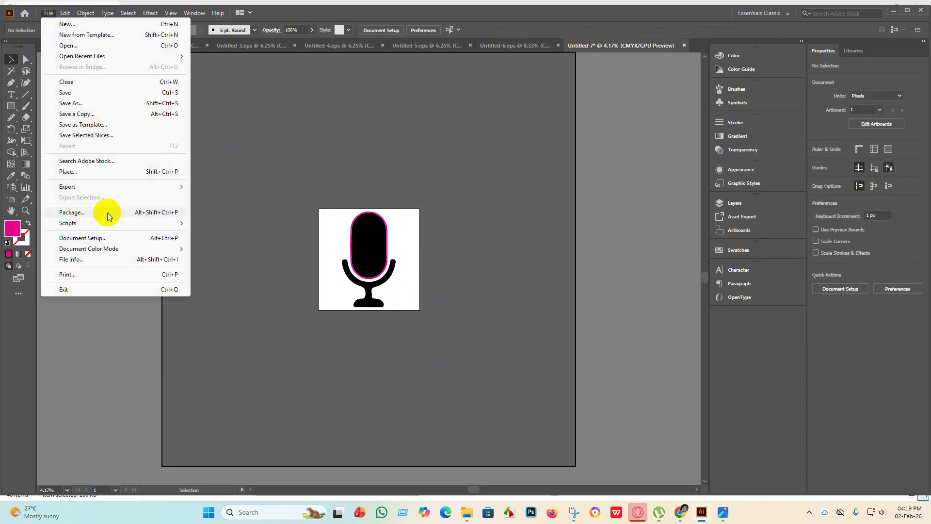
left_click(72, 103)
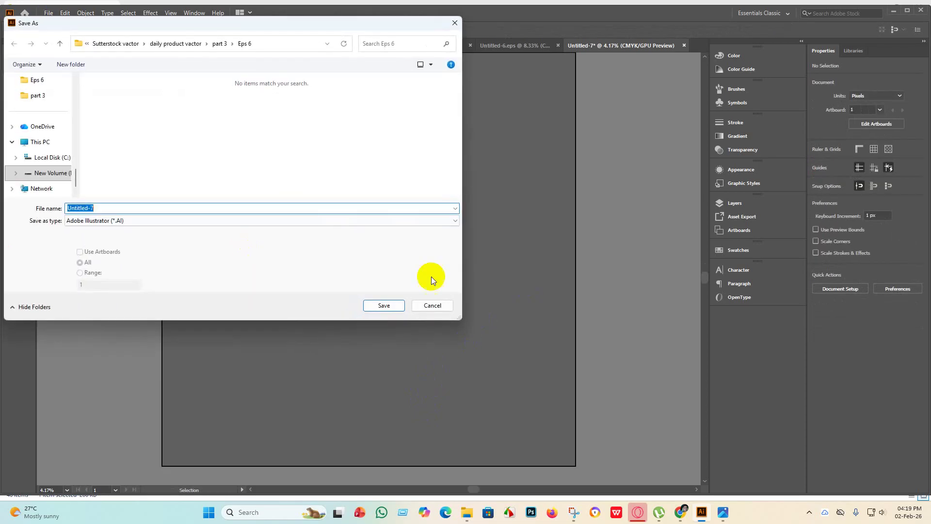
left_click(416, 219)
left_click(100, 244)
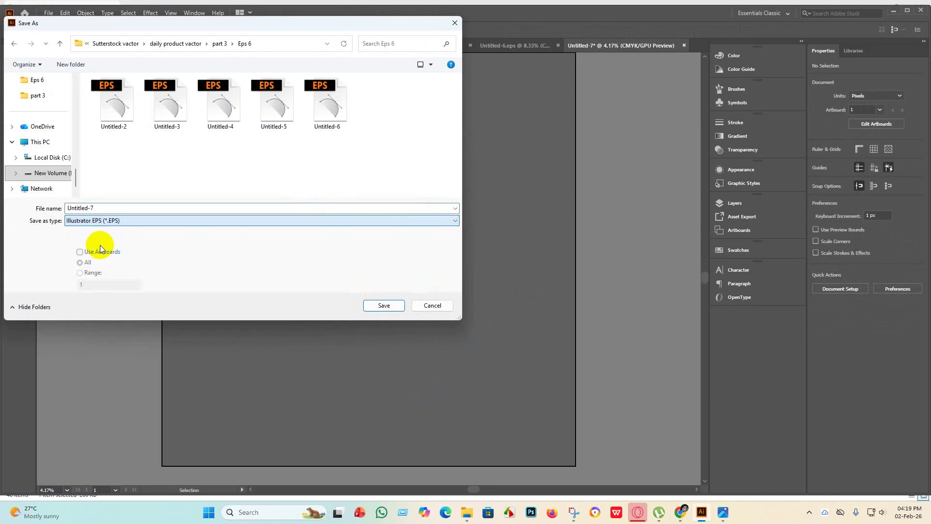
left_click(383, 305)
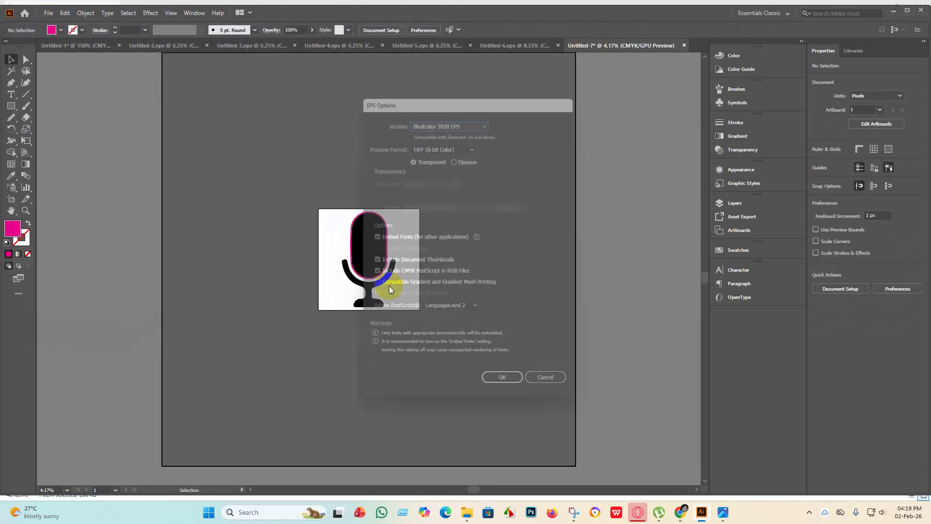
left_click(480, 117)
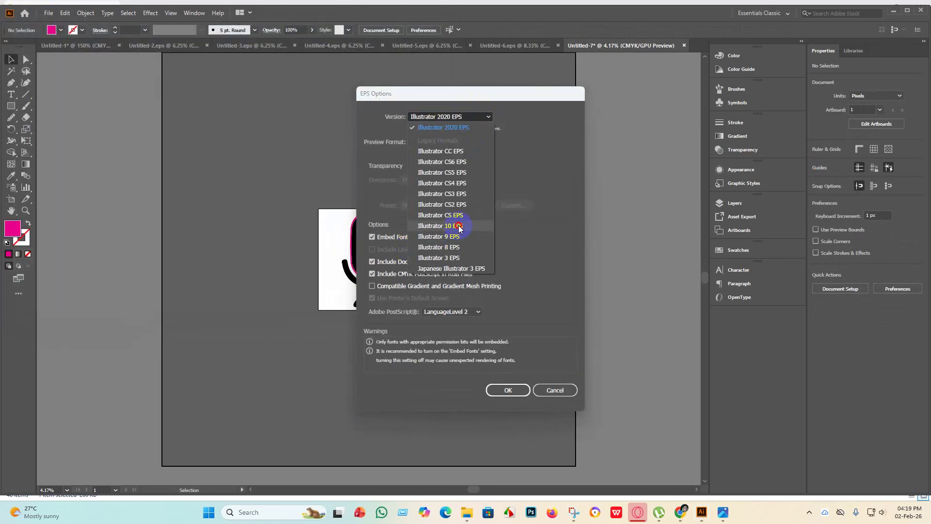
left_click(451, 237)
left_click(503, 380)
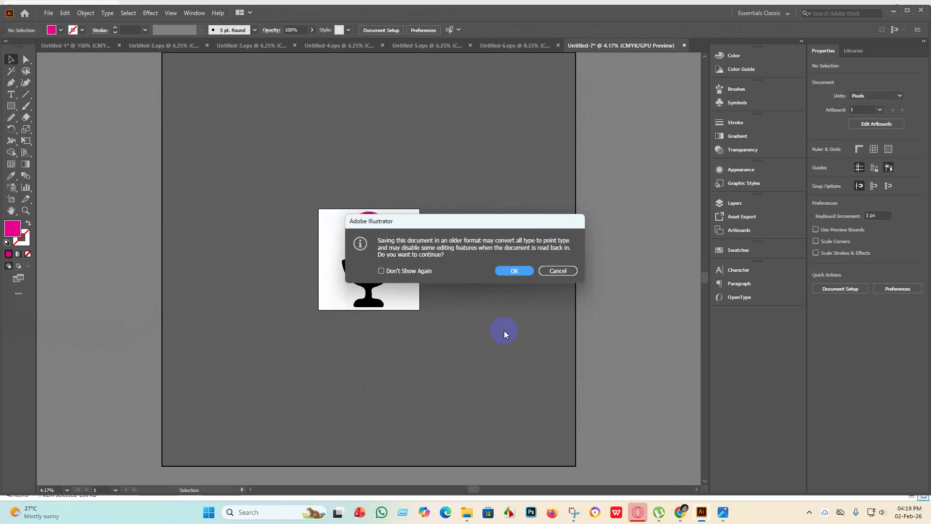
left_click(512, 272)
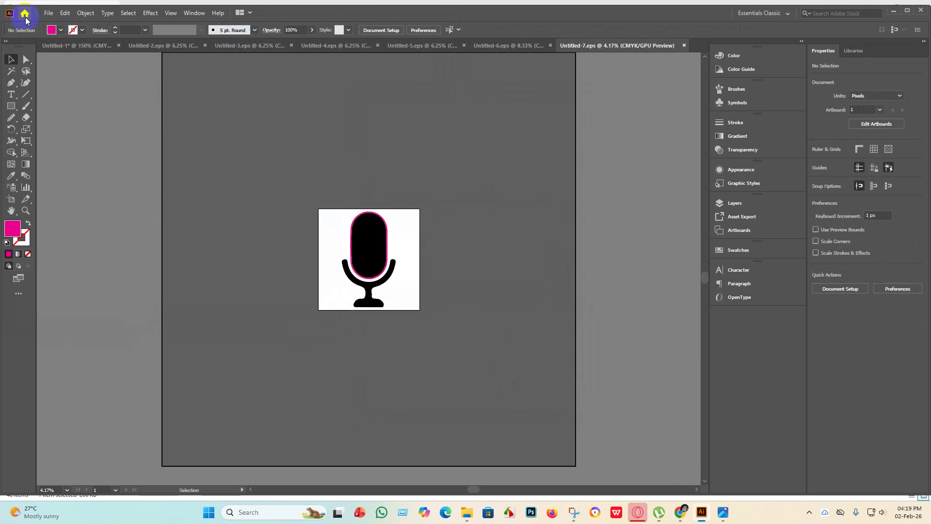
Export the microphone as JPEG Untitled-7 with Use Artboards enabled, choosing the colour model in the JPEG options
left_click(48, 13)
mouse_move(60, 183)
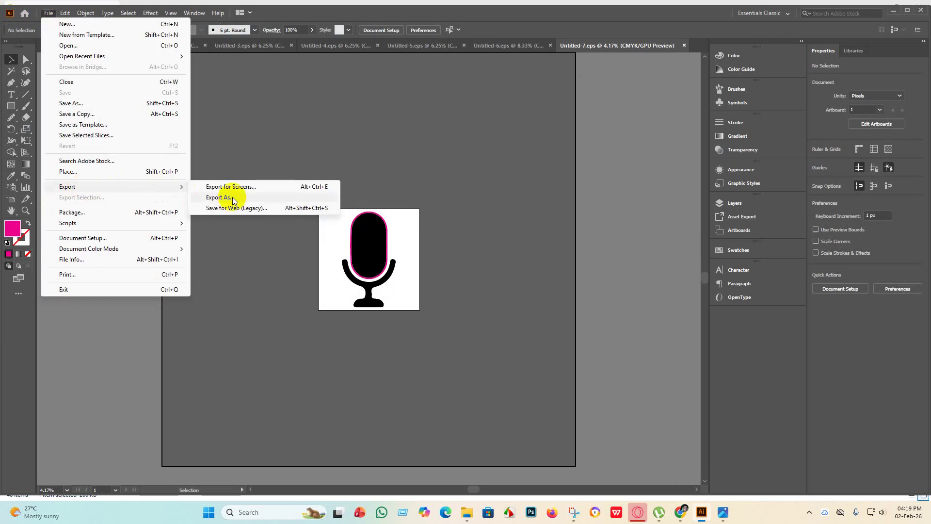
left_click(251, 199)
left_click(80, 252)
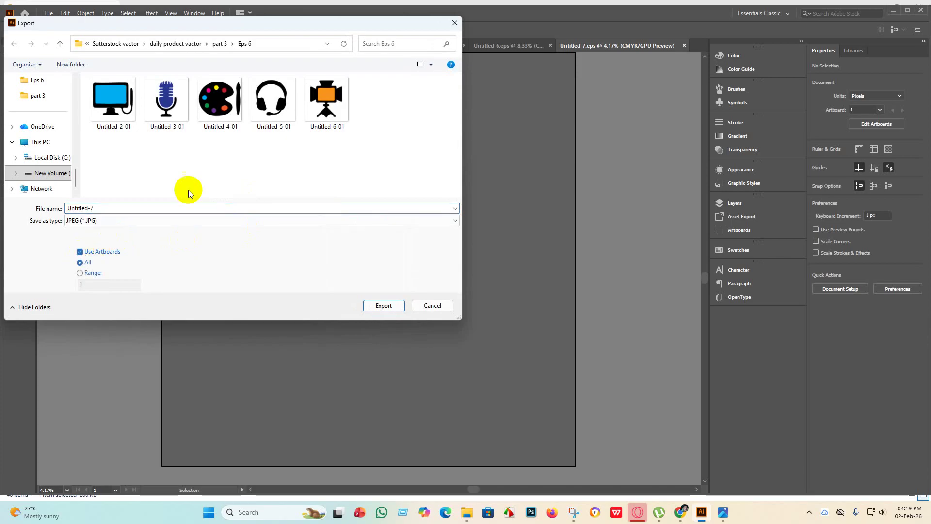
left_click(392, 304)
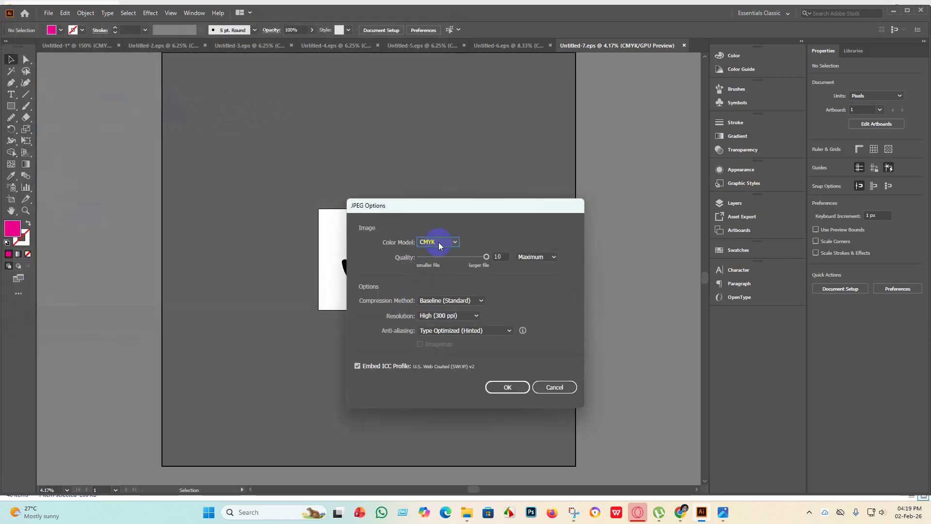
left_click(441, 242)
left_click(433, 252)
left_click(505, 386)
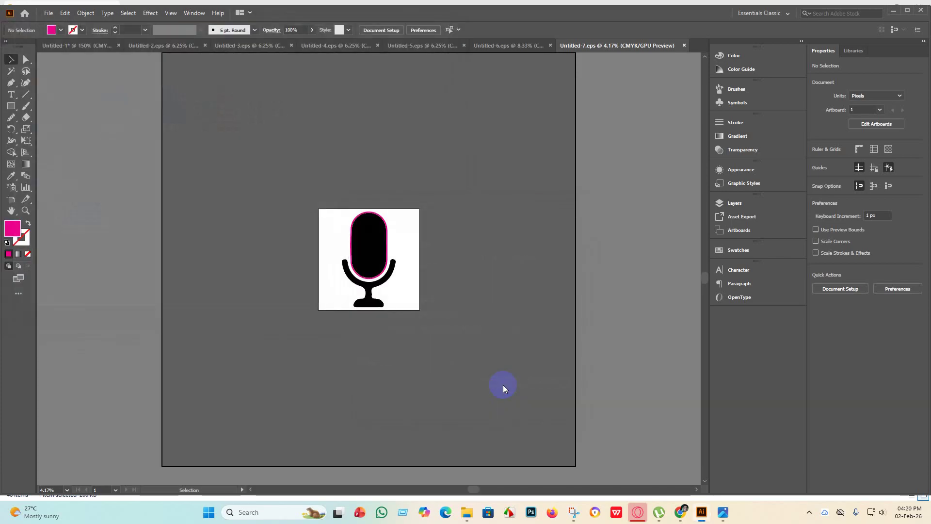
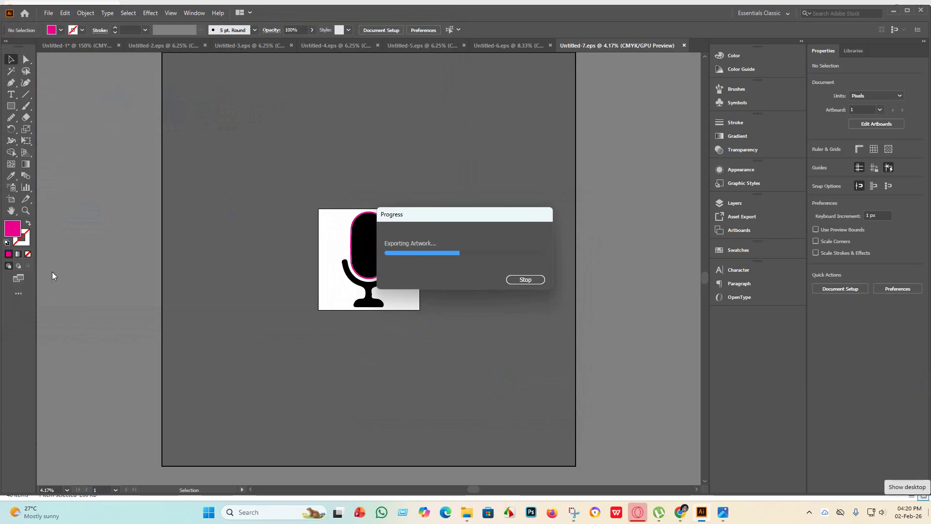
left_click(238, 196)
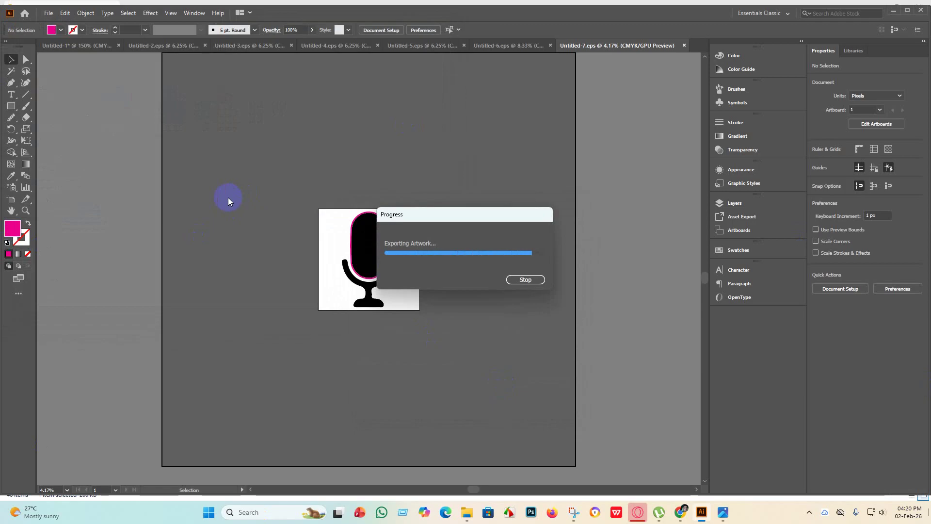
Create a new blank square document for the next icon
left_click(50, 13)
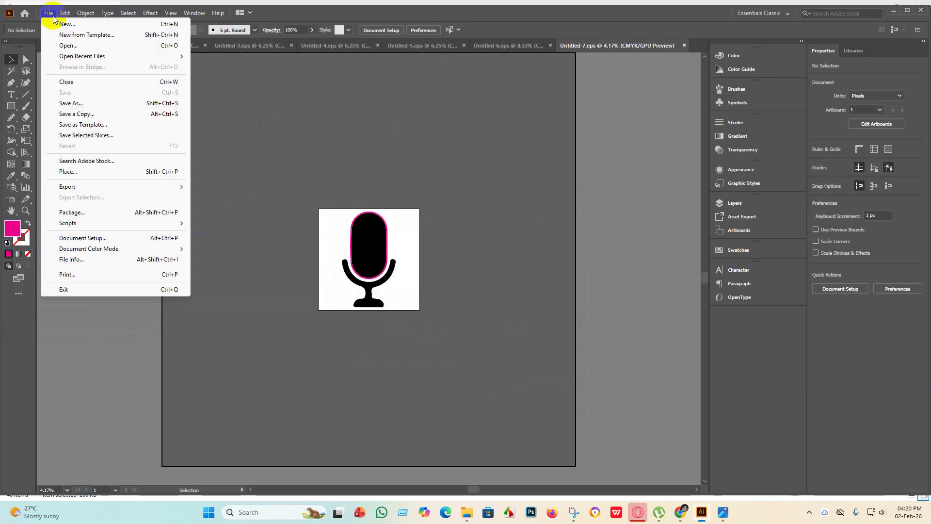
left_click(60, 24)
left_click(656, 399)
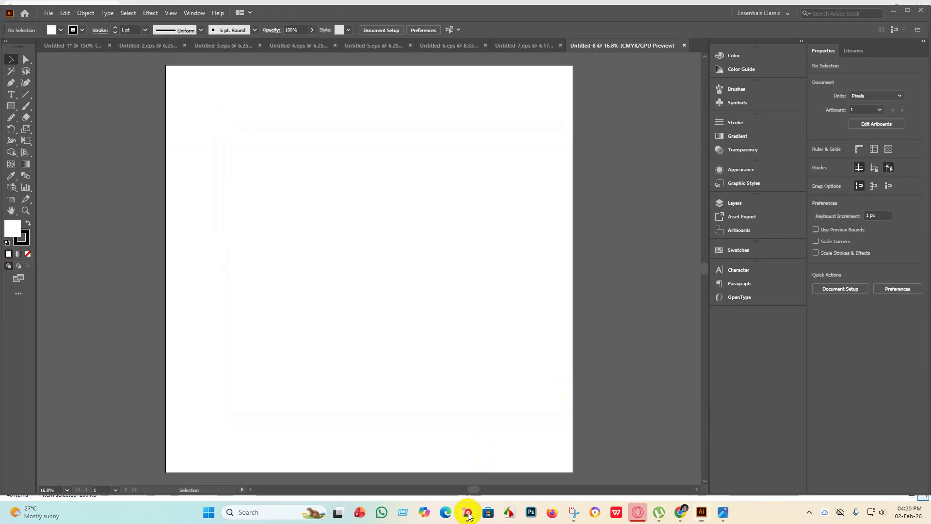
Return to the Untitled-1 icon sheet and delete the already used microphone from it
left_click(467, 513)
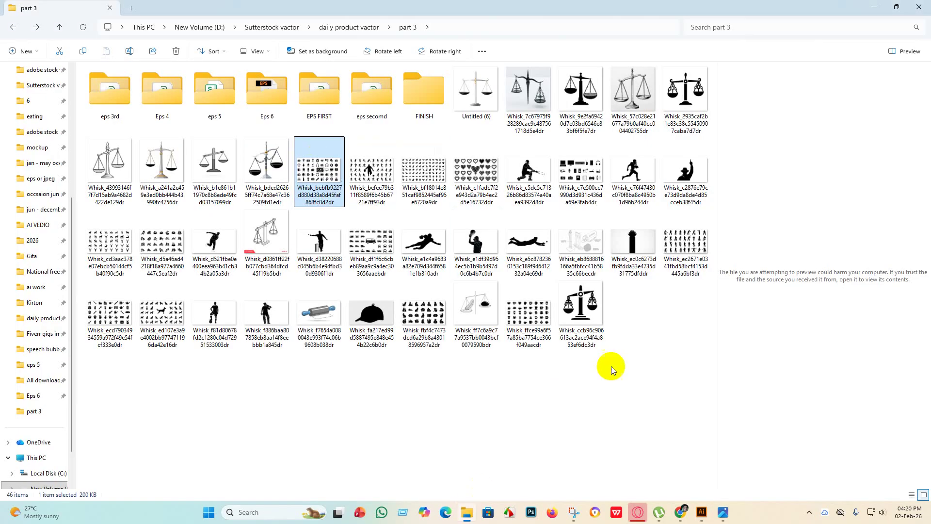
left_click(702, 512)
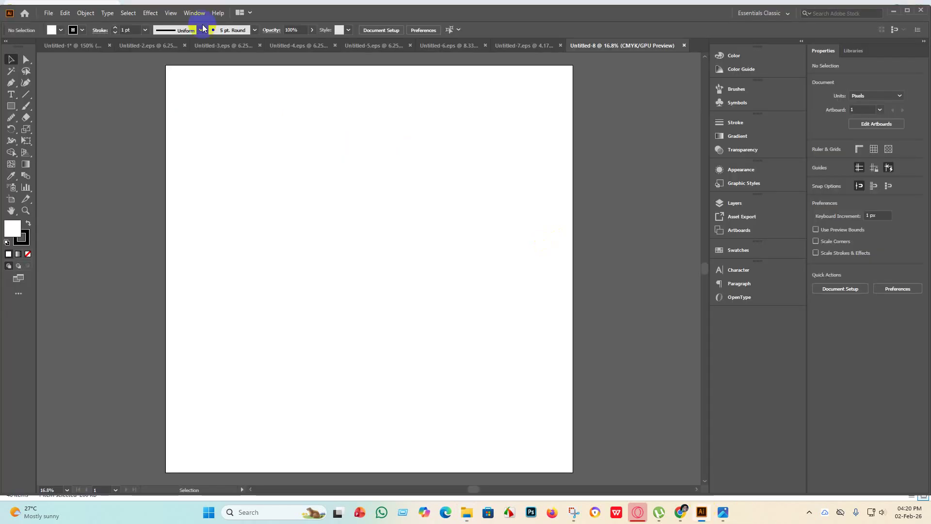
left_click(72, 43)
key("Delete")
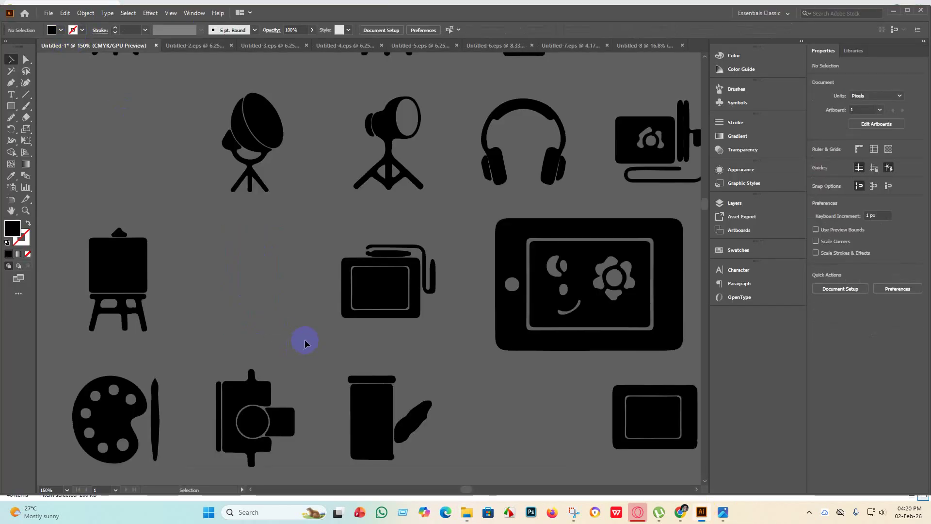
scroll(299, 306, "down", 1)
scroll(285, 338, "down", 1)
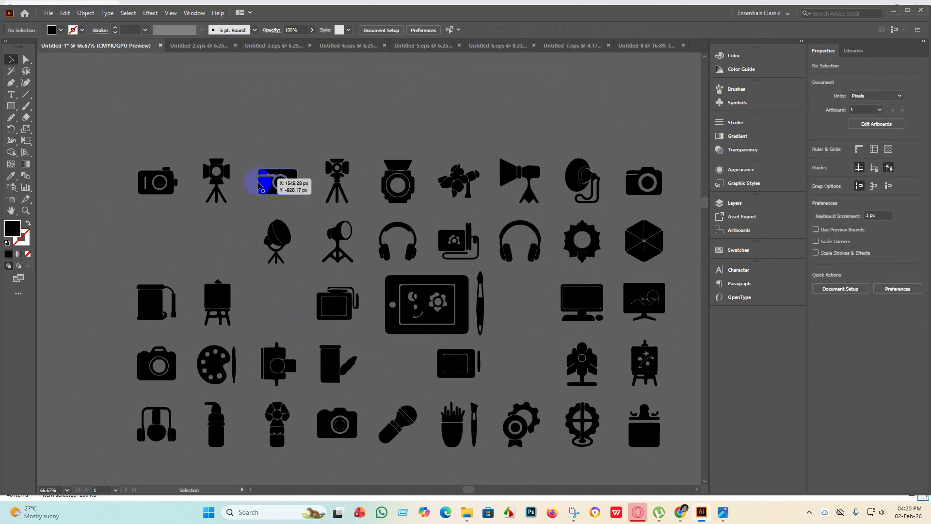
Look over the remaining icons on the Untitled-1 sheet to choose the next one to isolate
scroll(213, 172, "up", 3)
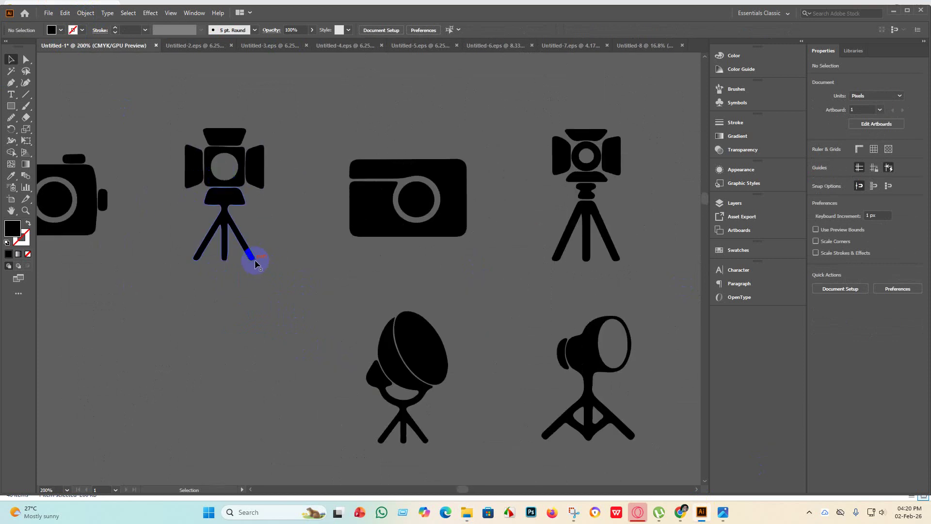
scroll(255, 262, "down", 2)
scroll(270, 308, "down", 5)
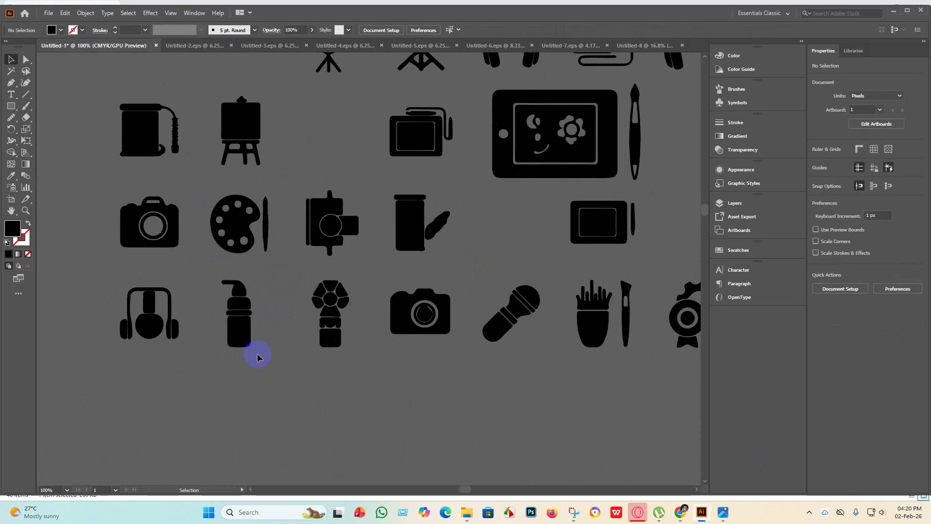
scroll(257, 353, "down", 3)
scroll(565, 348, "up", 3)
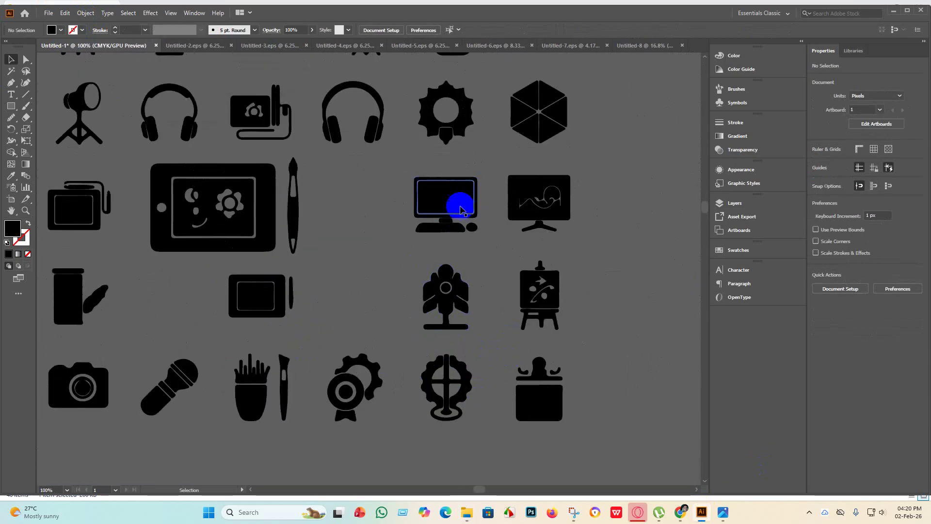
scroll(473, 230, "up", 3)
scroll(444, 354, "down", 3)
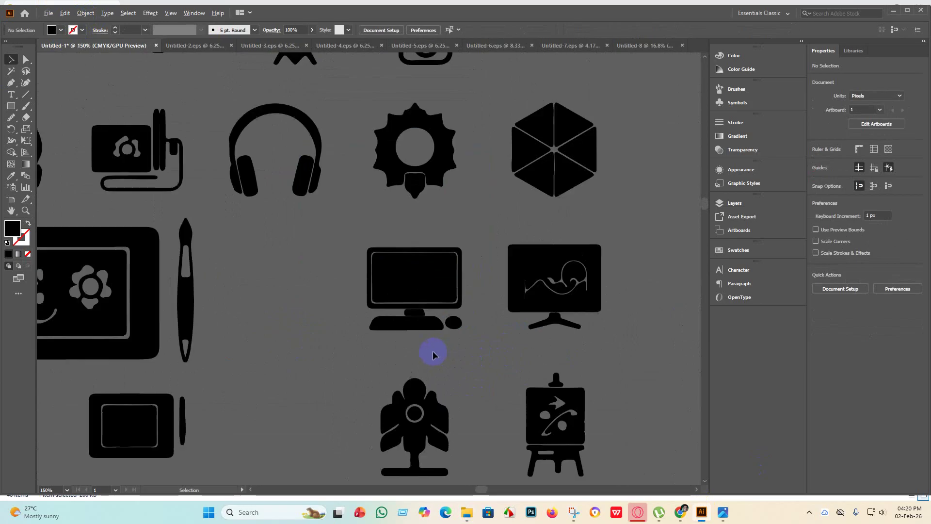
scroll(448, 358, "up", 2)
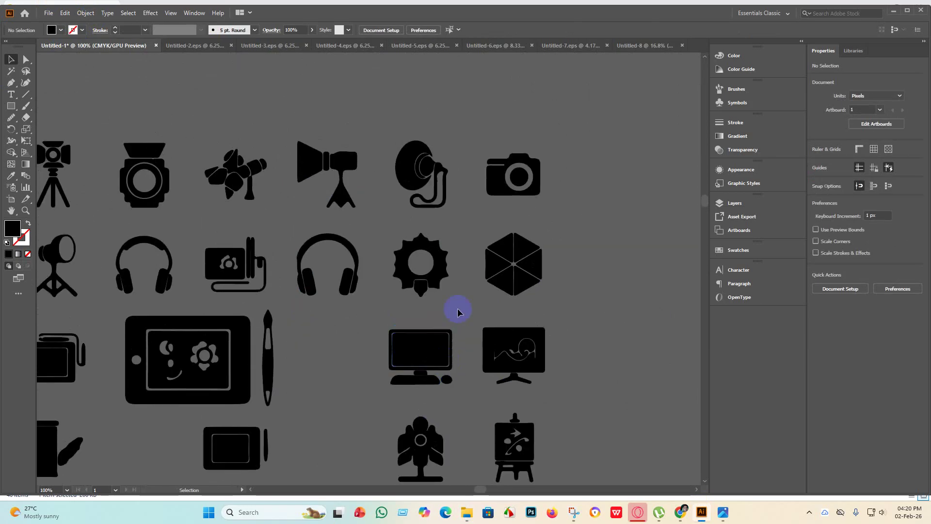
scroll(437, 383, "up", 6)
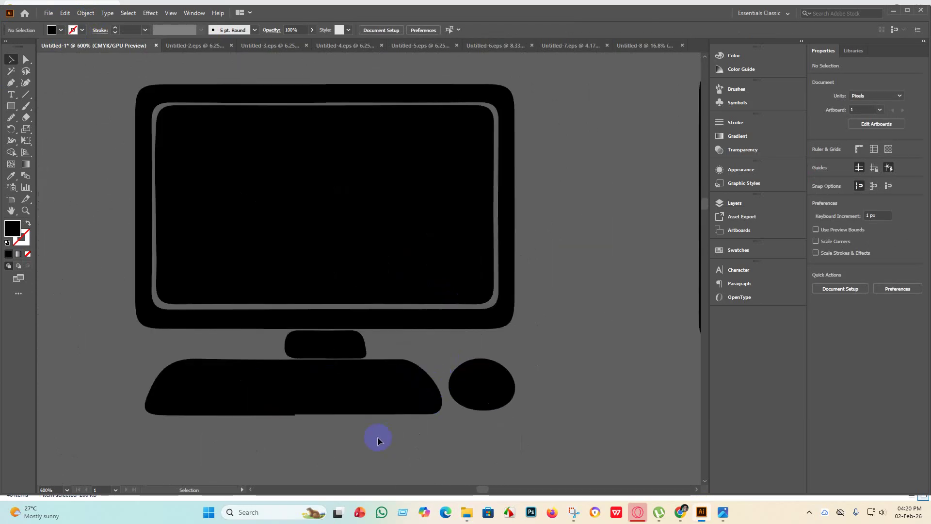
scroll(401, 423, "down", 4)
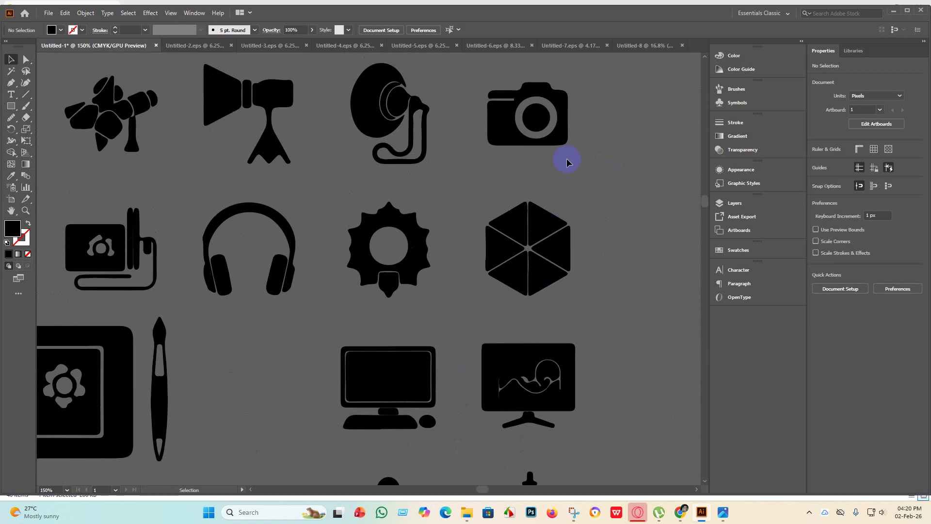
scroll(548, 233, "down", 1)
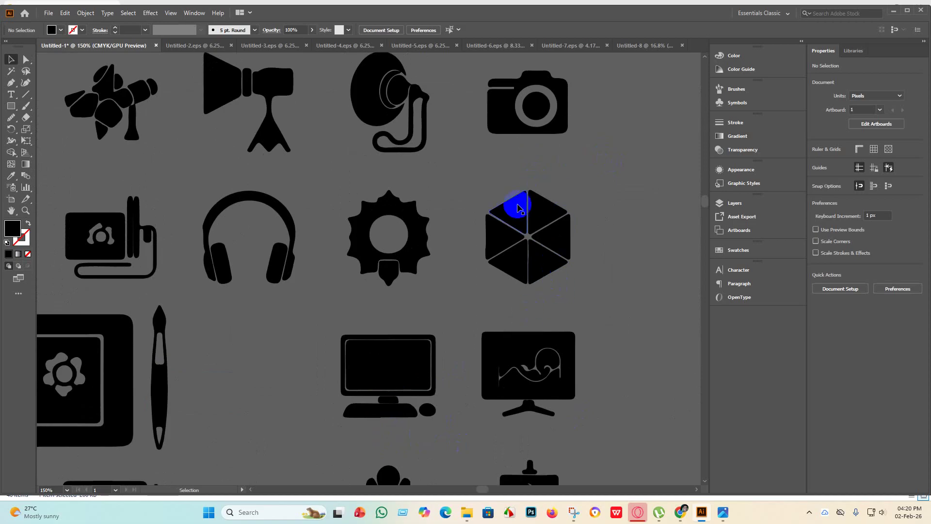
scroll(440, 269, "down", 1)
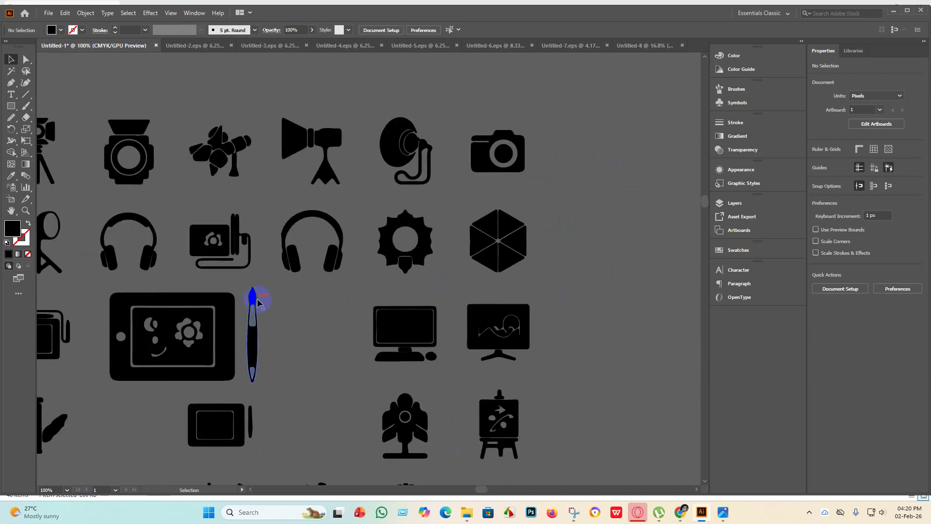
scroll(83, 269, "up", 4)
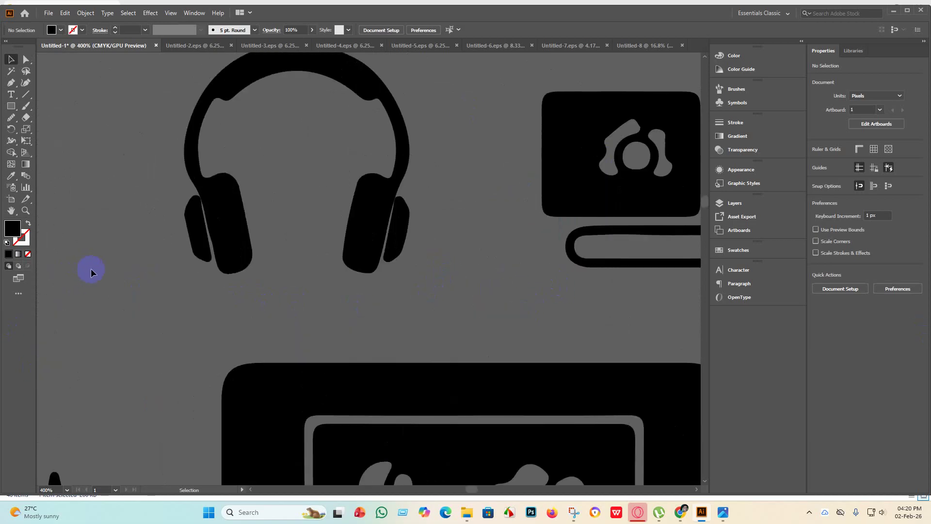
scroll(206, 305, "down", 4)
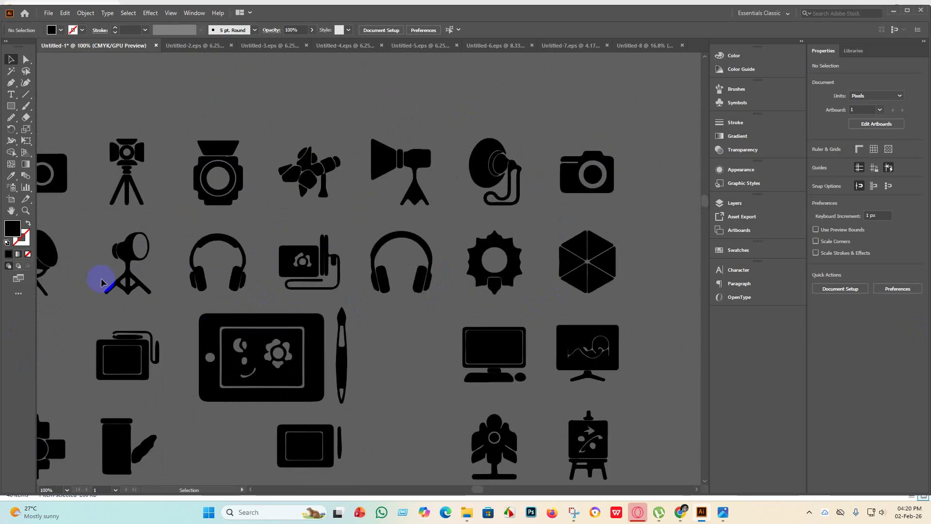
scroll(117, 275, "down", 1)
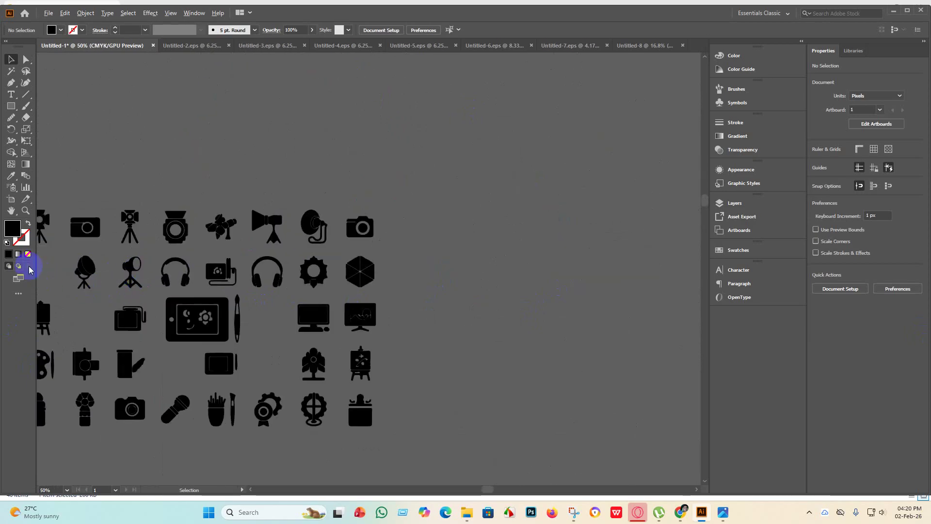
scroll(83, 271, "up", 3)
scroll(110, 301, "down", 4)
scroll(53, 282, "up", 3)
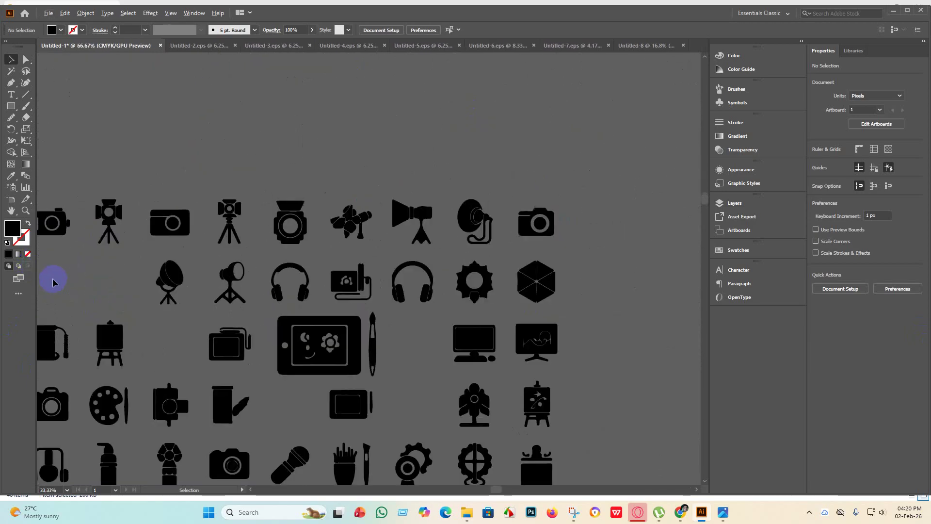
scroll(53, 282, "up", 1)
scroll(268, 372, "up", 3)
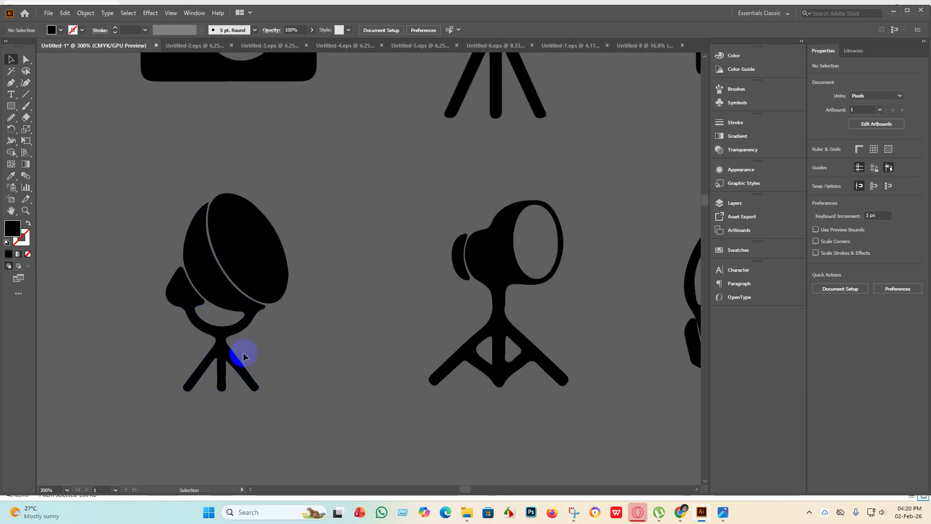
Copy the dish-shaped studio light on a tripod into Untitled-8 and enlarge it to about 1928 × 3113 px
scroll(244, 356, "down", 3)
left_click_drag(243, 379, 182, 291)
key("a")
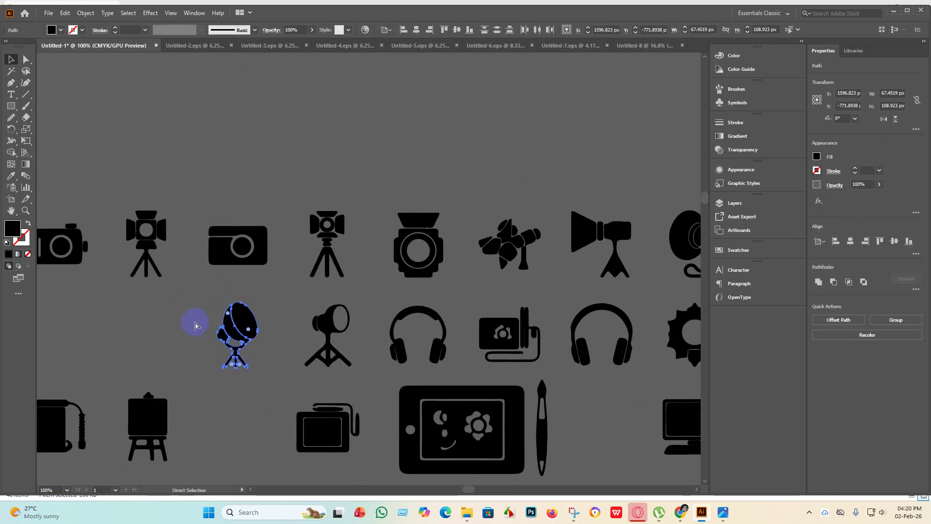
key("v")
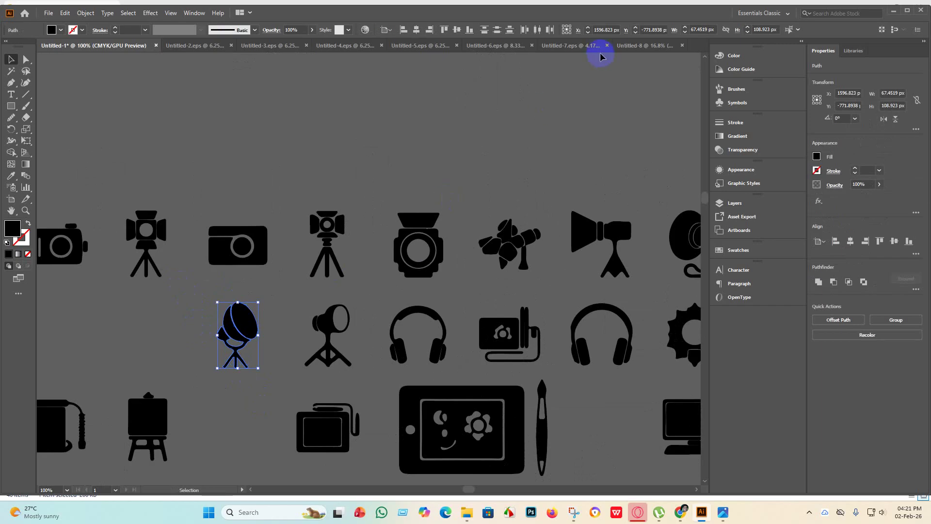
left_click(645, 46)
key("ctrl+v")
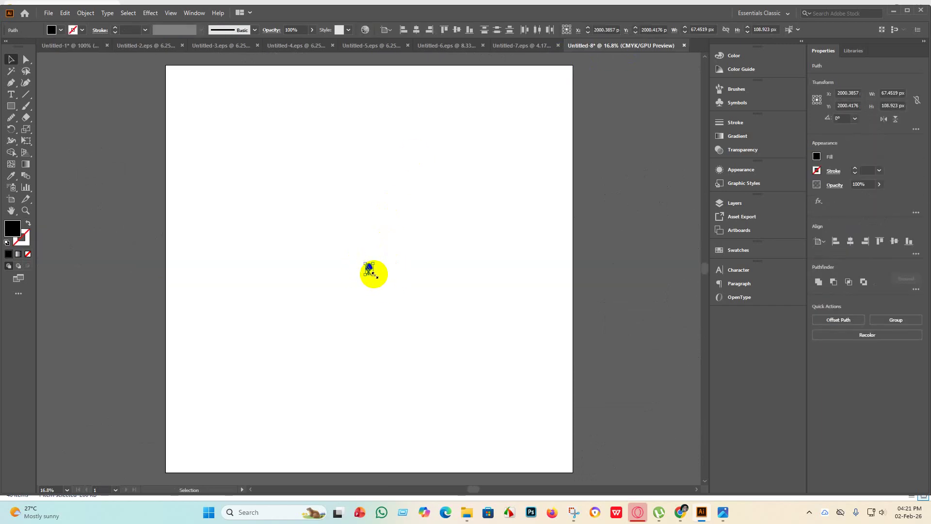
left_click_drag(370, 272, 586, 421)
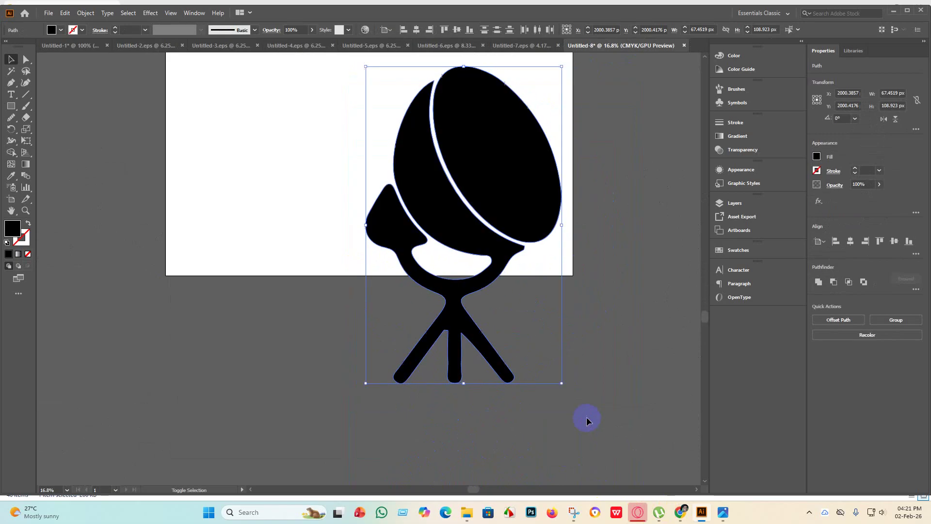
left_click(419, 31)
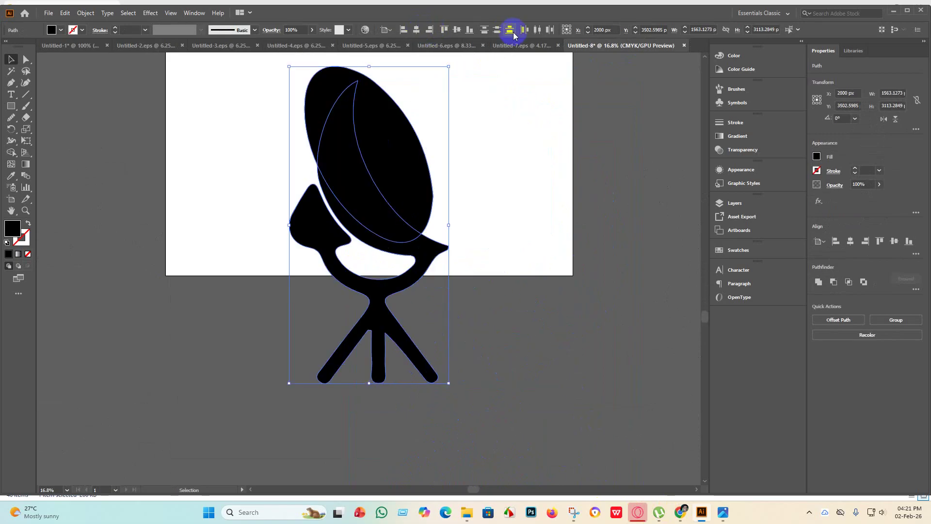
key("a")
key("ctrl+z")
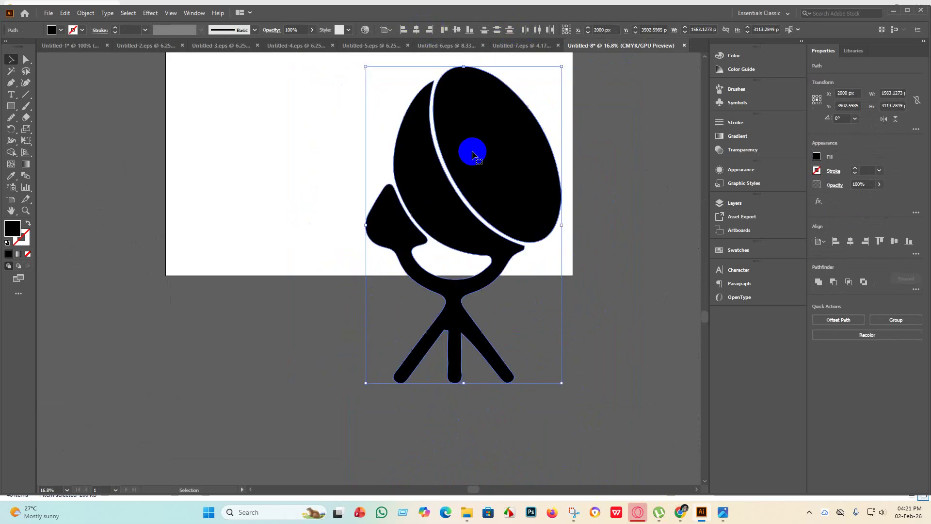
Group the studio light's parts, centre the group horizontally and vertically on the artboard, and ungroup it again
key("v")
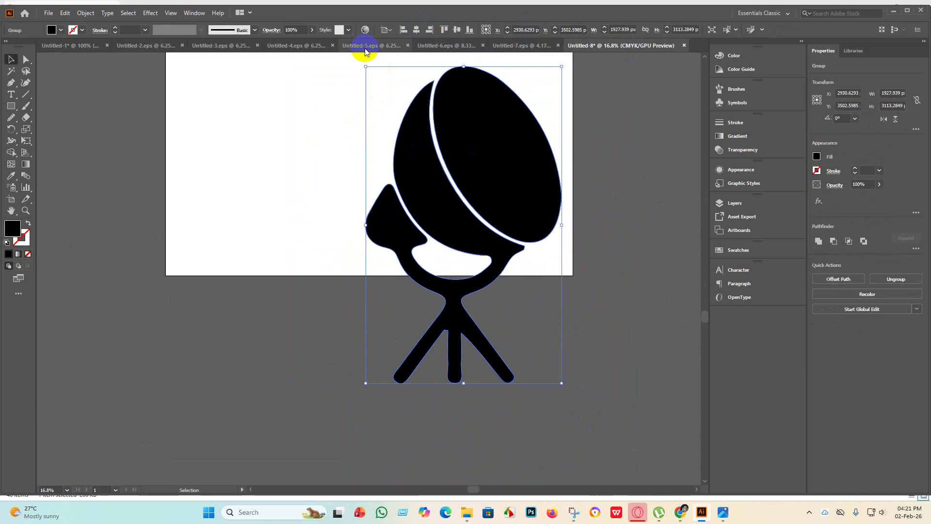
left_click(418, 30)
left_click(457, 30)
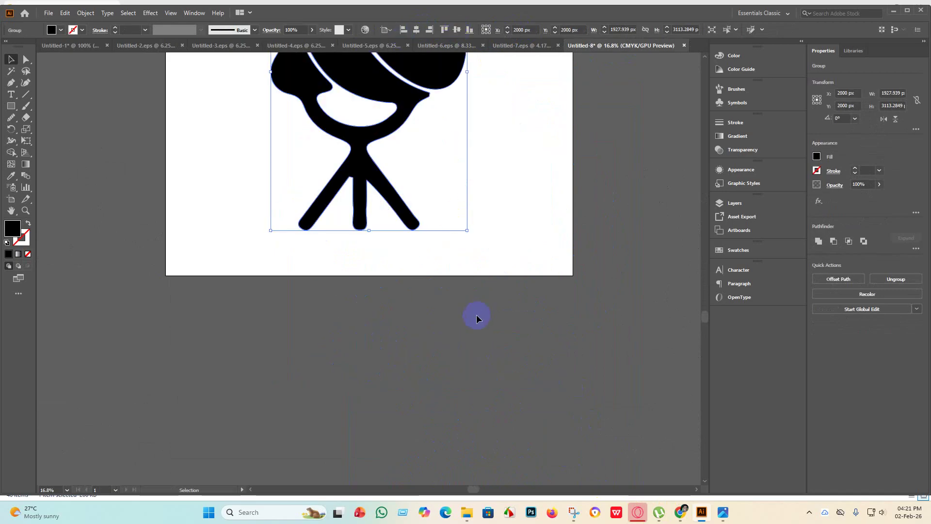
scroll(476, 314, "up", 5)
right_click(420, 249)
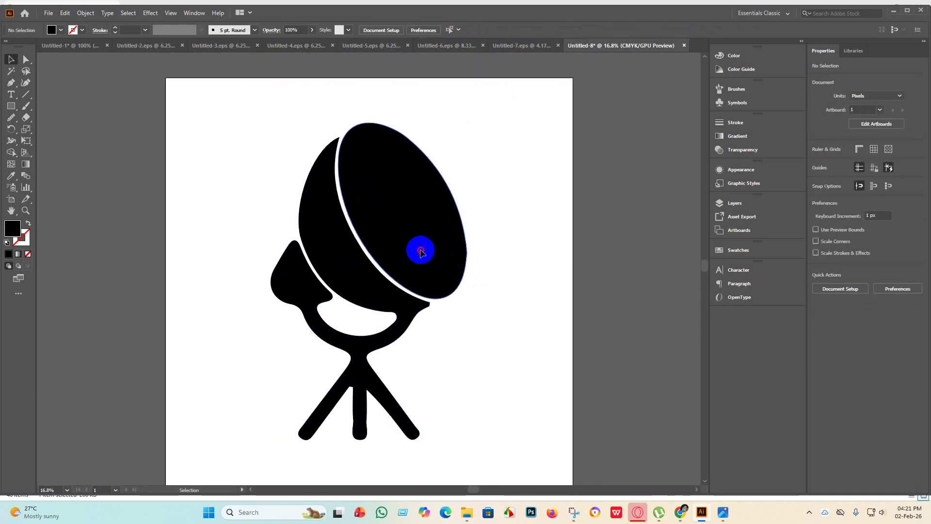
left_click(480, 330)
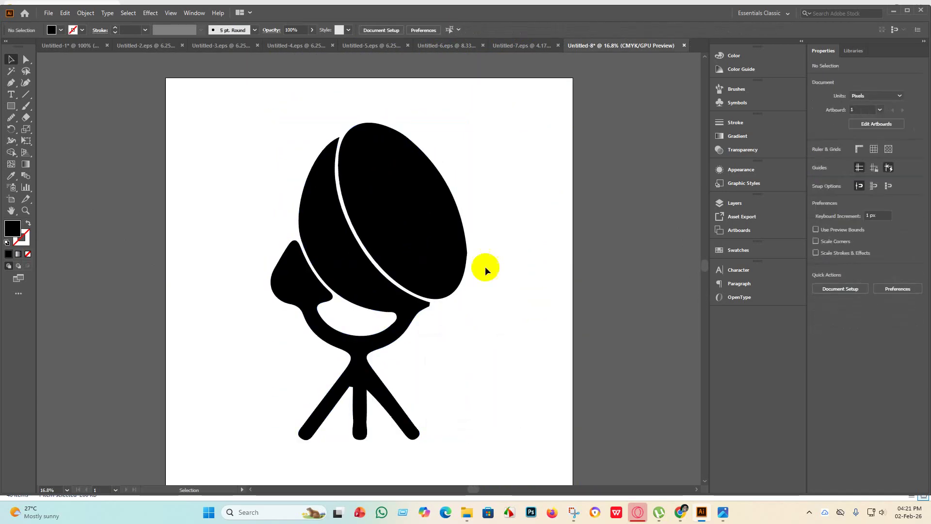
Try several fill swatches on the studio light's large front ellipse and settle on light grey
left_click(430, 240)
left_click(59, 31)
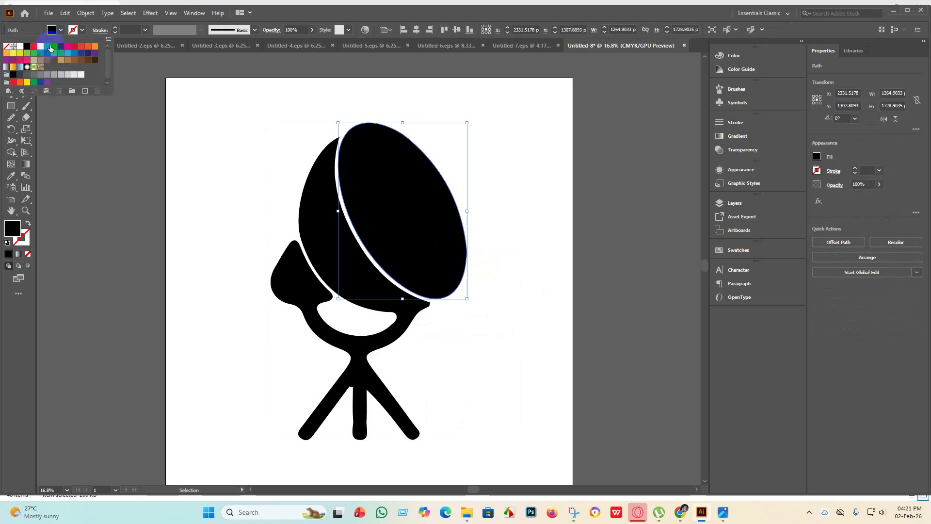
left_click(40, 46)
left_click(60, 46)
left_click(88, 46)
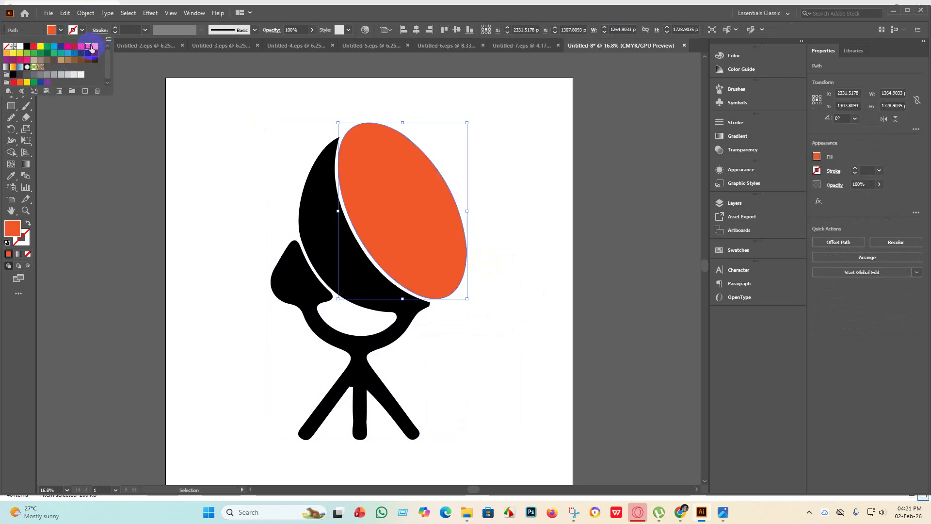
left_click(88, 54)
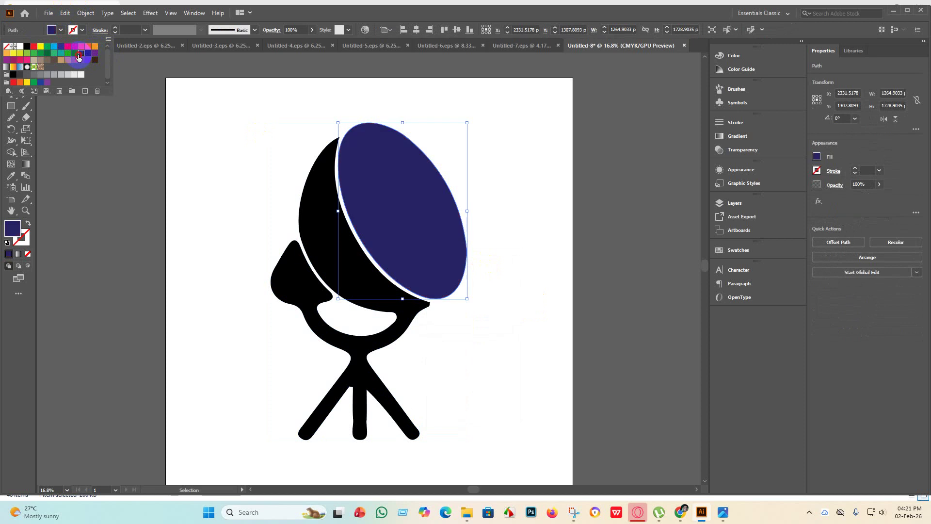
left_click(81, 53)
left_click(54, 53)
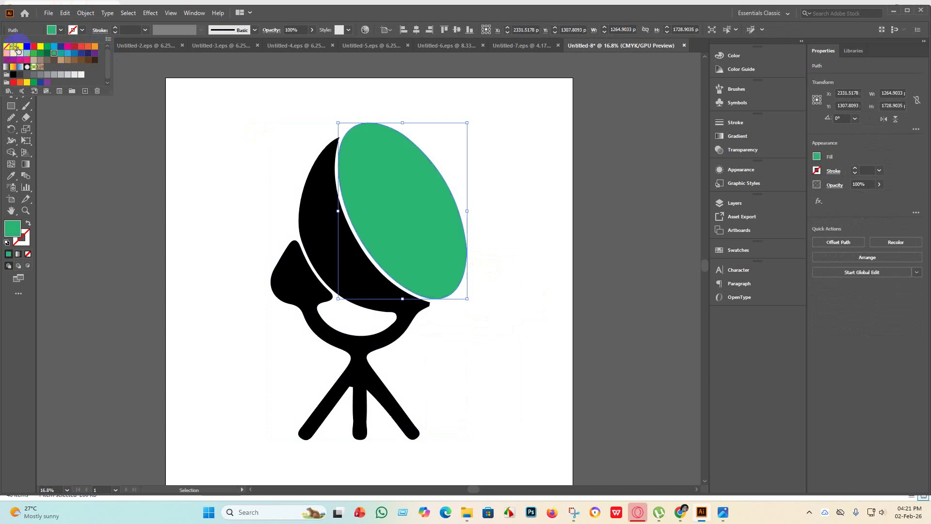
left_click(20, 46)
left_click(54, 53)
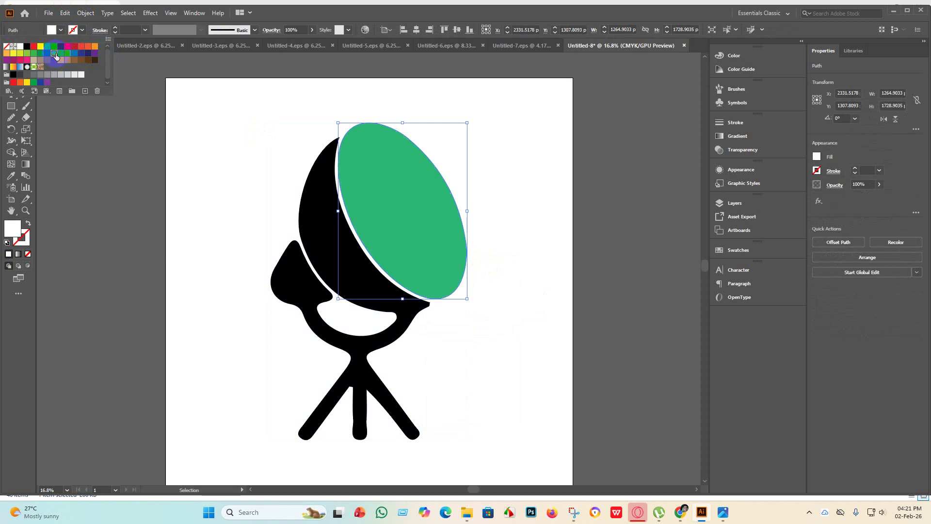
left_click(34, 61)
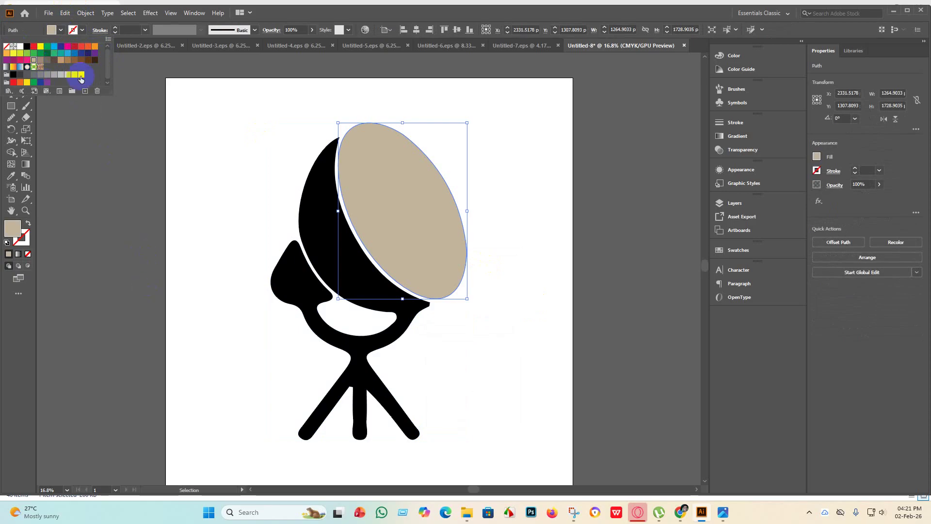
left_click(55, 77)
left_click(97, 193)
left_click(263, 331)
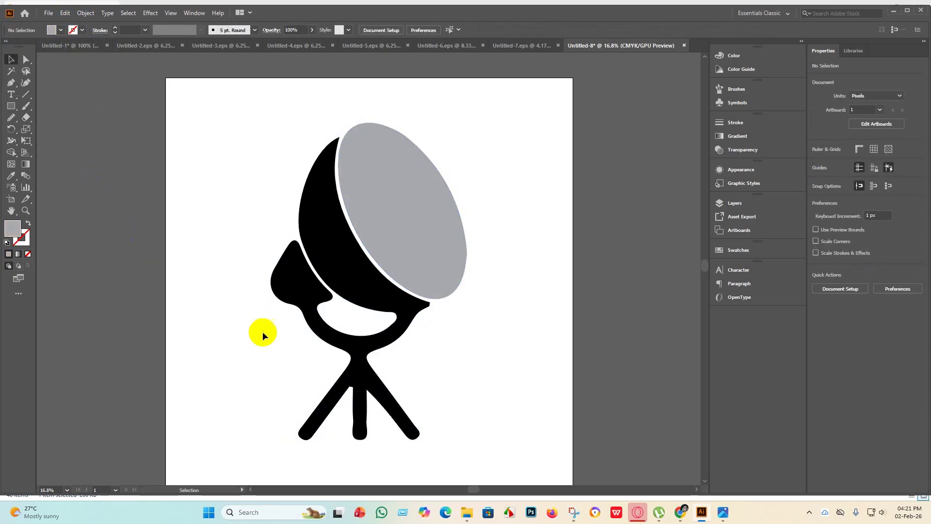
Examine how the grey and black studio light looks on its artboard as a whole, and select its front ellipse
key("ctrl+minus")
key("ctrl+minus")
key("ctrl+minus")
key("ctrl+minus")
key("ctrl+plus")
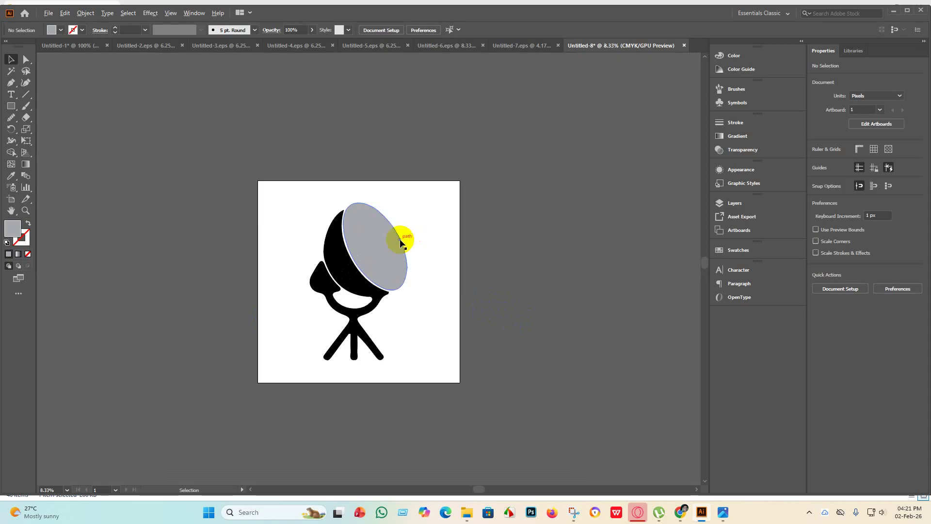
left_click(427, 378)
key("ctrl+minus")
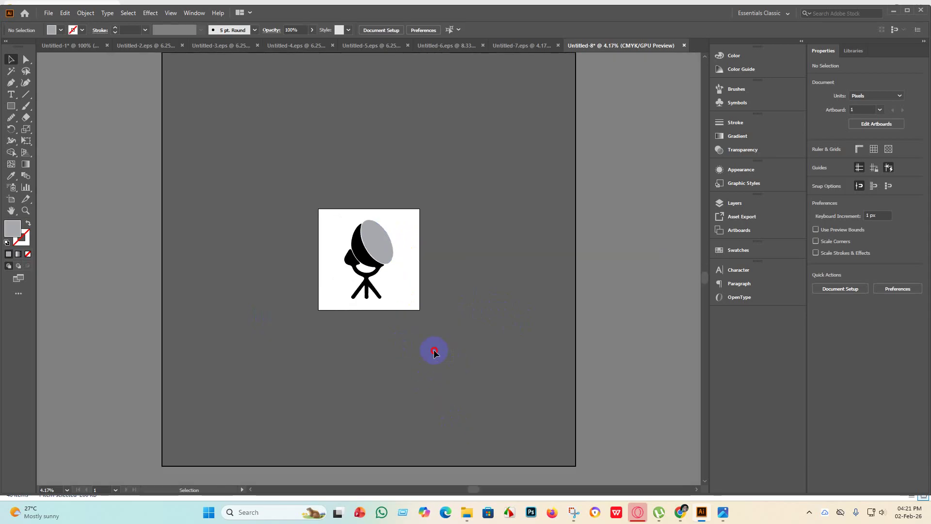
left_click_drag(434, 353, 298, 191)
left_click(448, 326)
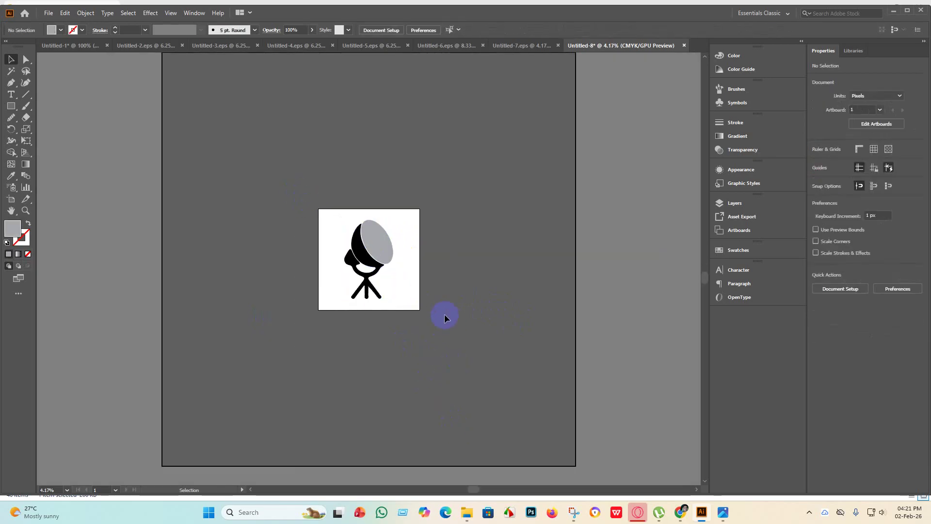
key("ctrl+plus")
key("ctrl+plus")
key("ctrl+plus")
key("ctrl+plus")
scroll(422, 332, "down", 3)
left_click(374, 307)
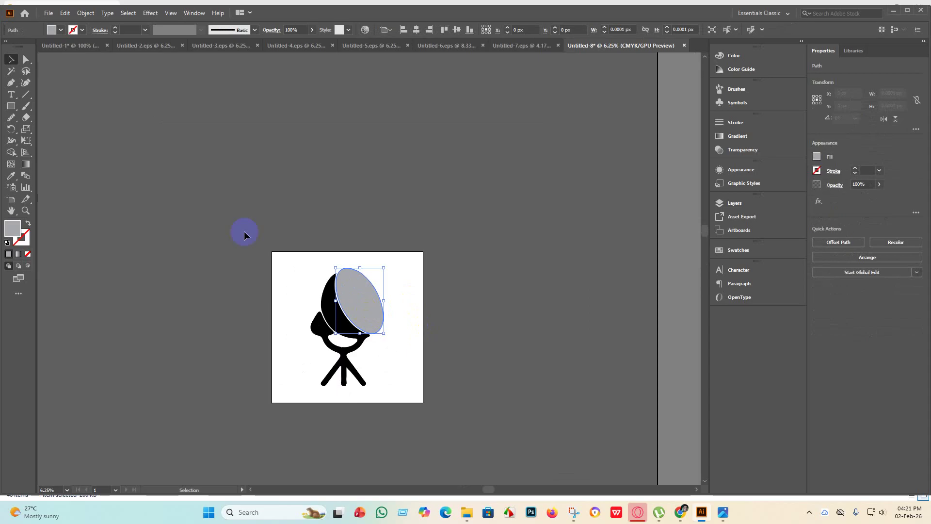
Try several fill swatches on the studio light's large front ellipse and settle on light orange
left_click(61, 31)
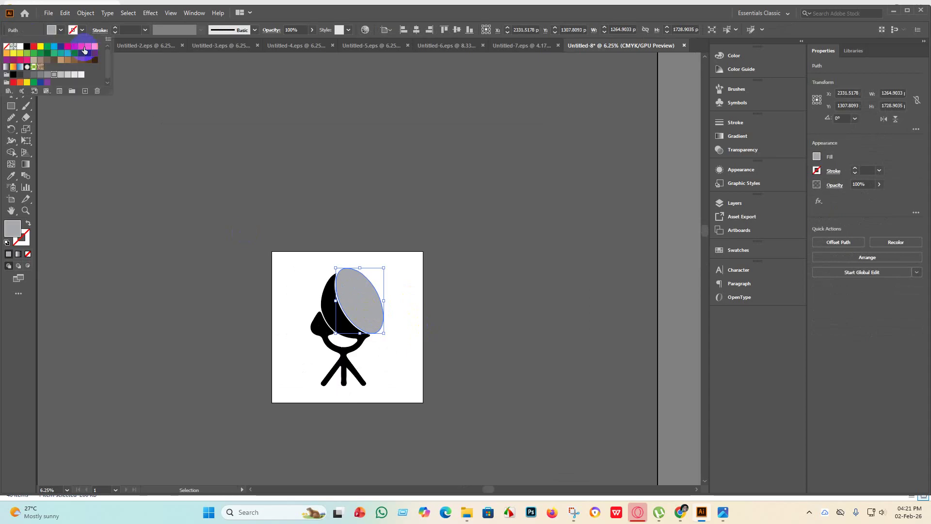
left_click(82, 47)
left_click(88, 48)
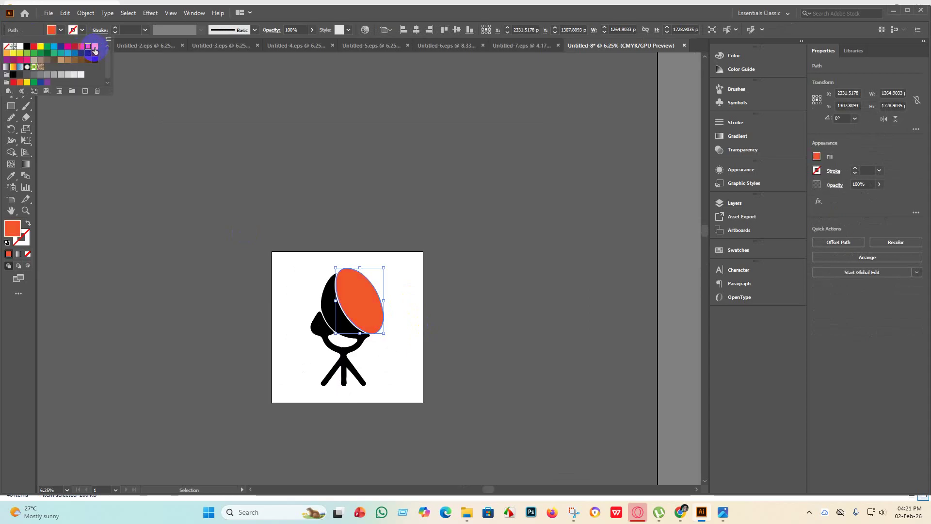
left_click(94, 47)
left_click(139, 178)
left_click(276, 324)
key("ctrl+minus")
key("ctrl+minus")
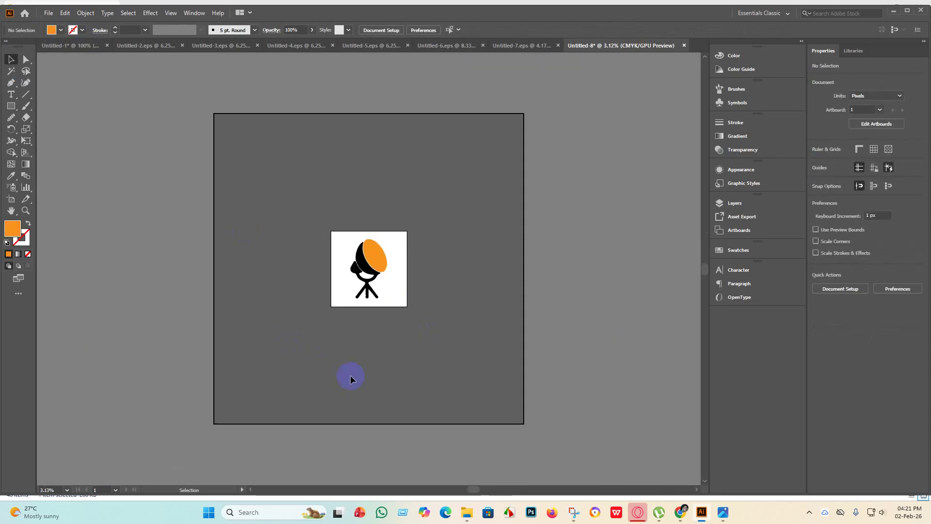
Group the studio light's parts, enlarge the group to about 2114 × 3414 px and centre it horizontally and vertically on the artboard
left_click_drag(441, 323, 290, 193)
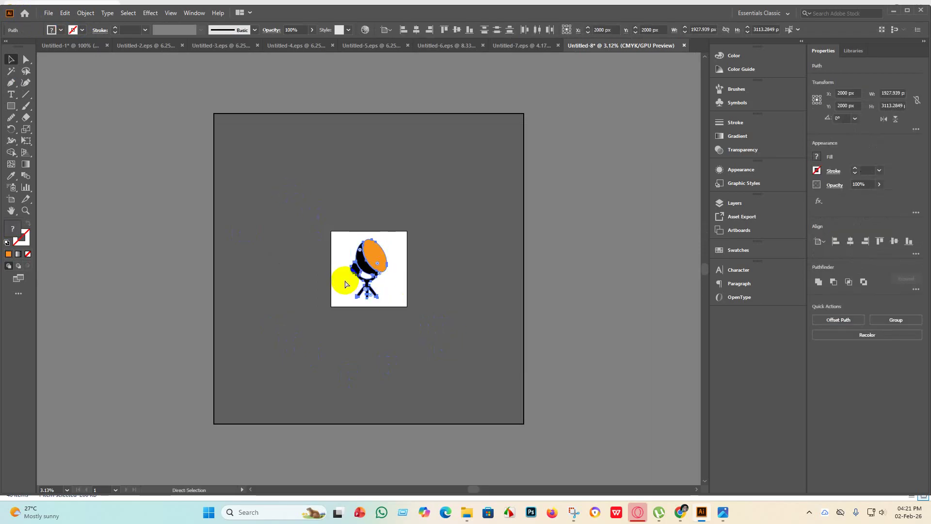
left_click(358, 329)
key("ctrl+plus")
key("ctrl+plus")
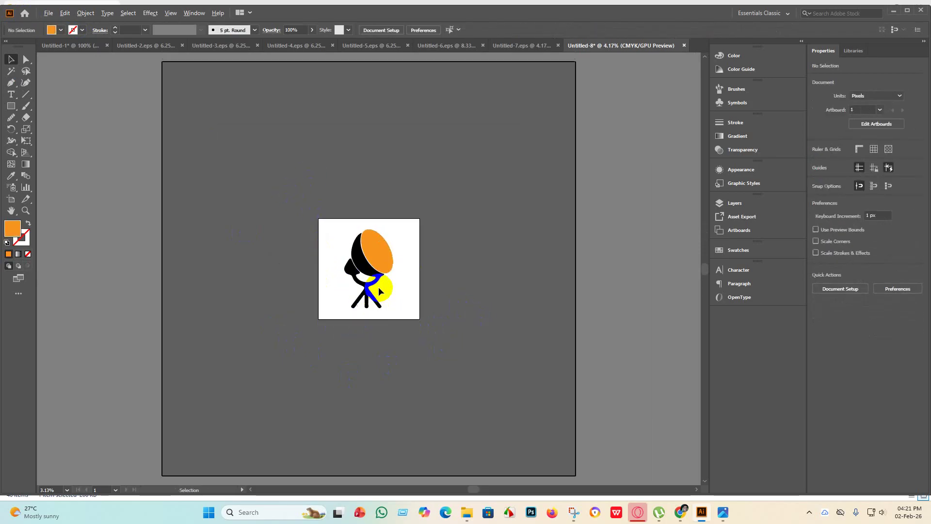
left_click_drag(399, 335, 282, 182)
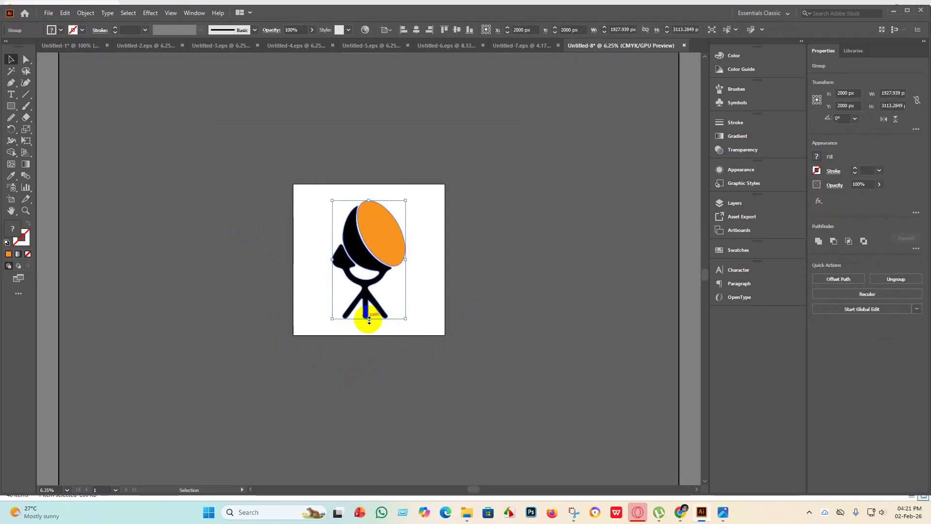
left_click_drag(369, 320, 369, 331)
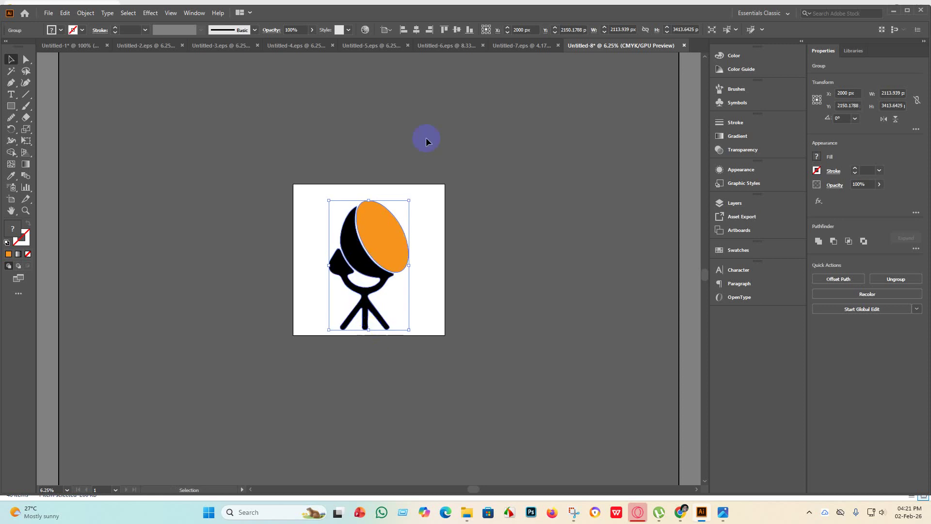
left_click(415, 30)
left_click(457, 31)
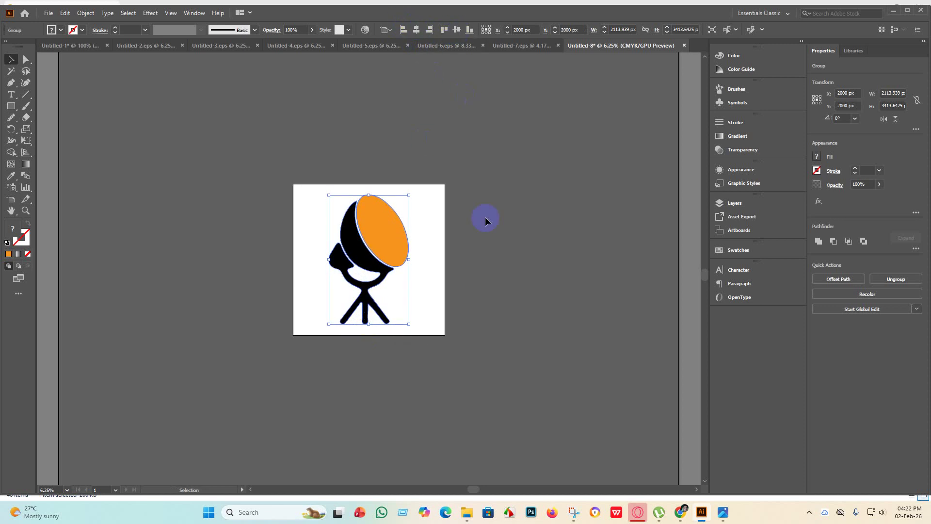
left_click(485, 217)
Examine the studio light up close and as a whole, especially the gaps between its ellipse, black bowl and rear cap
scroll(357, 270, "up", 4)
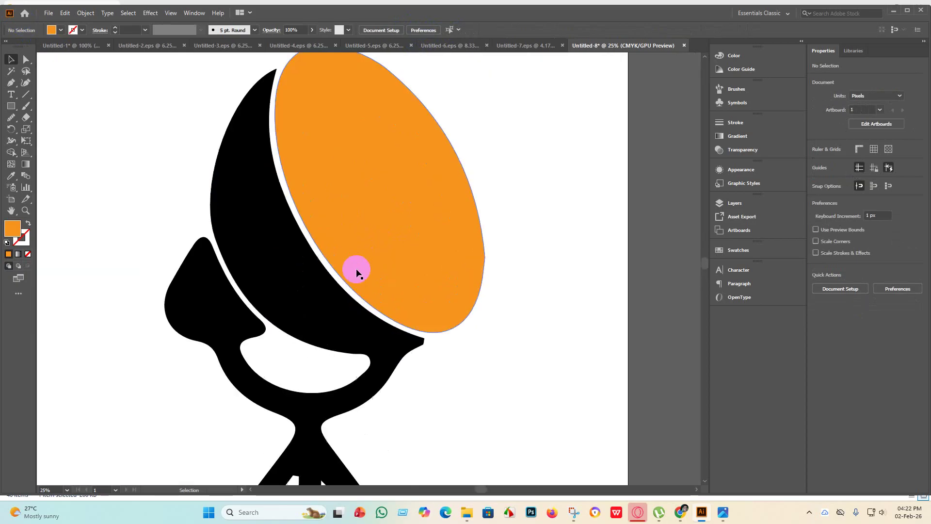
scroll(297, 324, "down", 1)
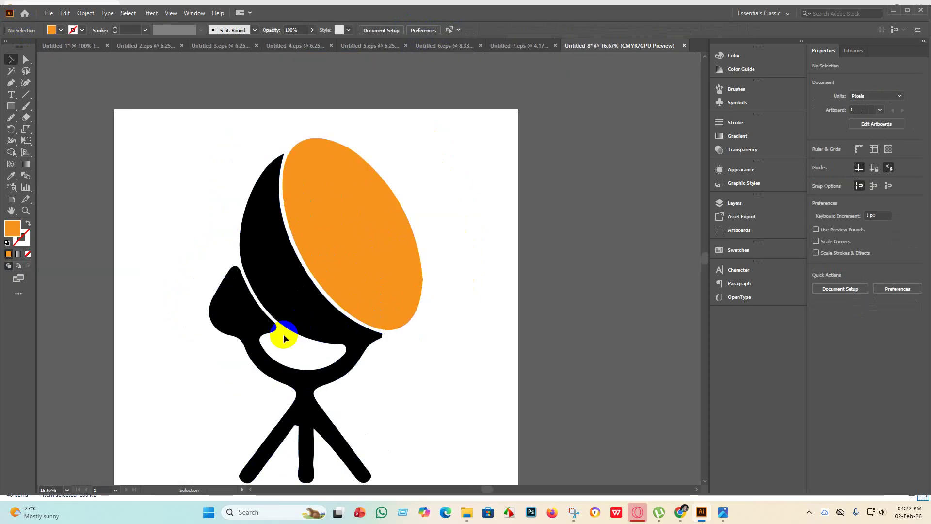
scroll(281, 336, "down", 1)
scroll(280, 336, "up", 1)
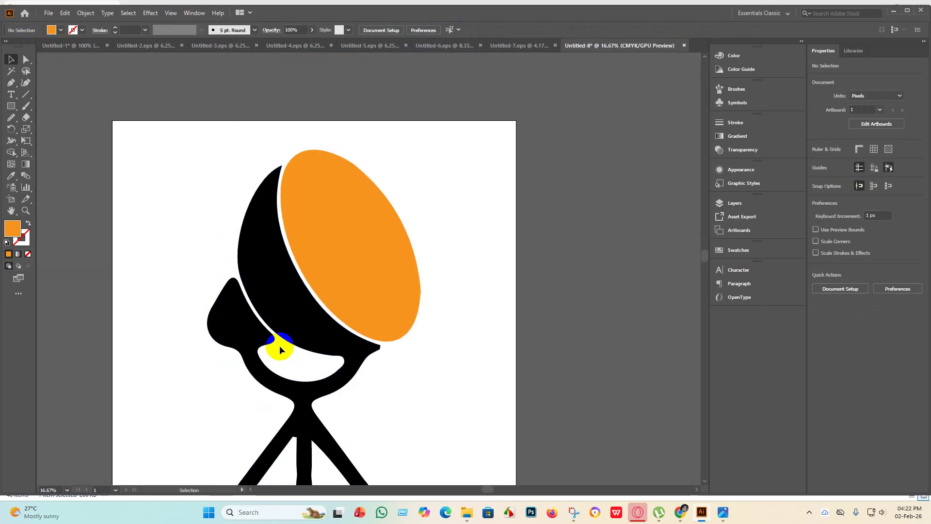
scroll(277, 346, "down", 2)
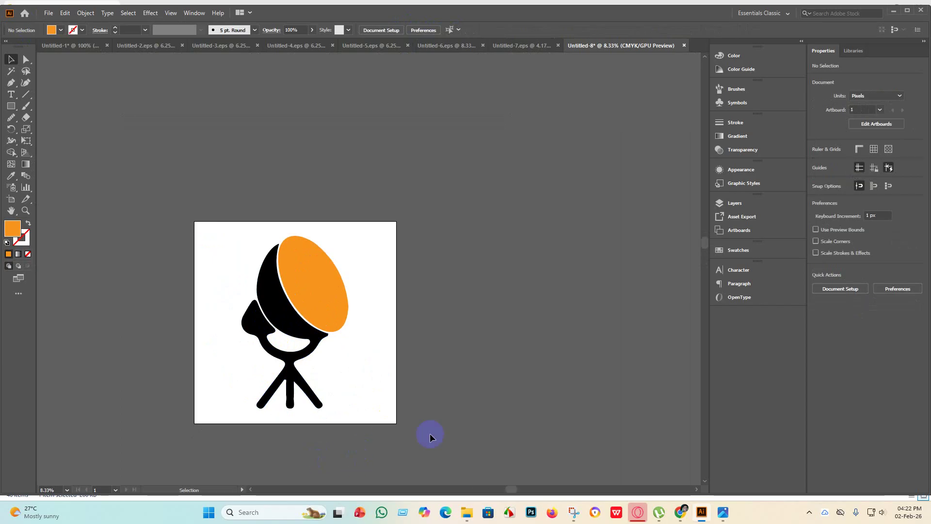
scroll(259, 297, "up", 3)
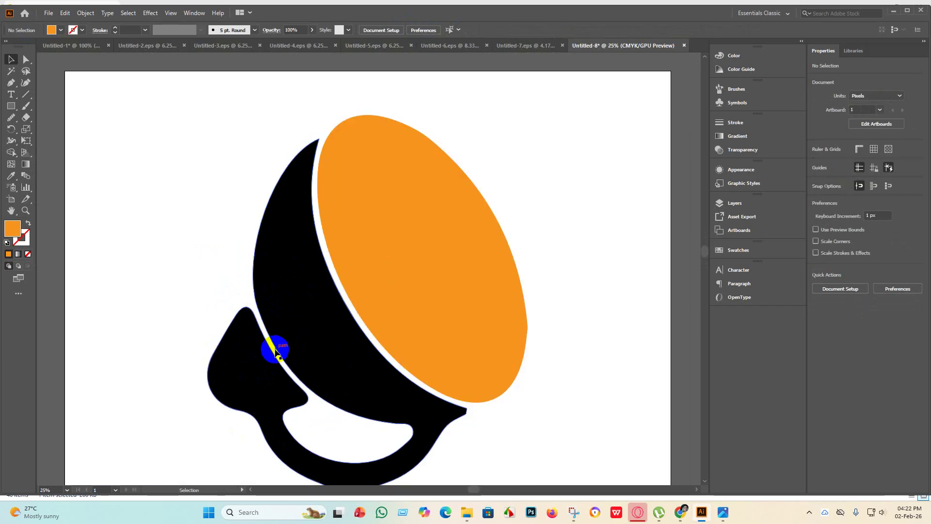
scroll(275, 350, "down", 2)
scroll(267, 371, "down", 4)
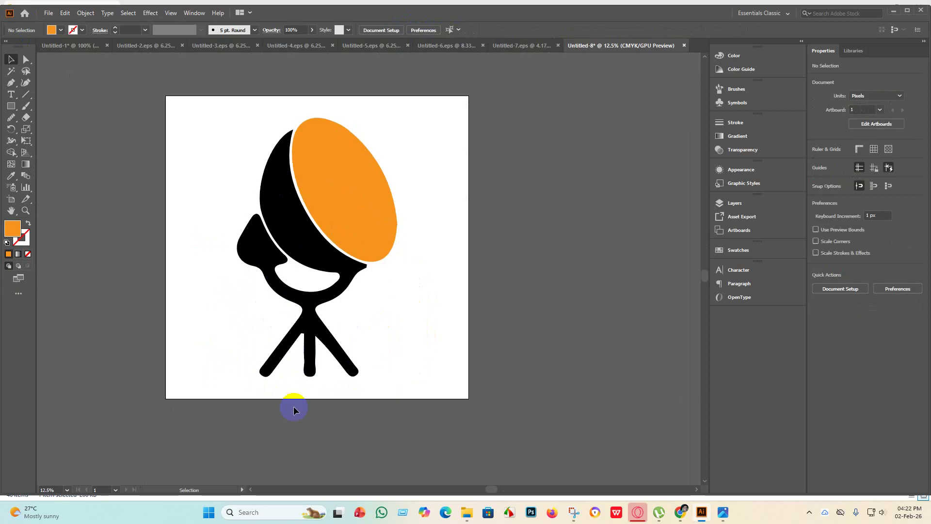
scroll(264, 184, "up", 2)
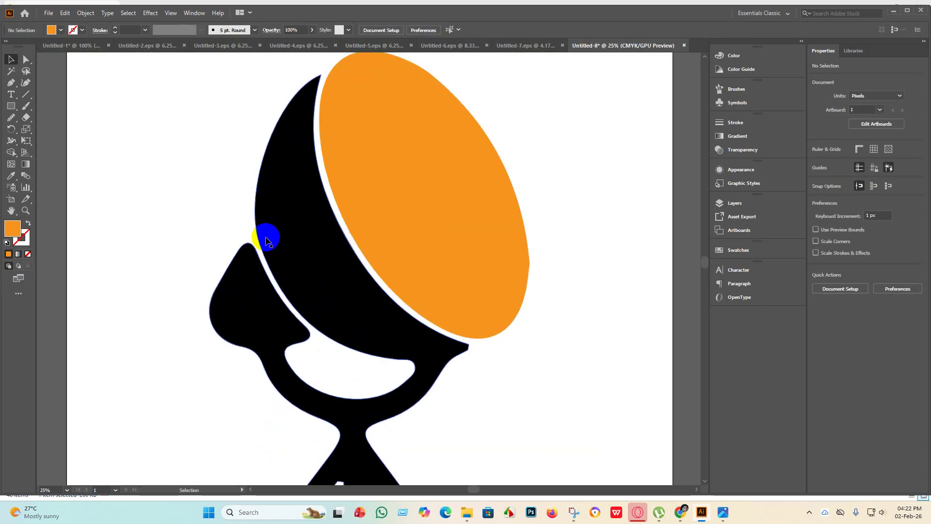
Ungroup the studio light and shift the orange ellipse against the black bowl to close the white gap between them
left_click(420, 207)
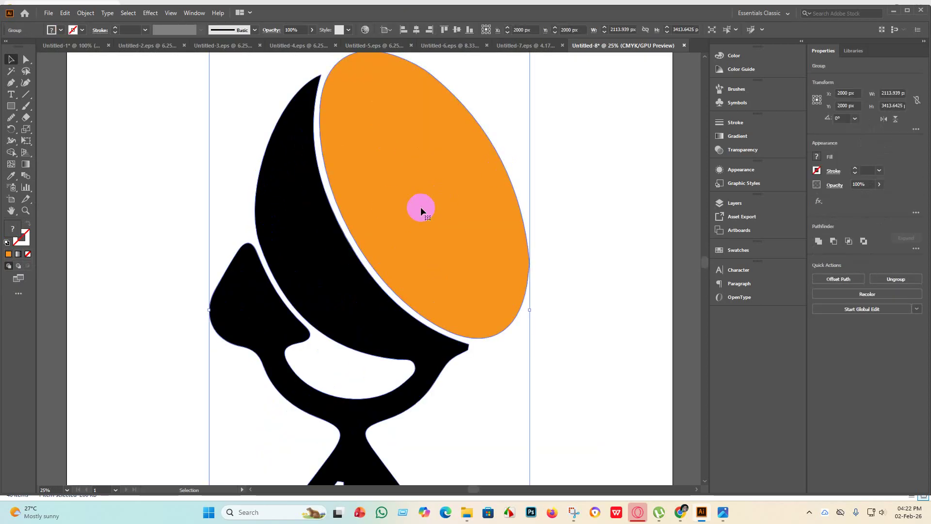
right_click(420, 207)
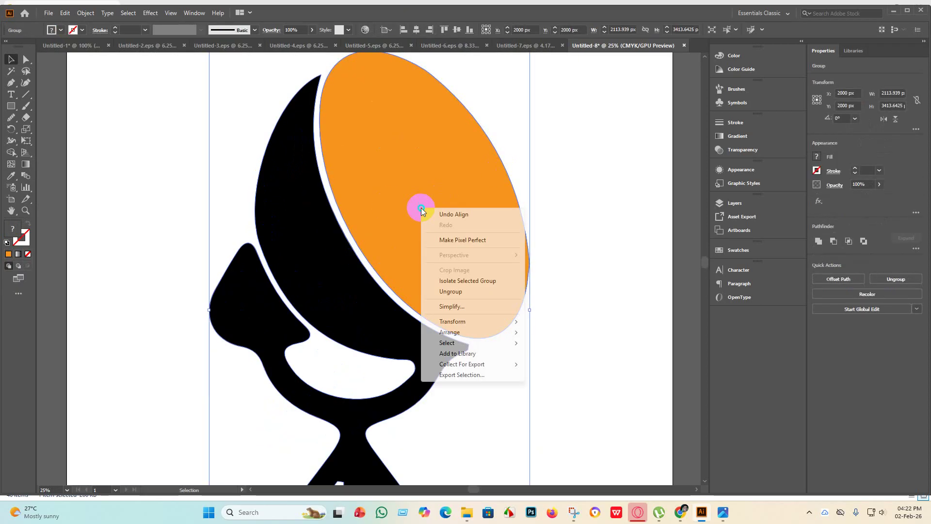
left_click(460, 291)
left_click_drag(378, 229, 424, 252)
left_click(531, 278)
left_click(568, 275)
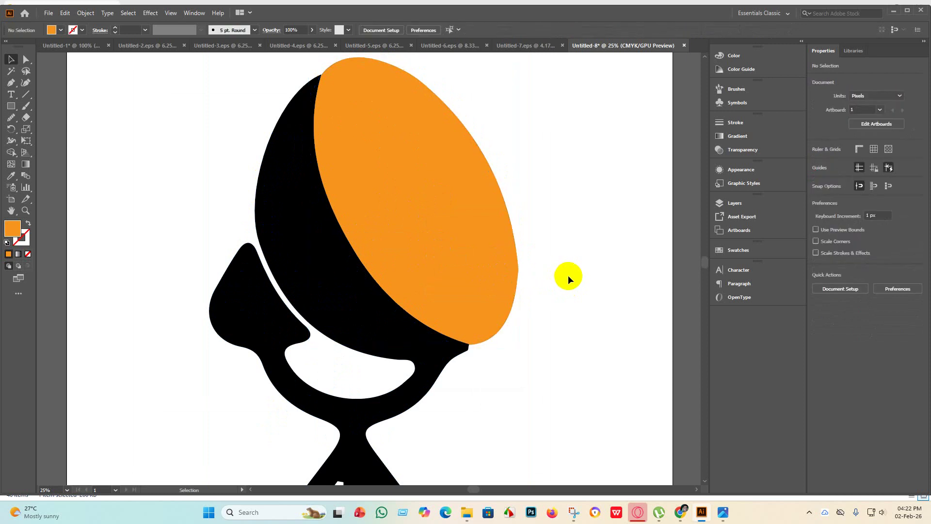
Smooth the angular lower-right edge of the orange ellipse with the Smooth tool
scroll(567, 276, "down", 2)
scroll(570, 317, "up", 2)
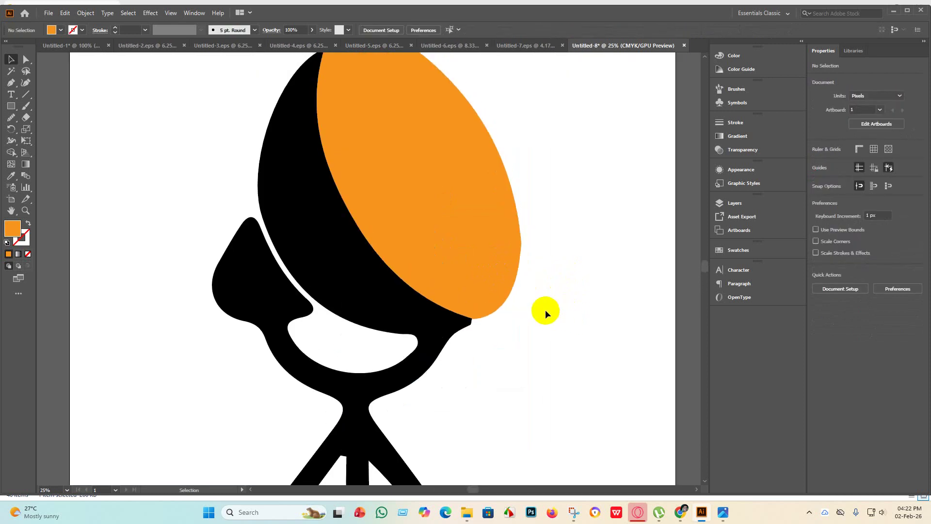
scroll(540, 314, "up", 3)
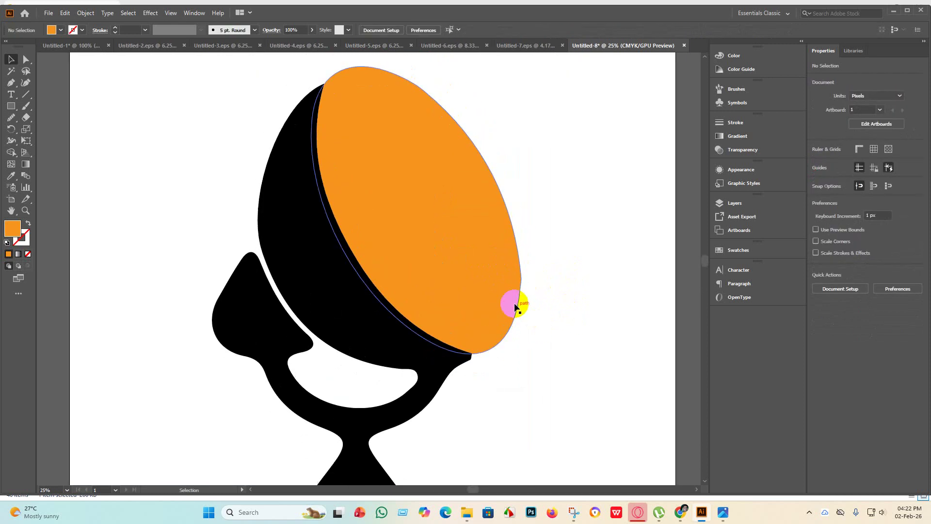
left_click(516, 306)
left_click(26, 60)
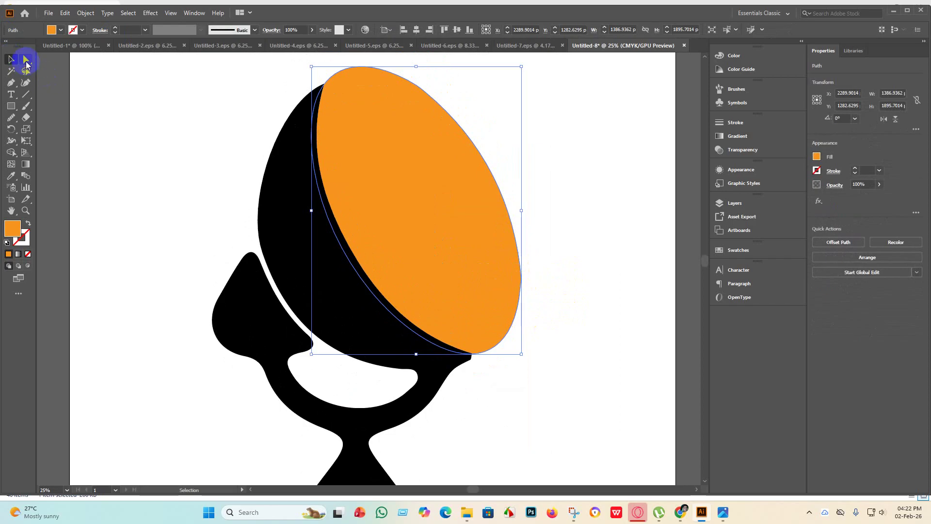
left_click(4, 111)
mouse_move(481, 282)
left_mouse_down()
mouse_move(516, 270)
mouse_move(524, 277)
mouse_move(515, 301)
mouse_move(526, 257)
mouse_move(519, 326)
mouse_move(507, 343)
left_mouse_up()
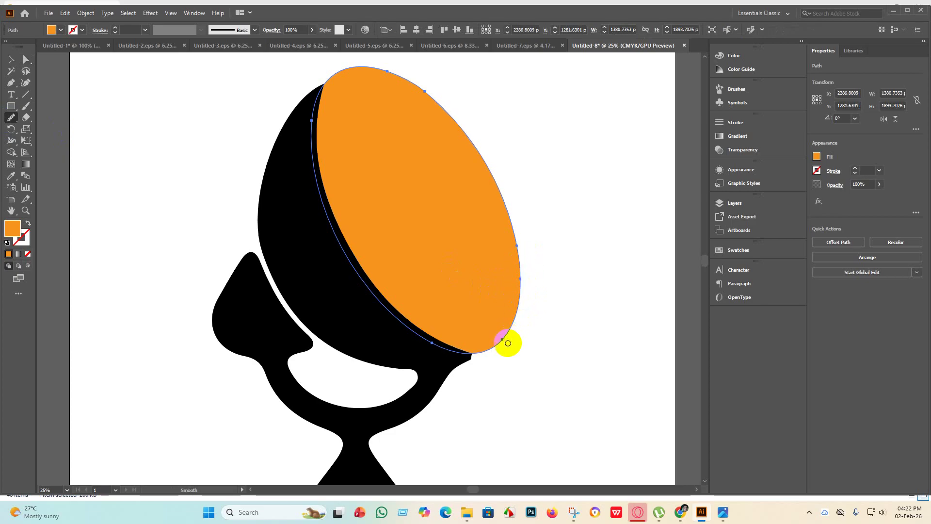
left_click(14, 58)
left_click(537, 415)
Smooth the blunt corner of the black shape at the orange ellipse's lower end with the Smooth tool
left_click(441, 354)
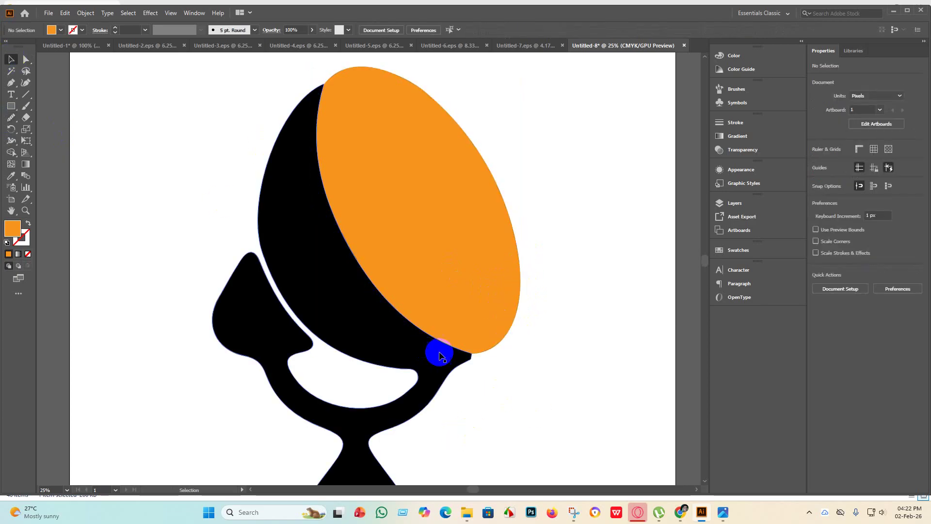
left_click(27, 62)
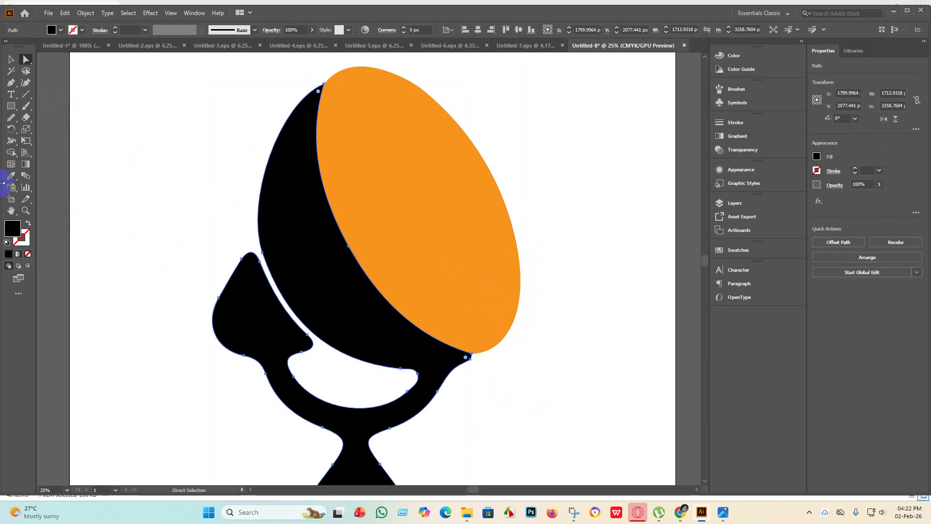
left_click(11, 120)
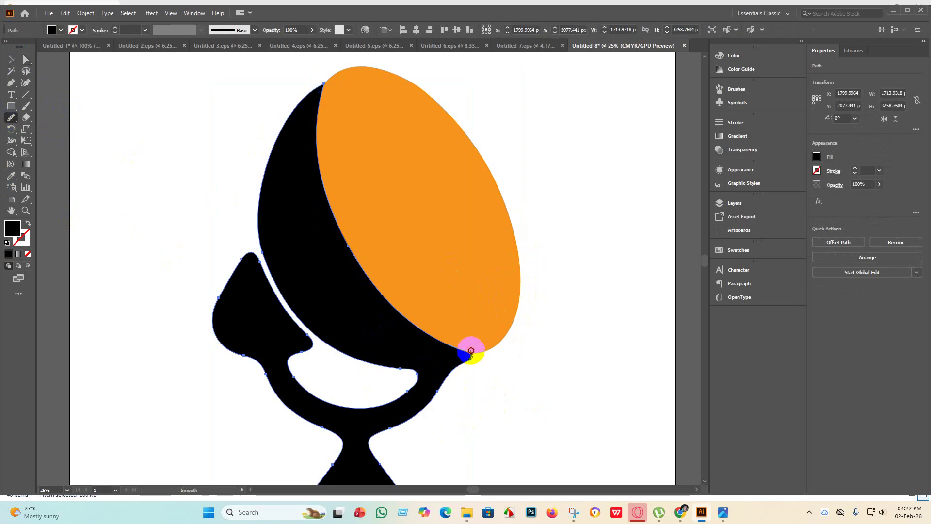
mouse_move(471, 352)
left_mouse_down()
mouse_move(461, 378)
mouse_move(472, 374)
mouse_move(480, 402)
left_mouse_up()
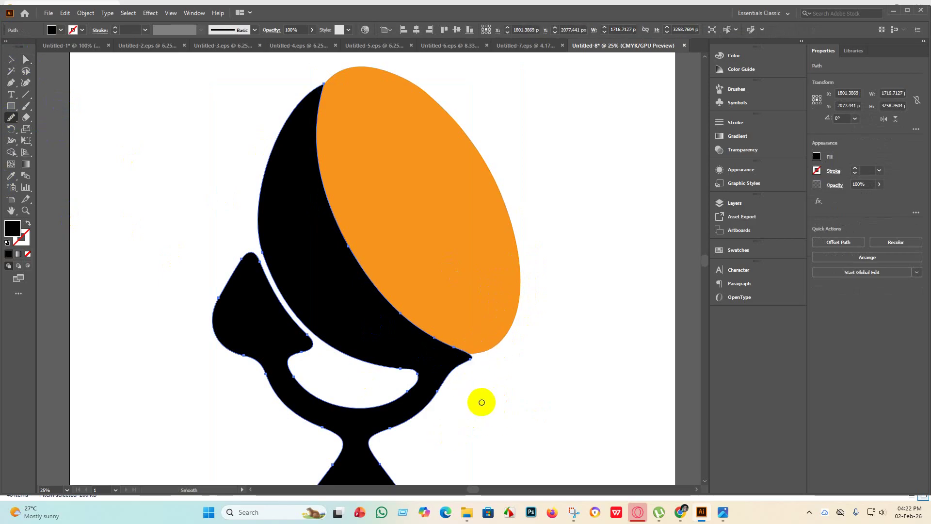
left_click(10, 59)
Move the orange ellipse slightly down to the black tip and stretch its upper edge back up over the bowl's upper end
left_click(502, 326)
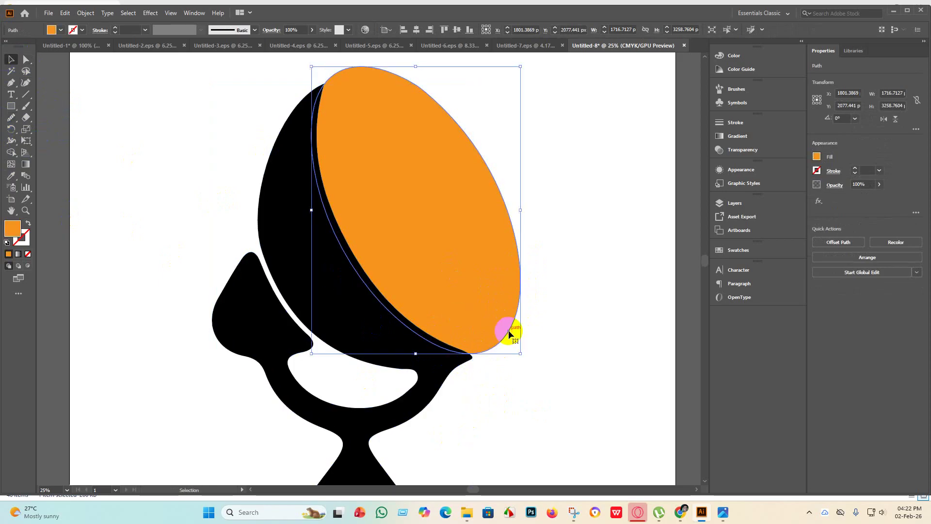
left_click_drag(469, 334, 470, 340)
left_click(575, 431)
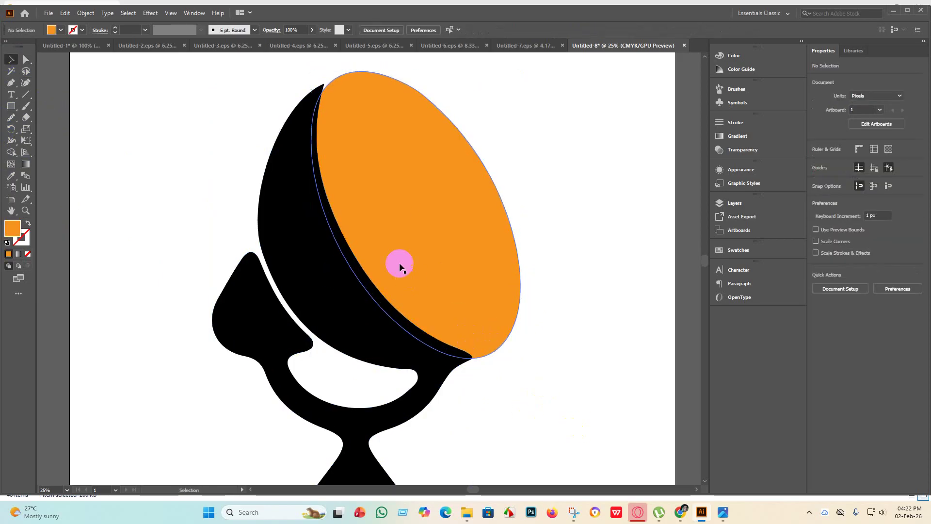
left_click(326, 125)
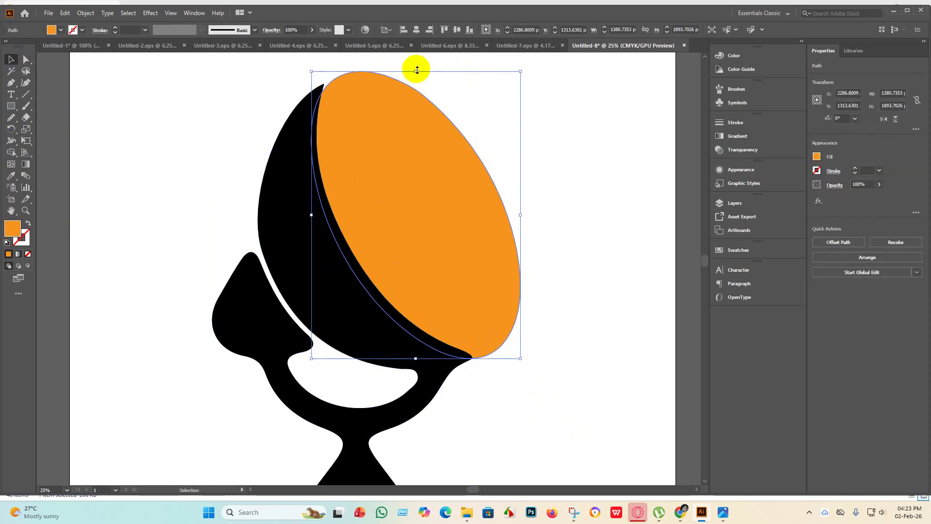
left_click_drag(416, 71, 416, 66)
left_click(564, 234)
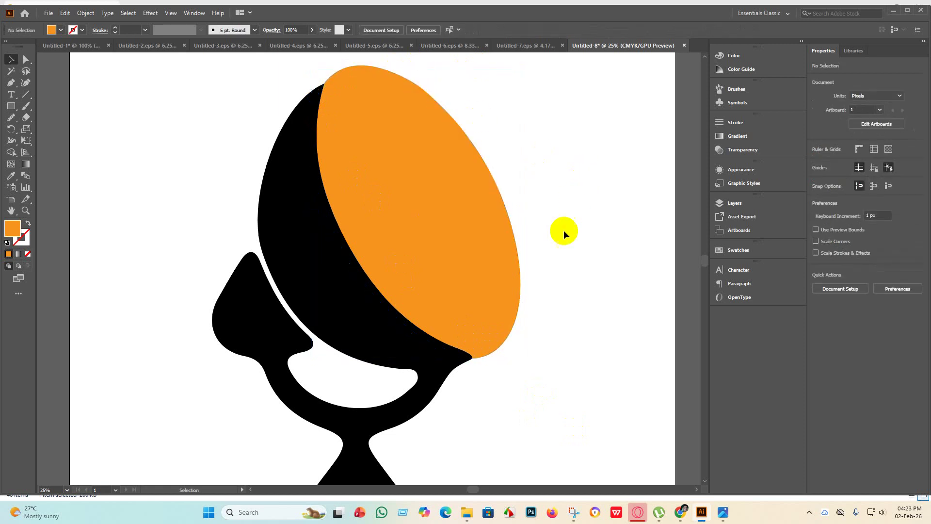
Check the joint between ellipse and black tip, and fine-tune the ellipse's lower edge to a height of about 1933 px
scroll(535, 395, "down", 3)
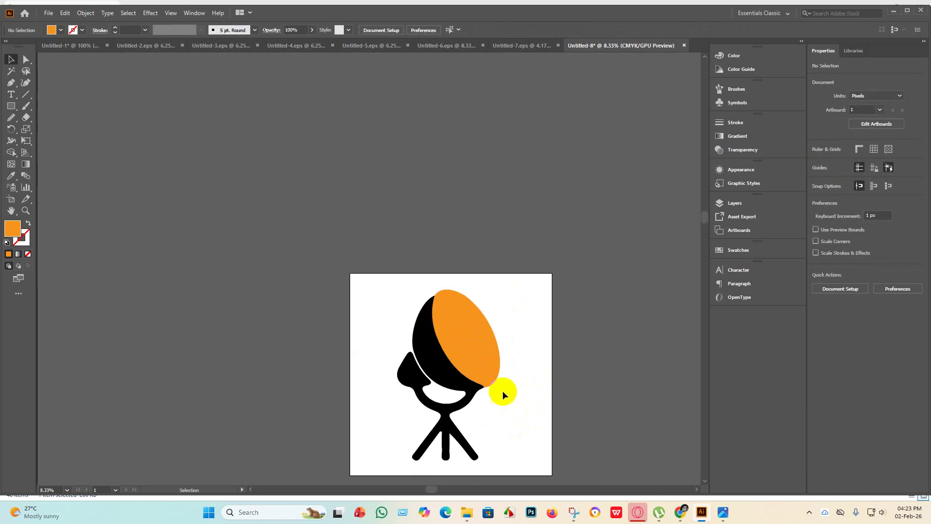
scroll(502, 391, "up", 4)
left_click(445, 358)
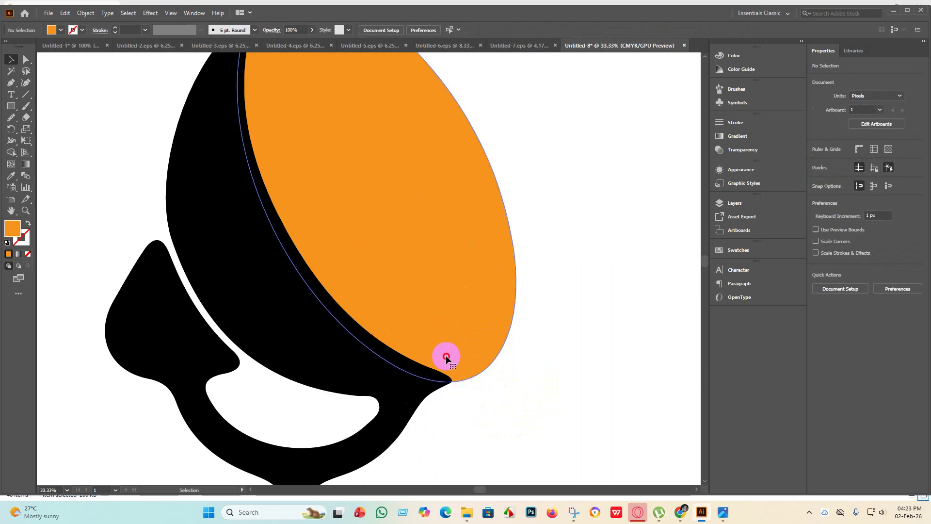
left_click_drag(377, 381, 378, 382)
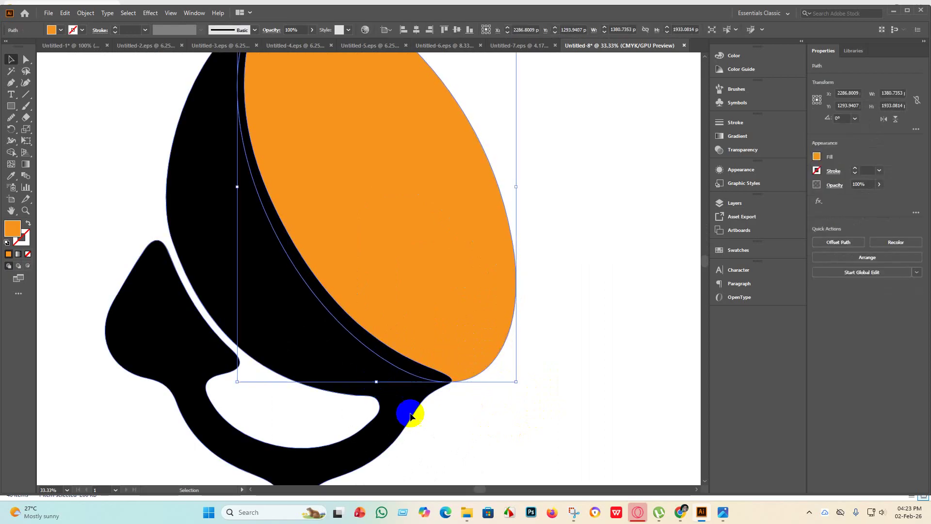
left_click(485, 436)
scroll(460, 428, "down", 1)
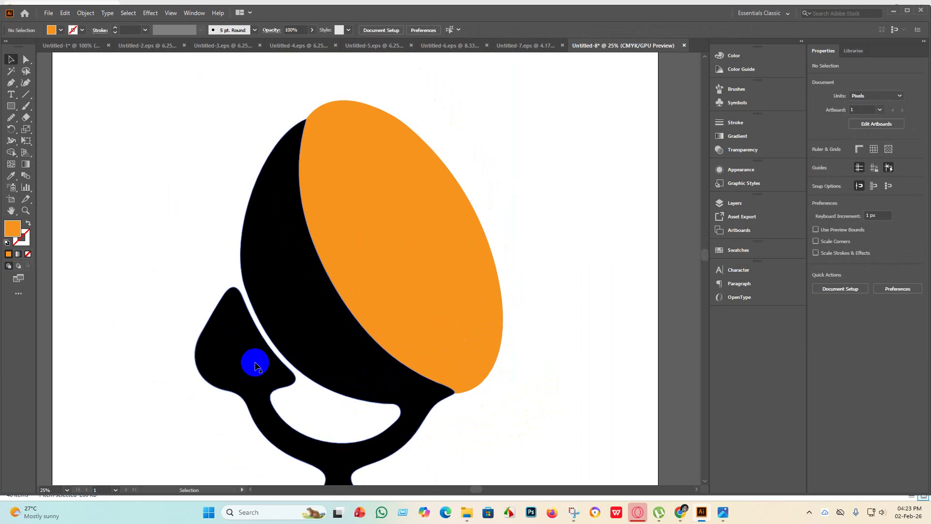
Draw a black rectangle over the gap between bowl and rear housing, widen it to about 438 × 349 px, and rotate it to 300°
left_click(241, 351)
left_click(11, 106)
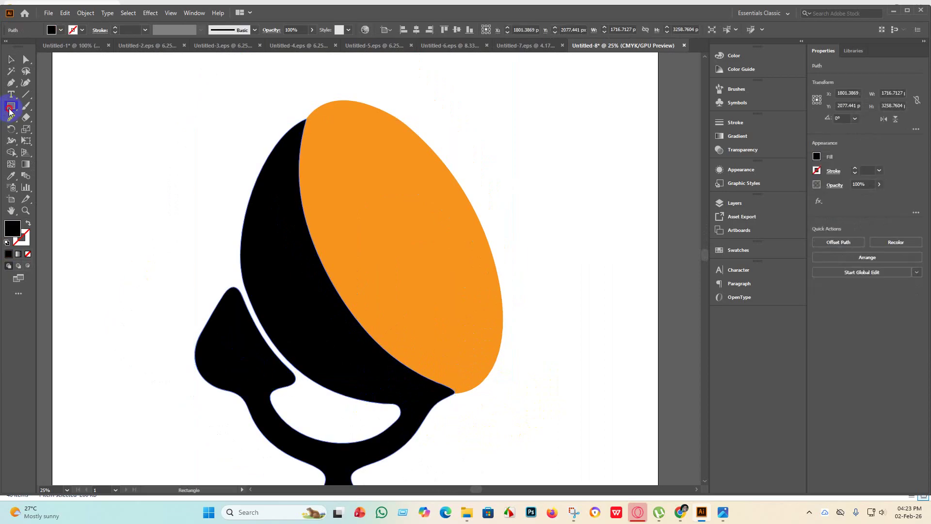
left_click_drag(278, 299, 236, 351)
left_click(11, 59)
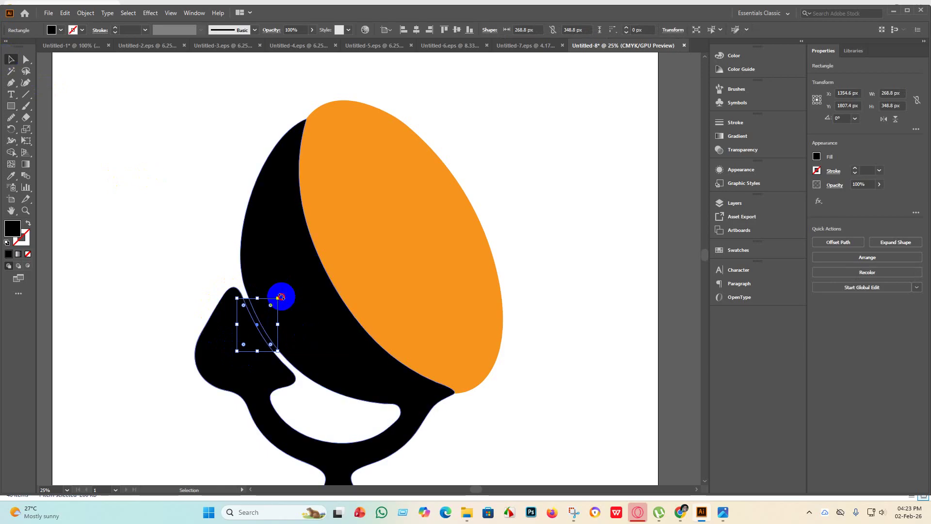
left_click_drag(281, 297, 245, 305)
left_click(153, 264)
left_click(281, 359)
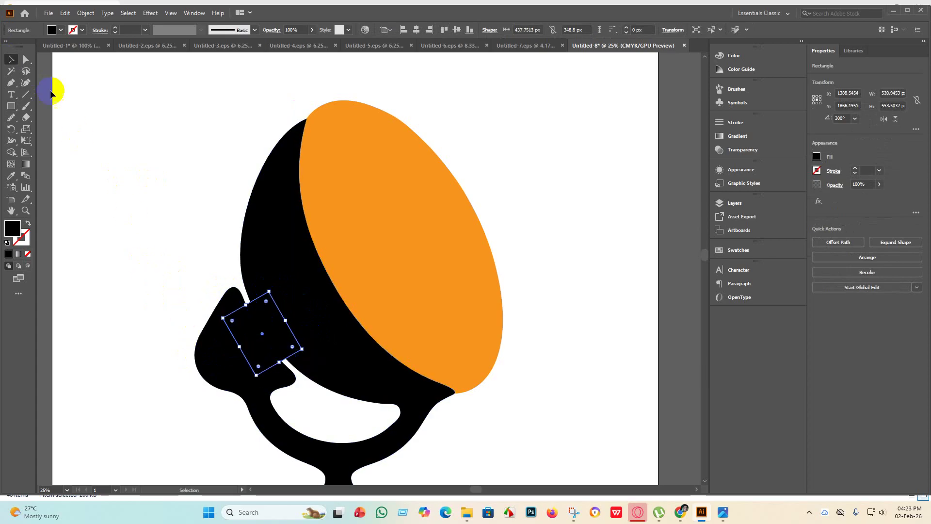
left_click(125, 124)
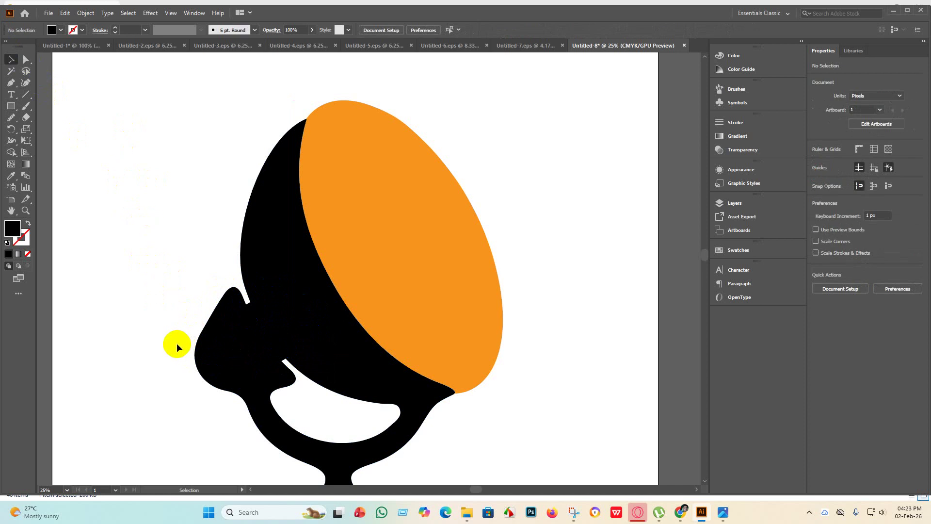
Delete the rotated black rectangle that bridges the gap behind the bowl
scroll(177, 343, "down", 2)
scroll(194, 387, "up", 2)
left_click(222, 338)
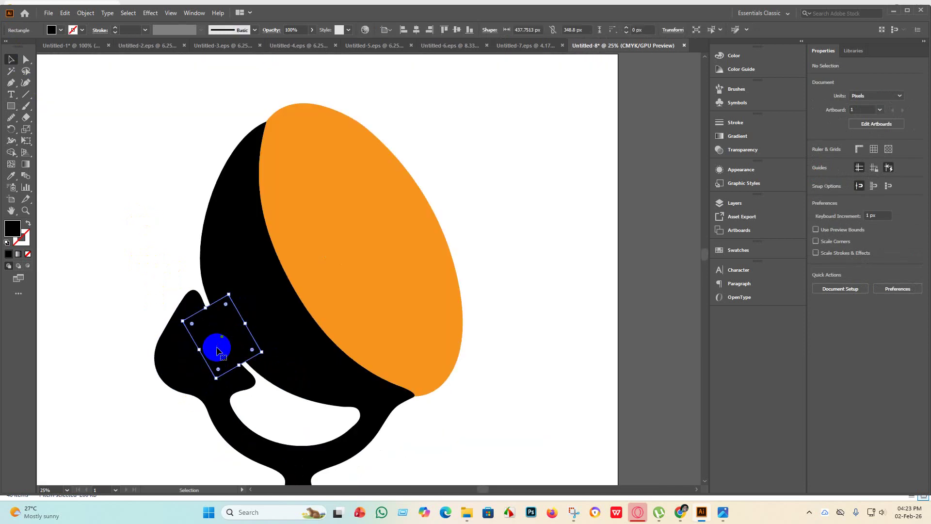
left_click_drag(222, 339, 233, 297)
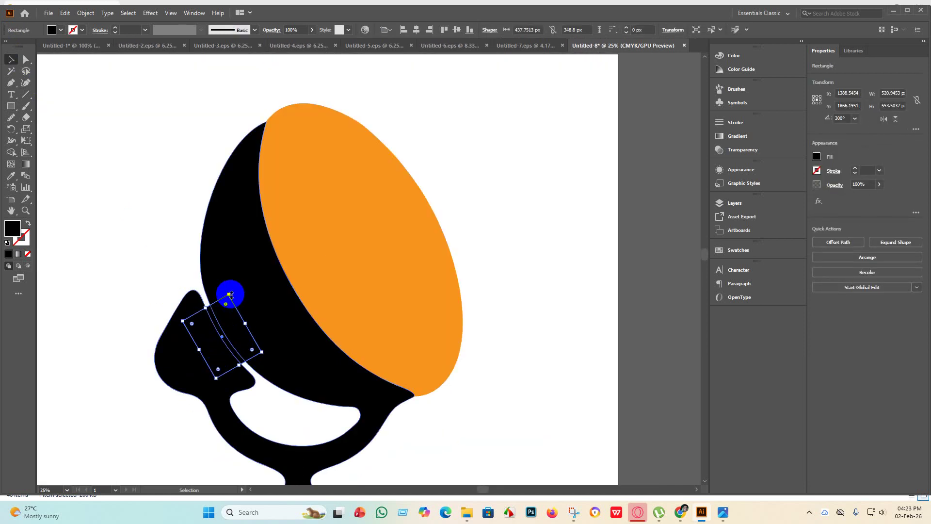
key("Delete")
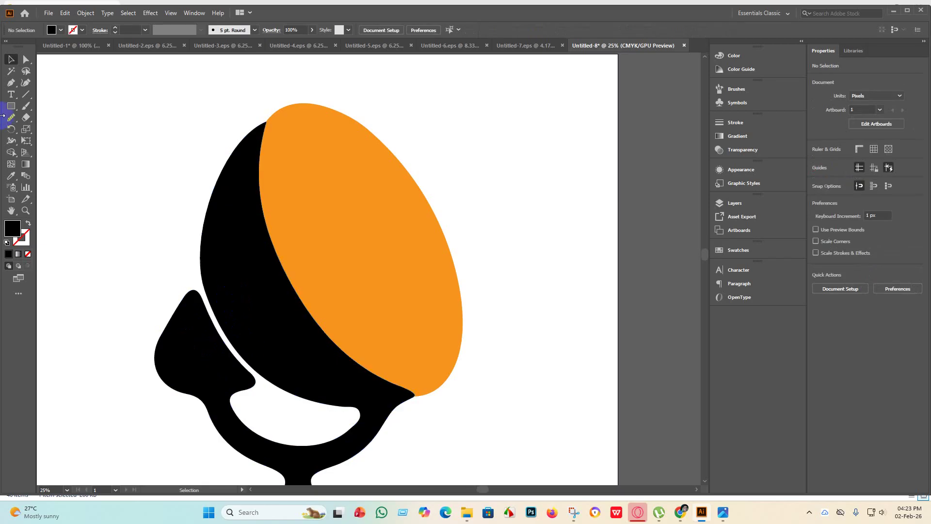
Draw a black circle about 483 px wide, stretch it to about 739 px, tilt it about 23.7°, and place it over the gap
left_click_drag(12, 108, 34, 130)
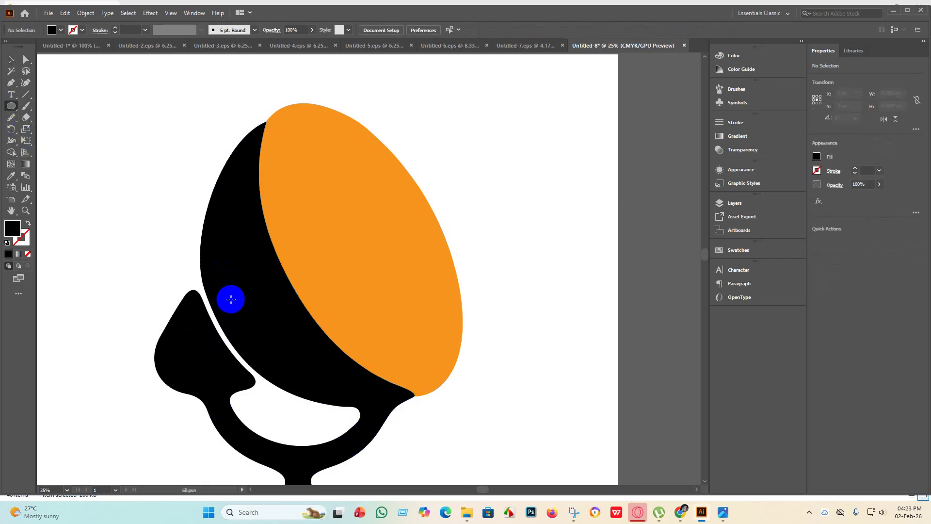
left_click_drag(228, 296, 264, 367)
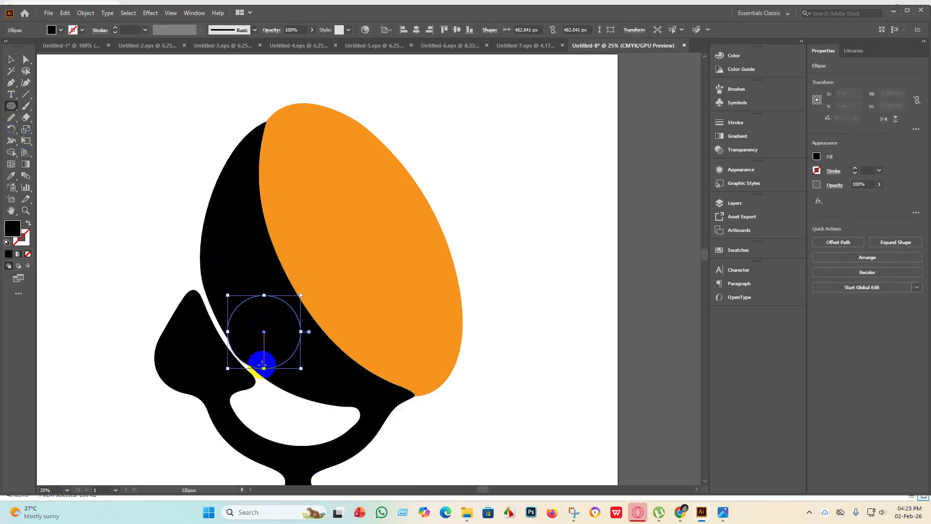
left_click(11, 59)
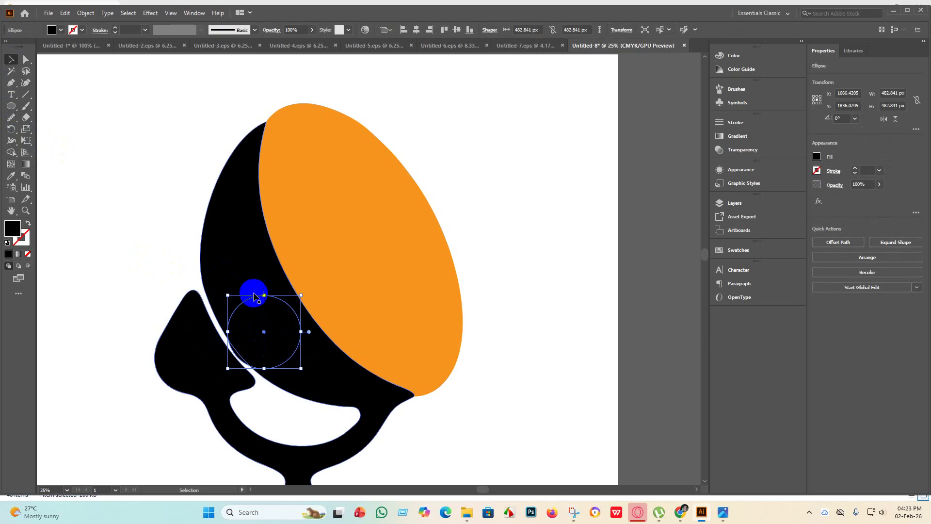
left_click_drag(264, 294, 274, 243)
left_click_drag(268, 311, 240, 322)
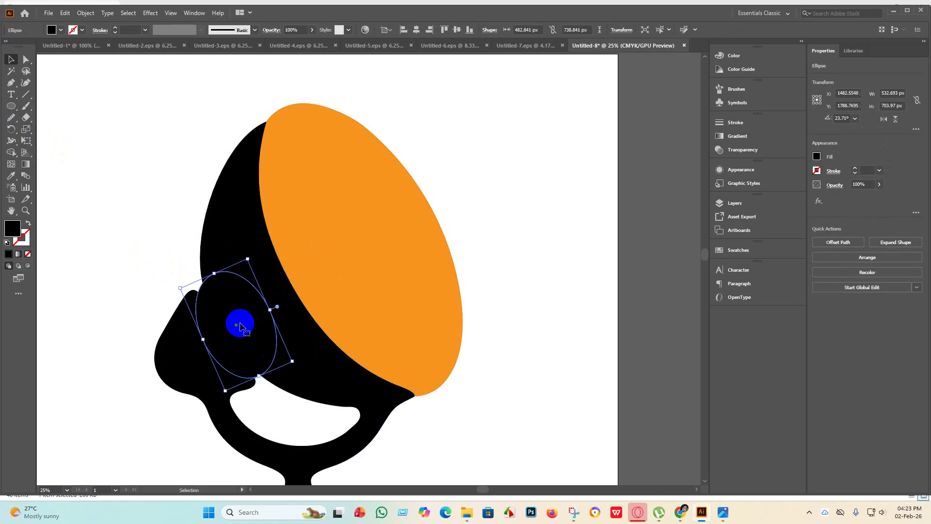
Move the tilted black ellipse onto the rear housing and stretch it to about 840 px long to cover the gap
left_click(526, 384)
mouse_move(217, 323)
left_mouse_down()
mouse_move(200, 330)
mouse_move(207, 335)
left_mouse_up()
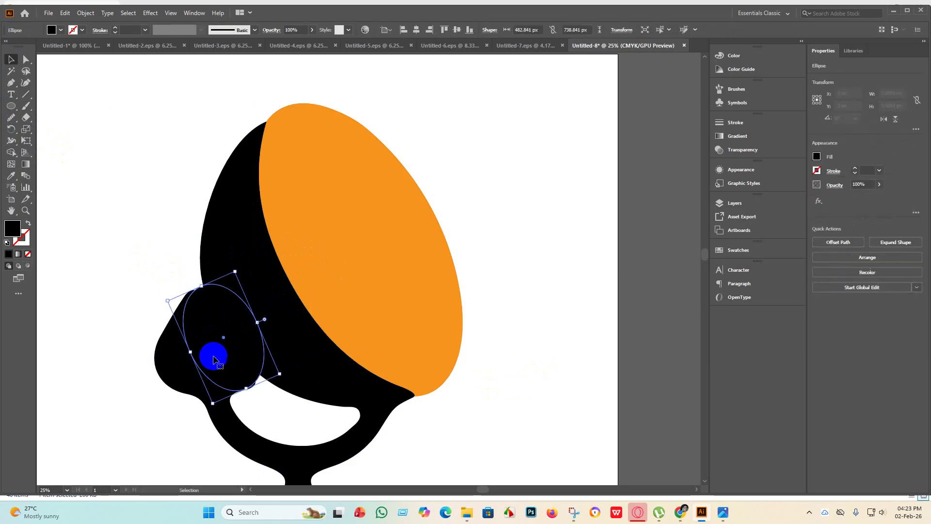
left_click_drag(246, 390, 250, 397)
left_click_drag(206, 282, 194, 276)
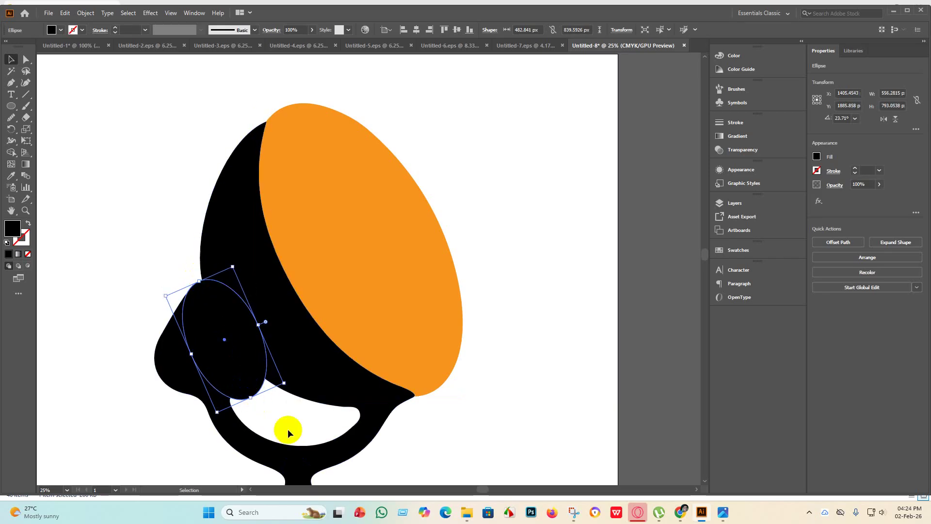
left_click(164, 431)
Merge the black ellipse into the studio light's black body with the Shape Builder tool and check the resulting silhouette
scroll(156, 443, "down", 4)
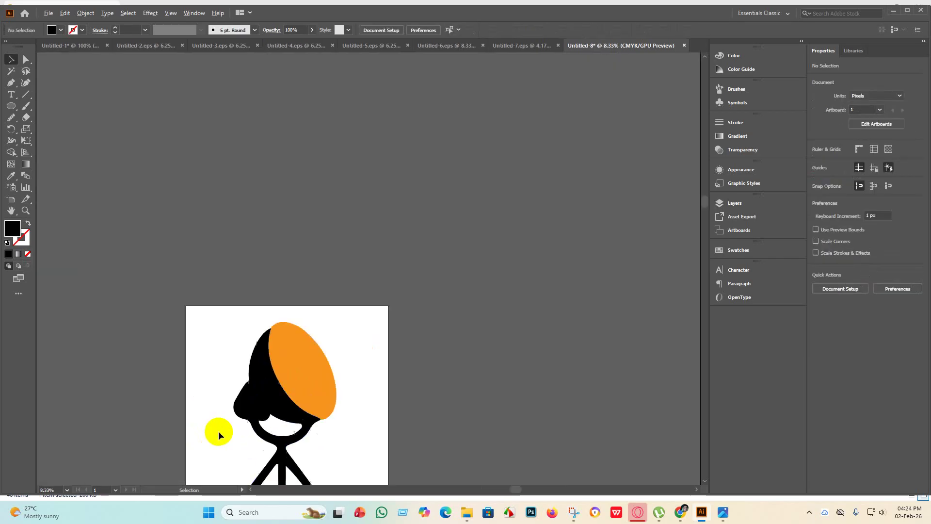
scroll(375, 356, "up", 3)
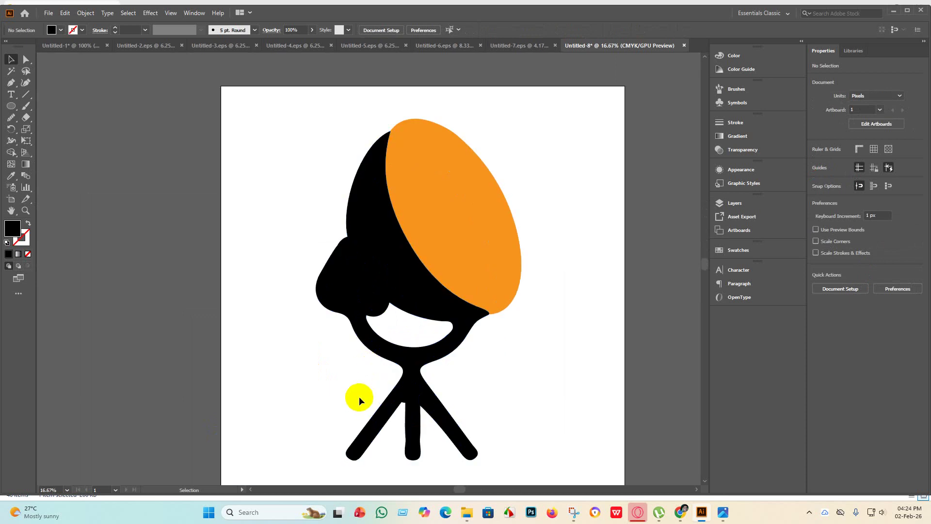
left_click(351, 258)
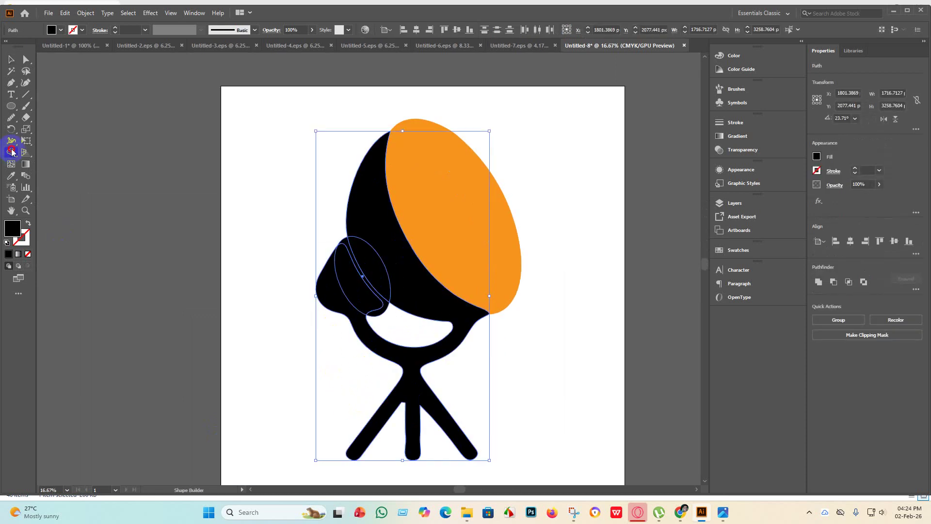
mouse_move(363, 234)
left_mouse_down()
mouse_move(377, 218)
mouse_move(335, 308)
left_mouse_up()
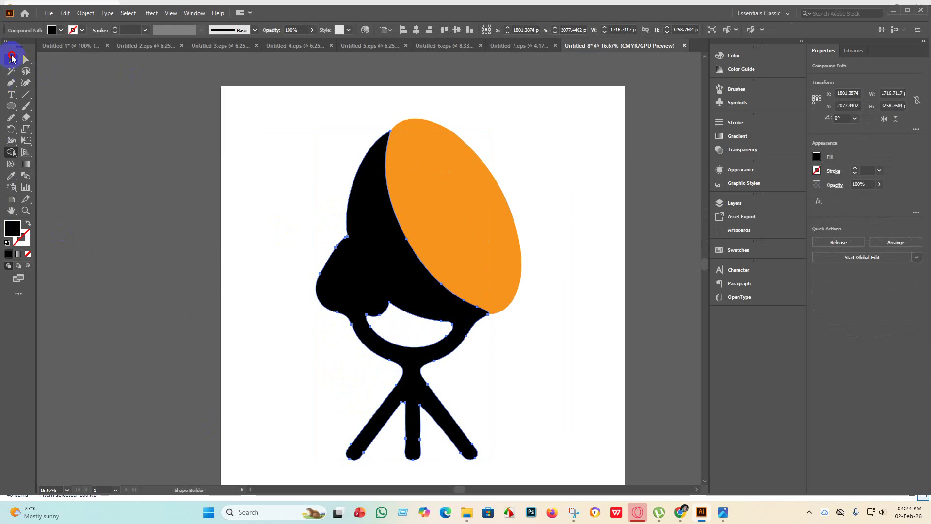
left_click(12, 58)
left_click(254, 228)
key("ctrl+minus")
key("ctrl+minus")
key("ctrl+minus")
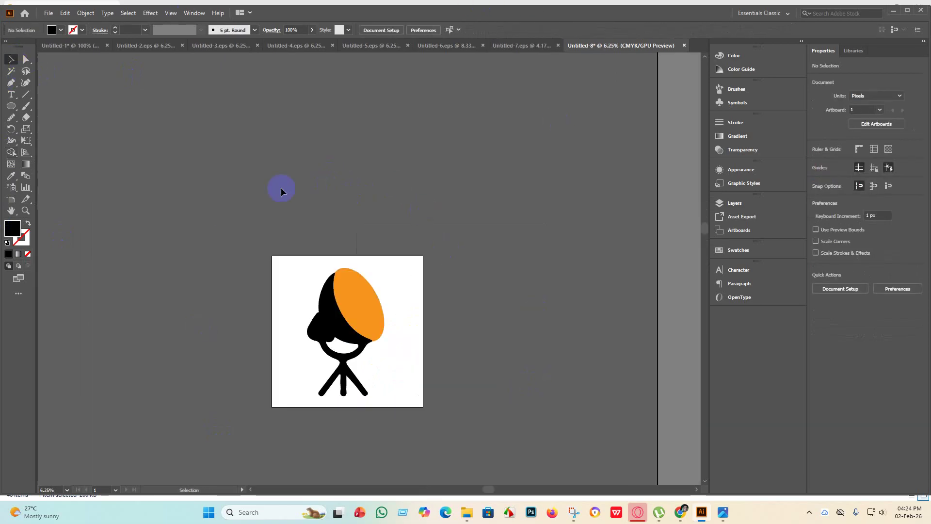
scroll(356, 323, "up", 2)
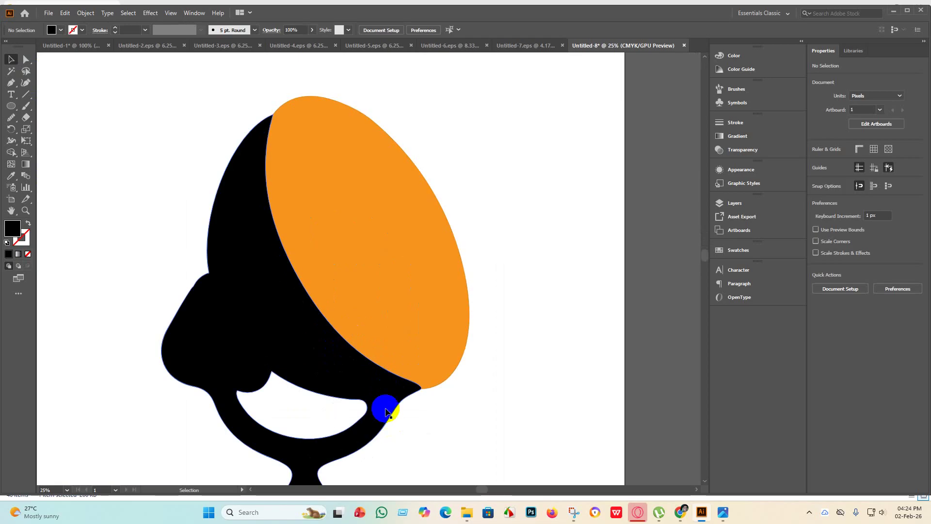
scroll(386, 411, "down", 2)
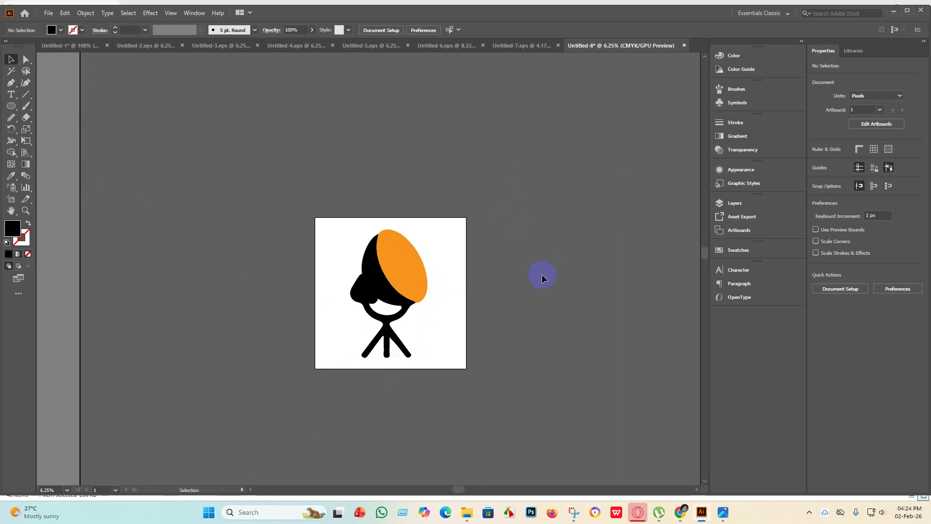
Undo the Shape Builder merge and all additions of the black ellipse and rectangle over the gap
key("ctrl+z")
key("ctrl+z")
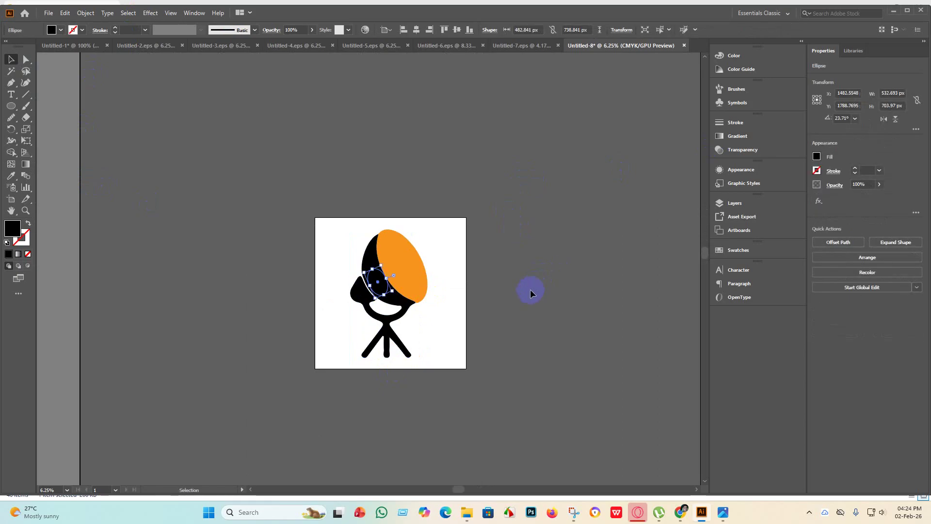
key("ctrl+z")
key("ctrl+z")
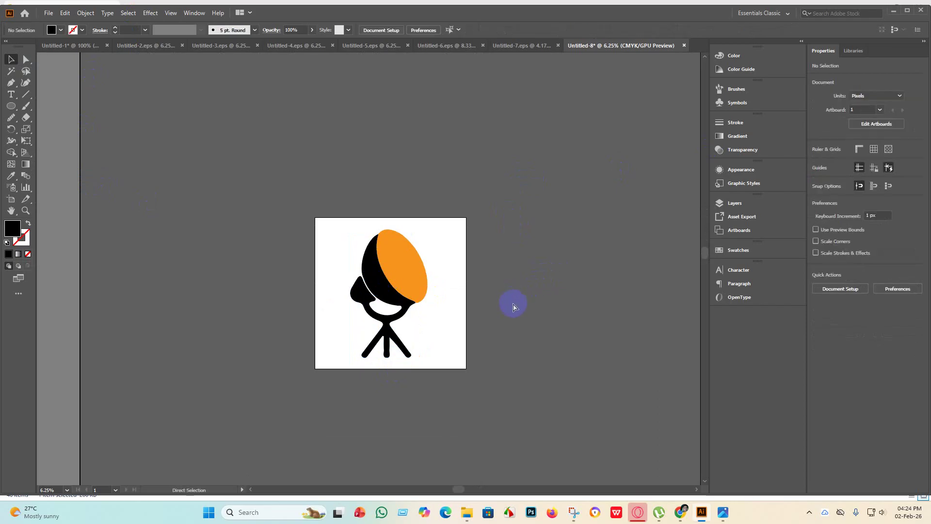
key("ctrl+z")
key("ctrl+z")
key("ctrl+z")
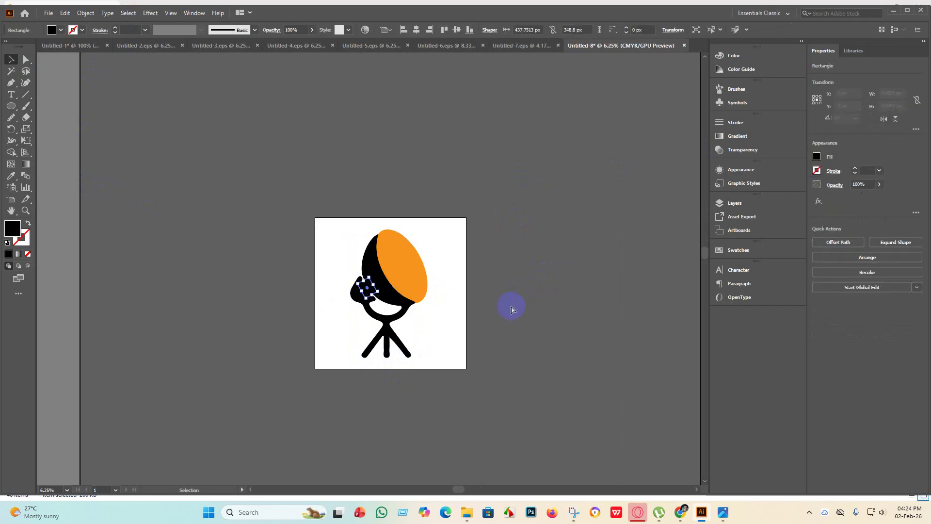
key("ctrl+z")
key("ctrl+z")
key("ctrl+z")
key("ctrl+z")
key("ctrl+z")
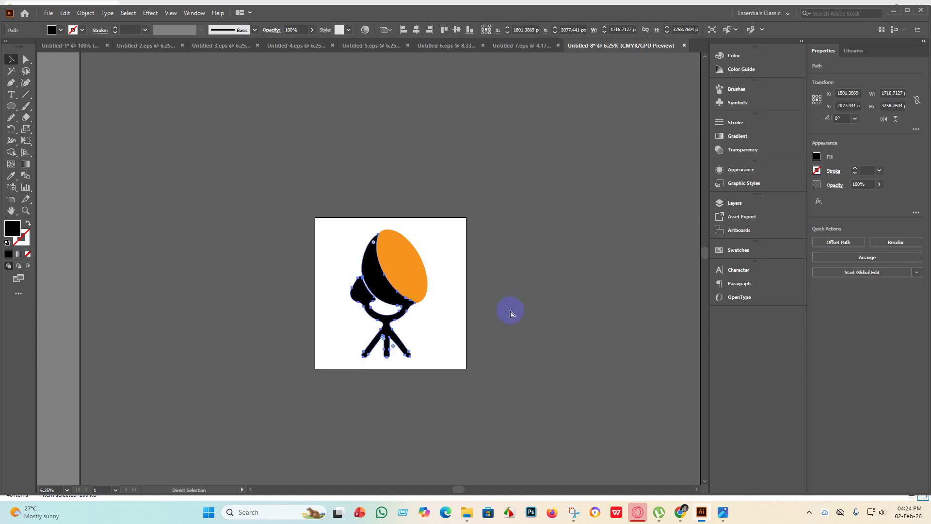
Undo the earlier reshaping and moving of the orange ellipse and black body, back to the grouped artwork with a white gap between them
key("ctrl+z")
key("ctrl+z")
key("ctrl+z")
key("ctrl+z")
key("ctrl+z")
key("ctrl+z")
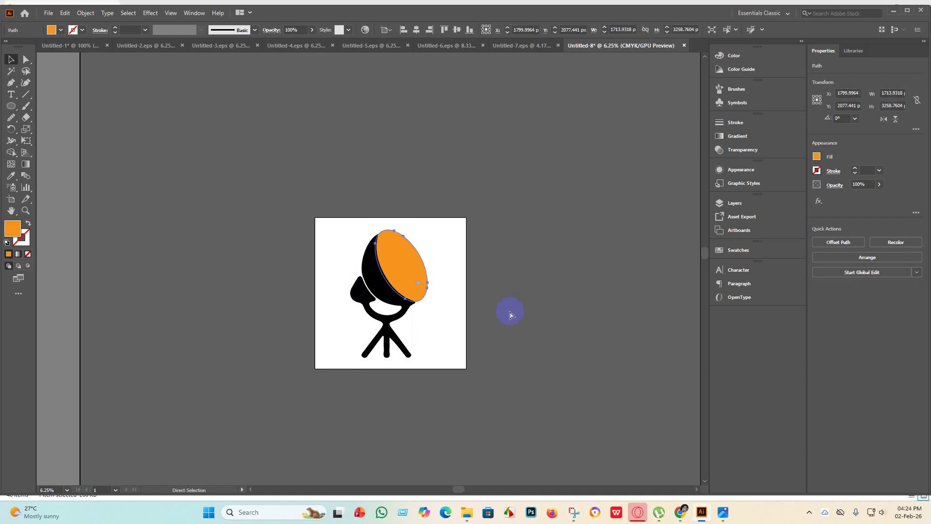
left_click(399, 332)
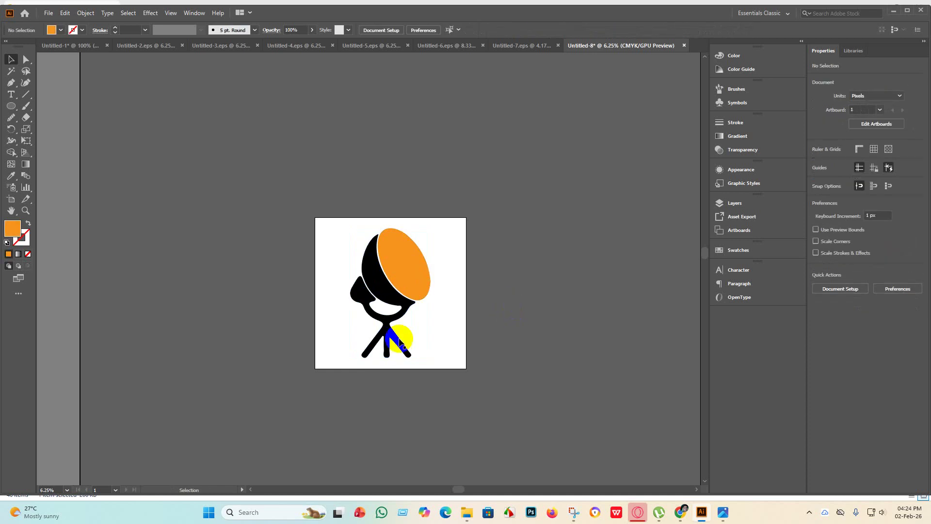
Ungroup the studio light artwork
scroll(416, 294, "up", 4)
left_click(452, 241)
scroll(412, 295, "up", 2)
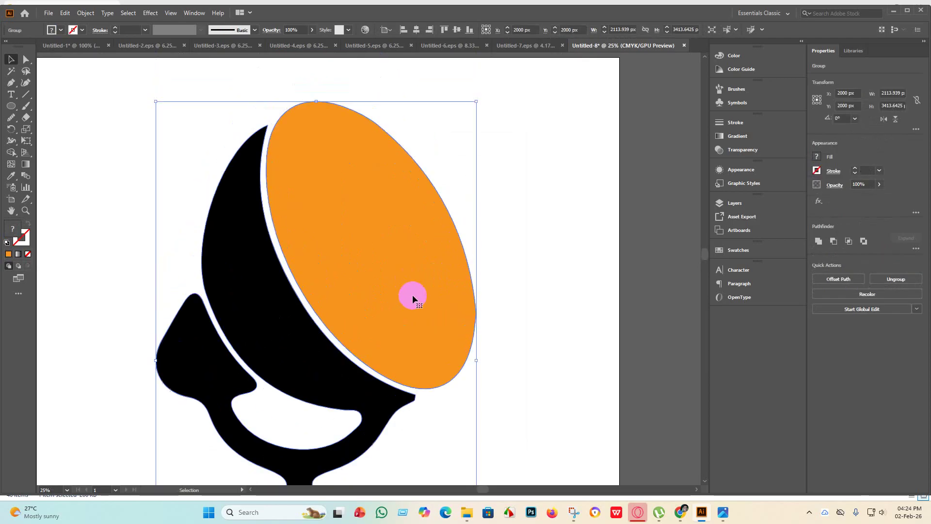
right_click(409, 281)
left_click(454, 367)
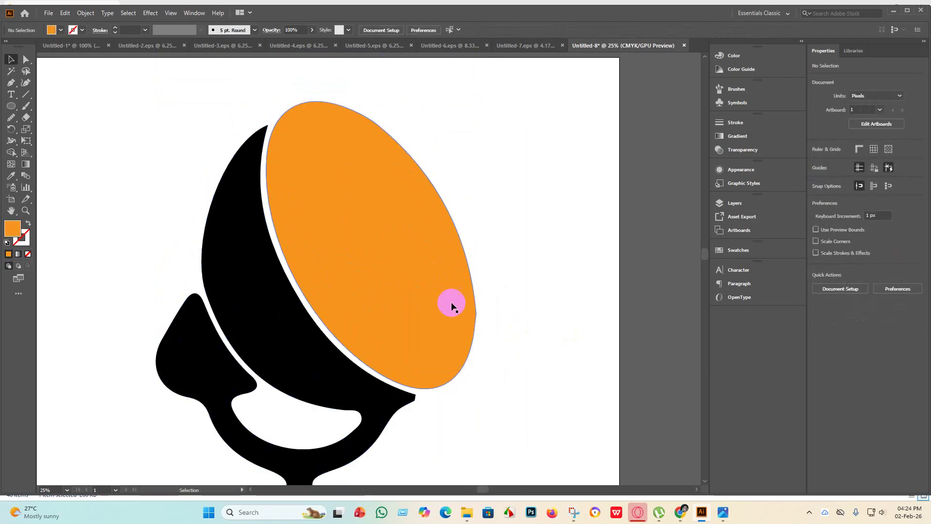
Smooth the angular lower-right edge of the separated orange ellipse with the Smooth tool and check the curve
left_click(438, 301)
left_click(25, 59)
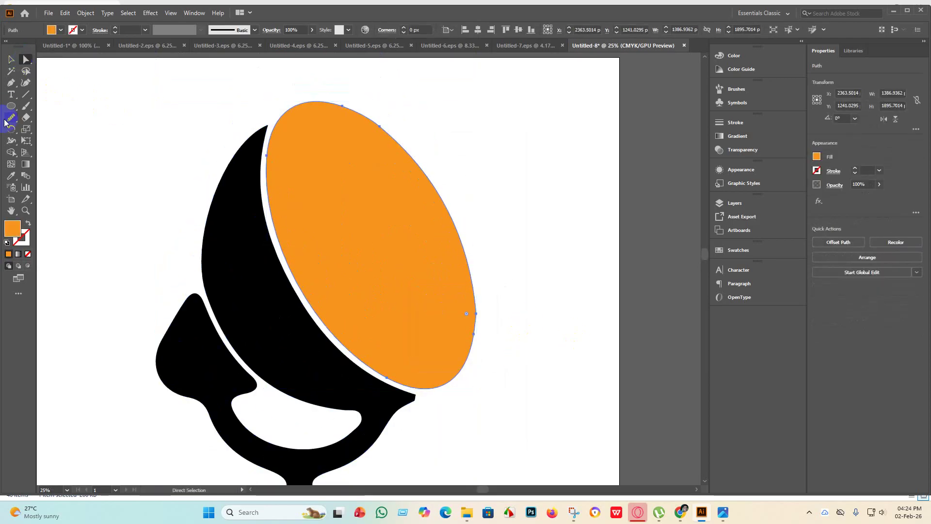
left_click(6, 121)
scroll(474, 301, "down", 3)
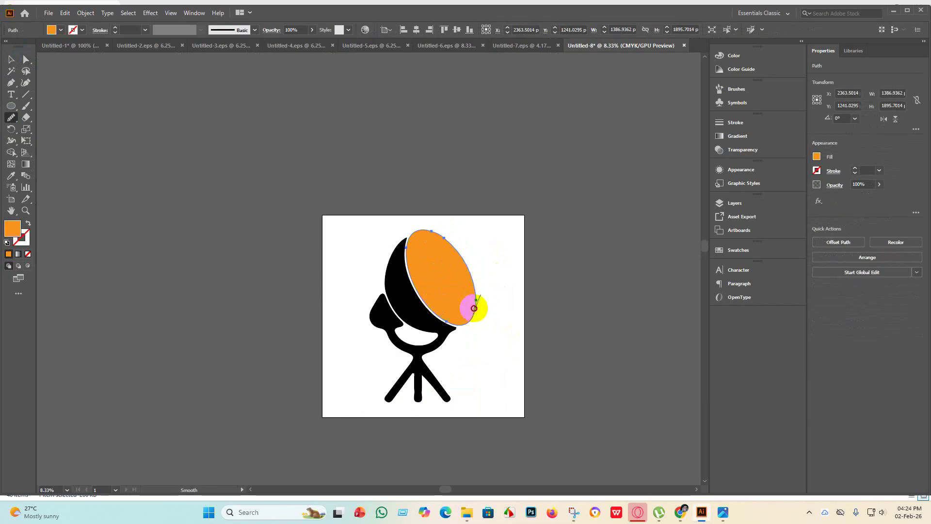
mouse_move(474, 308)
left_mouse_down()
mouse_move(488, 279)
mouse_move(469, 280)
mouse_move(472, 299)
mouse_move(491, 275)
mouse_move(466, 323)
mouse_move(478, 277)
mouse_move(476, 313)
mouse_move(480, 286)
mouse_move(482, 308)
left_mouse_up()
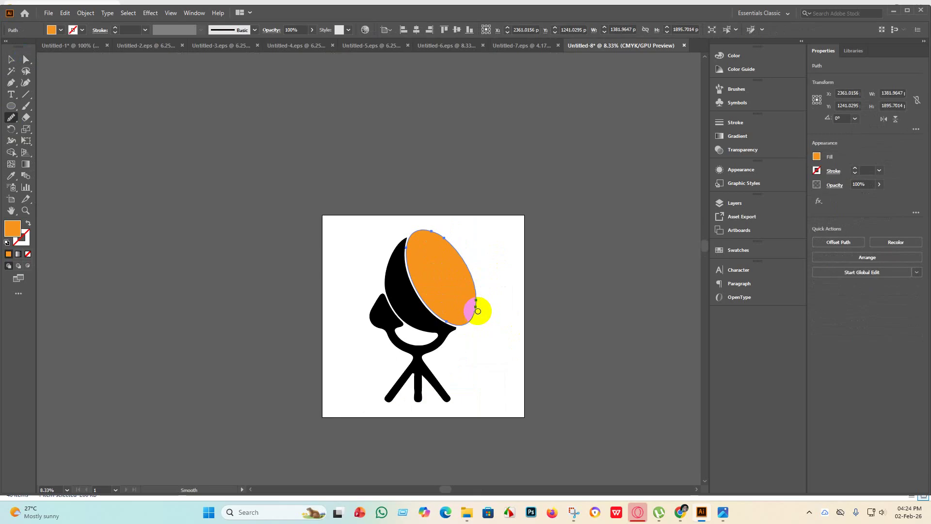
scroll(478, 279, "up", 5)
scroll(478, 359, "down", 6)
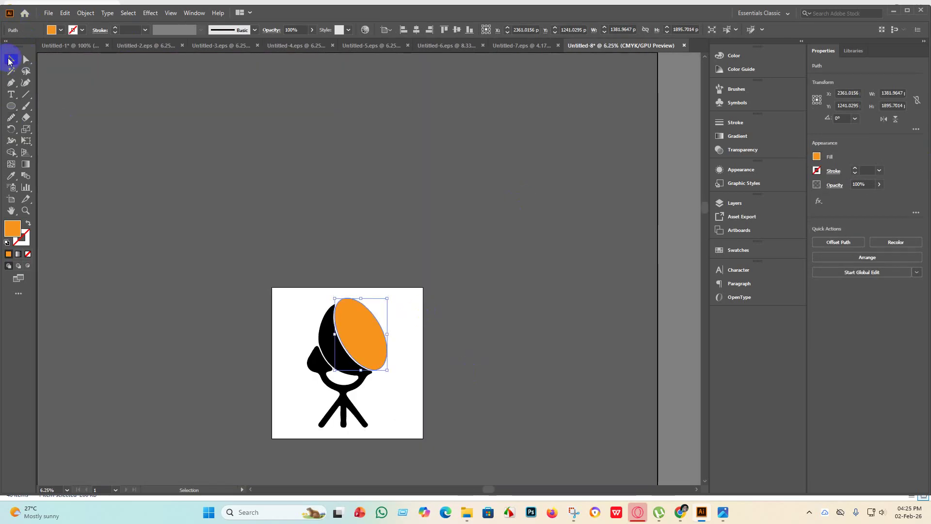
left_click(301, 201)
Select all parts of the studio light and group them
scroll(301, 201, "down", 1)
left_click_drag(409, 427, 208, 140)
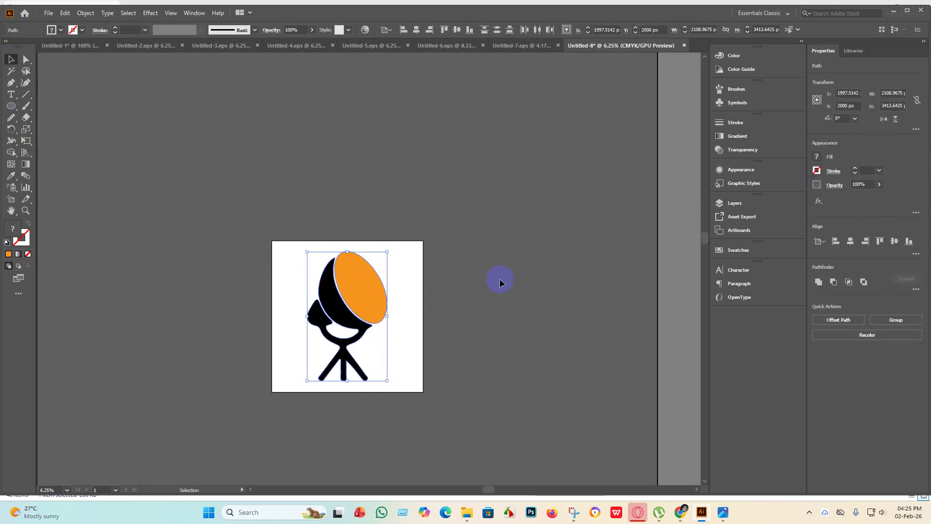
key("ctrl+g")
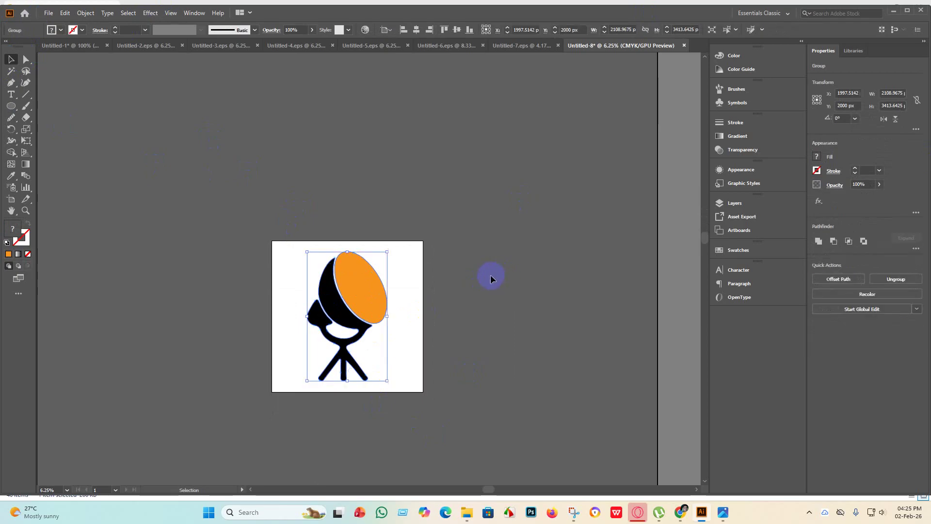
Save the studio light document as Untitled-8 in Illustrator EPS format, using the Illustrator 10 EPS version, in the Eps 6 folder
left_click(48, 13)
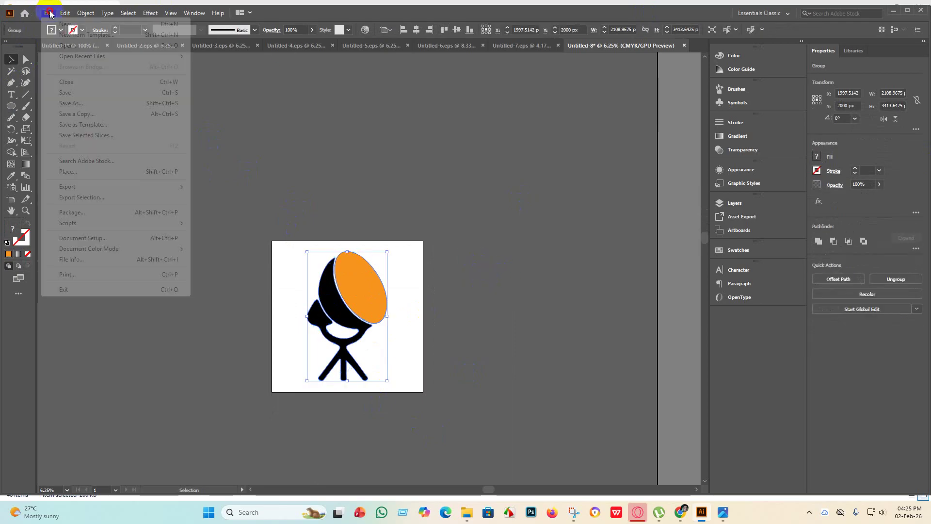
left_click(71, 103)
left_click(104, 221)
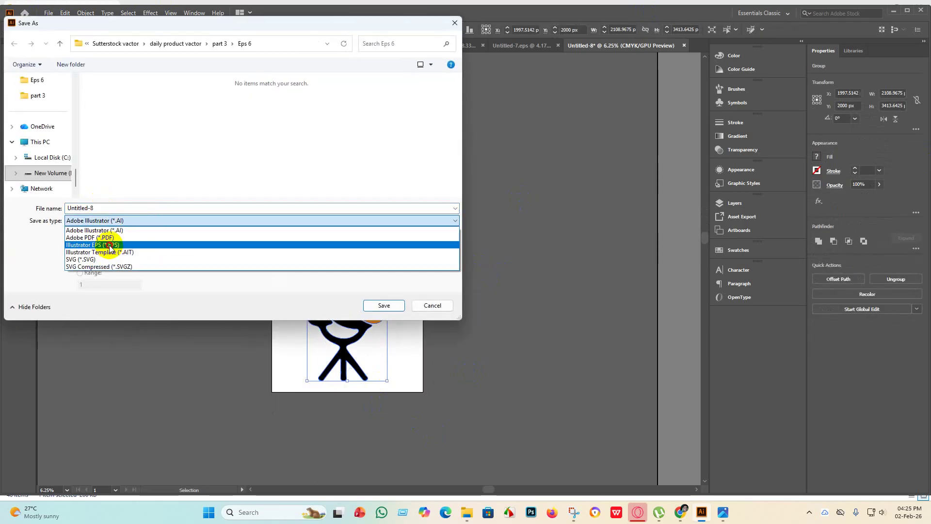
left_click(104, 244)
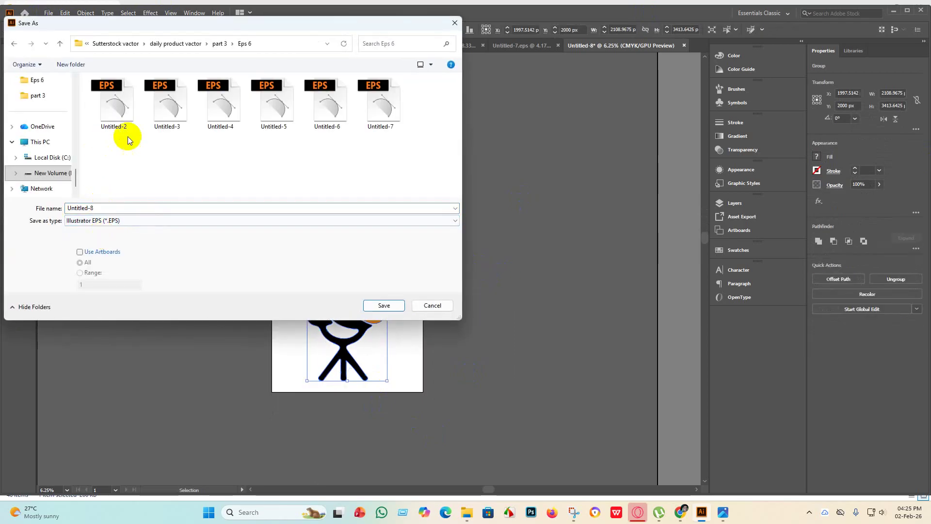
left_click(384, 305)
left_click(480, 115)
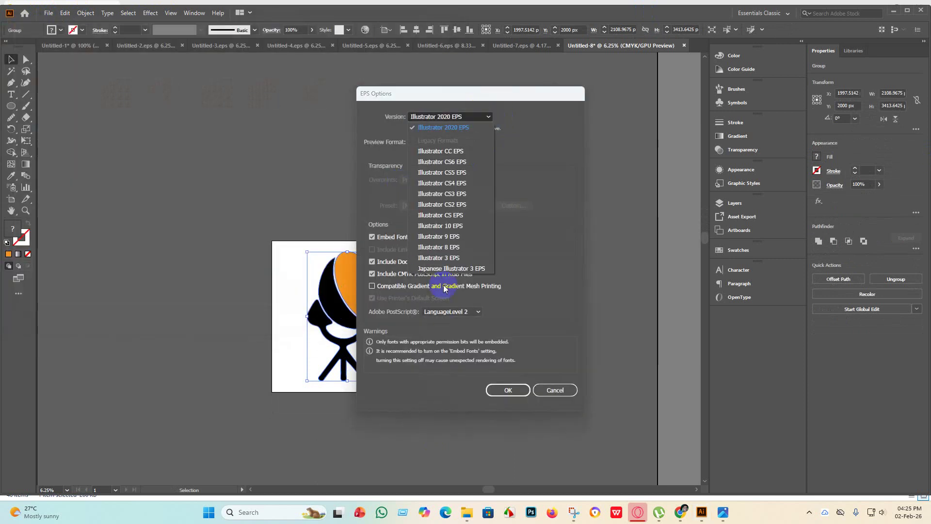
left_click(449, 225)
left_click(504, 380)
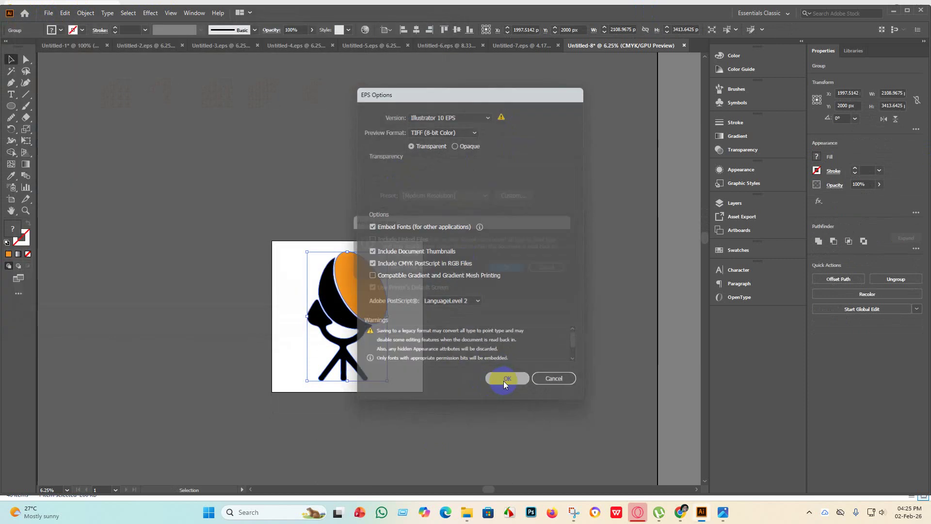
left_click(520, 271)
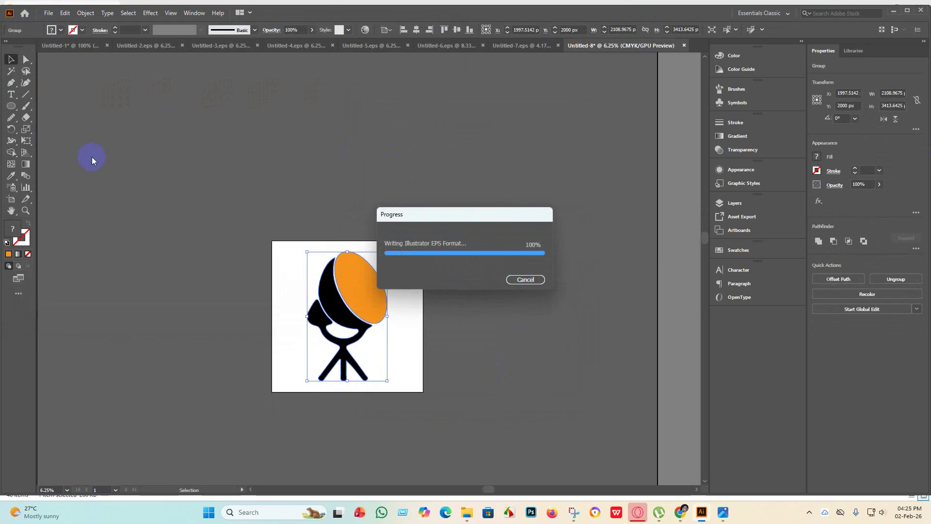
Export Untitled-8 as a JPEG using artboards, in RGB at maximum quality 10 and 300 ppi
left_click(48, 13)
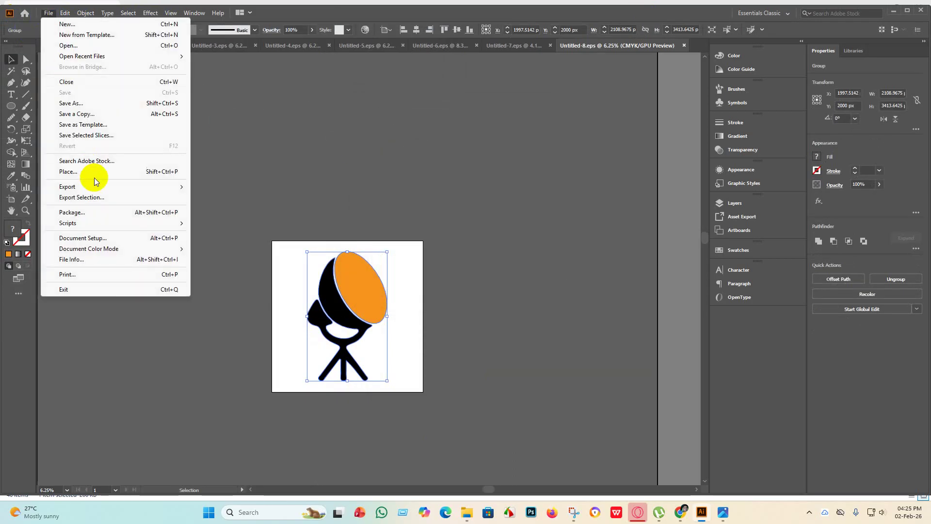
mouse_move(95, 187)
left_click(221, 198)
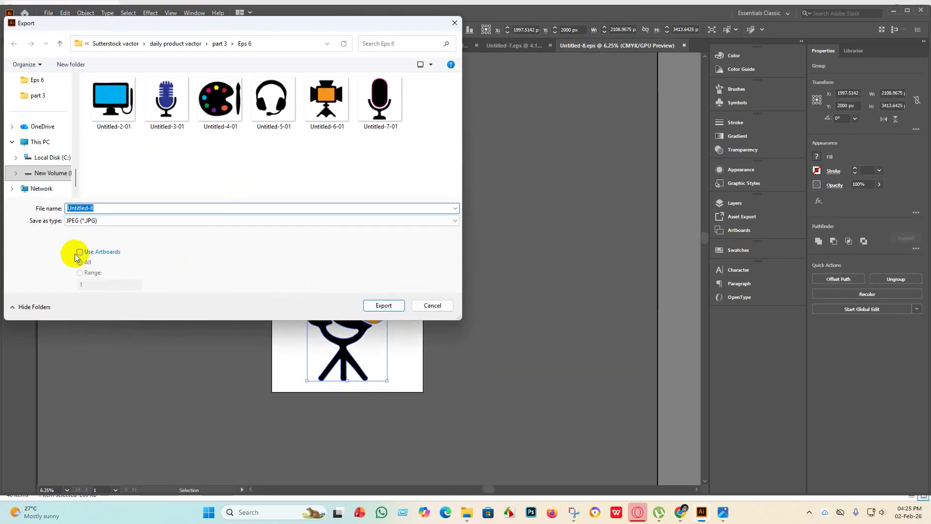
left_click(79, 252)
left_click(379, 305)
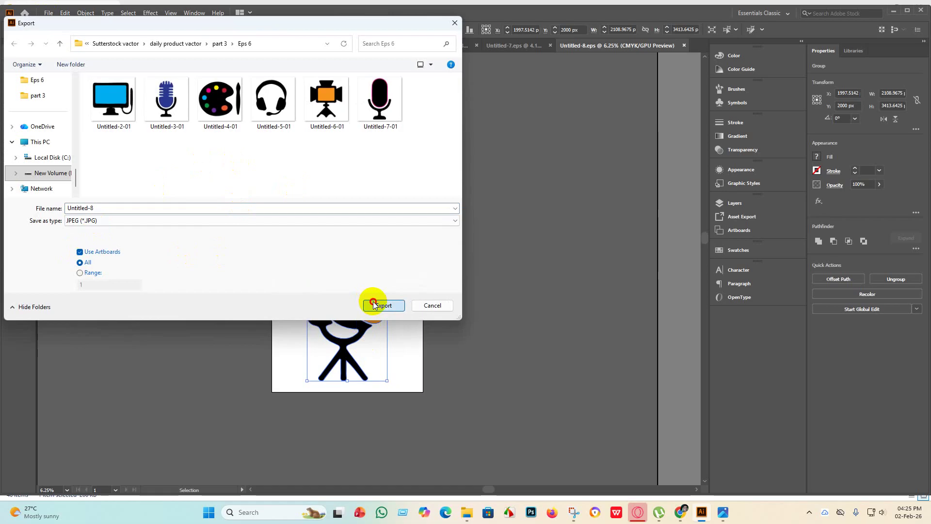
left_click(445, 248)
left_click(437, 242)
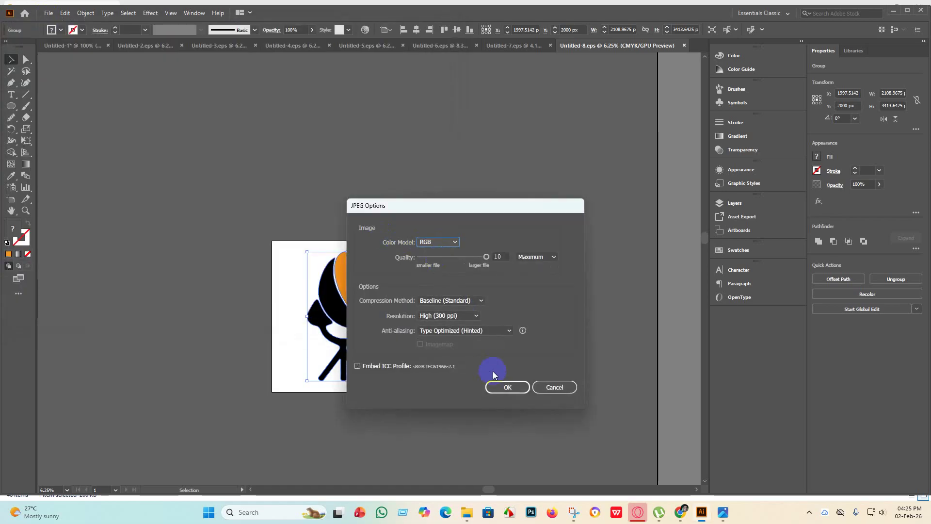
left_click(507, 386)
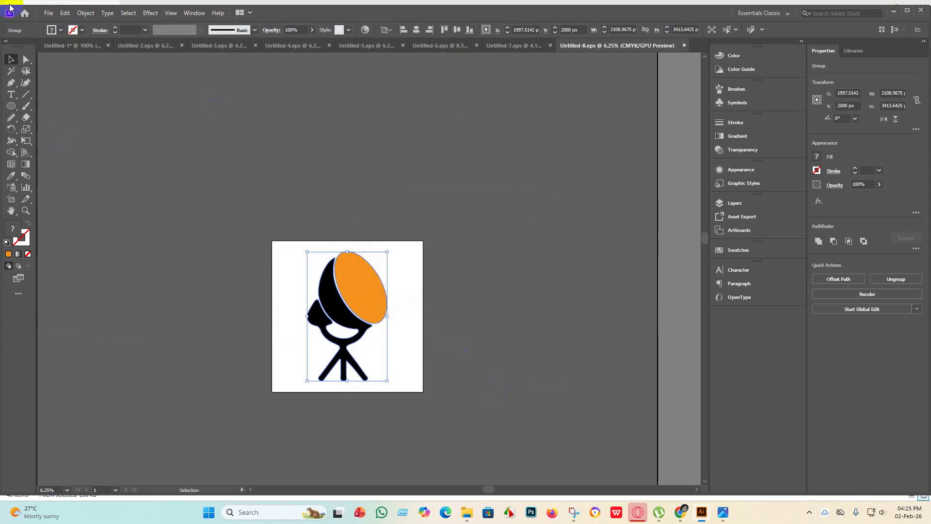
Create a new 4000 × 4000 px document for the next icon
left_click(49, 14)
left_click(63, 24)
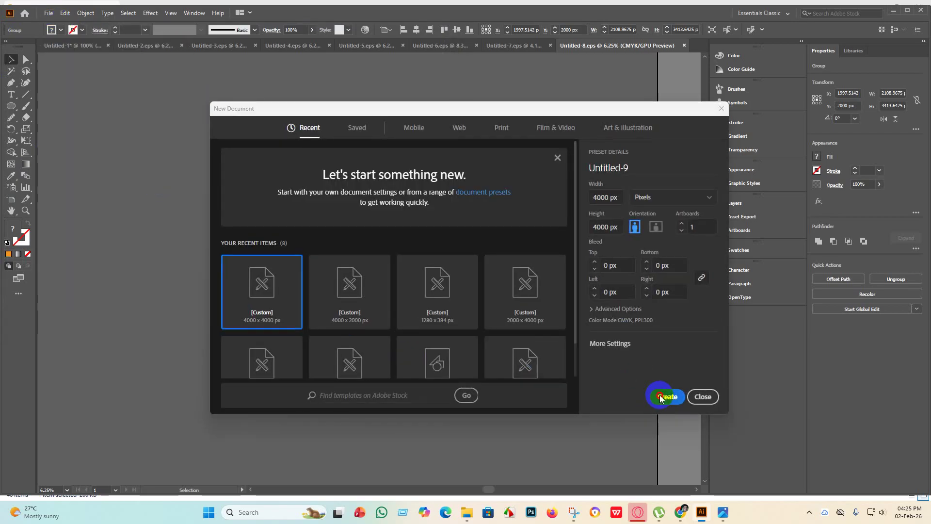
left_click(661, 397)
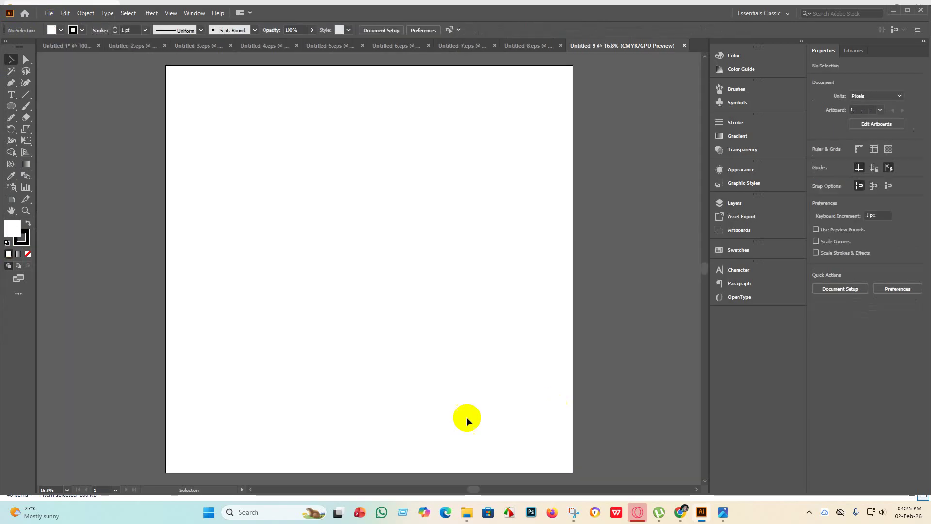
left_click(467, 512)
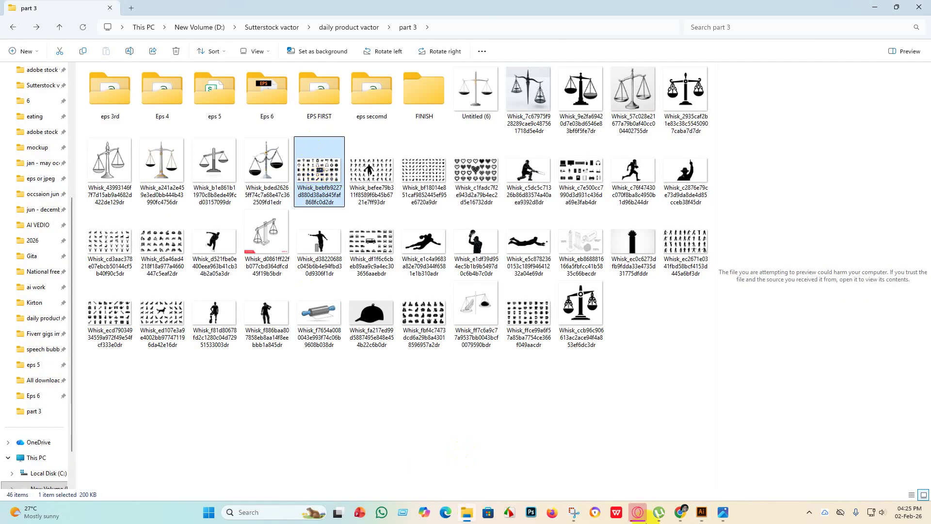
left_click(701, 512)
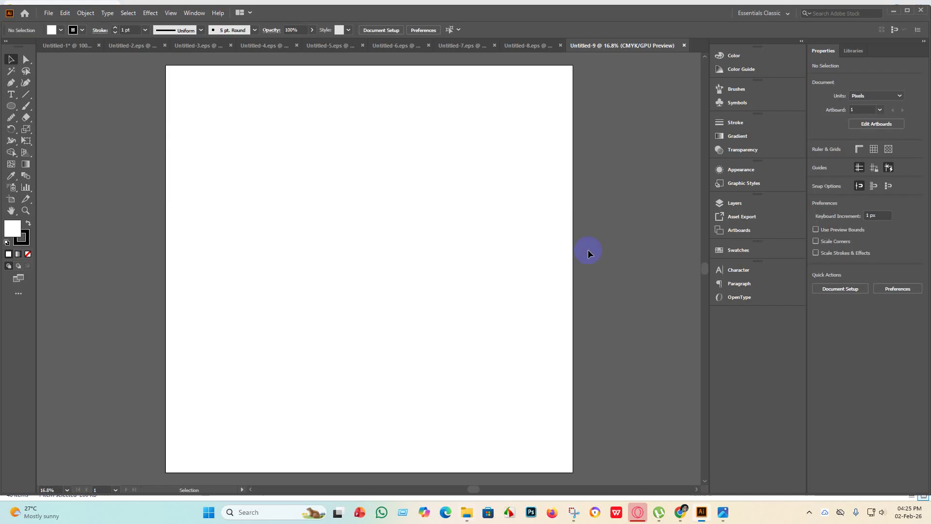
Delete the already used studio light icon from the Untitled-1 icon sheet
left_click(79, 47)
key("Delete")
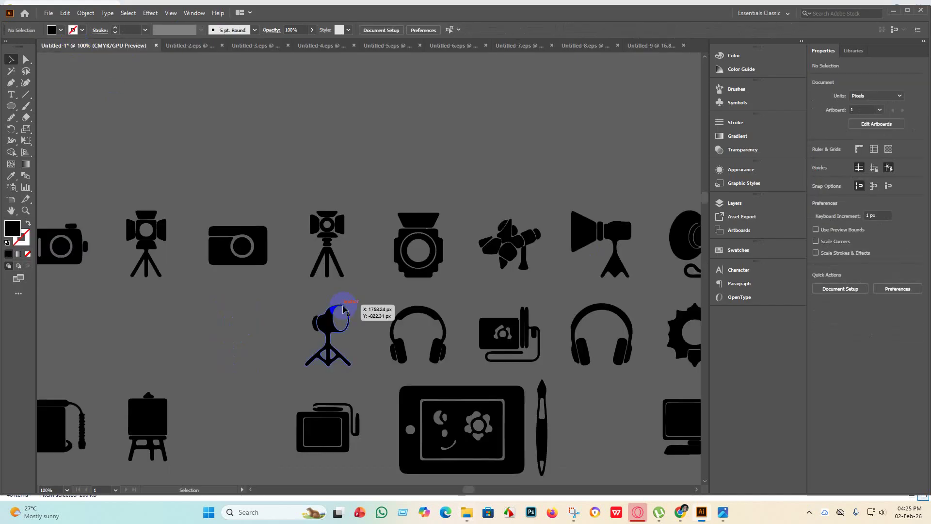
Look over the remaining icons on the sheet, including the bottom rows up close, to choose the next one
scroll(335, 328, "down", 2)
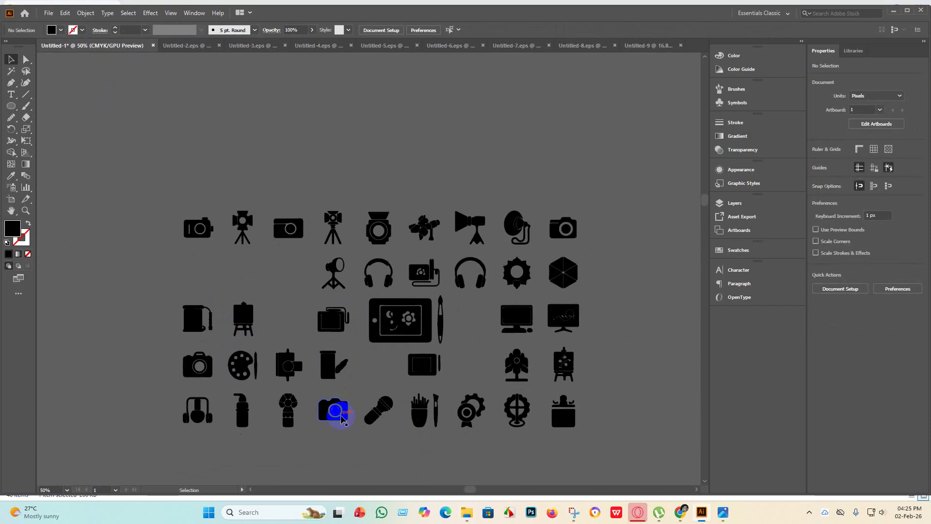
scroll(332, 424, "up", 5)
scroll(291, 359, "down", 5)
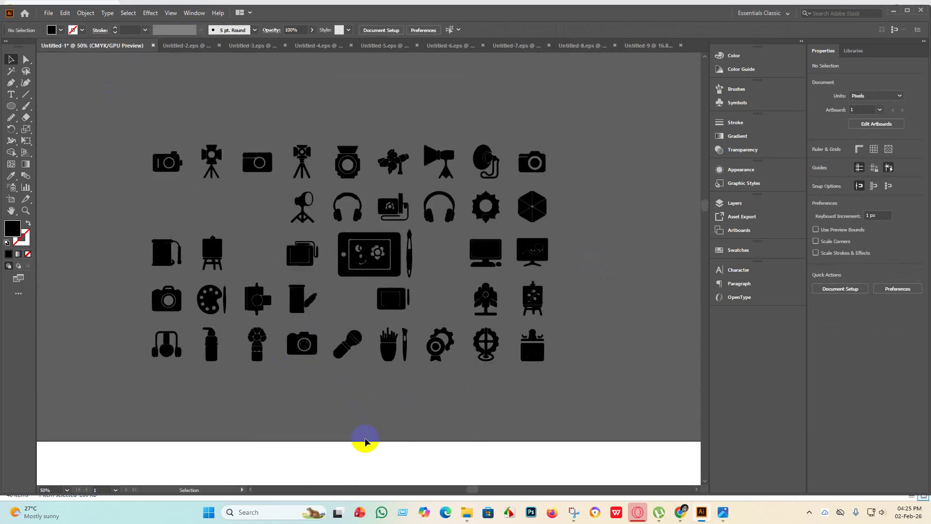
scroll(364, 363, "up", 3)
scroll(363, 363, "down", 3)
scroll(439, 401, "down", 2)
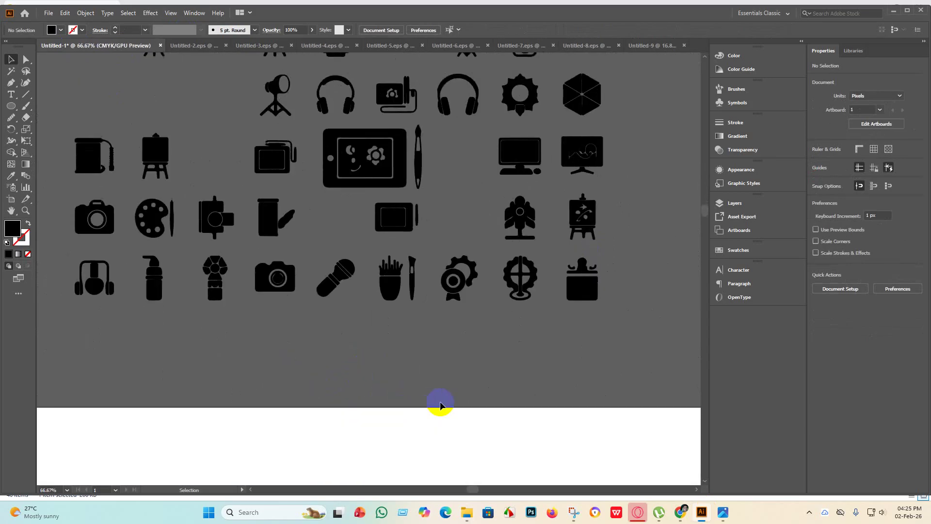
scroll(79, 278, "up", 4)
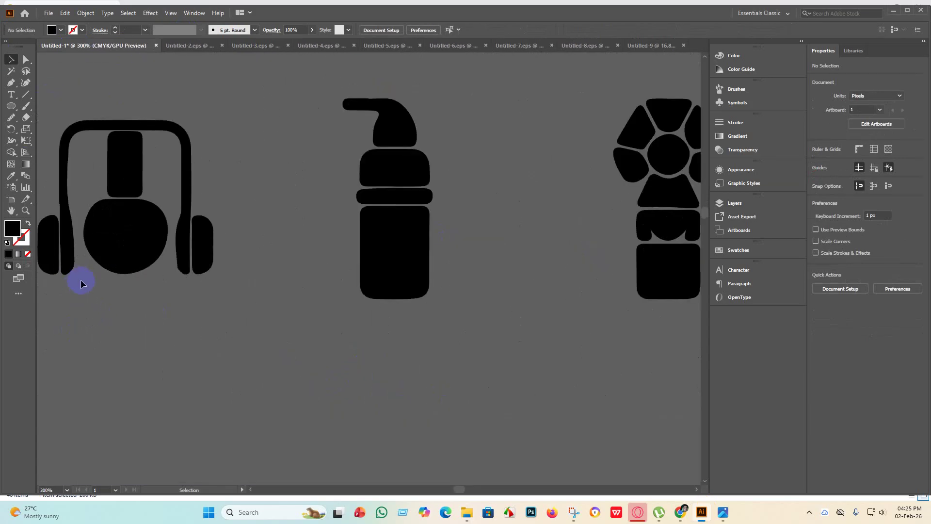
scroll(193, 304, "down", 2)
scroll(274, 298, "up", 2)
scroll(146, 214, "up", 5)
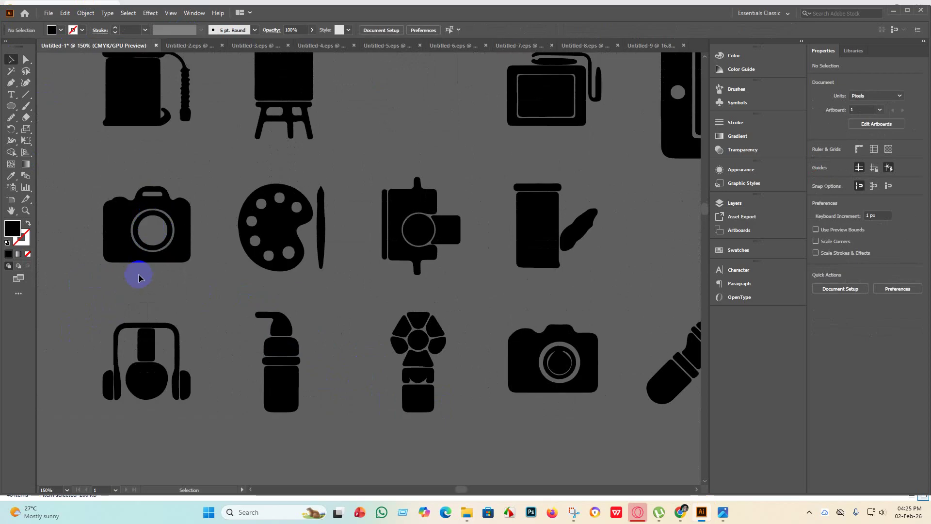
Select the camera icon beside the paint palette and copy it
left_click(125, 316)
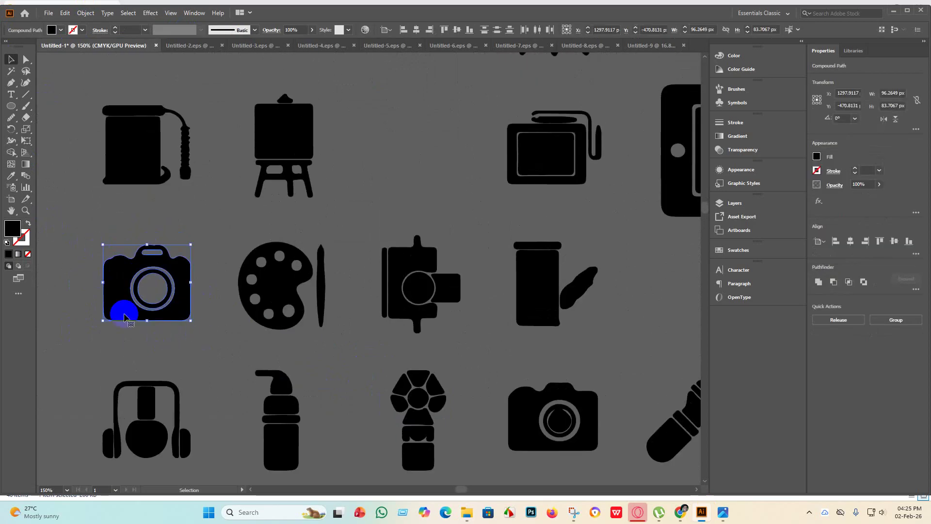
left_click(207, 348)
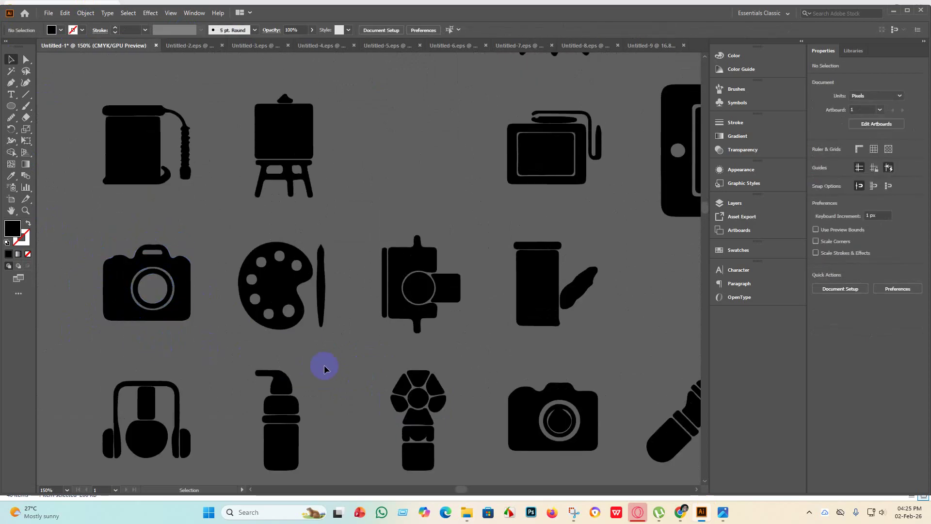
left_click_drag(102, 246, 88, 271)
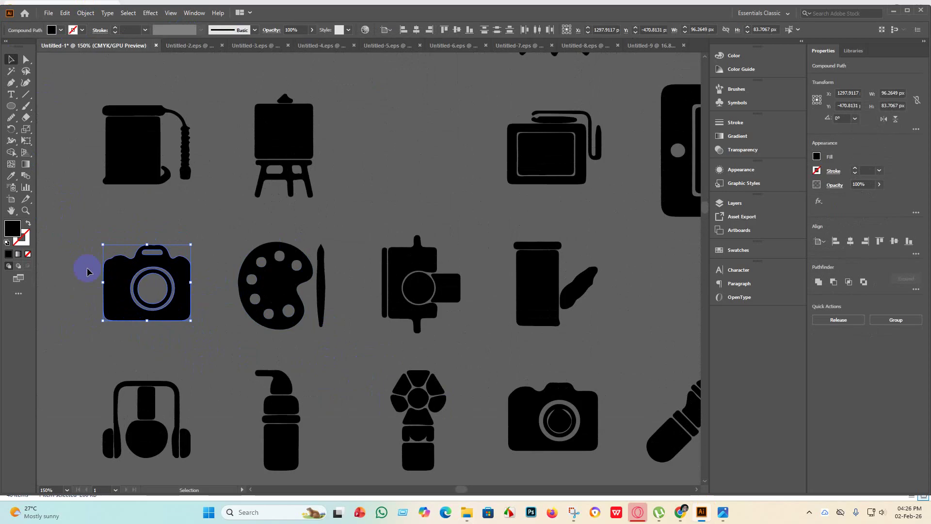
key("ctrl+c")
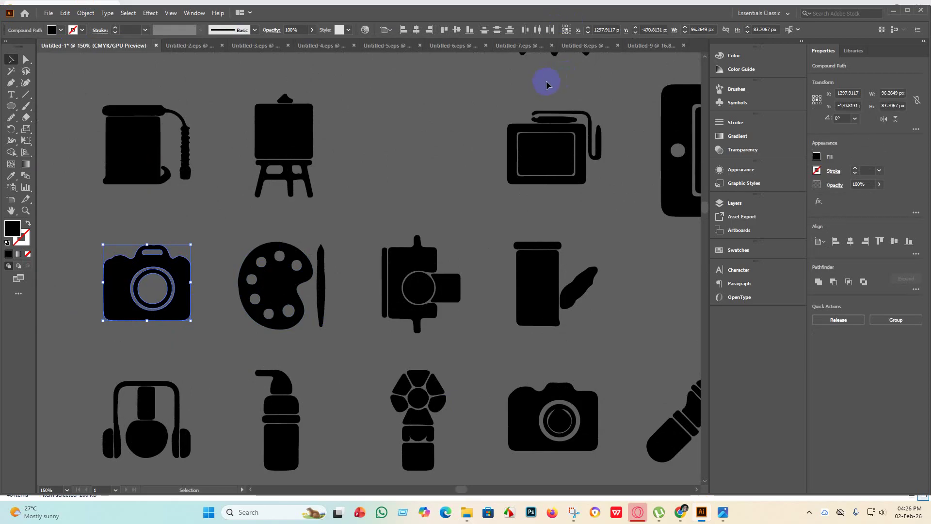
Examine the camera and studio light icons in the sheet's upper rows as further candidates
scroll(547, 81, "down", 4)
scroll(499, 114, "up", 3)
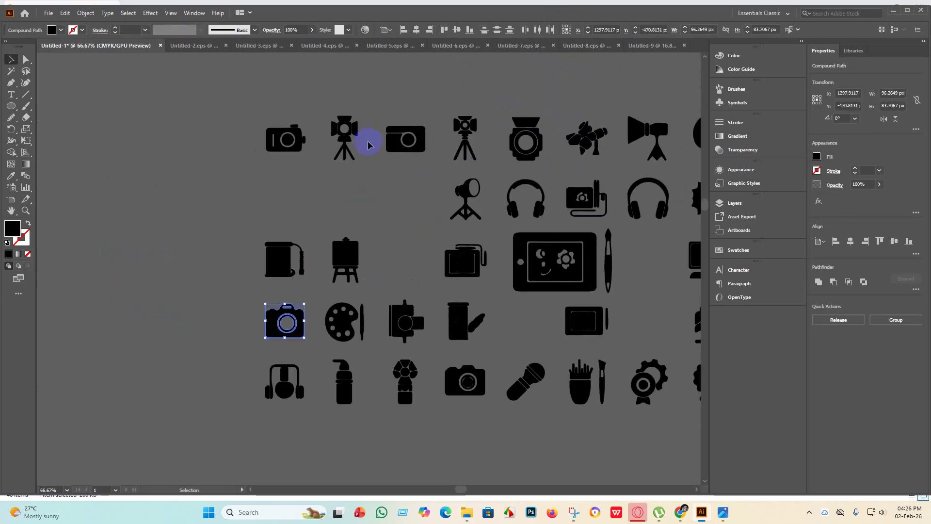
scroll(368, 145, "up", 3)
scroll(350, 162, "down", 3)
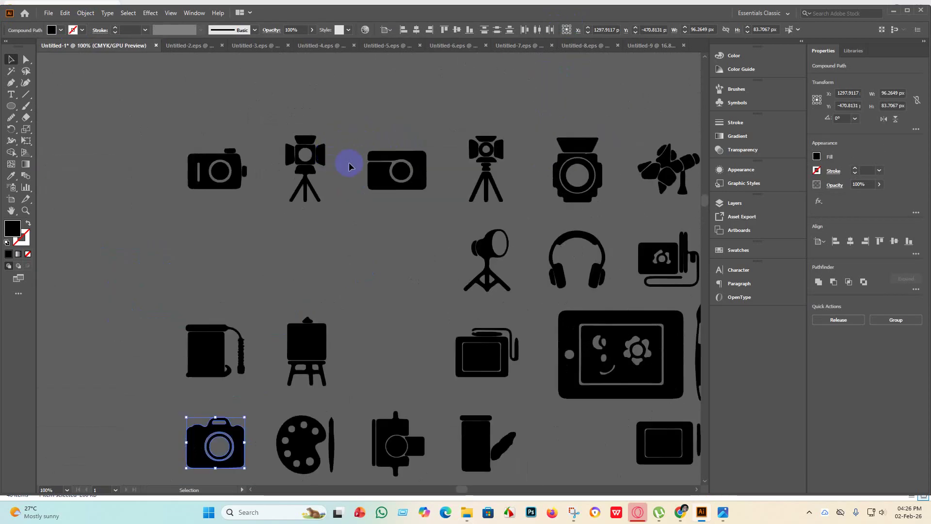
scroll(345, 159, "up", 3)
left_click(280, 151)
scroll(280, 154, "down", 4)
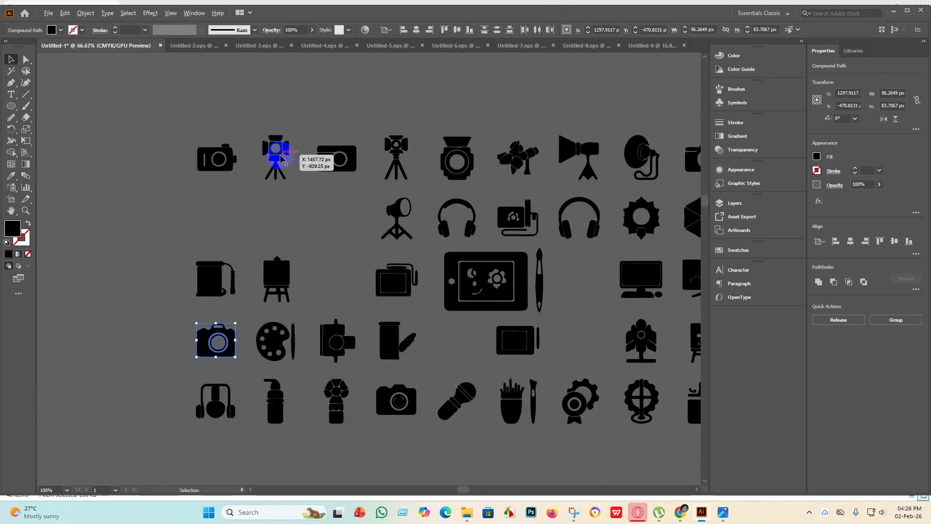
scroll(397, 251, "up", 2)
scroll(429, 221, "up", 2)
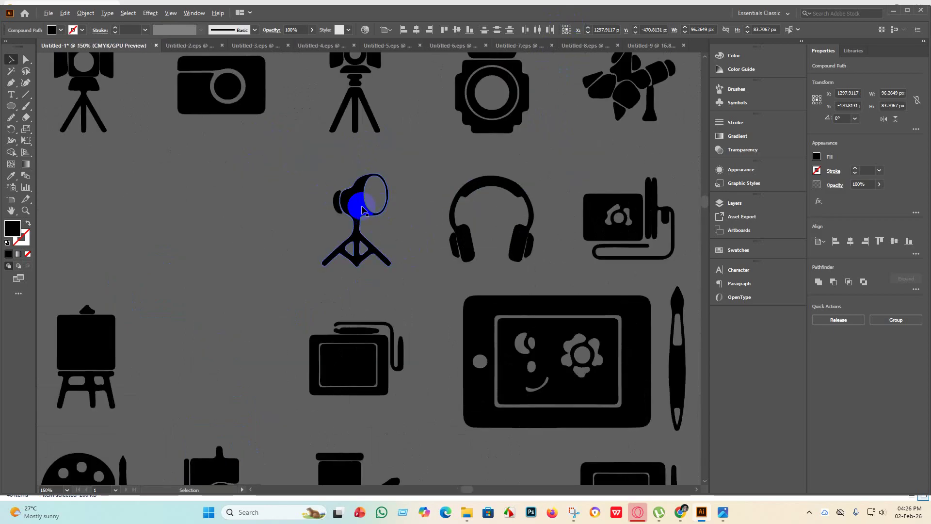
scroll(357, 202, "down", 2)
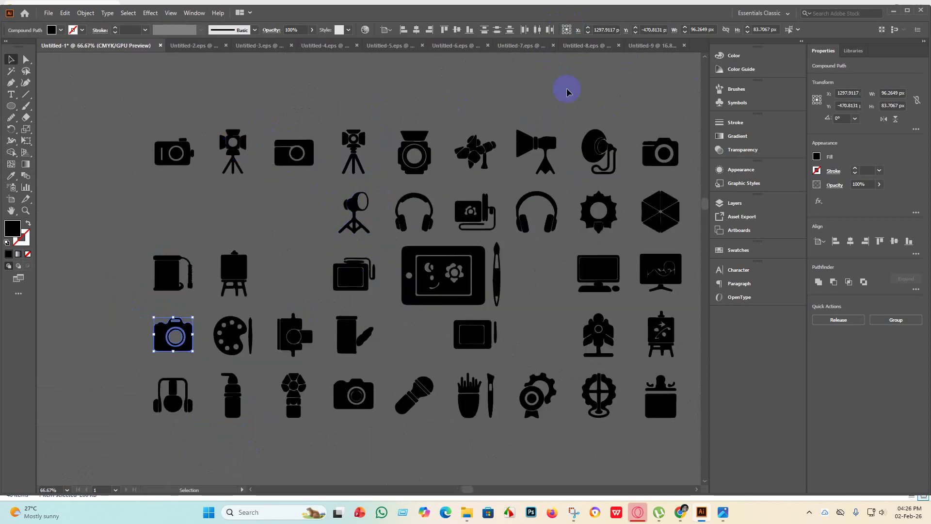
Paste the camera into the Untitled-9 document and enlarge it proportionally to about 3755 × 3265 px
left_click(669, 46)
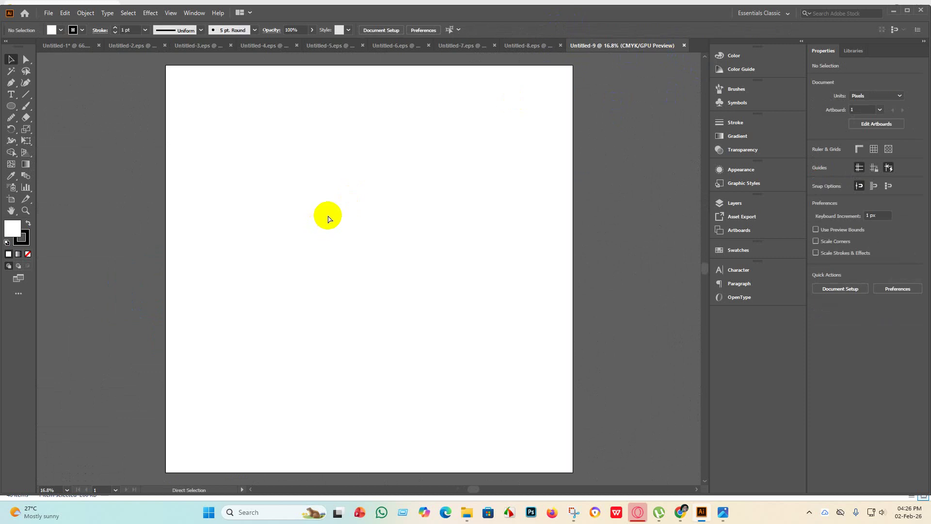
key("ctrl+v")
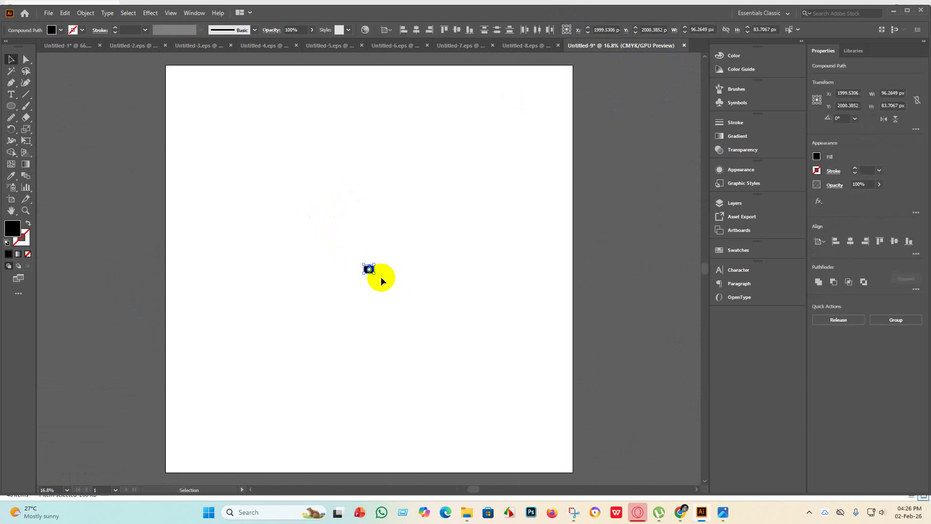
left_click_drag(372, 272, 658, 440)
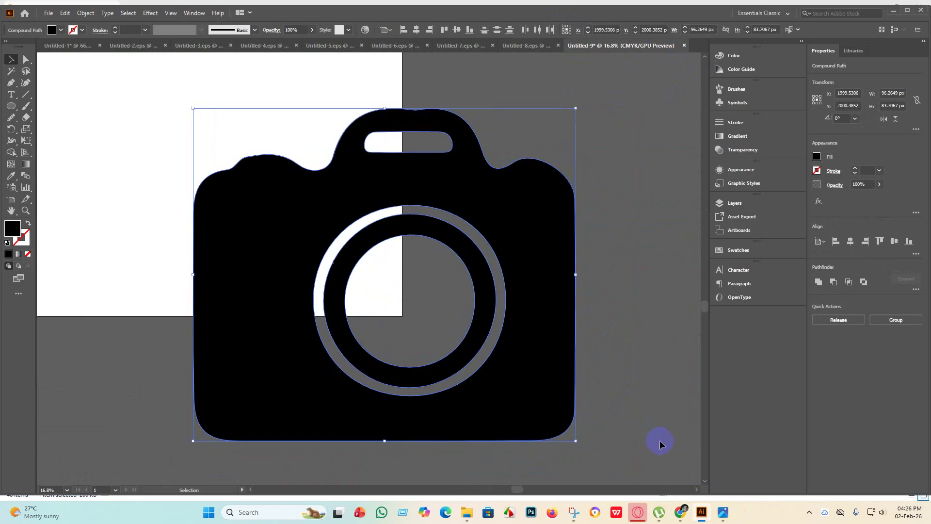
key("ctrl+minus")
key("ctrl+minus")
key("ctrl+minus")
key("ctrl+minus")
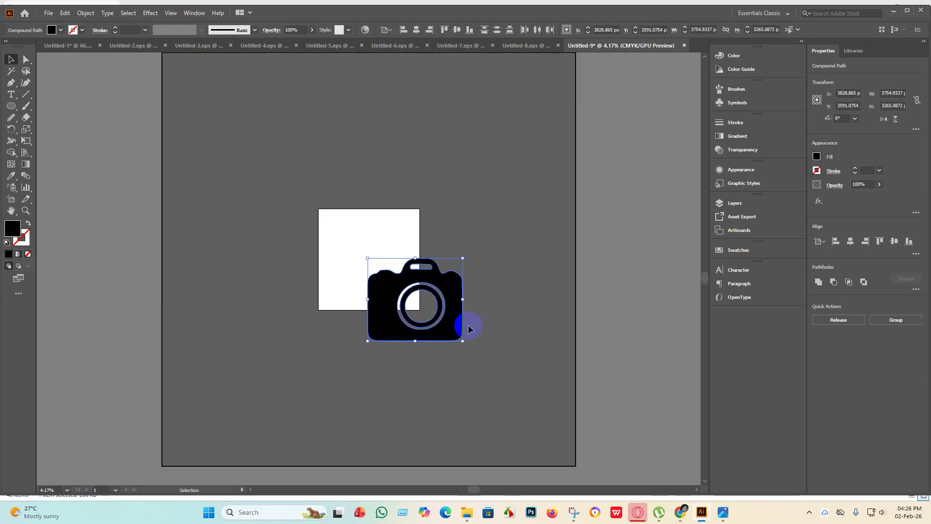
Move the camera onto the artboard, group its parts and centre it horizontally and vertically
left_click_drag(469, 329, 411, 283)
left_click(416, 30)
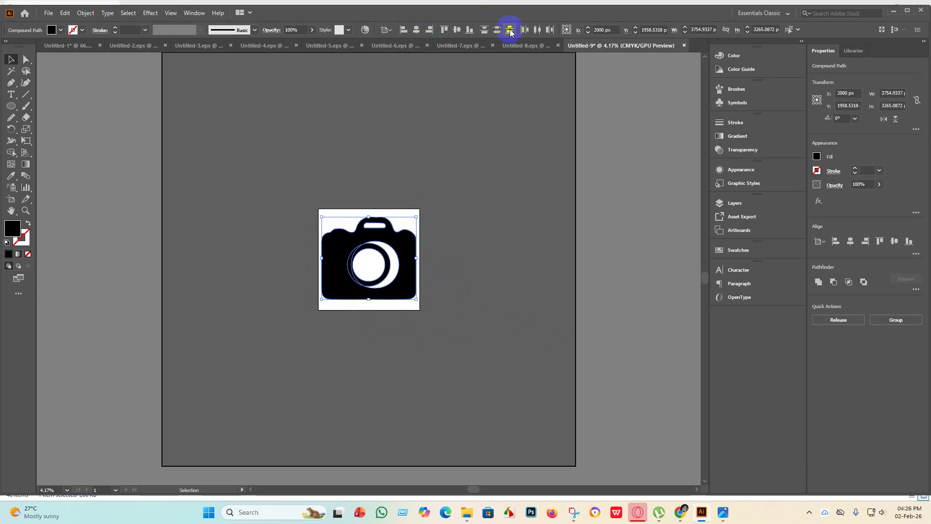
left_click(456, 29)
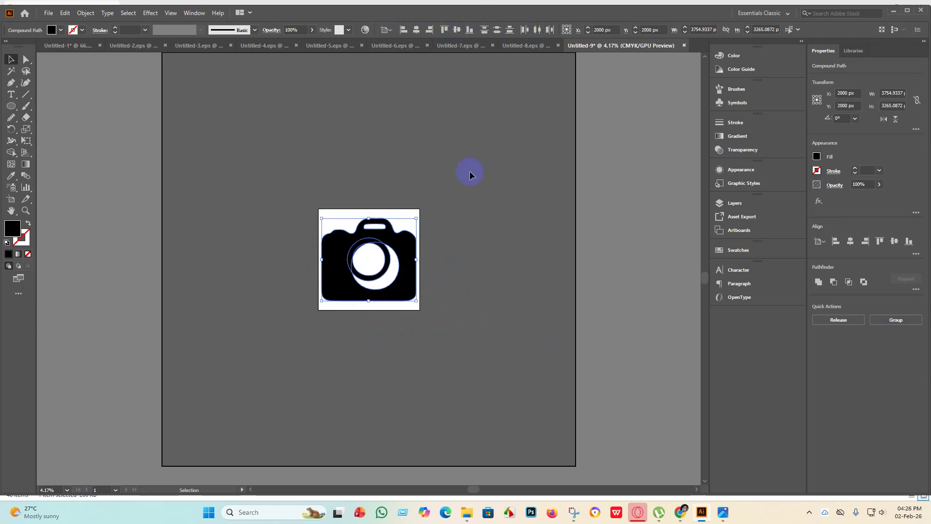
key("ctrl+z")
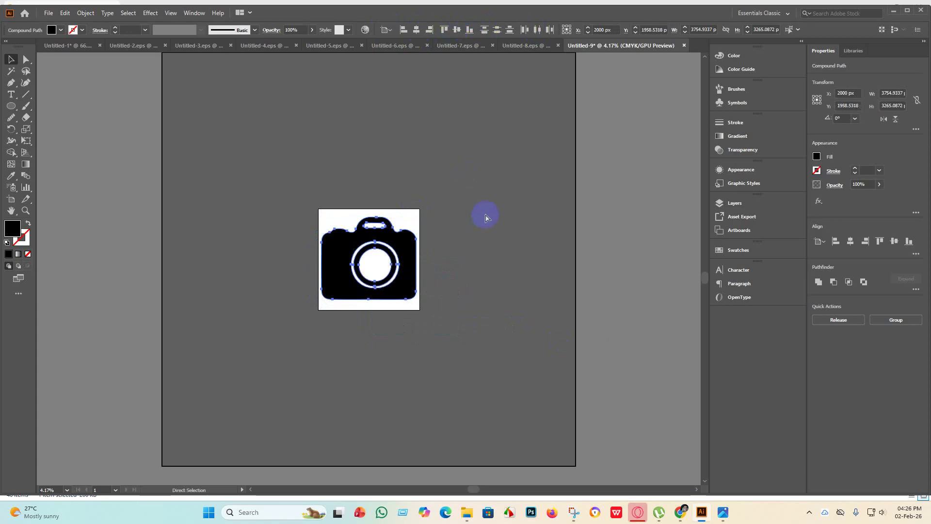
key("ctrl+g")
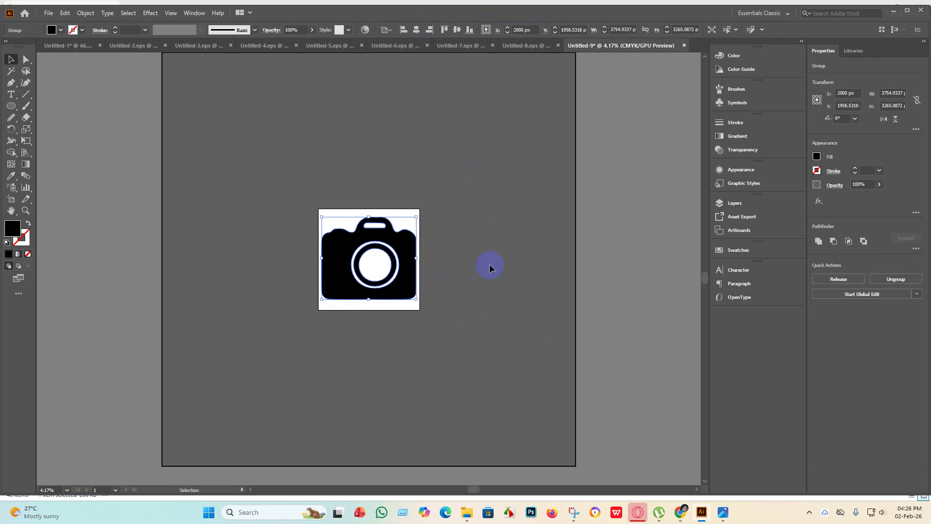
left_click(456, 30)
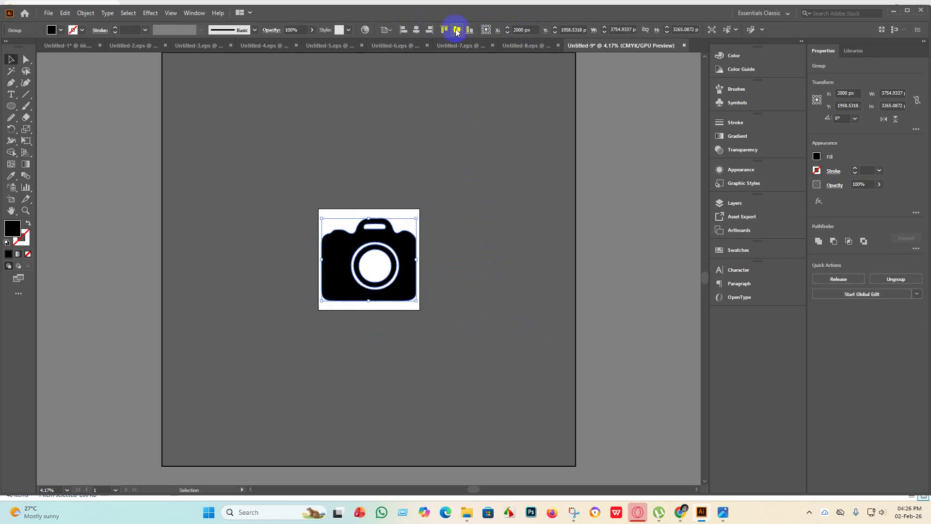
Fill the camera's open lens circle and surrounding ring as separate black shapes with the Shape Builder tool
key("ctrl+equal")
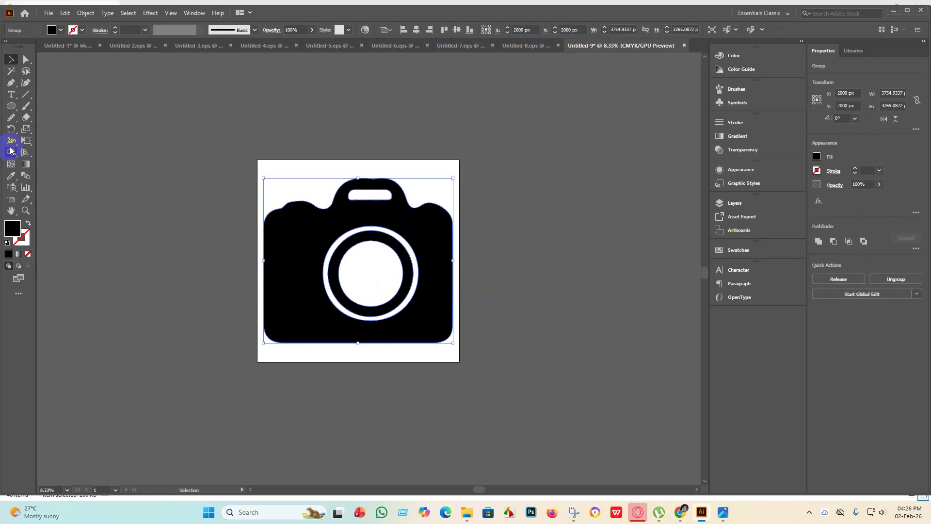
right_click(284, 227)
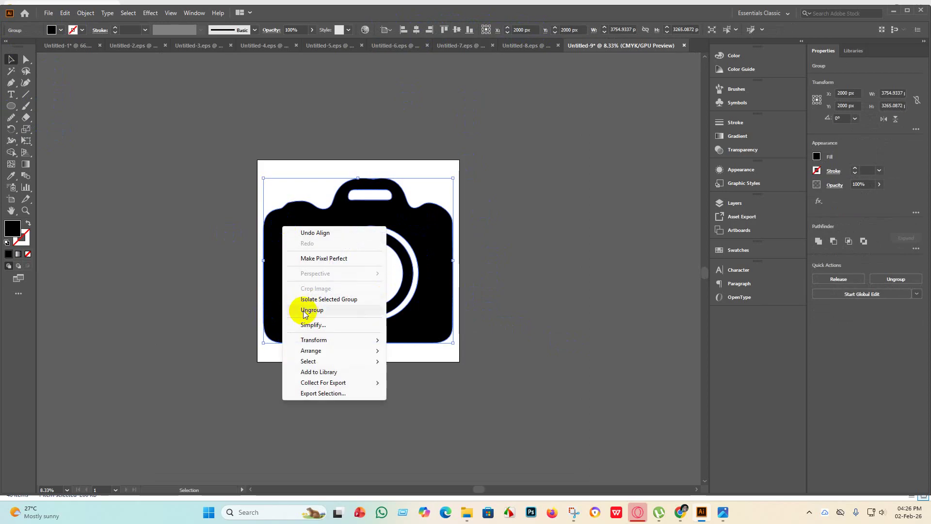
left_click(19, 153)
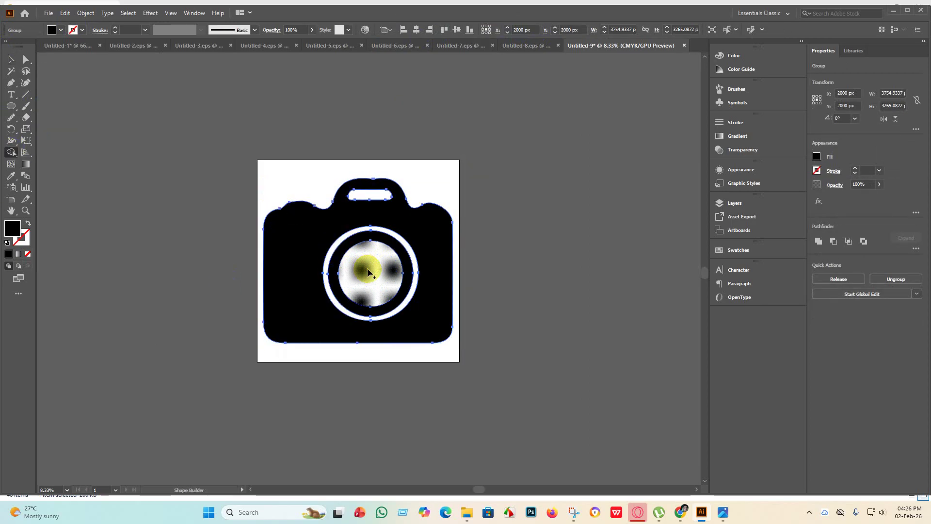
left_click_drag(368, 273, 324, 243)
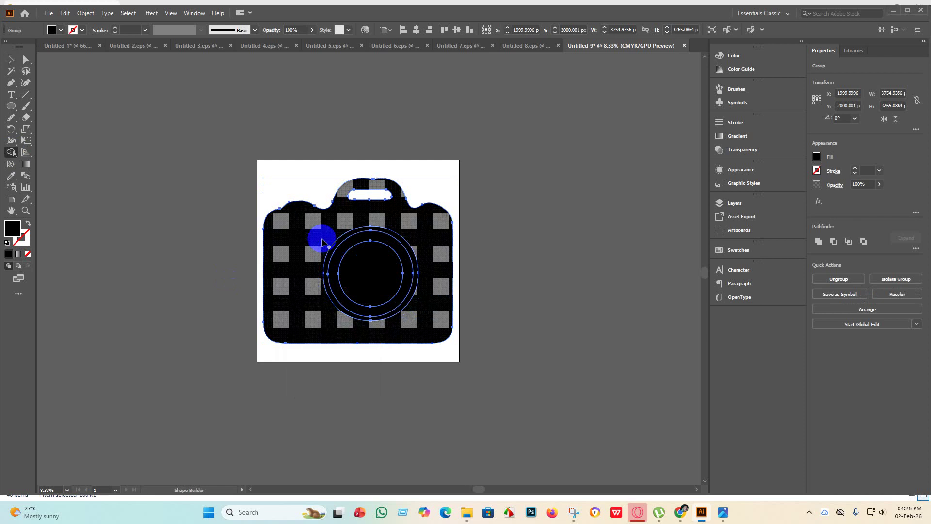
Ungroup the camera so its lens circle, rings and body can be selected separately
left_click(11, 60)
left_click(125, 202)
right_click(390, 228)
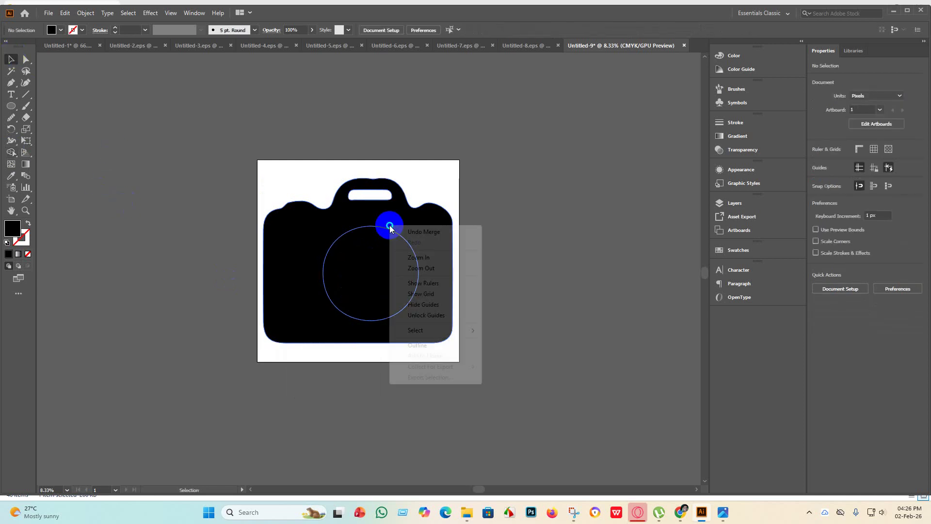
left_click(654, 292)
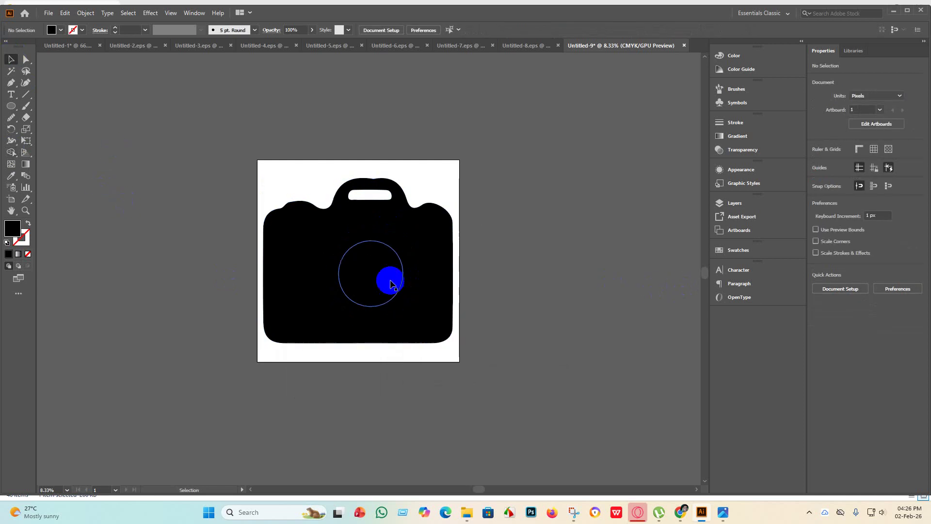
left_click(390, 283)
right_click(374, 281)
left_click(416, 365)
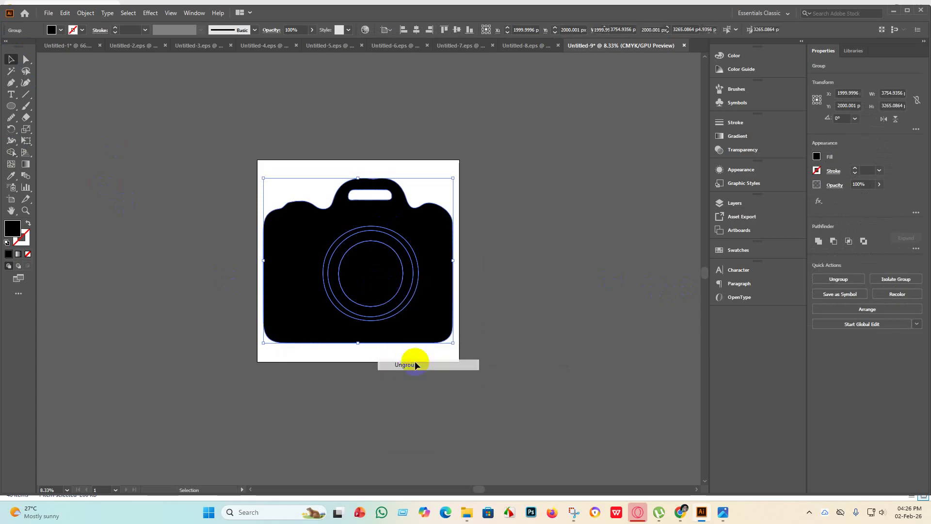
Fill the inner lens circle with the medium grey-brown swatch
left_click(365, 266)
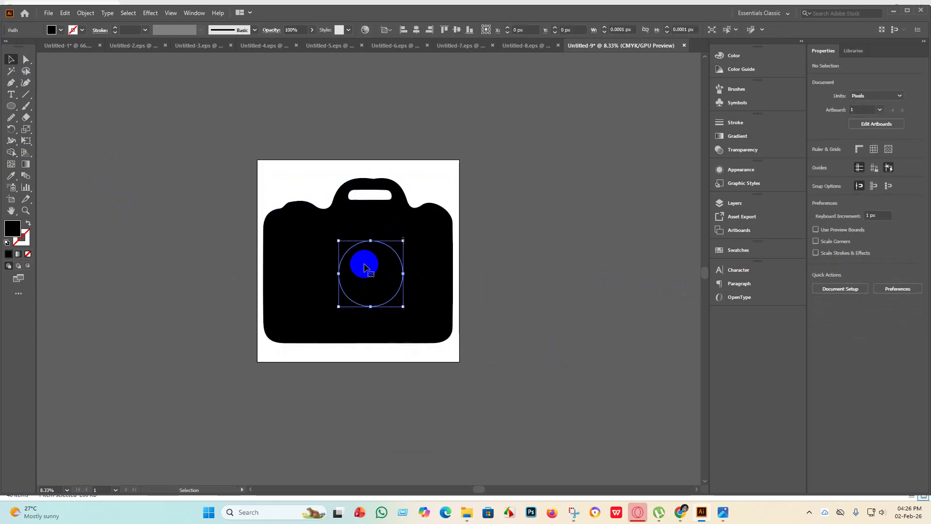
left_click(60, 30)
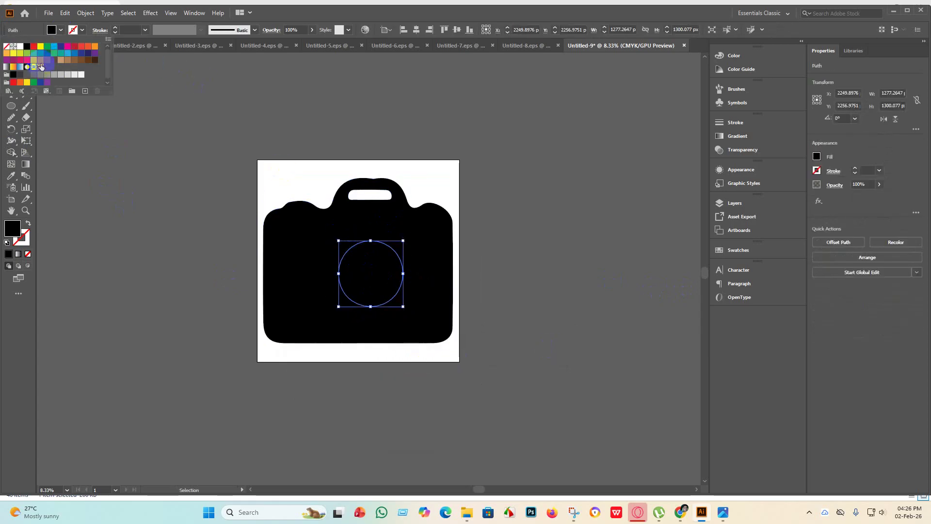
left_click(41, 60)
left_click(48, 61)
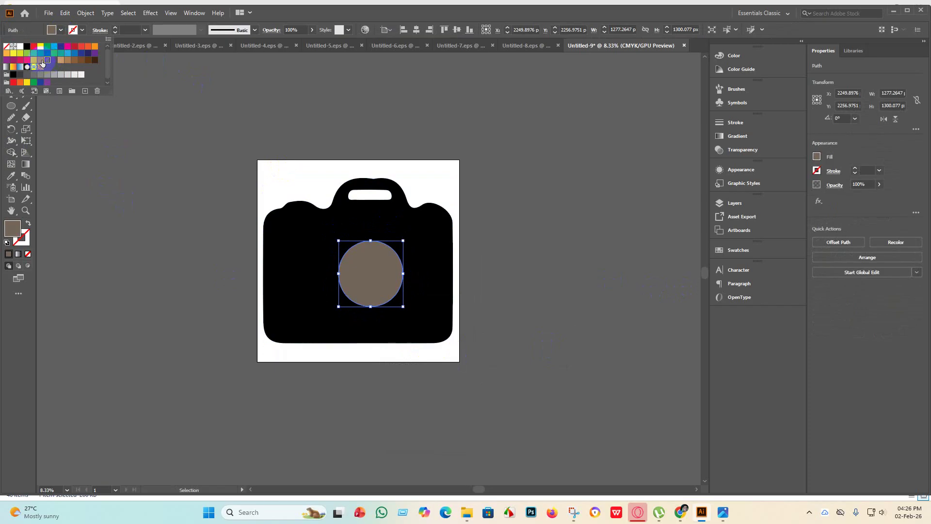
left_click(41, 61)
left_click(142, 205)
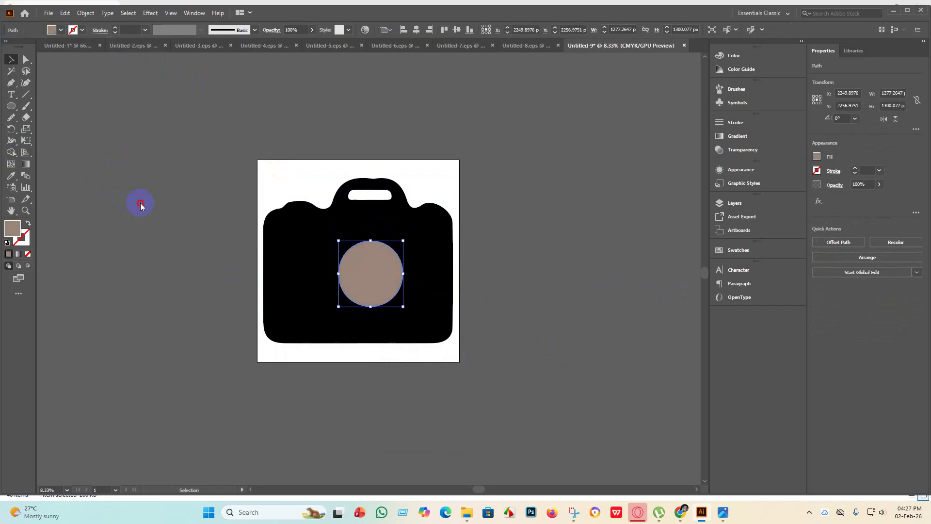
Try purple, beige and other swatches on the ring directly around the lens circle, ending on light green
left_click(333, 261)
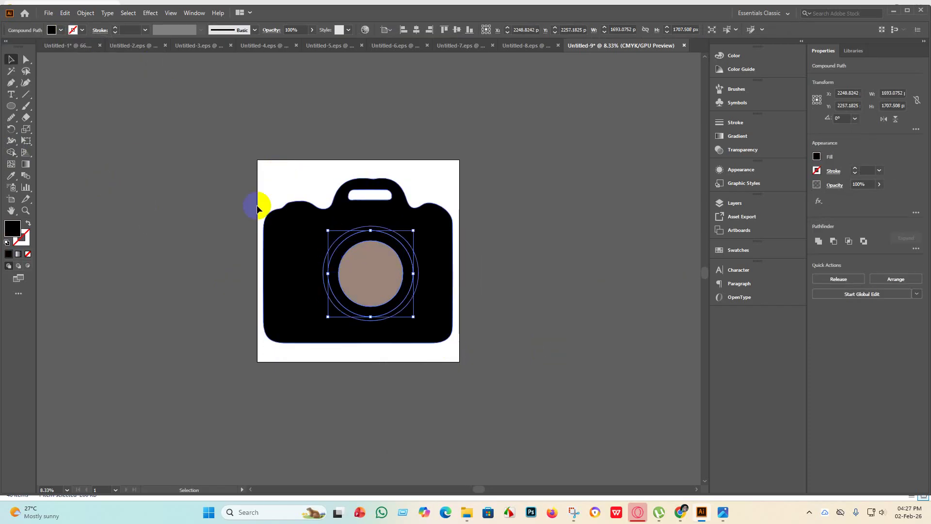
left_click(61, 31)
left_click(88, 57)
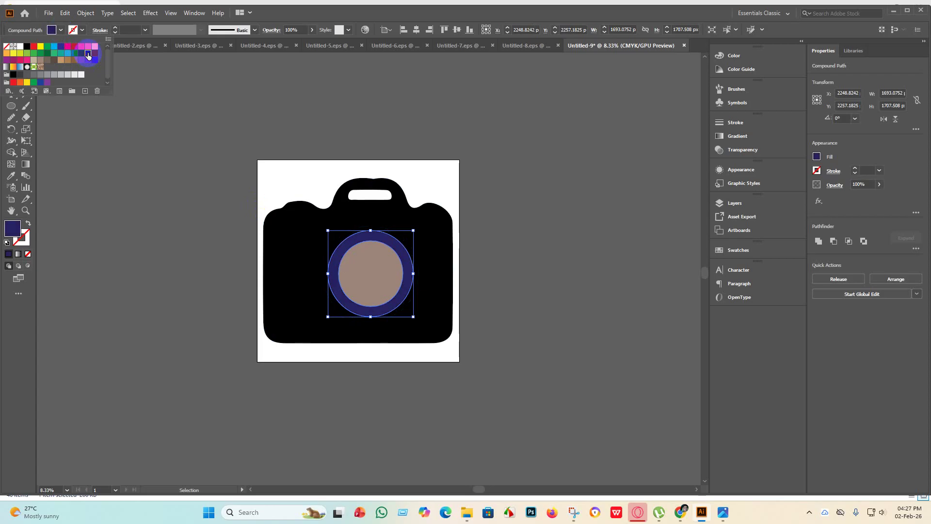
left_click(95, 53)
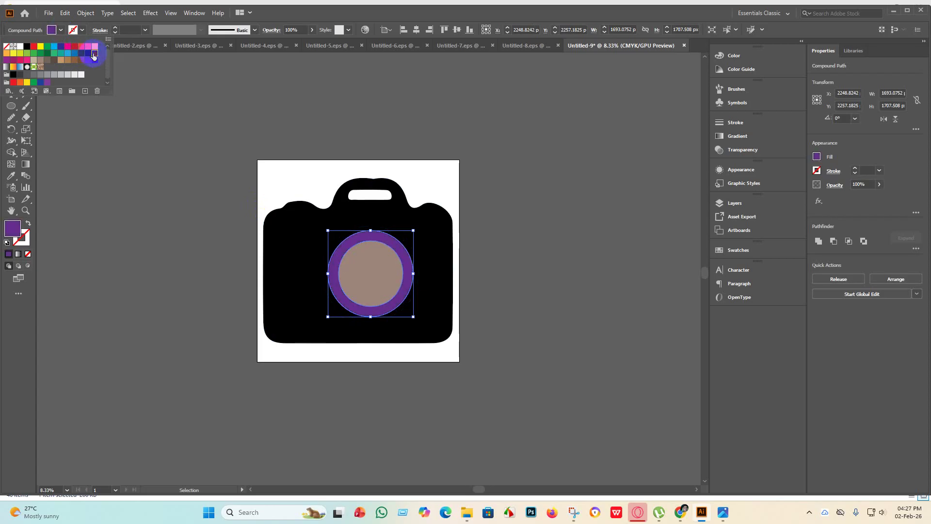
left_click(95, 60)
left_click(95, 54)
left_click(39, 60)
left_click(33, 60)
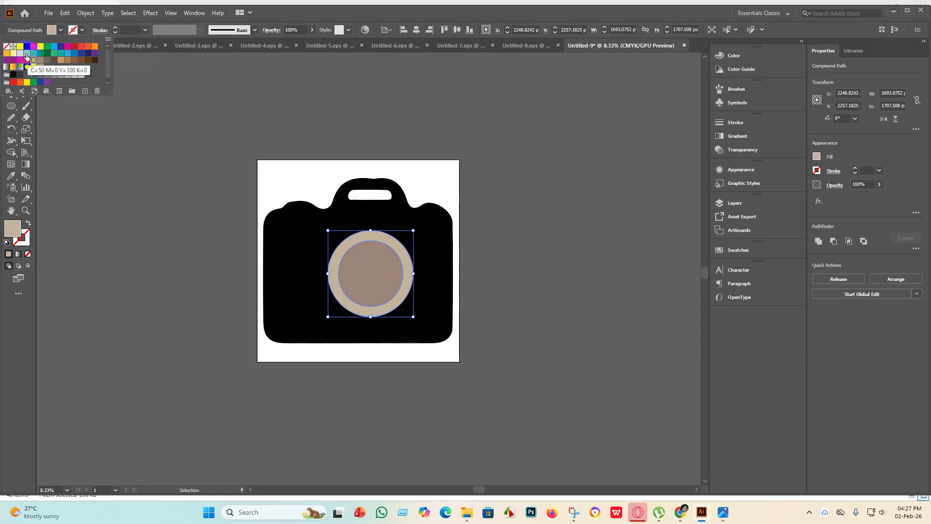
left_click(34, 53)
left_click(20, 53)
left_click(33, 53)
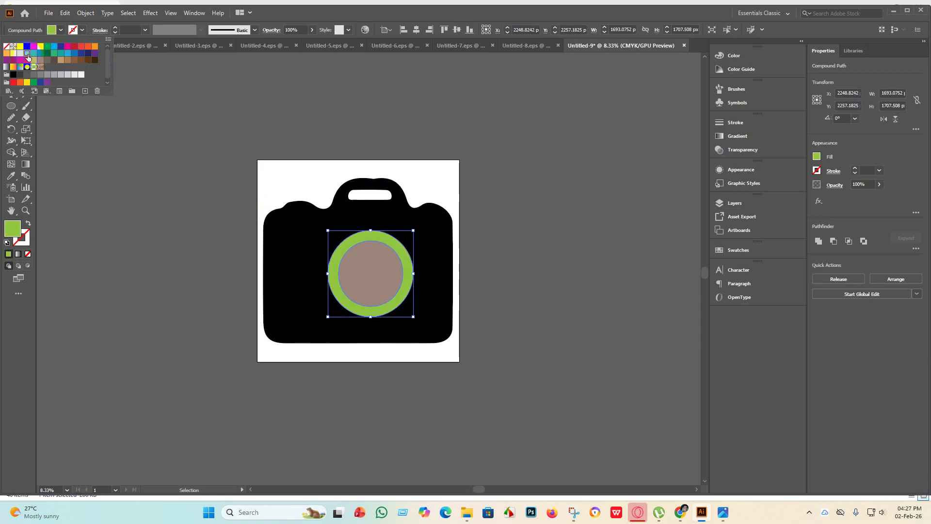
Try red, orange and green fills on the thin outer lens ring and settle on dark blue
left_click(323, 241)
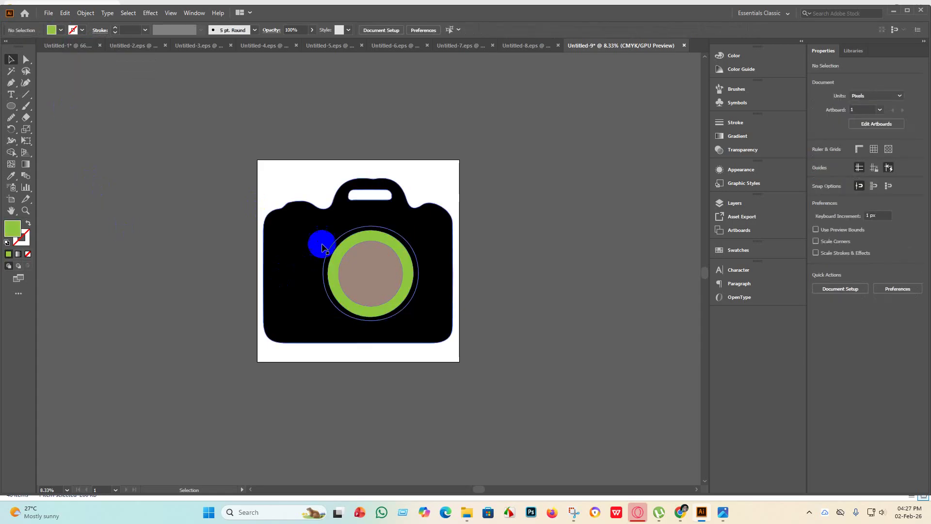
left_click(60, 31)
left_click(74, 47)
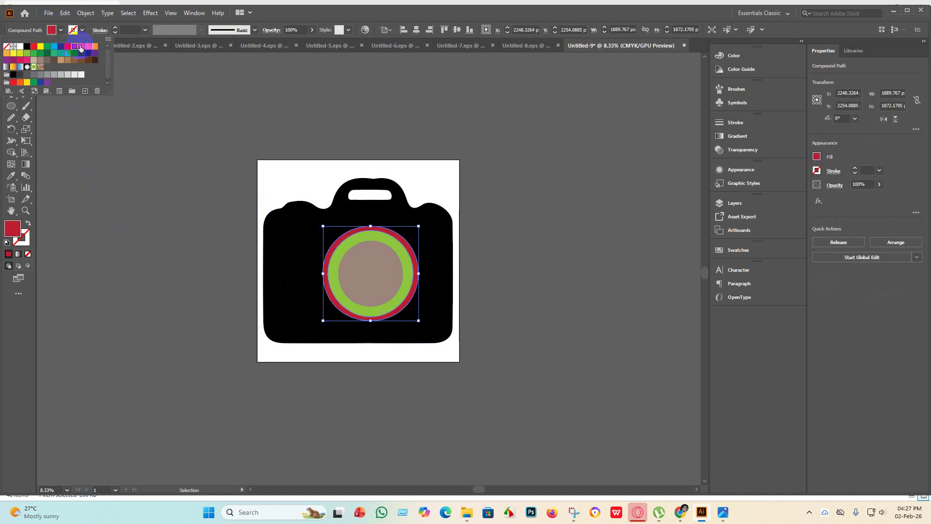
left_click(81, 47)
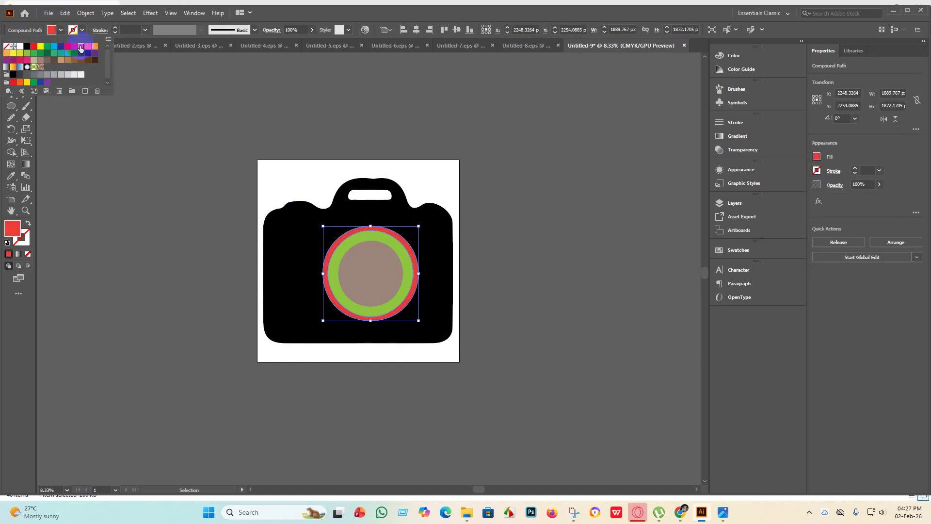
left_click(88, 47)
left_click(95, 47)
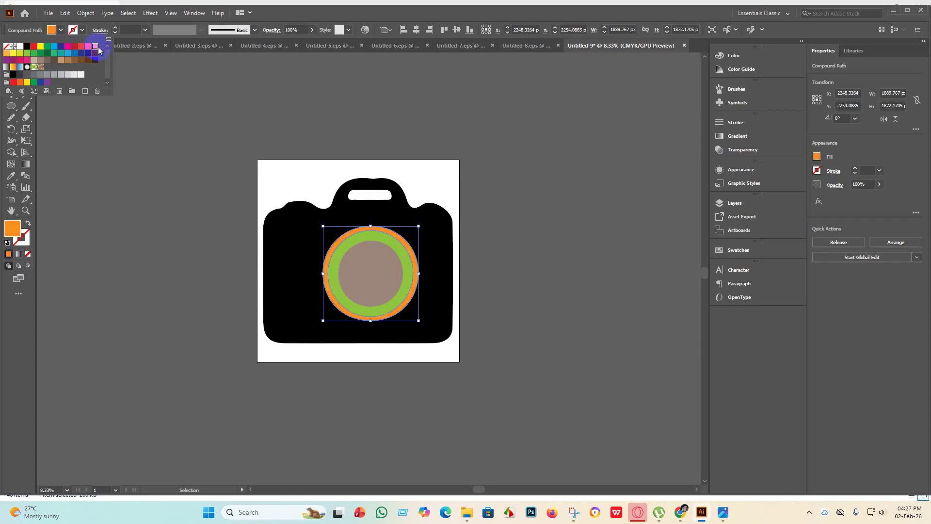
left_click(82, 48)
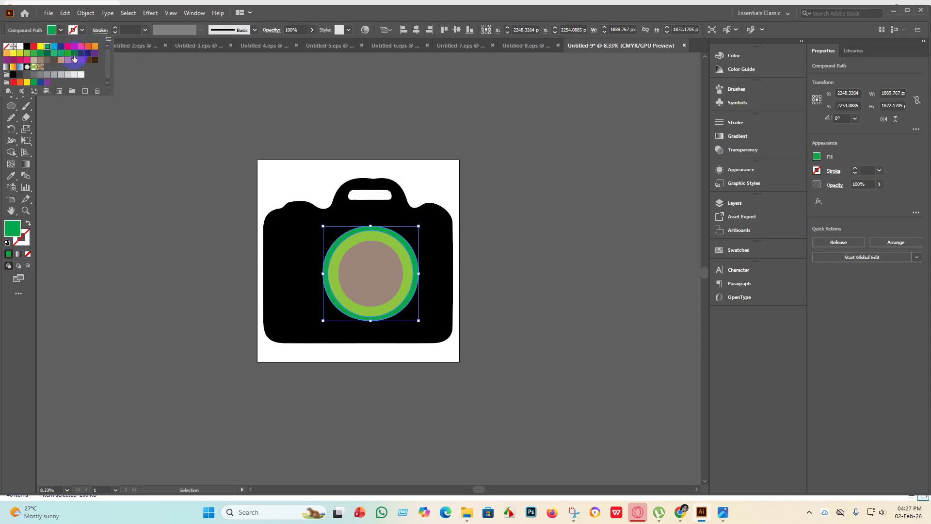
left_click(81, 54)
left_click(179, 223)
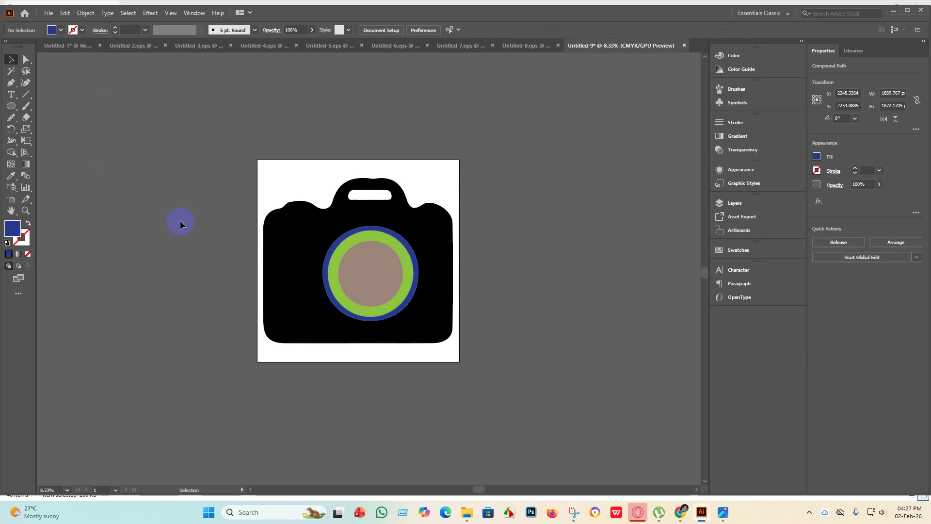
Recolour the ring between the lens circle and the blue outer ring, trying purple and lighter browns before choosing dark brown
left_click(346, 244)
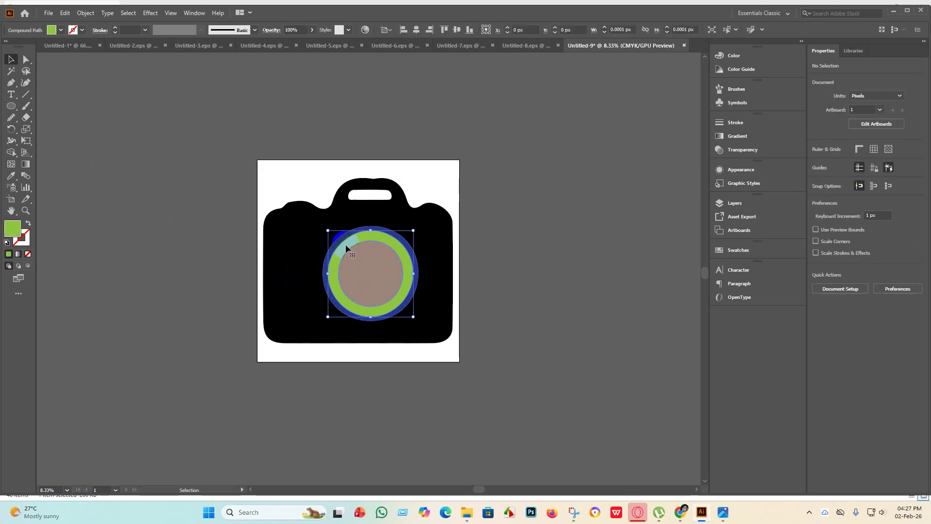
left_click(61, 30)
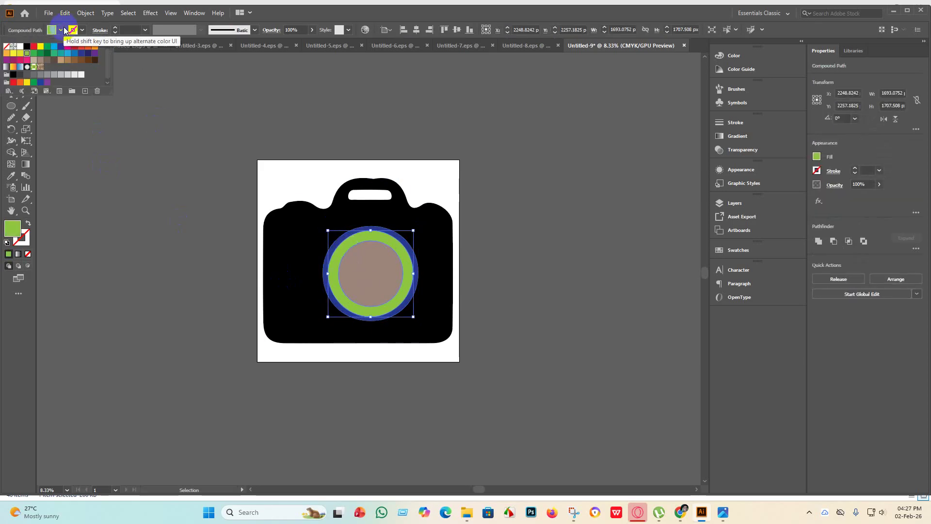
left_click(94, 53)
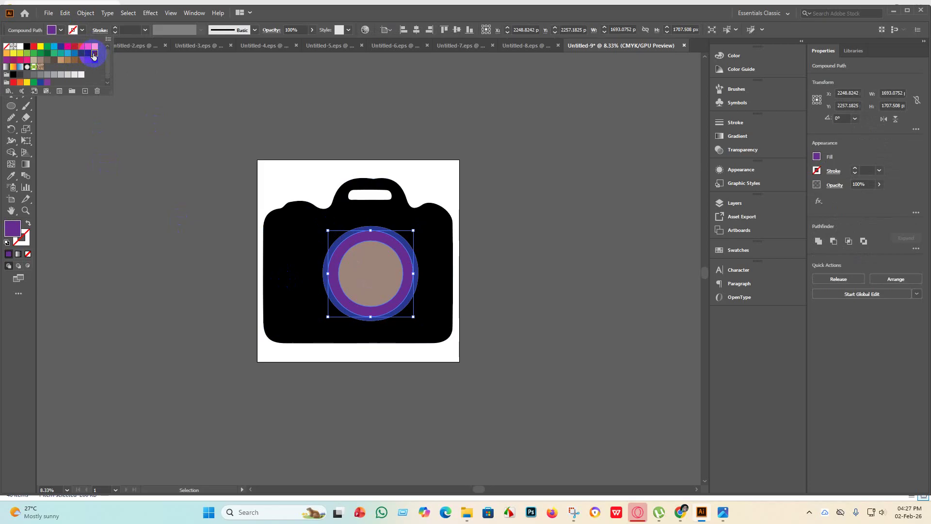
left_click(80, 61)
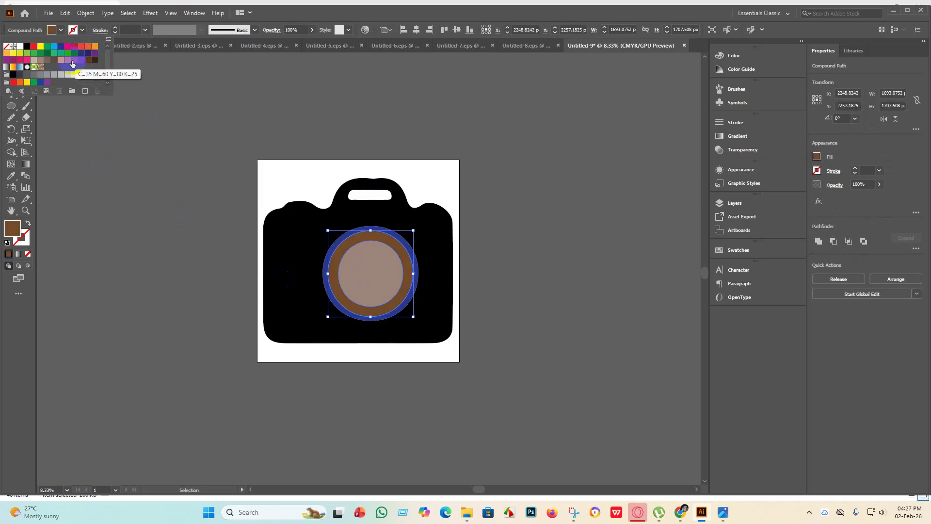
left_click(74, 60)
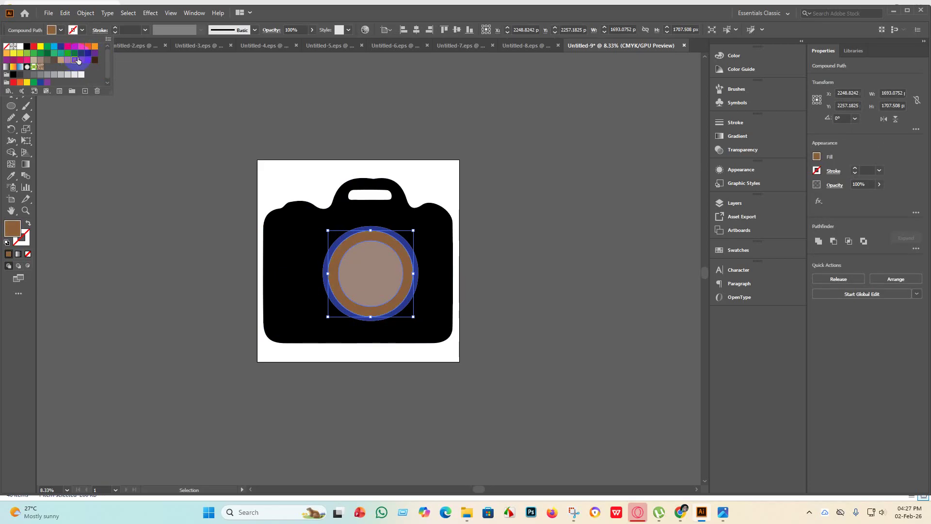
left_click(81, 59)
left_click(88, 61)
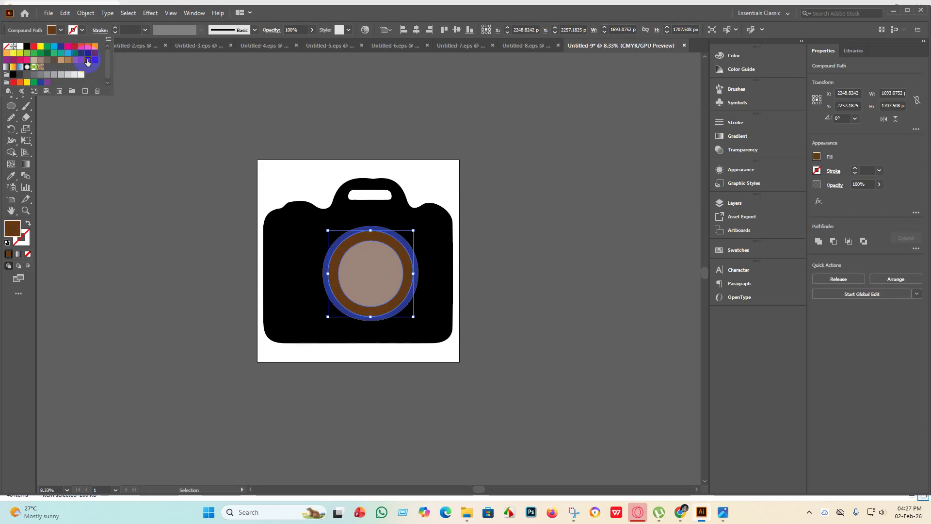
left_click(370, 374)
key("ctrl+minus")
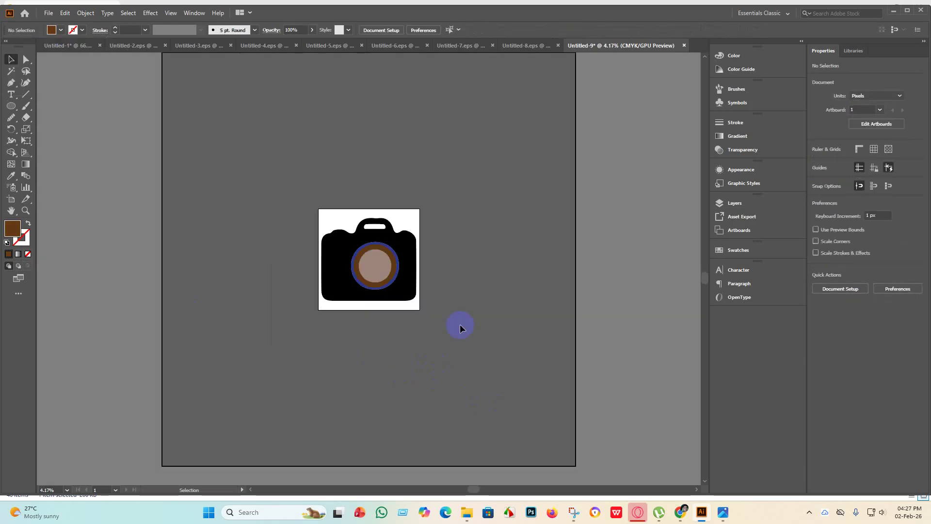
key("ctrl+plus")
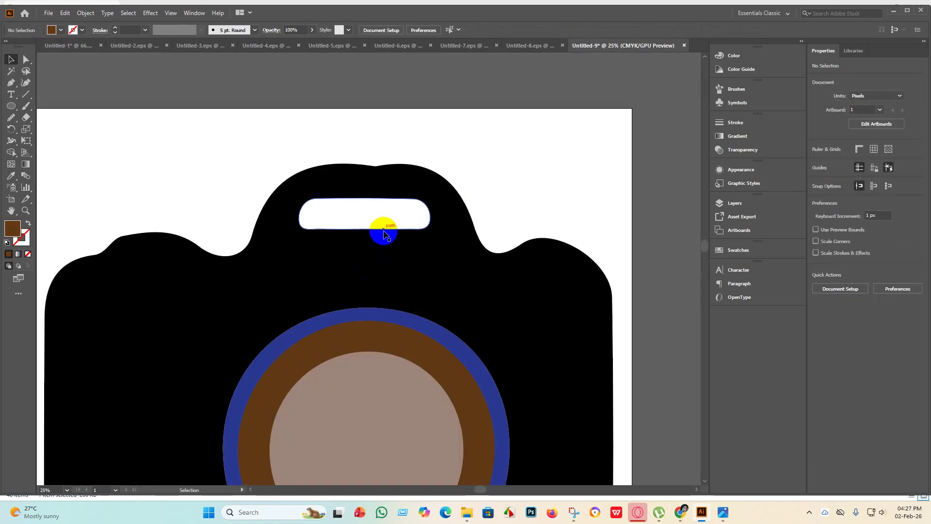
Change the thin outer lens ring's fill to green
scroll(401, 163, "down", 2)
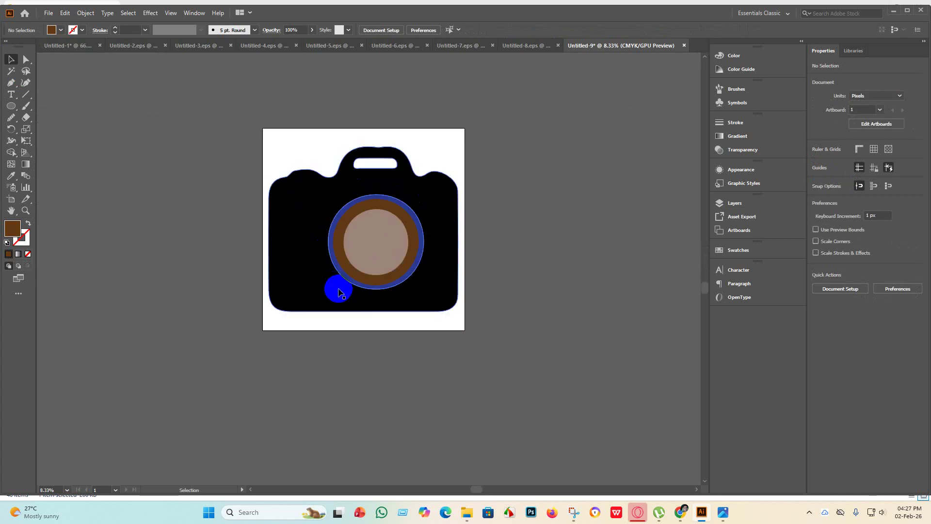
left_click(367, 290)
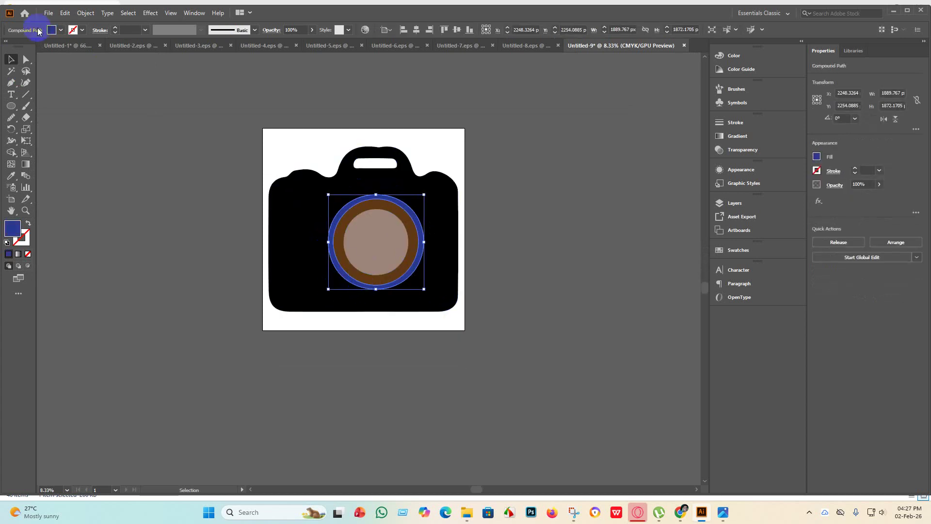
left_click(61, 31)
left_click(34, 54)
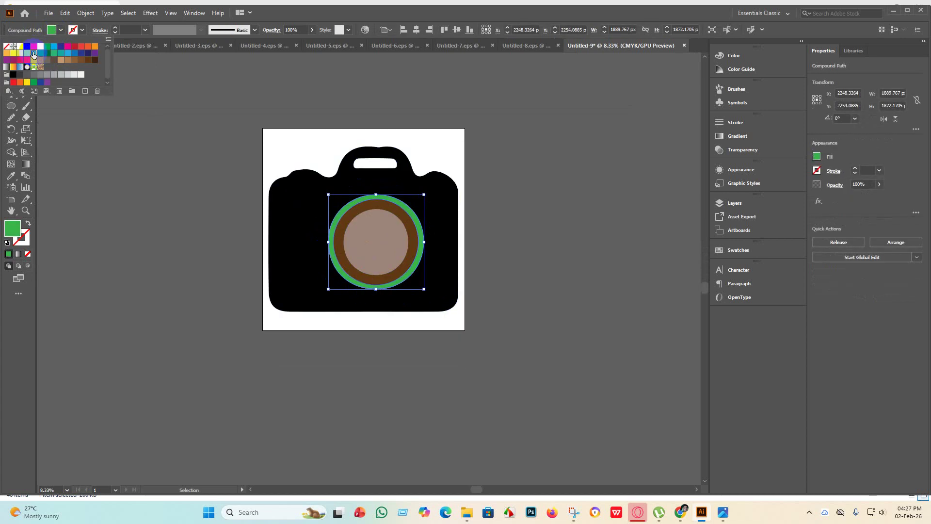
left_click(87, 147)
left_click(106, 182)
key("ctrl+minus")
key("ctrl+minus")
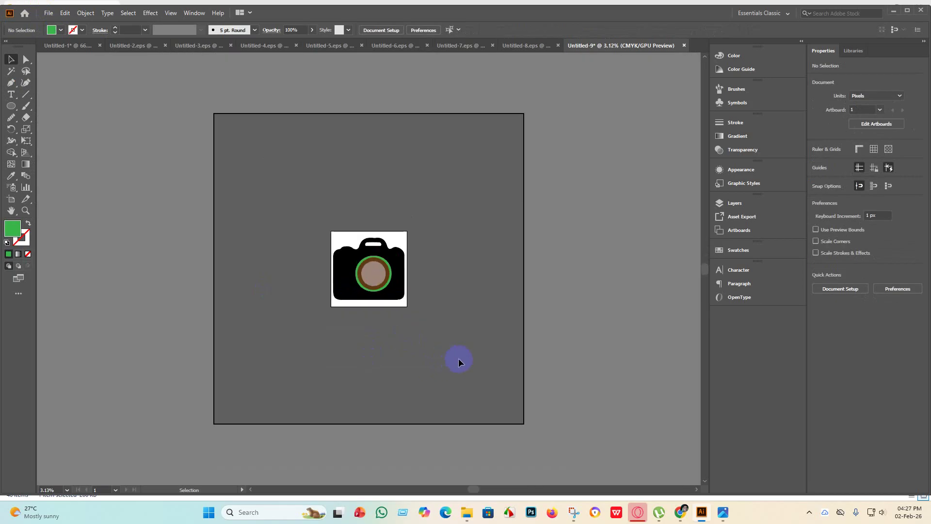
left_click_drag(456, 360, 112, 125)
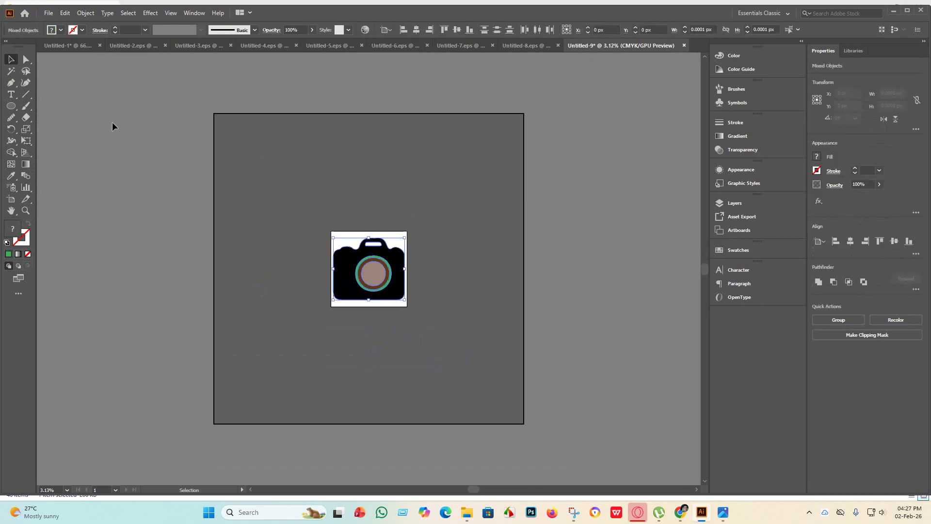
left_click(146, 136)
Save the camera artwork in the Eps 6 folder as Untitled-9 in Illustrator EPS format, using the Illustrator 10 EPS version
left_click(49, 14)
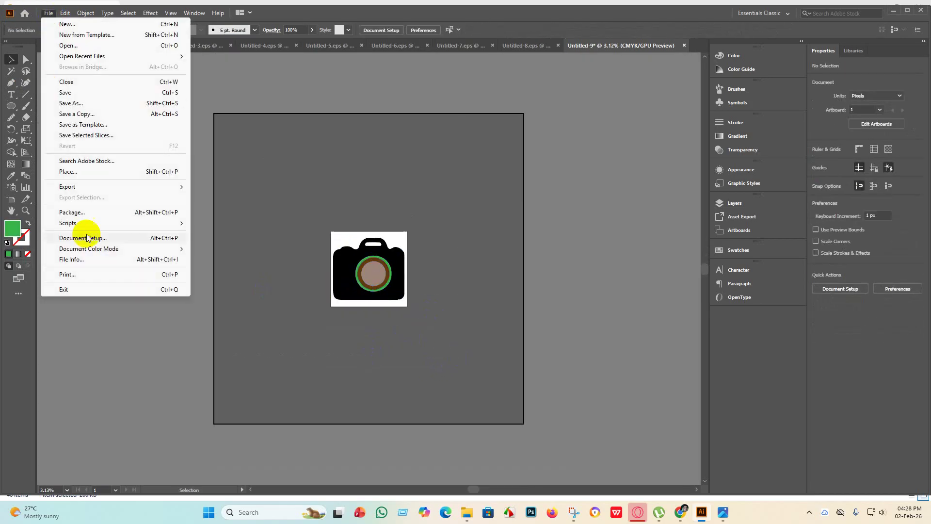
left_click(71, 94)
left_click(152, 221)
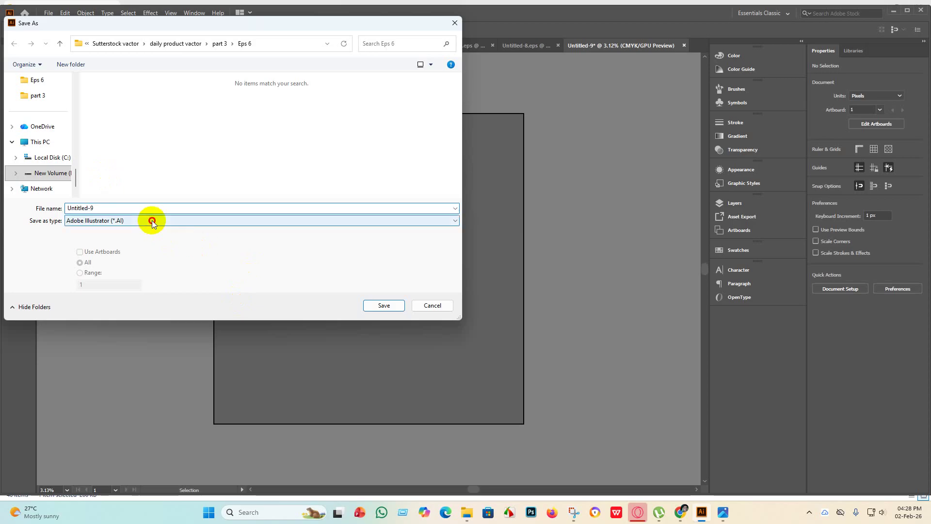
left_click(124, 236)
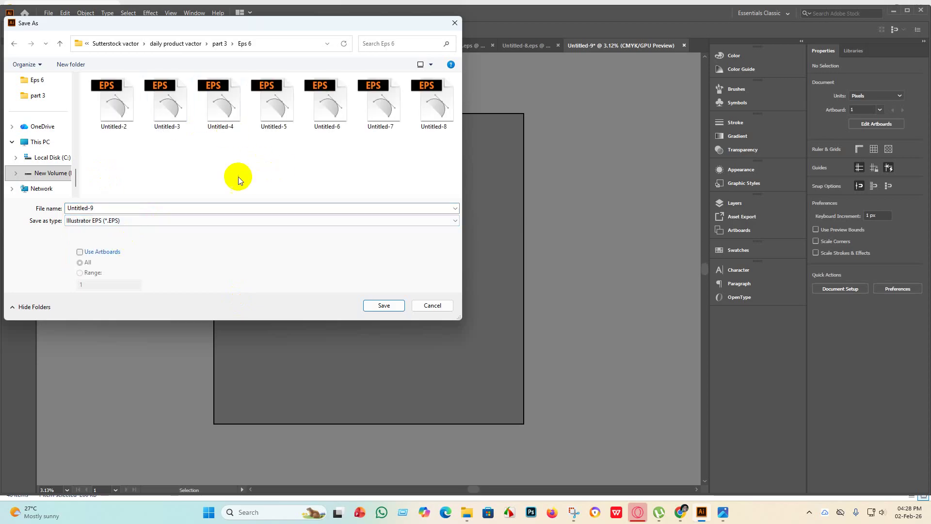
left_click(382, 305)
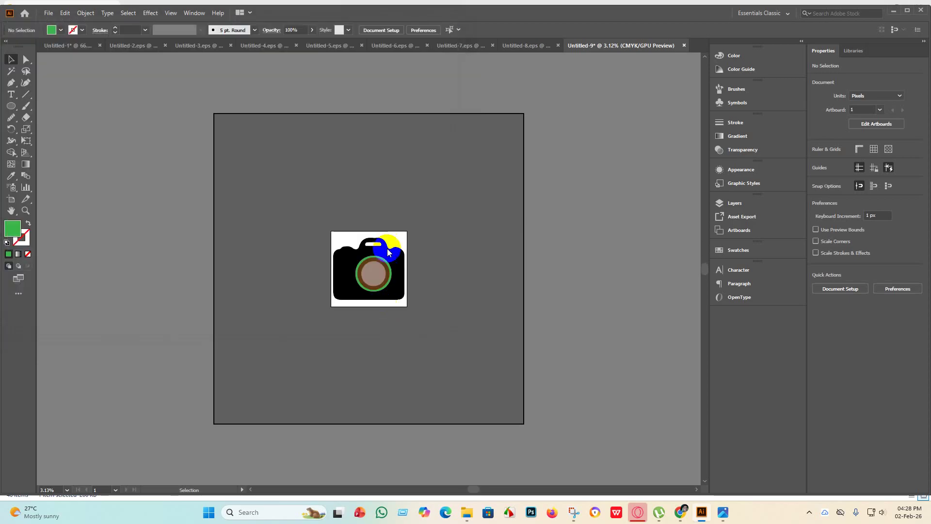
left_click(480, 118)
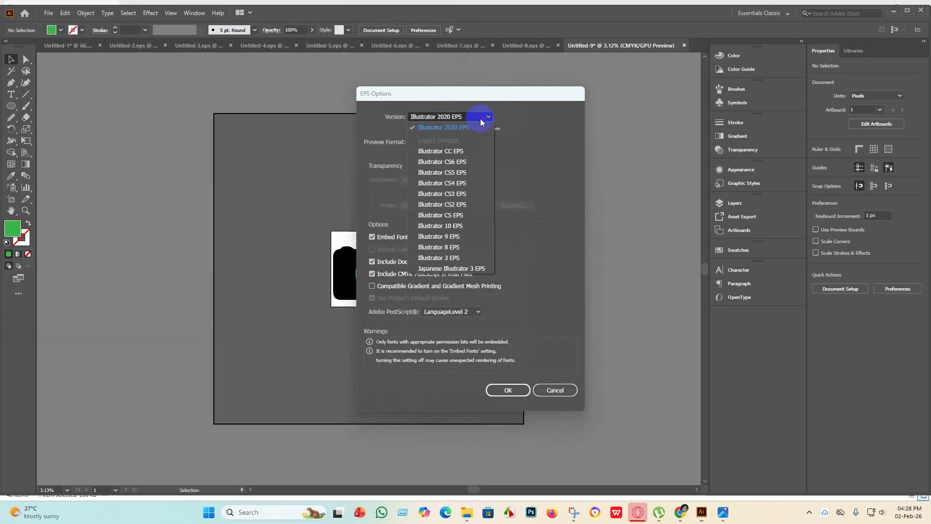
left_click(465, 226)
left_click(508, 380)
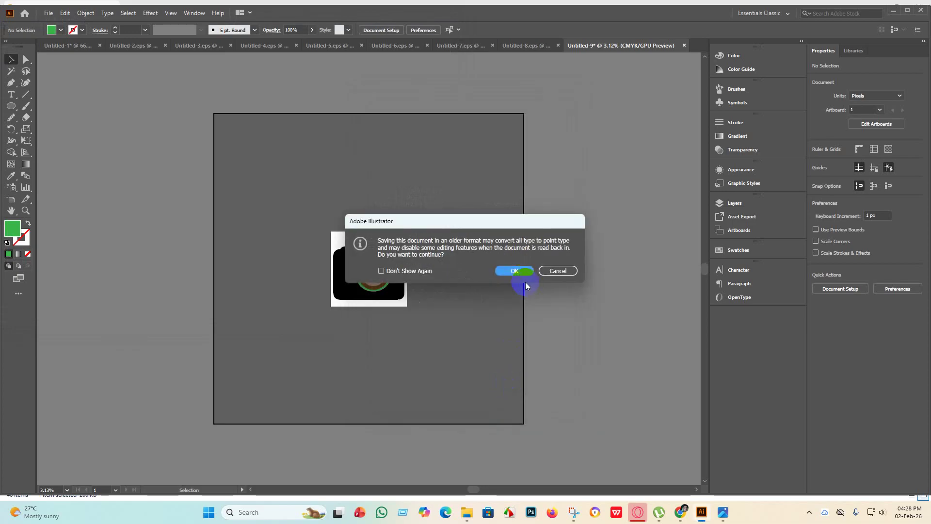
left_click(514, 271)
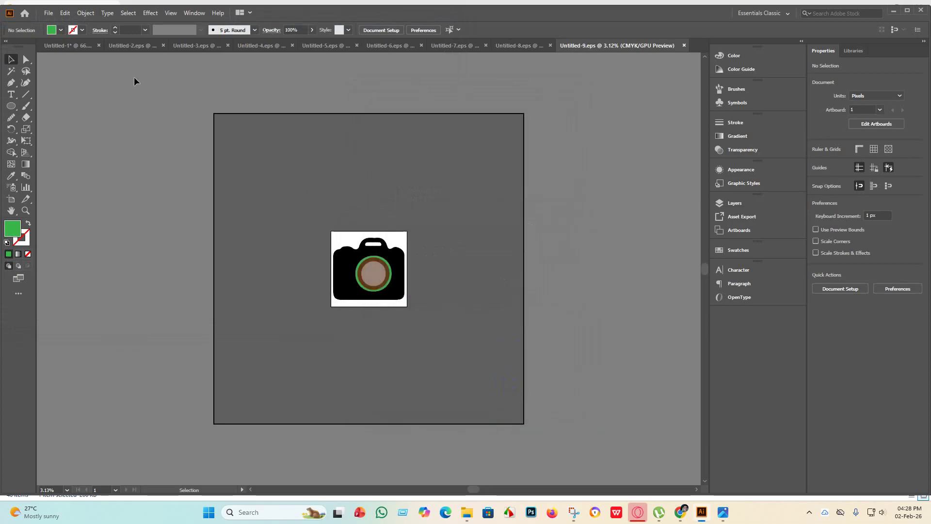
Export the camera as the JPEG Untitled-9 with Use Artboards enabled, changing the colour model in the JPEG options
left_click(48, 12)
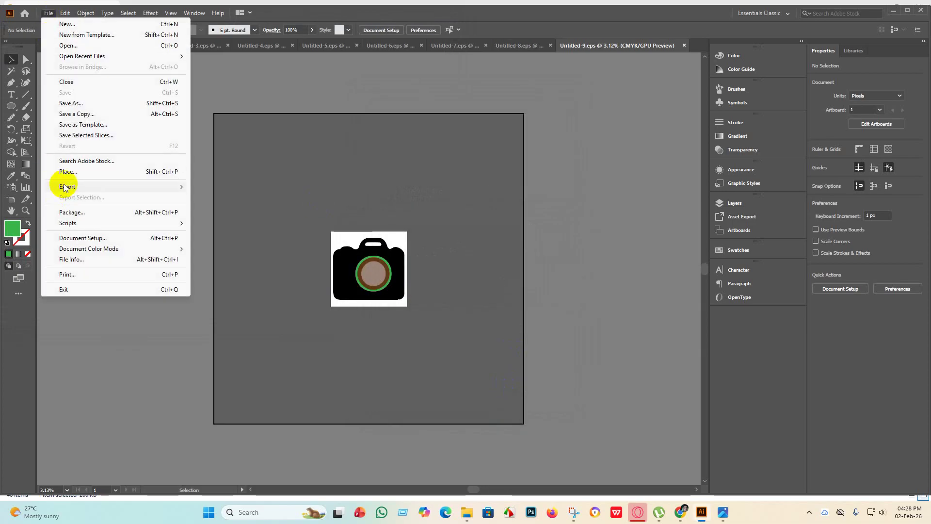
mouse_move(66, 186)
left_click(221, 197)
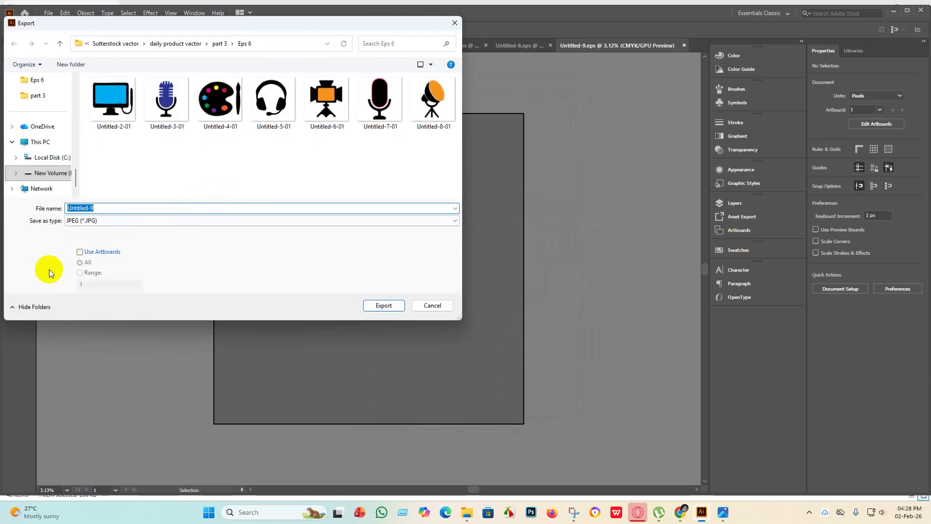
left_click(80, 253)
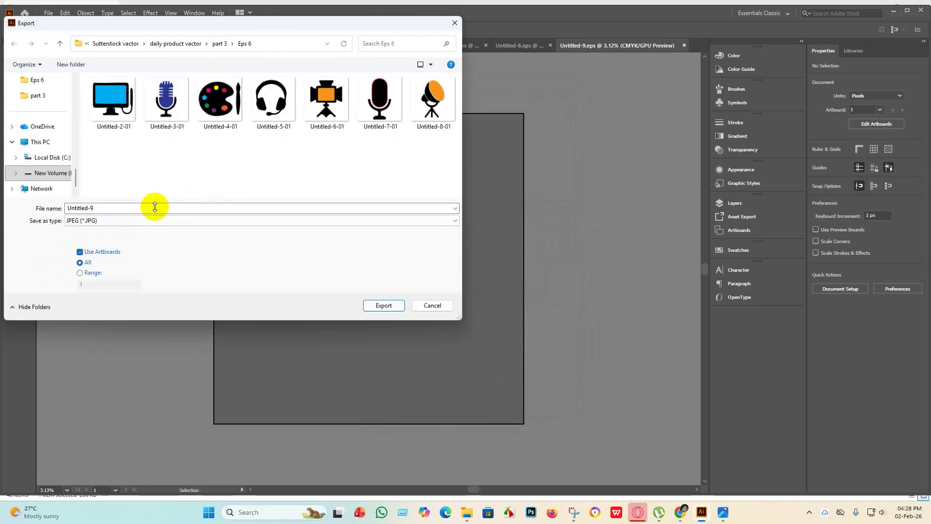
left_click(385, 305)
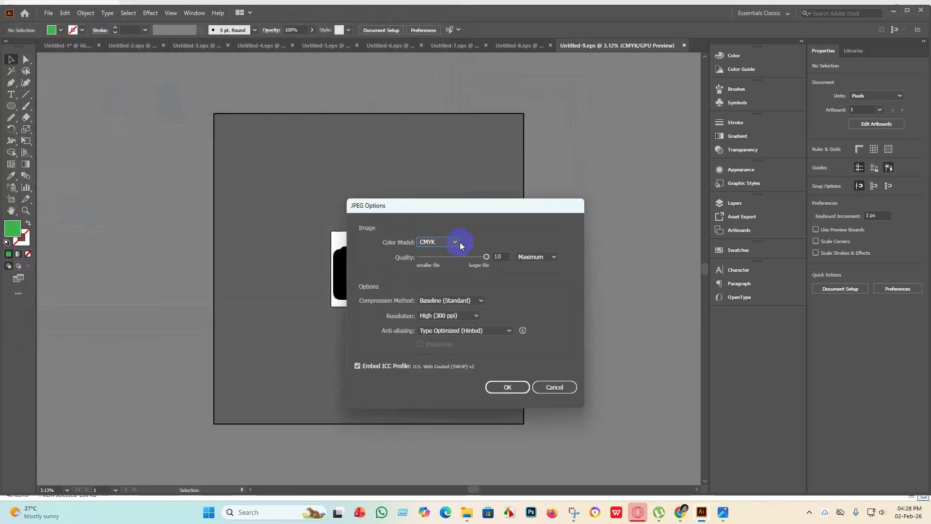
left_click(456, 241)
left_click(447, 253)
left_click(505, 387)
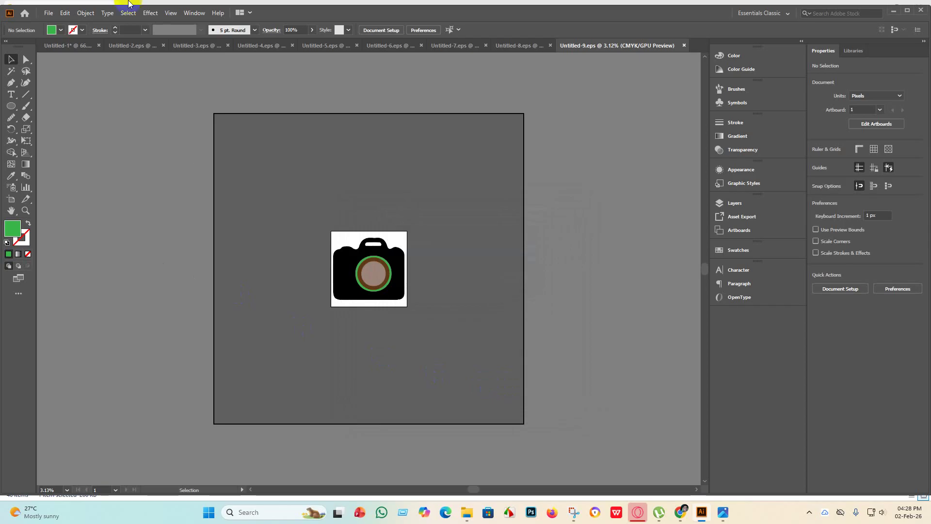
Create a new blank 4000 × 4000 px document for the next icon
left_click(48, 13)
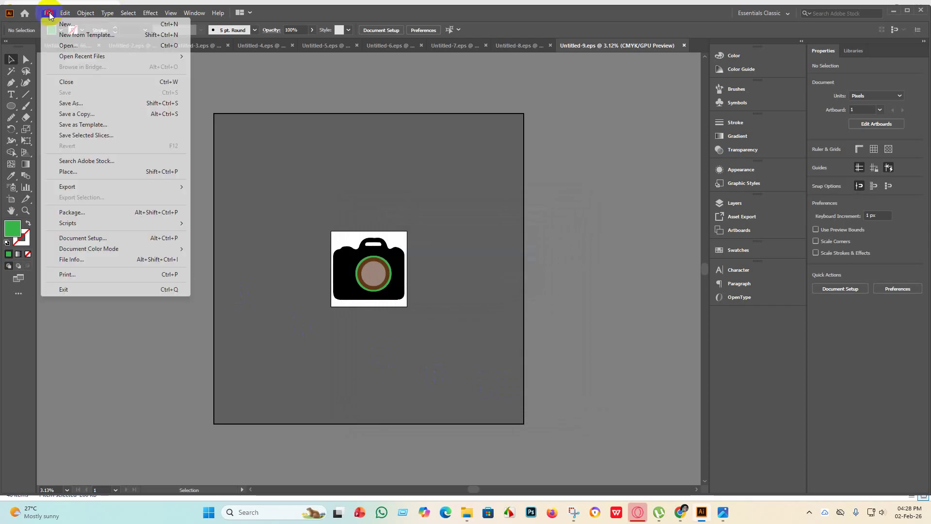
left_click(88, 20)
left_click(667, 396)
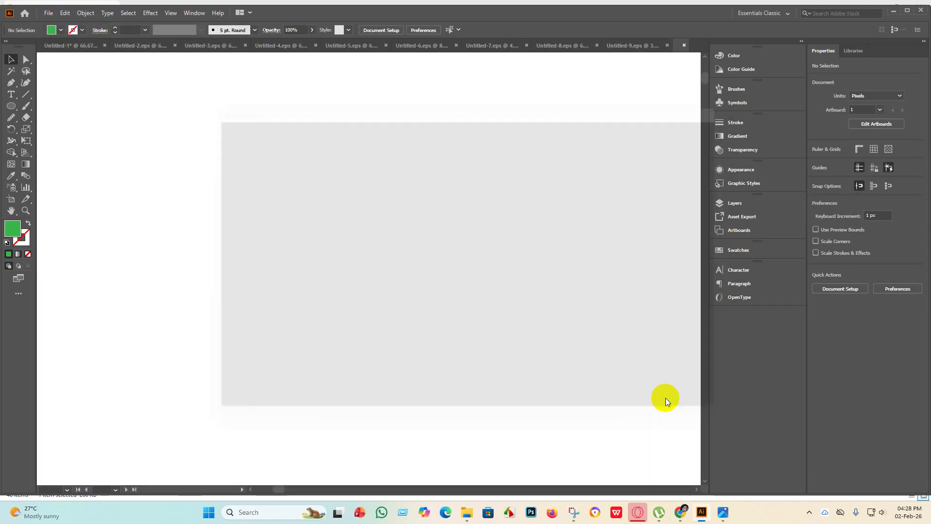
left_click(467, 513)
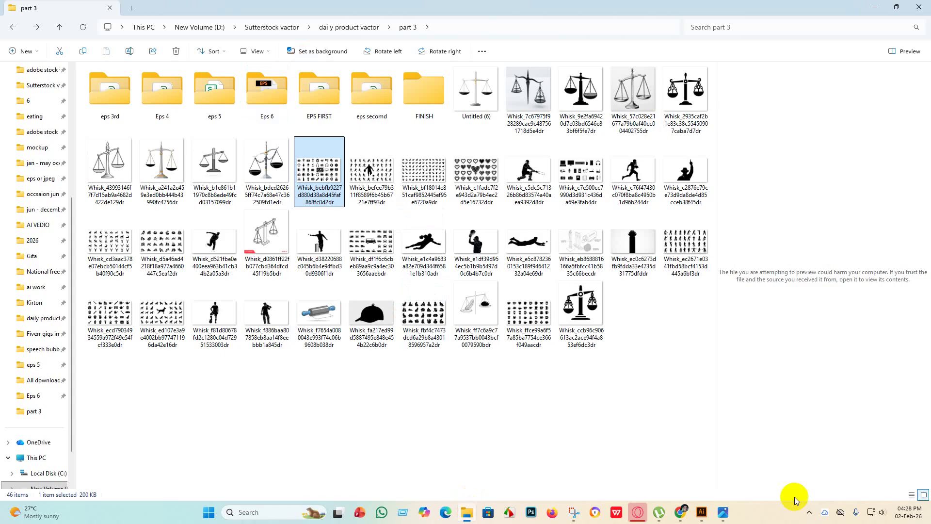
left_click(701, 512)
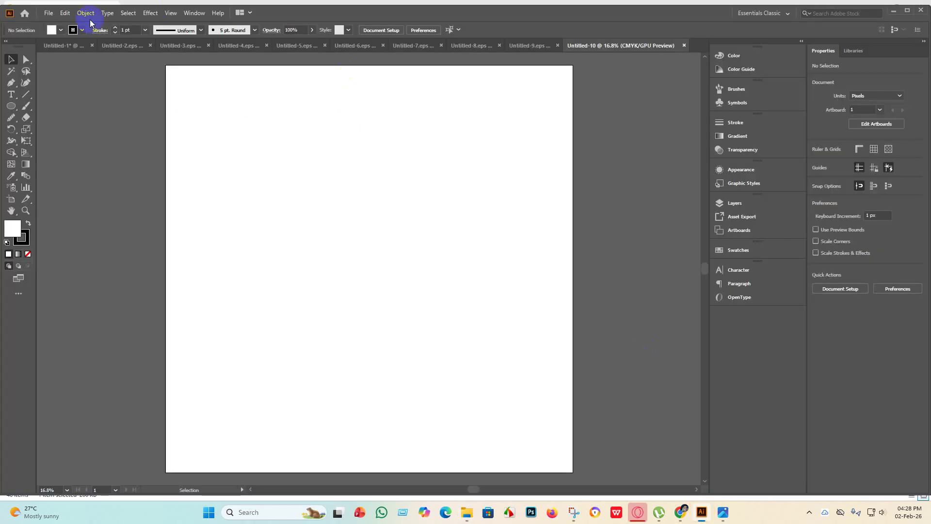
Delete the used camera icon from the icon sheet and copy the first-row tripod studio light beside it into the new blank document
left_click(67, 47)
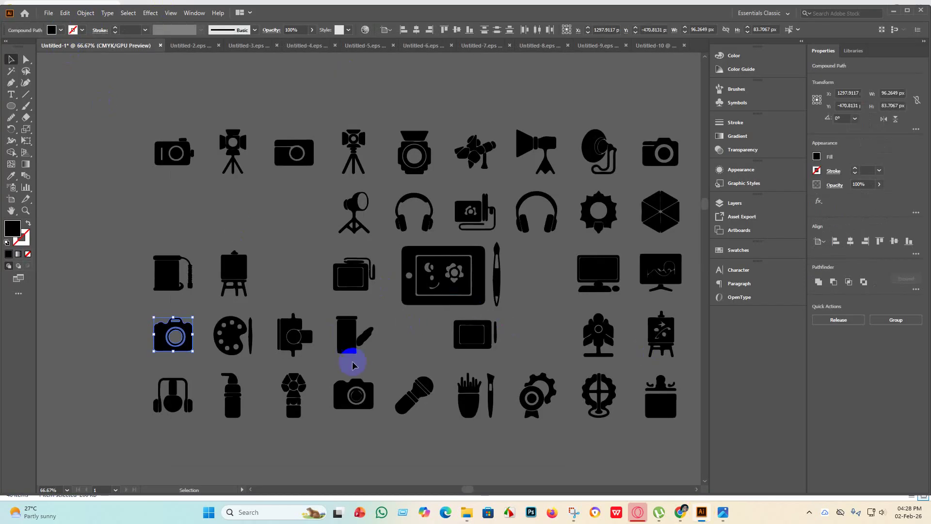
key("Delete")
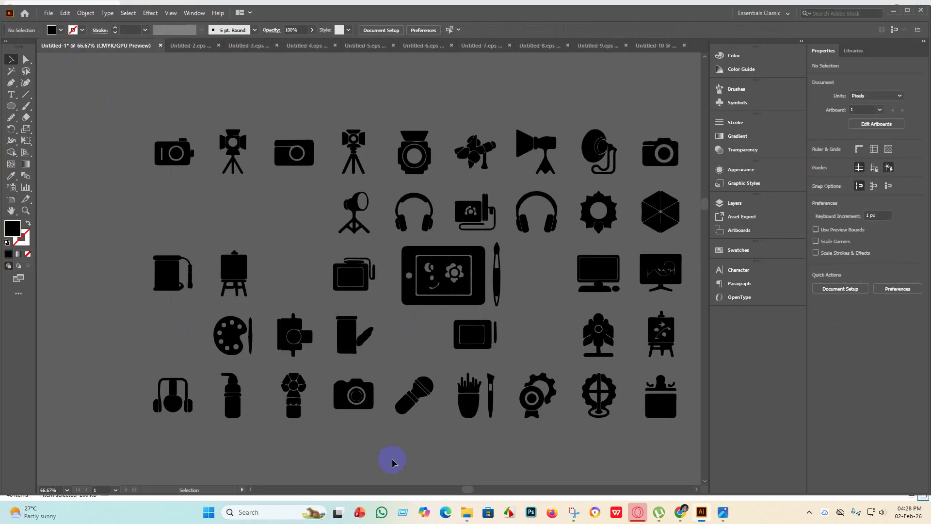
scroll(322, 374, "down", 3)
scroll(265, 99, "up", 1)
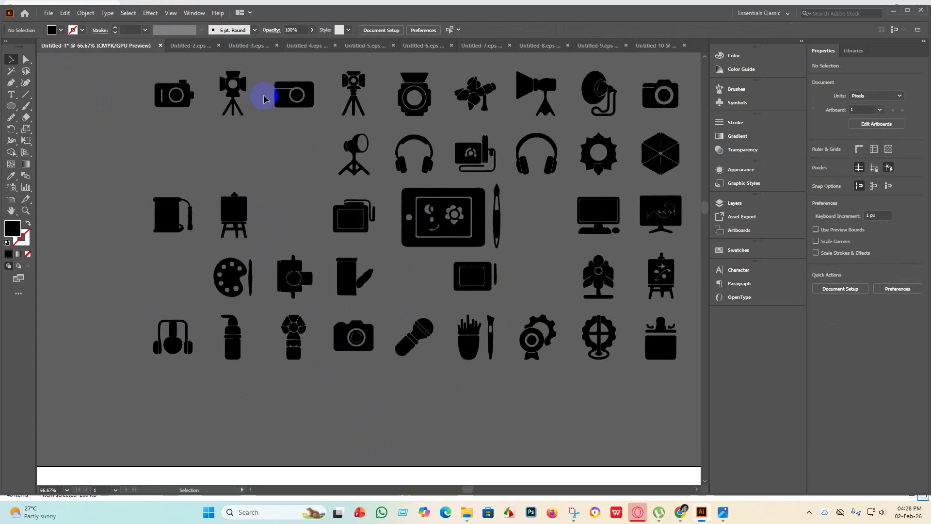
left_click_drag(222, 66, 226, 137)
key("v")
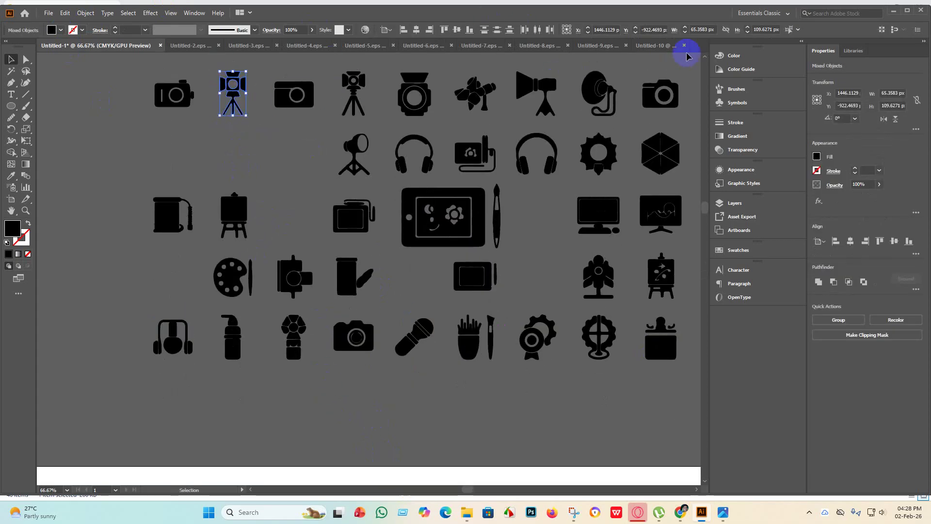
left_click(665, 44)
key("ctrl+v")
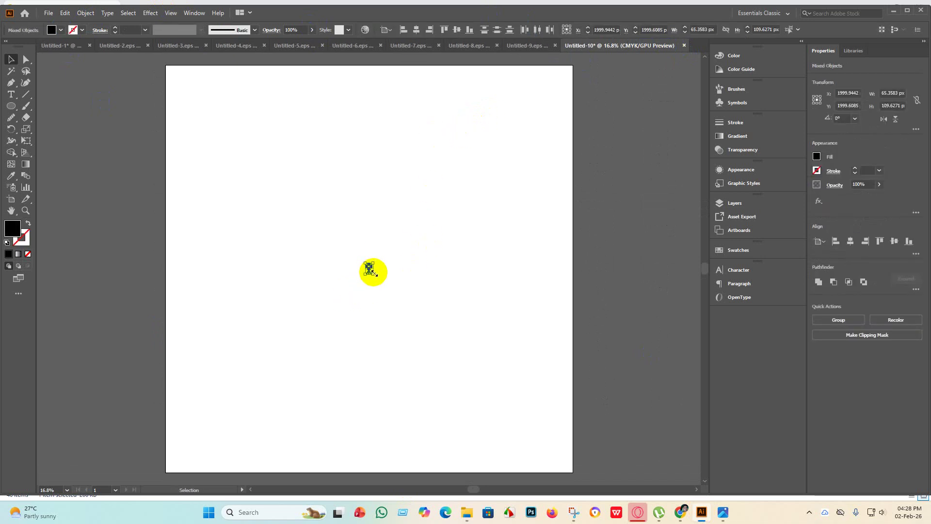
Enlarge the studio light to about 2193 × 3679 px, group its parts and centre it horizontally and vertically on the artboard
left_click_drag(373, 273, 620, 442)
key("ctrl+g")
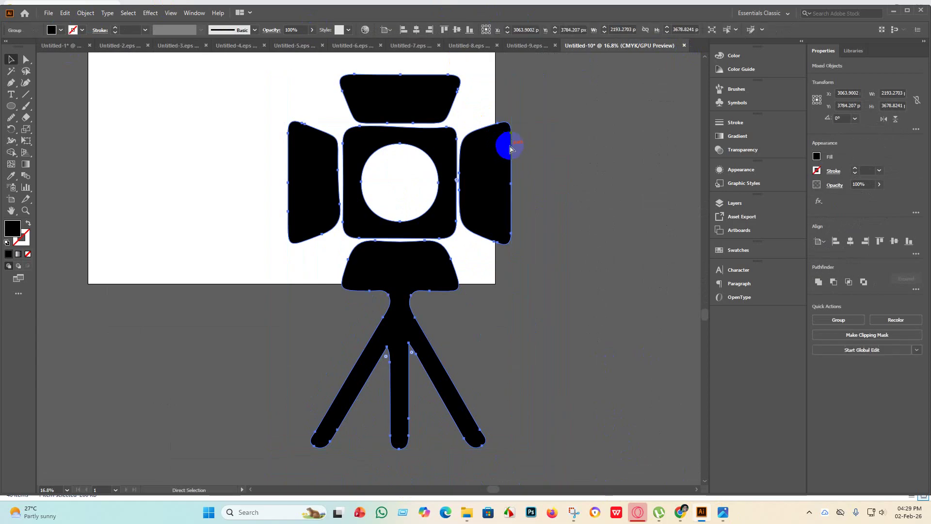
left_click(416, 30)
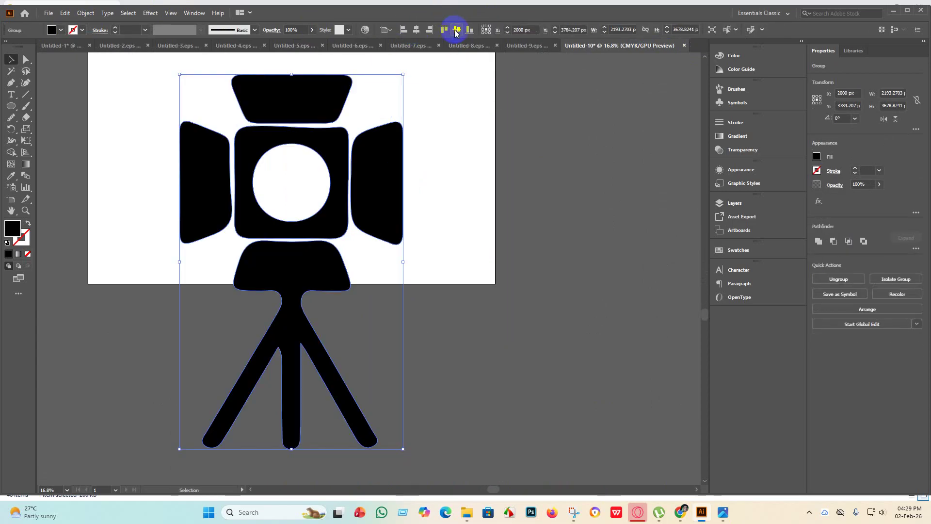
left_click(456, 30)
scroll(439, 179, "up", 4)
left_click(507, 254)
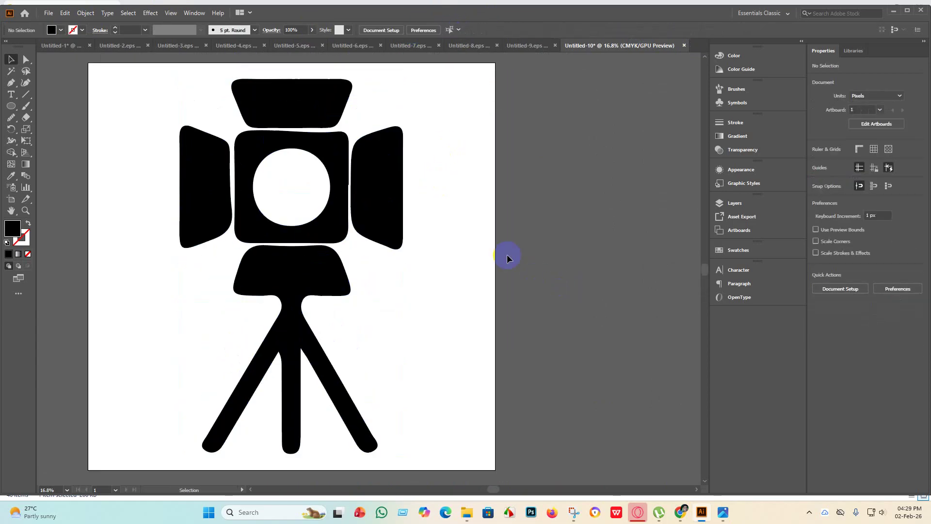
Fill the round opening in the studio light's square head as a separate shape with the Shape Builder tool
left_click(319, 196)
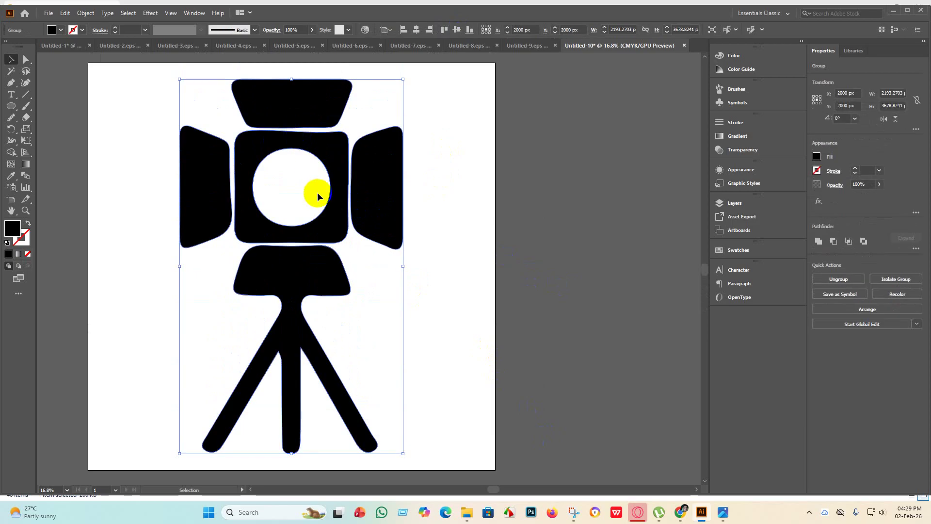
left_click(13, 151)
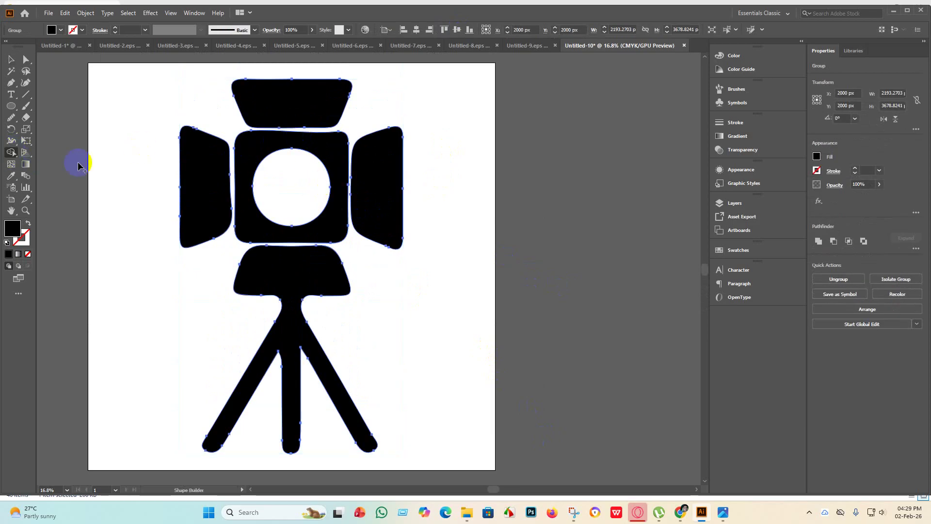
left_click(301, 193)
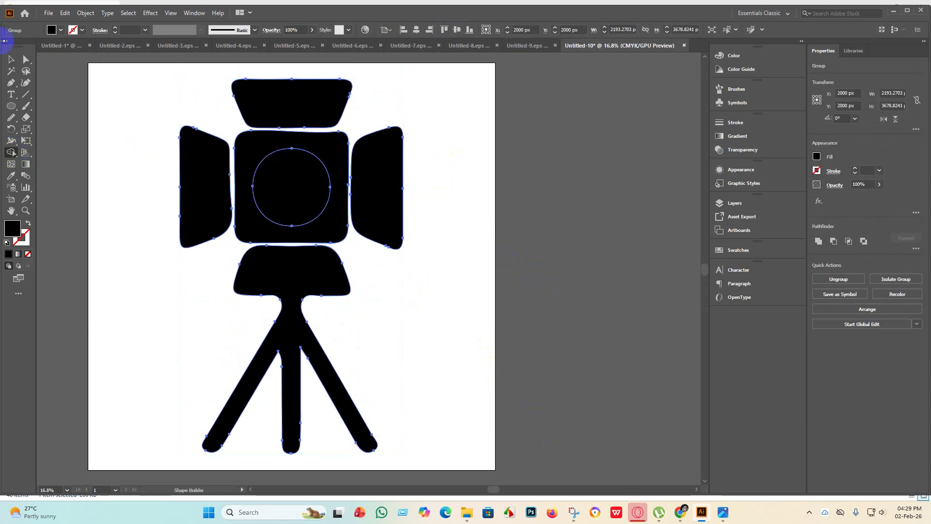
left_click(12, 62)
left_click(108, 116)
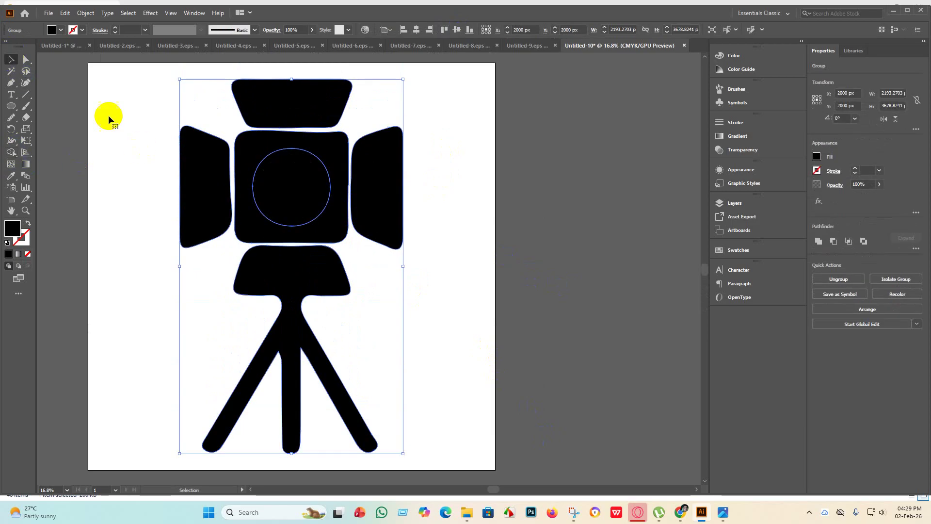
Ungroup the studio light so its parts are separate objects, and clear the selection
right_click(378, 204)
right_click(308, 191)
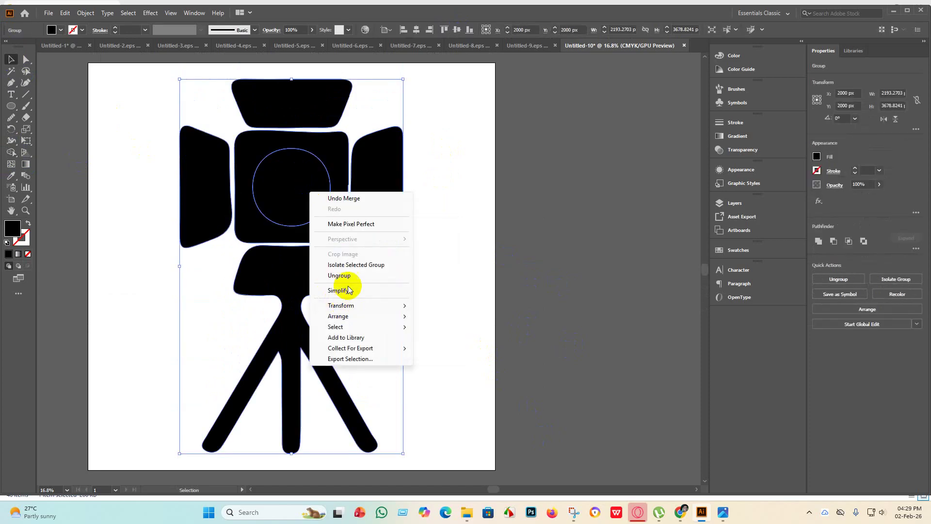
left_click(353, 274)
left_click(488, 264)
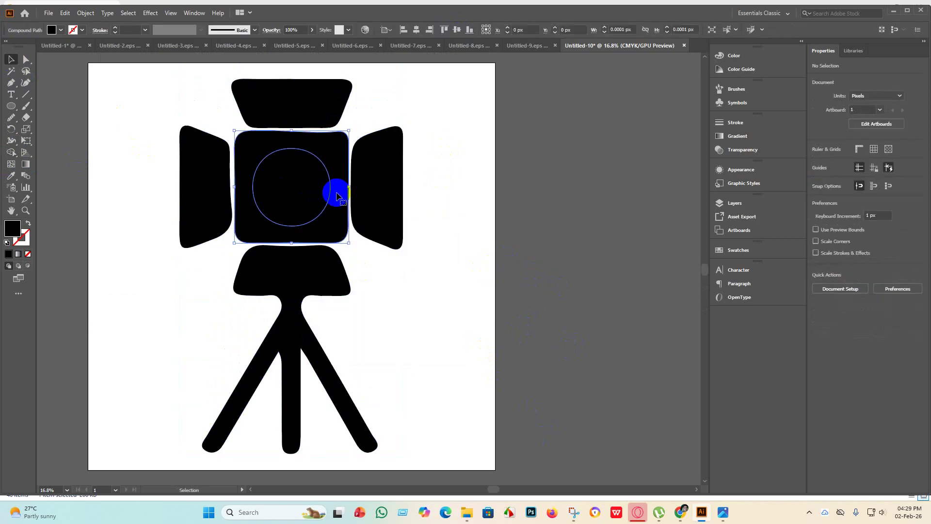
Smooth the right edge of the studio light's square head with the Smooth tool
left_click(334, 192)
left_click(26, 59)
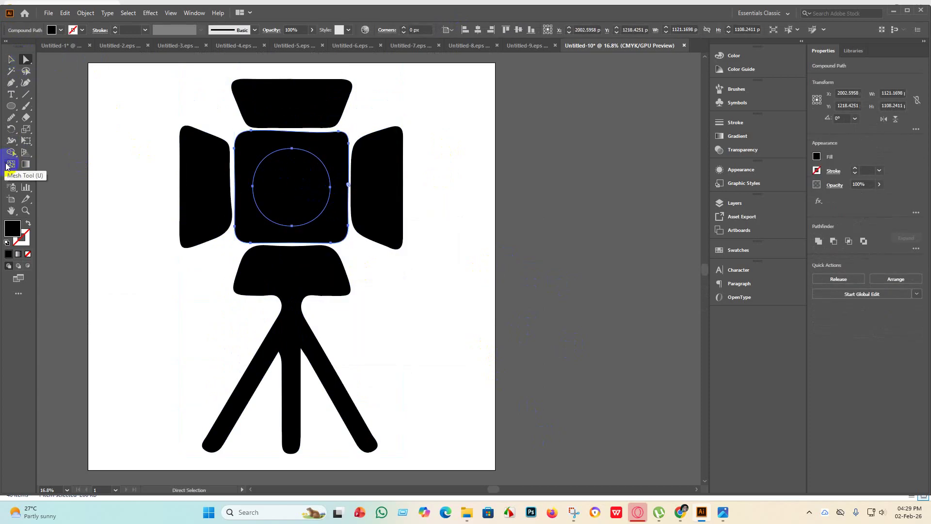
left_click_drag(12, 117, 48, 139)
scroll(392, 174, "down", 1)
scroll(364, 162, "up", 5)
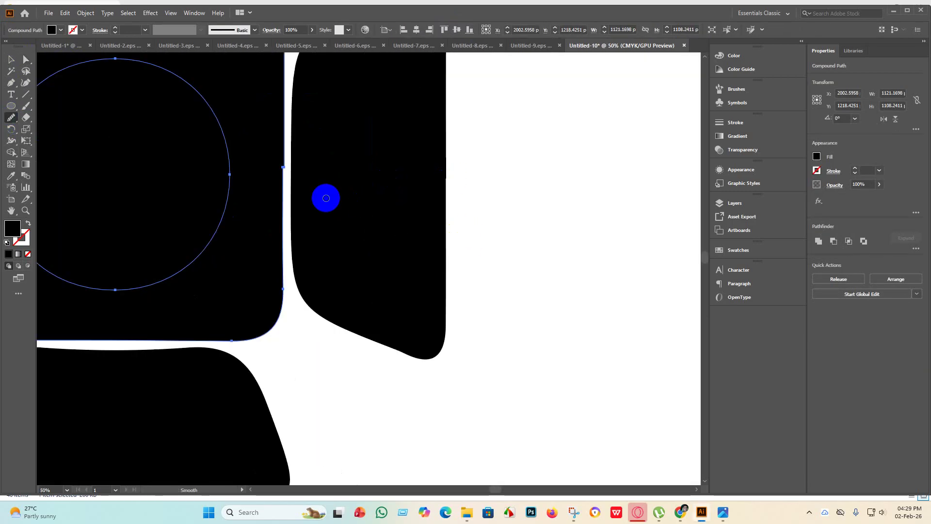
scroll(305, 222, "down", 2)
mouse_move(303, 228)
left_mouse_down()
mouse_move(294, 182)
mouse_move(304, 270)
mouse_move(296, 146)
mouse_move(295, 267)
mouse_move(294, 204)
mouse_move(291, 256)
mouse_move(306, 208)
left_mouse_up()
scroll(293, 217, "up", 6)
scroll(310, 277, "down", 6)
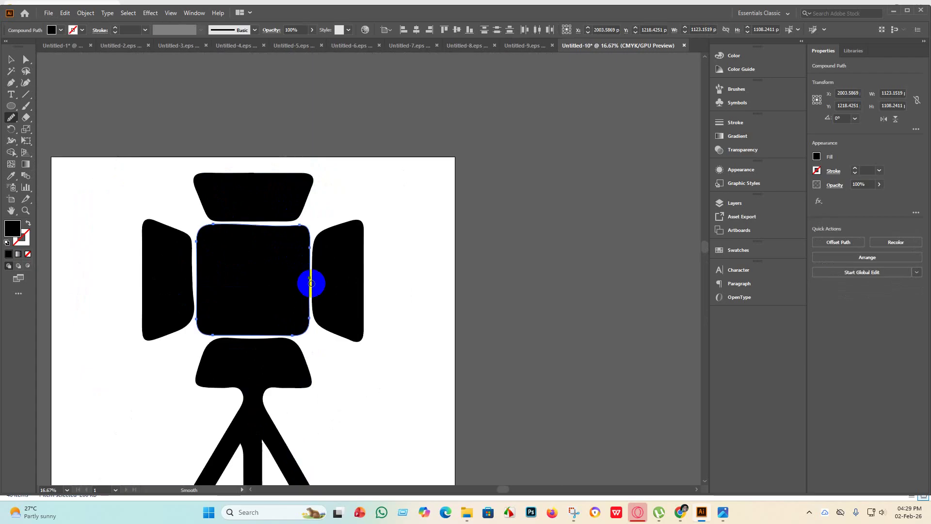
mouse_move(311, 252)
left_mouse_down()
mouse_move(308, 303)
mouse_move(304, 294)
mouse_move(308, 266)
mouse_move(310, 312)
mouse_move(310, 267)
mouse_move(308, 300)
mouse_move(316, 280)
mouse_move(316, 307)
left_mouse_up()
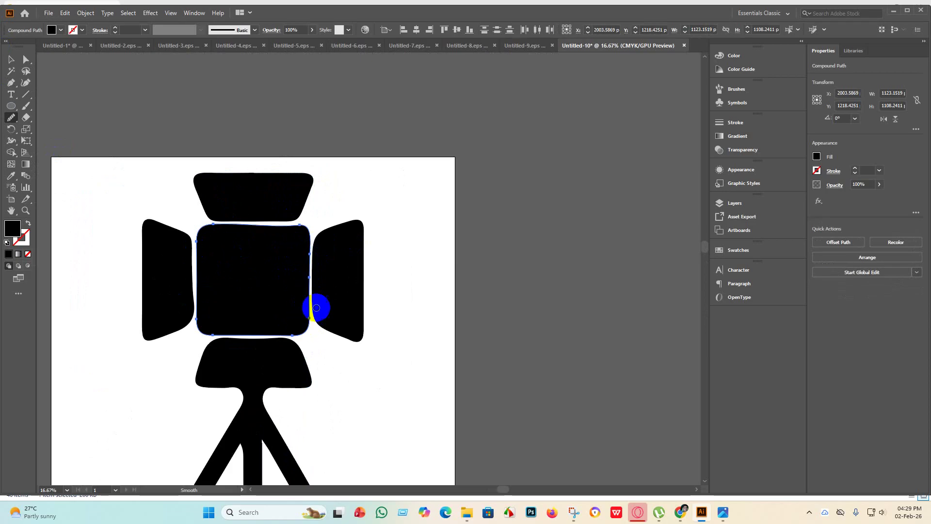
scroll(311, 305, "up", 4)
scroll(287, 245, "up", 2)
scroll(277, 226, "down", 5)
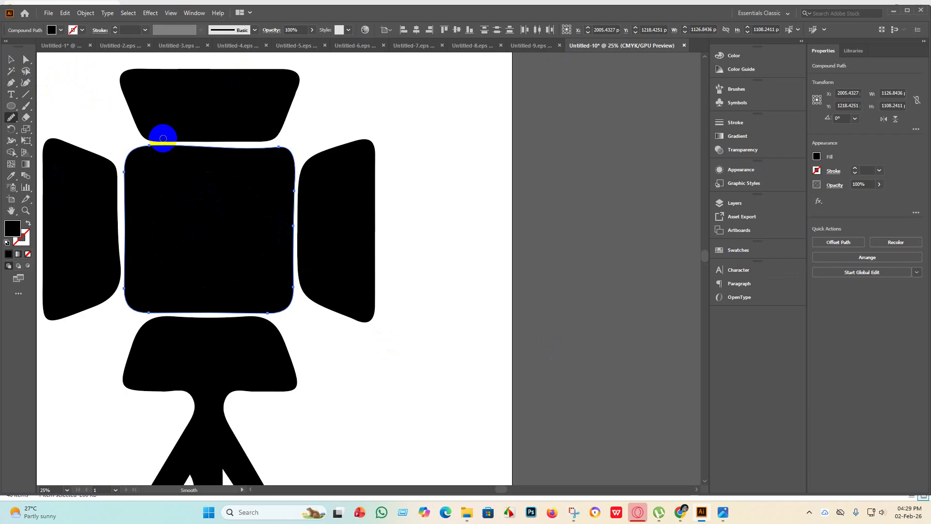
mouse_move(216, 145)
left_mouse_down()
mouse_move(204, 149)
mouse_move(202, 206)
left_mouse_up()
scroll(202, 206, "down", 3)
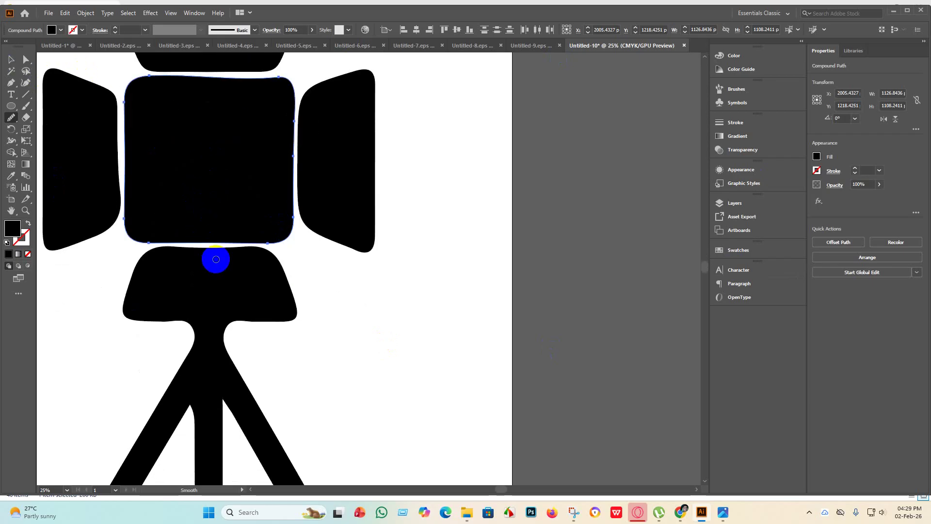
scroll(216, 259, "down", 2)
scroll(208, 295, "up", 3)
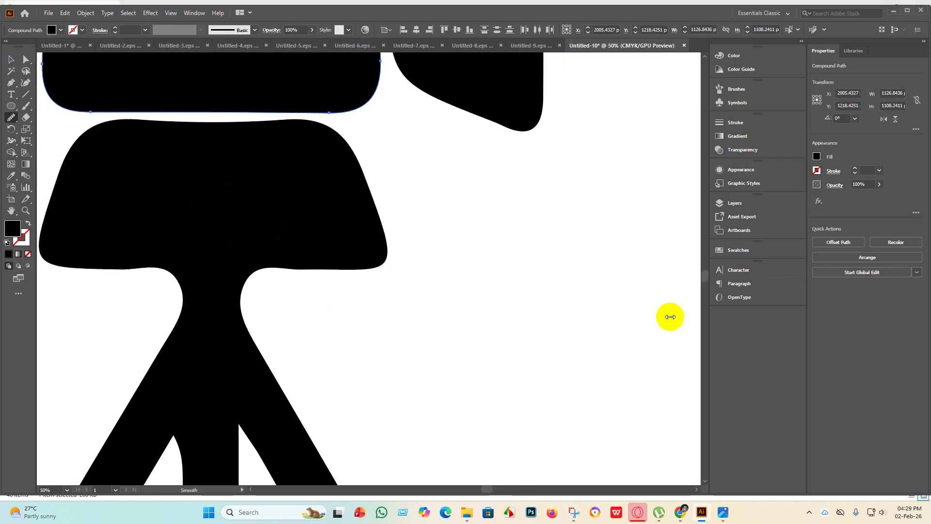
Fill the round lens in the studio light's square head with light blue and clear the selection
left_click(12, 61)
left_click(289, 199)
scroll(306, 266, "down", 4)
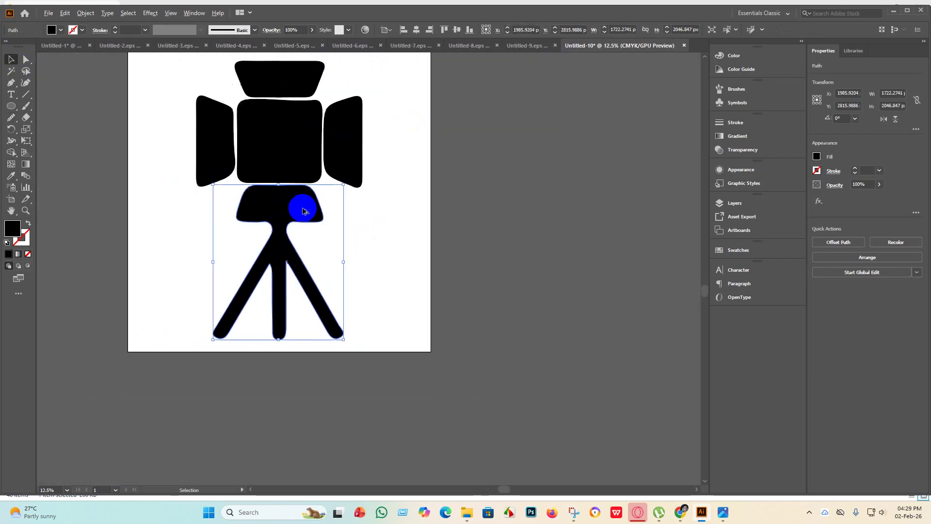
left_click(277, 131)
left_click(61, 30)
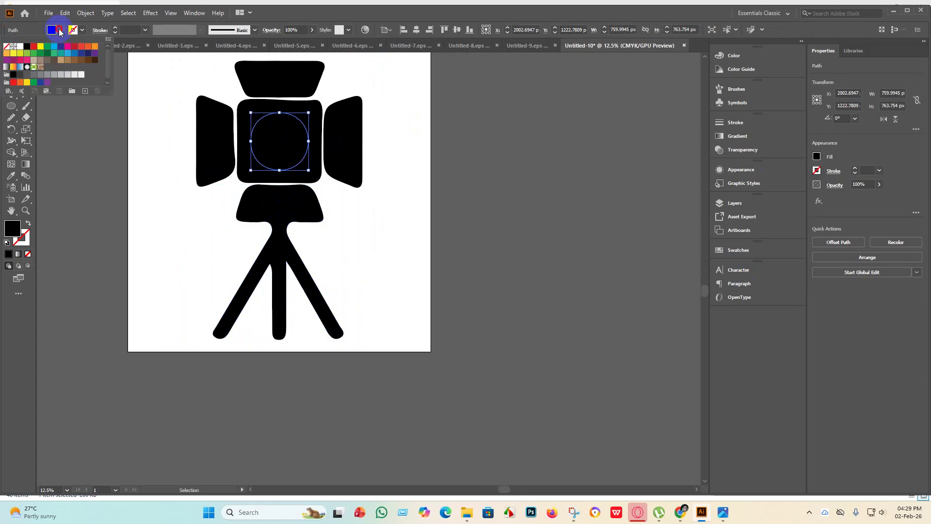
left_click(54, 47)
left_click(133, 216)
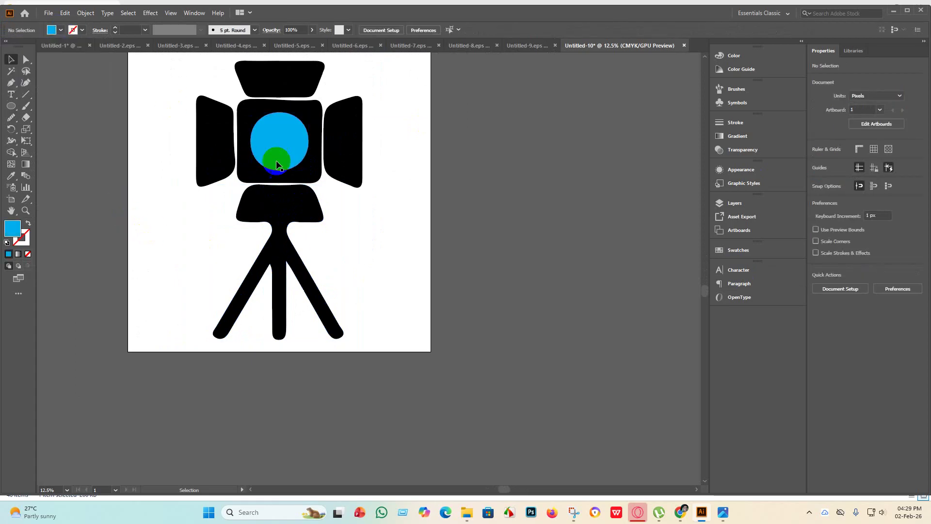
Fill the studio light's round lens with beige and clear the selection
scroll(312, 316, "up", 3)
left_click(293, 210)
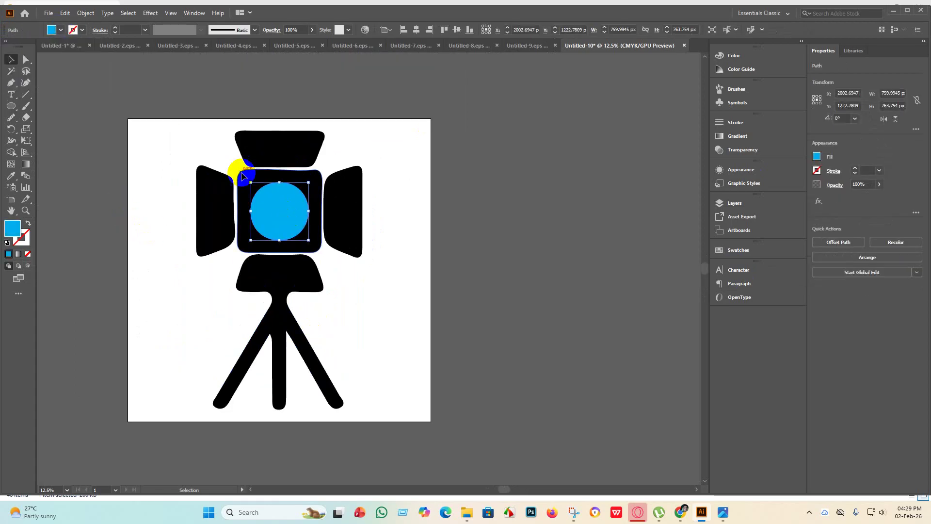
left_click(52, 30)
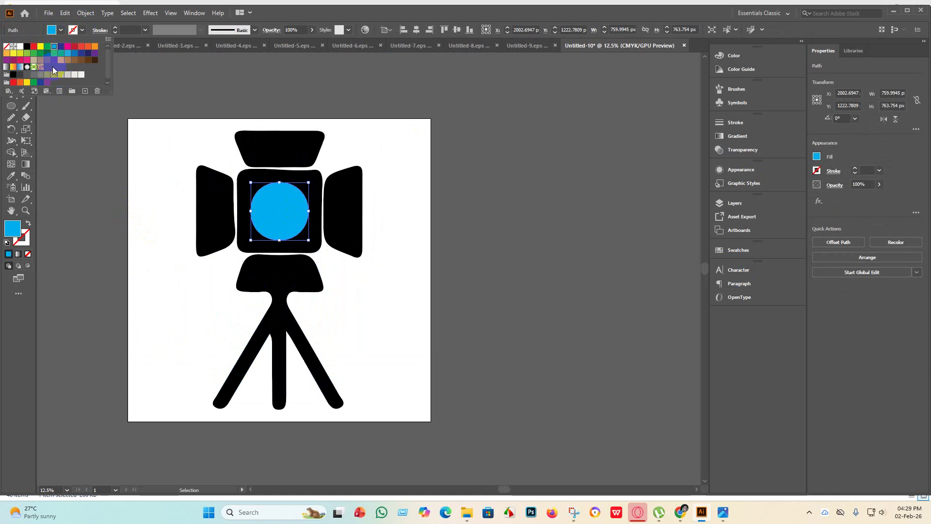
left_click(33, 63)
left_click(118, 200)
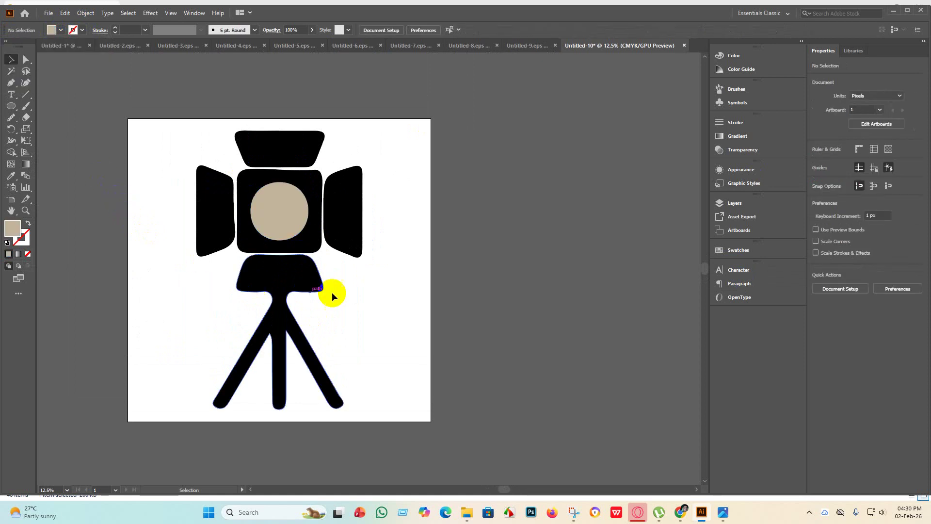
scroll(406, 298, "down", 2, "alt")
left_click_drag(235, 140, 556, 332)
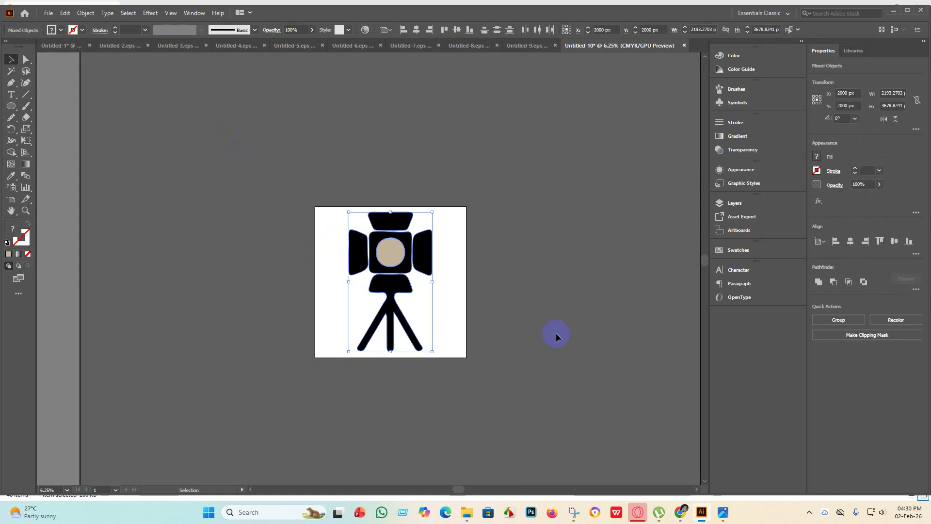
left_click(296, 117)
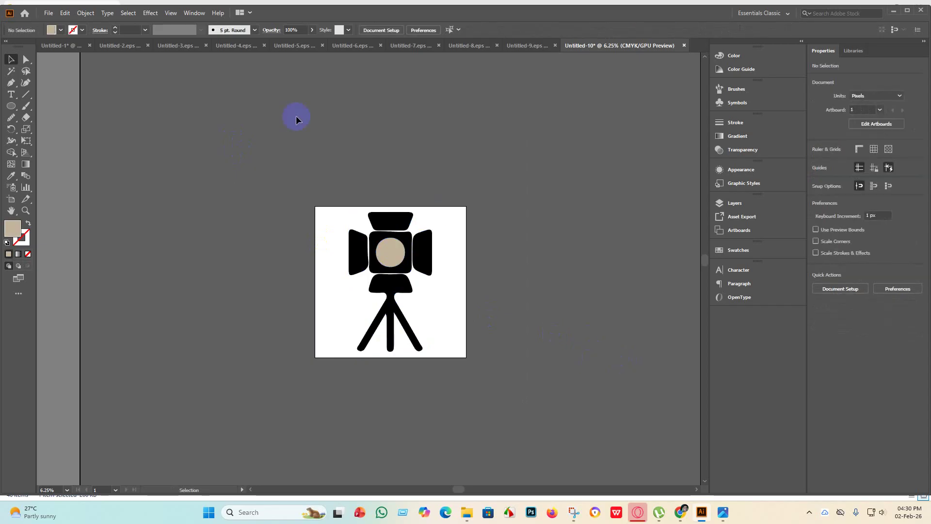
Save the studio light artwork as Untitled-10 in Illustrator 10 EPS format in the Eps 6 folder
left_click(48, 12)
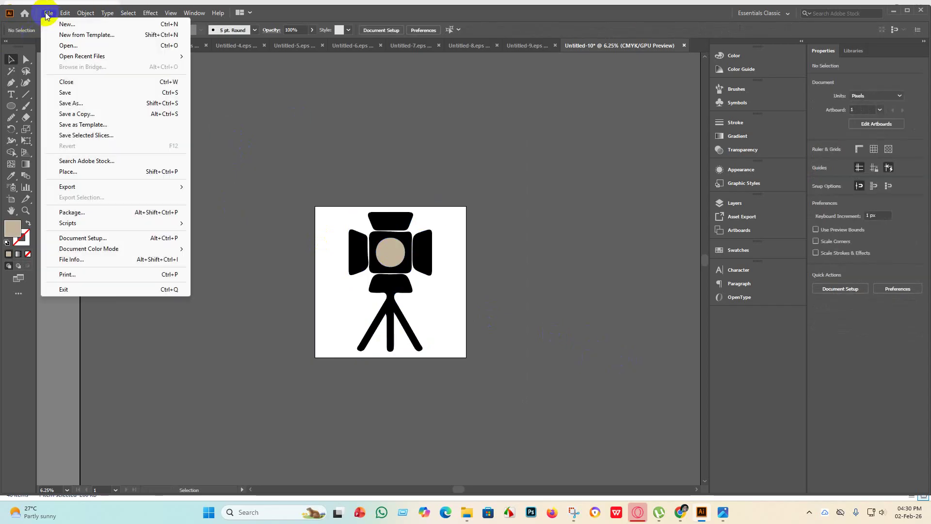
left_click(89, 98)
left_click(171, 221)
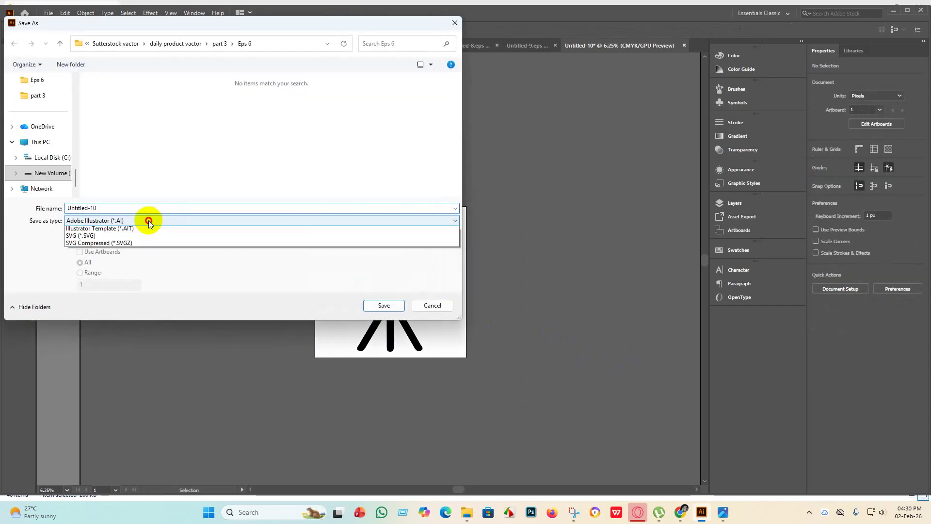
left_click(116, 242)
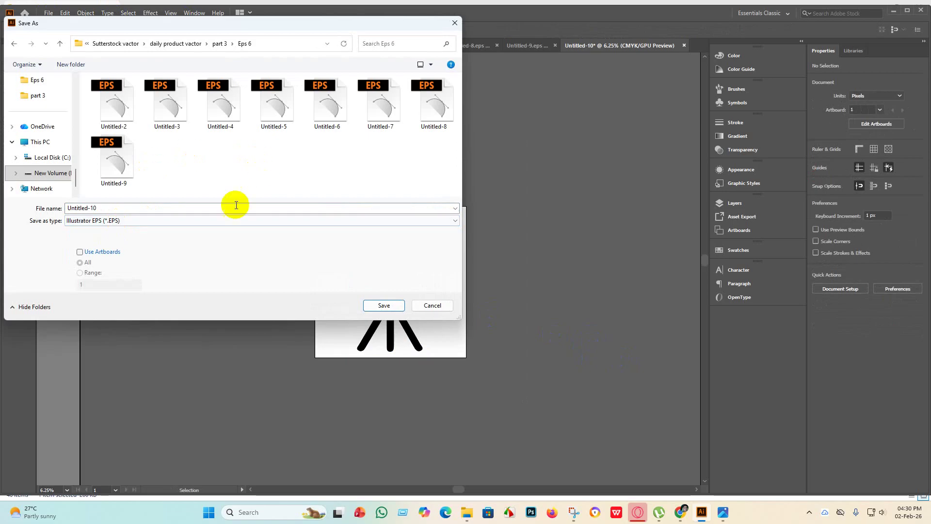
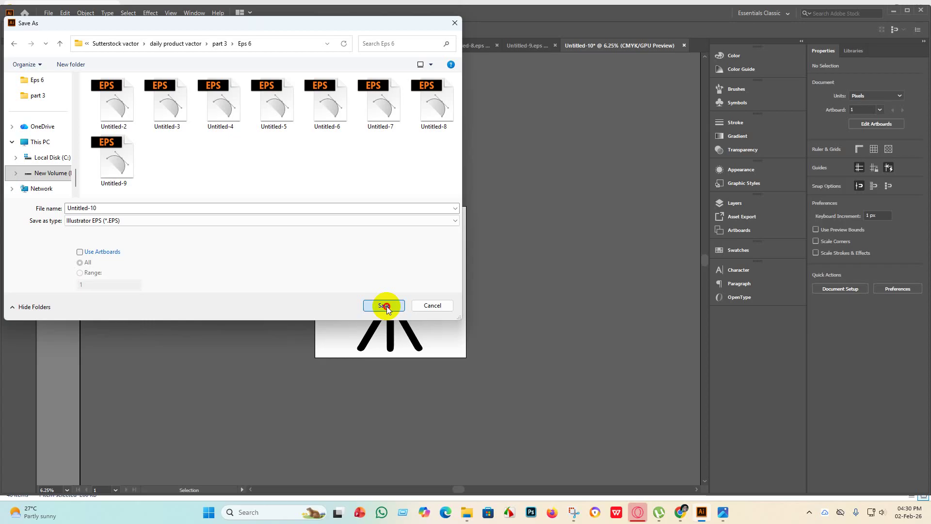
left_click(386, 307)
left_click(488, 117)
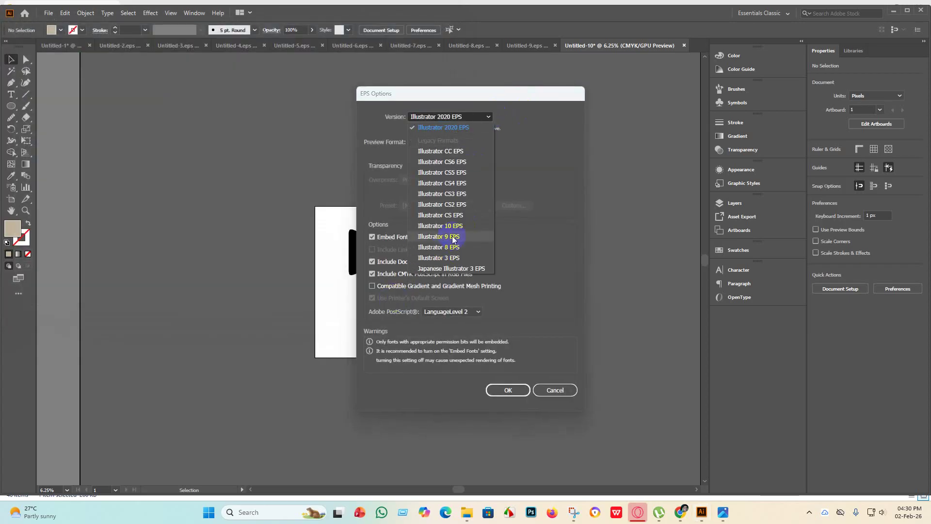
left_click(455, 226)
left_click(508, 380)
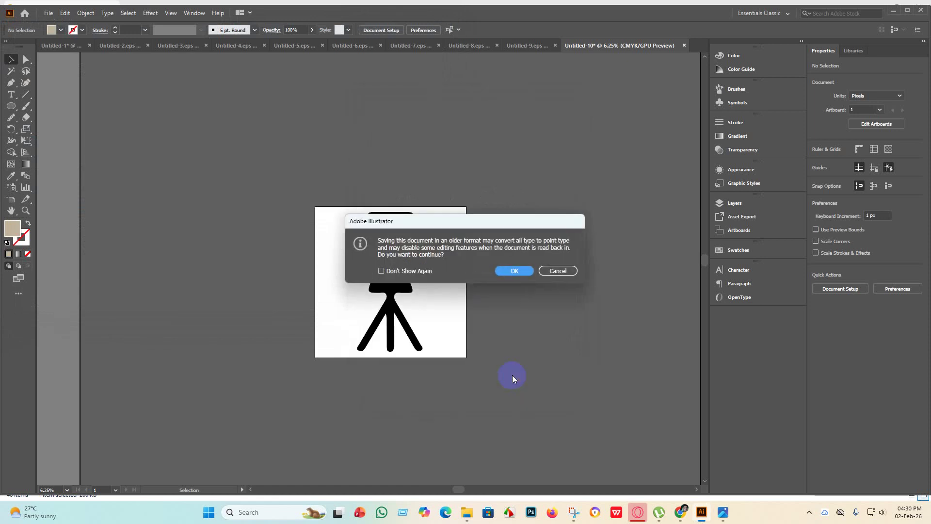
left_click(522, 272)
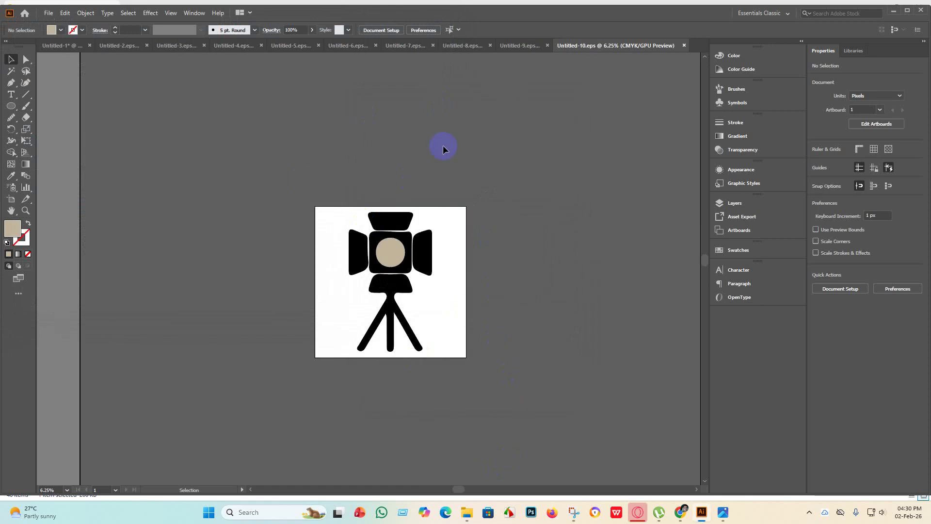
Export the studio light as JPEG Untitled-10 to the Eps 6 folder, using artboards and the RGB color model
left_click(54, 15)
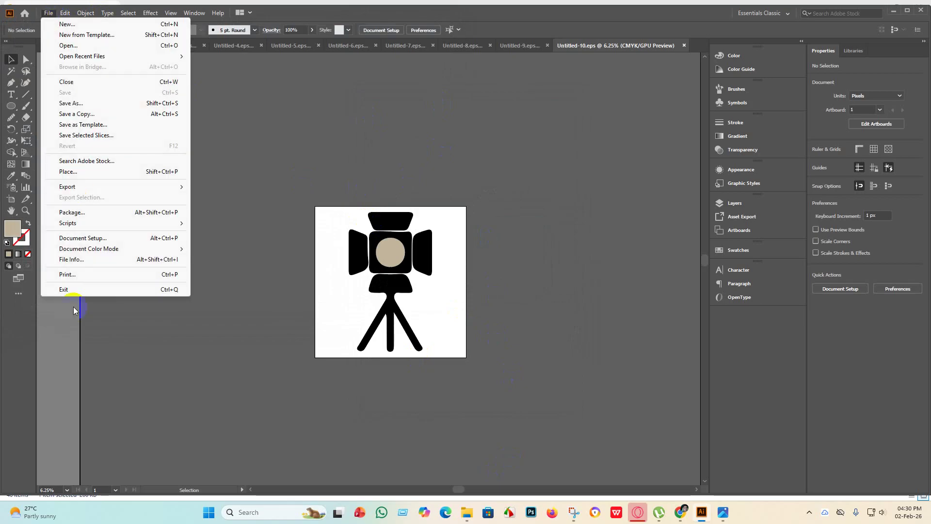
left_click(86, 188)
left_click(238, 197)
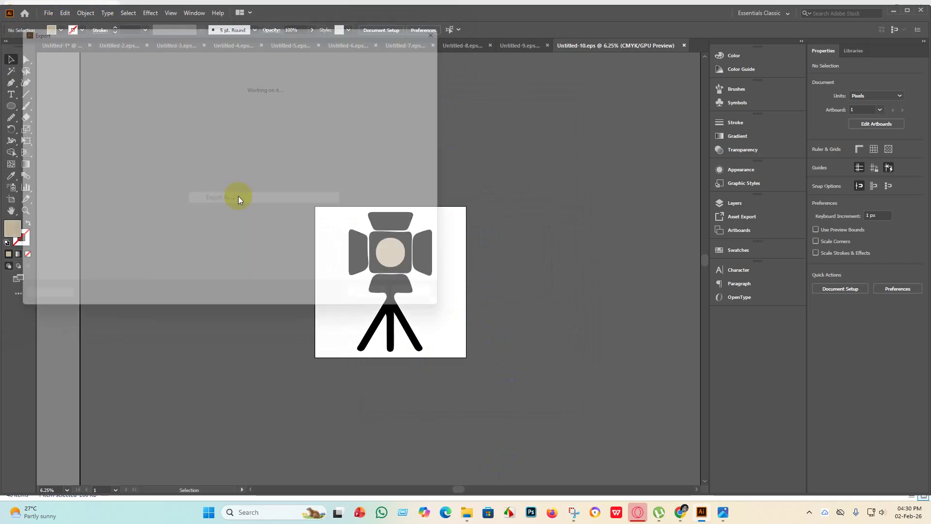
left_click(80, 253)
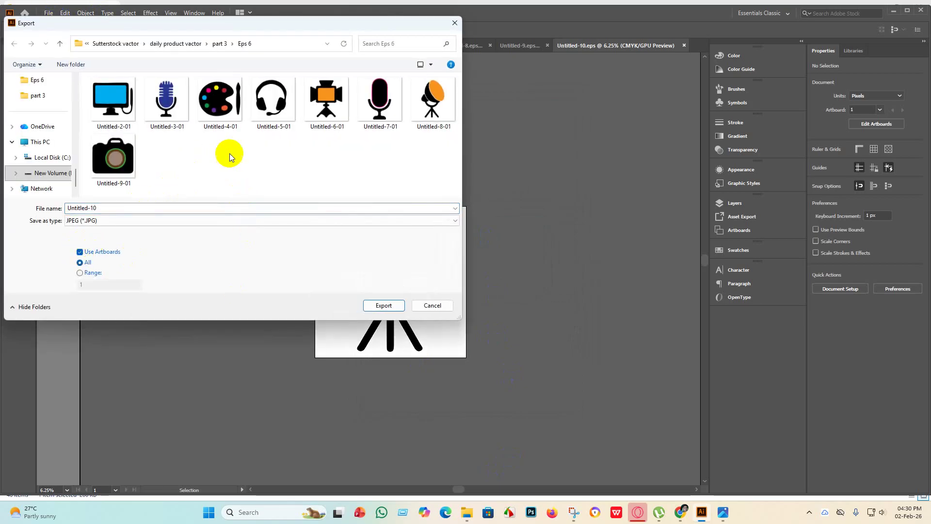
left_click(395, 306)
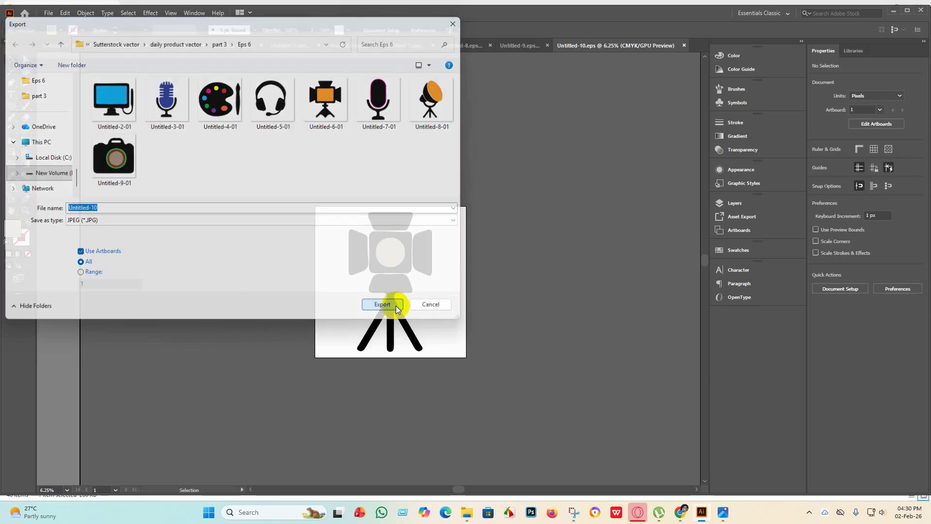
left_click(454, 241)
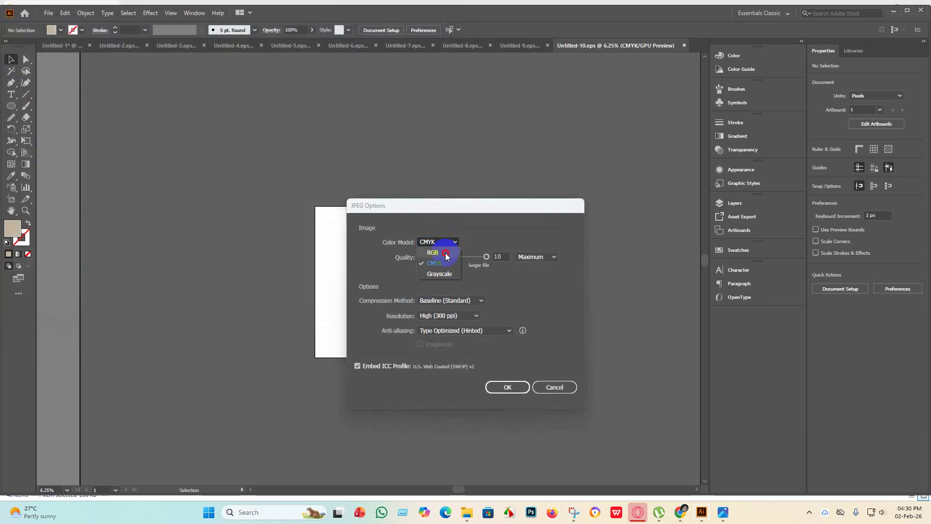
left_click(447, 255)
left_click(504, 387)
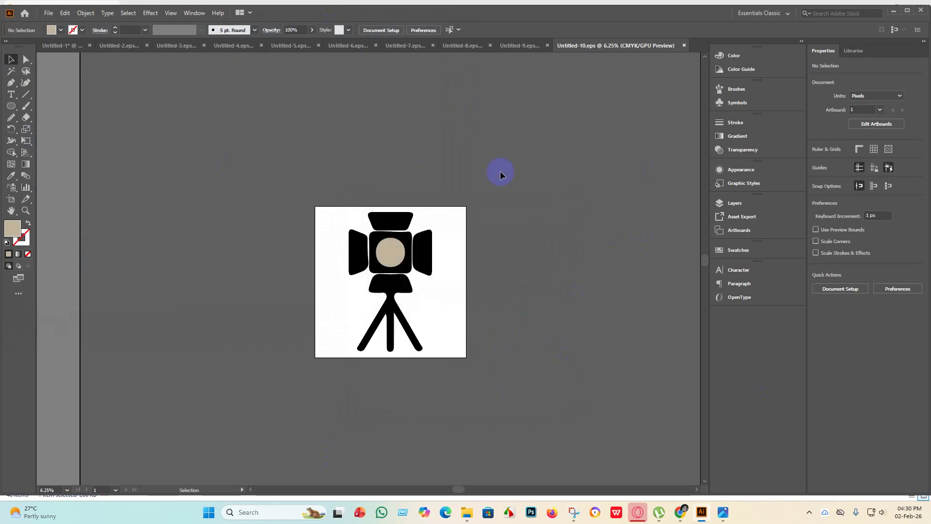
Delete the used studio light and the striped camera next to it in the first row of the icon sheet
left_click(61, 45)
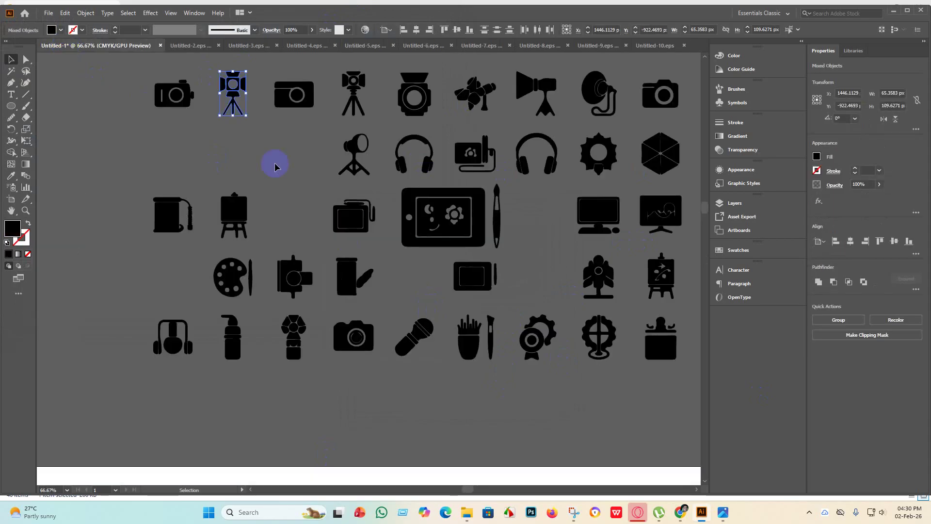
key("Delete")
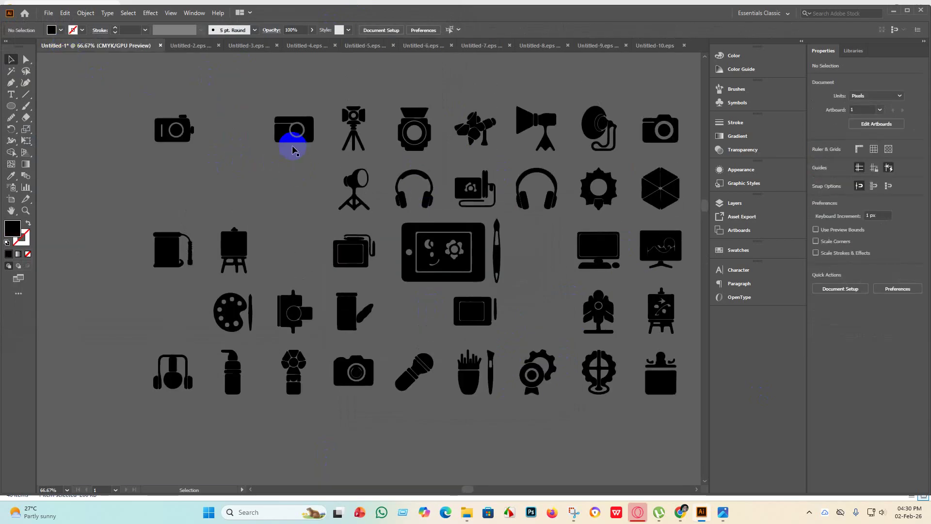
scroll(293, 150, "up", 4)
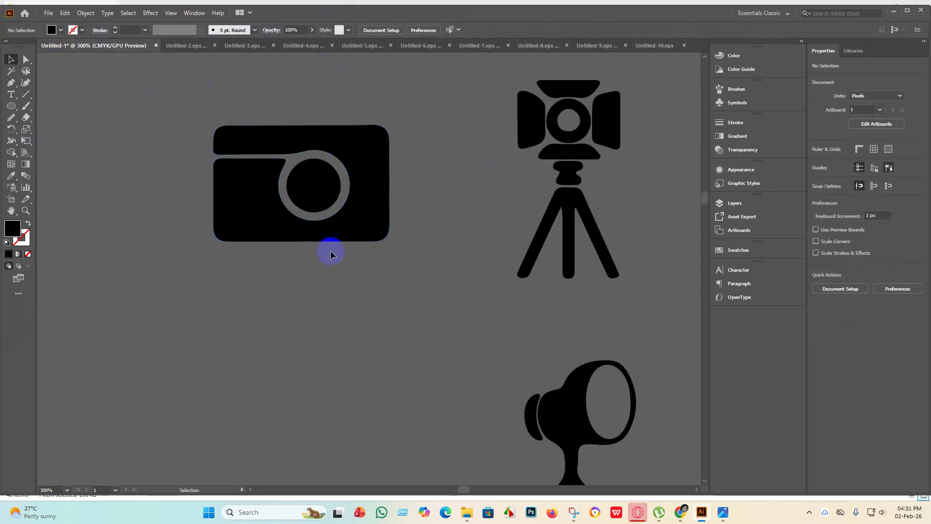
scroll(330, 251, "down", 4)
left_click_drag(331, 393, 279, 285)
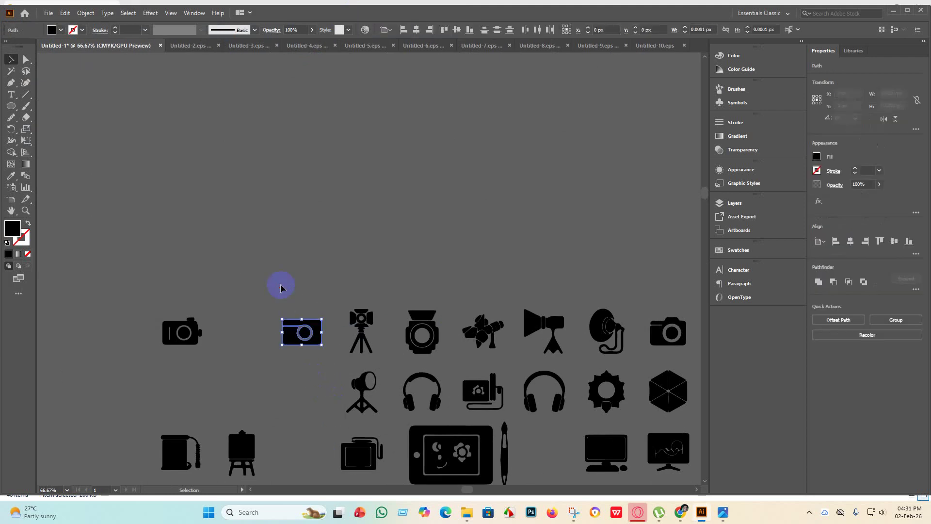
key("Delete")
Delete the cable and the pen above the small framed tablet in the third row of the icon sheet
scroll(391, 429, "down", 2)
scroll(365, 322, "up", 4)
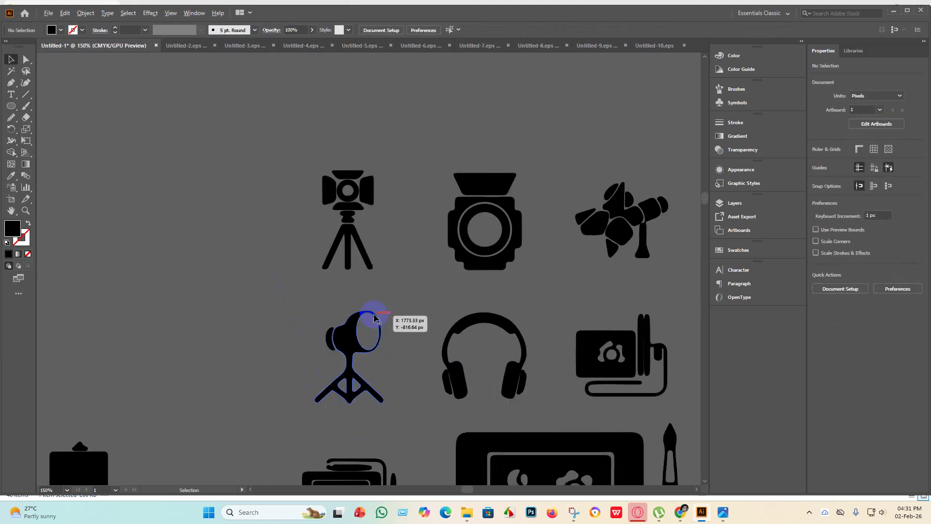
scroll(335, 436, "down", 5)
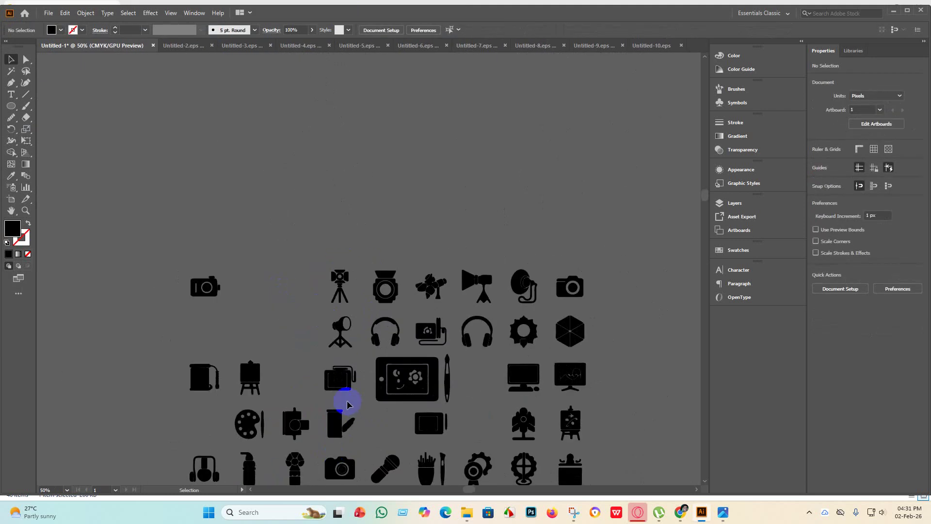
scroll(343, 400, "up", 4)
scroll(381, 360, "up", 2)
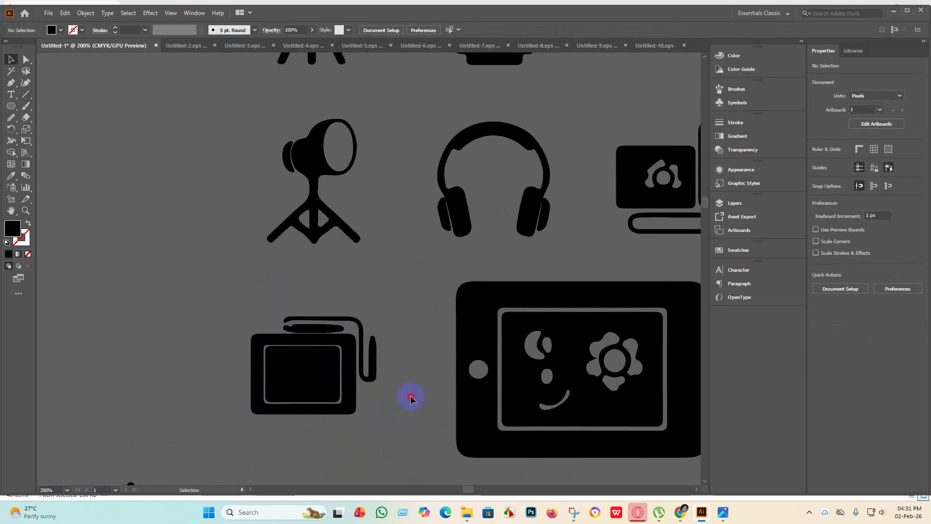
left_click(362, 304)
key("Delete")
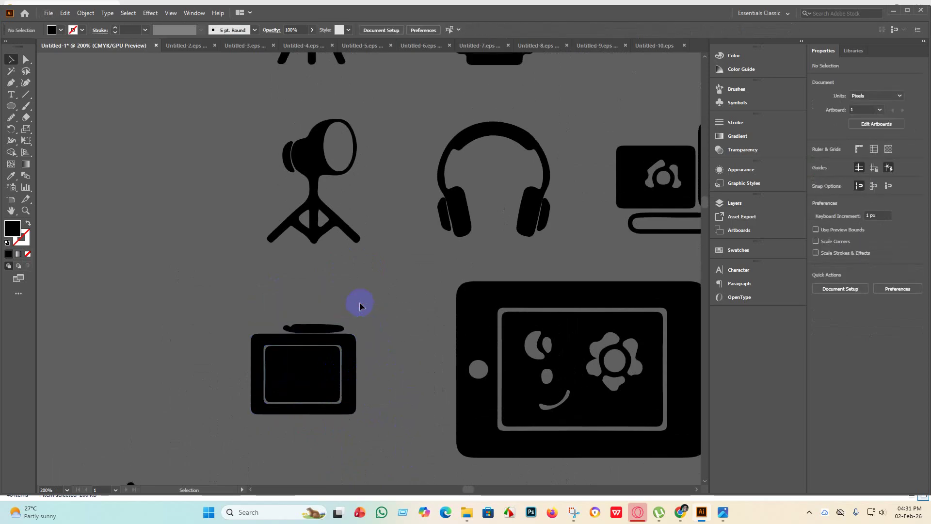
left_click(320, 330)
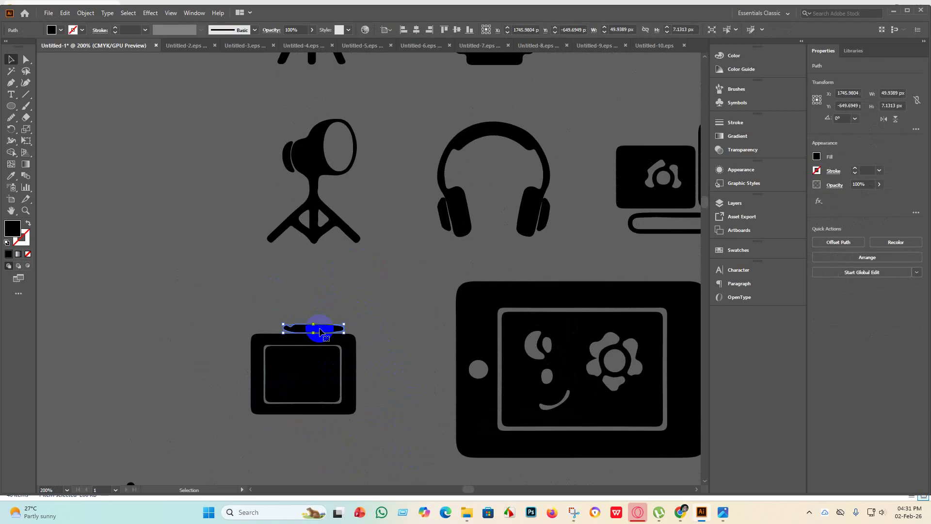
key("Delete")
Delete the face-and-flower drawing panel from the large tablet's screen
scroll(295, 339, "down", 3)
scroll(408, 354, "up", 3)
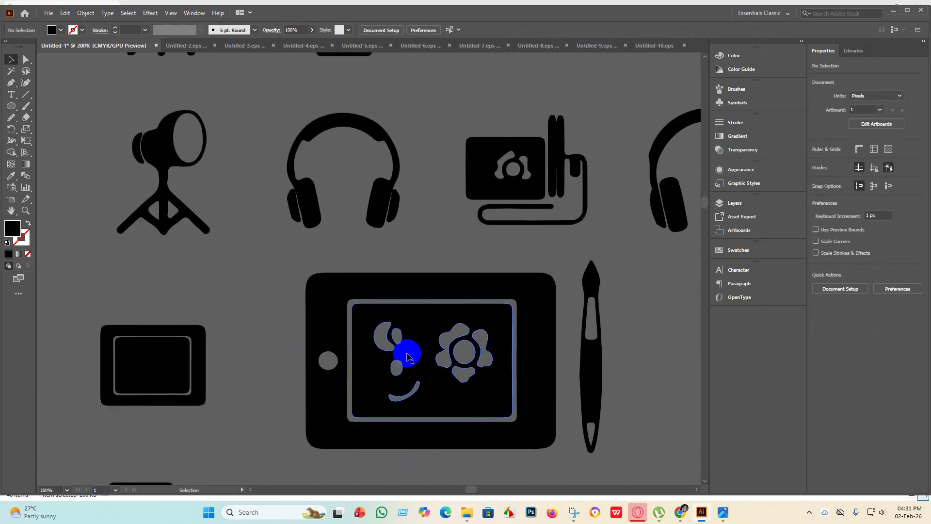
left_click(450, 382)
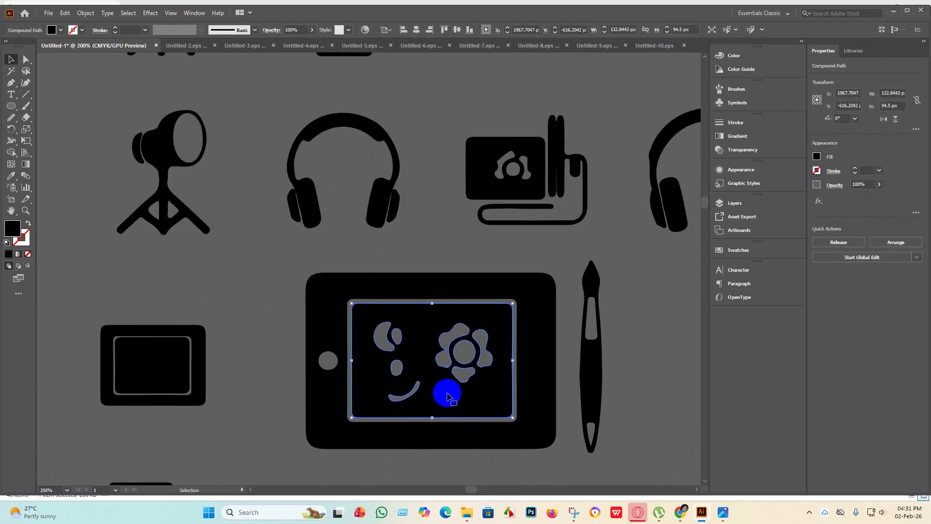
key("Delete")
Delete the mouse, keyboard and stand neck below the desktop monitor in the third row
scroll(448, 391, "down", 3)
scroll(626, 396, "up", 3)
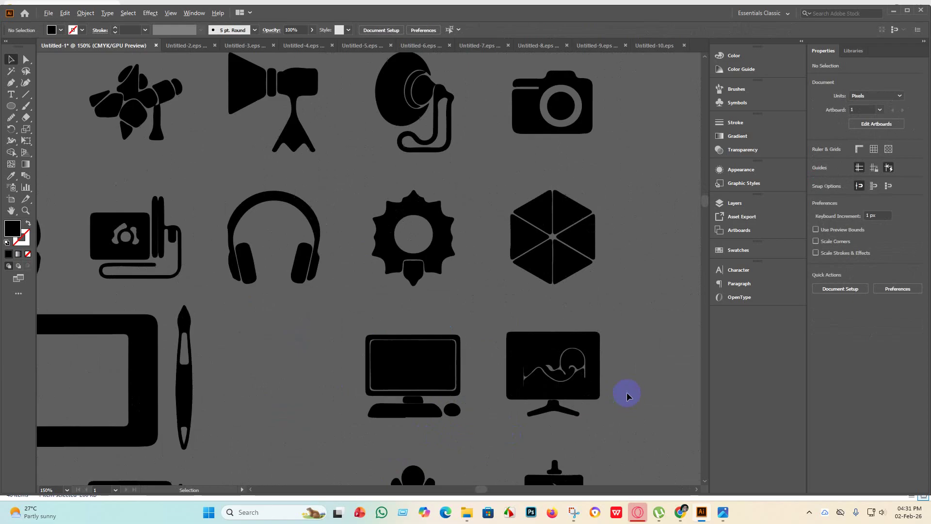
scroll(436, 432, "up", 2)
left_click_drag(510, 438, 445, 407)
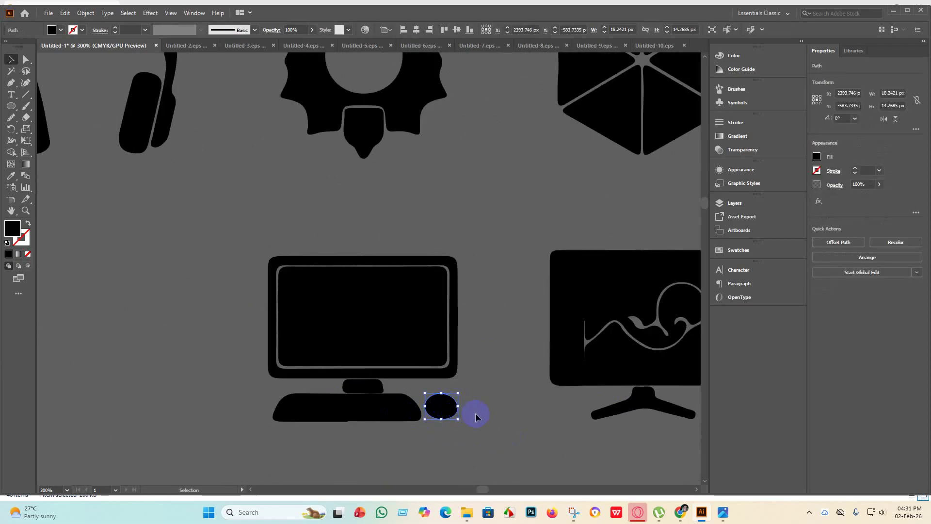
key("Delete")
left_click(360, 417)
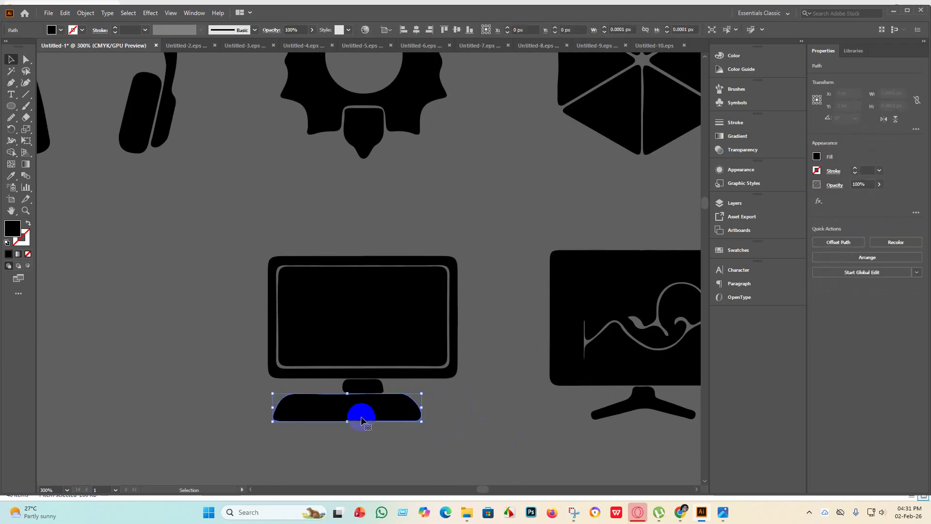
key("Delete")
left_click(366, 396)
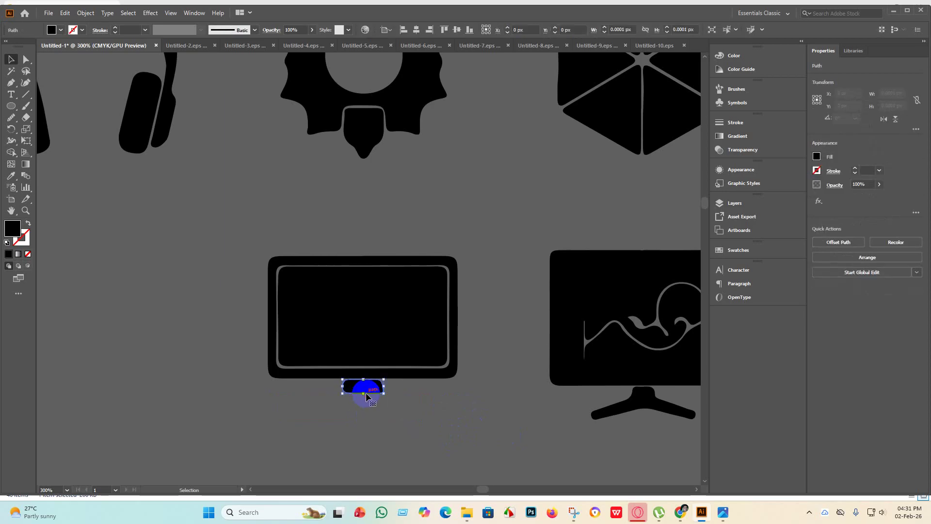
key("Delete")
Duplicate the small tablet's inner screen rectangle into the gap beside the large tablet's brush
scroll(356, 411, "down", 4)
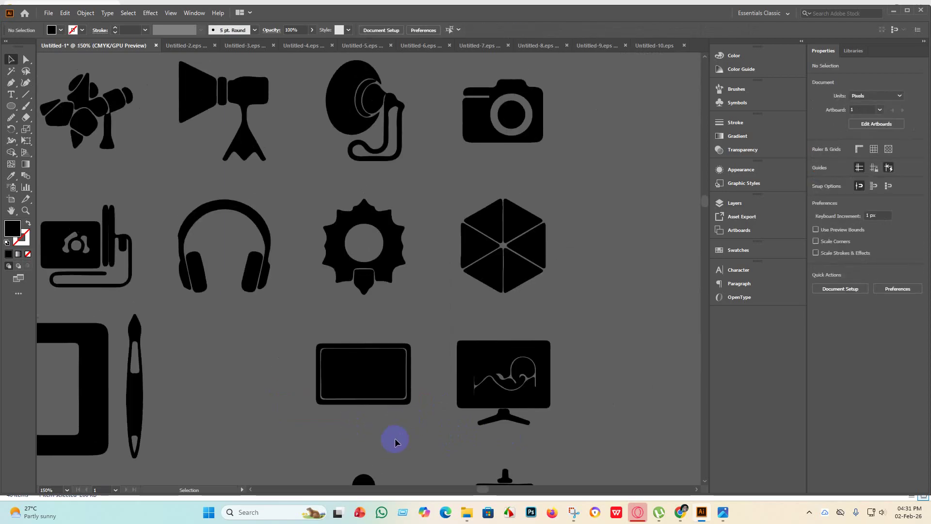
scroll(388, 442, "down", 3)
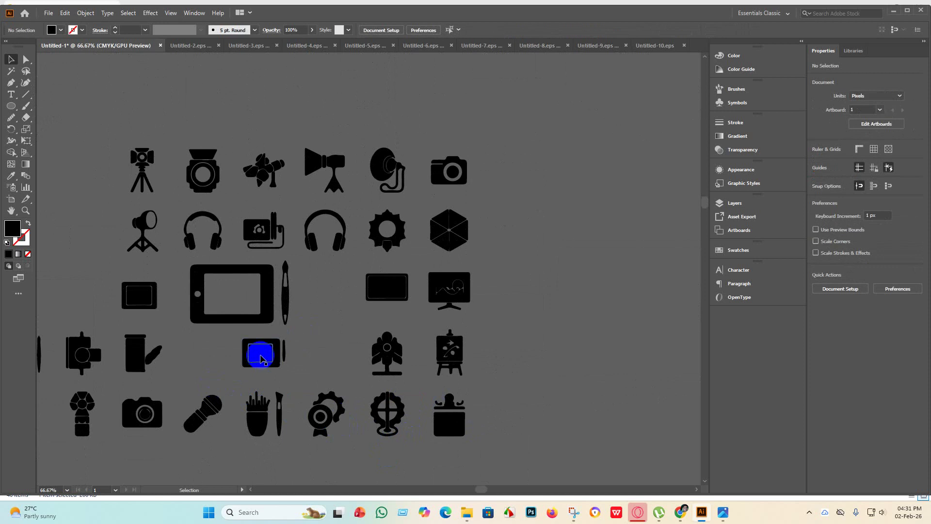
scroll(143, 302, "up", 3)
left_click_drag(150, 308, 612, 334, "alt")
scroll(312, 347, "down", 5)
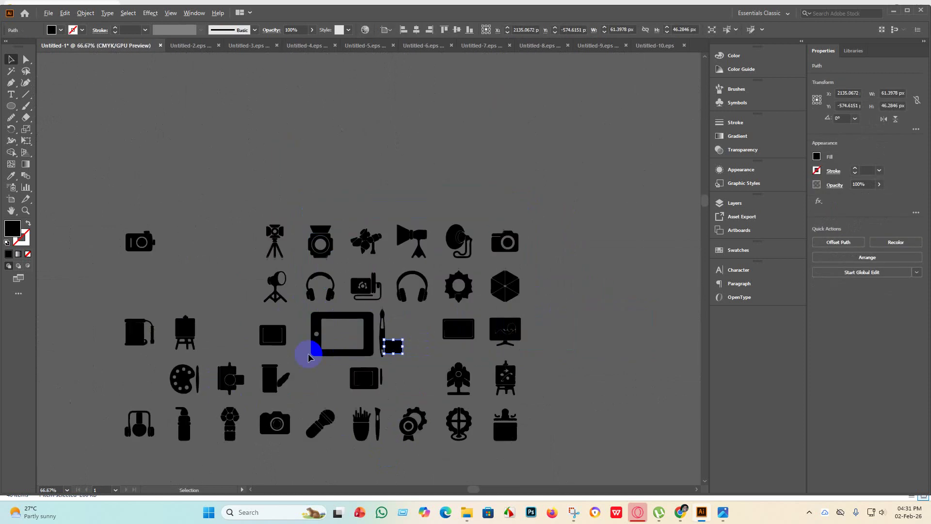
Place a wide rectangular bar below the desktop monitor and a separate small rectangle of about 17 × 20 px below it
scroll(377, 342, "up", 3)
left_click_drag(347, 327, 509, 320)
left_click_drag(579, 320, 479, 343)
left_click(568, 353)
scroll(479, 356, "up", 3)
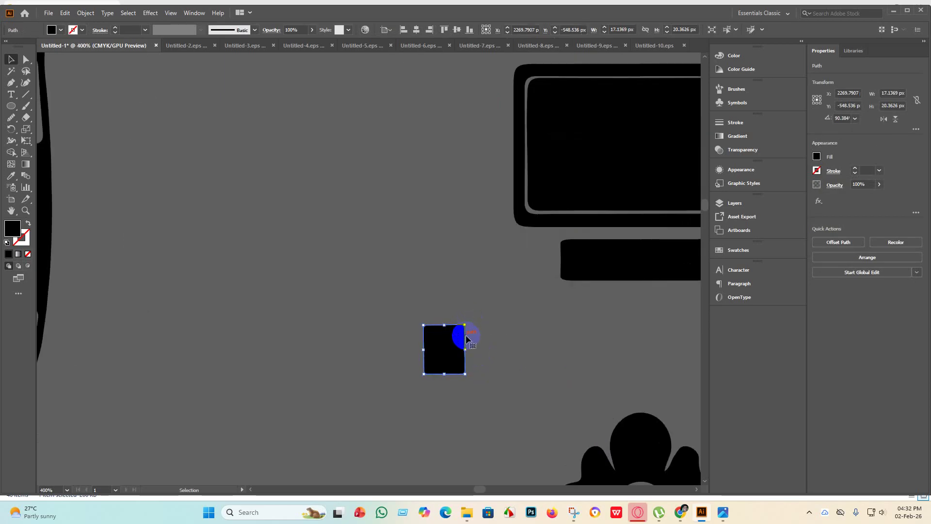
Move the small black rectangle onto the monitor icon so that it bridges the screen frame and the base
scroll(466, 338, "down", 3)
left_click_drag(455, 342, 561, 301)
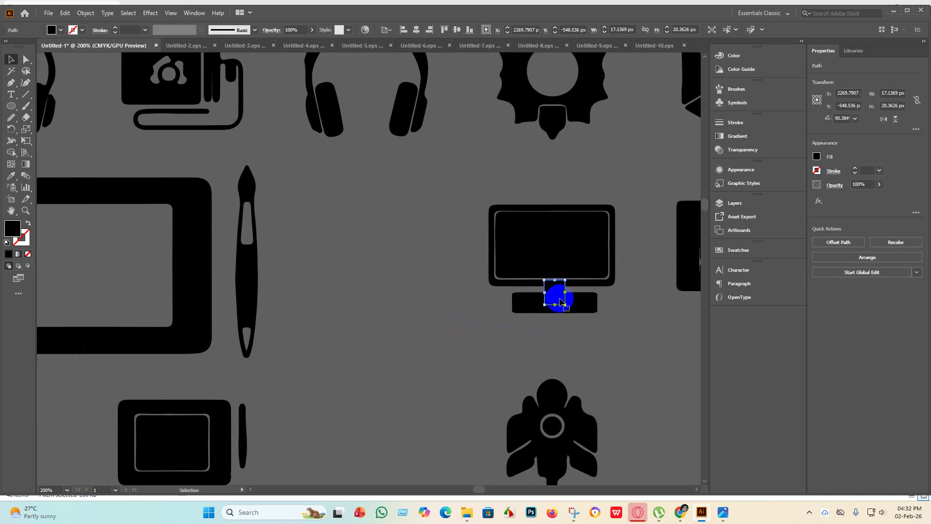
left_click(584, 340)
scroll(591, 370, "up", 1)
scroll(586, 367, "down", 2)
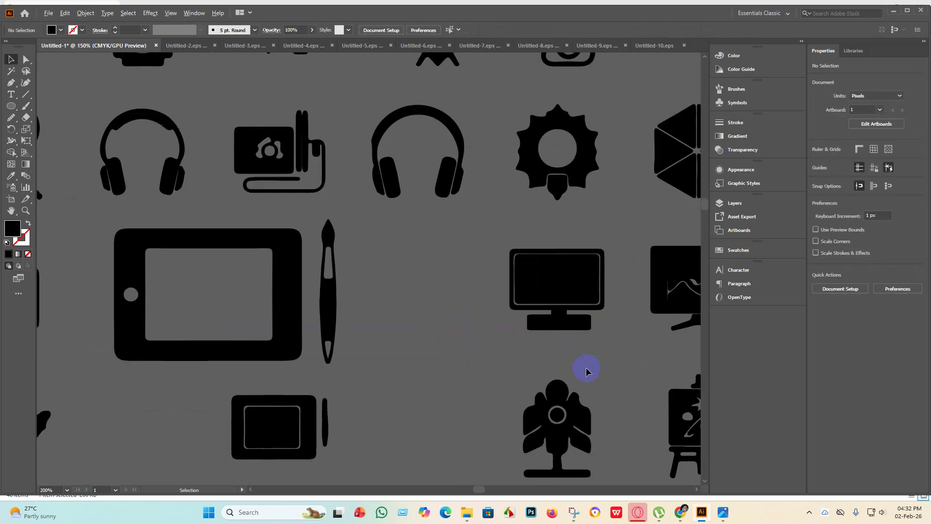
Merge the monitor's outer frame, neck and base into one shape with Shape Builder
left_click_drag(508, 243, 537, 318)
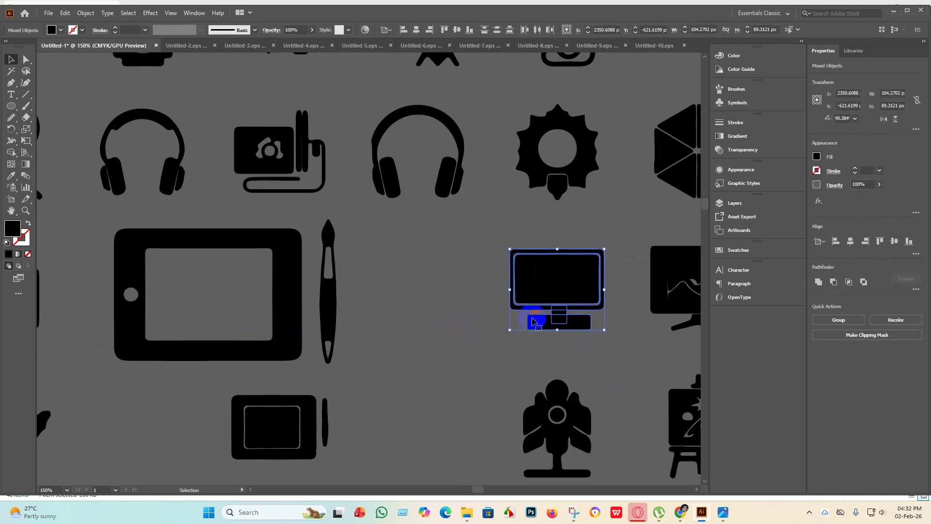
left_click(623, 368)
scroll(600, 352, "up", 1)
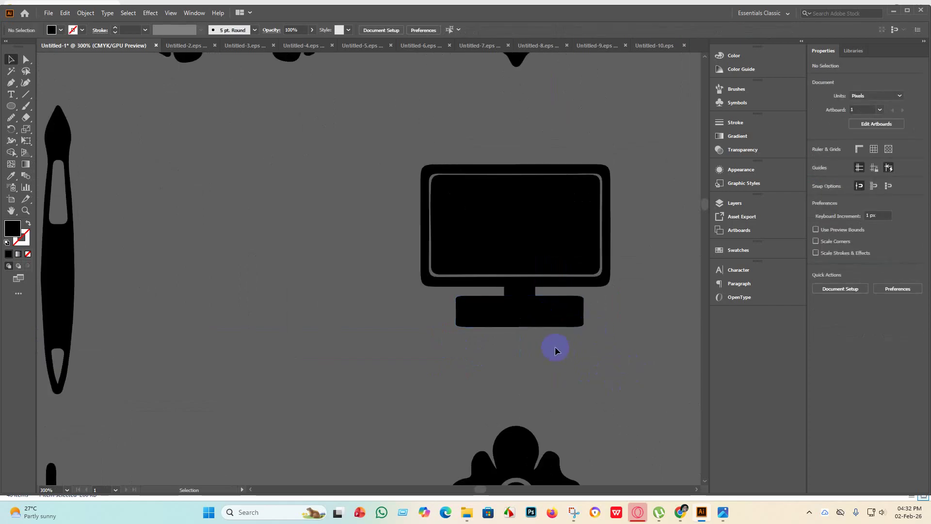
left_click_drag(584, 372, 455, 246)
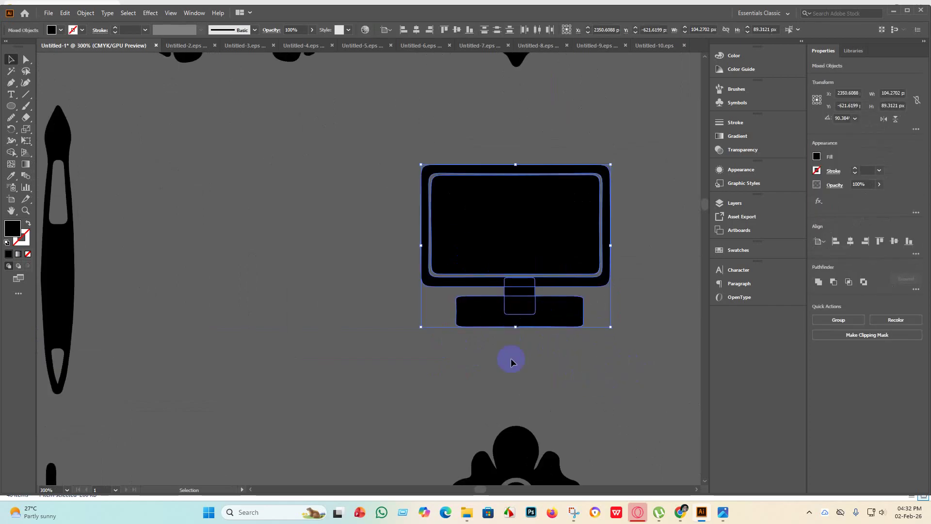
left_click(11, 153)
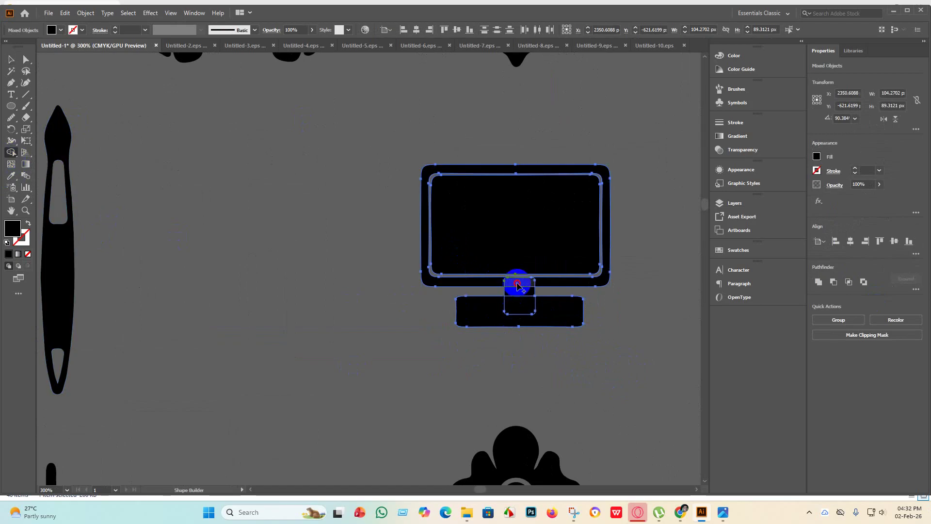
mouse_move(517, 286)
left_mouse_down()
mouse_move(515, 314)
mouse_move(488, 319)
left_mouse_up()
left_click(11, 59)
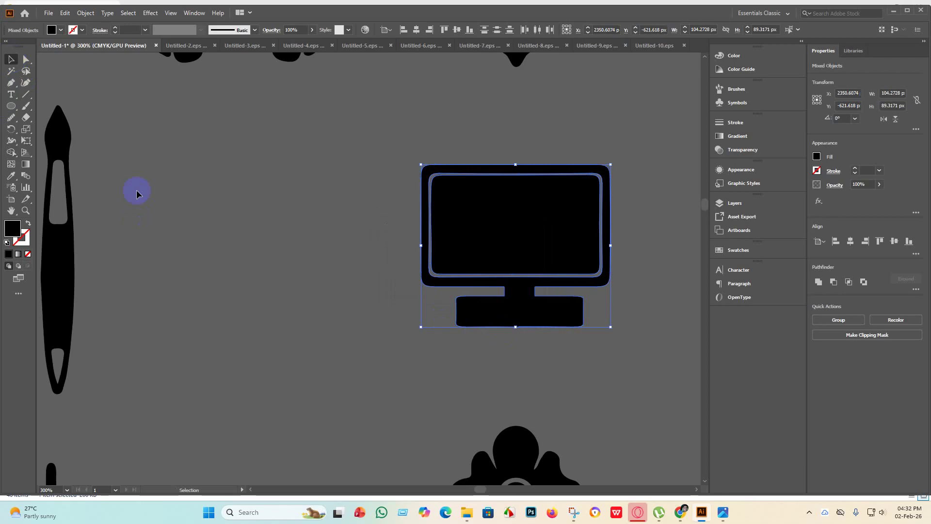
left_click(268, 290)
Move the easel icon's top peg down so that it overlaps the upper edge of the board
scroll(291, 320, "down", 2)
scroll(347, 347, "down", 1)
scroll(347, 347, "down", 2)
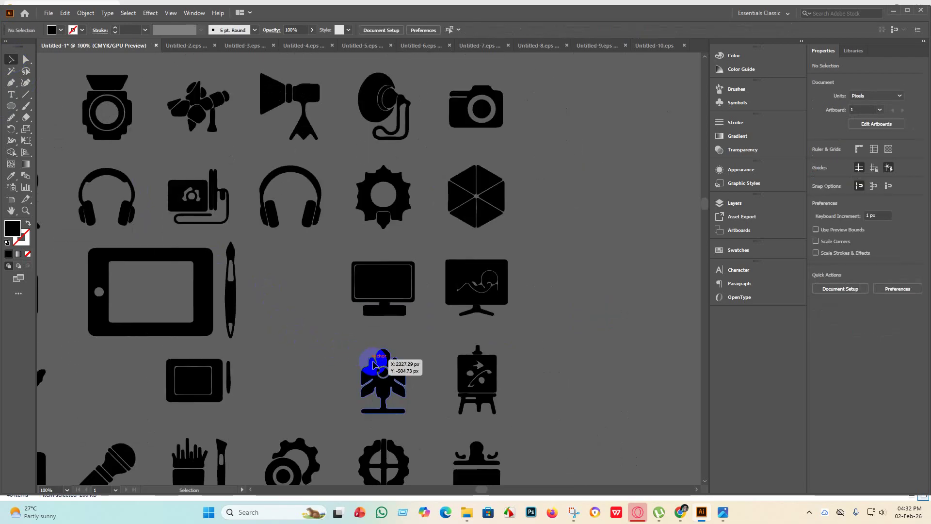
scroll(415, 359, "down", 2)
scroll(464, 383, "up", 4)
scroll(465, 383, "up", 4)
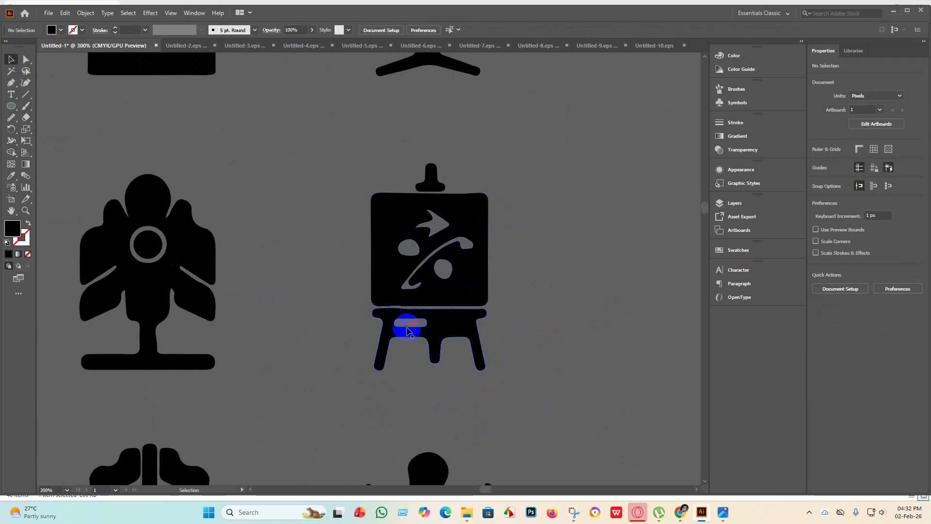
scroll(395, 320, "up", 2)
scroll(431, 328, "down", 1)
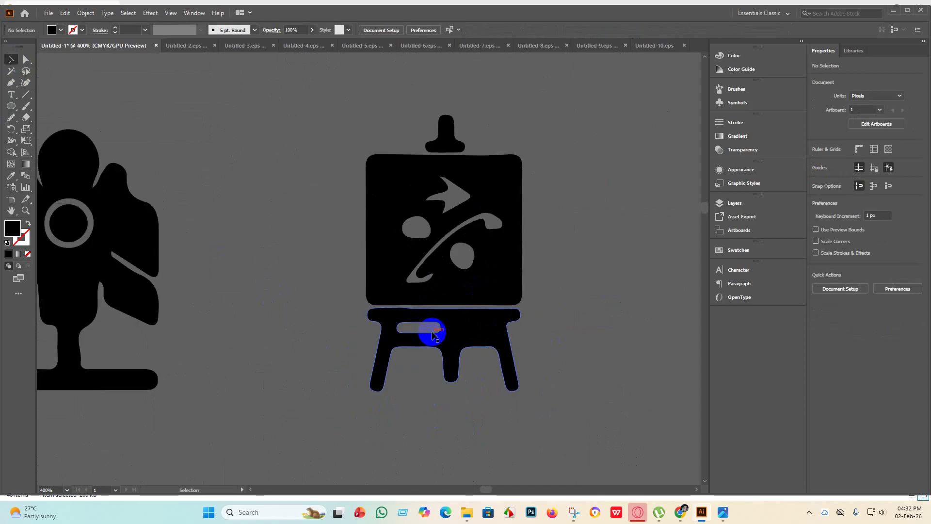
scroll(456, 312, "up", 1)
left_click_drag(457, 183, 453, 191)
left_click(610, 304)
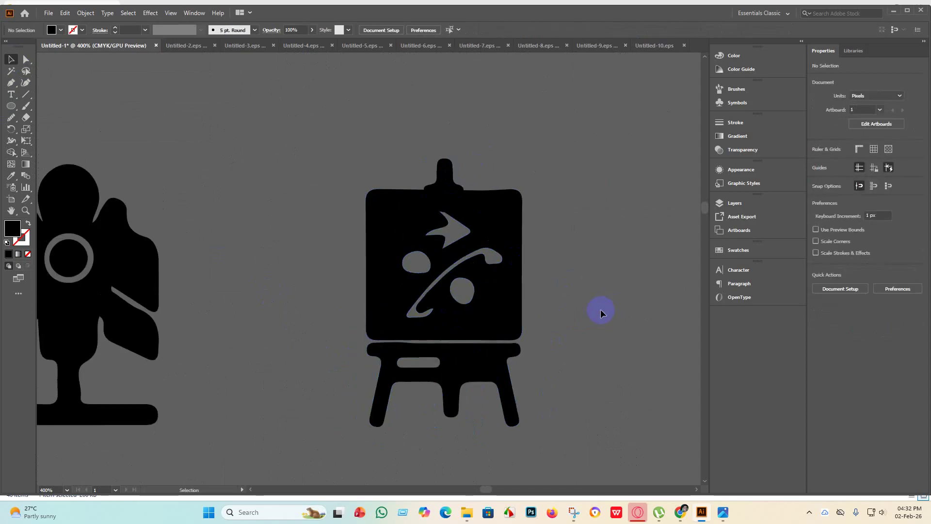
Merge the easel's peg and board with Shape Builder, filling in the artwork cutouts on the board
scroll(598, 310, "down", 1)
left_click_drag(613, 448, 228, 114)
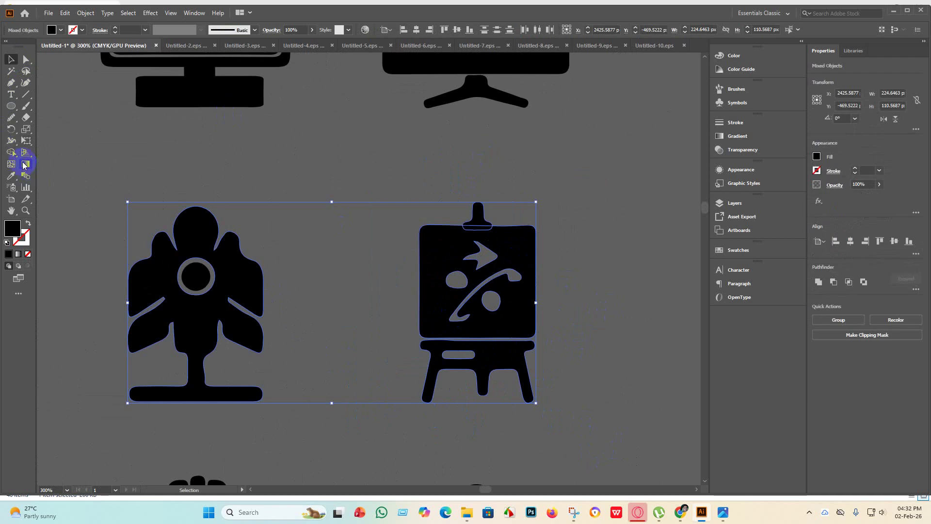
left_click(11, 152)
mouse_move(415, 223)
left_mouse_down()
mouse_move(583, 309)
mouse_move(590, 351)
left_mouse_up()
left_click(9, 61)
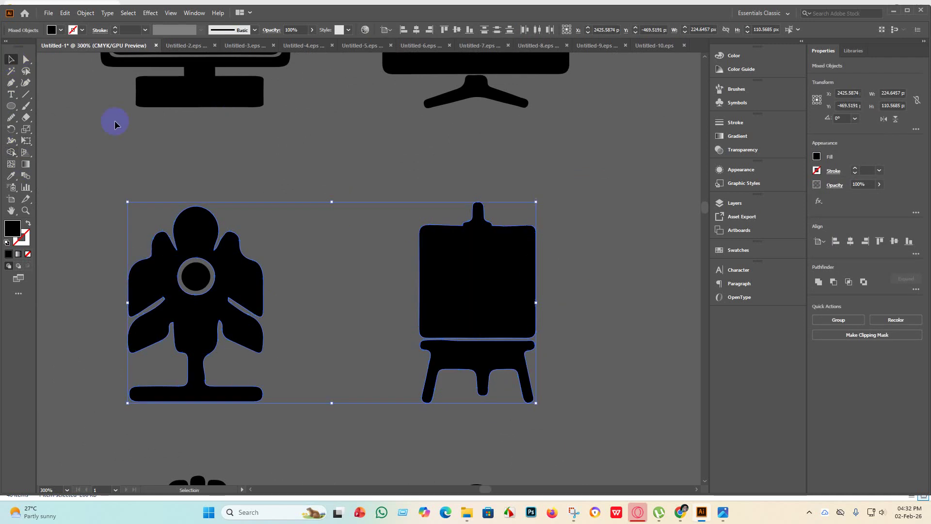
left_click(319, 221)
Move the stand of the monitor with the curved artwork up so that it overlaps the screen's lower edge
scroll(339, 243, "down", 5)
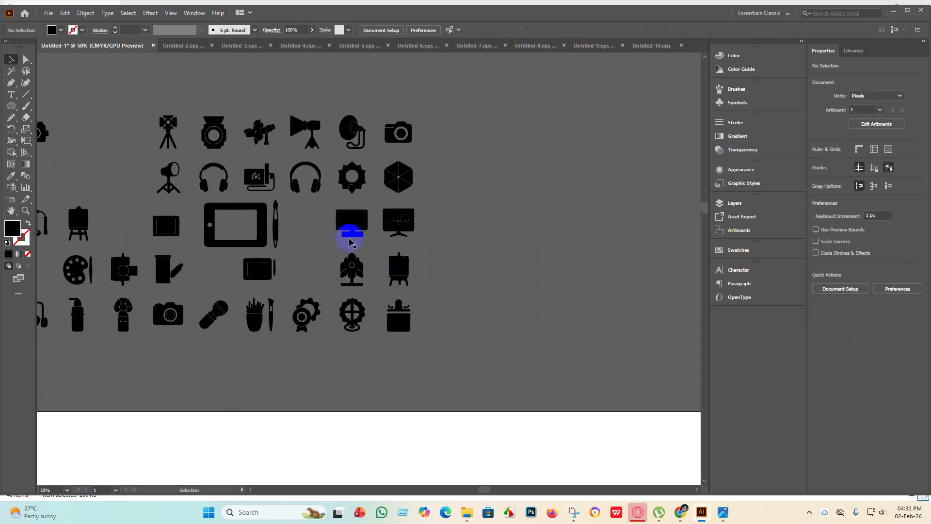
scroll(368, 224, "up", 4)
scroll(399, 226, "up", 2)
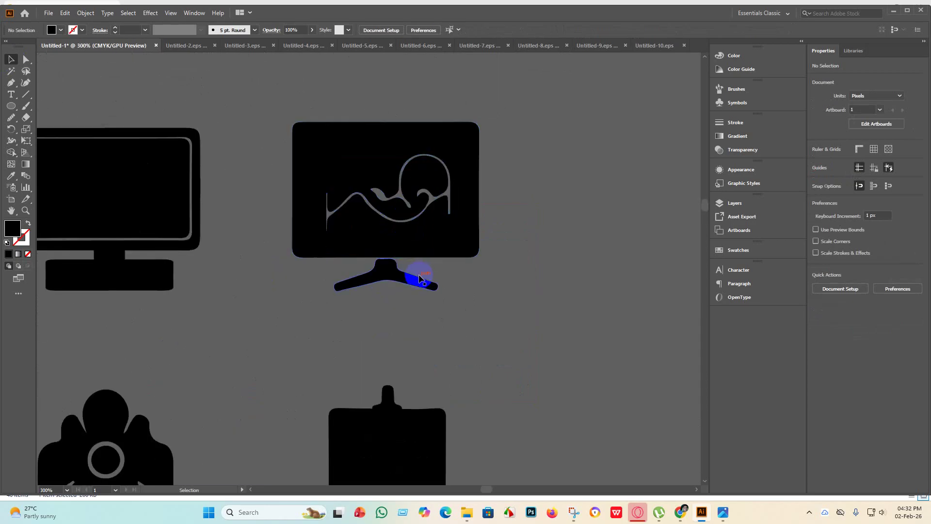
scroll(388, 286, "up", 1)
scroll(386, 294, "down", 1)
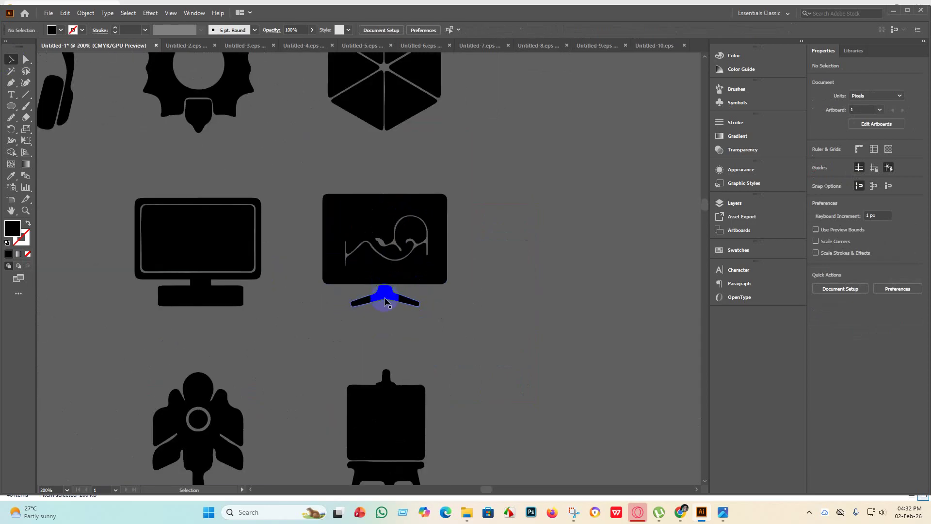
left_click(387, 301)
left_click(406, 331)
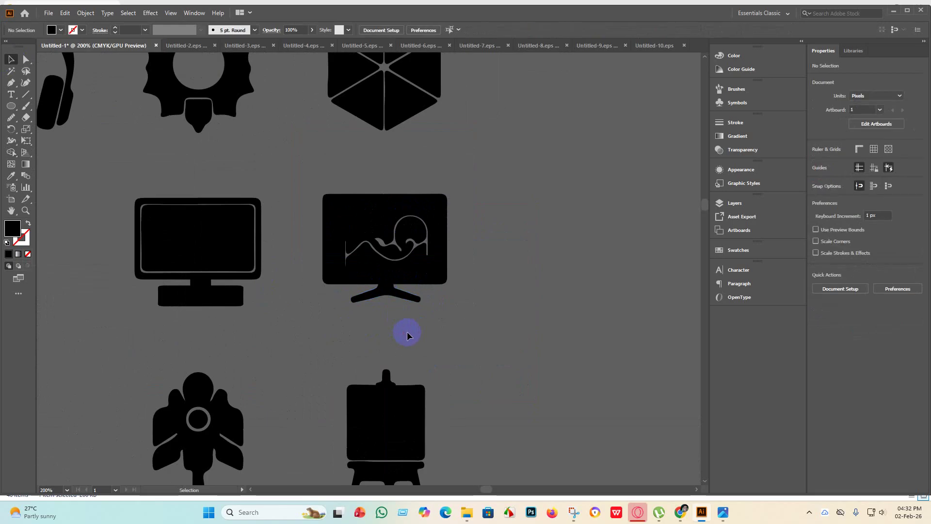
Merge that monitor's stand and screen with Shape Builder, filling in the curved artwork cutout
left_click_drag(492, 299, 202, 147)
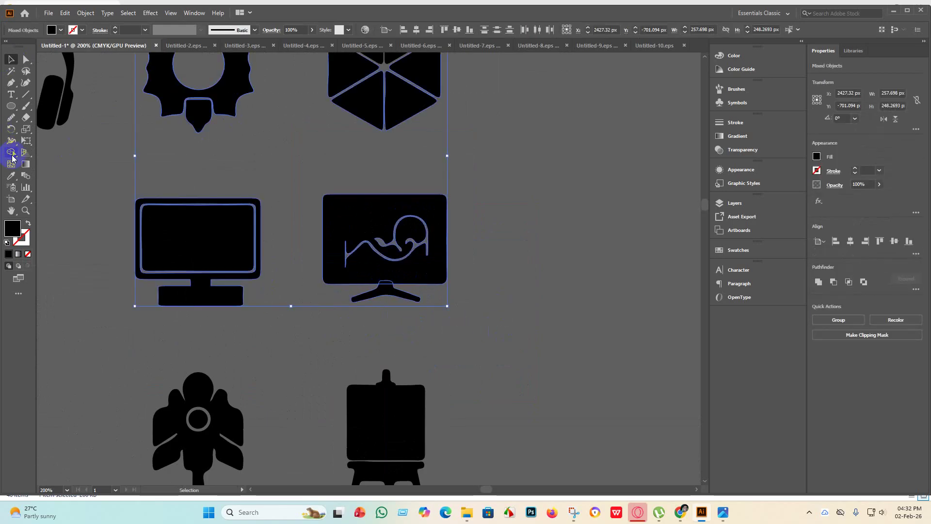
left_click(11, 151)
left_click_drag(381, 226, 451, 277)
left_click(11, 59)
left_click(534, 276)
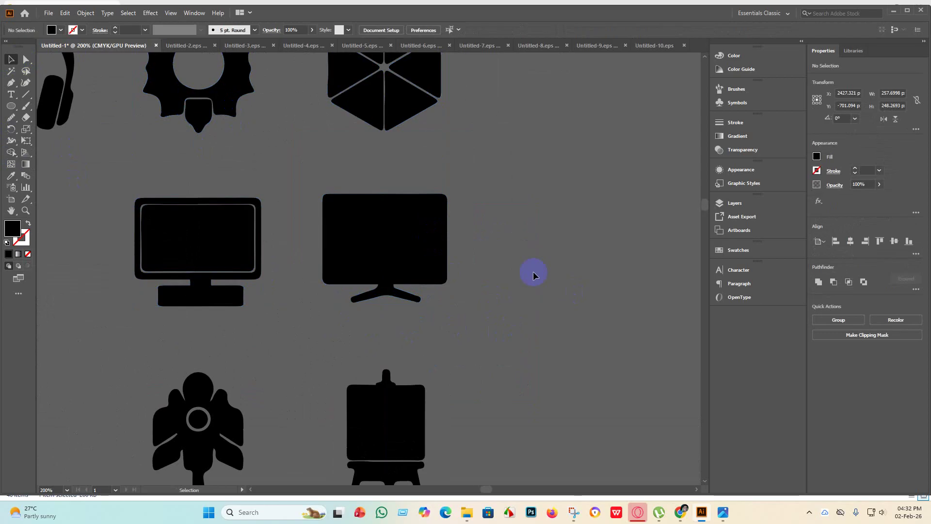
Select the solid monitor together with the easel board below it and apply Shape Builder to the monitor's screen
mouse_move(426, 384)
left_mouse_down()
mouse_move(364, 234)
mouse_move(389, 252)
mouse_move(395, 279)
left_mouse_up()
left_click(11, 151)
left_click(386, 251)
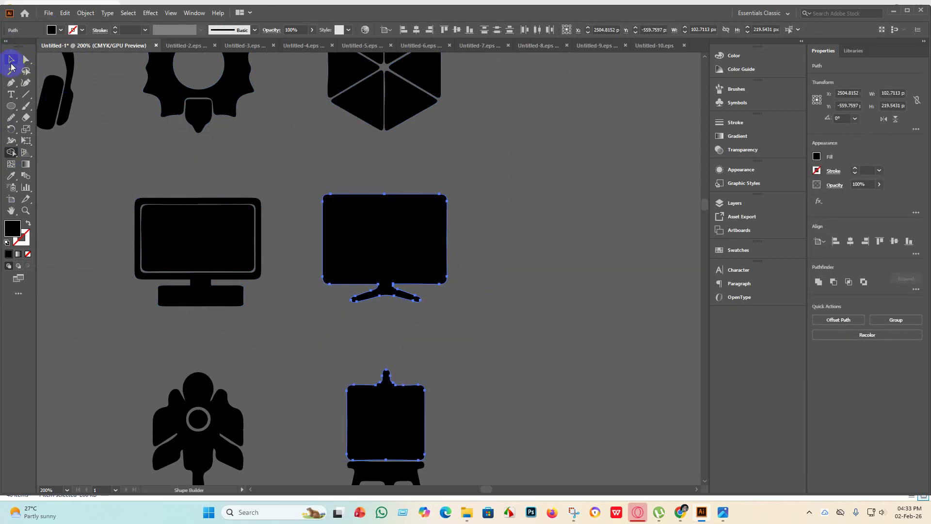
left_click(11, 60)
left_click(399, 246)
scroll(421, 312, "down", 3)
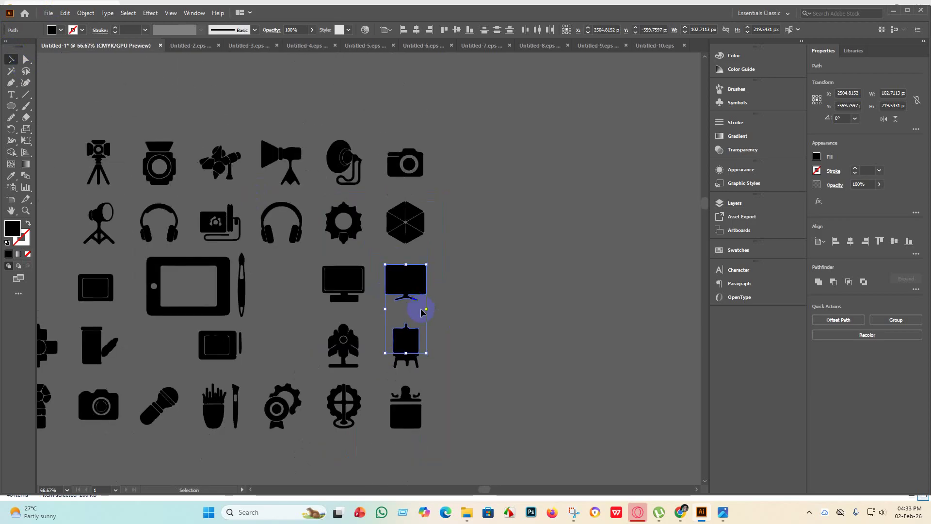
left_click(471, 344)
Examine the gear and both headphone icons up close for detached parts
scroll(335, 228, "up", 4)
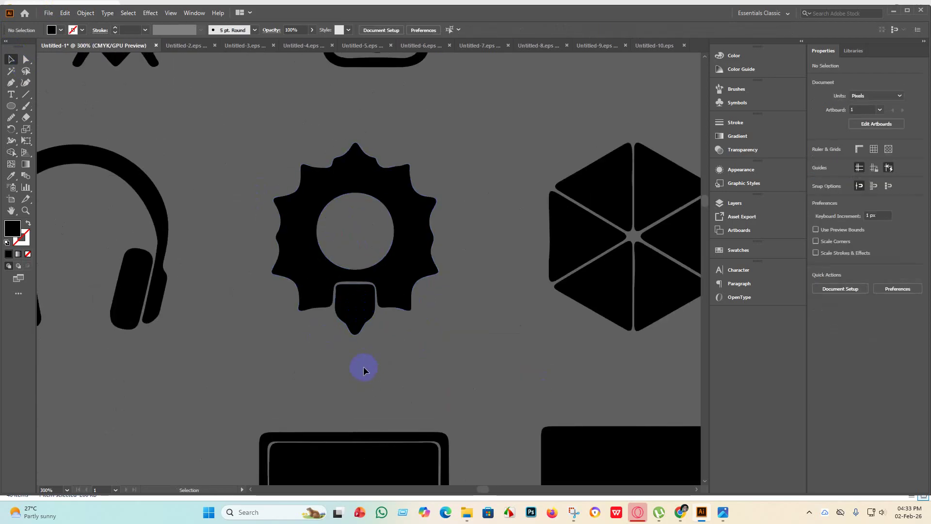
scroll(364, 370, "down", 6)
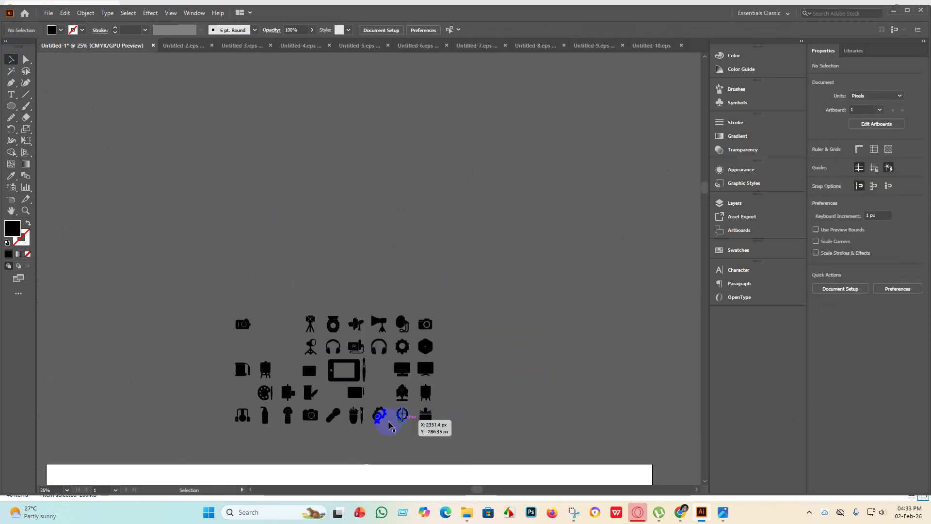
scroll(426, 332, "up", 6)
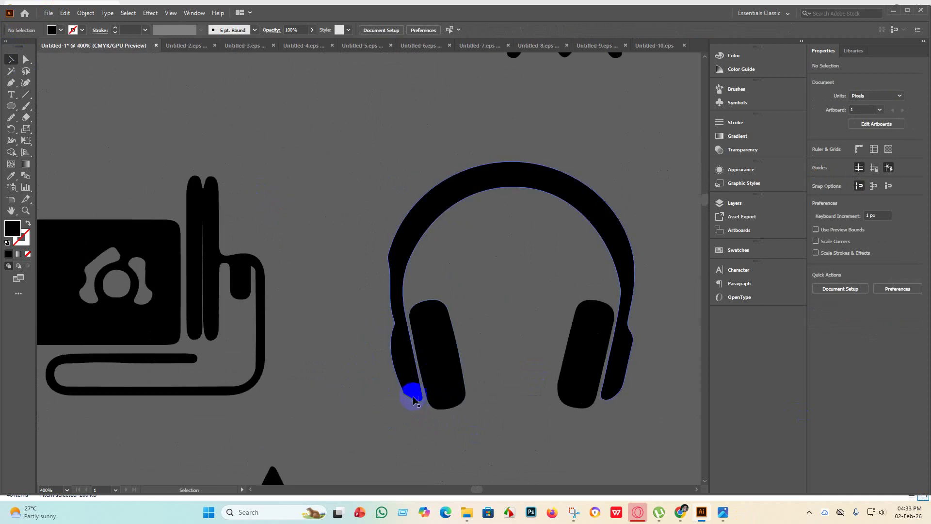
scroll(410, 401, "down", 5)
scroll(246, 401, "up", 3)
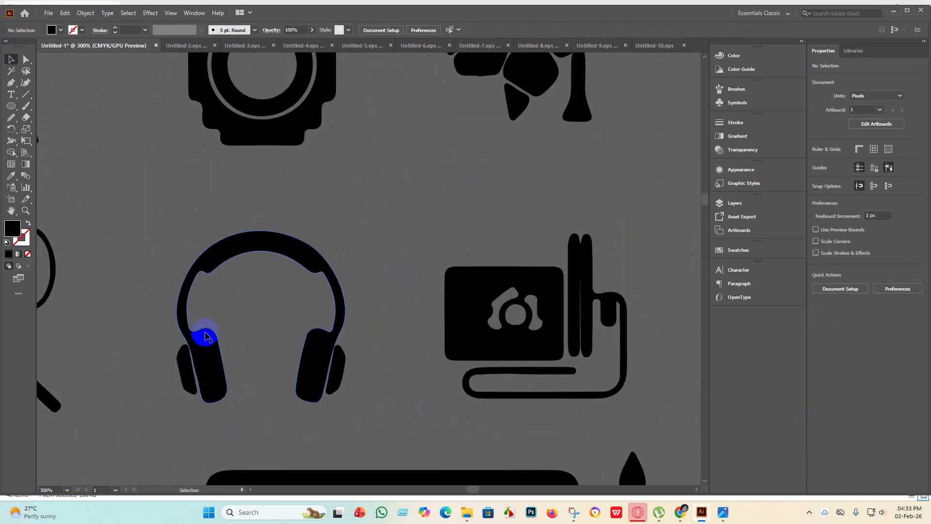
scroll(208, 345, "up", 3)
left_click(185, 398)
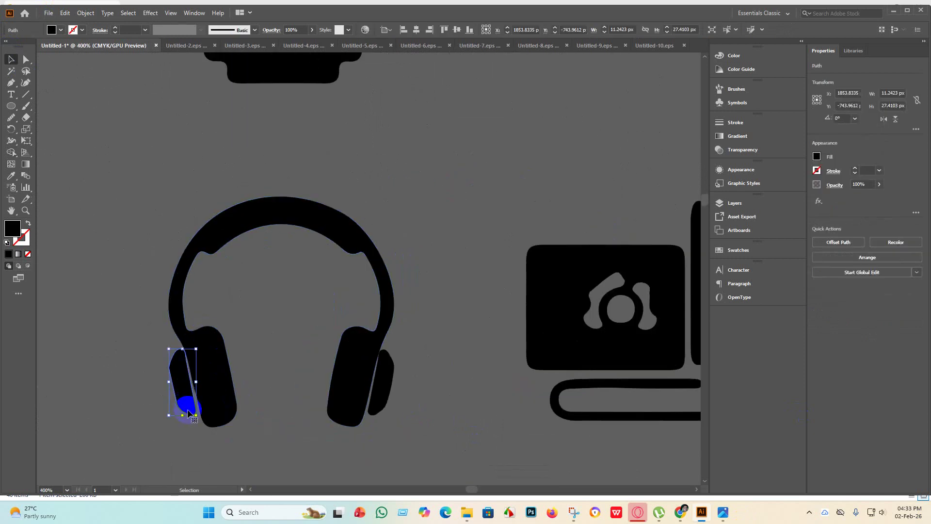
left_click(271, 416)
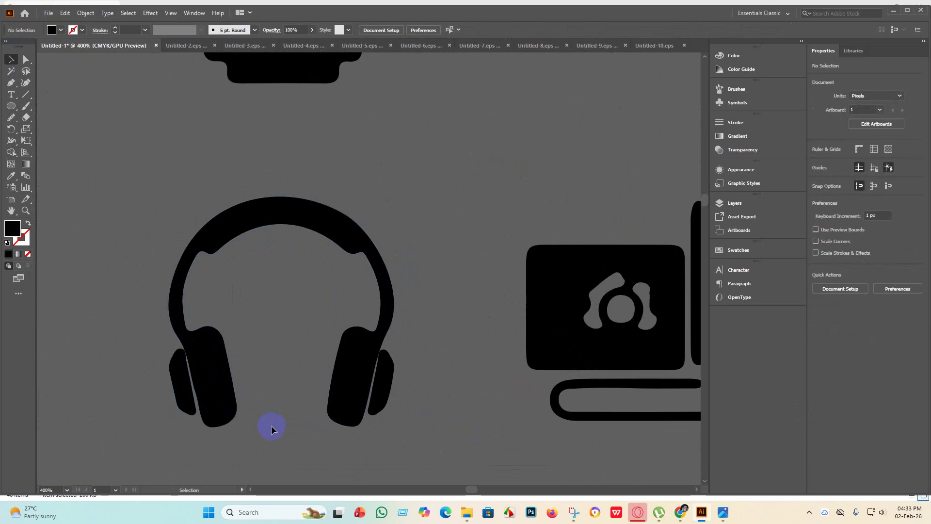
scroll(276, 427, "down", 5)
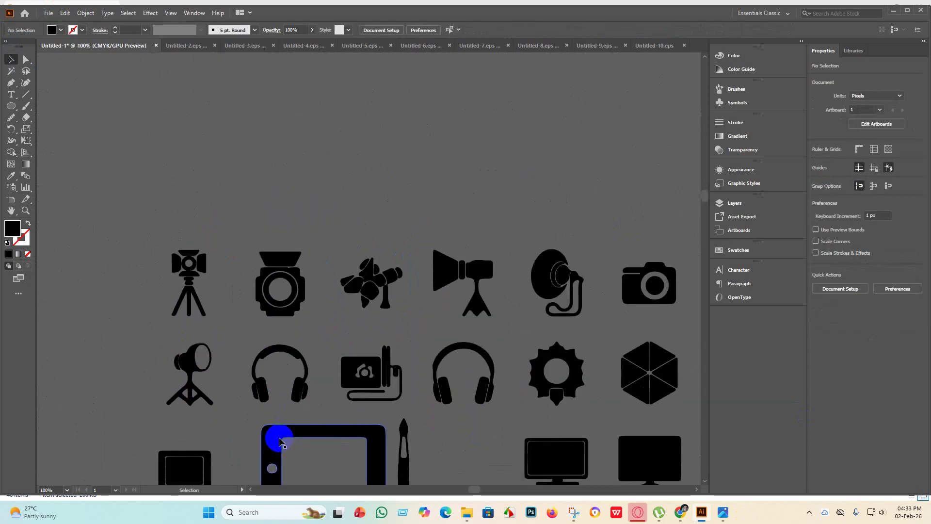
Delete the slanted feather-like shape beside the lidded canister icon
scroll(339, 379, "down", 5)
scroll(83, 239, "up", 5)
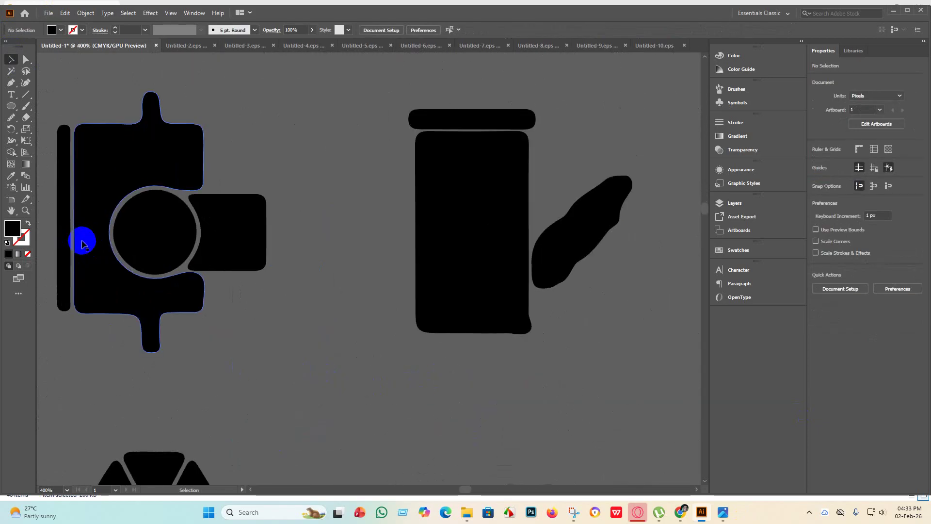
scroll(191, 291, "down", 5)
scroll(253, 291, "down", 3)
scroll(257, 284, "up", 6)
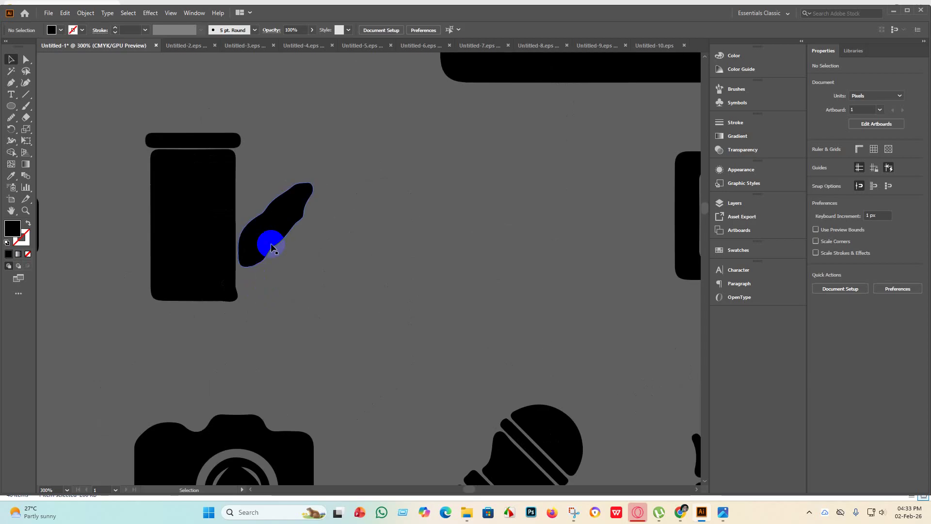
left_click(272, 240)
key("Delete")
Move both outer ear cups of the square-band headphone icon inward so that they touch the band's arms
scroll(252, 245, "down", 6)
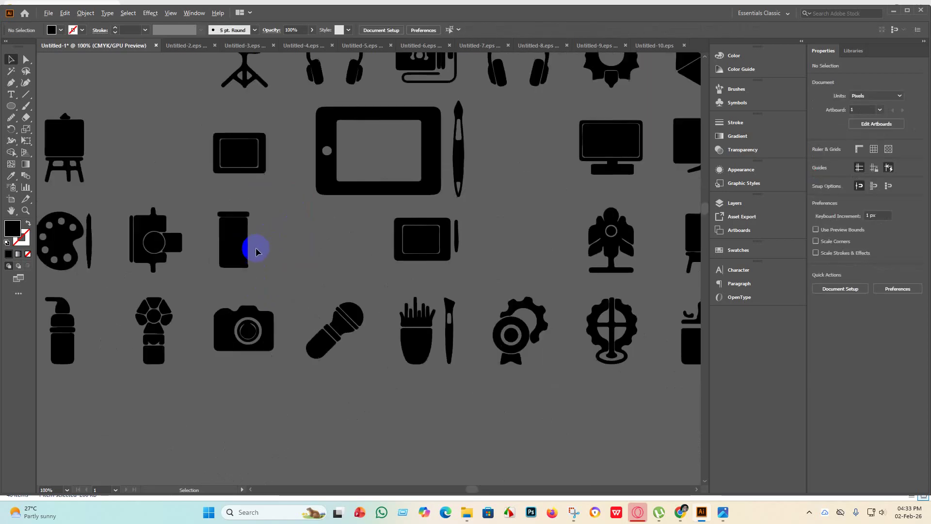
scroll(104, 249, "up", 5)
scroll(220, 257, "up", 3)
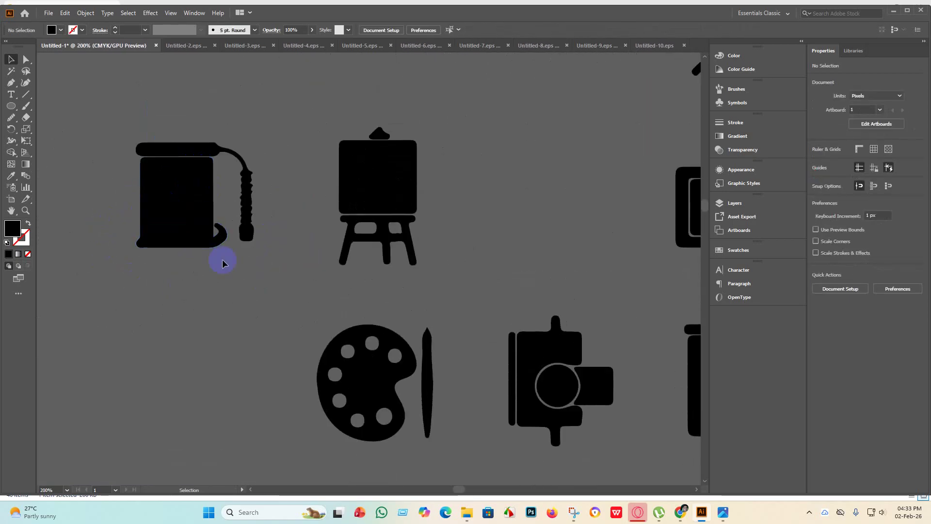
scroll(244, 318, "down", 4)
scroll(244, 318, "down", 3)
scroll(239, 281, "up", 5)
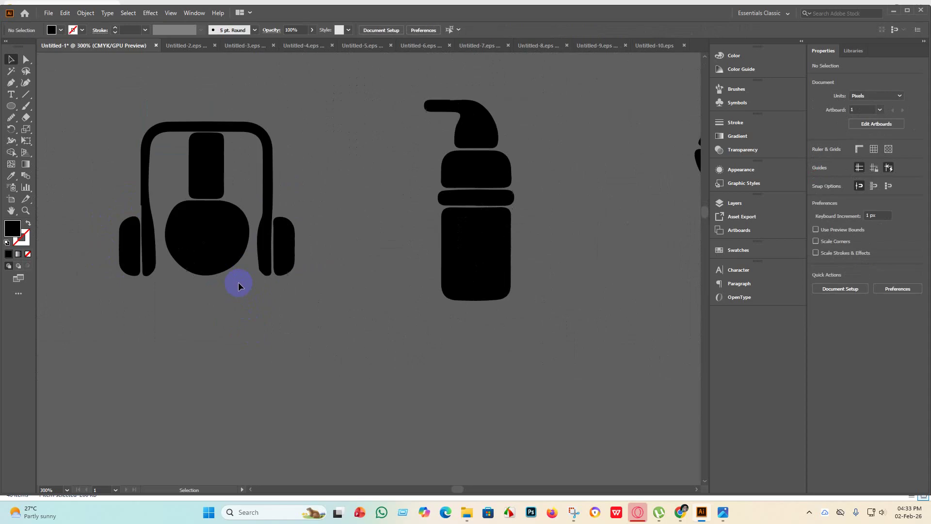
scroll(241, 283, "down", 2)
scroll(237, 282, "up", 4)
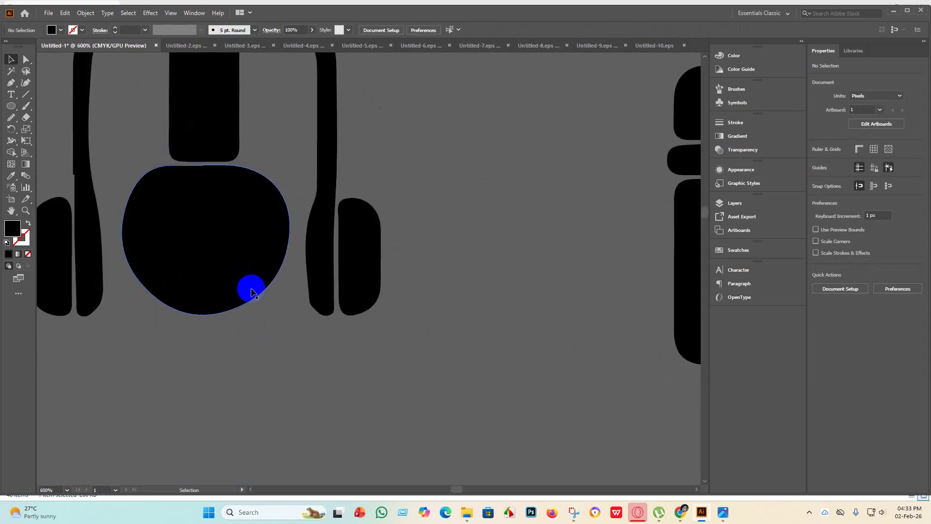
scroll(252, 291, "down", 2)
left_click_drag(155, 287, 161, 289)
left_click_drag(307, 288, 297, 291)
left_click(308, 359)
scroll(160, 296, "up", 2)
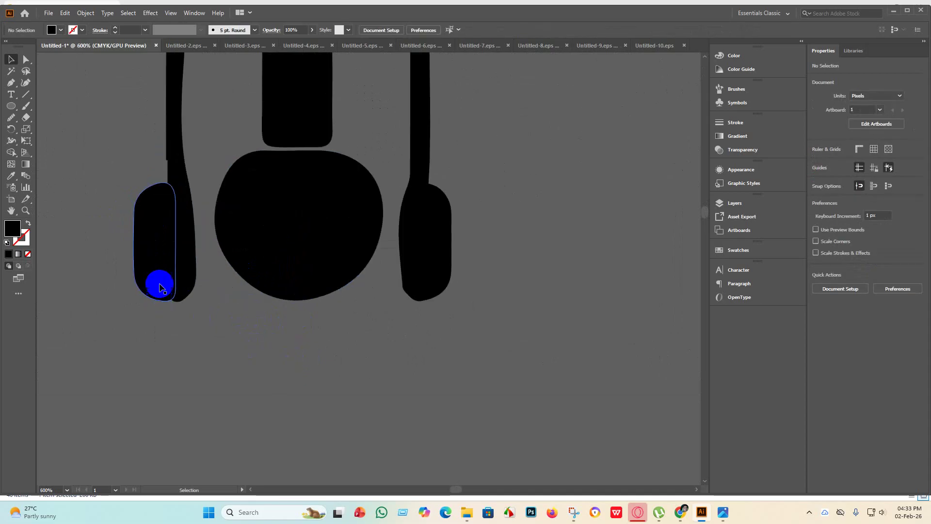
Shift both outer ear cups of the square-band headphone icon further inward so that they overlap the band's arms
left_click_drag(160, 287, 167, 273)
left_click(248, 360)
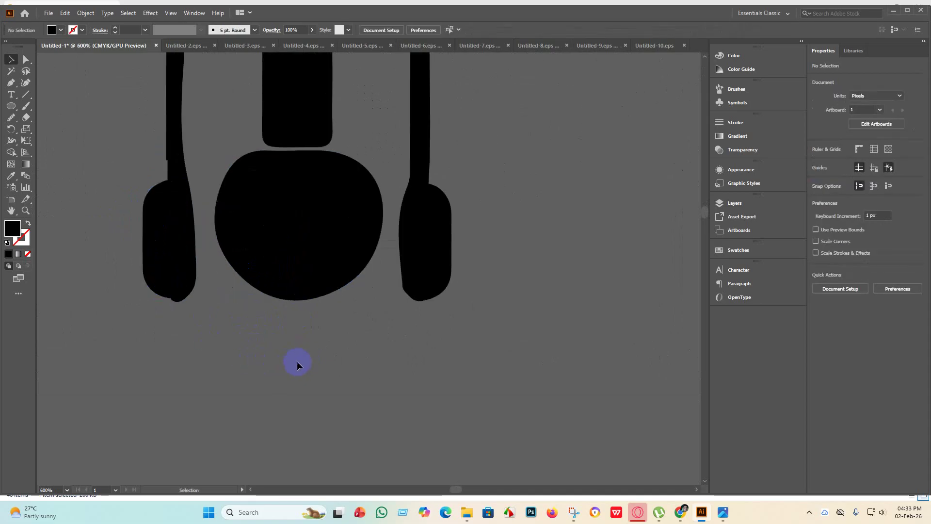
left_click_drag(426, 286, 435, 283)
left_click(429, 364)
left_click(421, 335)
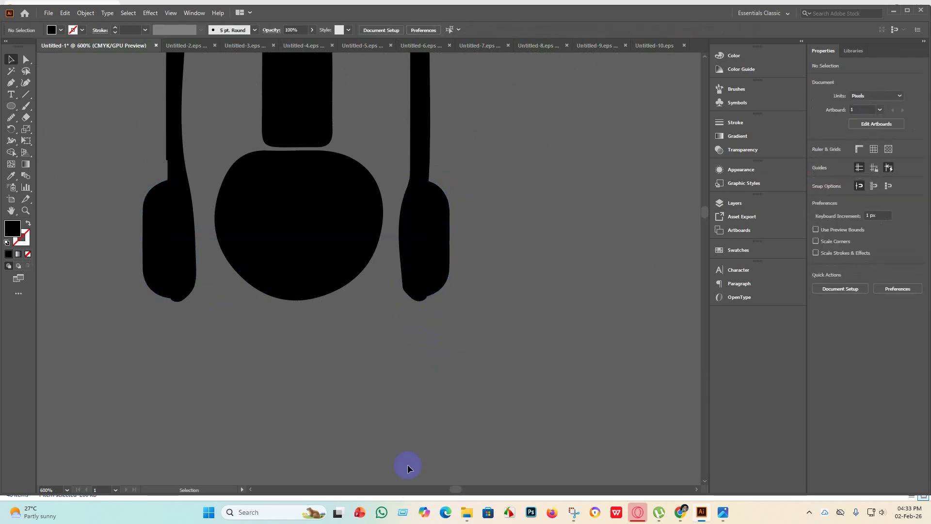
scroll(401, 437, "down", 1)
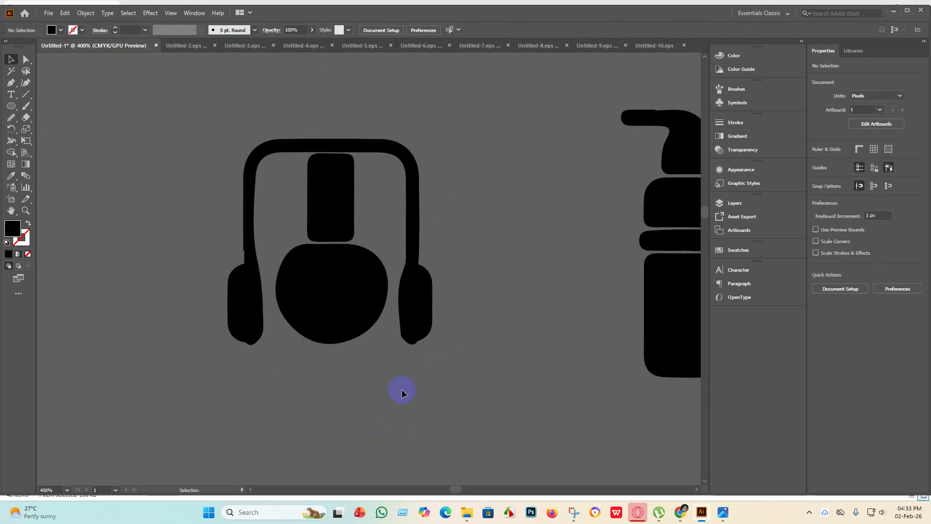
Select the whole square-band headphone icon and merge its overlapping ear cups and band with Shape Builder
left_click_drag(494, 410, 231, 237)
left_click(11, 152)
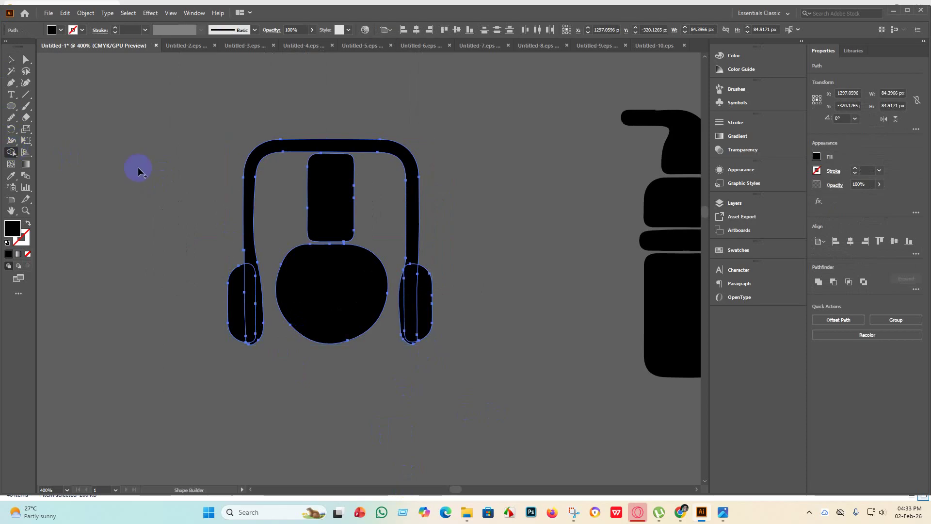
left_click_drag(125, 178, 492, 375)
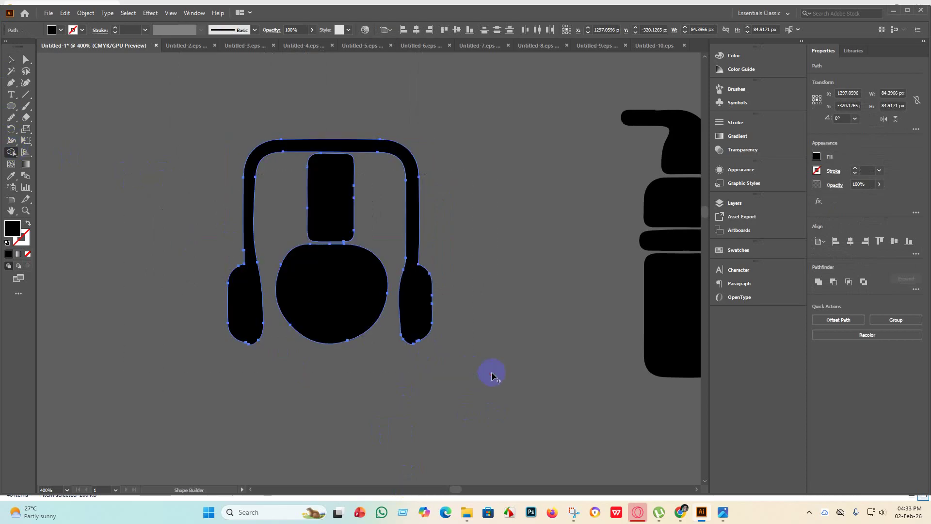
left_click(10, 59)
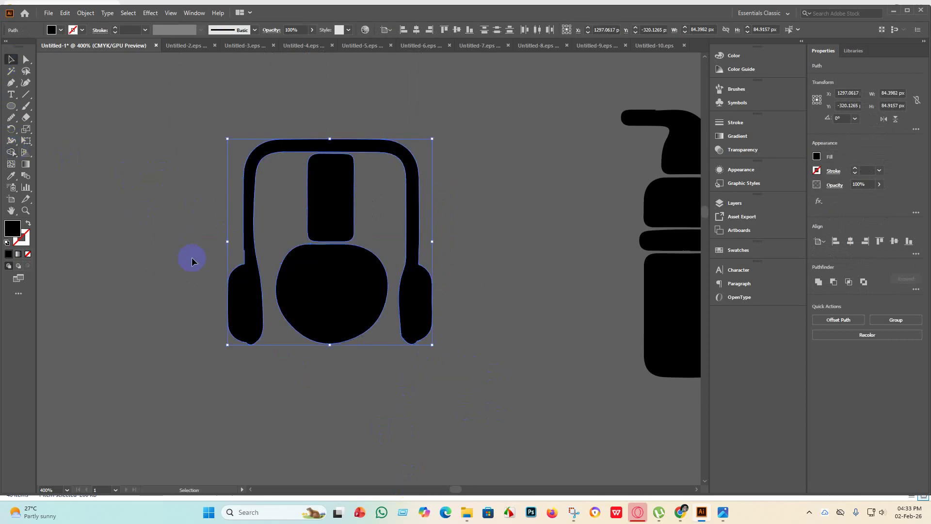
Smooth the small notch on the outer edge of the headphone's left arm just above the ear cup
left_click(10, 121)
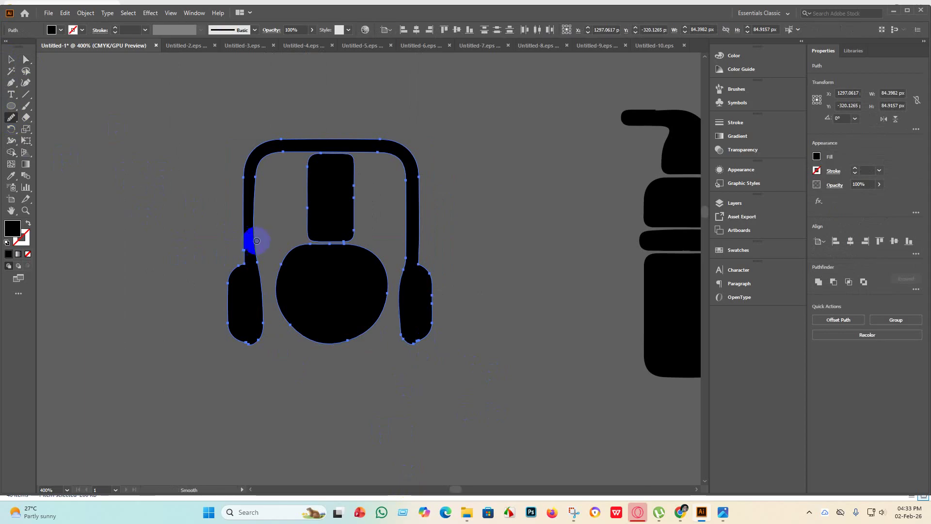
left_click_drag(244, 241, 242, 251)
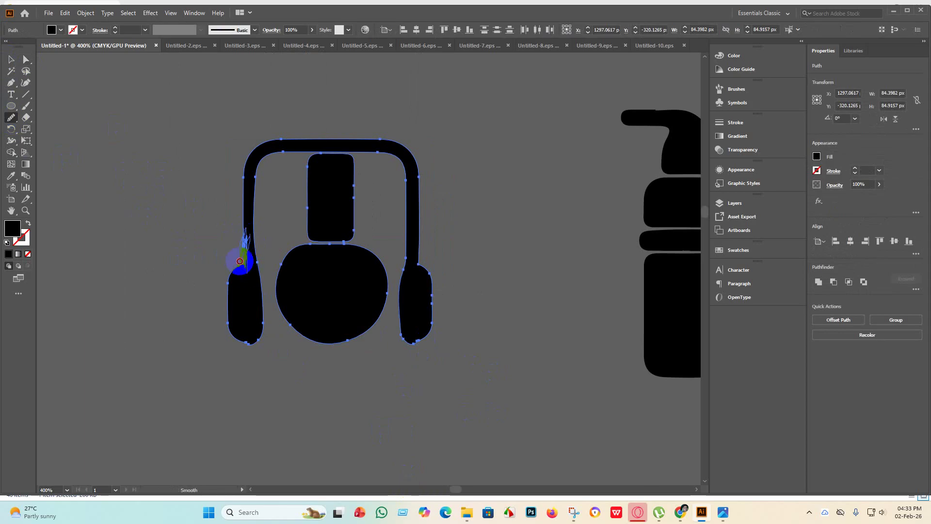
mouse_move(248, 244)
left_mouse_down()
mouse_move(243, 266)
mouse_move(247, 229)
mouse_move(246, 260)
left_mouse_up()
scroll(245, 260, "up", 3)
left_click(11, 59)
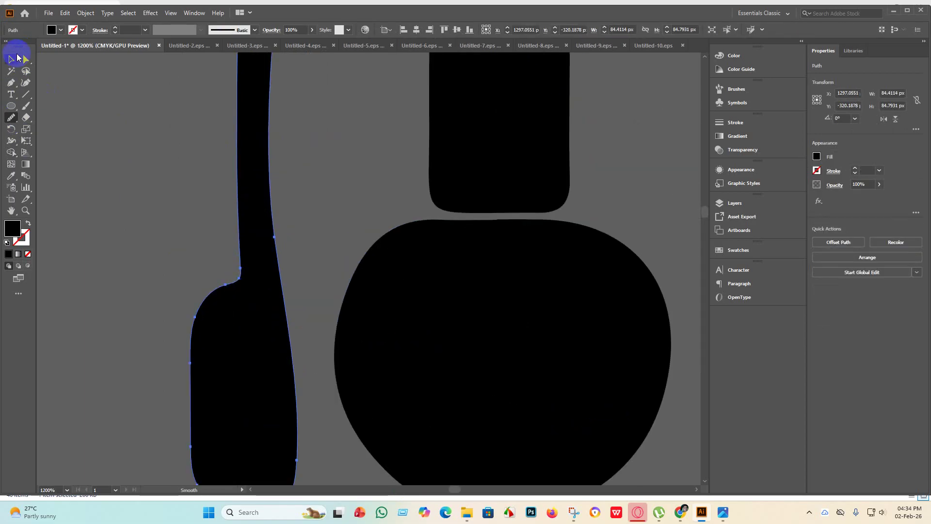
Delete the inner lens shapes of the camera icon in the bottom row, leaving a plain round opening
scroll(124, 196, "down", 6)
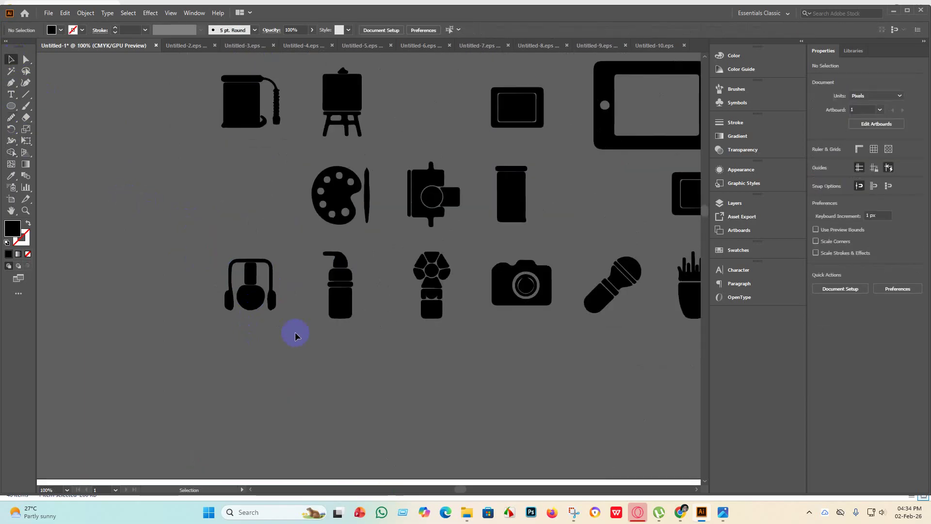
scroll(435, 309, "up", 3)
scroll(432, 301, "down", 6)
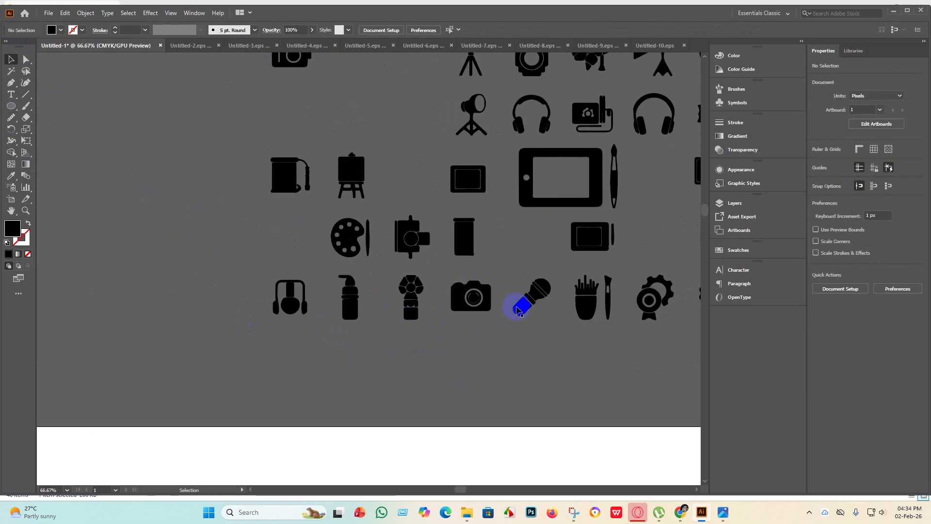
scroll(308, 258, "up", 5)
scroll(257, 278, "down", 3)
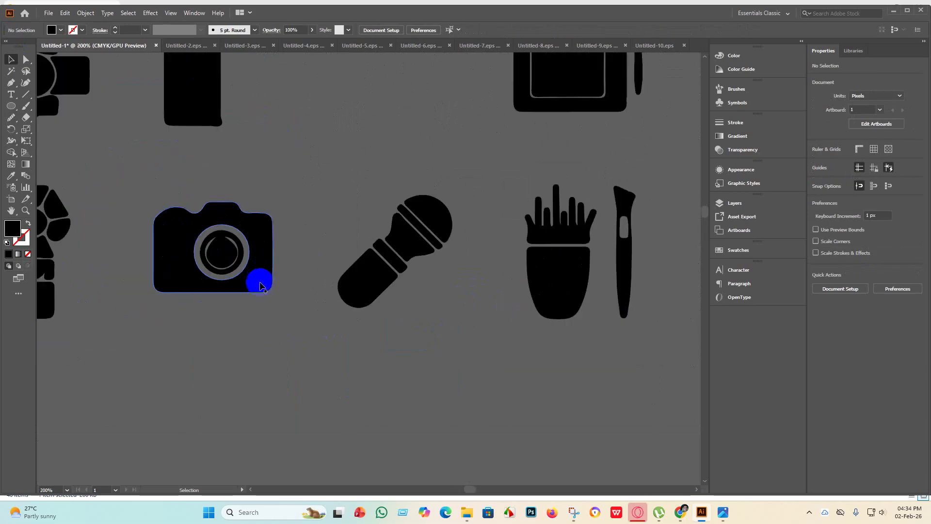
left_click(230, 256)
key("Delete")
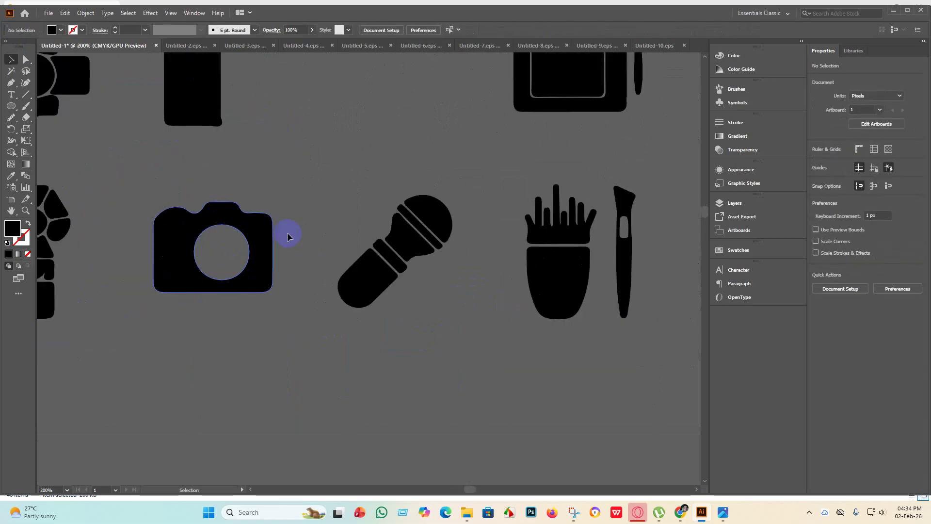
Fill the slot in the handle of the brush beside the brush cup using Shape Builder
scroll(320, 289, "down", 1)
scroll(318, 290, "down", 2)
scroll(441, 277, "up", 3)
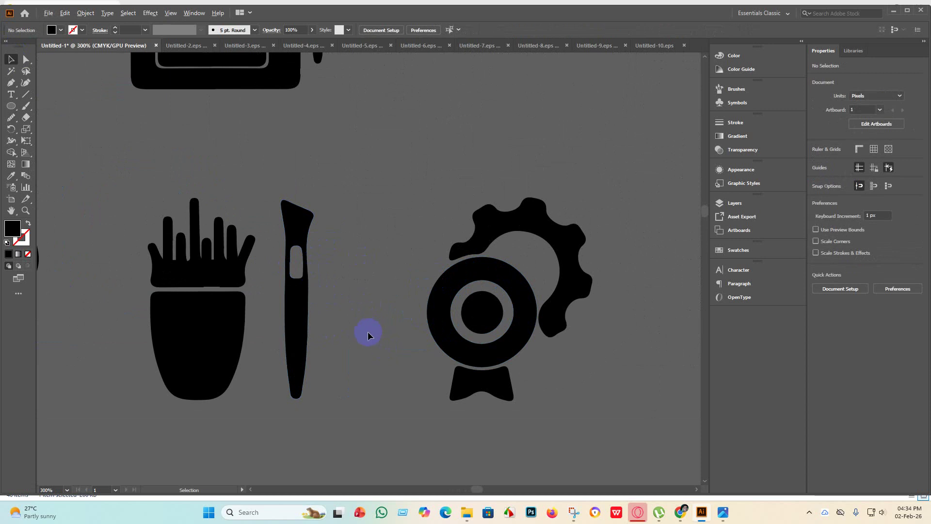
scroll(368, 331, "down", 3)
left_click_drag(208, 228, 340, 376)
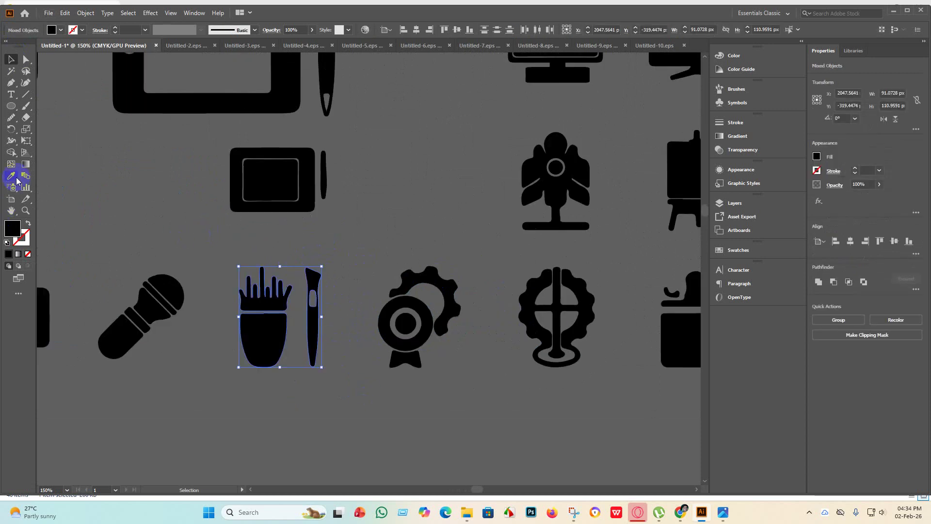
left_click(13, 152)
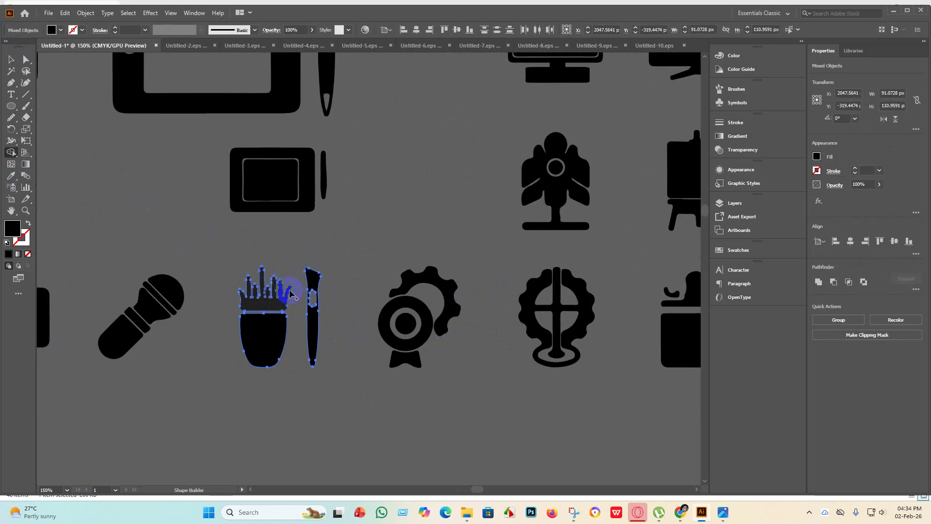
left_click_drag(294, 287, 322, 321)
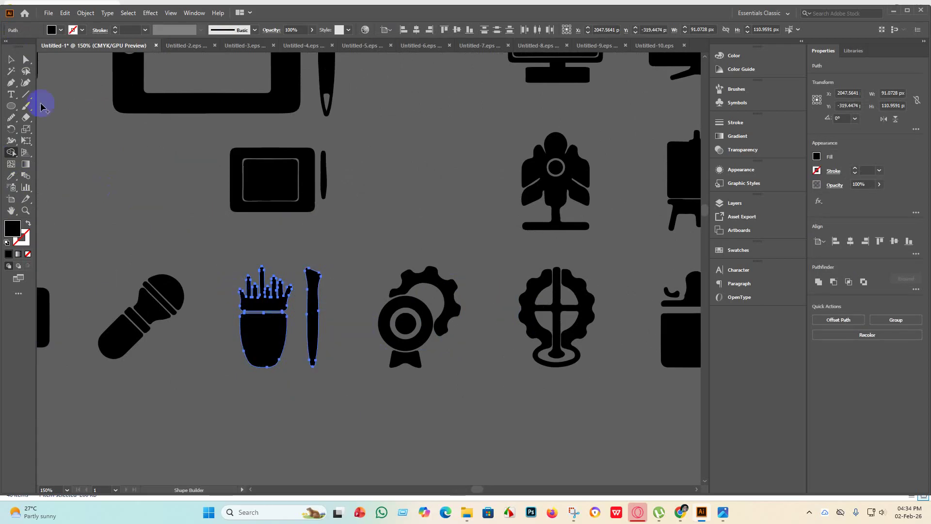
left_click(10, 60)
left_click(264, 399)
Examine the brush cup, the scalloped wheel on a stand and the knob-topped block icon up close for flaws
scroll(258, 316, "up", 4)
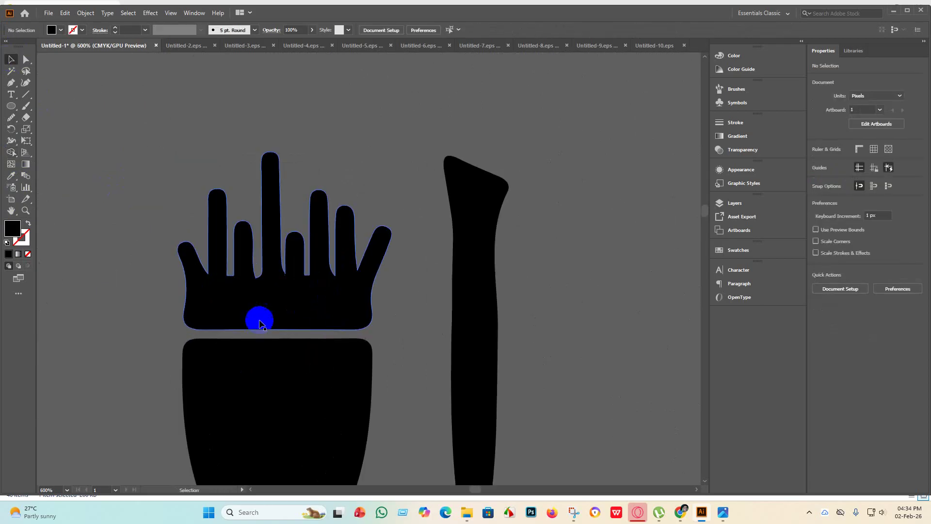
scroll(297, 301, "up", 2)
scroll(297, 298, "up", 5)
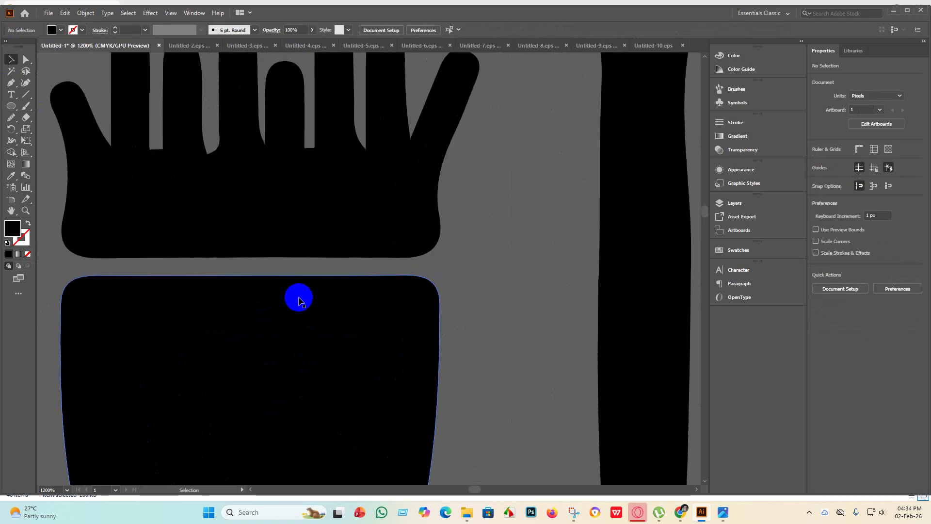
scroll(308, 309, "down", 5)
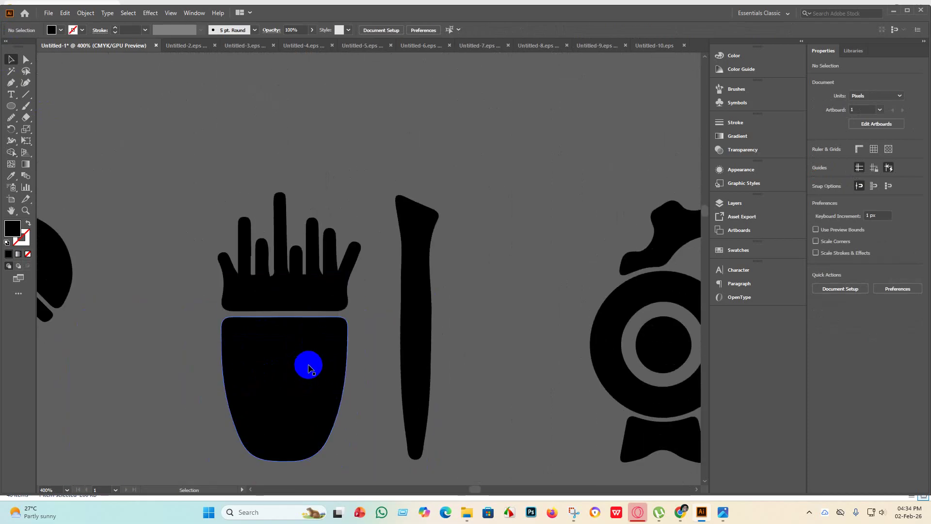
scroll(309, 388, "down", 5)
scroll(493, 305, "down", 2)
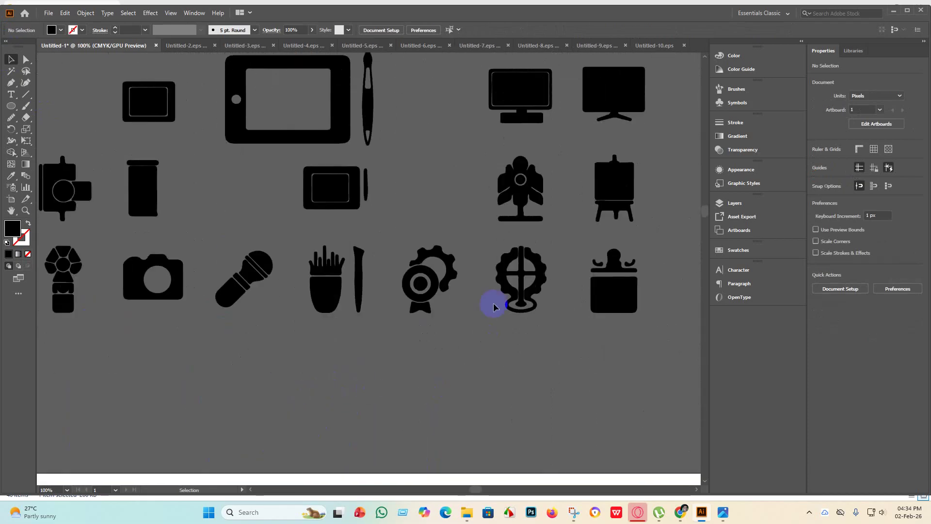
scroll(373, 309, "up", 4)
scroll(369, 304, "down", 4)
scroll(475, 268, "up", 3)
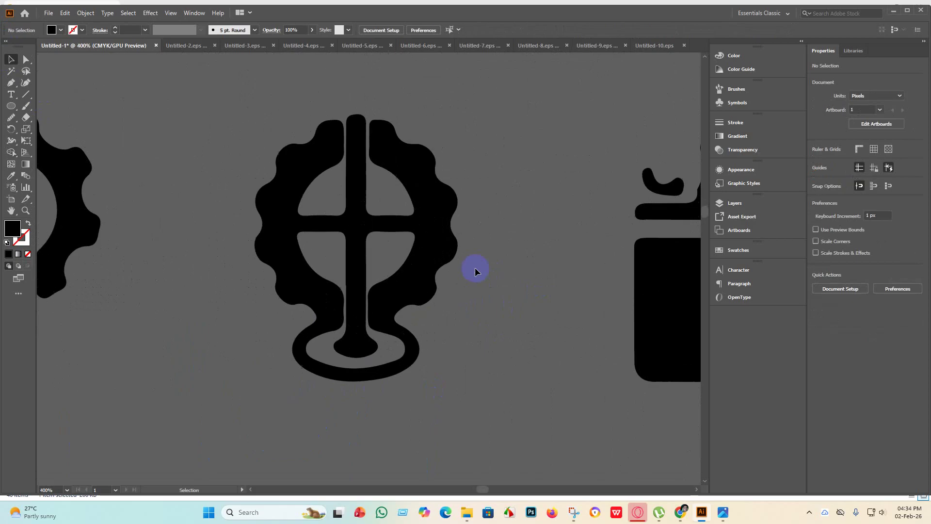
scroll(483, 266, "down", 3)
scroll(626, 281, "up", 4)
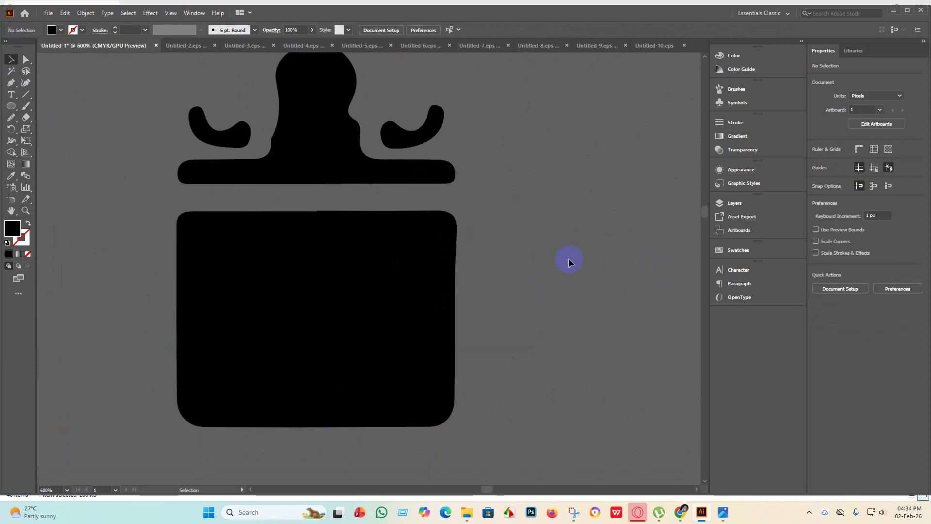
Smooth the uneven outline of the rounded knob piece above the block in the last bottom-row icon
scroll(534, 259, "up", 3)
left_click(338, 221)
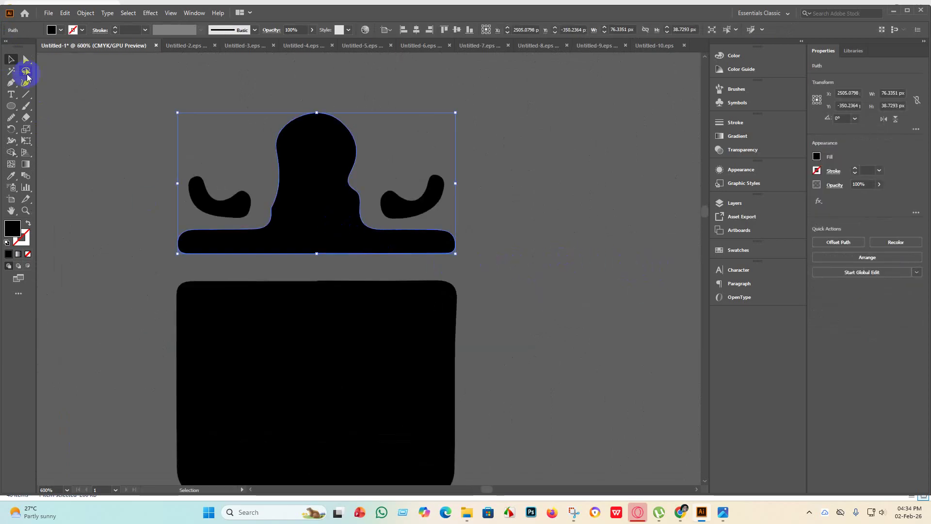
left_click(25, 60)
left_click(11, 117)
scroll(299, 232, "down", 4)
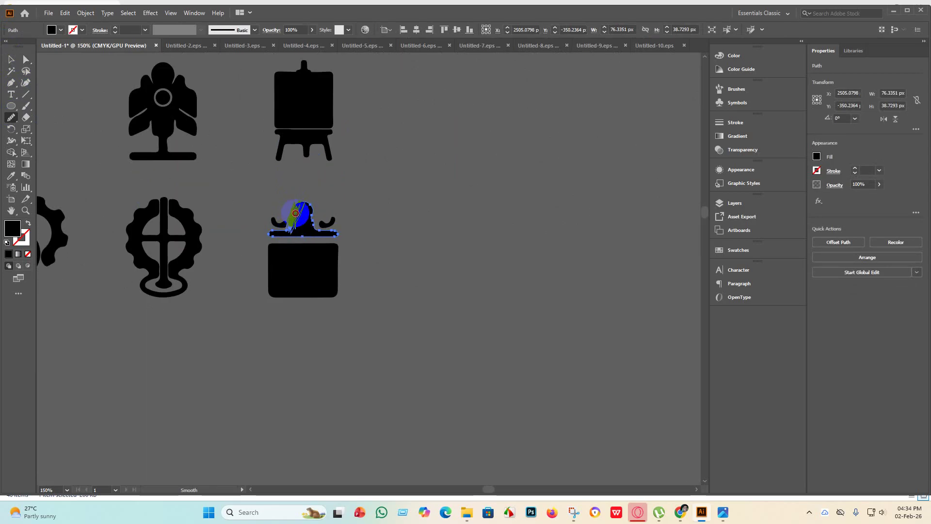
scroll(299, 213, "up", 5)
scroll(289, 233, "down", 4)
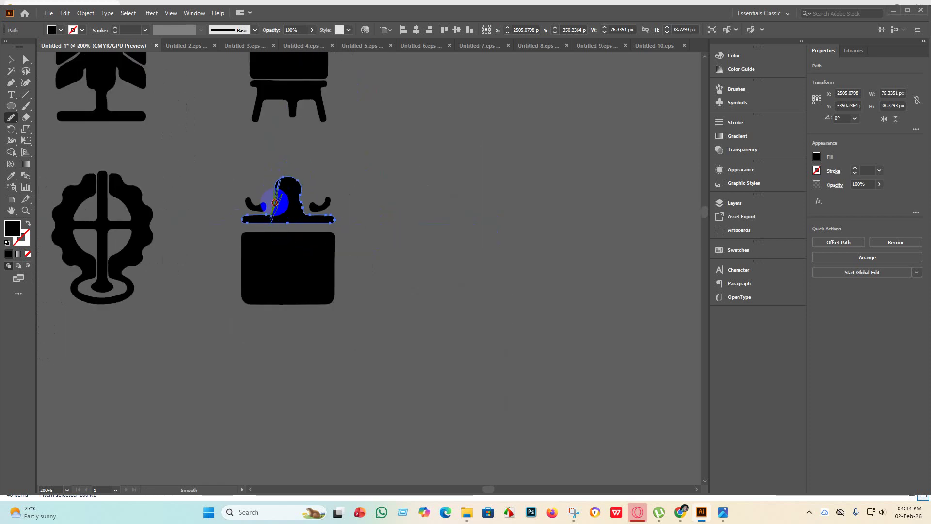
left_click_drag(272, 219, 272, 218)
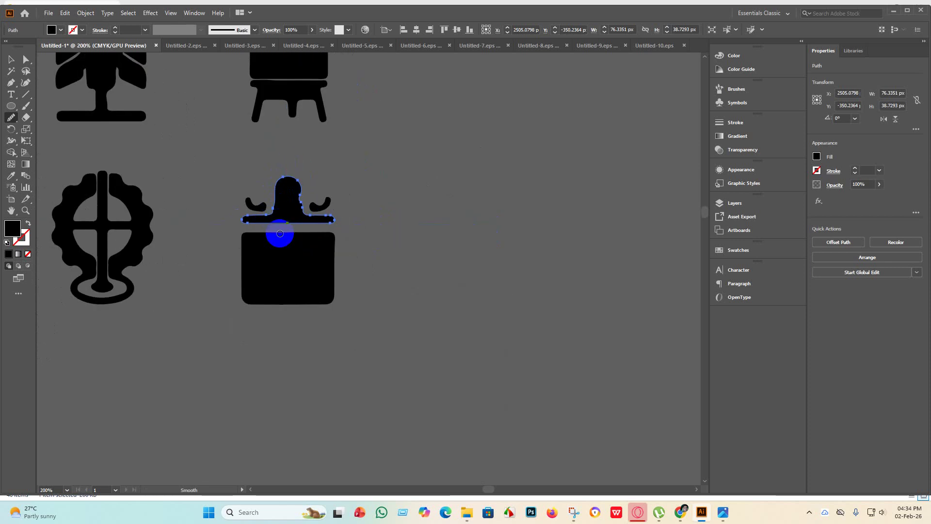
scroll(271, 219, "up", 3)
scroll(272, 218, "down", 4)
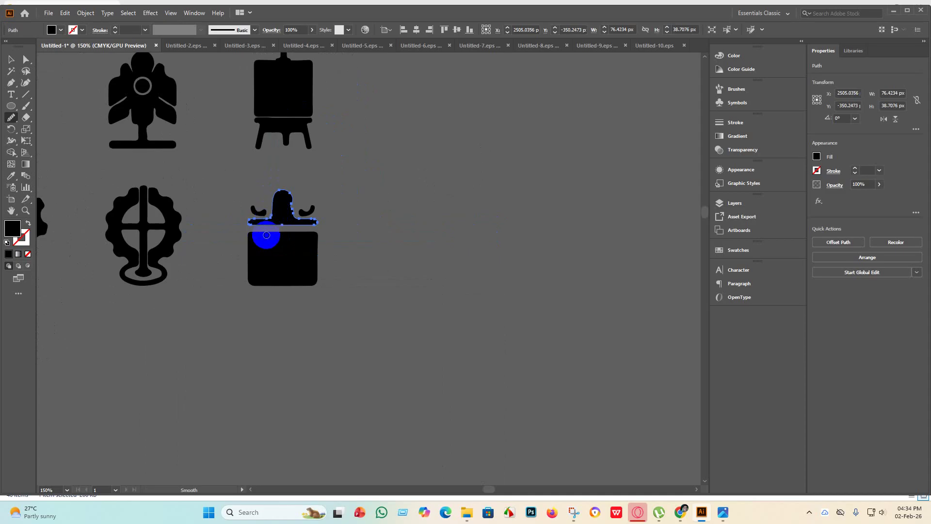
scroll(267, 235, "up", 5)
scroll(306, 230, "down", 5)
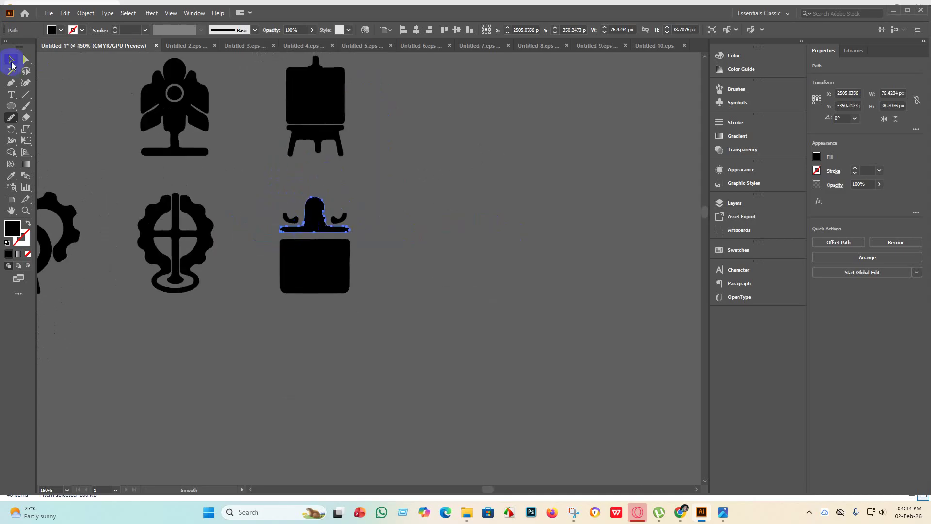
left_click(12, 63)
left_click(366, 300)
Delete the dish-shaped lamp icon with the looped cable in the top row beside the camera
scroll(359, 253, "down", 3)
scroll(353, 223, "up", 2)
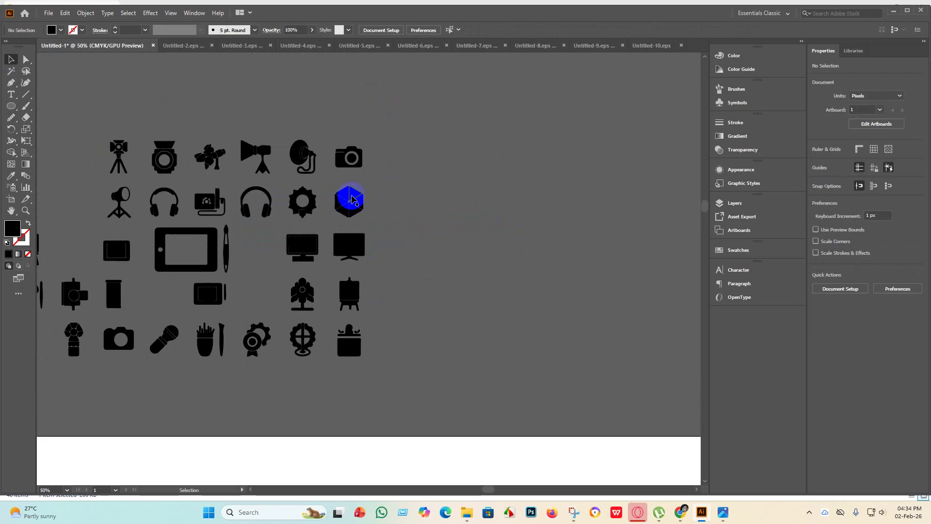
scroll(352, 199, "up", 4)
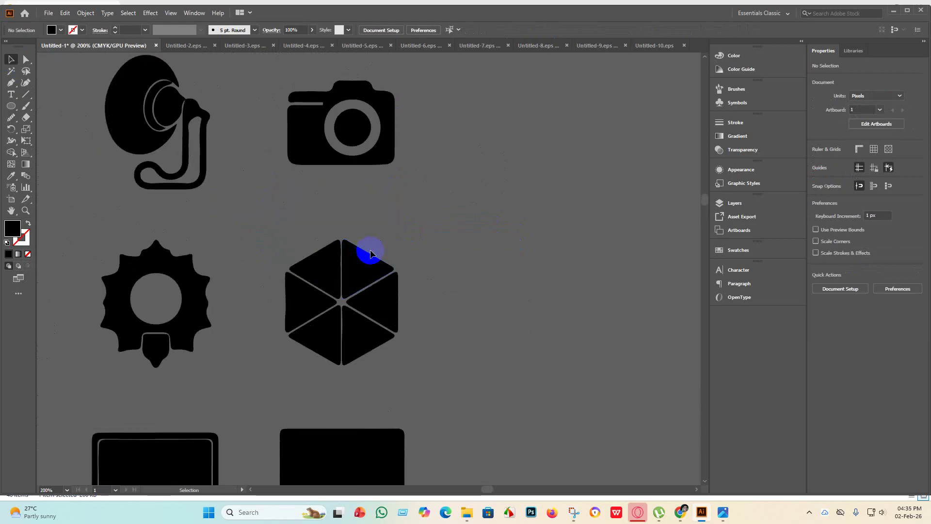
scroll(370, 253, "down", 5)
scroll(305, 208, "up", 6)
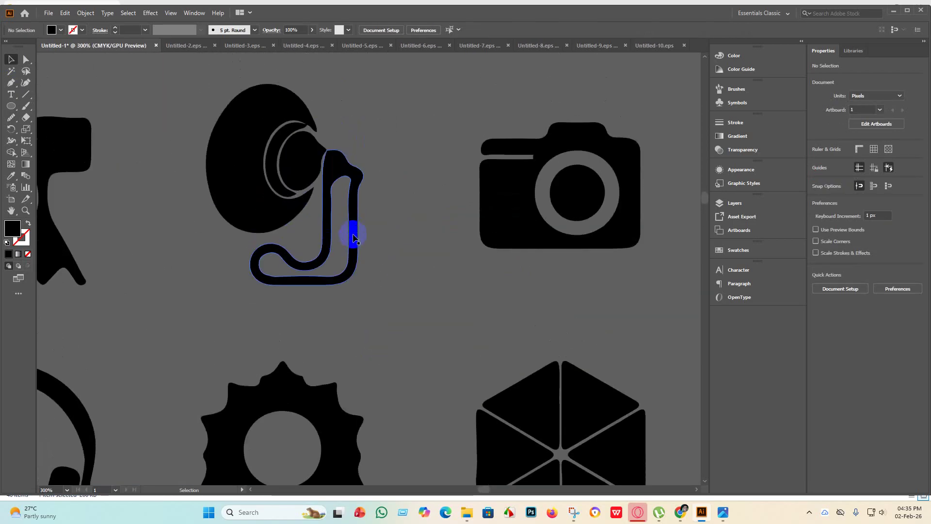
scroll(355, 240, "down", 4)
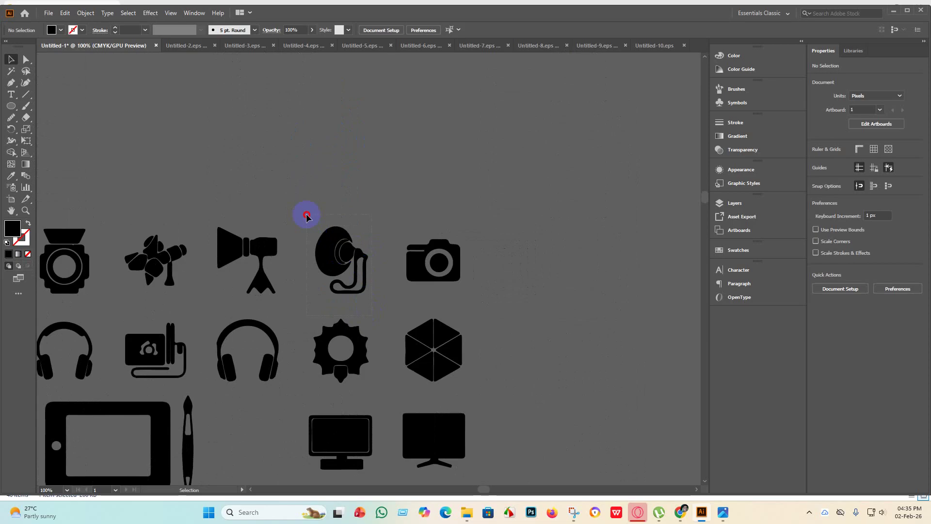
left_click(307, 216)
key("Delete")
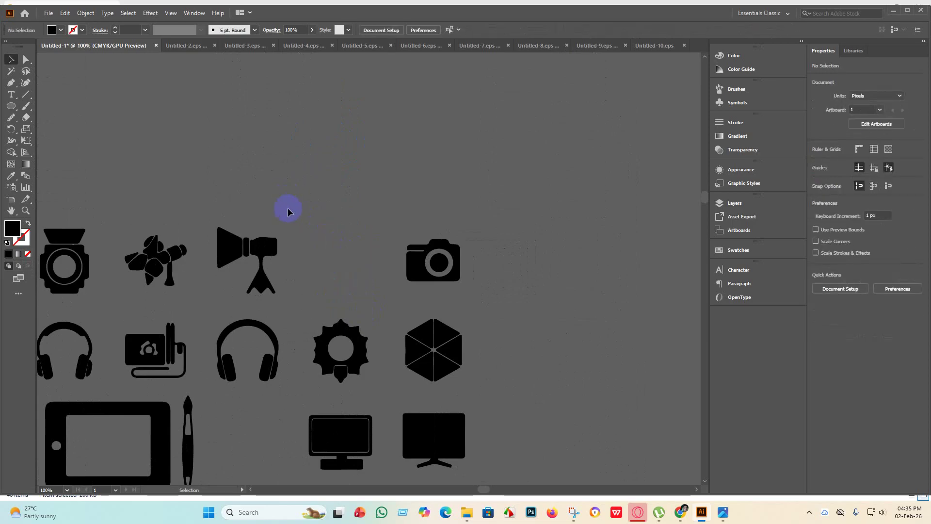
Delete the clustered petal-shaped lamp icon in the top row between the round spotlight and the flared studio light
scroll(224, 252, "down", 2)
scroll(236, 197, "up", 5)
scroll(250, 214, "down", 4)
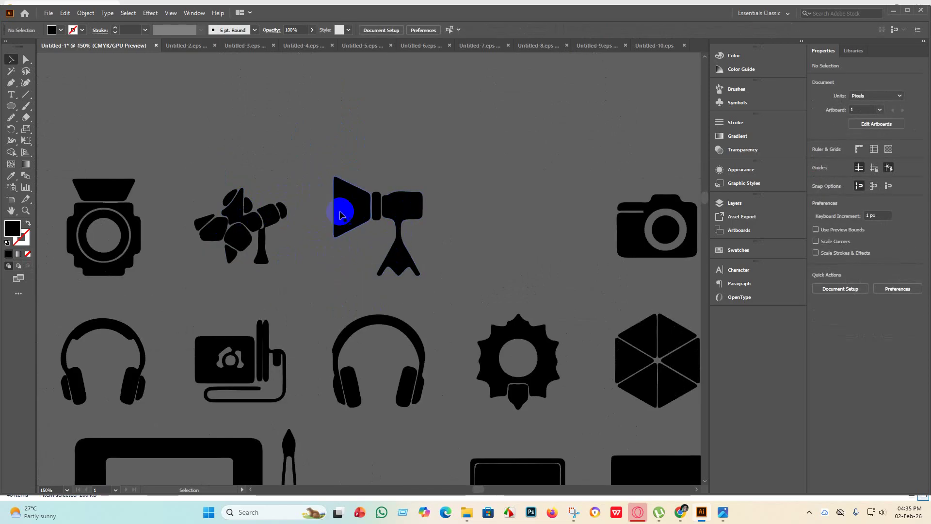
scroll(307, 264, "down", 3)
scroll(377, 357, "up", 5)
scroll(390, 382, "down", 3)
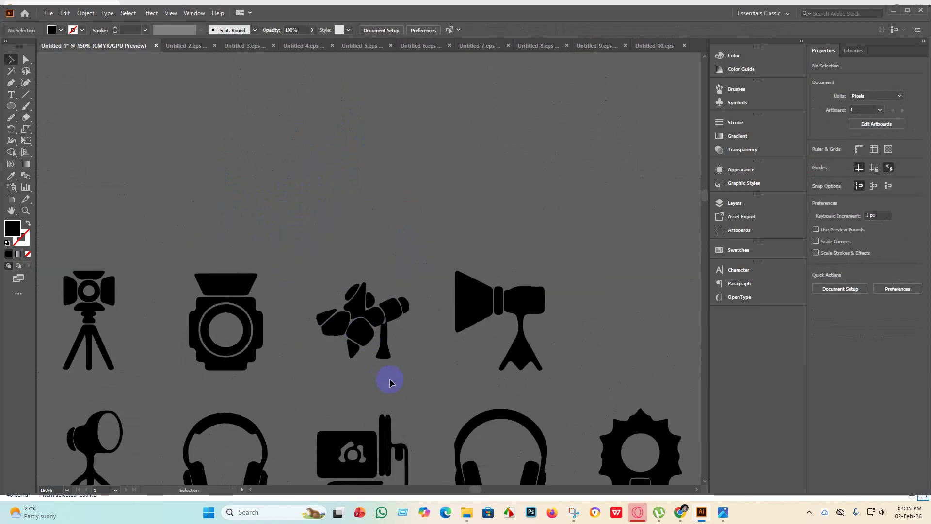
left_click_drag(407, 383, 326, 254)
key("Delete")
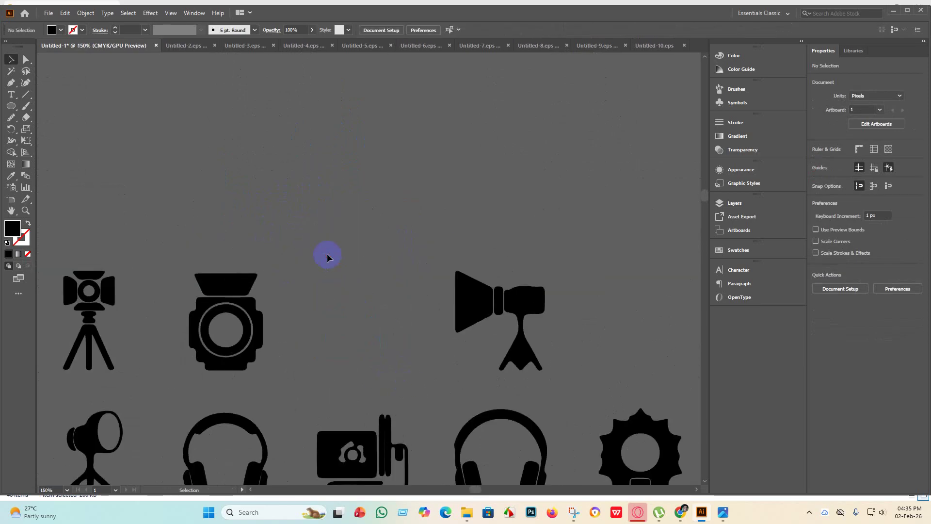
Fill the cutout shapes inside the rectangular device with the looped cable in the second row using Shape Builder
scroll(262, 339, "down", 3)
scroll(276, 349, "down", 2)
scroll(297, 320, "up", 5)
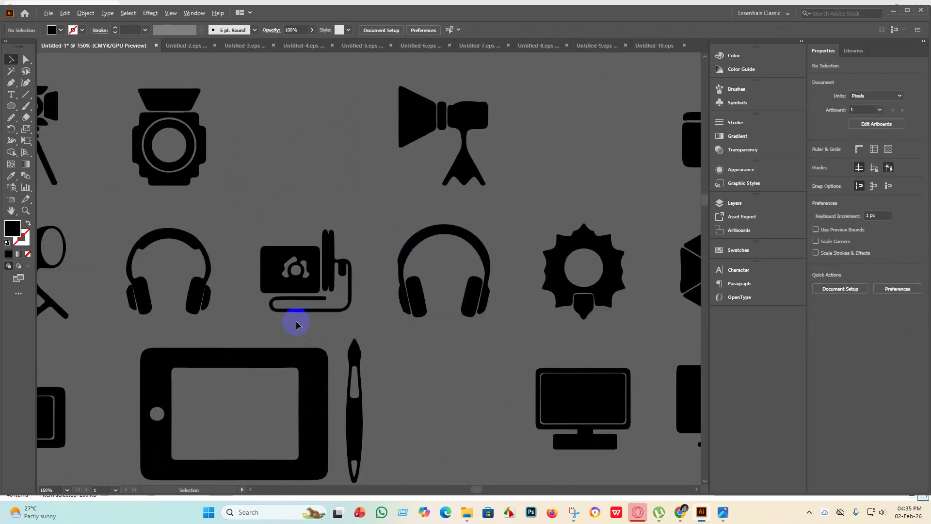
scroll(303, 312, "down", 3)
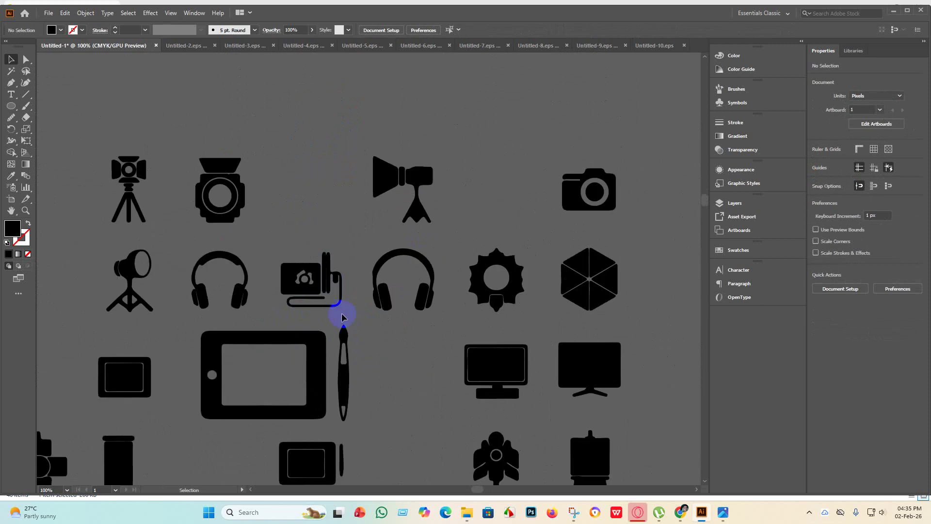
left_click_drag(273, 251, 261, 228)
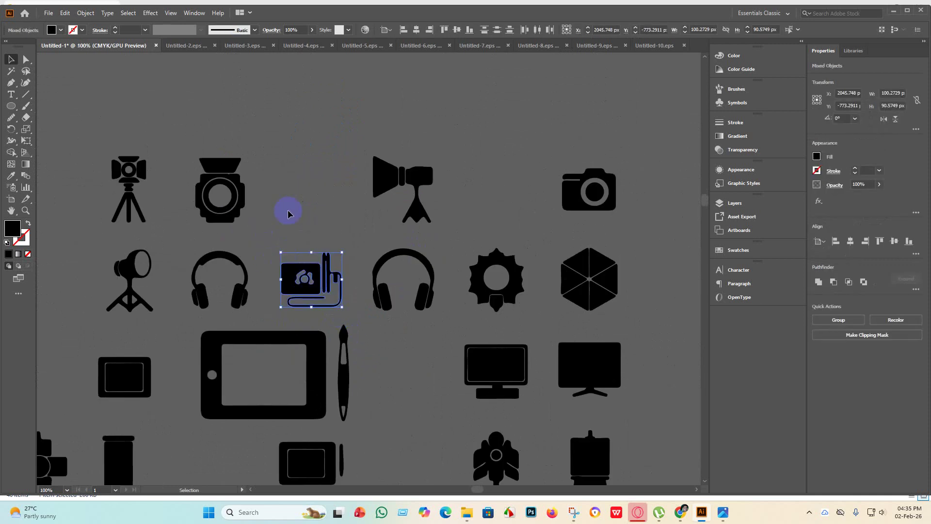
left_click(286, 193)
scroll(285, 281, "up", 3)
left_click_drag(222, 170, 394, 312)
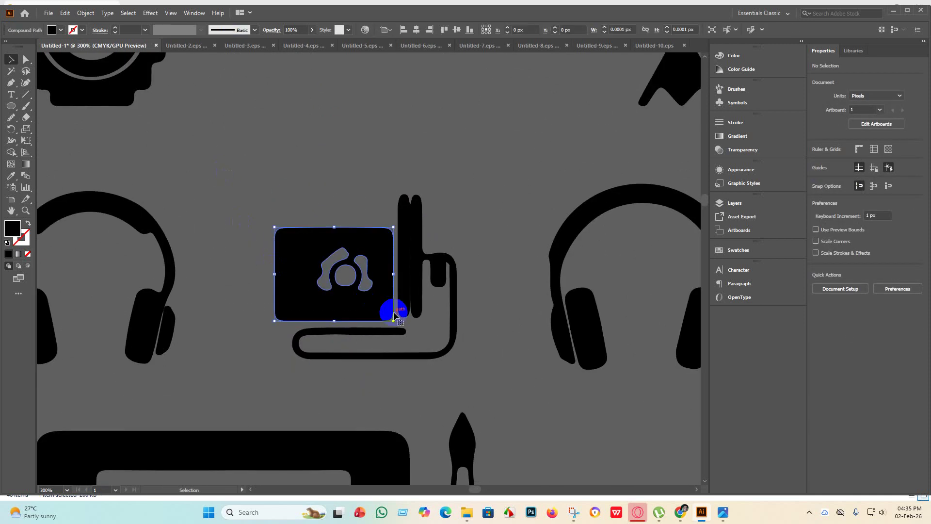
left_click(10, 155)
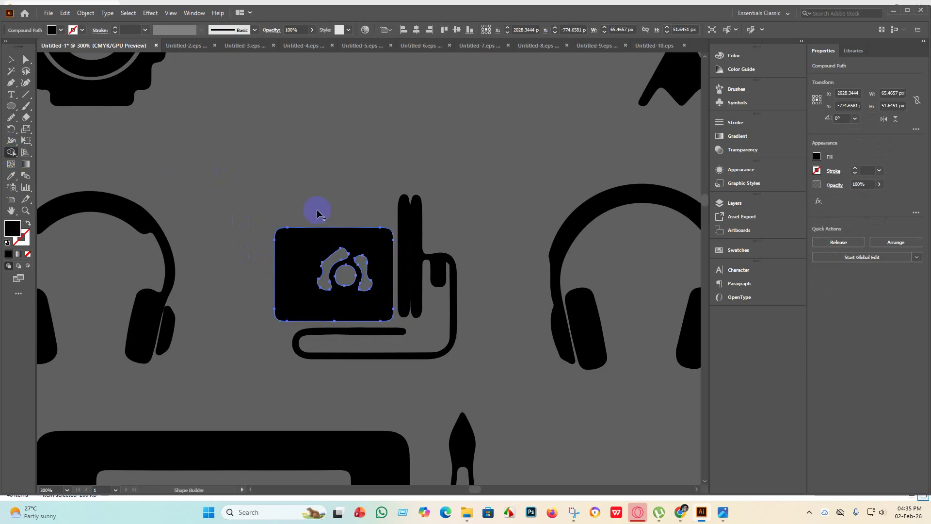
left_click_drag(264, 209, 402, 318)
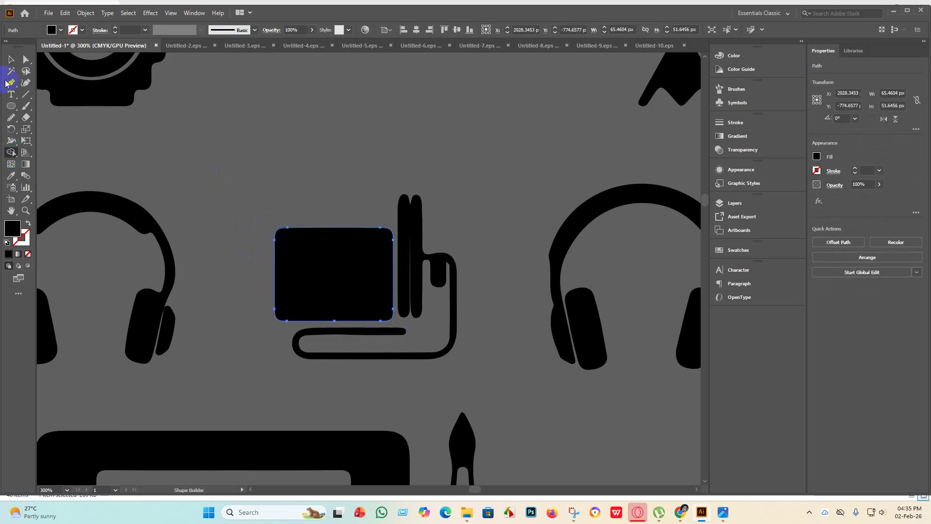
left_click(178, 175)
Examine the headphones, scalloped ring and the rest of the icon set for remaining flaws
scroll(229, 191, "down", 4)
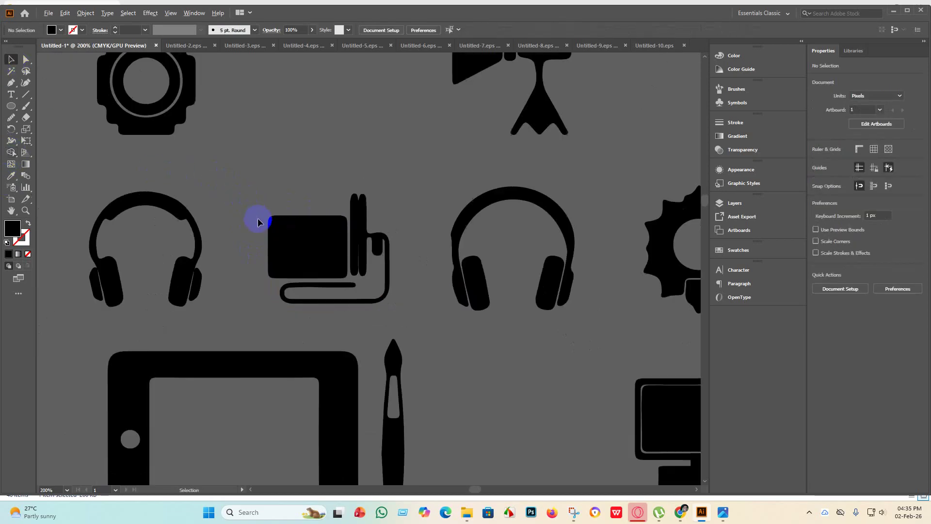
scroll(380, 261, "up", 4)
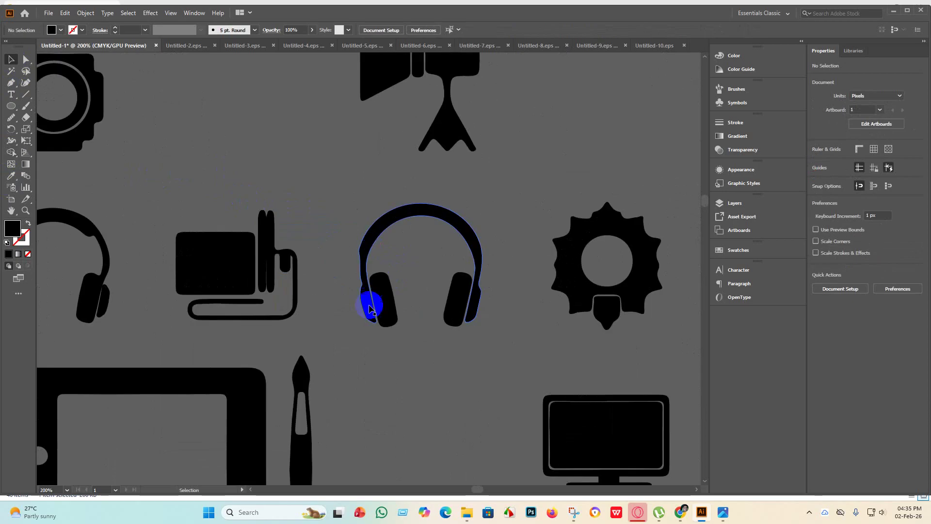
scroll(367, 306, "down", 4)
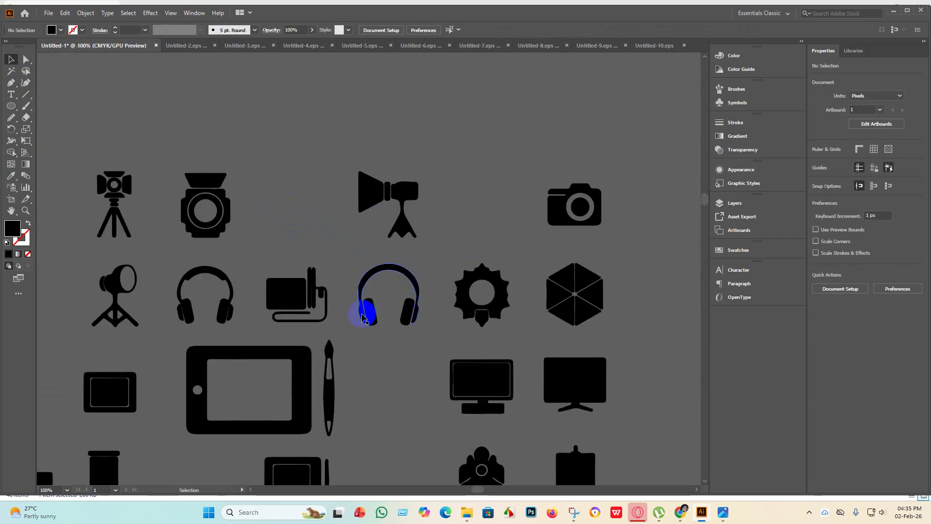
scroll(474, 339, "down", 1)
scroll(422, 296, "down", 2)
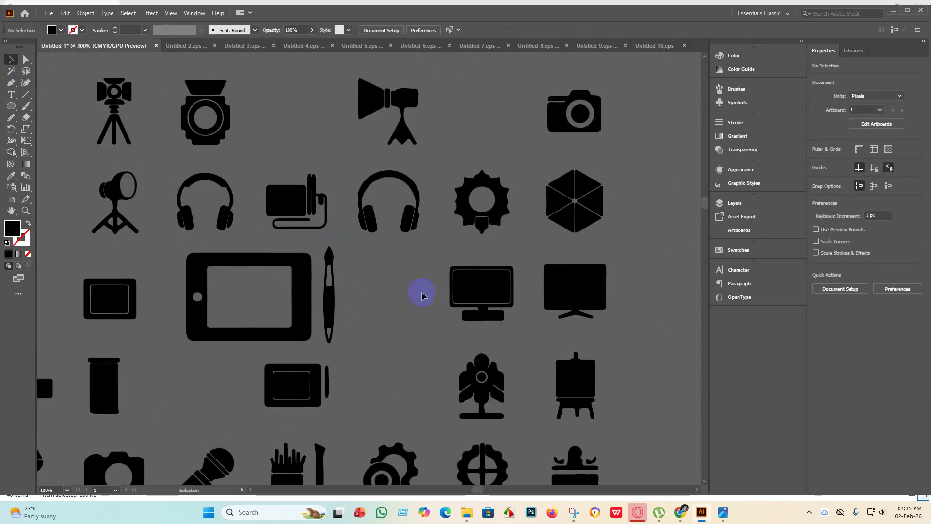
scroll(417, 307, "down", 3)
scroll(279, 335, "up", 3)
scroll(284, 313, "down", 3)
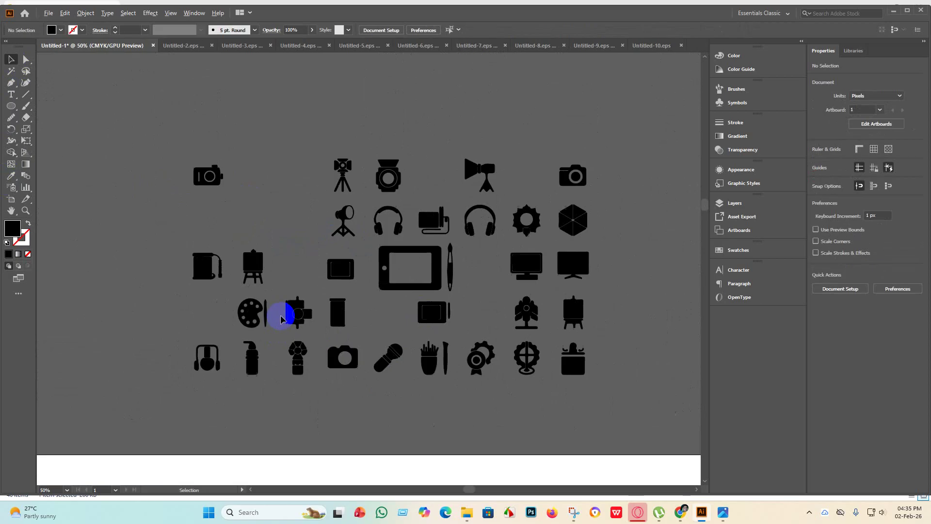
scroll(354, 276, "up", 1)
scroll(355, 307, "down", 1)
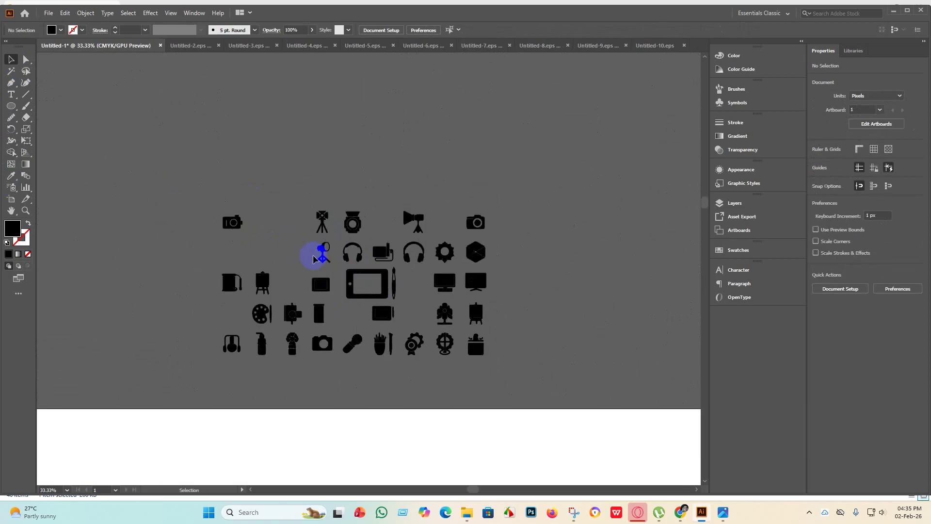
scroll(329, 257, "up", 3)
scroll(315, 276, "down", 3)
scroll(447, 266, "up", 4)
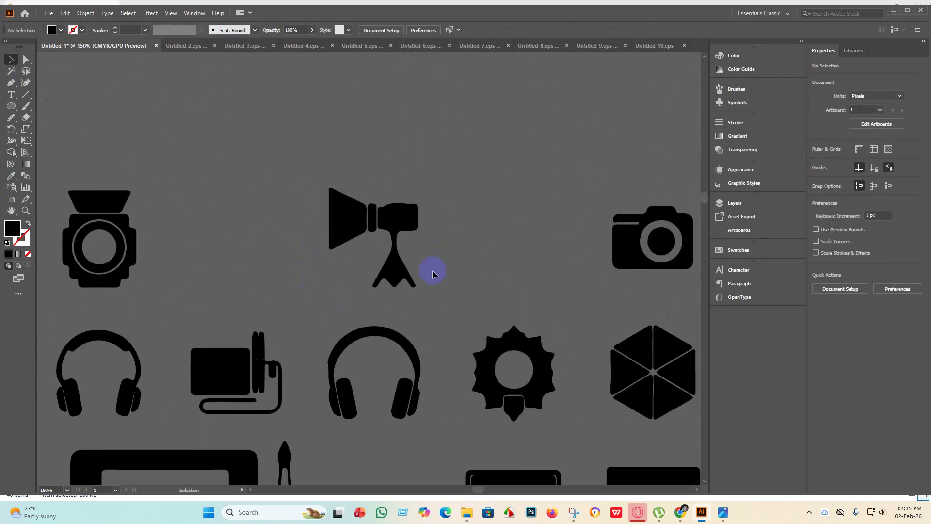
Copy the flared studio light icon from the top row of the icon sheet into a new document
left_click_drag(441, 304, 259, 160)
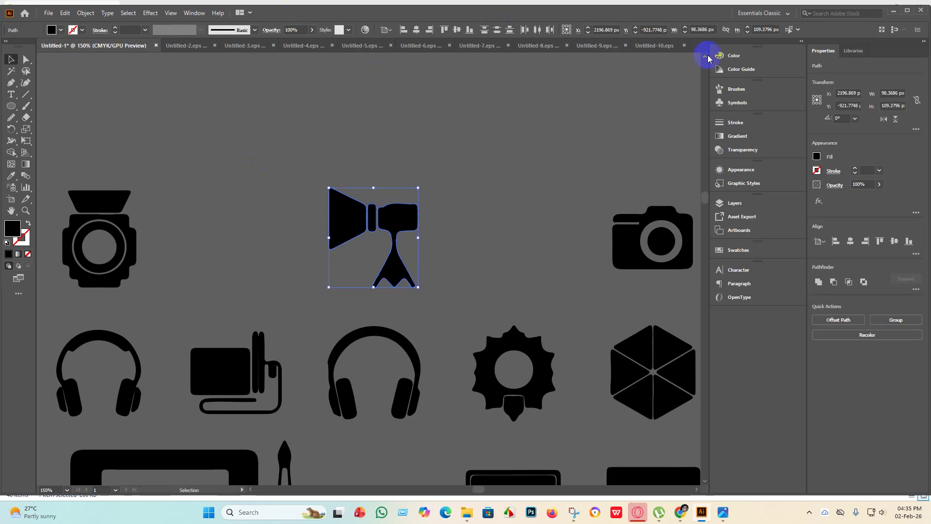
left_click(656, 44)
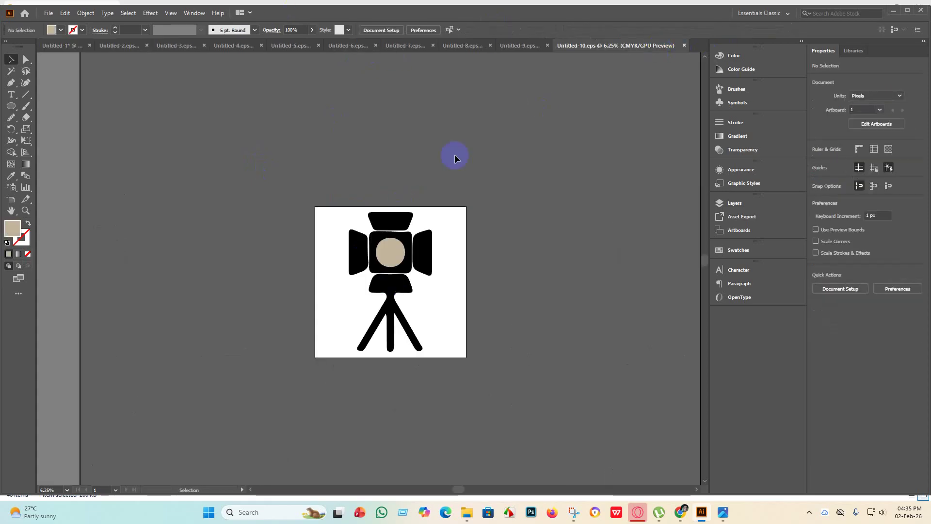
left_click(48, 13)
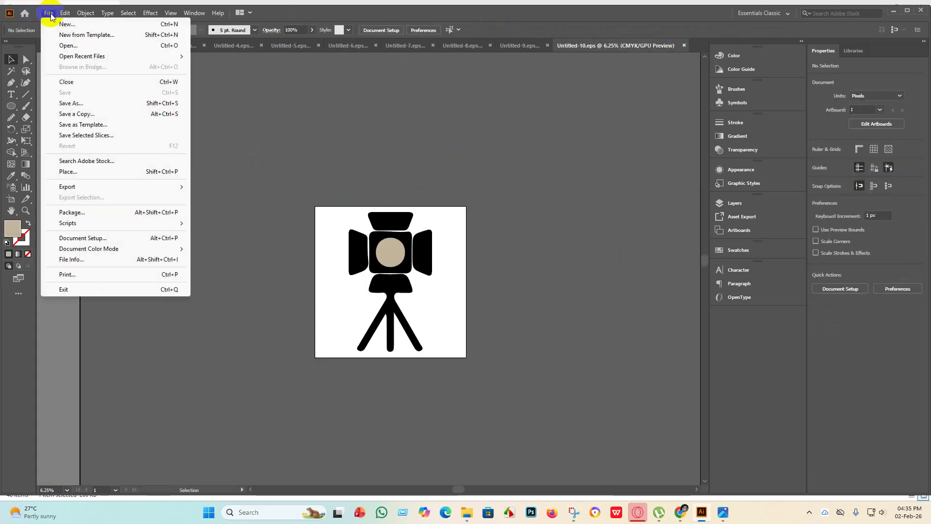
left_click(80, 24)
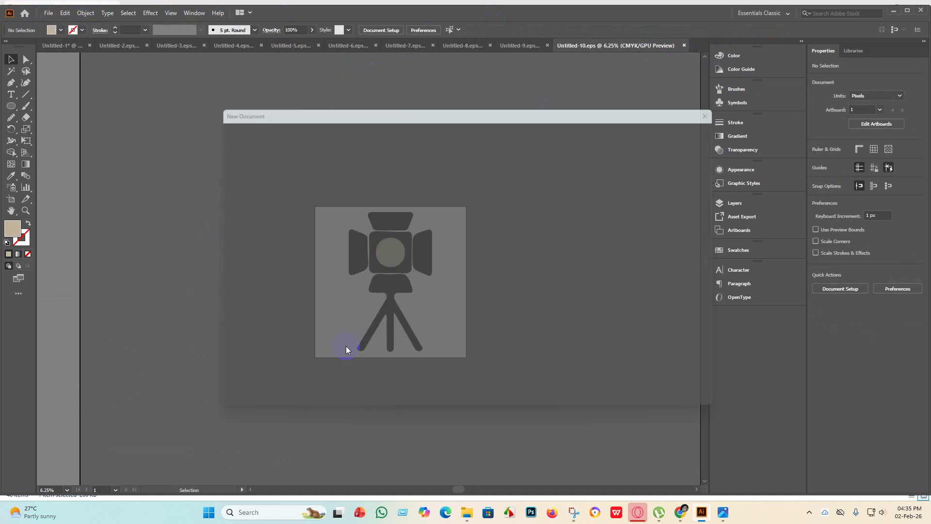
left_click(665, 394)
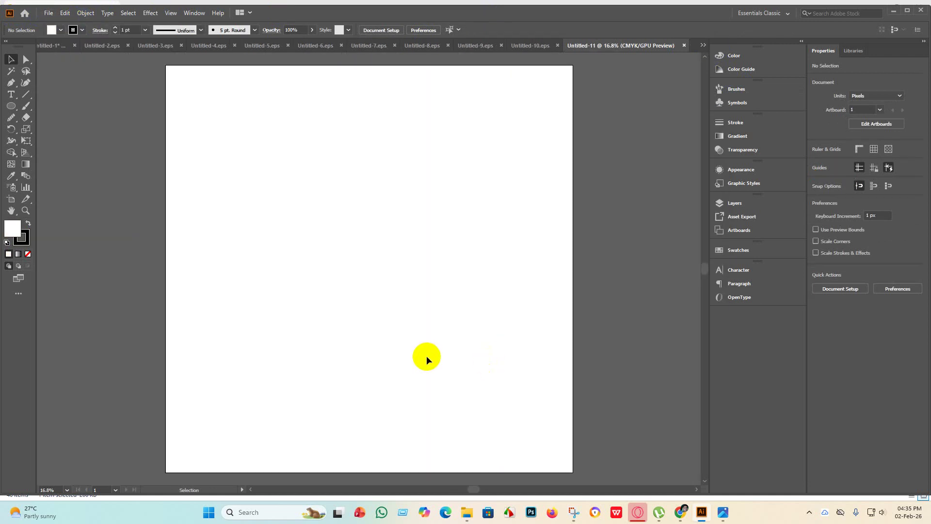
key("ctrl+v")
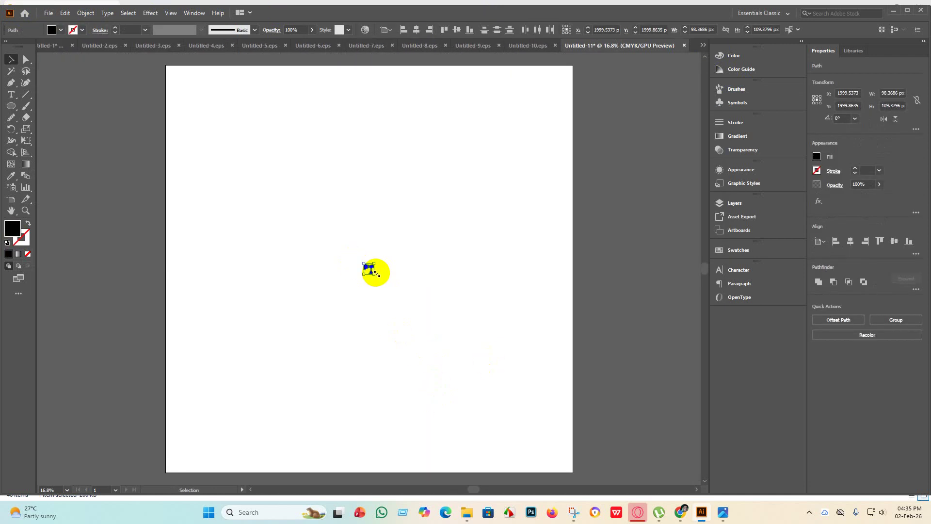
Enlarge the pasted light to about 2769 by 3078 px and centre it on the artboard as a group
left_click_drag(377, 274, 582, 424)
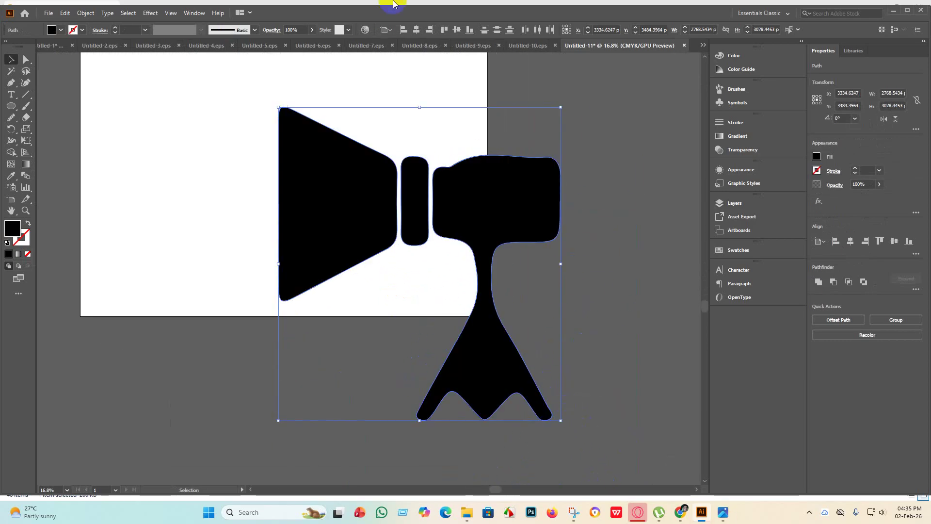
key("ctrl+g")
left_click(420, 28)
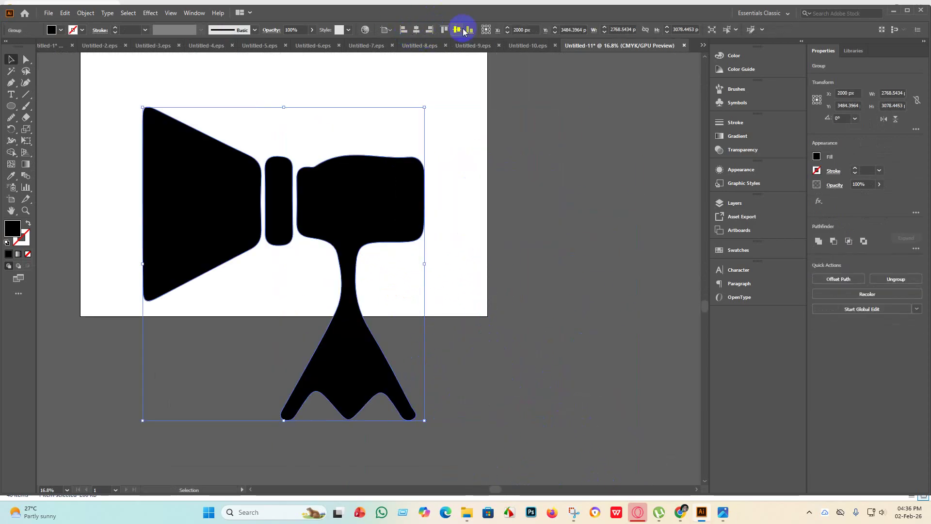
left_click(456, 29)
scroll(449, 239, "up", 5)
left_click(594, 314)
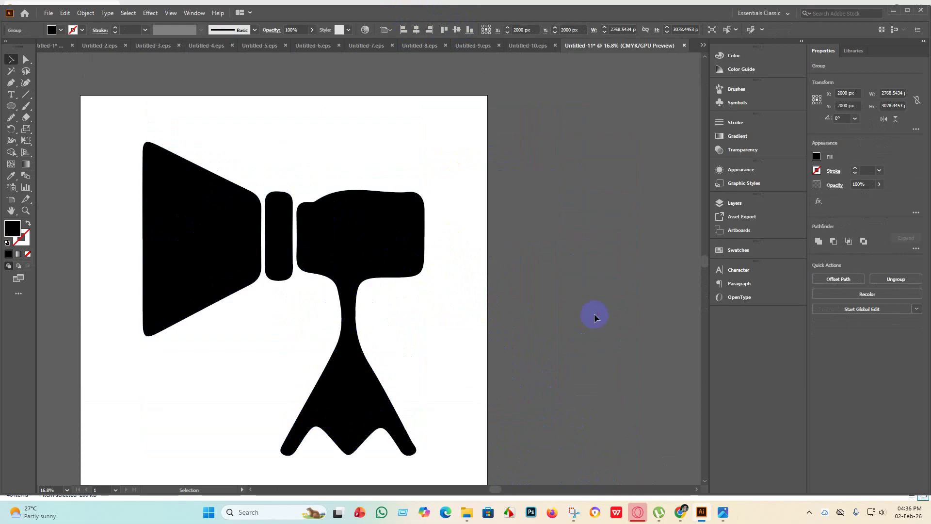
Smooth the kink in the vertical rear edge of the light's housing with the Smooth tool
scroll(538, 299, "down", 3)
scroll(487, 325, "up", 4)
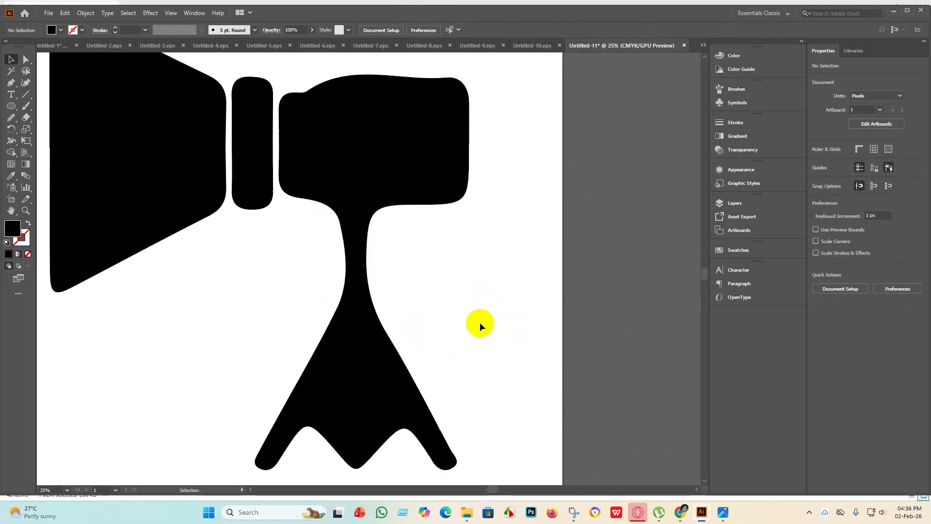
scroll(479, 322, "up", 1)
scroll(478, 324, "down", 1)
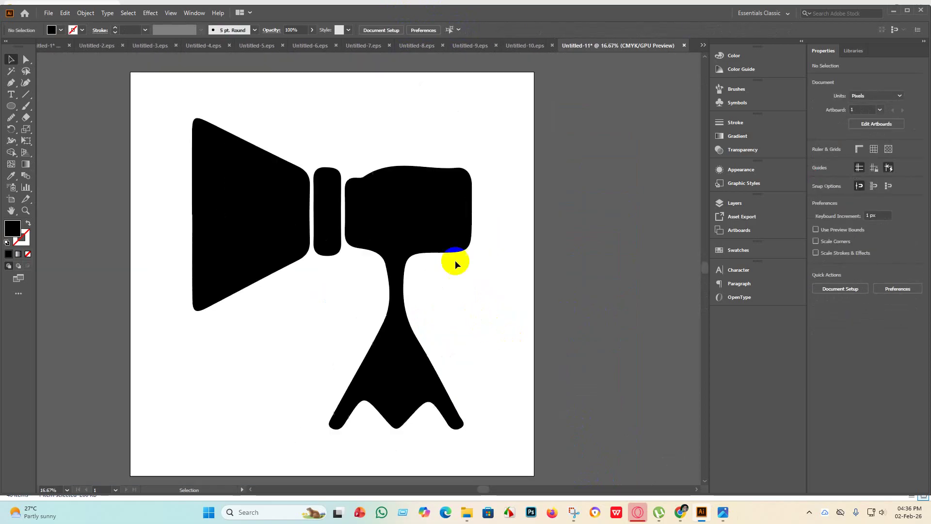
scroll(455, 260, "up", 6)
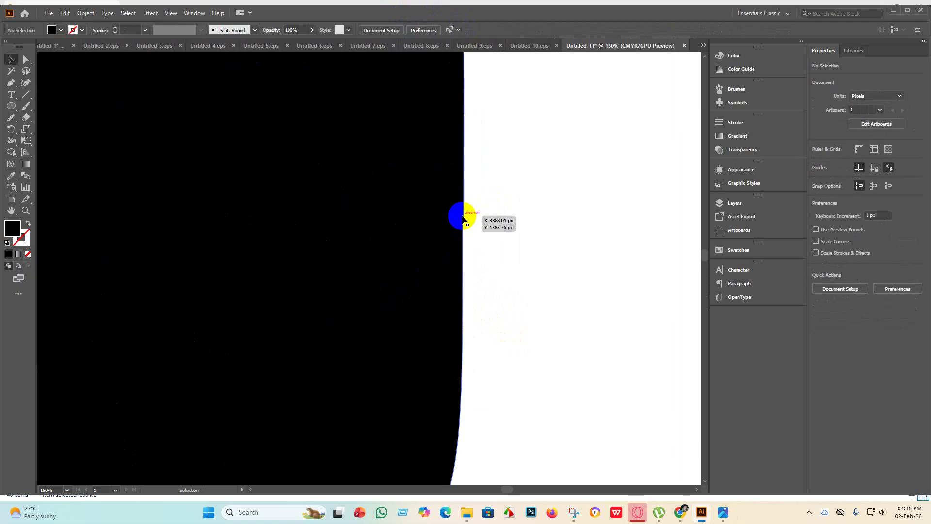
scroll(465, 220, "down", 3)
left_click(443, 220)
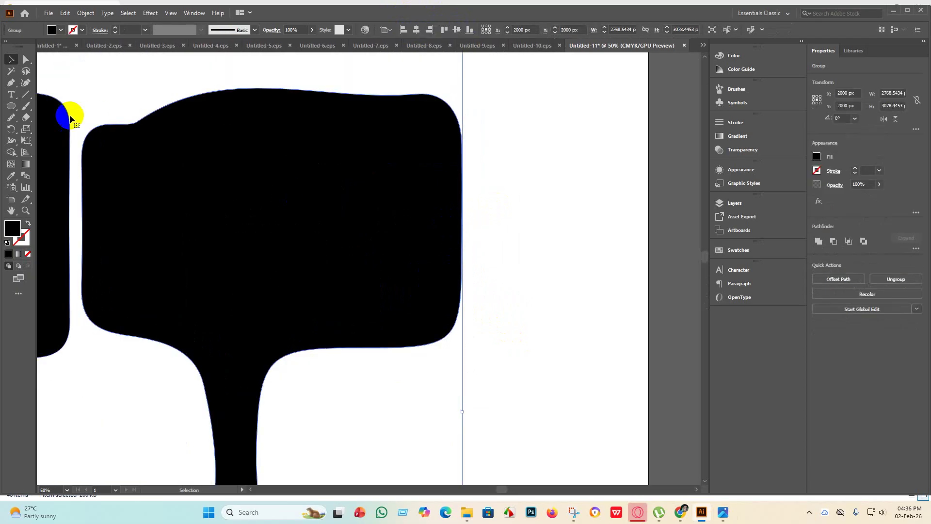
left_click(11, 117)
scroll(378, 189, "down", 3)
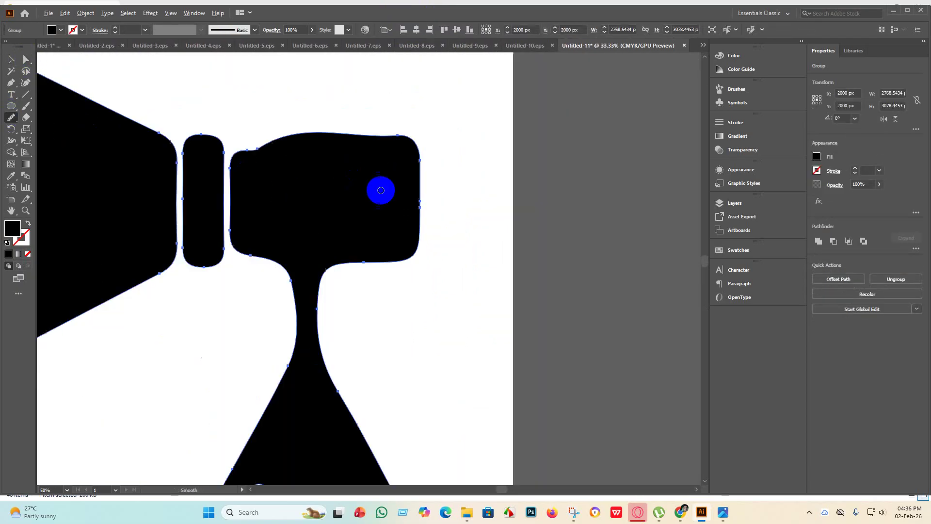
mouse_move(418, 208)
left_mouse_down()
mouse_move(402, 151)
mouse_move(412, 171)
mouse_move(401, 213)
mouse_move(409, 213)
mouse_move(404, 158)
mouse_move(413, 229)
mouse_move(407, 172)
mouse_move(409, 199)
left_mouse_up()
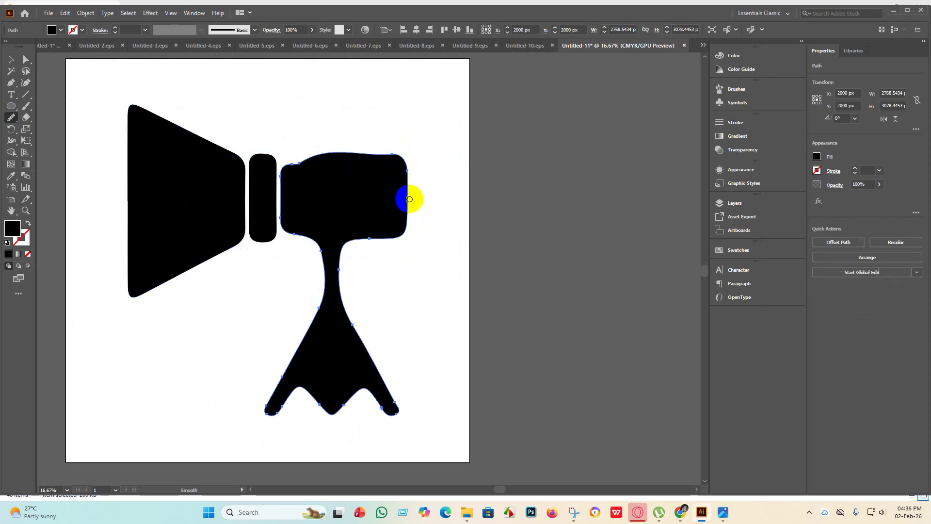
Refine the smoothing of the housing's rear edge down around its lower corner, and deselect the artwork
scroll(409, 198, "up", 6)
scroll(402, 216, "down", 6)
scroll(414, 233, "up", 6)
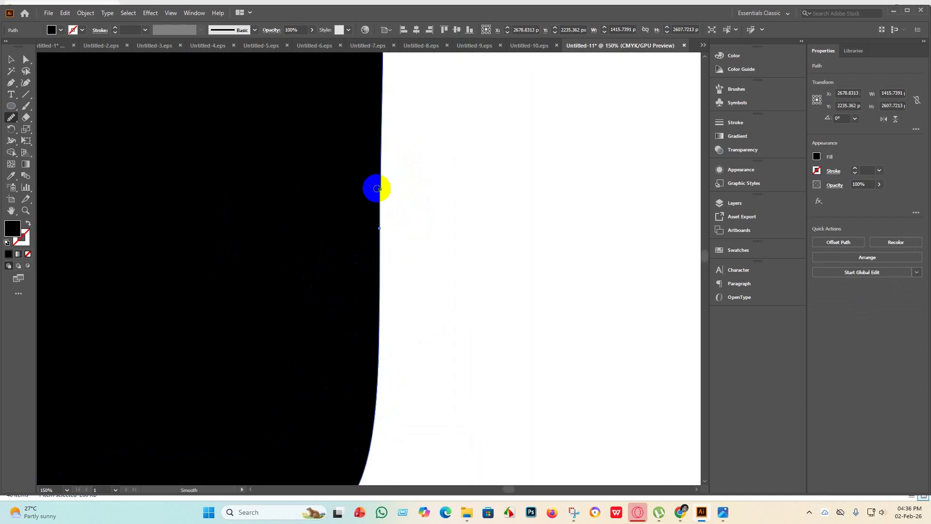
scroll(377, 188, "down", 5)
mouse_move(380, 198)
left_mouse_down()
mouse_move(385, 178)
mouse_move(383, 210)
mouse_move(382, 179)
mouse_move(380, 206)
left_mouse_up()
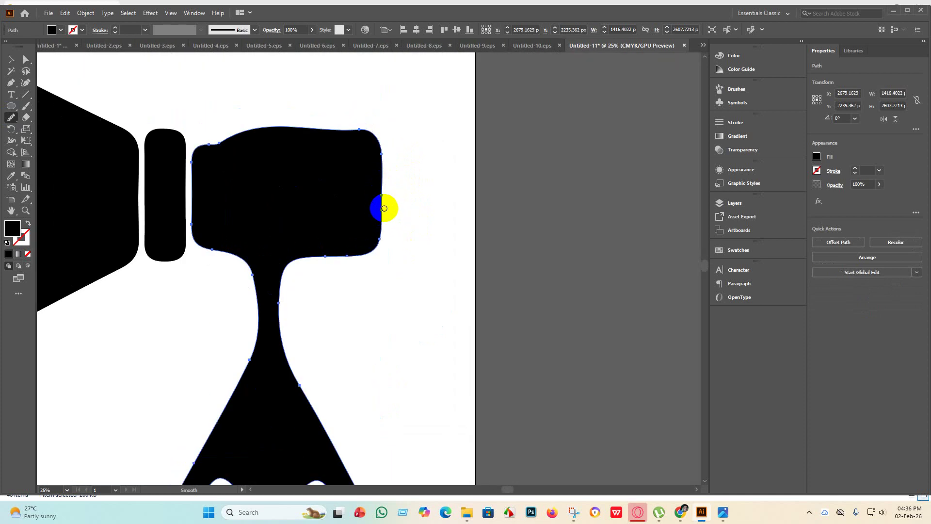
scroll(412, 235, "up", 5)
scroll(427, 285, "down", 7)
left_click_drag(426, 286, 424, 286)
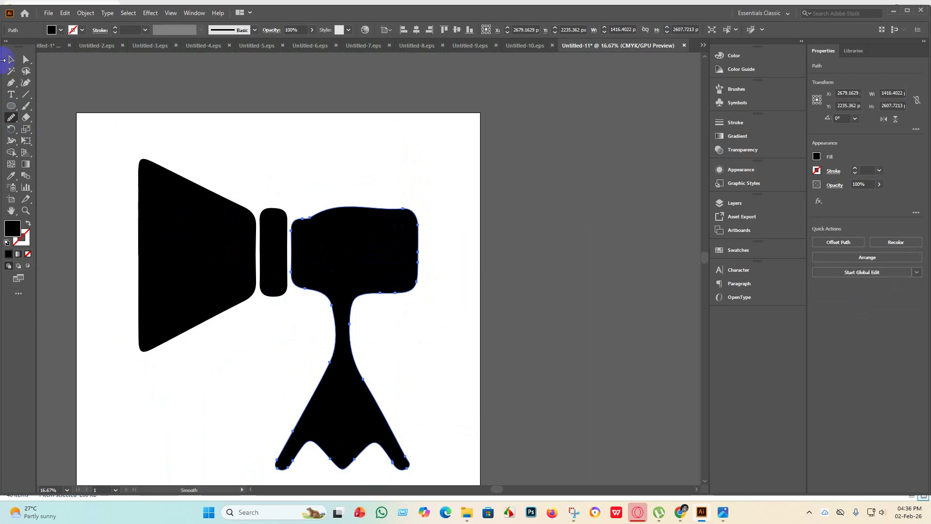
left_click(9, 61)
left_click(246, 385)
scroll(423, 359, "down", 4)
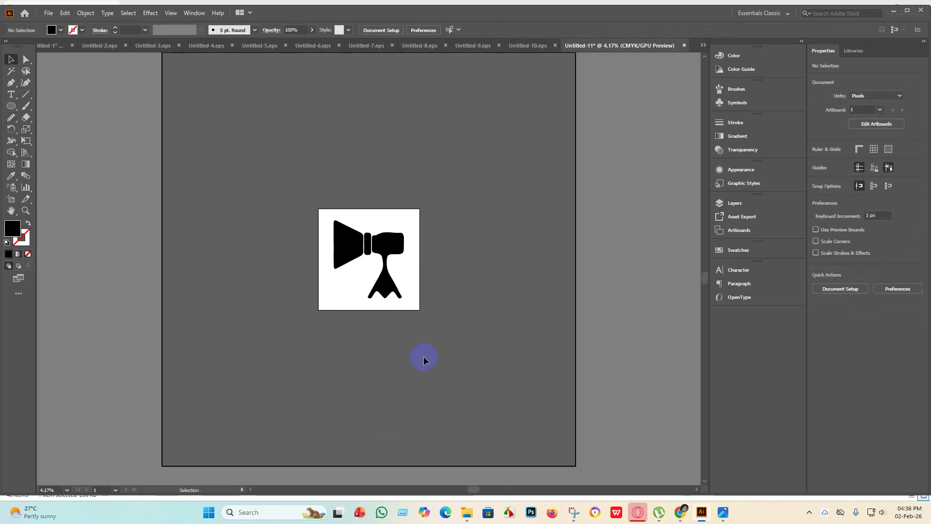
Save the finished light document as Untitled-11 in Illustrator EPS format, using the Illustrator 10 EPS version
left_click_drag(250, 167, 233, 208)
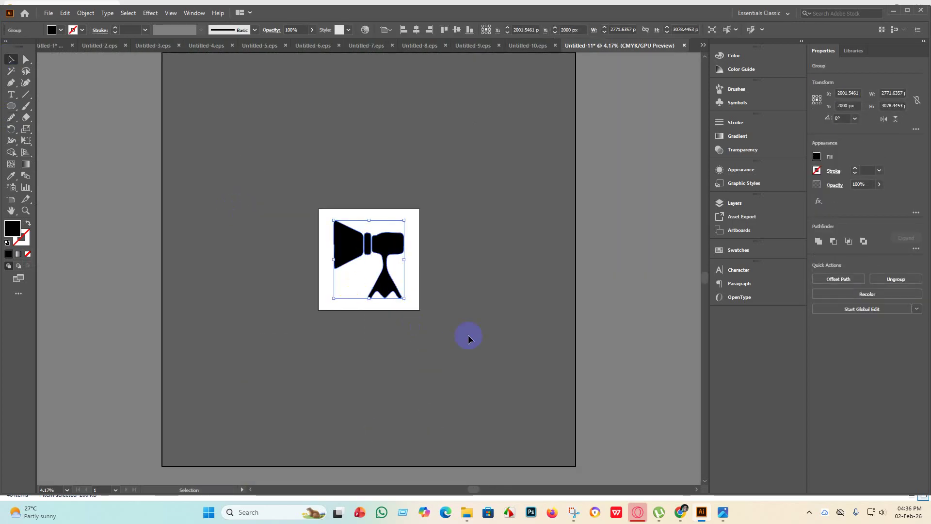
left_click(436, 318)
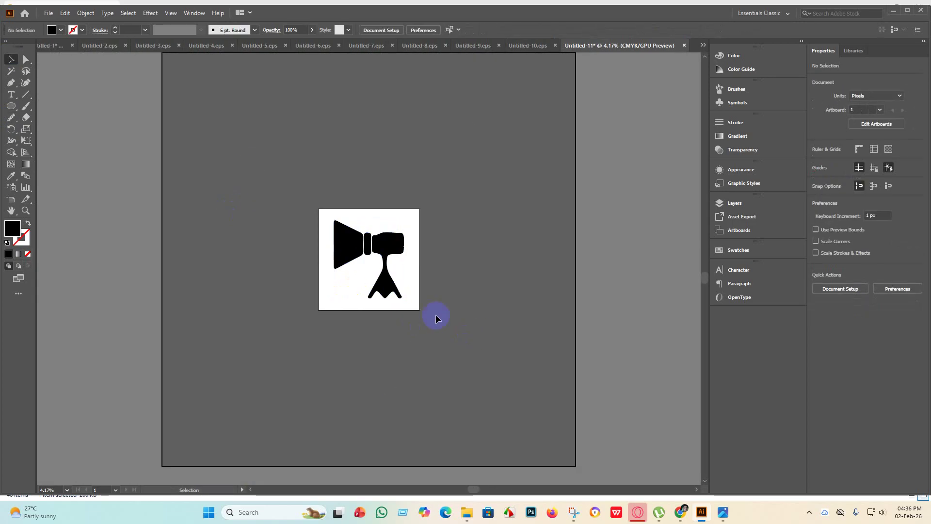
left_click(53, 13)
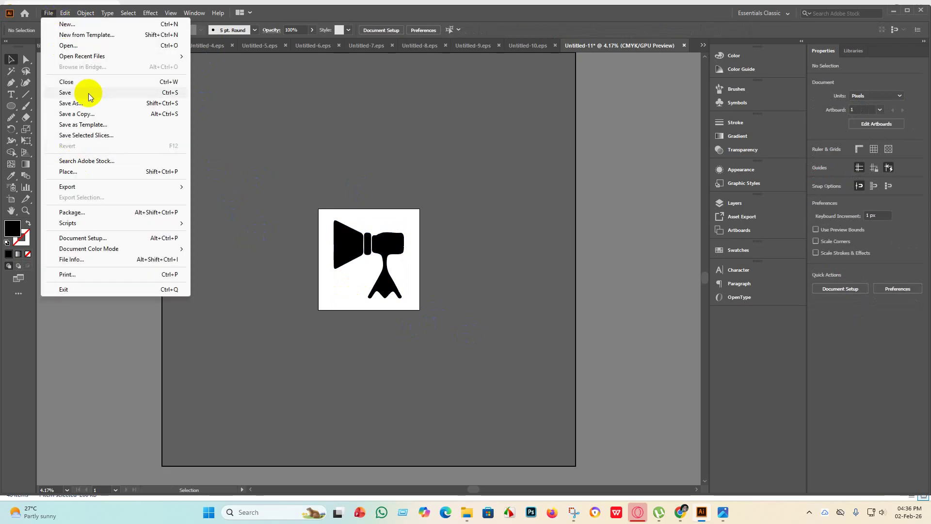
left_click(89, 95)
left_click(162, 221)
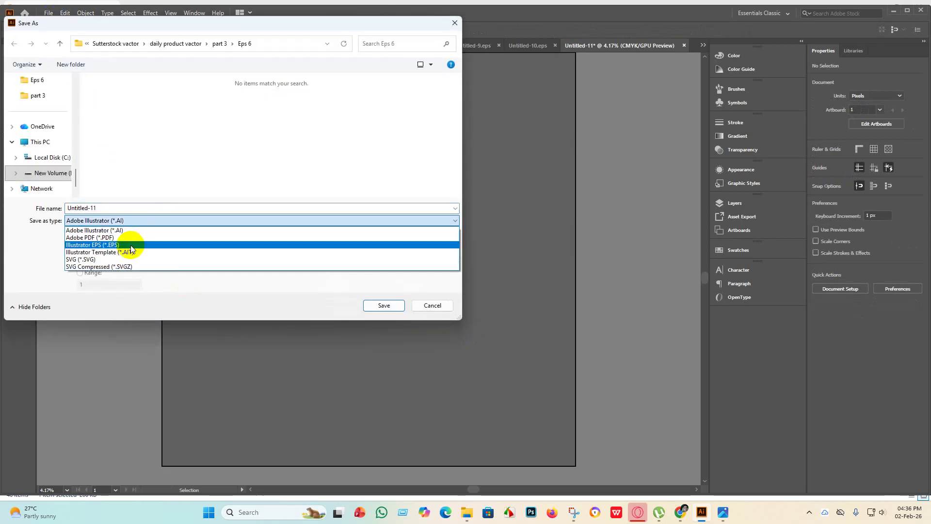
left_click(129, 246)
left_click(384, 305)
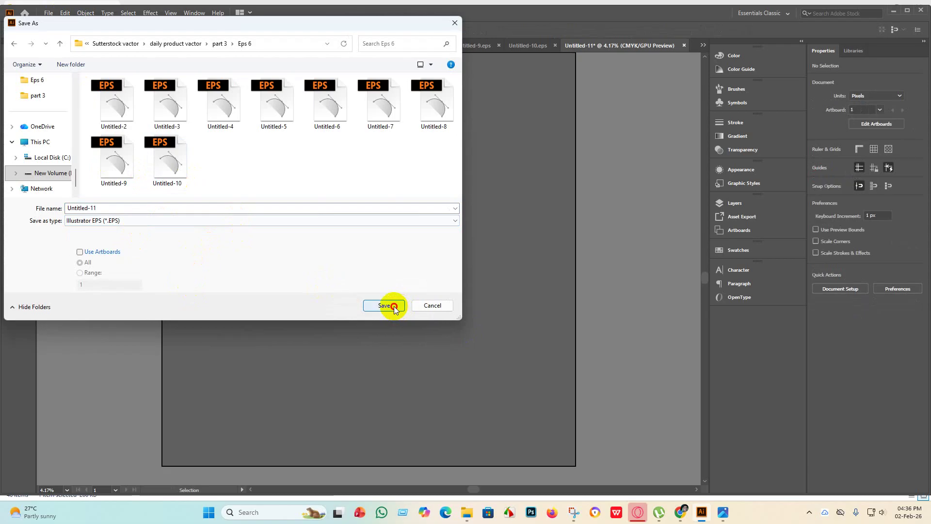
left_click(485, 117)
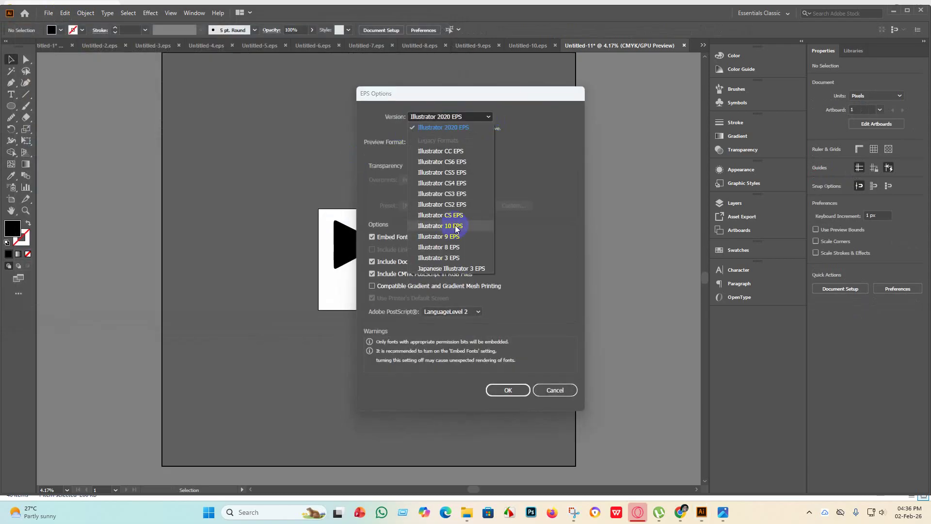
left_click(440, 226)
left_click(510, 381)
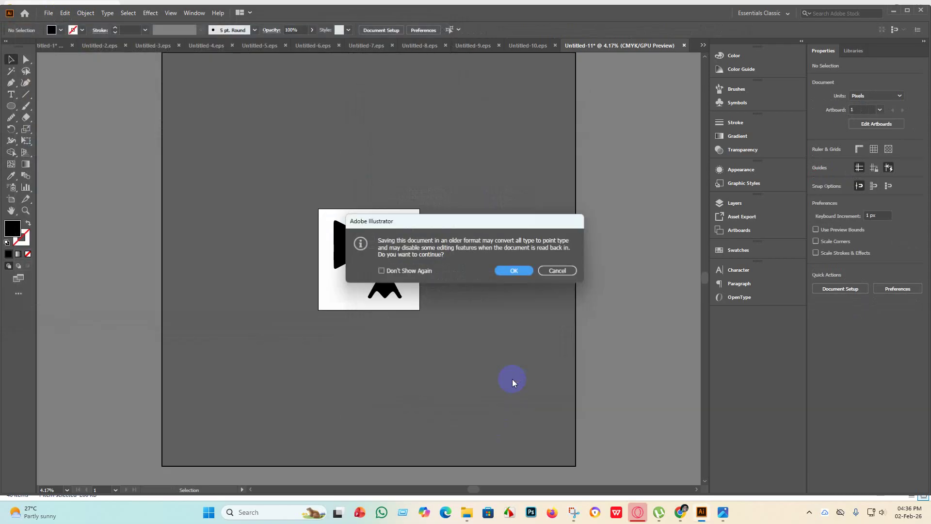
left_click(515, 271)
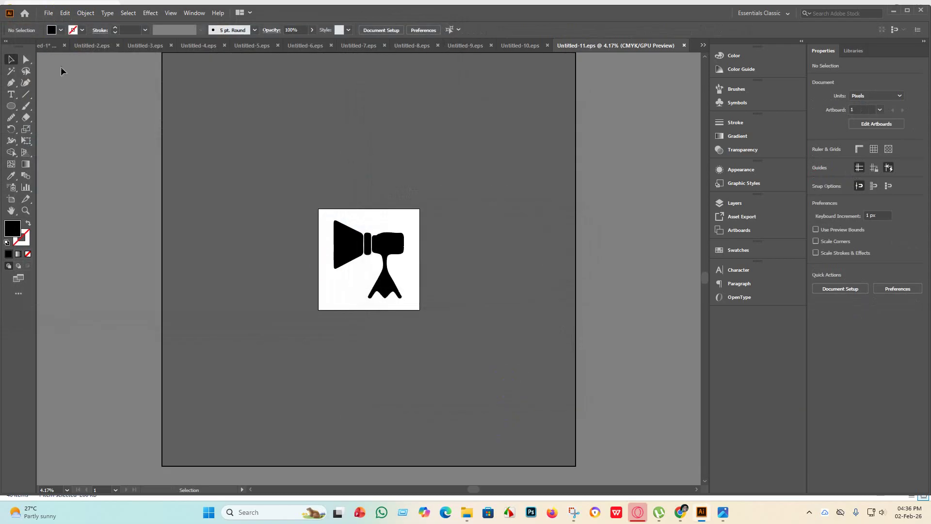
Export the light document's artboard as a JPEG with the RGB color model, maximum quality and 300 ppi
left_click(49, 13)
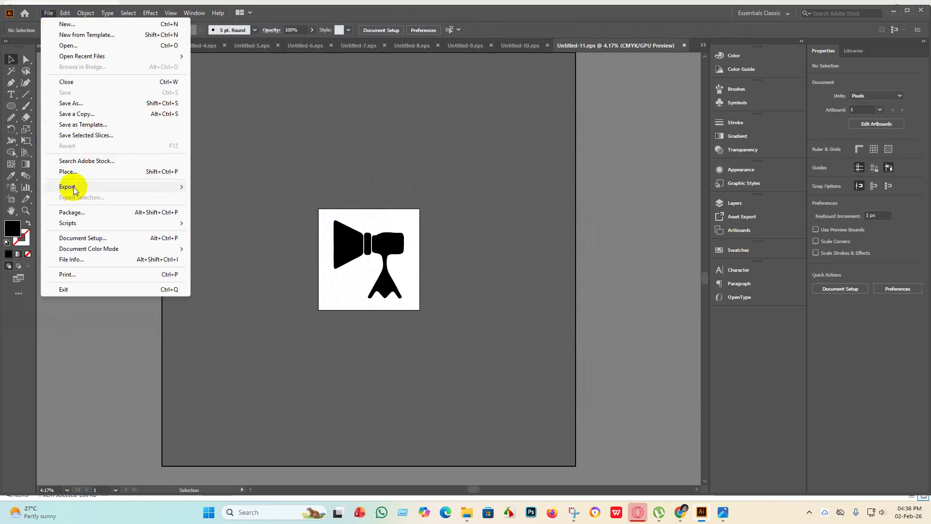
mouse_move(73, 187)
left_click(228, 197)
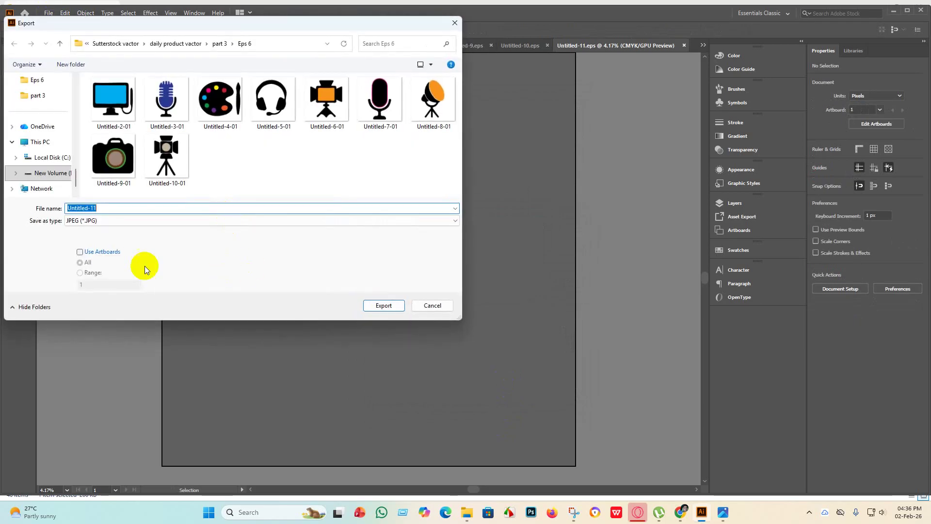
left_click(79, 252)
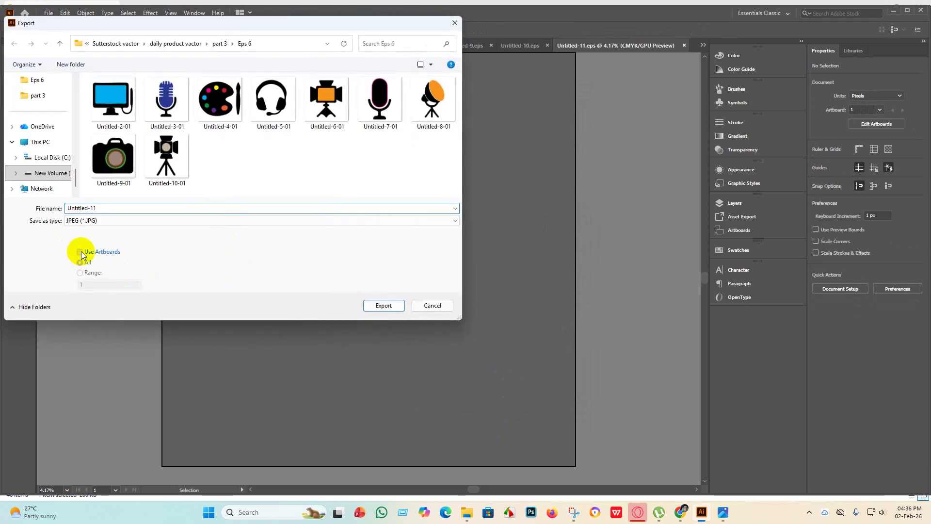
left_click(383, 305)
left_click(447, 241)
left_click(434, 253)
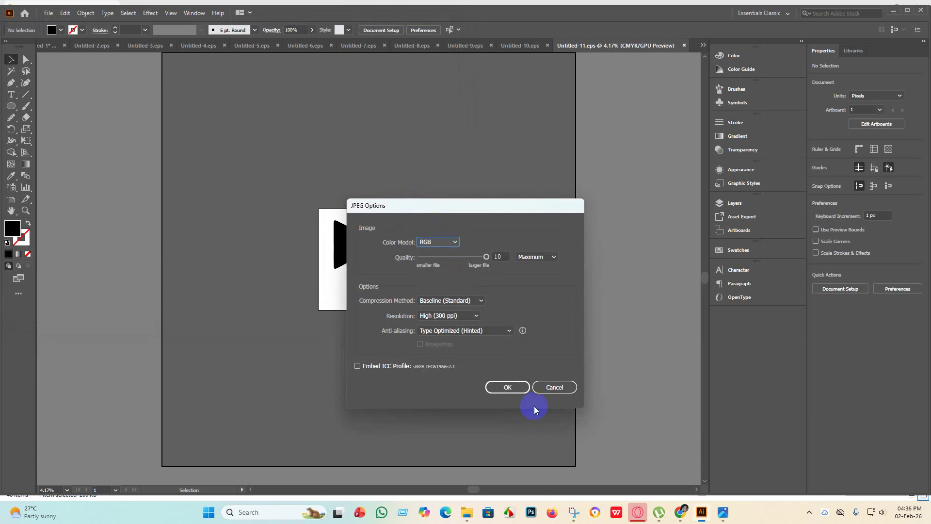
left_click(515, 388)
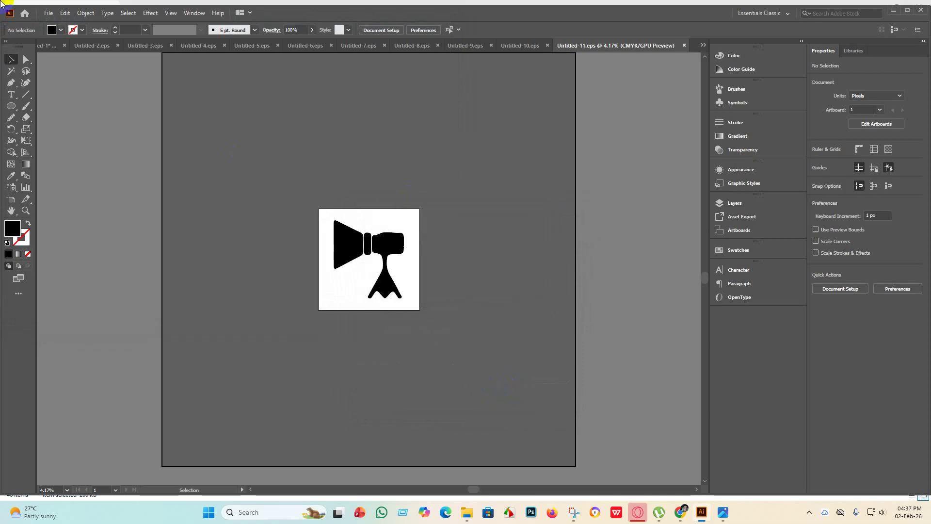
Create another new document with the preset settings for the next icon
left_click(49, 13)
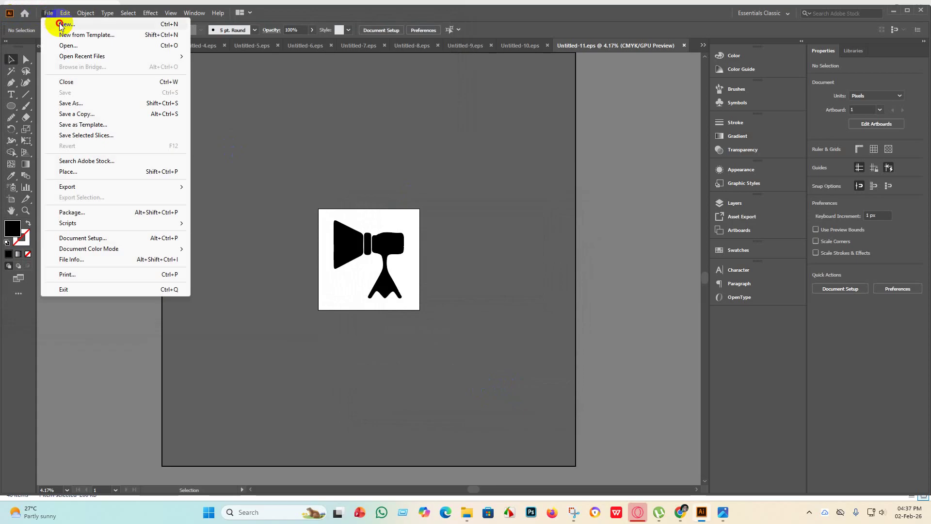
left_click(59, 22)
left_click(667, 397)
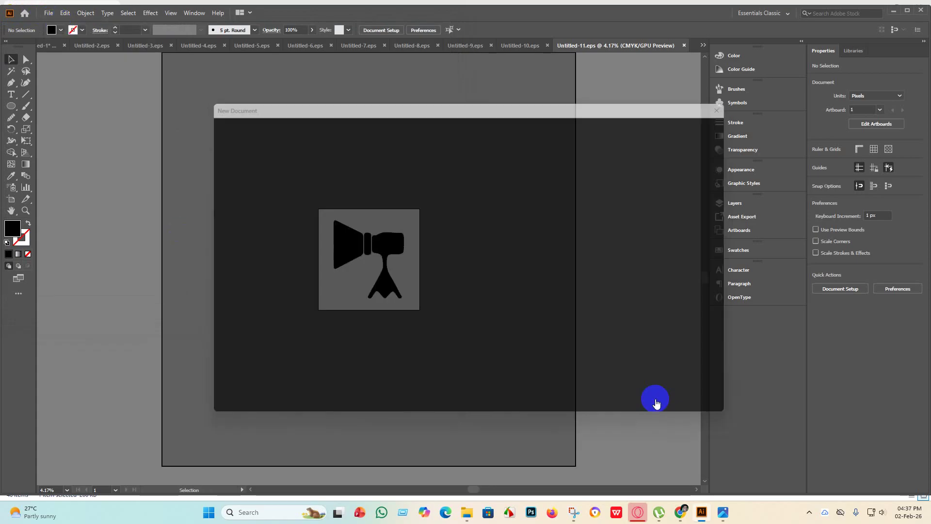
Return to the Untitled-1 icon sheet and delete the already exported flared studio light
left_click(464, 515)
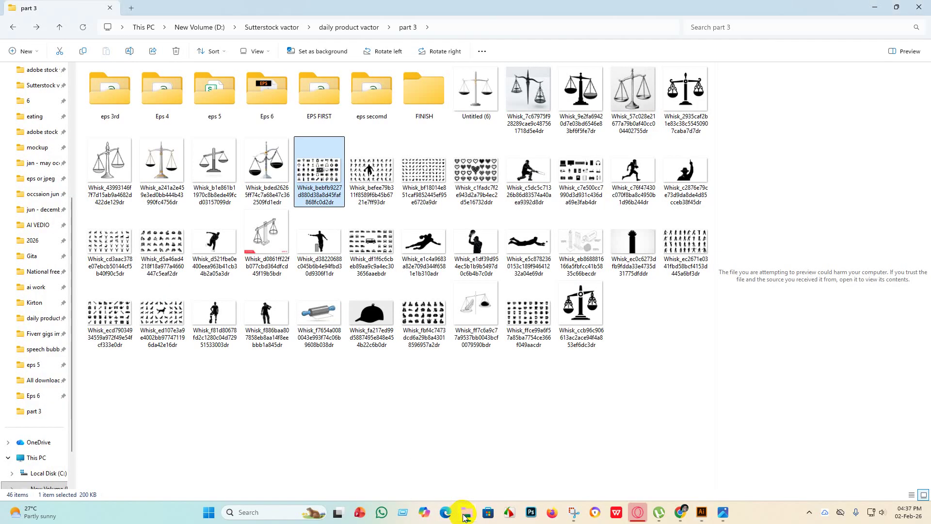
left_click(702, 512)
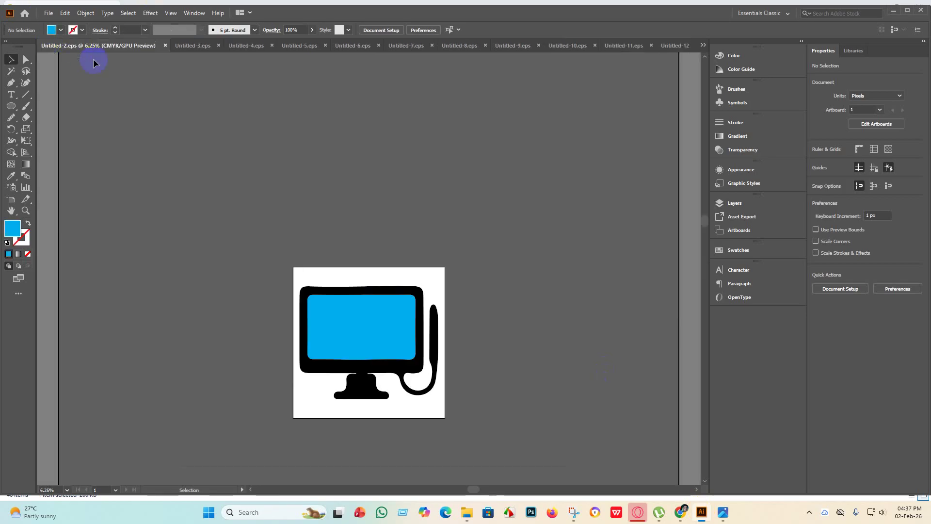
scroll(142, 137, "up", 3)
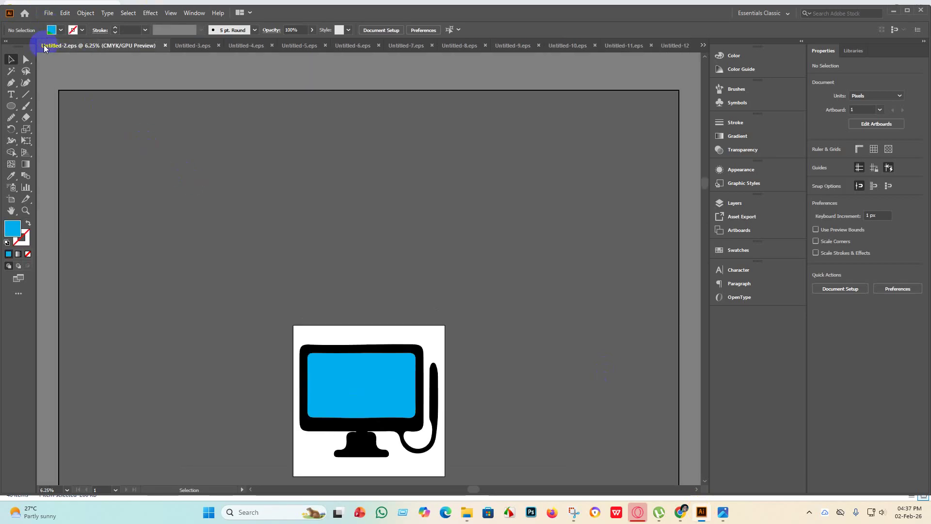
left_click(703, 46)
left_click(749, 49)
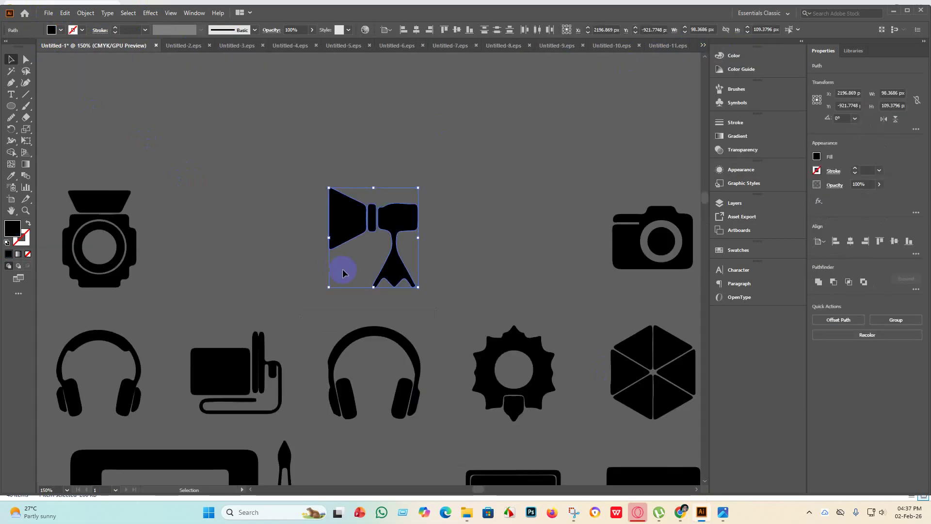
key("Delete")
Move the compact camera, tripod light and ring light from the top row into the gaps of the row below
scroll(350, 268, "down", 5)
scroll(320, 270, "down", 2)
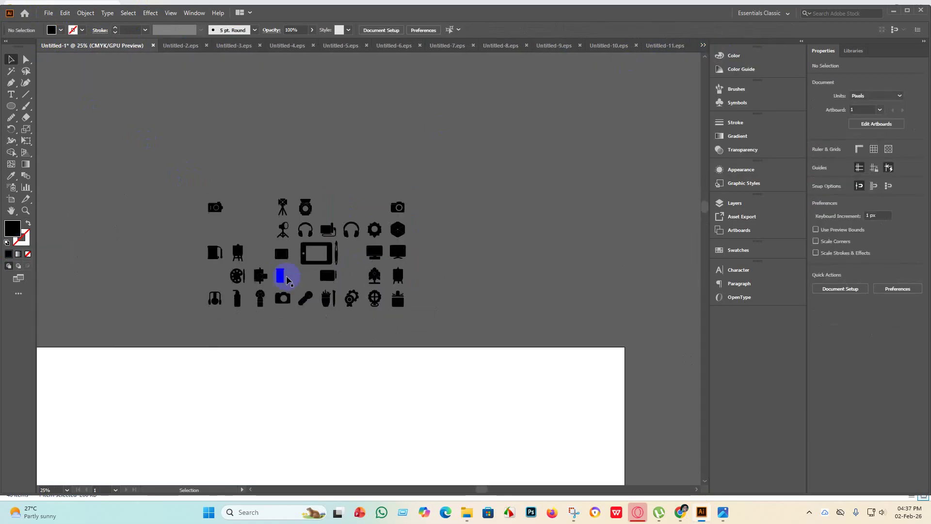
scroll(226, 289, "up", 3)
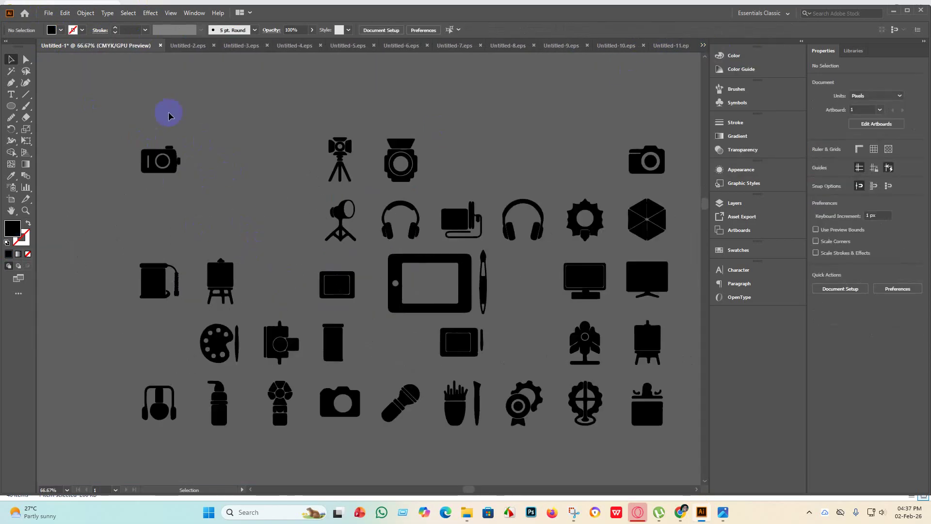
scroll(190, 179, "down", 1)
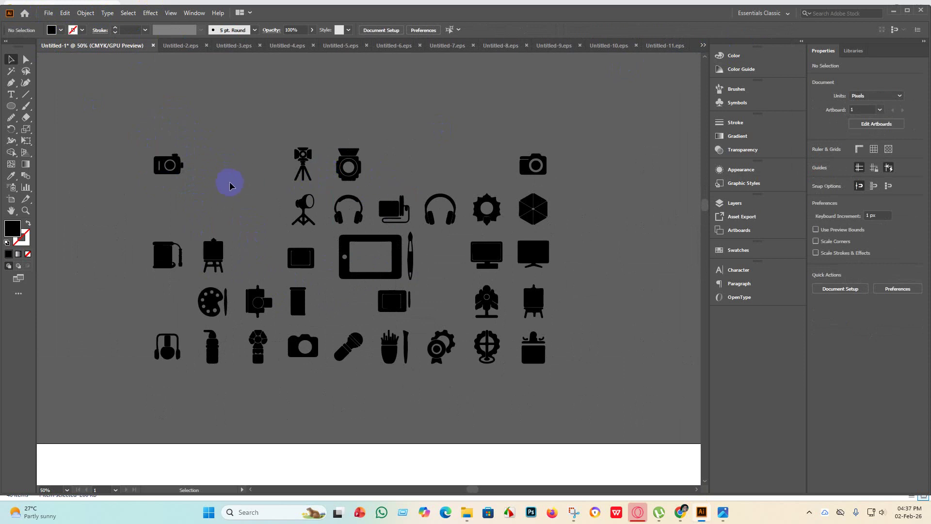
left_click_drag(295, 143, 274, 210)
left_click_drag(139, 148, 183, 204)
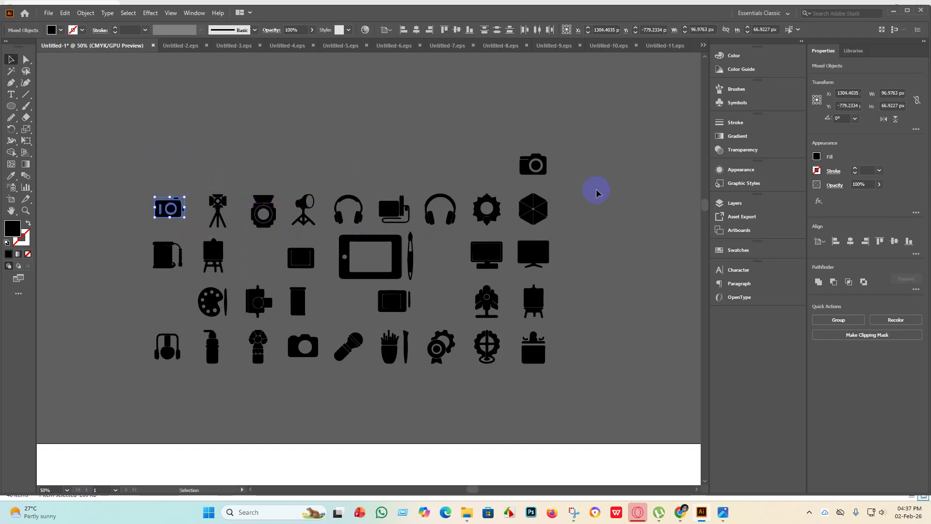
Move the remaining top-row camera into the gap between the large tablet's brush and the monitor, and deselect it
left_click_drag(596, 188, 437, 263)
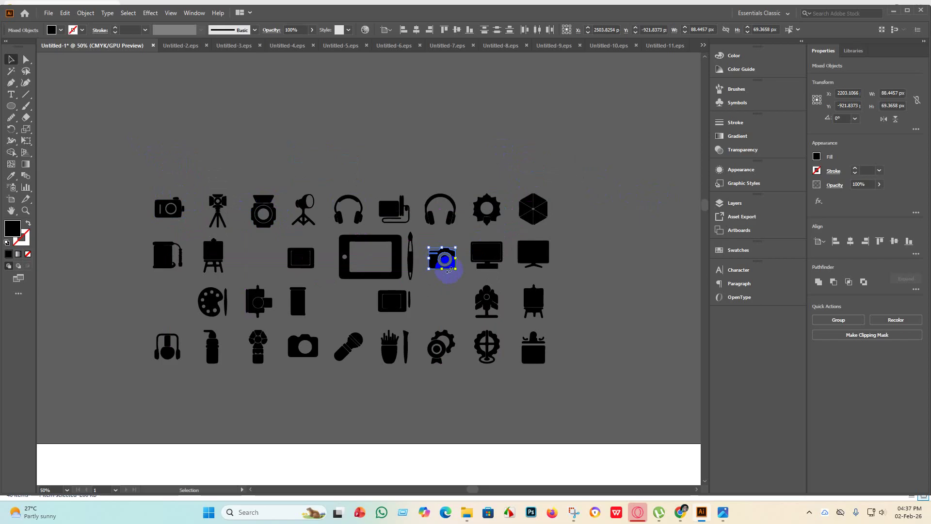
scroll(449, 270, "up", 5)
left_click(439, 334)
scroll(440, 331, "down", 4)
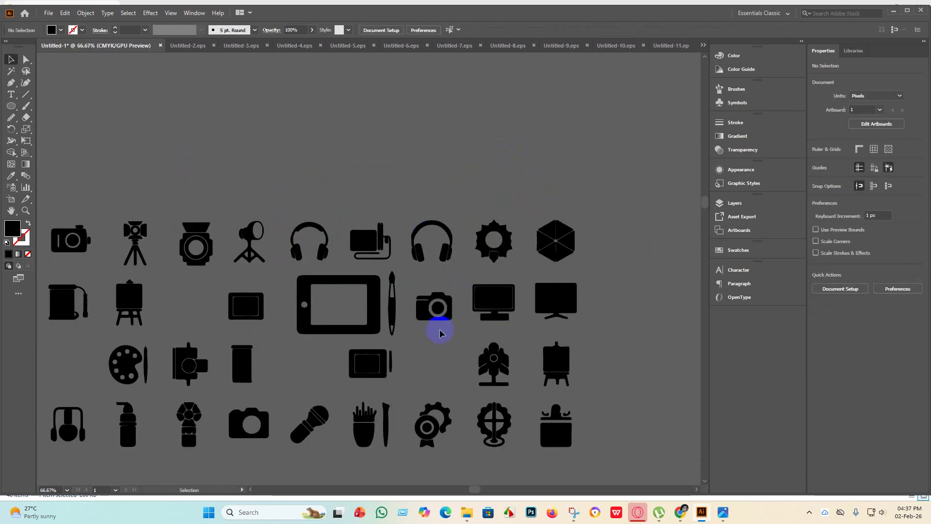
scroll(439, 332, "down", 3)
scroll(483, 315, "down", 2)
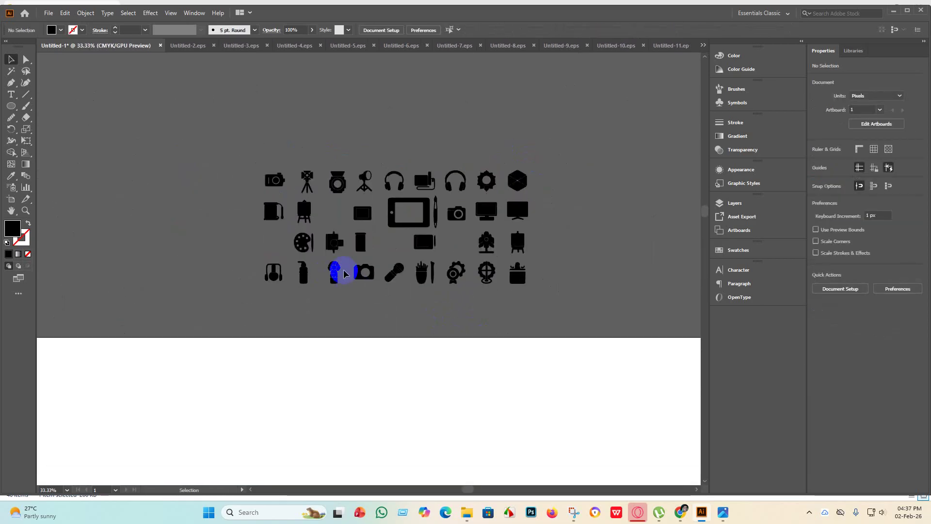
scroll(344, 273, "up", 3)
scroll(370, 276, "up", 2)
scroll(366, 285, "down", 3)
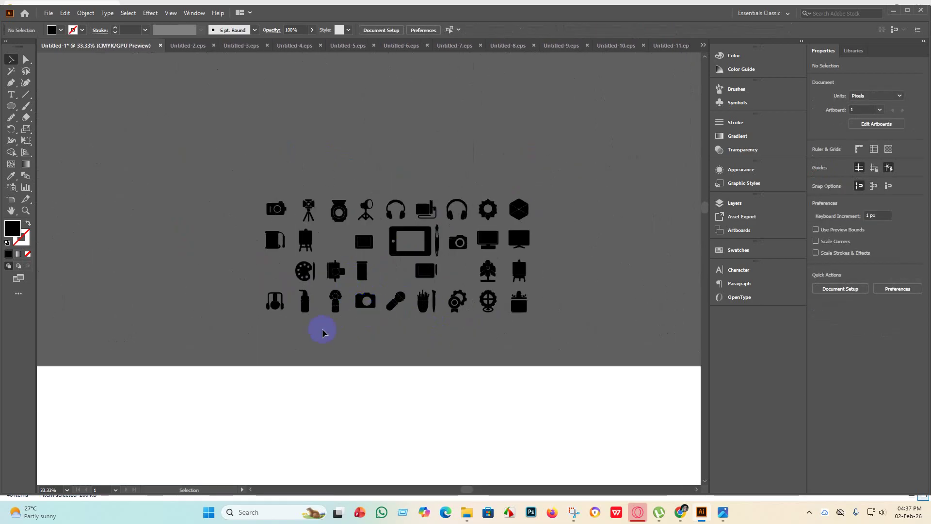
Move the incomplete palette row below all the other icons, and shift the full headphone and microphone row up into its place
left_click_drag(556, 285, 267, 260)
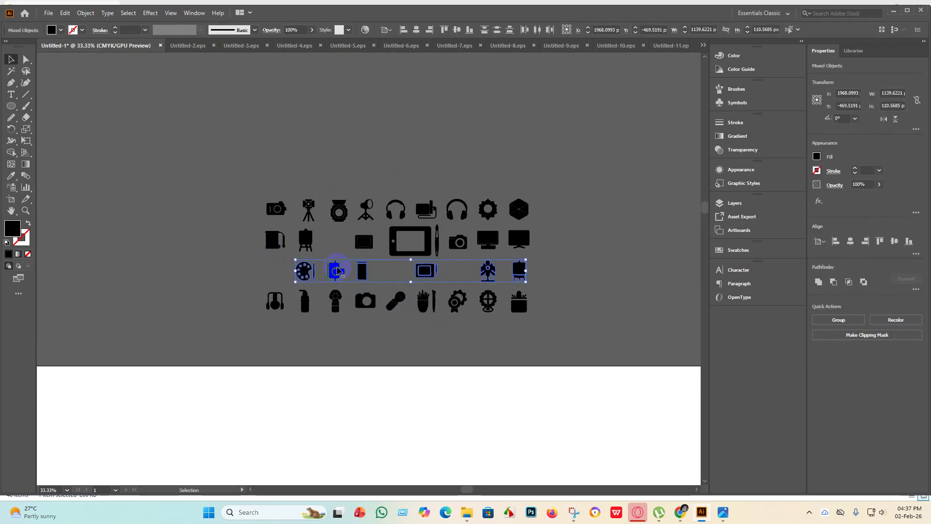
left_click_drag(336, 271, 318, 344)
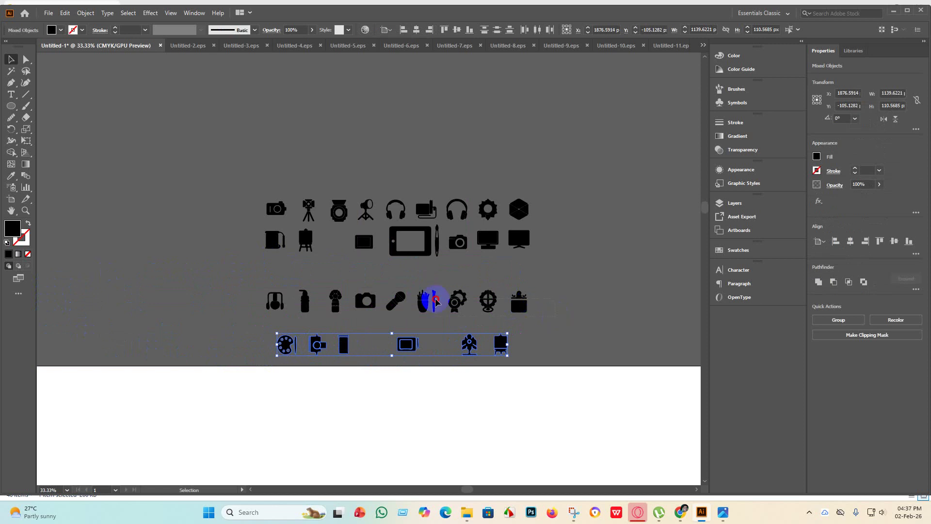
left_click_drag(226, 280, 226, 280)
left_click_drag(421, 305, 424, 278)
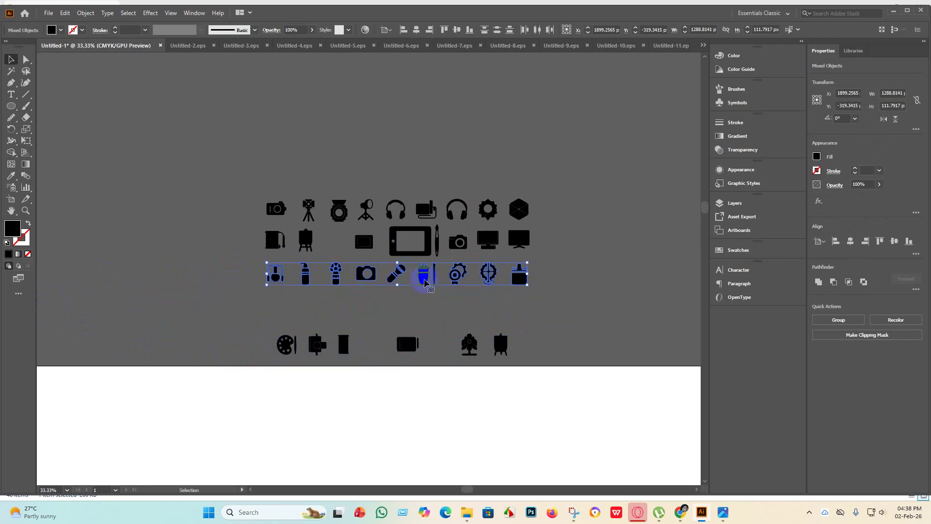
Move the flower-shaped stand icon from the lowest row into the gap between the easel and the tablet in the second row
scroll(415, 291, "down", 3)
scroll(432, 307, "up", 2)
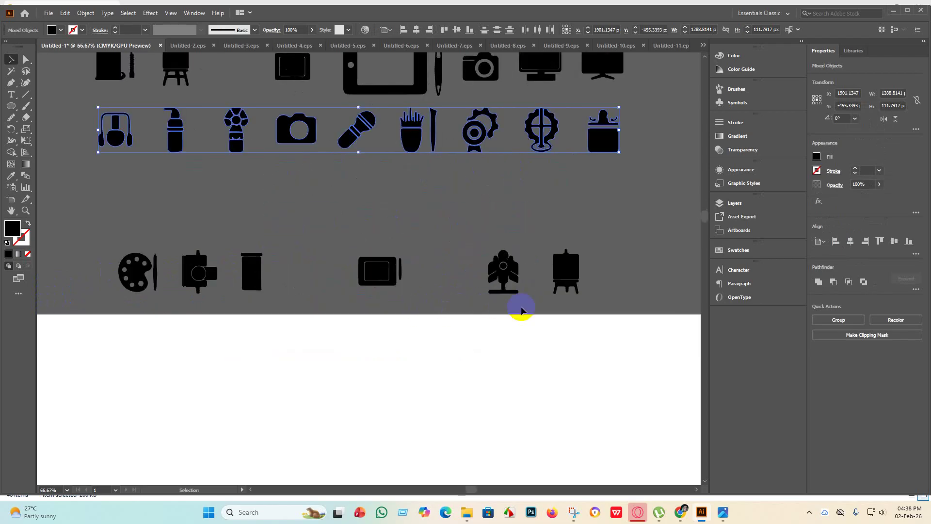
left_click(499, 281)
scroll(499, 281, "up", 2)
left_click_drag(514, 327, 243, 119)
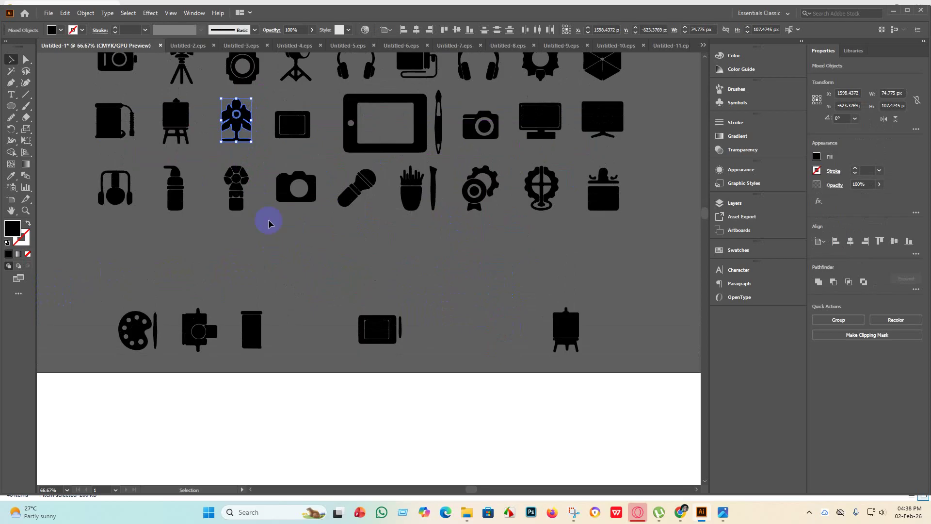
left_click(274, 230)
Move the remaining palette row up close beneath the third row, with the palette aligned under the first icon
scroll(280, 238, "down", 2)
left_click_drag(438, 287, 160, 262)
left_click_drag(425, 290, 279, 250)
Move the small tablet and pen icon in the fourth row beside the canister icon, beneath the camera
left_click(383, 288)
left_click(331, 286)
left_click(319, 250)
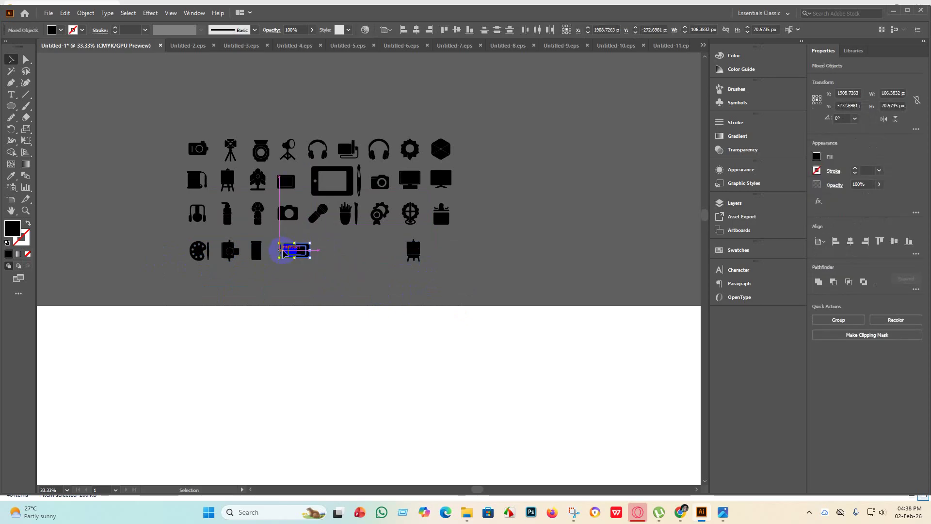
left_click(312, 272)
left_click(306, 251)
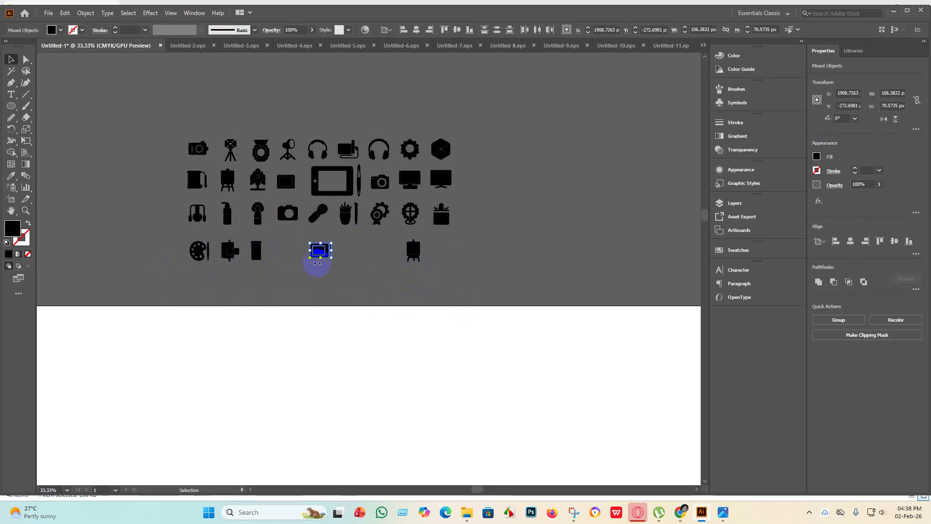
scroll(343, 262, "up", 3)
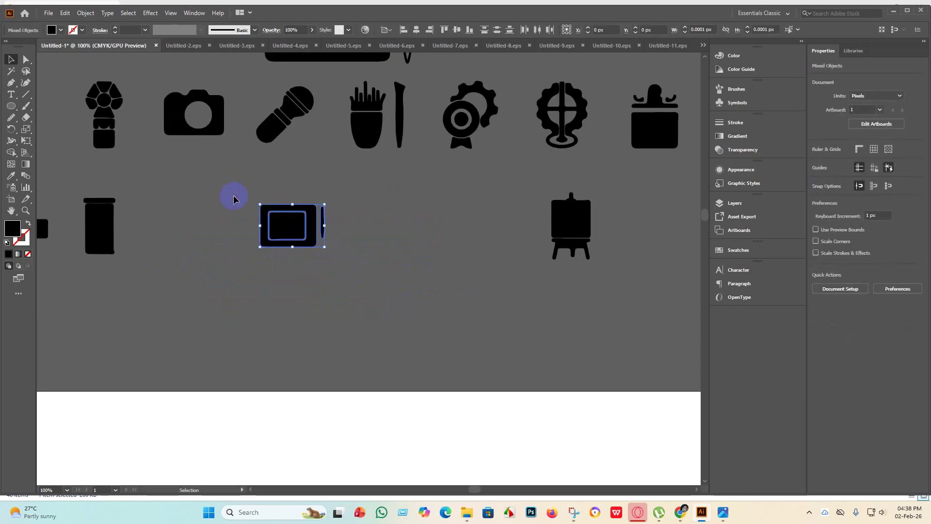
left_click_drag(300, 223, 201, 224)
Move the last easel in the fourth row beside the small tablet, beneath the microphone, and deselect it
left_click(645, 286)
left_click_drag(473, 174, 473, 175)
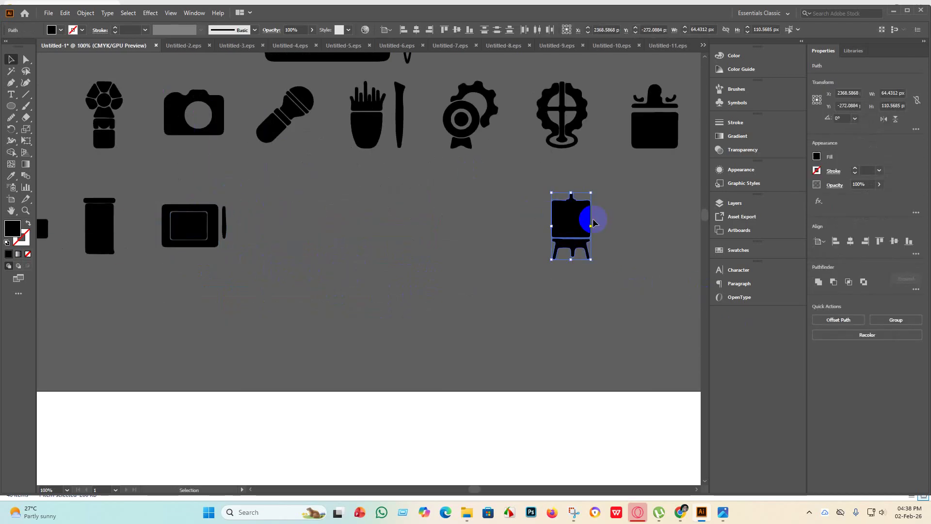
left_click_drag(582, 221, 299, 213)
left_click(367, 250)
scroll(367, 250, "down", 3)
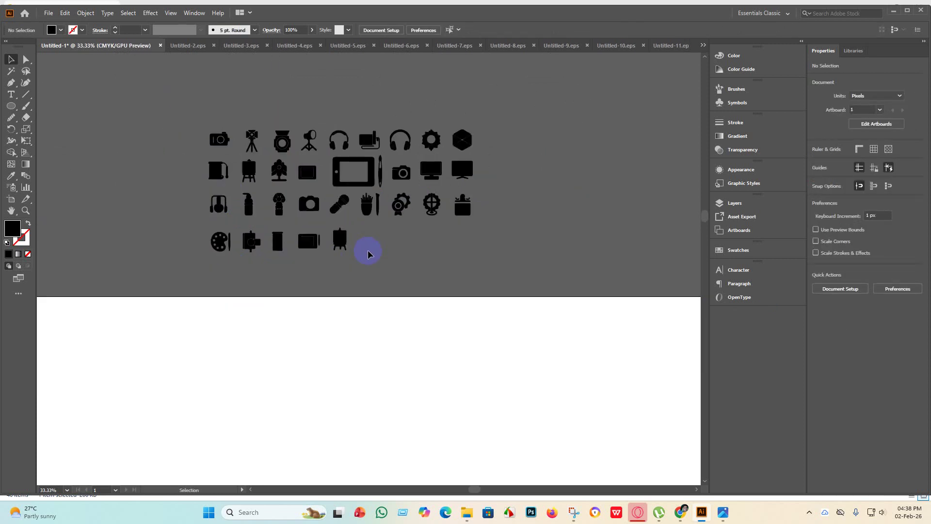
Set the artboard's height to 2000 px
left_click_drag(91, 77, 92, 77)
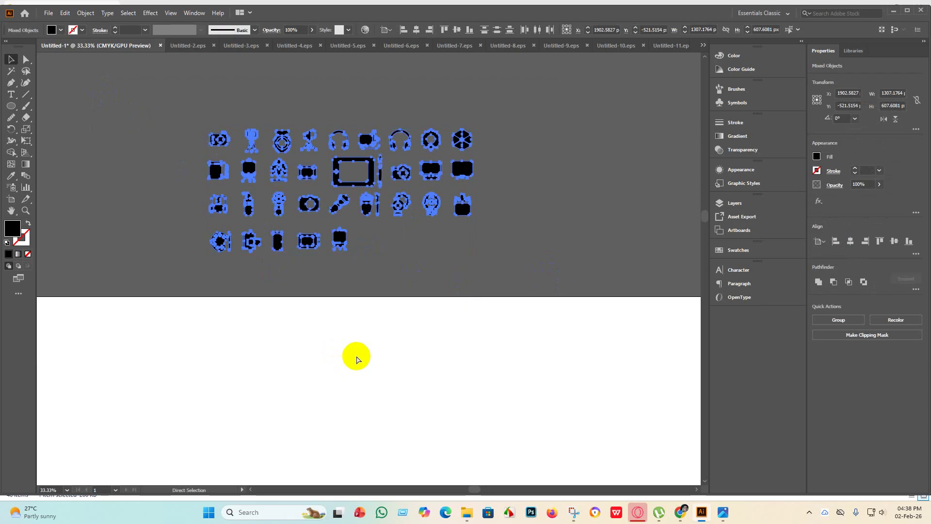
left_click(381, 309)
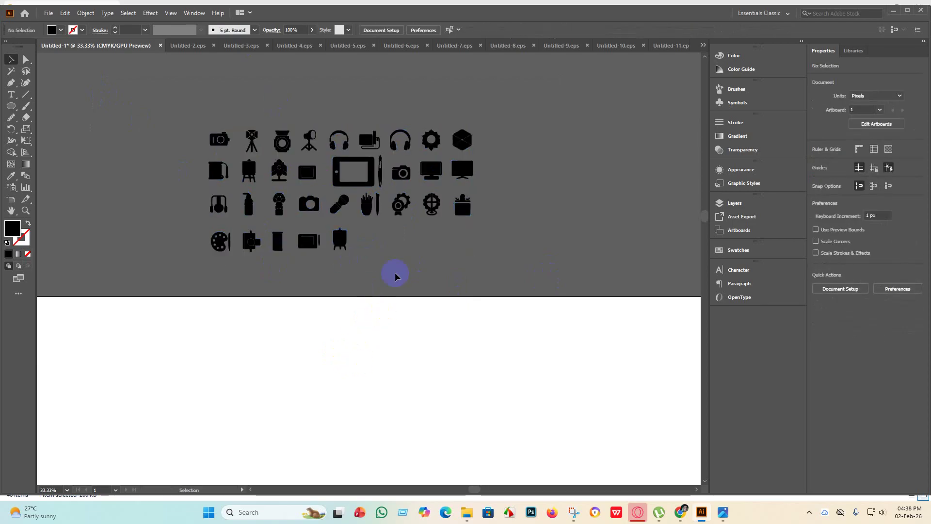
left_click(11, 199)
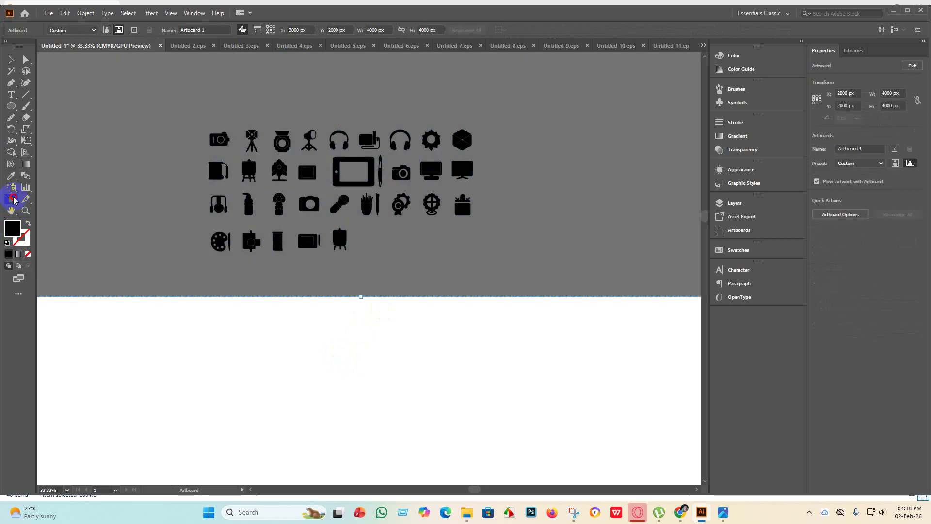
left_click(424, 29)
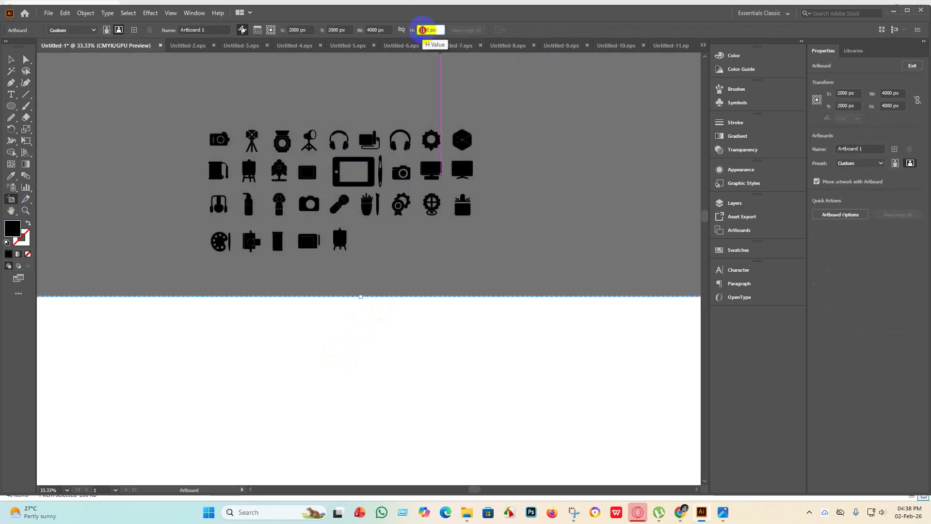
type("2")
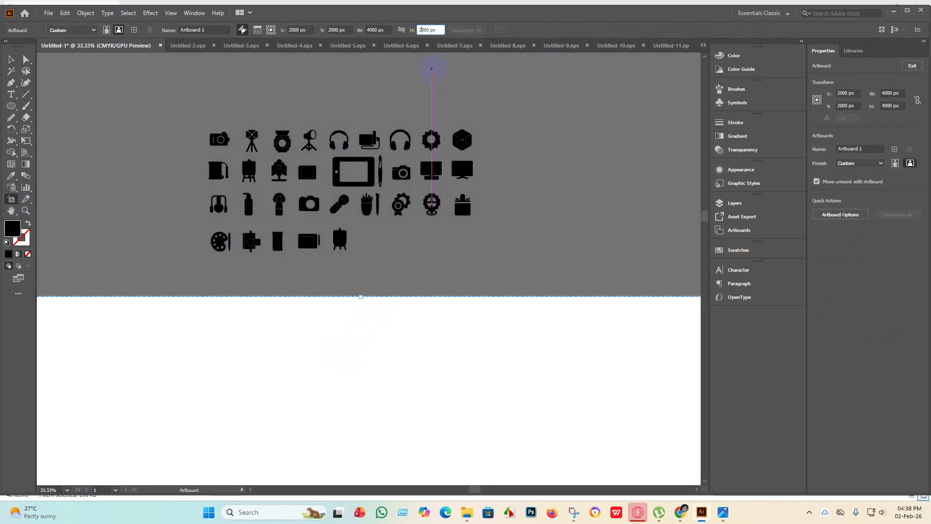
key("Return")
left_click(11, 59)
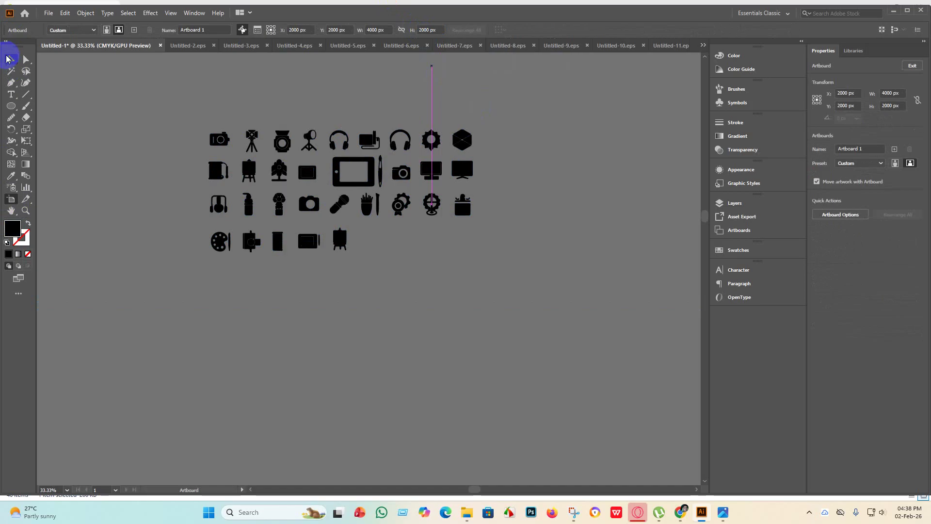
Group all the icons and enlarge the group proportionally until it nearly spans the artboard's width
key("ctrl+minus")
key("ctrl+minus")
key("ctrl+minus")
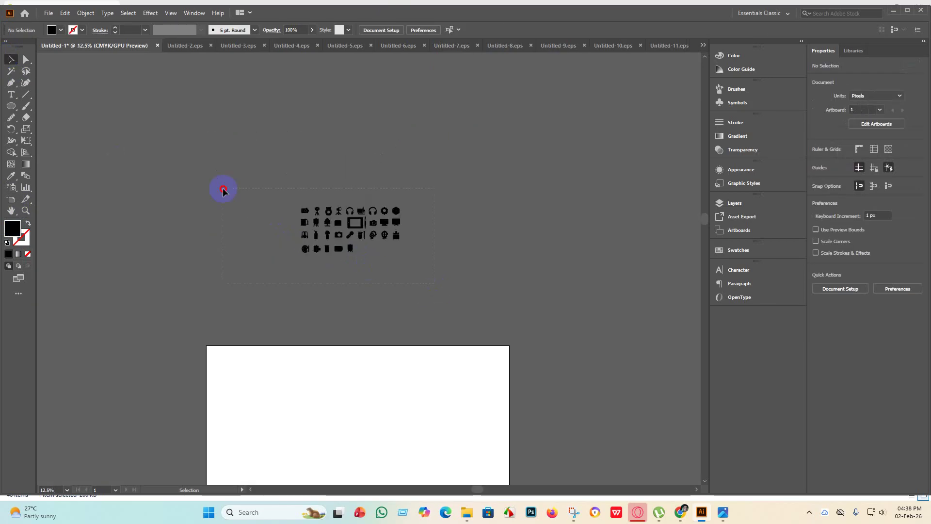
left_click_drag(223, 189, 576, 392)
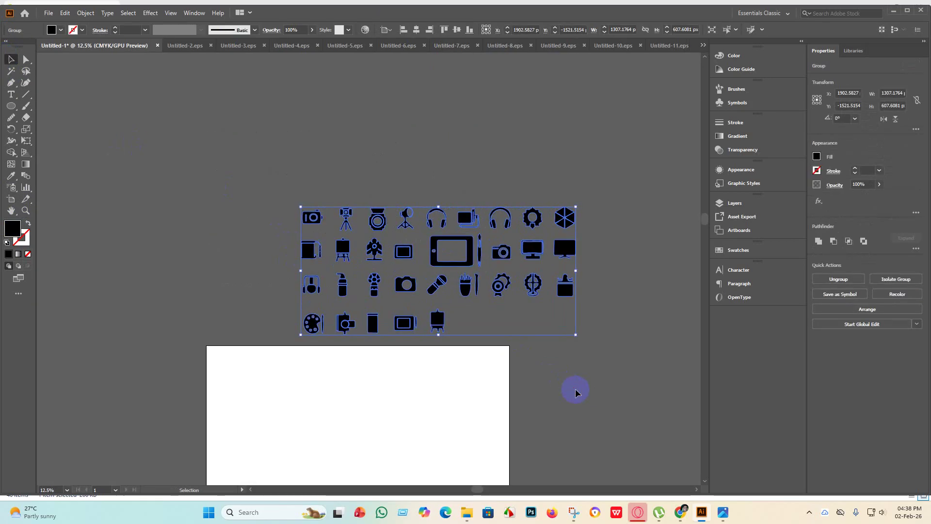
Centre the icon group horizontally and vertically on the artboard, and deselect it
left_click(416, 29)
left_click(456, 29)
scroll(550, 369, "down", 2)
left_click(551, 370)
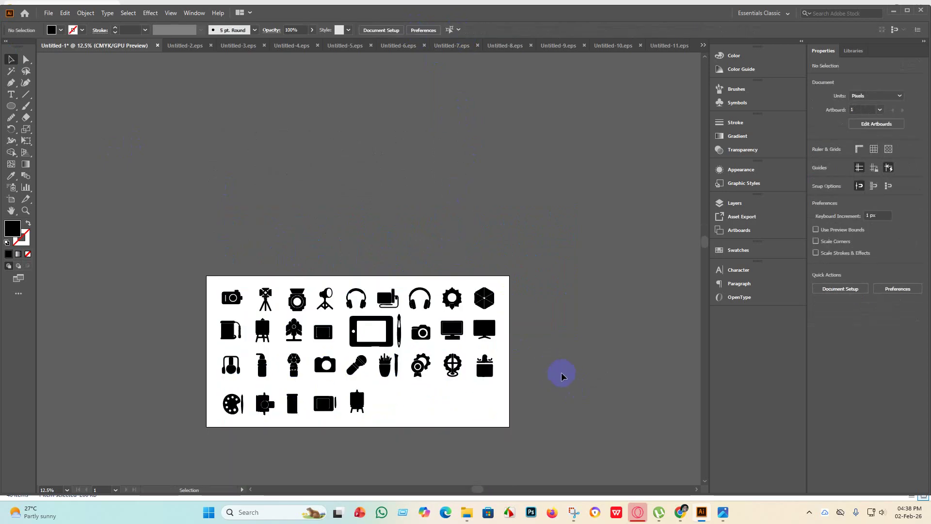
scroll(555, 373, "down", 2)
Save the icon sheet as Untitled-1 in the Eps 6 folder as Illustrator EPS, using the Illustrator 10 EPS version
left_click(49, 13)
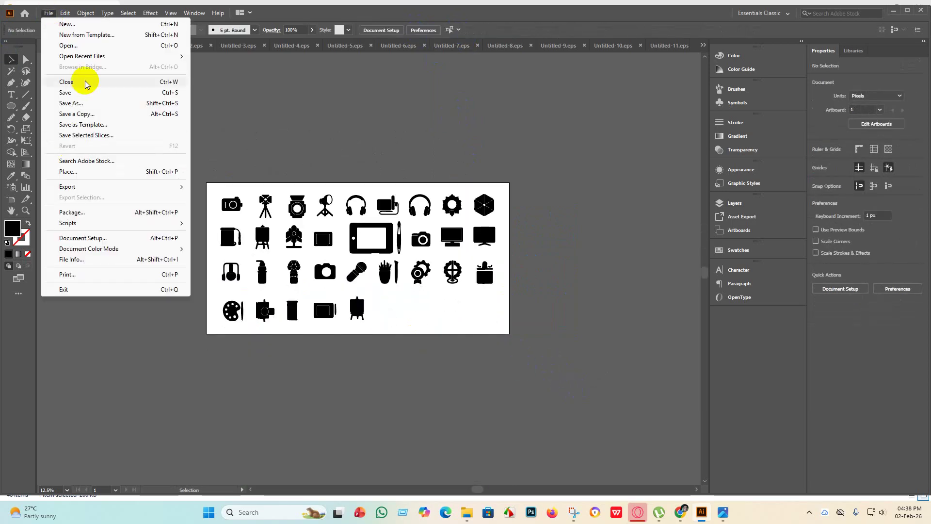
left_click(80, 93)
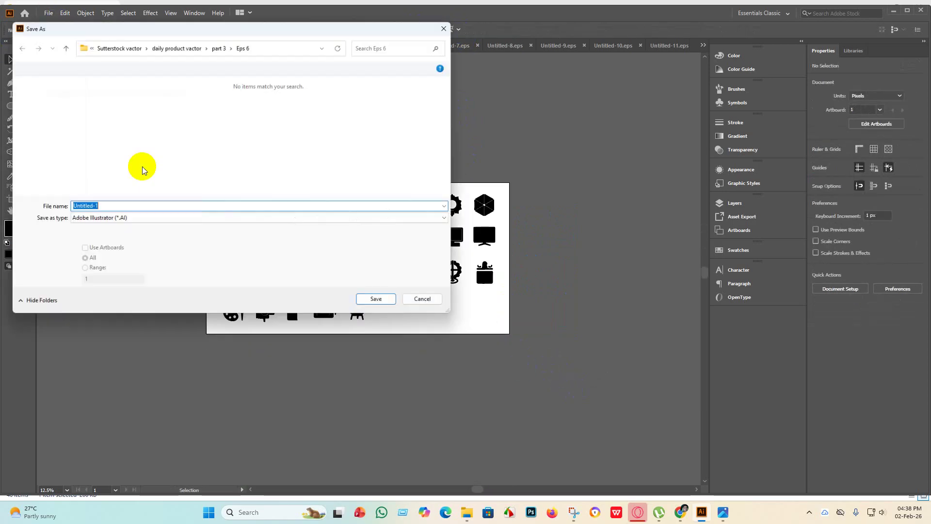
left_click(415, 221)
left_click(160, 236)
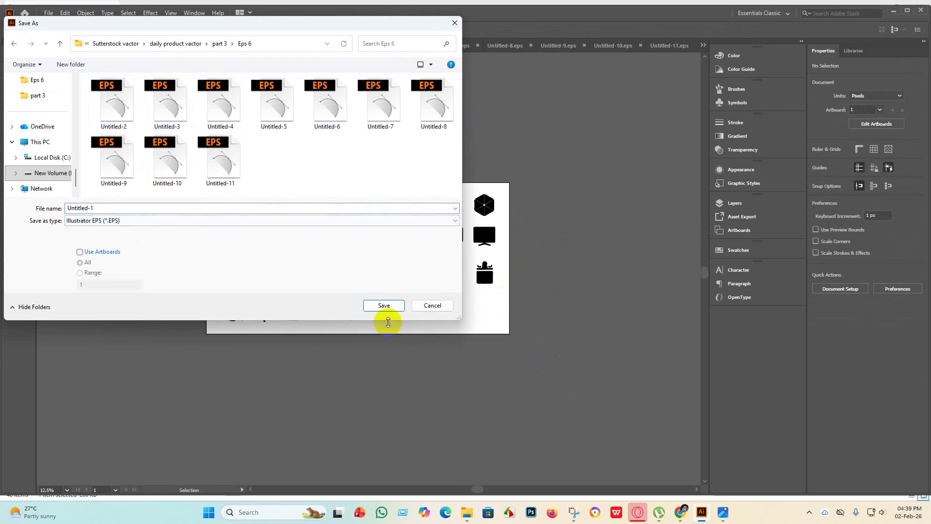
left_click(383, 305)
left_click(468, 121)
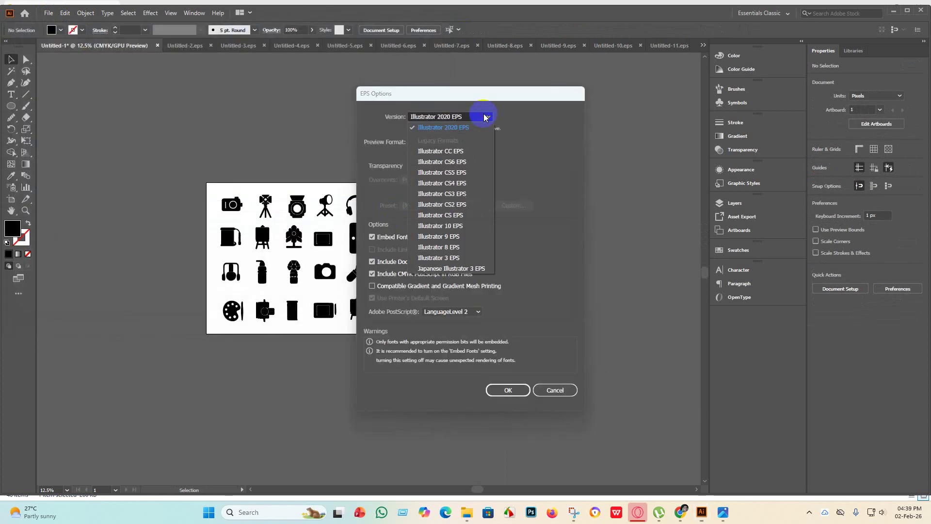
left_click(471, 232)
left_click(507, 379)
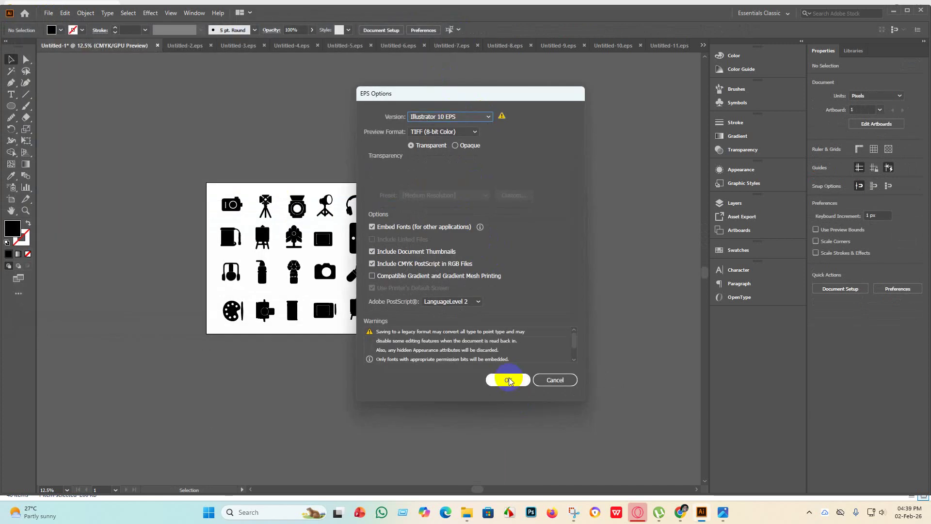
left_click(515, 270)
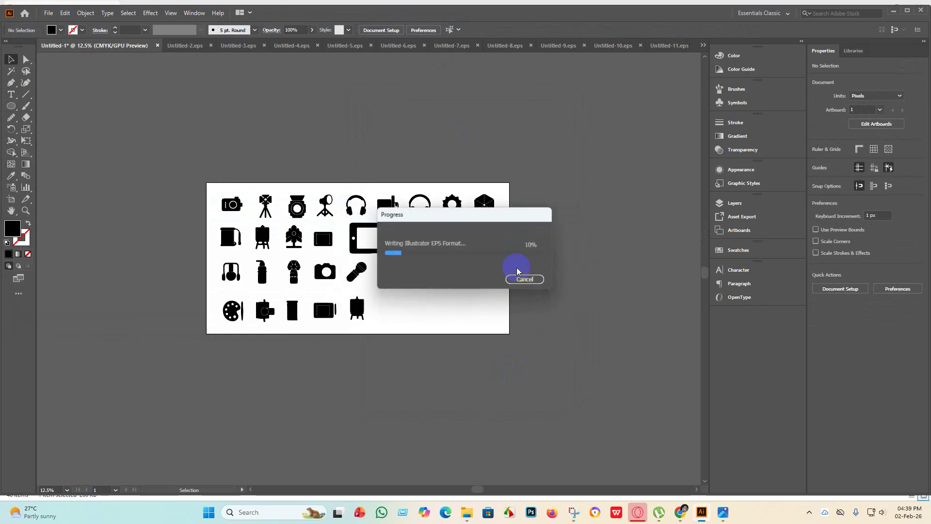
Export the icon sheet as JPEG Untitled-1 to the Eps 6 folder, using artboards and the RGB color model
left_click(47, 14)
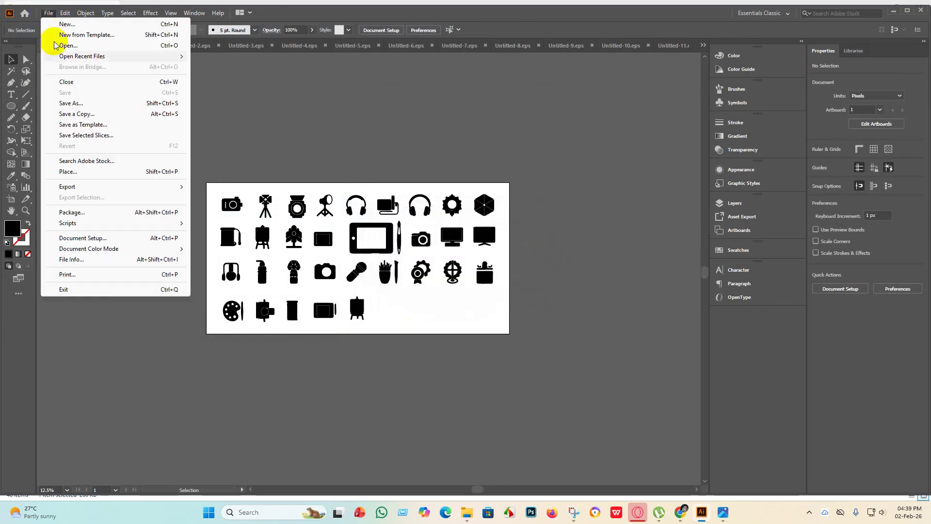
mouse_move(176, 183)
left_click(235, 196)
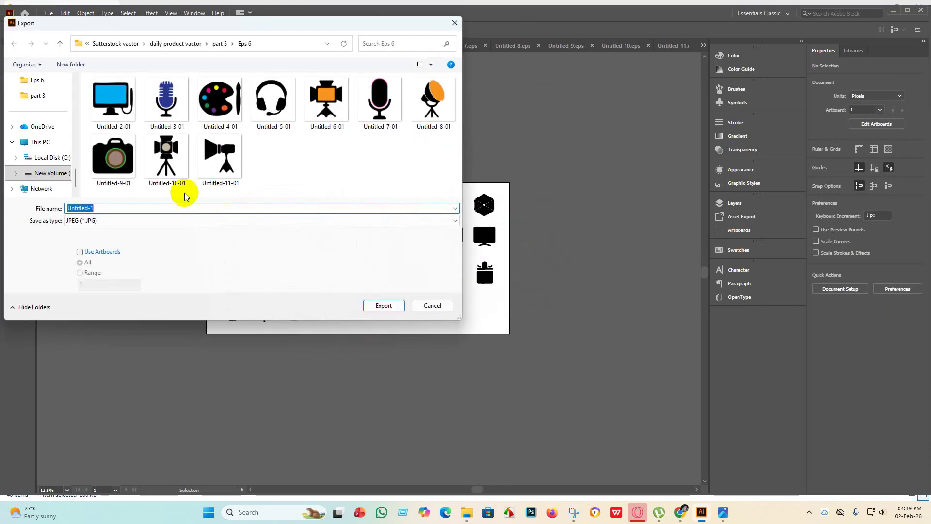
left_click(80, 252)
left_click(384, 305)
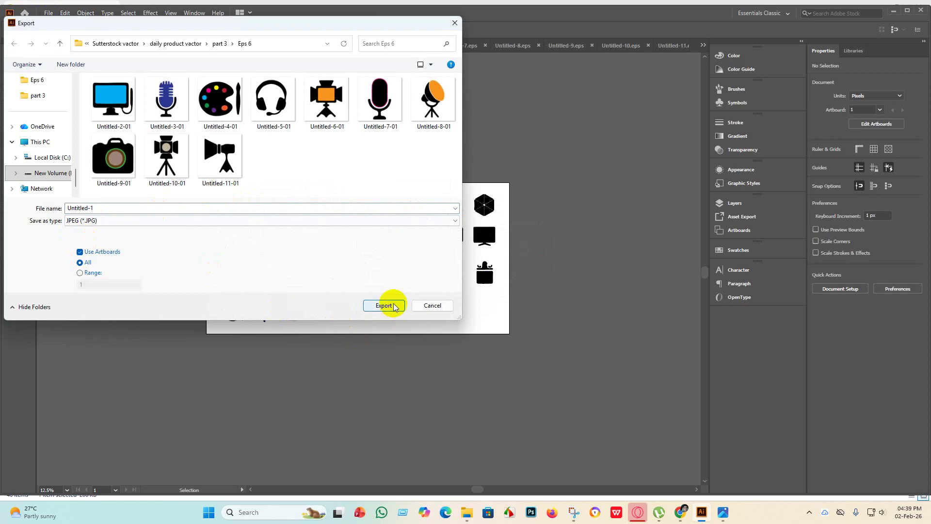
left_click(455, 242)
left_click(450, 254)
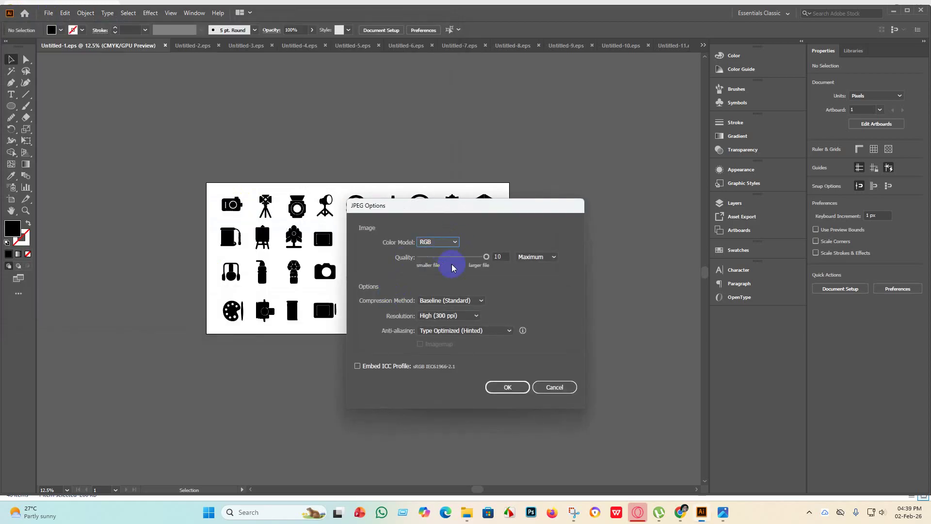
left_click(500, 388)
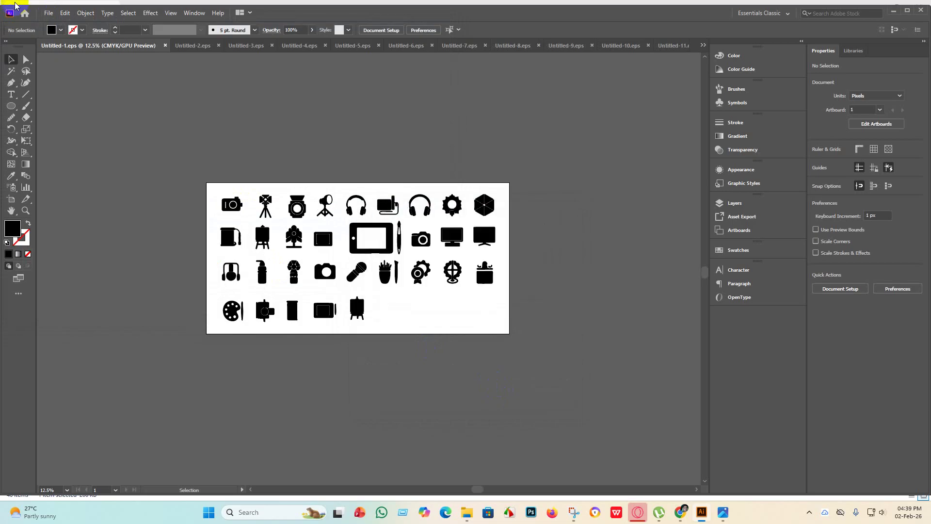
Minimize Illustrator and the part 3 folder window to reach the desktop
left_click(291, 144)
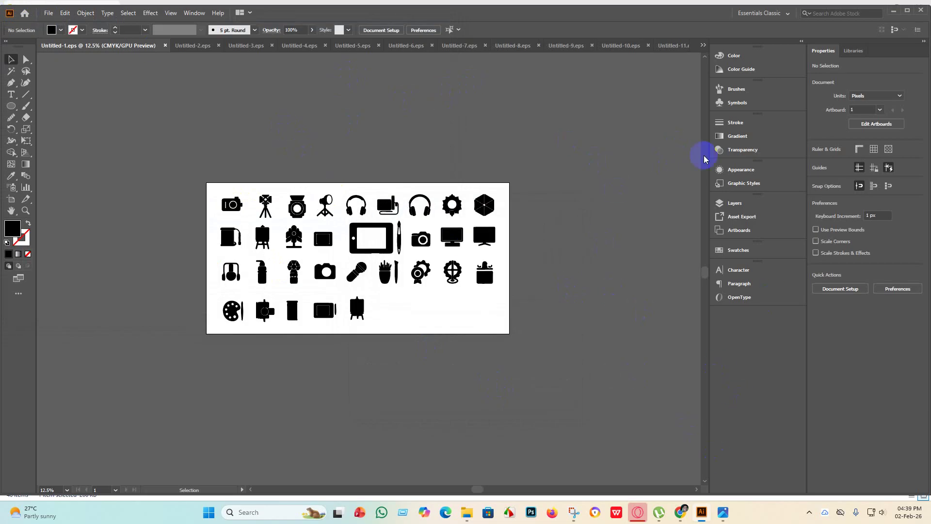
left_click(894, 10)
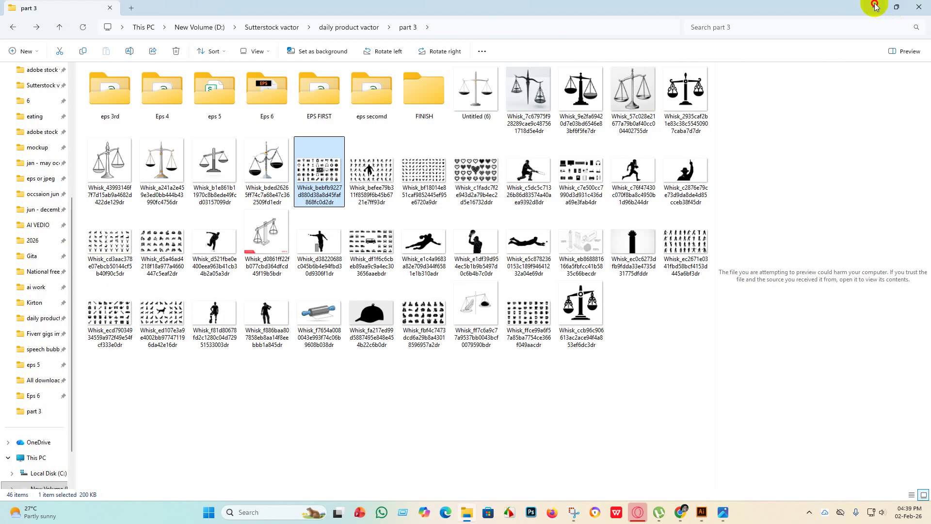
left_click(876, 6)
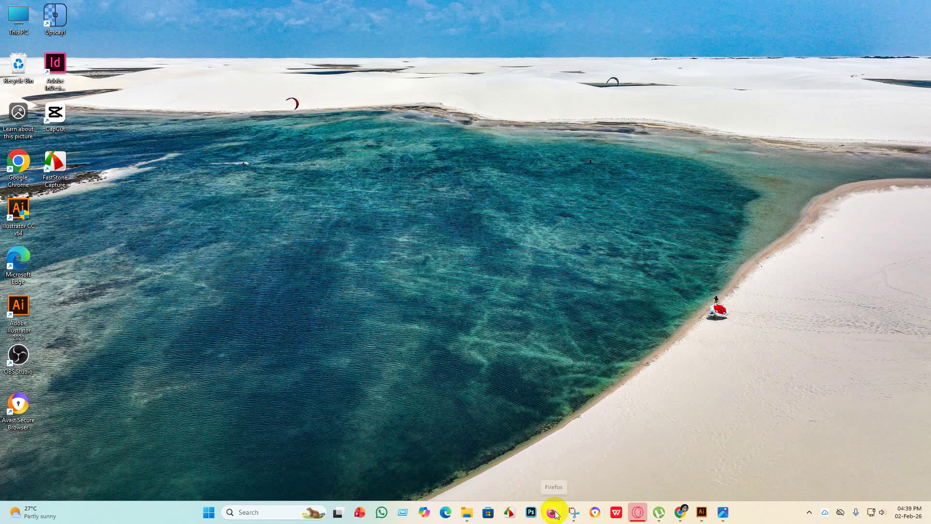
left_click_drag(556, 514, 29, 187)
double_click(18, 165)
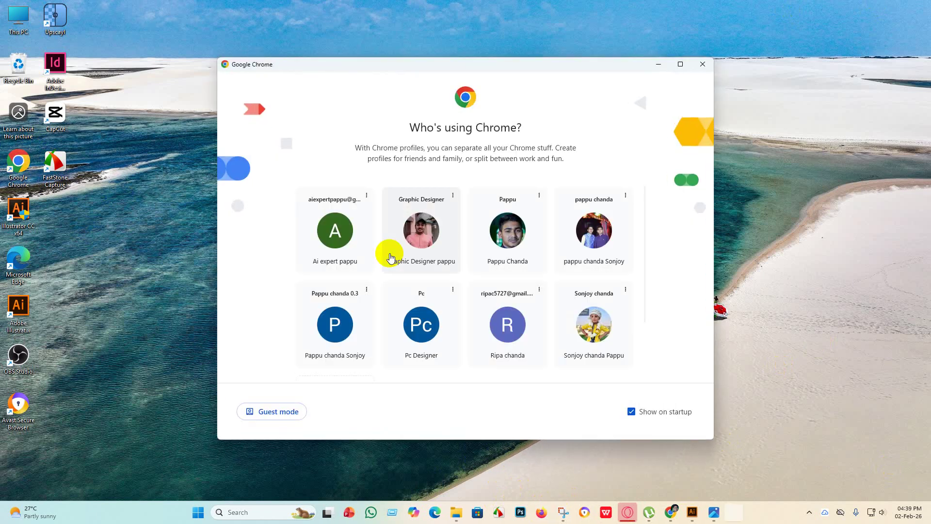
left_click(515, 240)
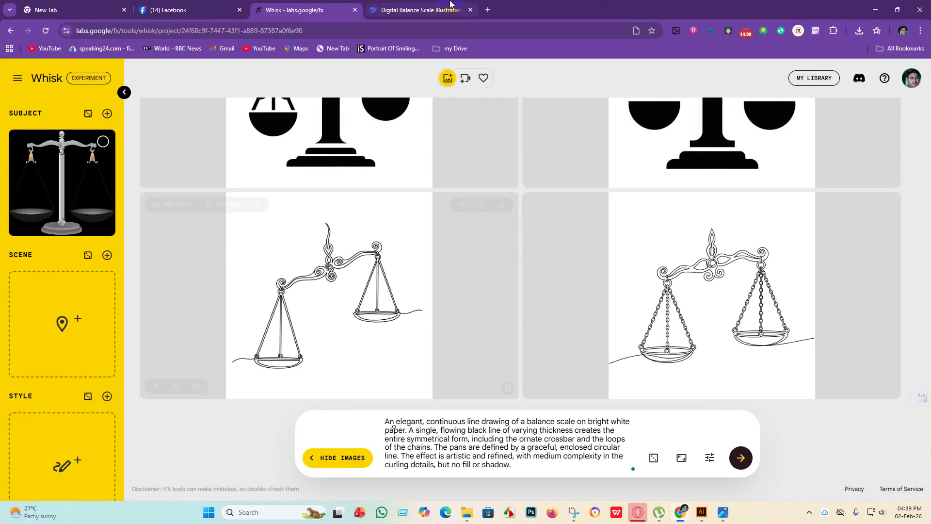
left_click(876, 10)
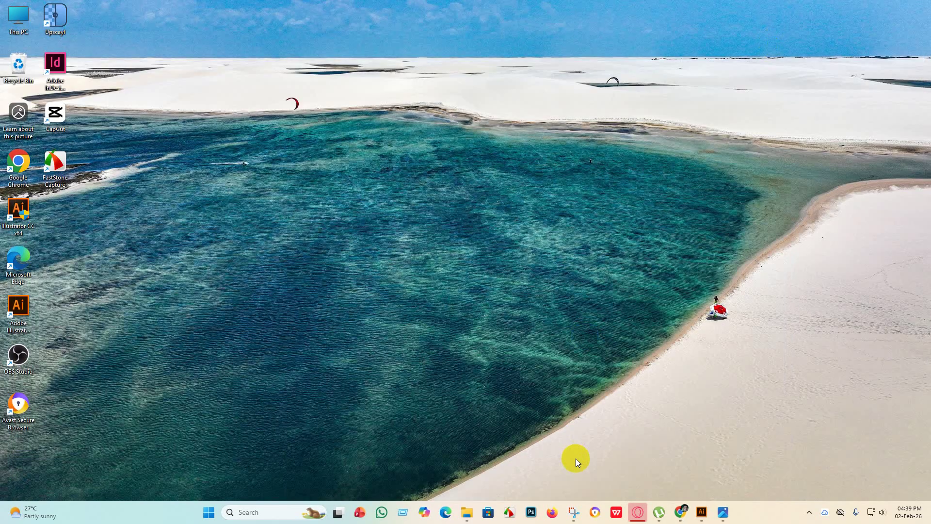
Open Firefox, go to the Adobe Stock contributor site's uploaded files page, and keep Chrome minimized
left_click(553, 514)
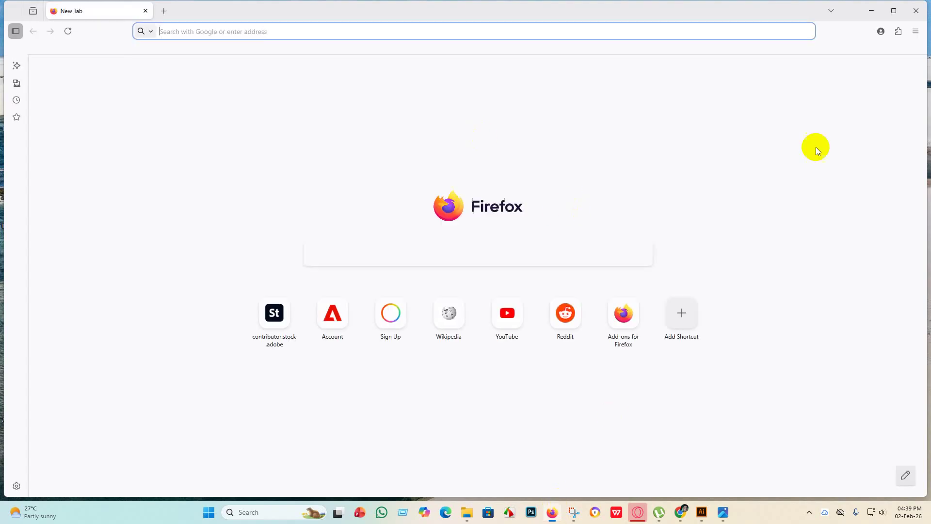
left_click(275, 323)
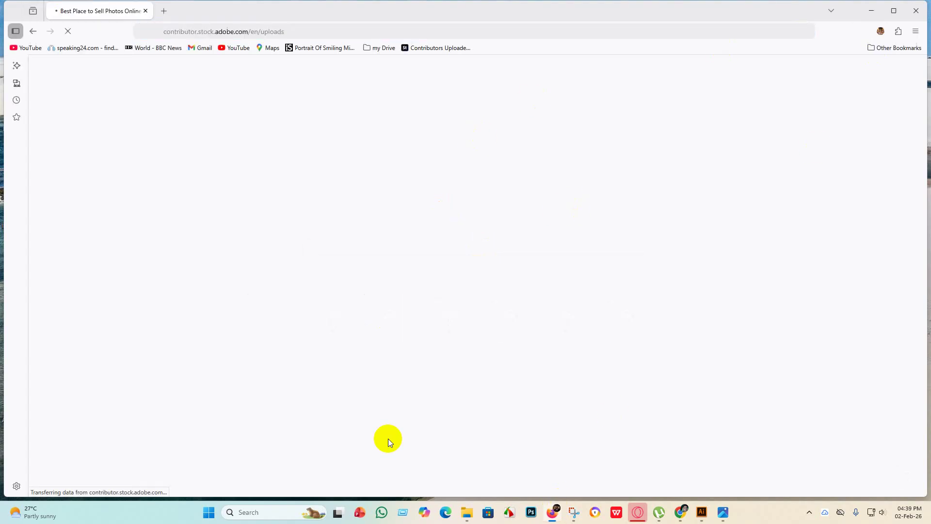
left_click(679, 514)
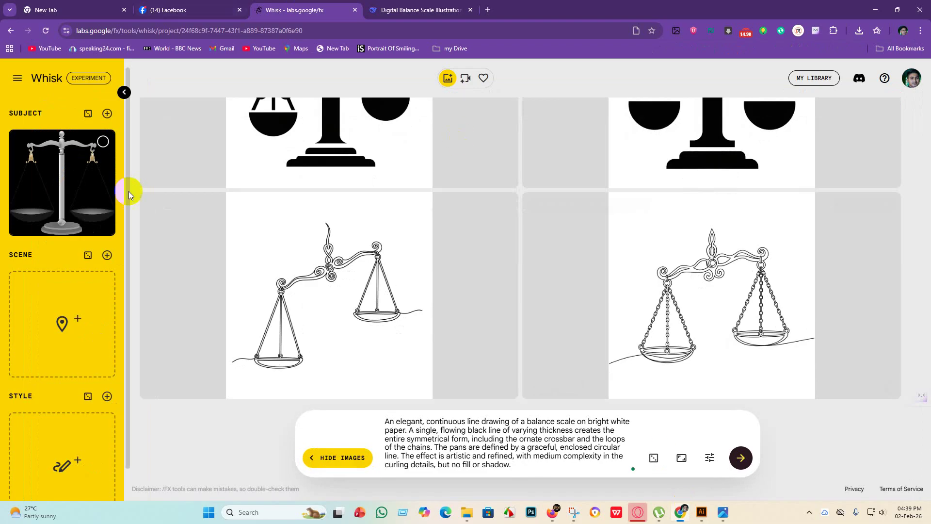
left_click(877, 8)
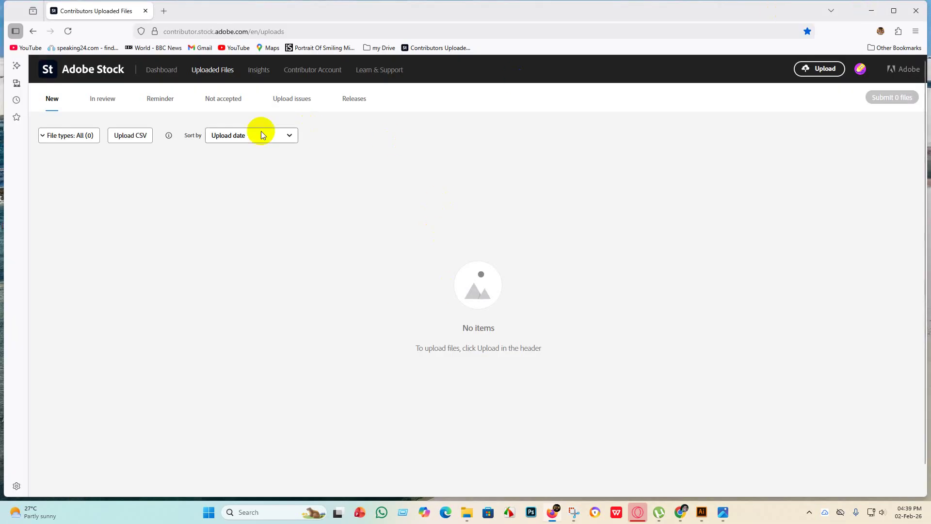
Start a new Adobe Stock upload and browse to the Eps 6 folder inside part 3
left_click(823, 68)
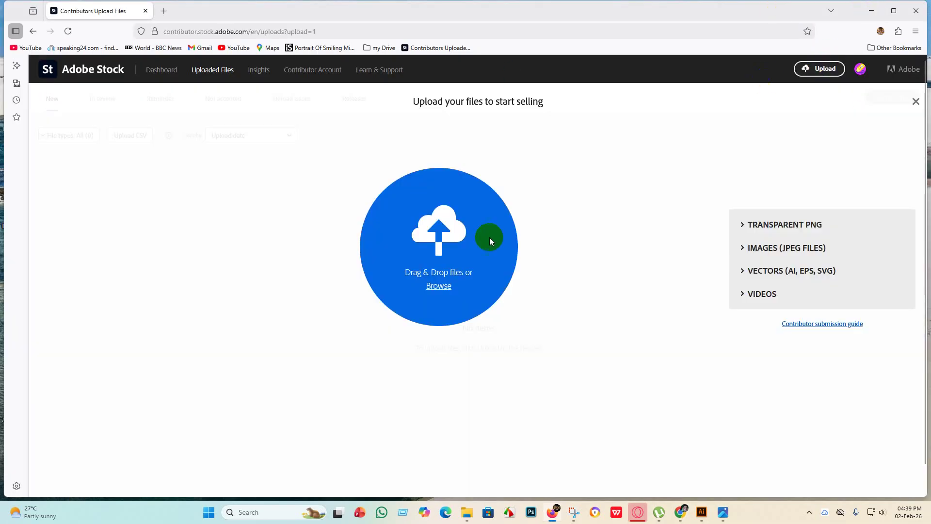
left_click(439, 293)
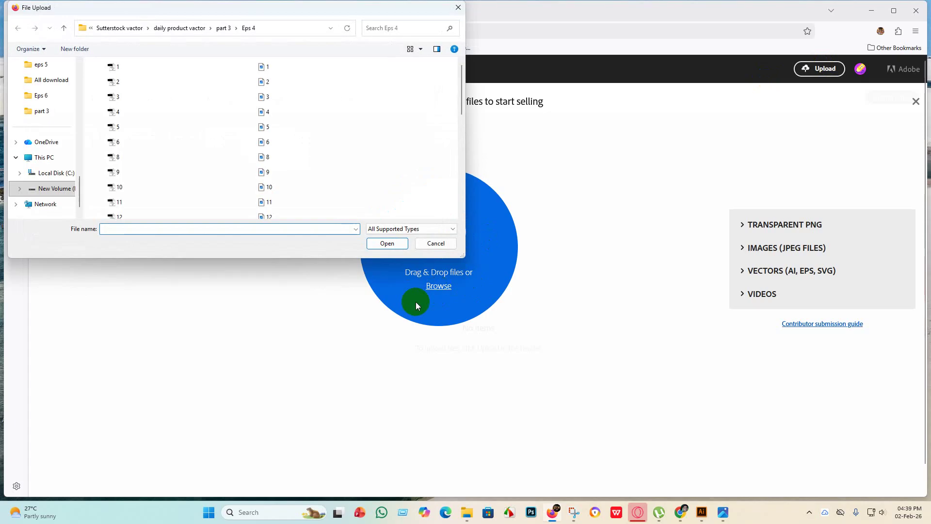
left_click(224, 29)
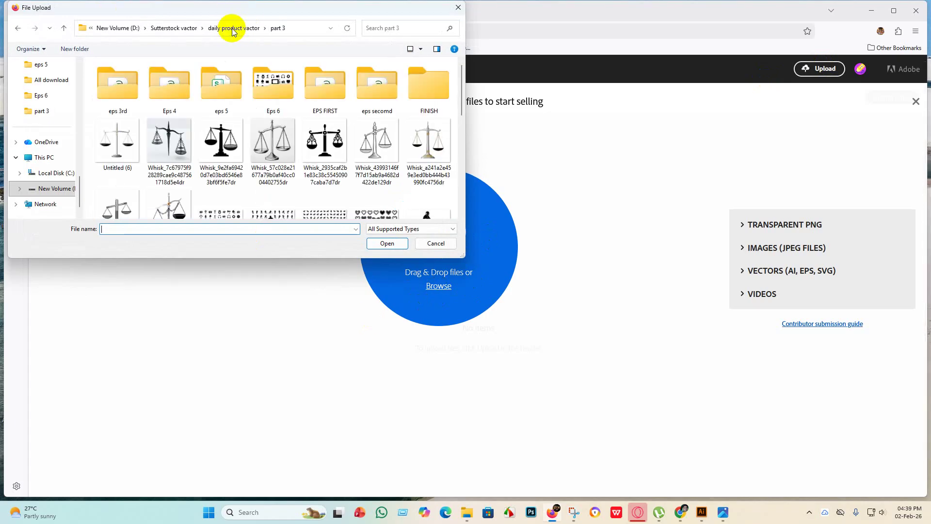
double_click(273, 84)
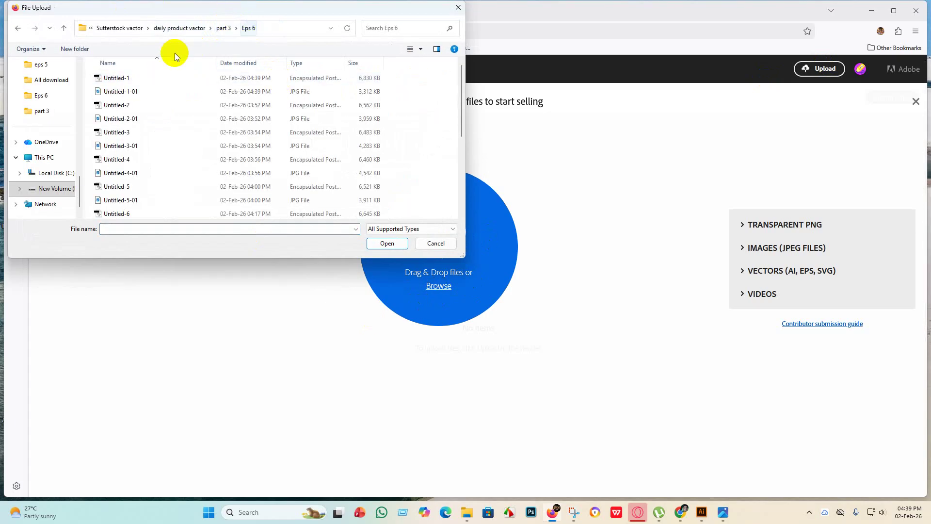
left_click(224, 29)
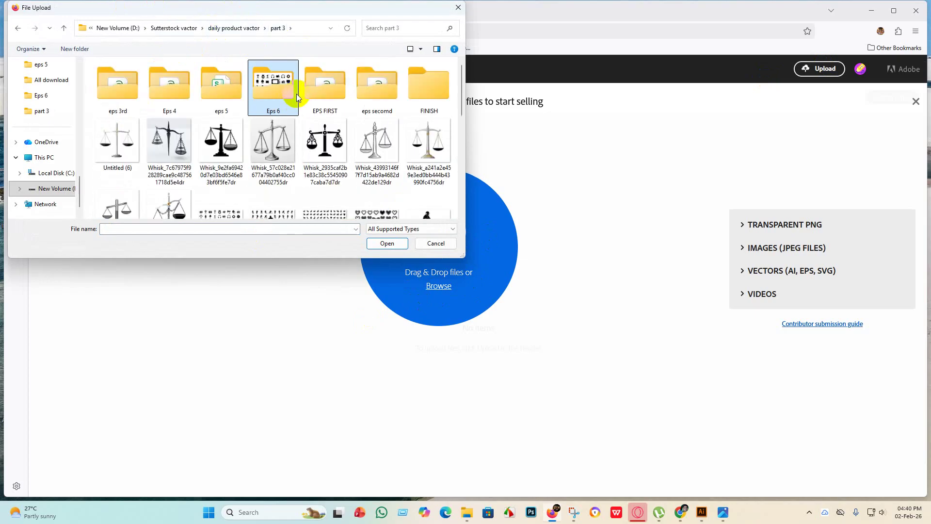
double_click(280, 89)
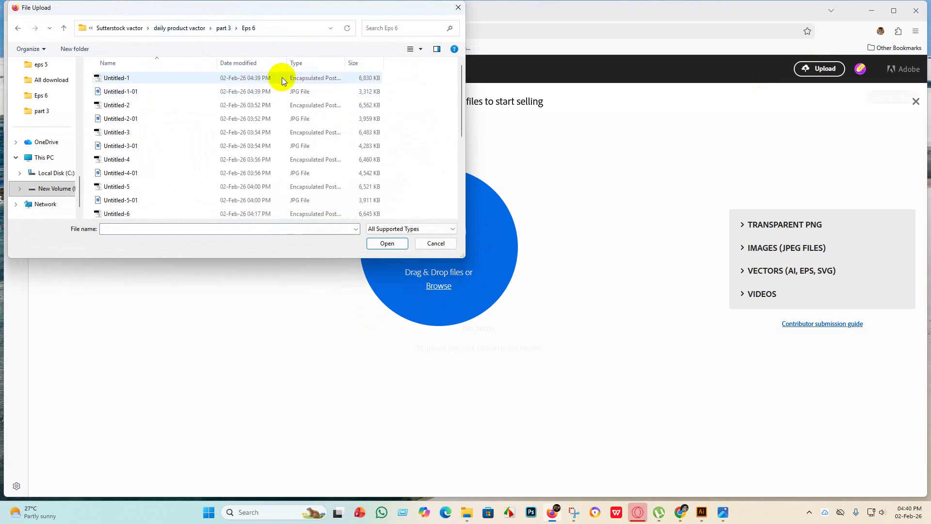
List the Eps 6 files as small icons and upload the EPS files Untitled-1 to Untitled-11 to Adobe Stock
left_click(422, 51)
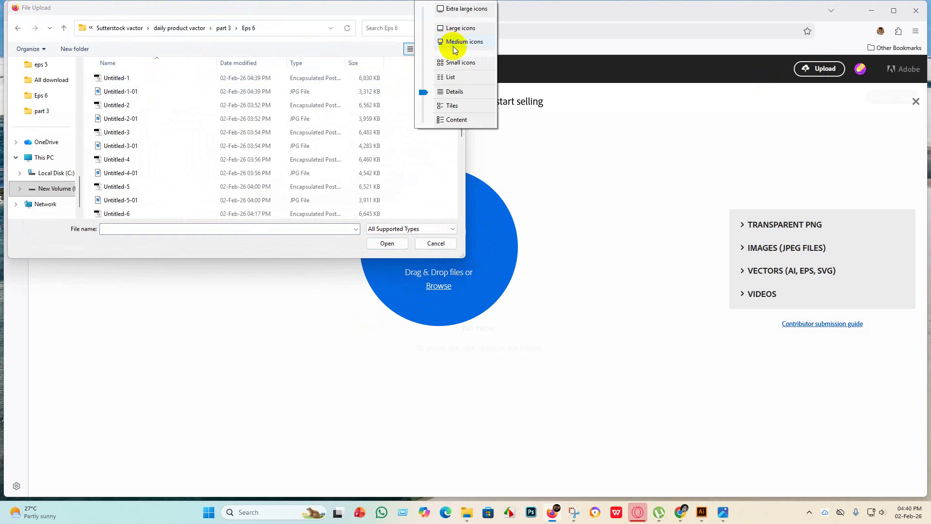
left_click(461, 63)
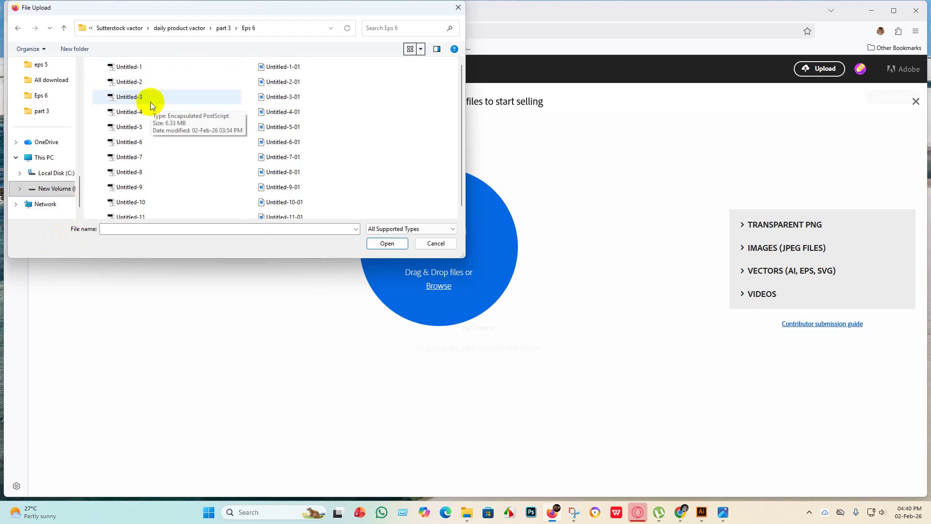
left_click_drag(94, 68, 164, 248)
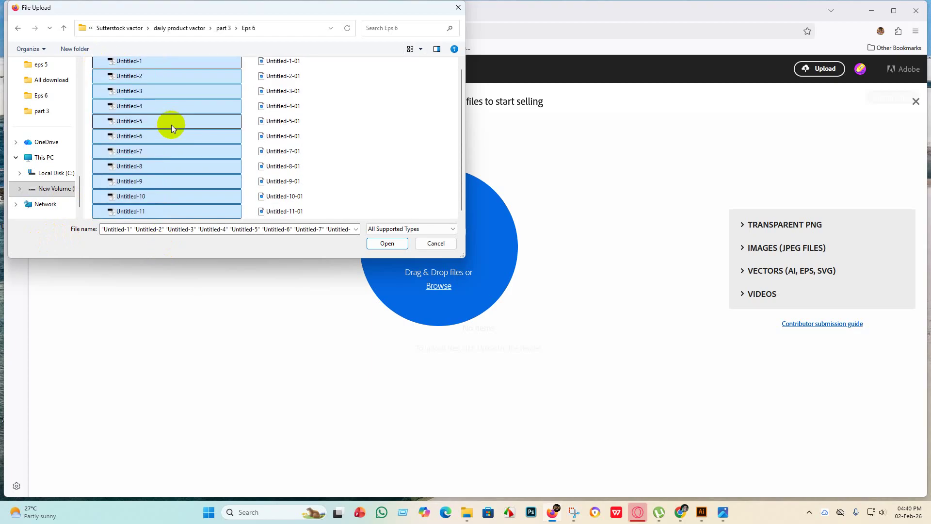
left_click(400, 246)
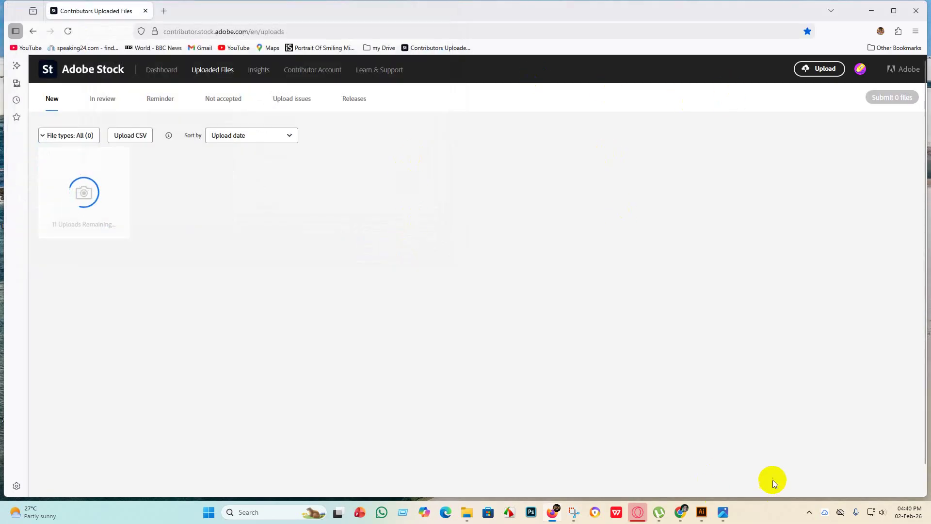
Switch to Chrome and open the Shutterstock contributor portfolio in a new tab
left_click(683, 514)
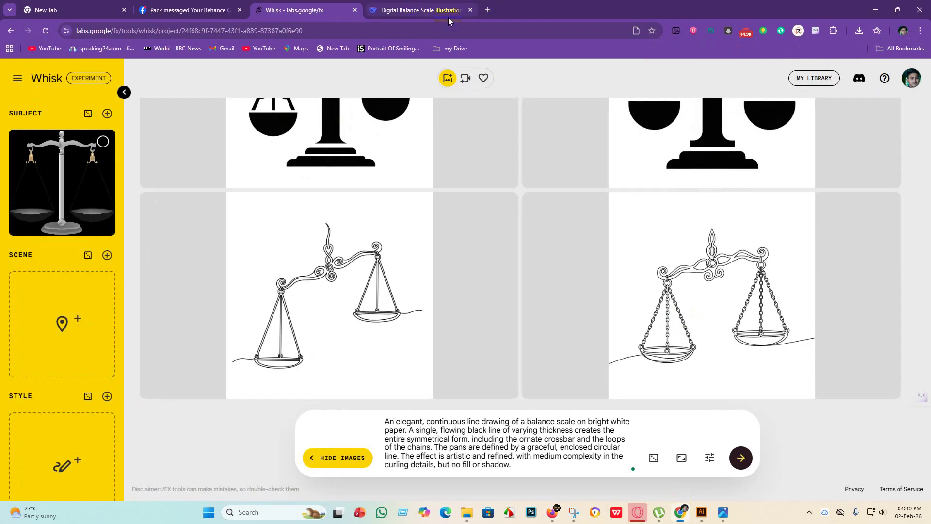
left_click(488, 10)
left_click(655, 238)
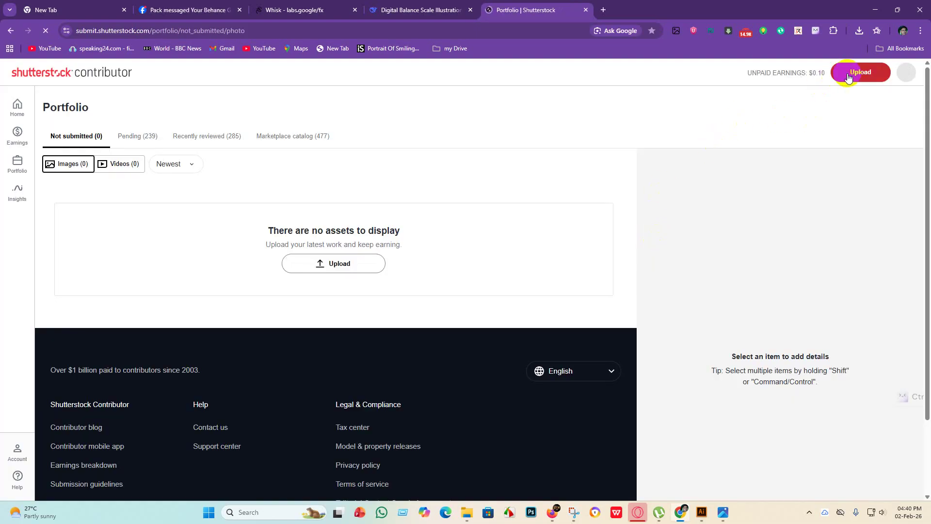
Upload the EPS files Untitled-1 to Untitled-11 from the Eps 6 folder to Shutterstock, listing the files as small icons
left_click(848, 73)
left_click(491, 289)
left_click(486, 293)
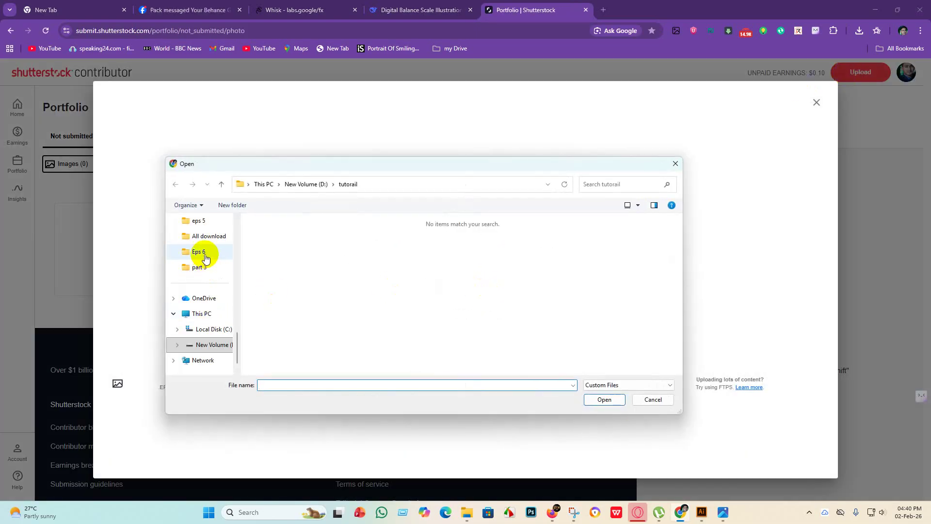
left_click(200, 252)
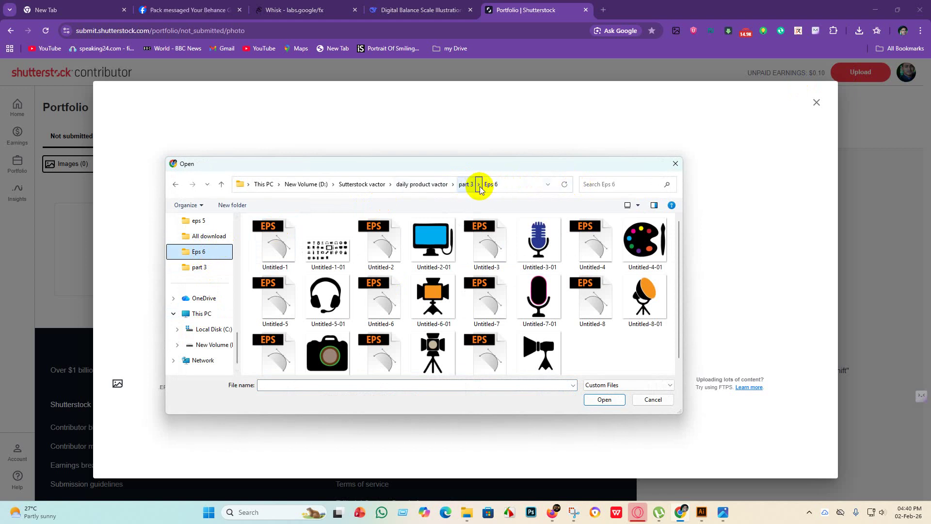
left_click(638, 205)
left_click(674, 239)
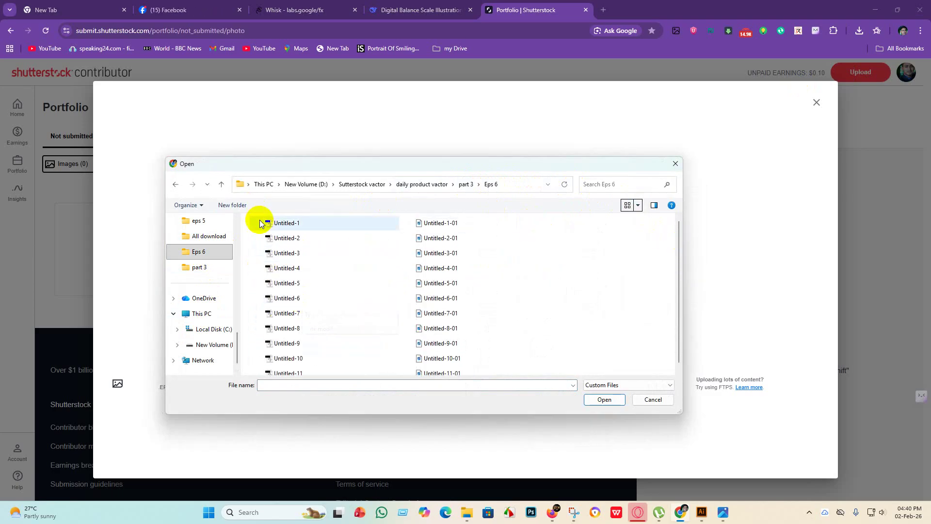
left_click_drag(254, 217, 315, 383)
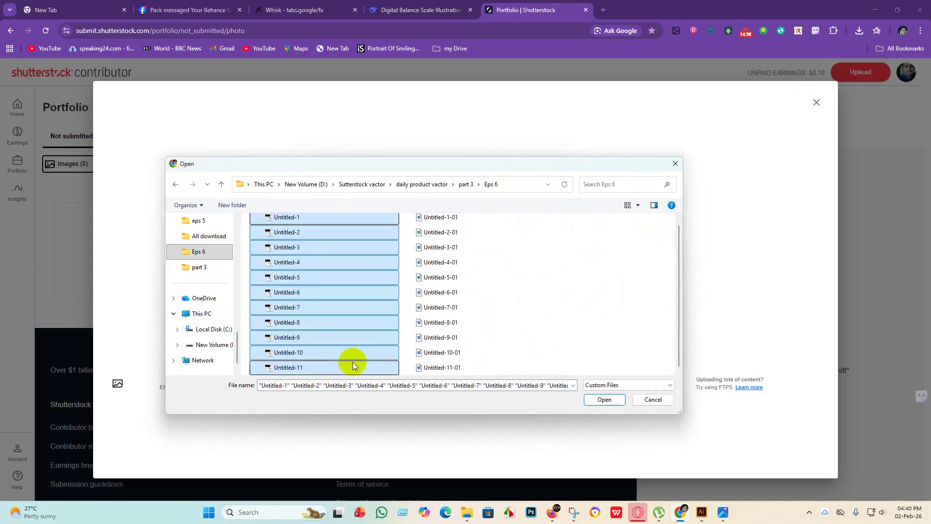
left_click(605, 399)
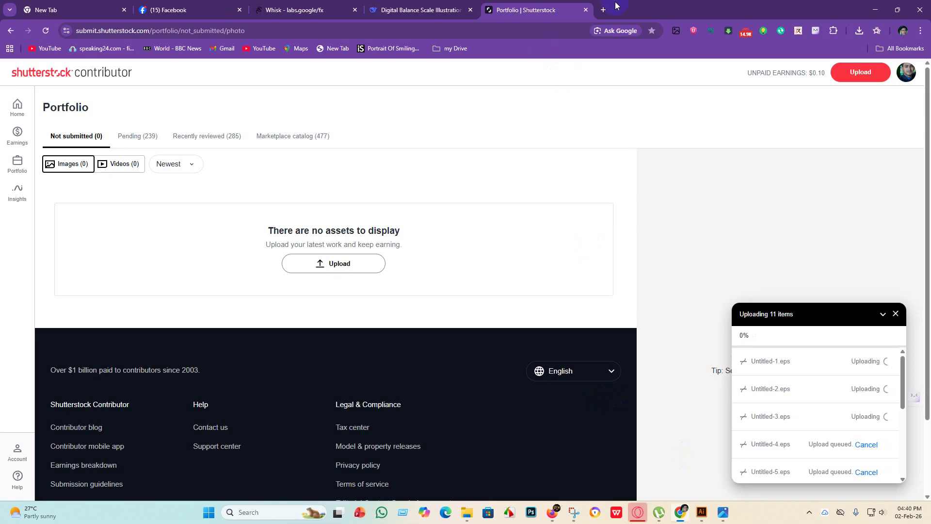
Open the SKILL ITBD metadata generator in a new tab and bring up its file chooser
left_click(604, 10)
left_click(718, 242)
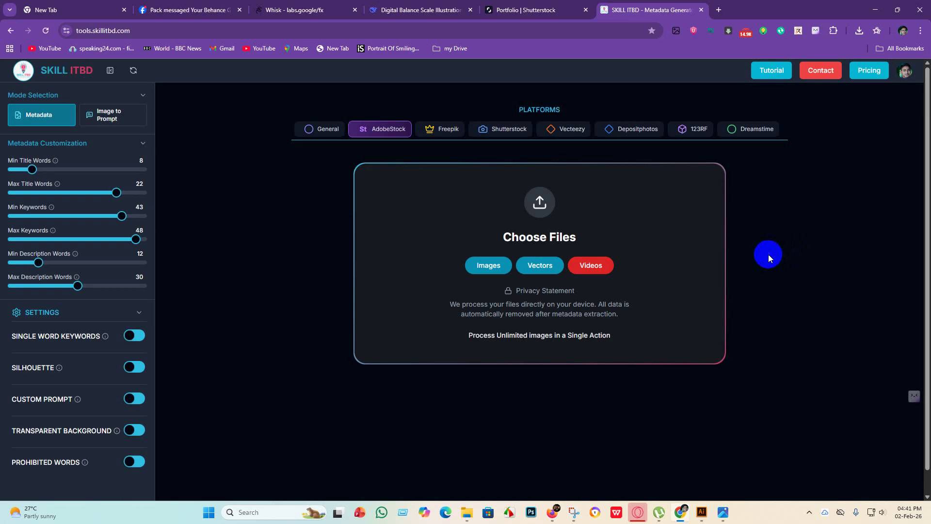
left_click(555, 205)
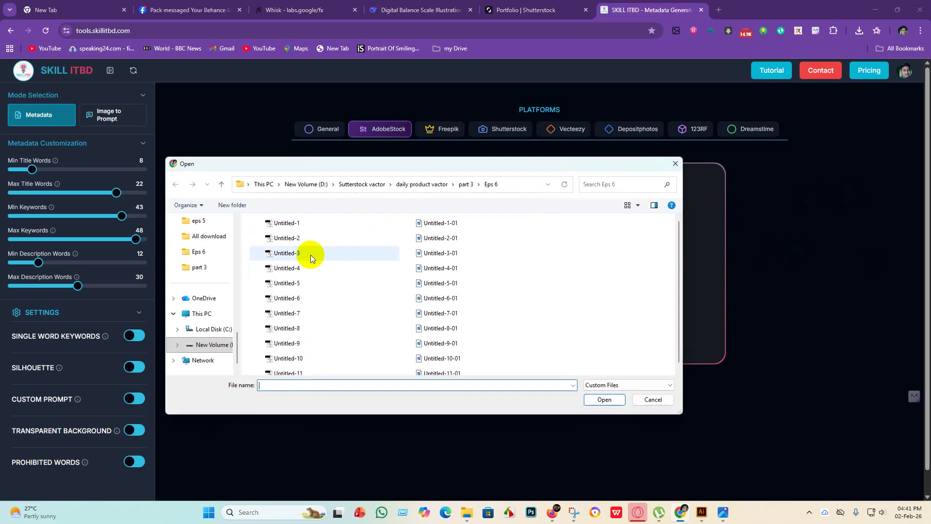
Rename the JPEG Untitled-1-01 in the Eps 6 folder as Untitled-1
right_click(462, 224)
left_click(456, 226)
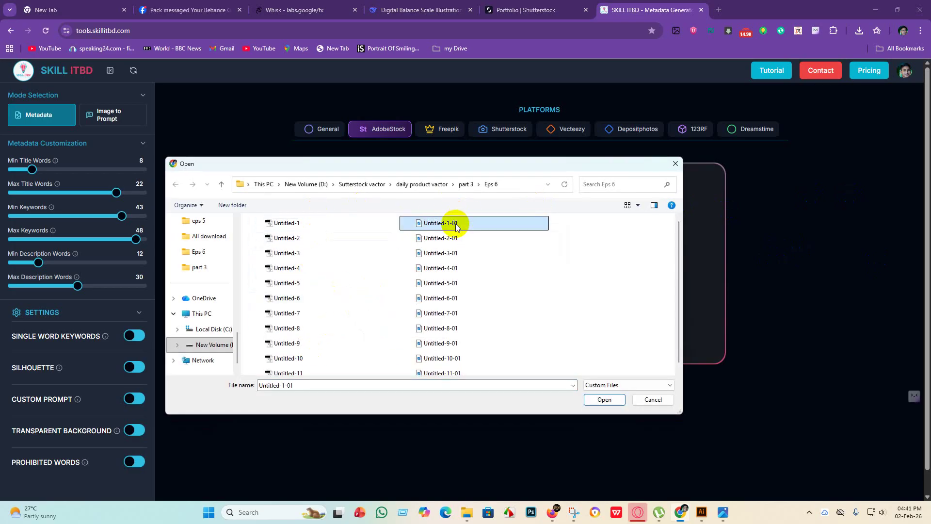
right_click(455, 223)
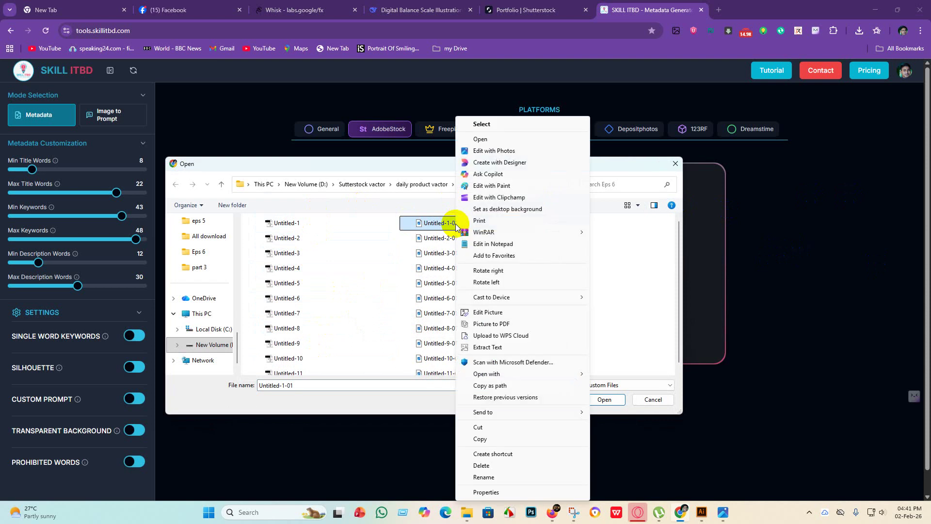
left_click(484, 477)
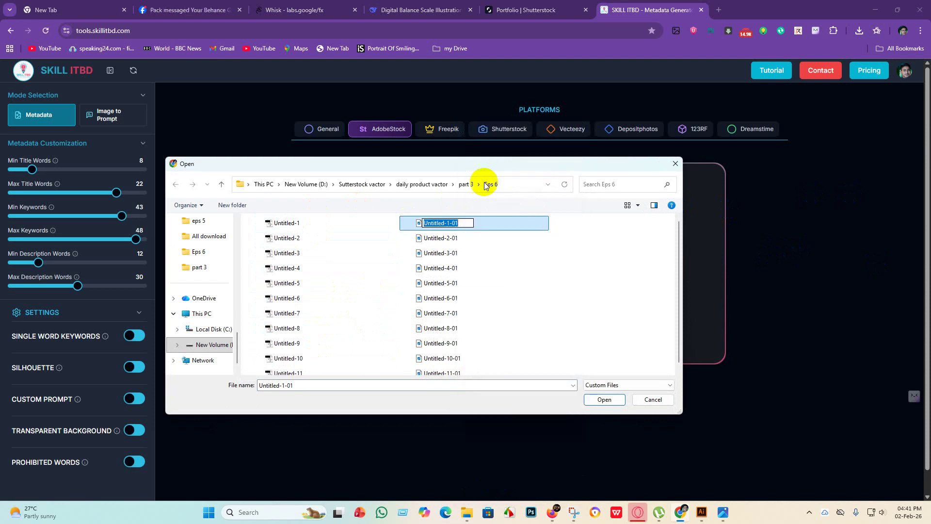
key("BackSpace")
key("BackSpace")
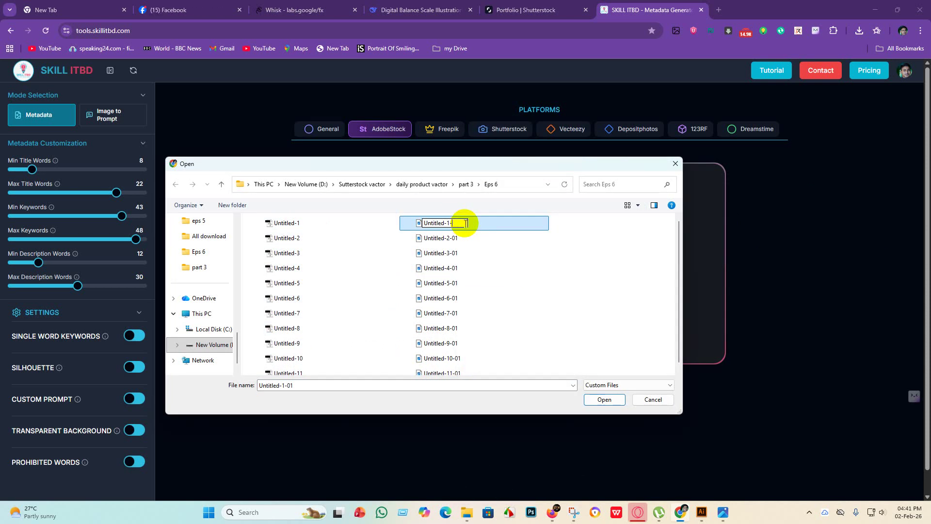
key("Return")
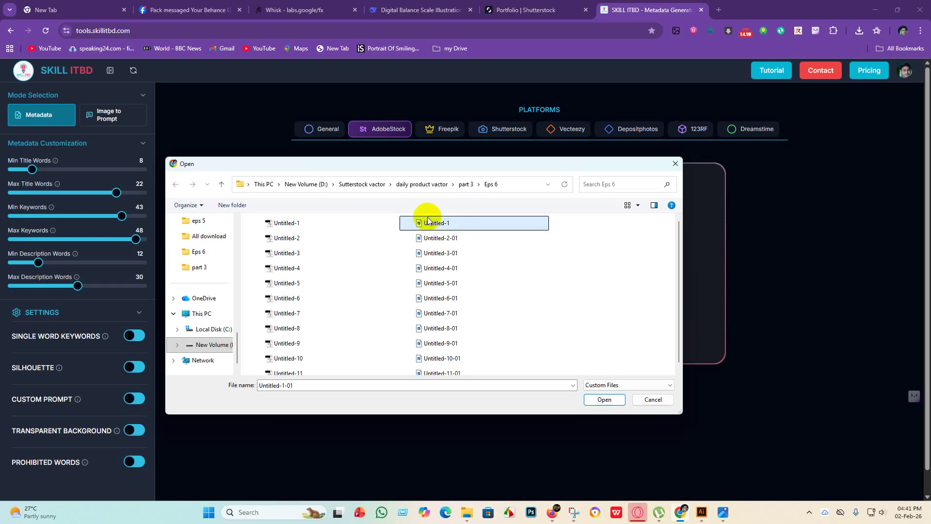
Rename the JPEG Untitled-2-01 in the Eps 6 folder as Untitled-2
left_click(468, 240)
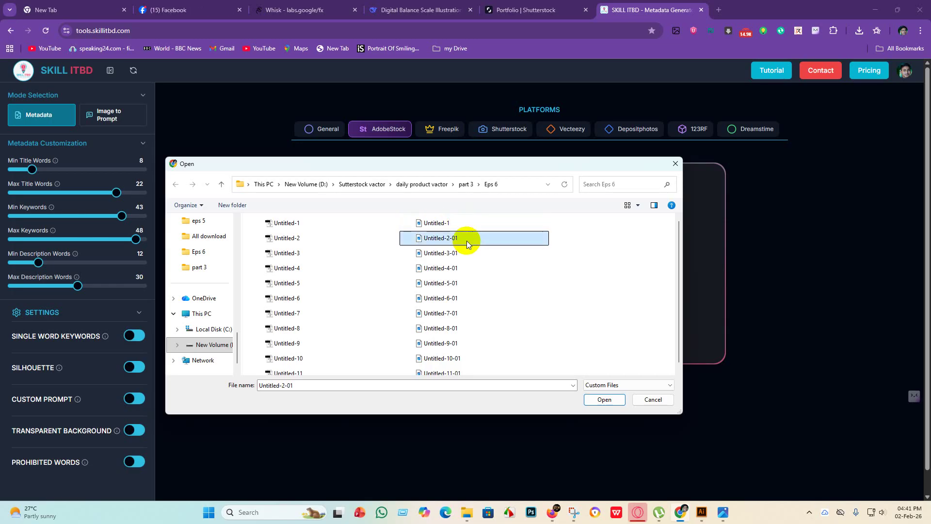
right_click(467, 241)
left_click(495, 478)
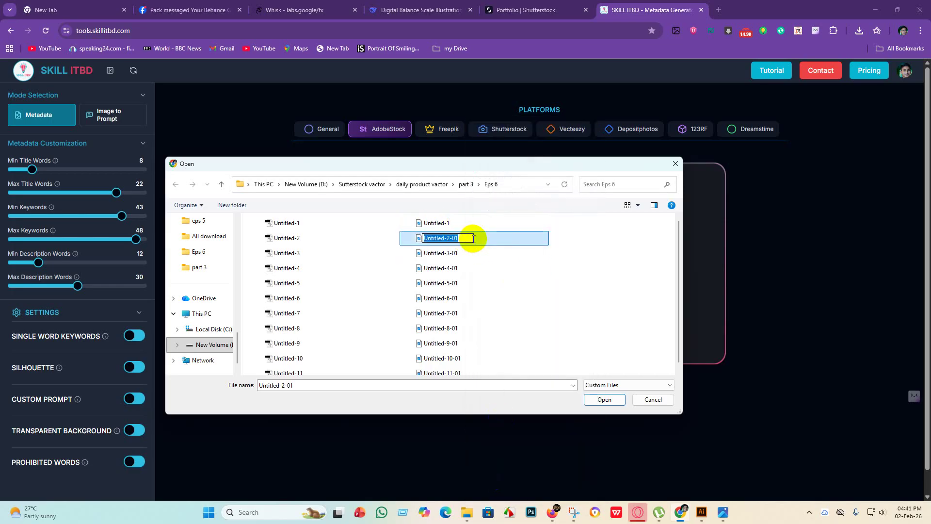
key("BackSpace")
key("BackSpace")
key("BackSpace")
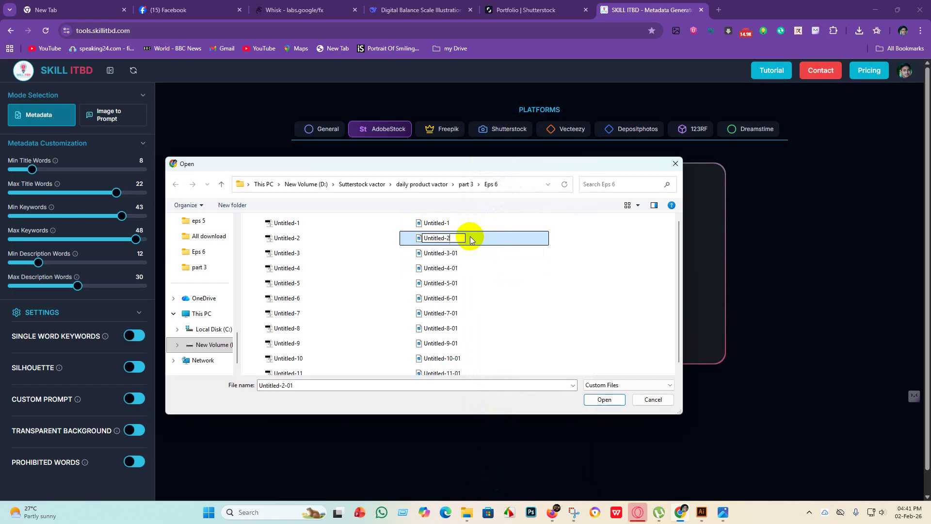
left_click(485, 251)
Rename the JPEG Untitled-3-01 in the Eps 6 folder as Untitled-3
left_click(473, 253)
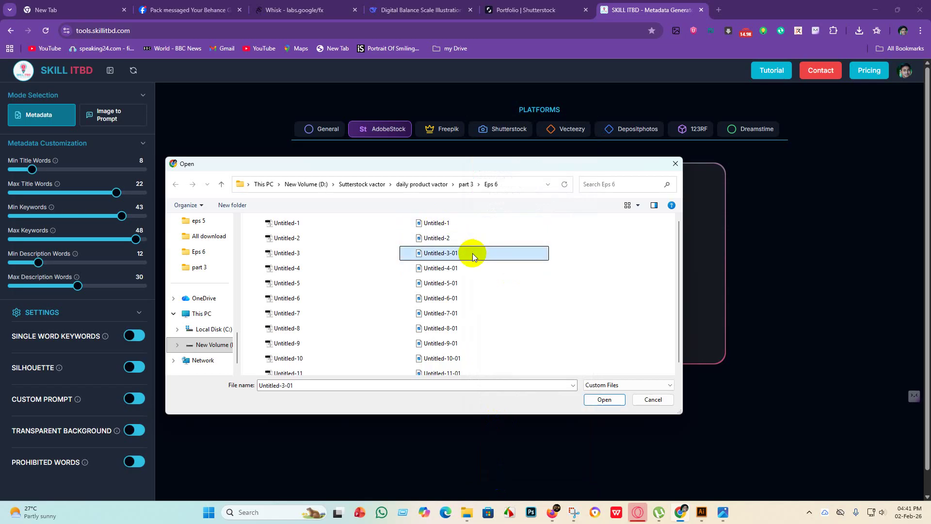
right_click(472, 253)
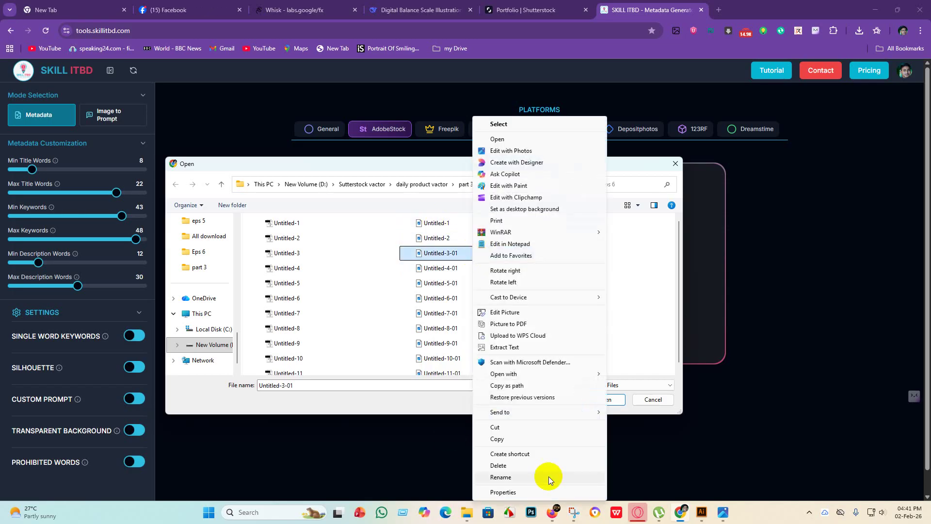
left_click(543, 476)
left_click(462, 253)
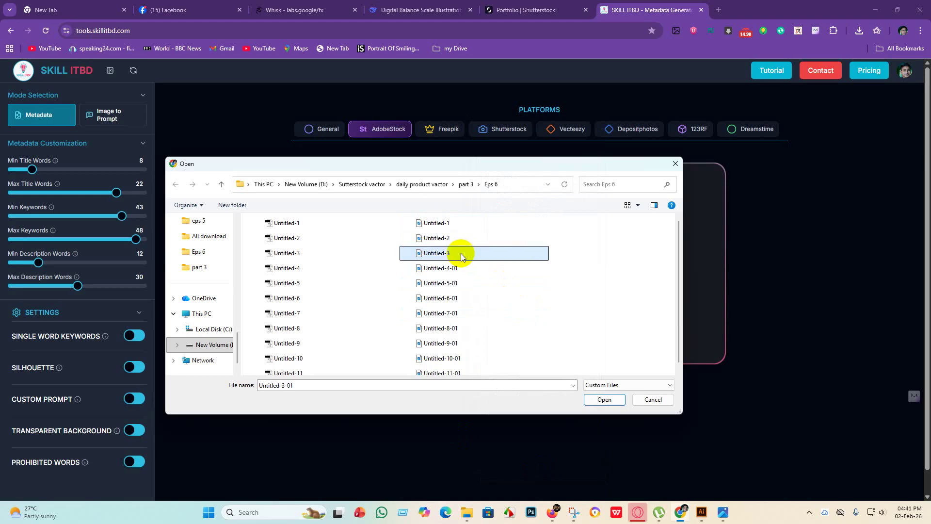
key("Return")
double_click(464, 268)
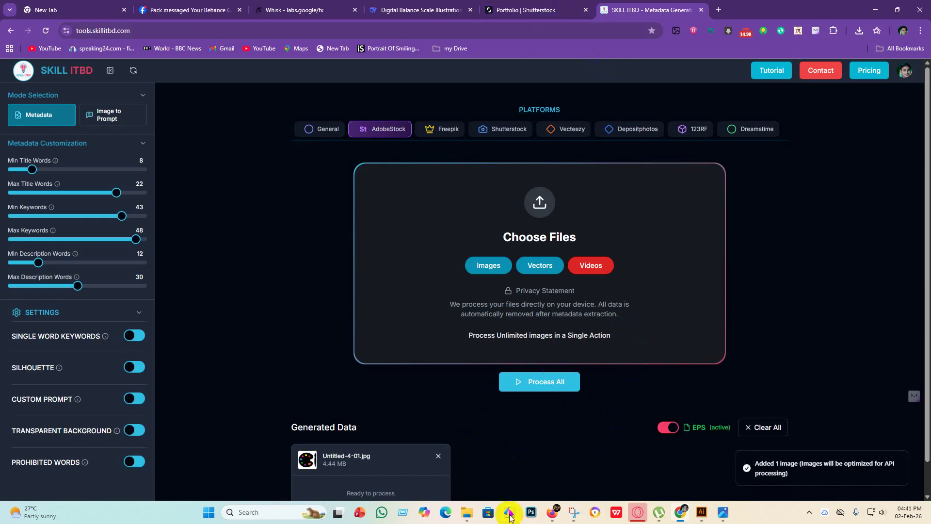
left_click(545, 200)
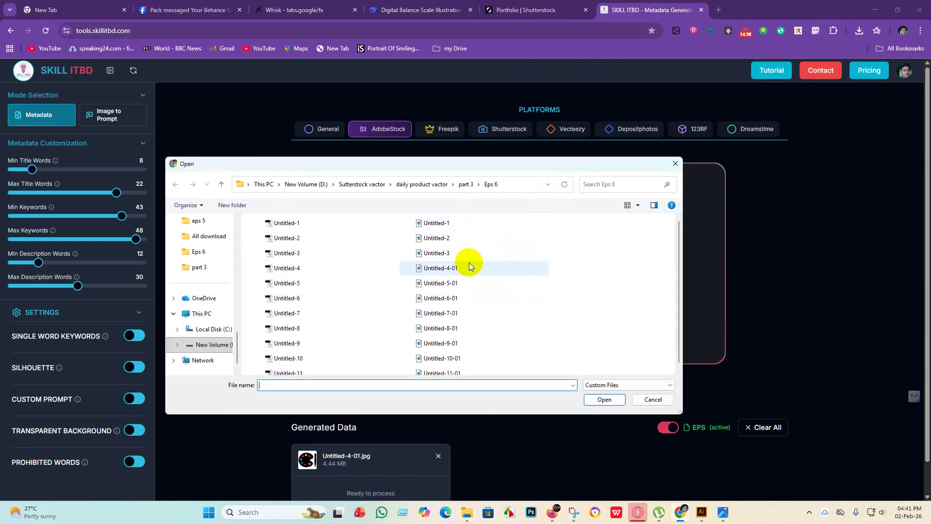
right_click(468, 269)
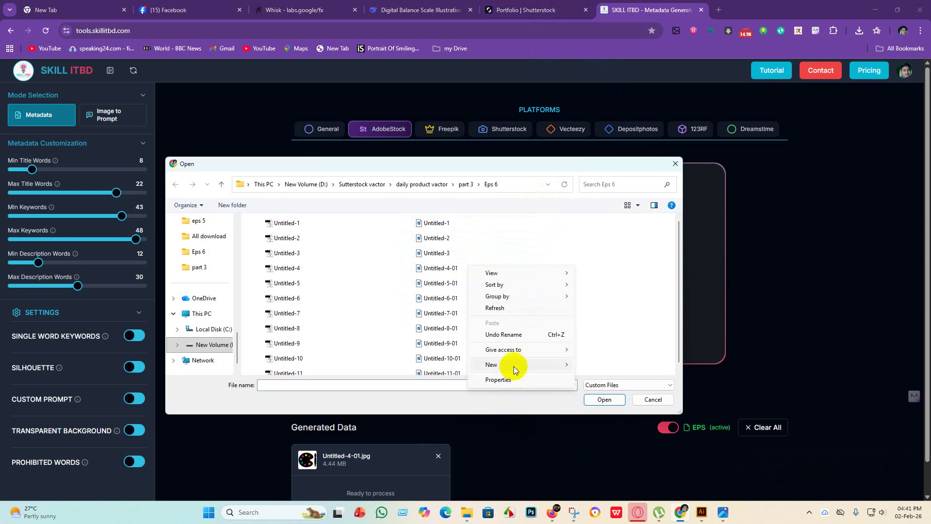
Rename the JPEG Untitled-4-01 in the Eps 6 folder as Untitled-4
left_click(439, 269)
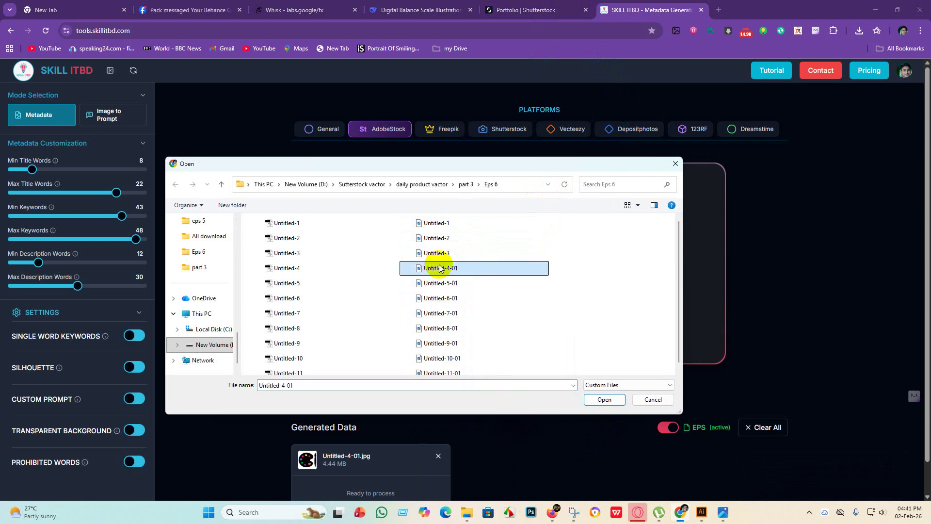
right_click(439, 266)
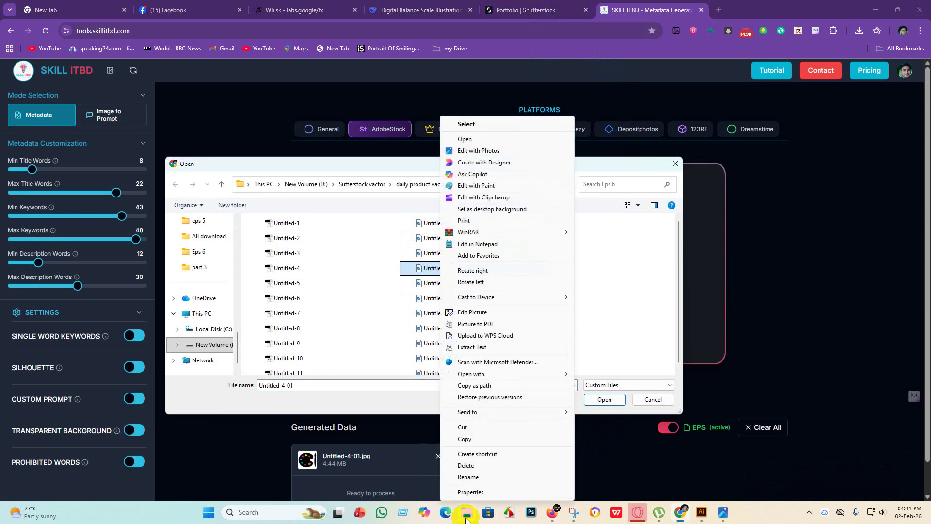
left_click(485, 476)
left_click(466, 269)
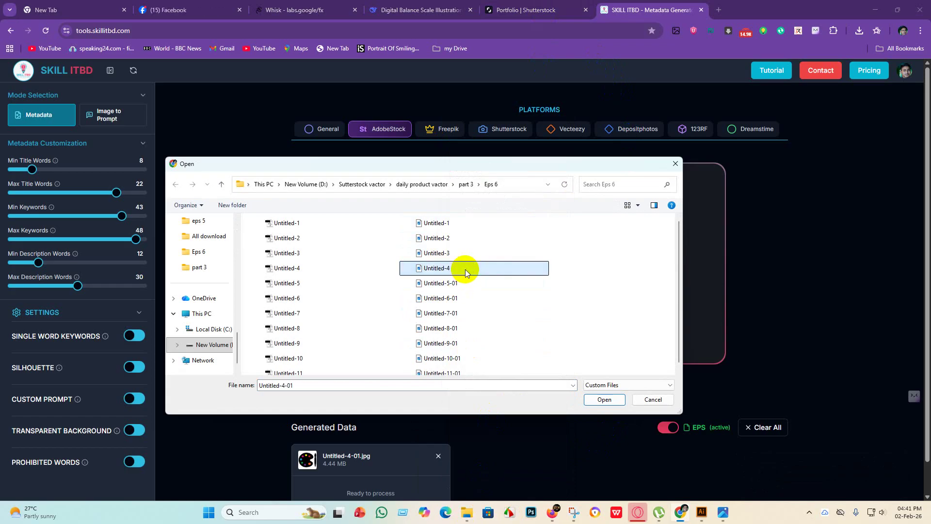
Rename the JPEG Untitled-5-01 in the Eps 6 folder as Untitled-5
left_click(459, 282)
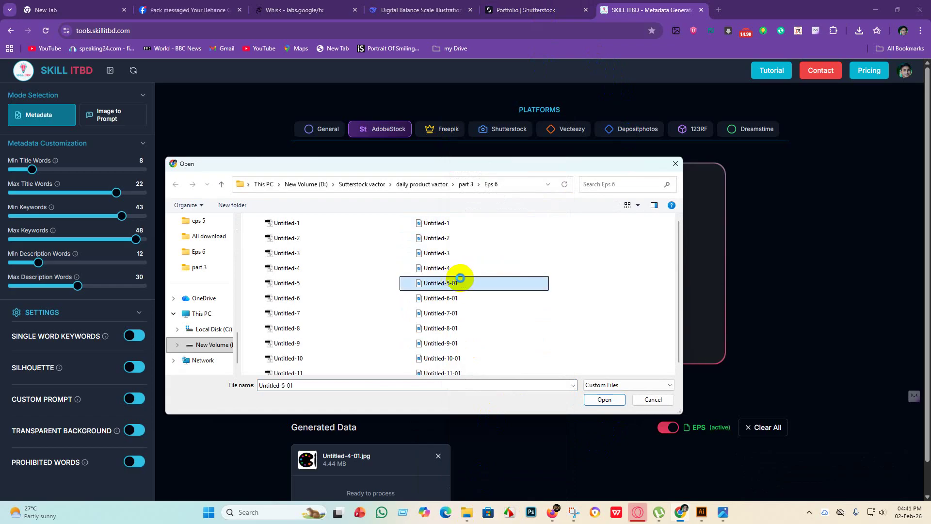
right_click(460, 283)
left_click(486, 476)
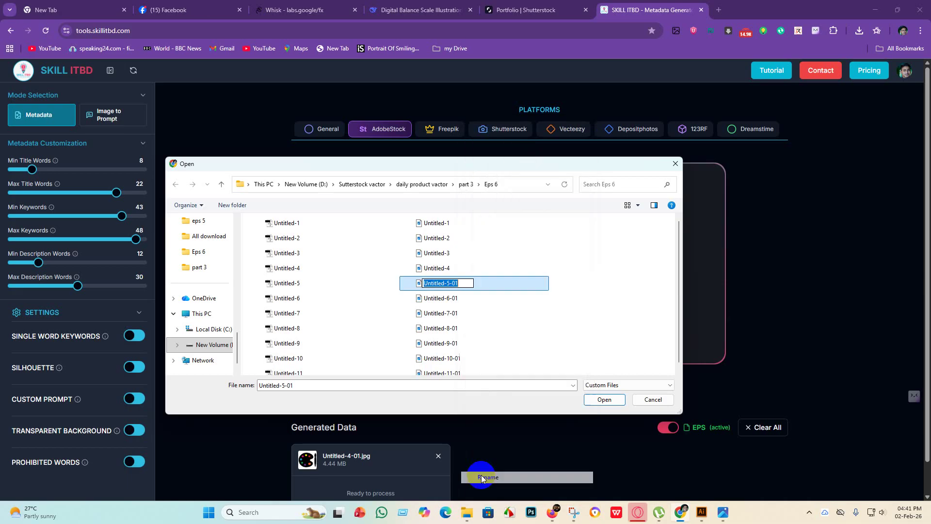
left_click(466, 282)
key("BackSpace")
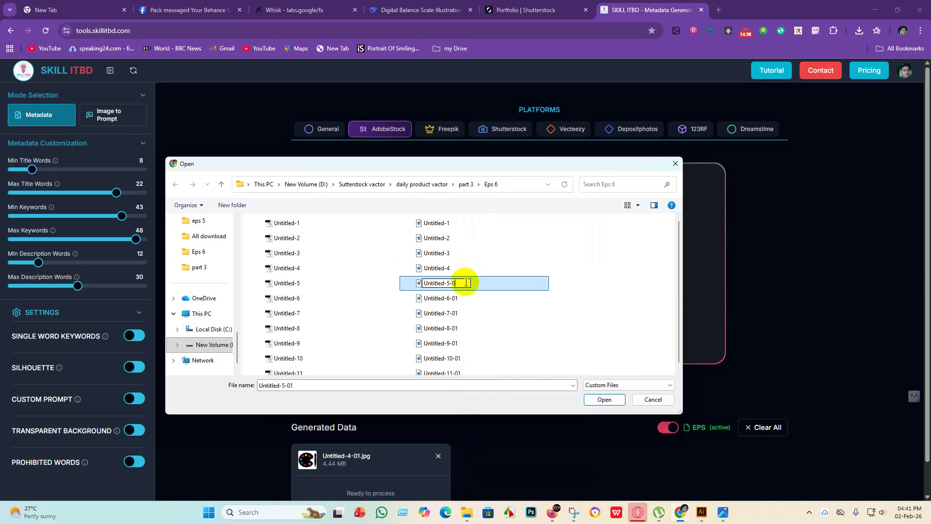
key("Return")
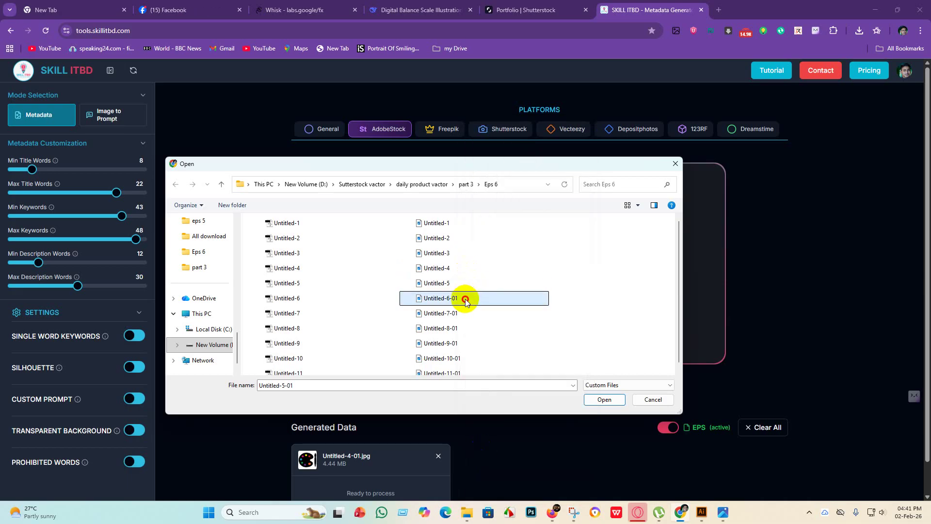
Rename the JPEG Untitled-6-01 in the Eps 6 folder as Untitled-6
right_click(467, 298)
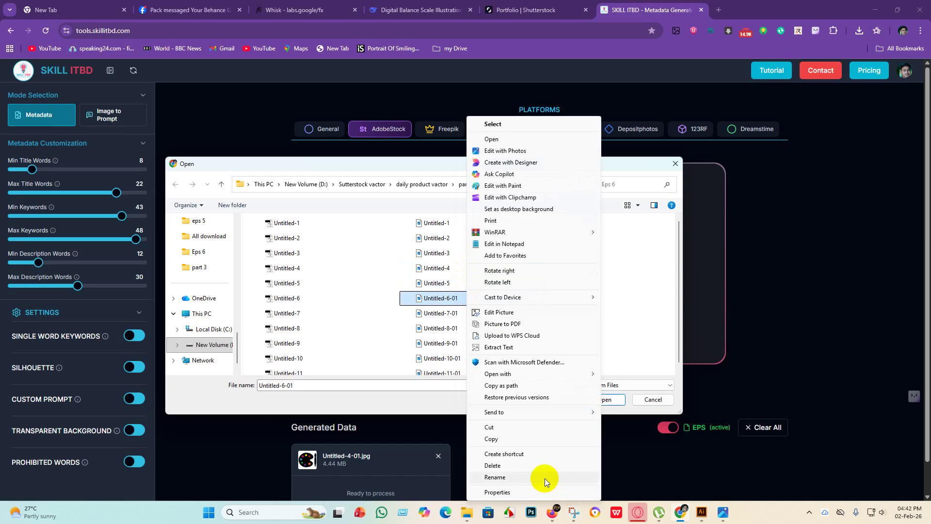
left_click(545, 477)
left_click(461, 299)
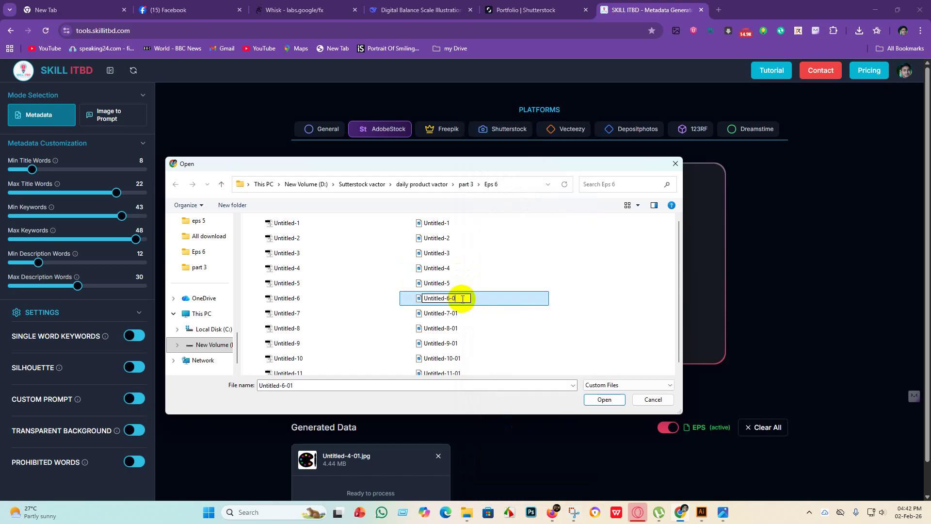
key("Return")
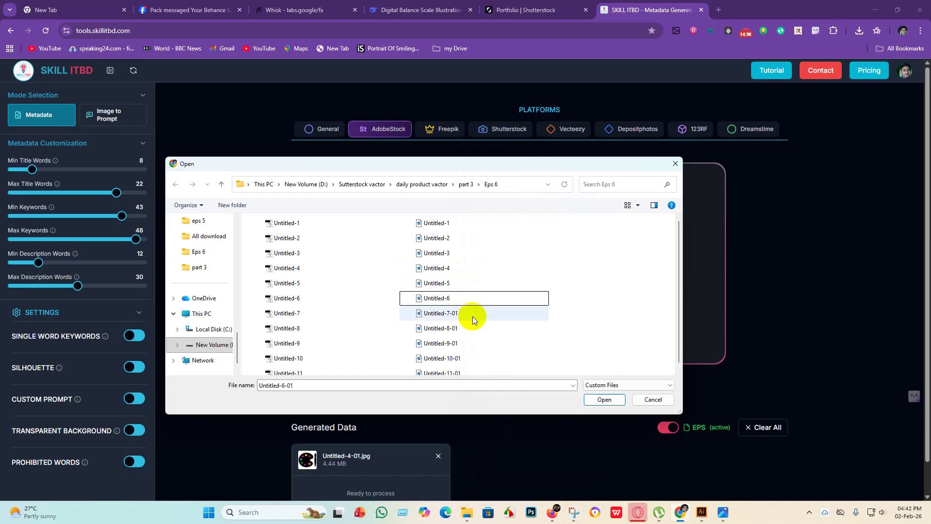
Rename the JPEG Untitled-7-01 in the Eps 6 folder as Untitled-7
left_click(473, 316)
right_click(473, 315)
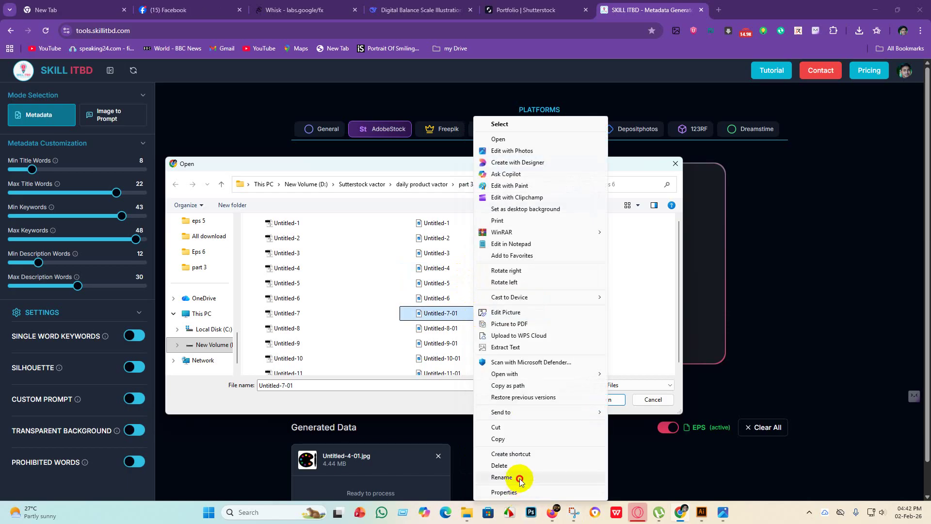
left_click(519, 477)
left_click(466, 315)
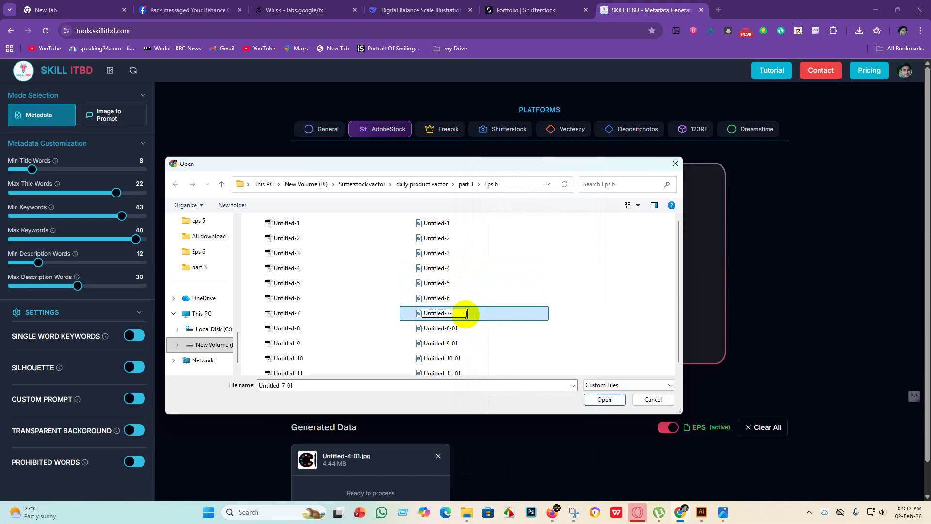
key("BackSpace")
key("Return")
Rename the JPEG Untitled-8-01 in the Eps 6 folder as Untitled-8
left_click(463, 329)
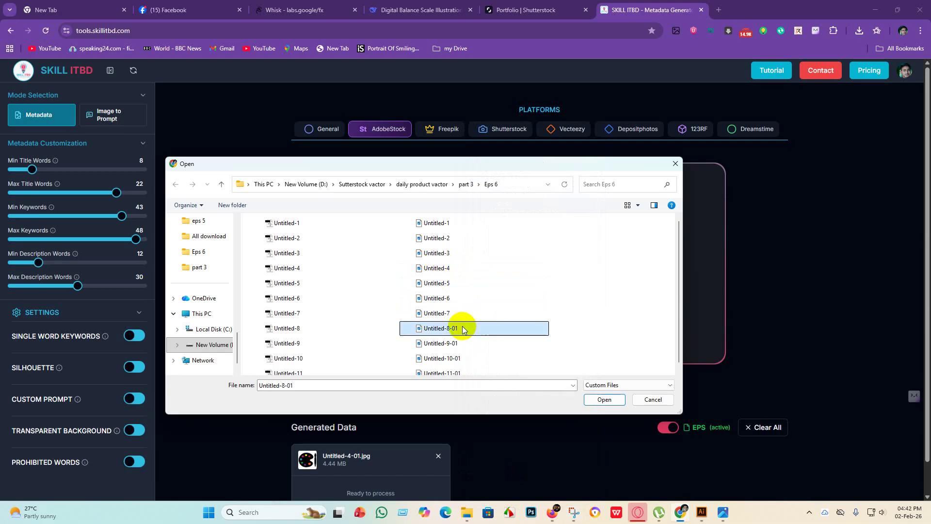
right_click(464, 329)
left_click(507, 478)
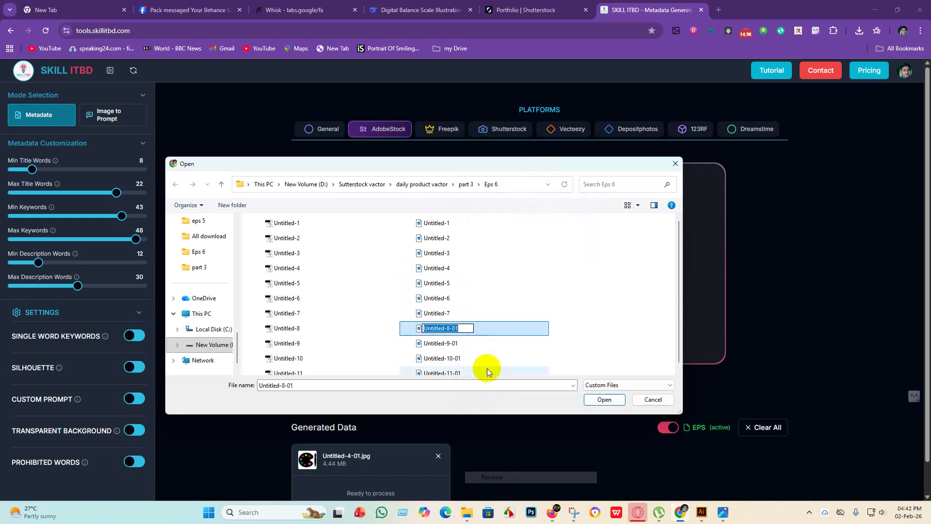
key("BackSpace")
key("BackSpace")
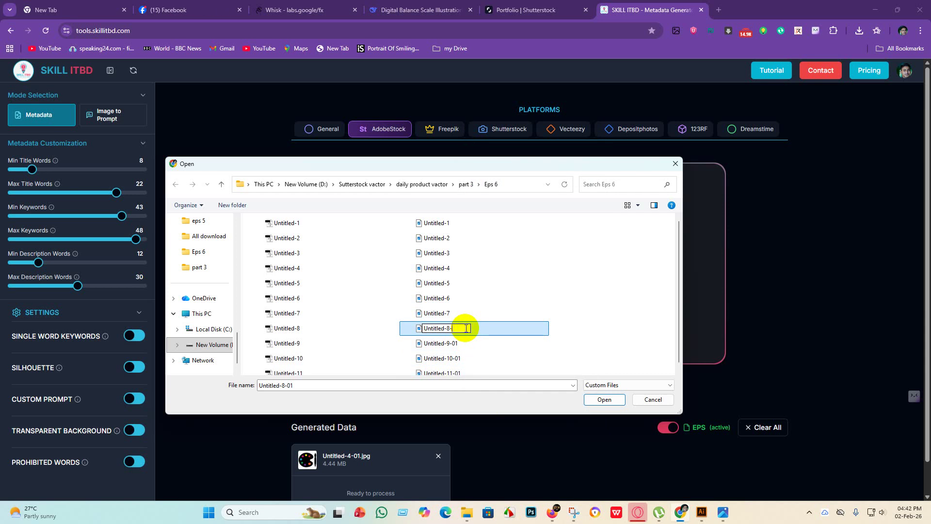
Rename the JPEG Untitled-9-01 in the Eps 6 folder as Untitled-9
left_click(471, 346)
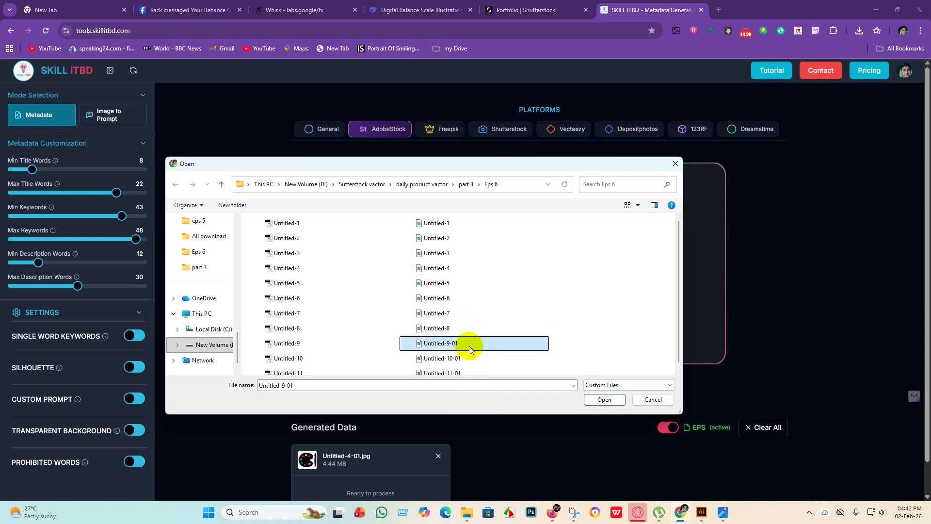
right_click(467, 343)
left_click(504, 480)
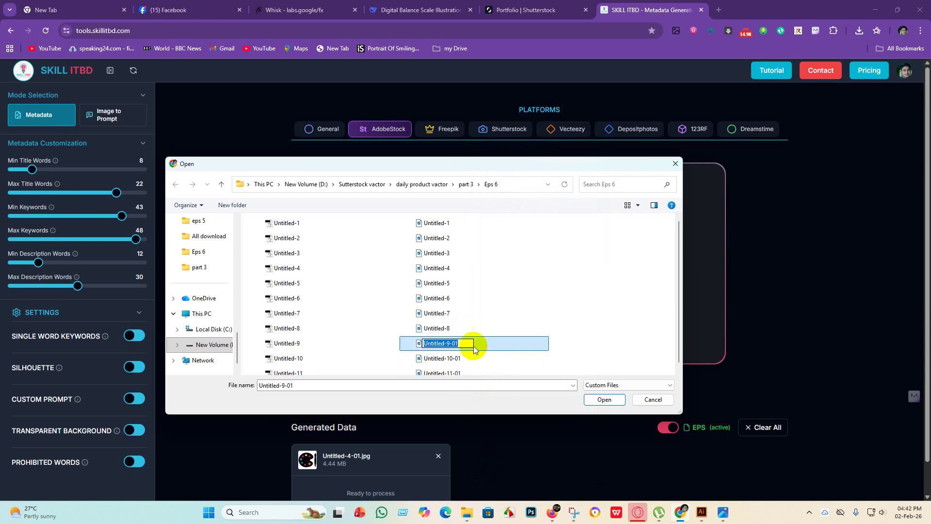
left_click(469, 343)
key("BackSpace")
key("BackSpace")
key("BackSpace")
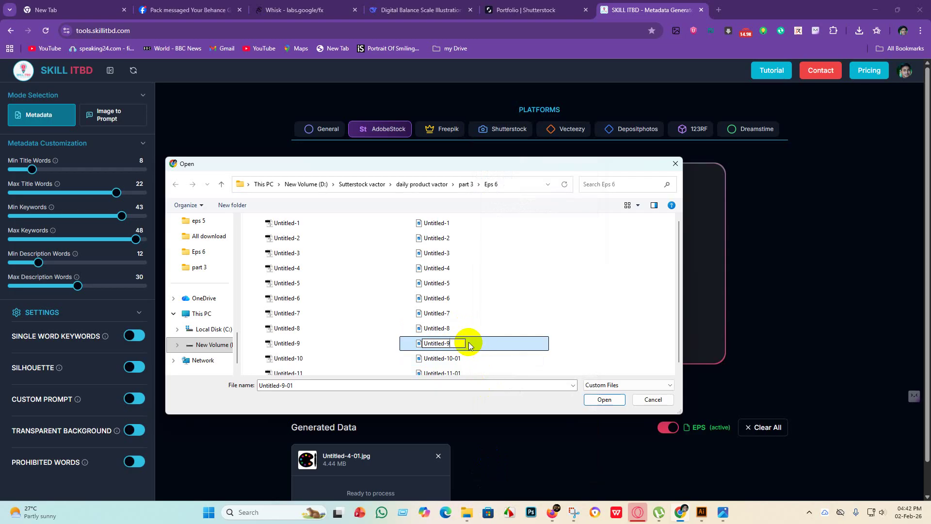
key("Return")
Rename the JPEG Untitled-10-01 in the Eps 6 folder as Untitled-10
right_click(480, 360)
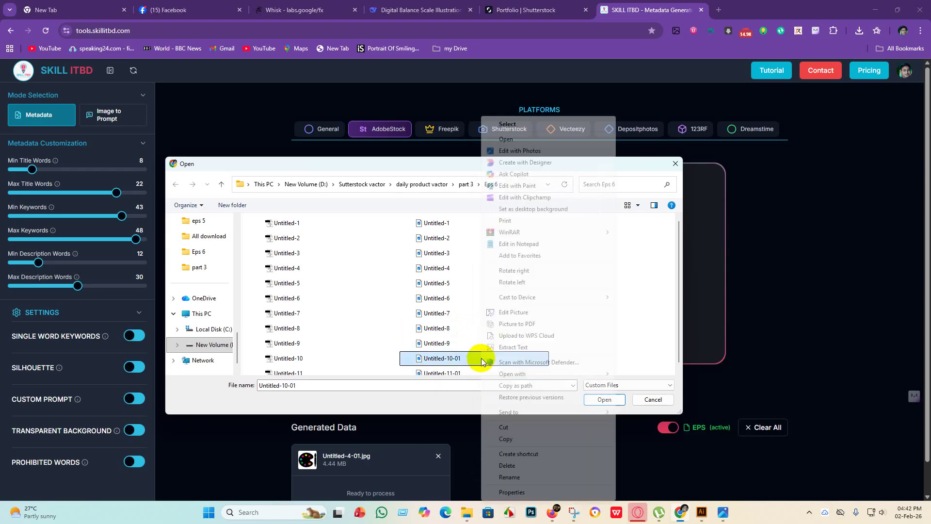
left_click(509, 477)
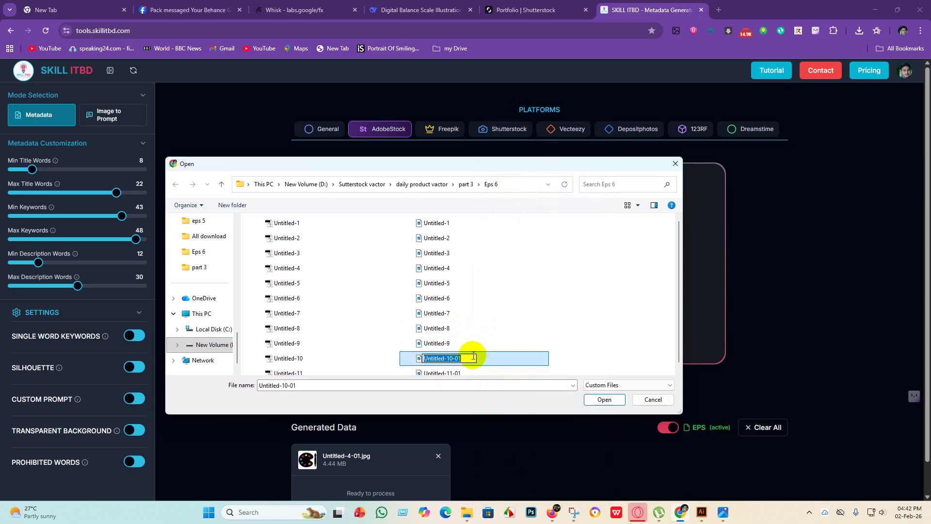
left_click(471, 358)
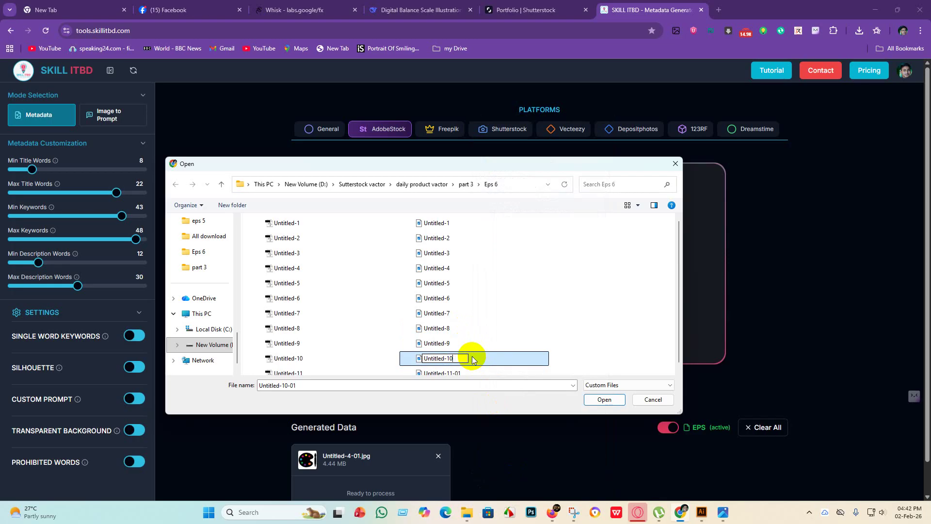
key("BackSpace")
key("BackSpace")
key("Return")
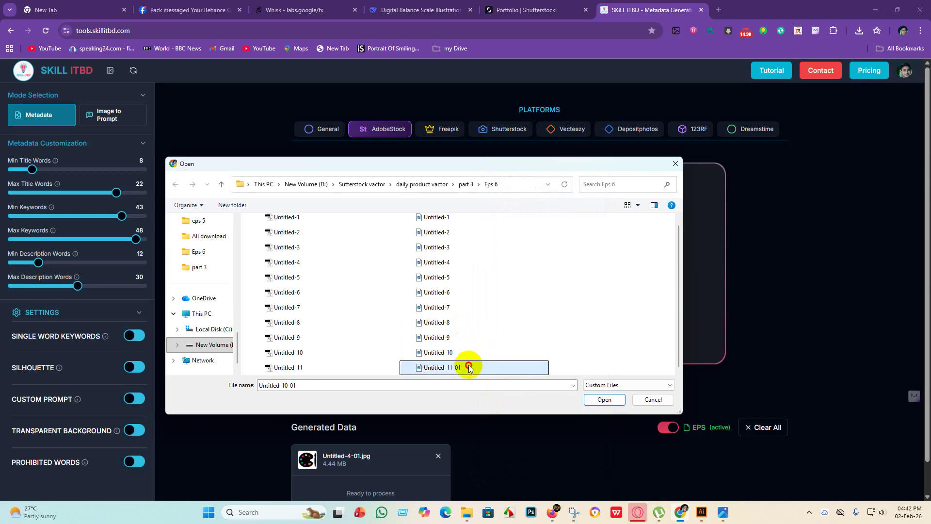
Rename the JPEG Untitled-11-01 in the Eps 6 folder as Untitled-11
right_click(474, 367)
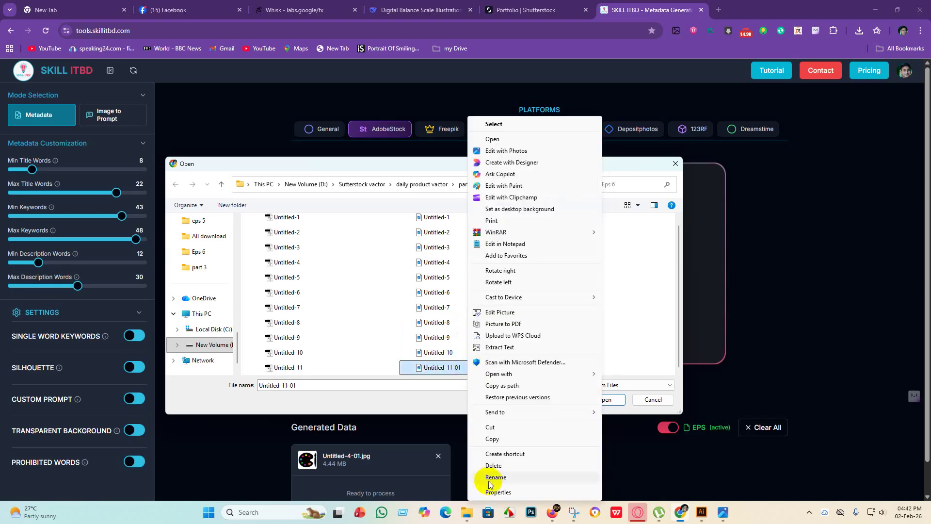
left_click(496, 478)
left_click(467, 367)
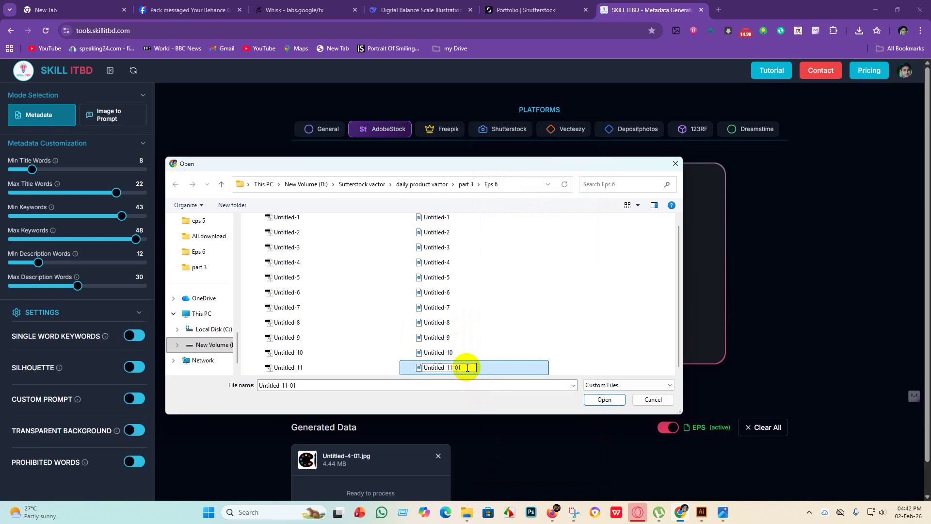
key("Return")
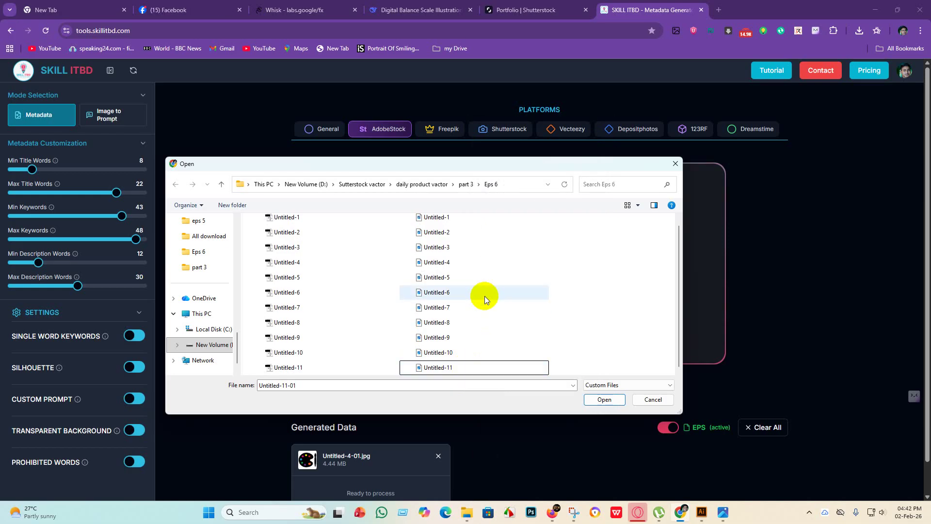
Reload the metadata generator to empty its file list and upload the JPEGs Untitled-1 to Untitled-11 from the Eps 6 folder
left_click_drag(412, 223, 461, 394)
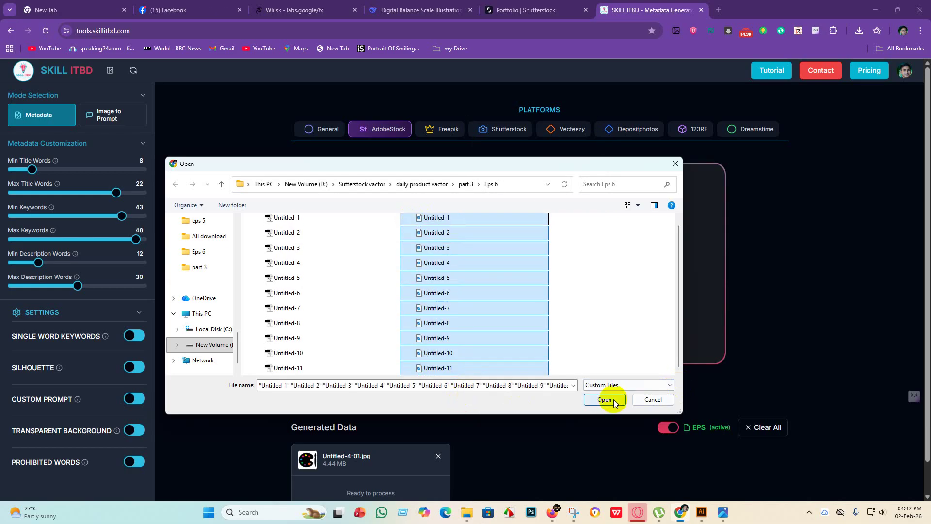
left_click(675, 165)
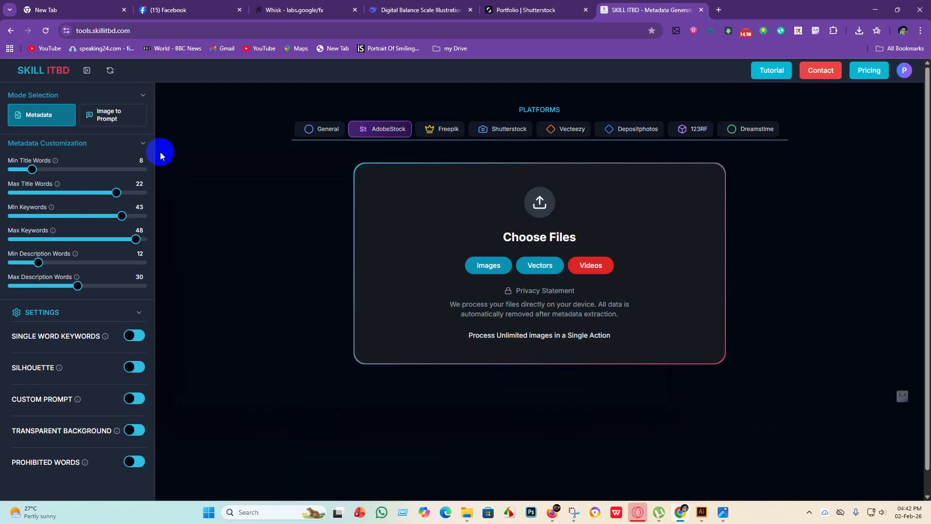
left_click(552, 204)
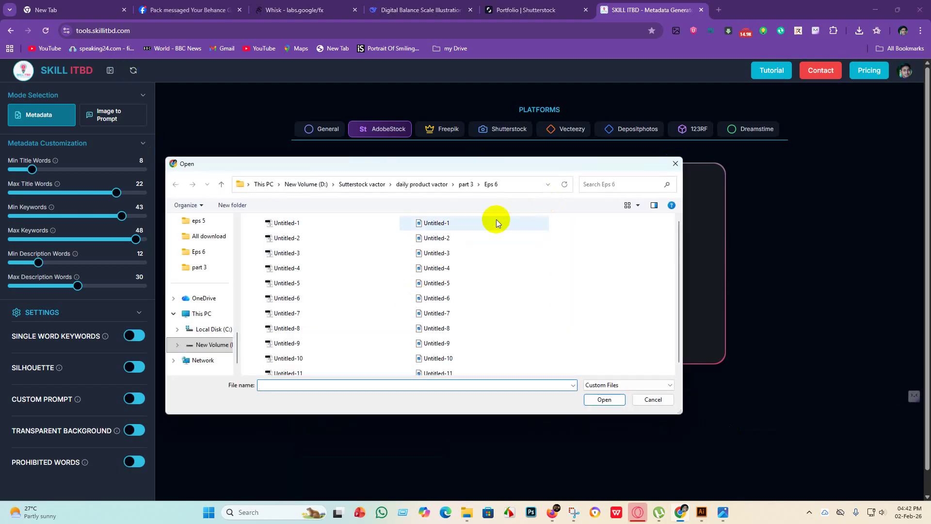
left_click_drag(494, 218, 479, 378)
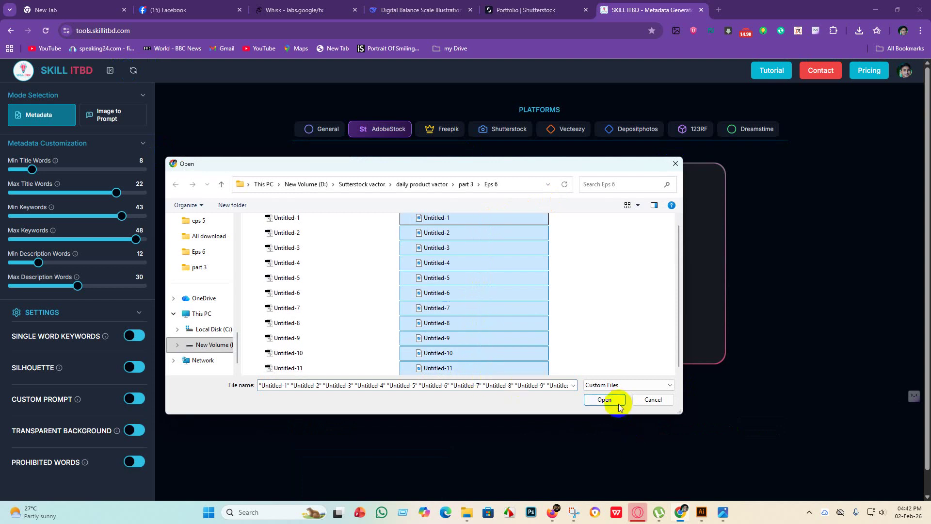
left_click(606, 400)
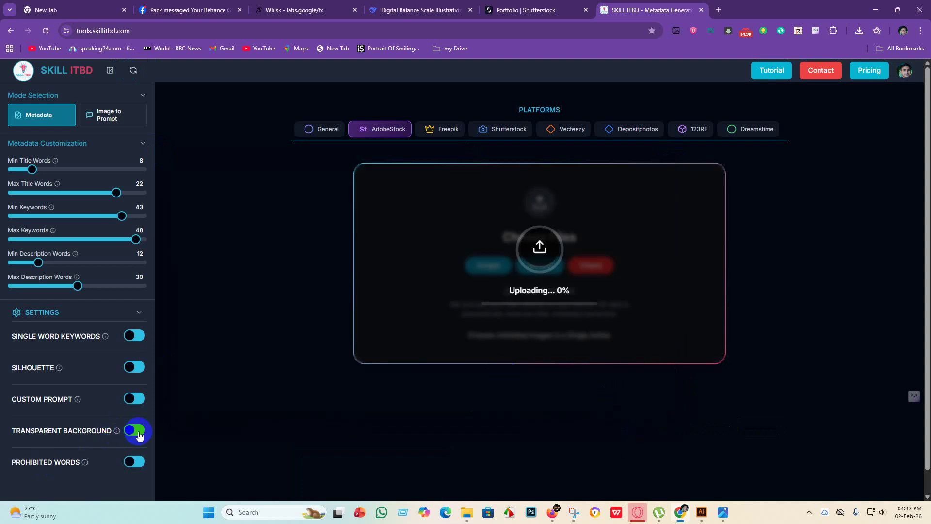
Enable the Transparent Background setting and process all uploaded images to generate their Adobe Stock metadata
left_click(135, 430)
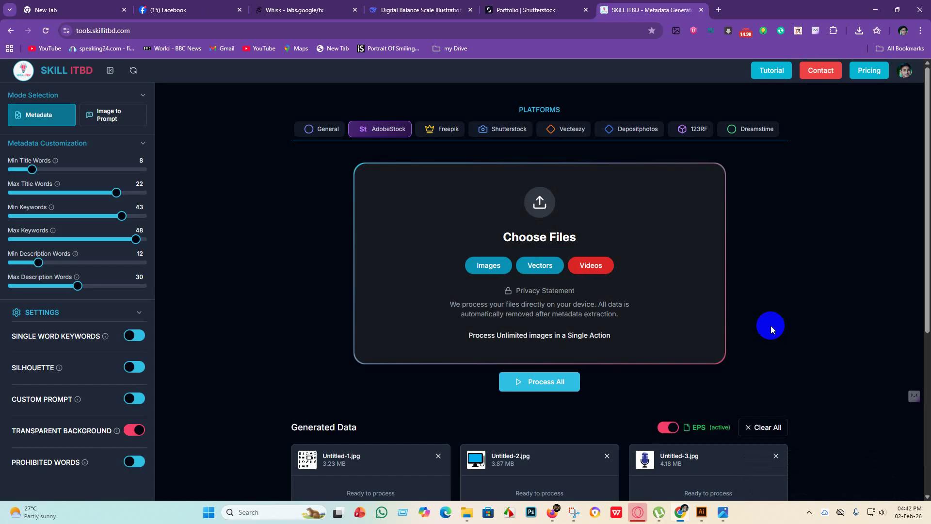
left_click(518, 384)
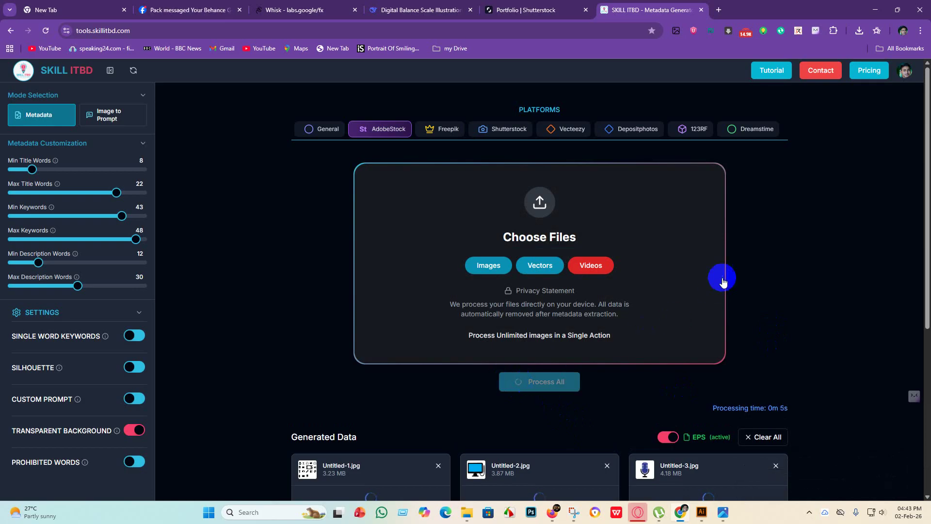
Switch to the Shutterstock contributor portfolio and select all 11 unsubmitted EPS images
scroll(749, 286, "down", 5)
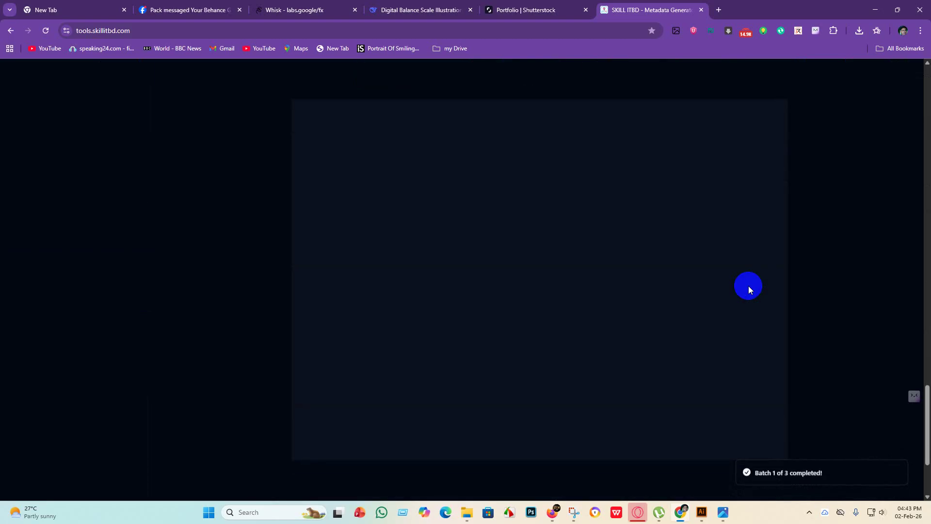
left_click(536, 6)
left_click(873, 342)
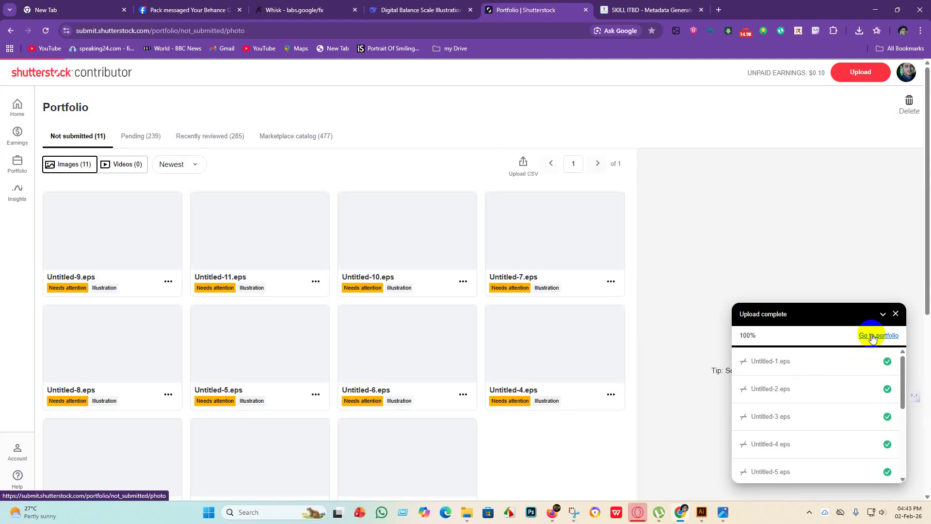
scroll(237, 267, "down", 3)
scroll(237, 266, "up", 4)
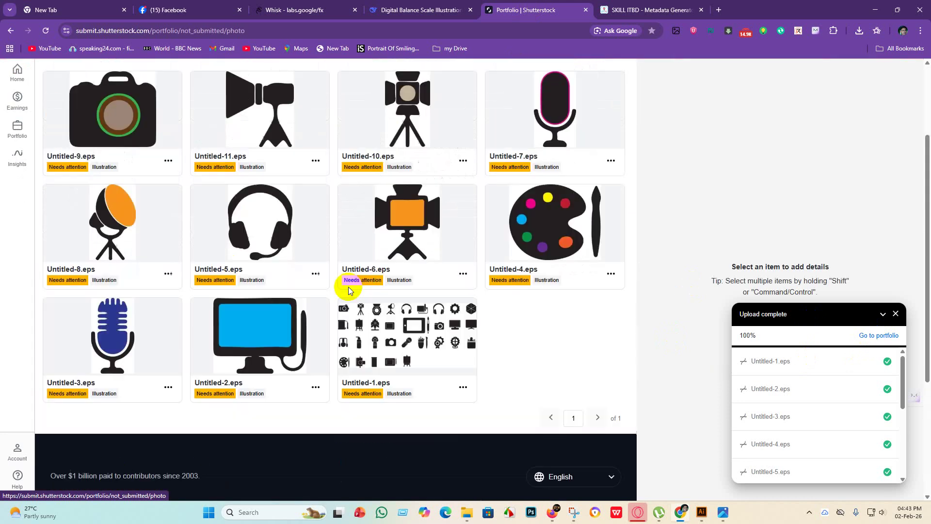
scroll(47, 131, "down", 3)
scroll(47, 131, "up", 3)
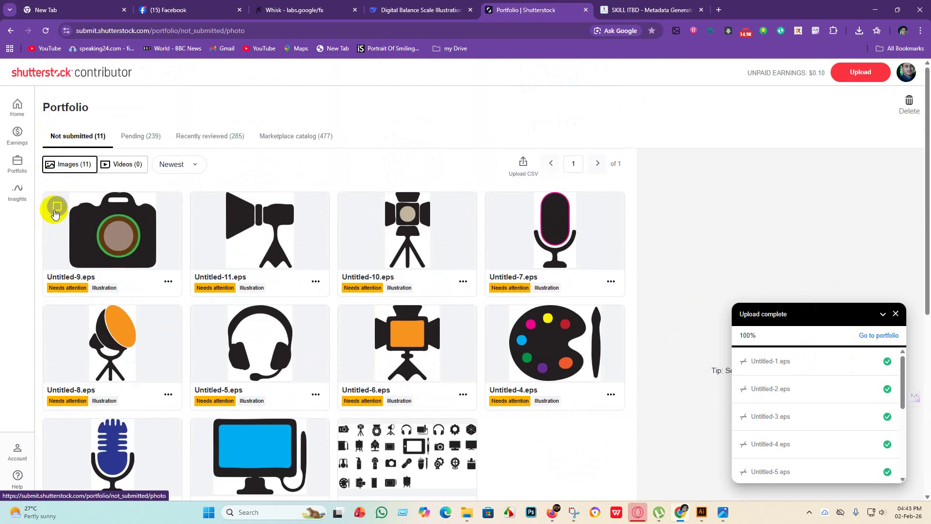
left_click(55, 209)
left_click(204, 108)
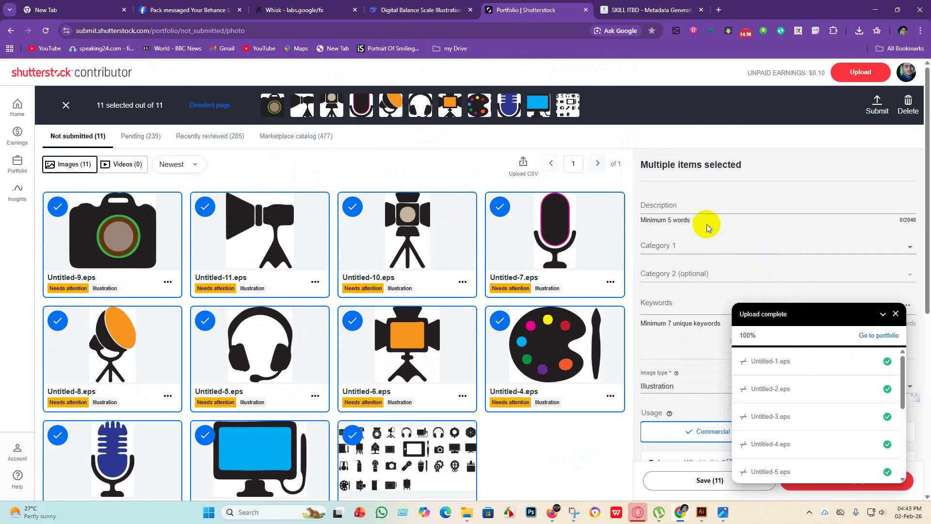
Set Category 1 to Abstract and Category 2 to Objects for the selected Shutterstock images
left_click(693, 245)
left_click(665, 116)
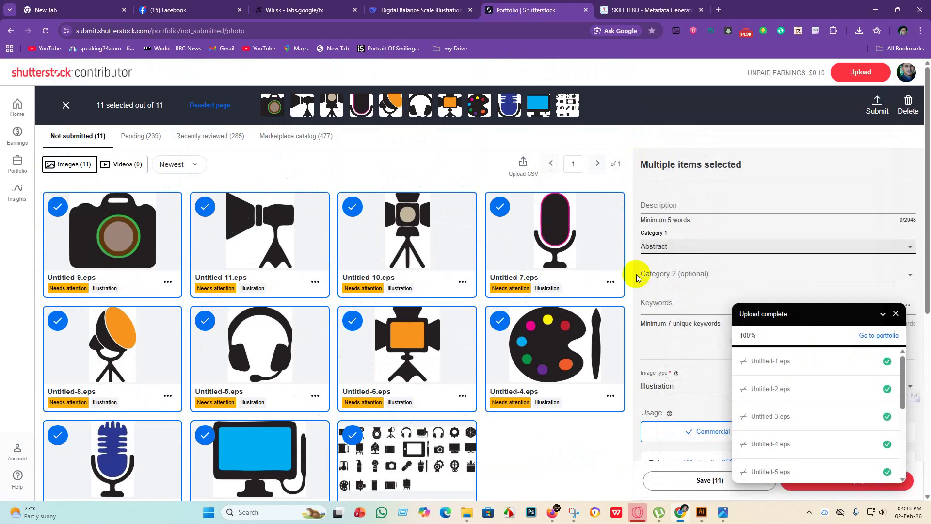
left_click(667, 275)
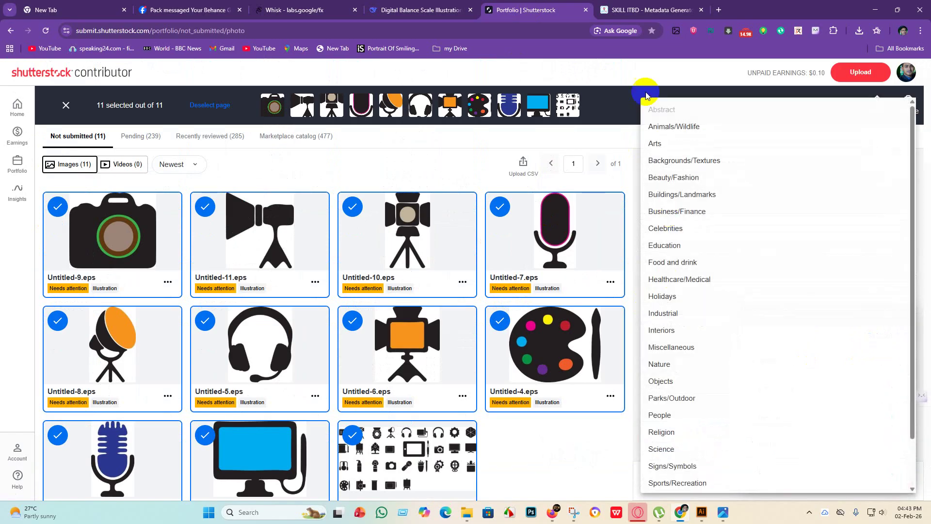
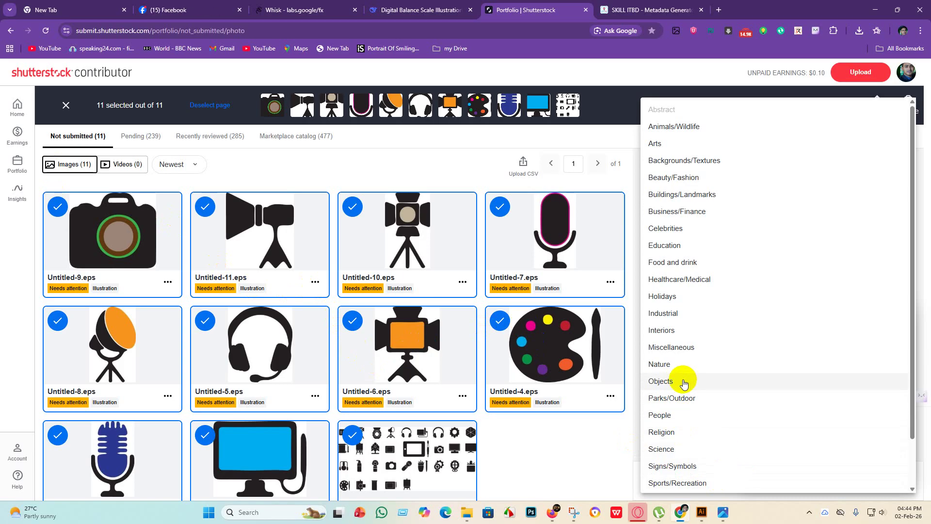
left_click(684, 382)
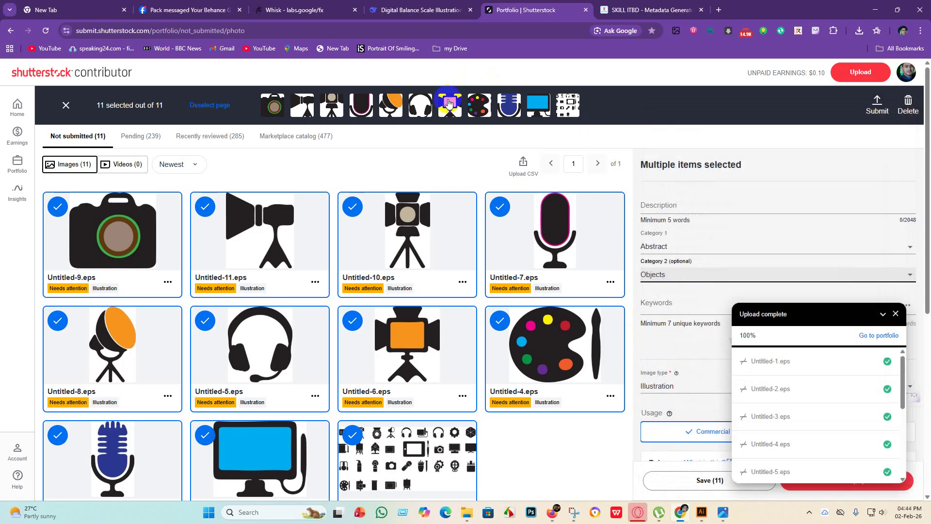
Switch to the Adobe Stock uploads, select all 11 files, set recognizable people or property to No, and save the work
left_click(637, 11)
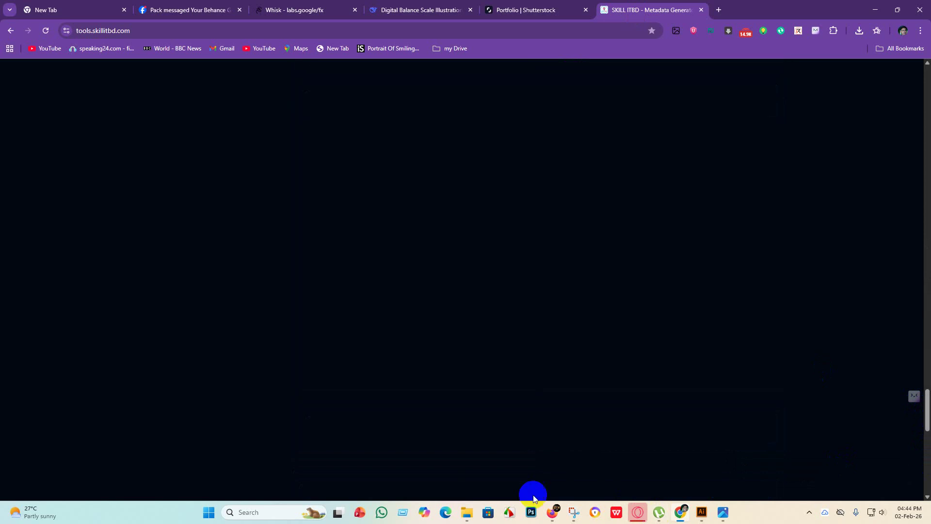
left_click(552, 512)
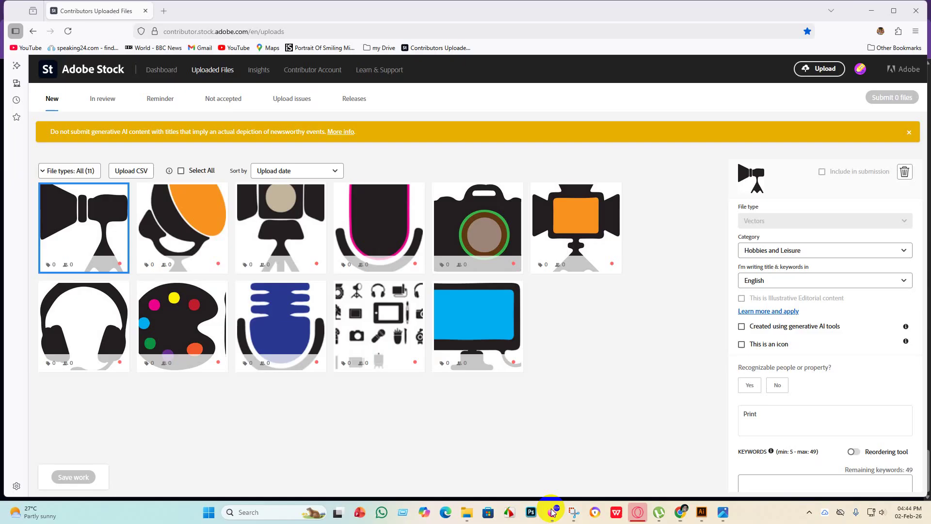
left_click(481, 355, "shift")
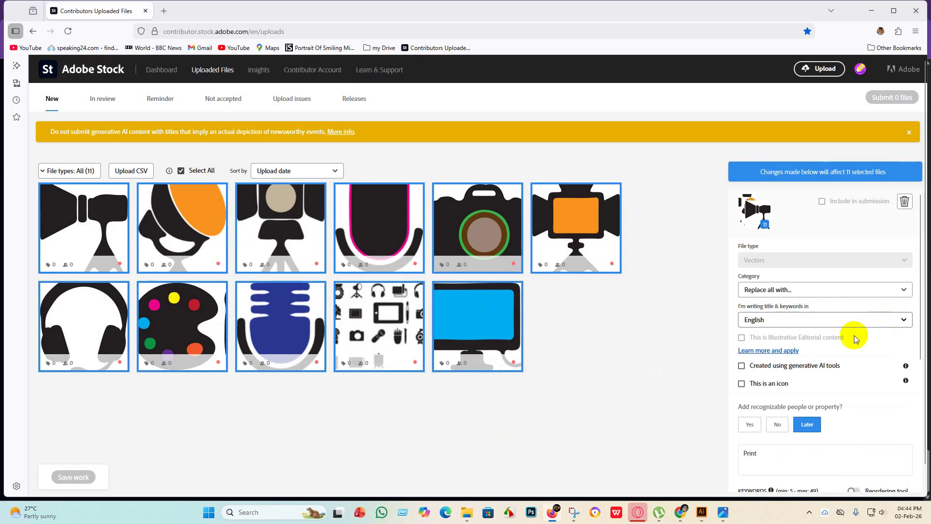
left_click(780, 425)
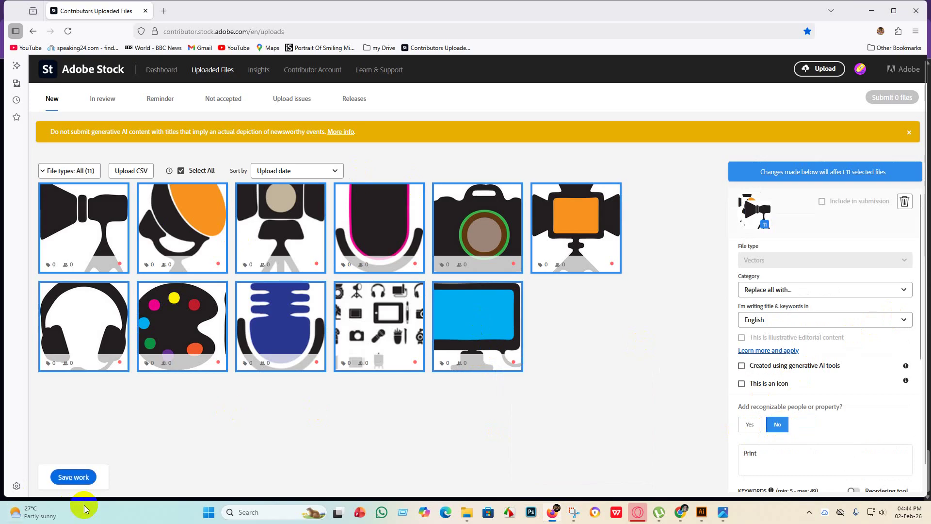
left_click(77, 477)
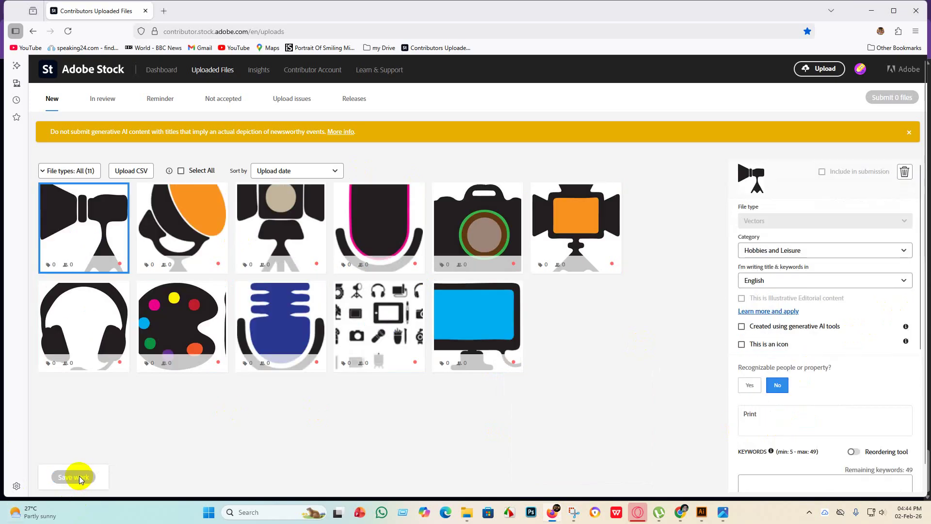
Clear the first Adobe Stock file's title, save the work, and reselect all 11 files with recognizable people or property set to No
left_click(774, 427)
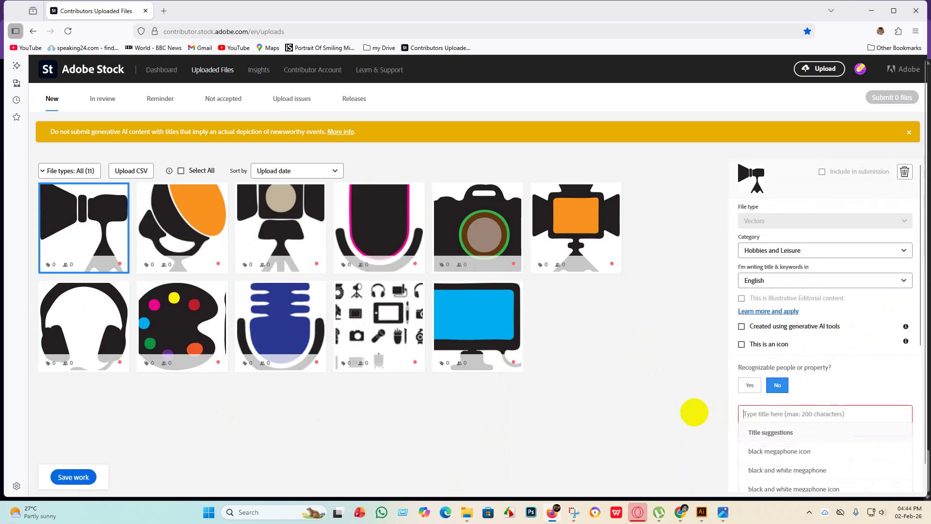
left_click(75, 477)
key("ctrl+a")
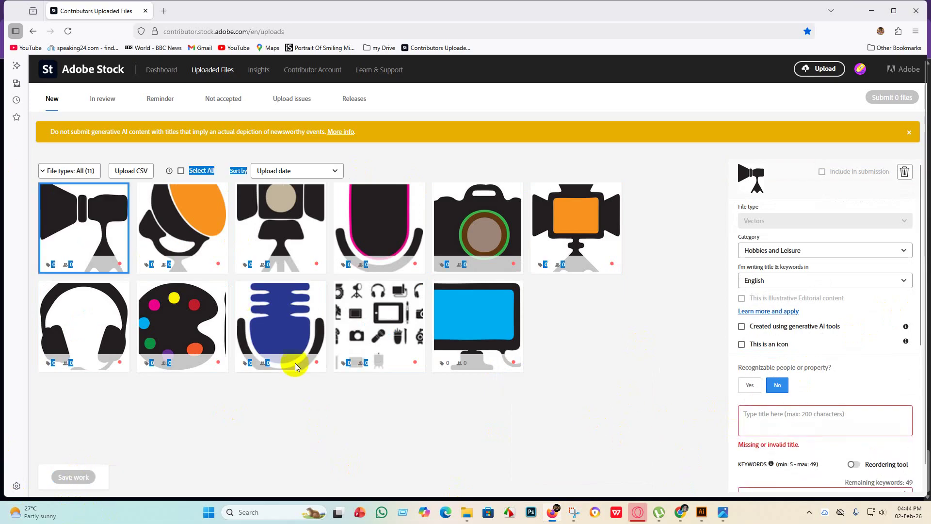
mouse_move(477, 355)
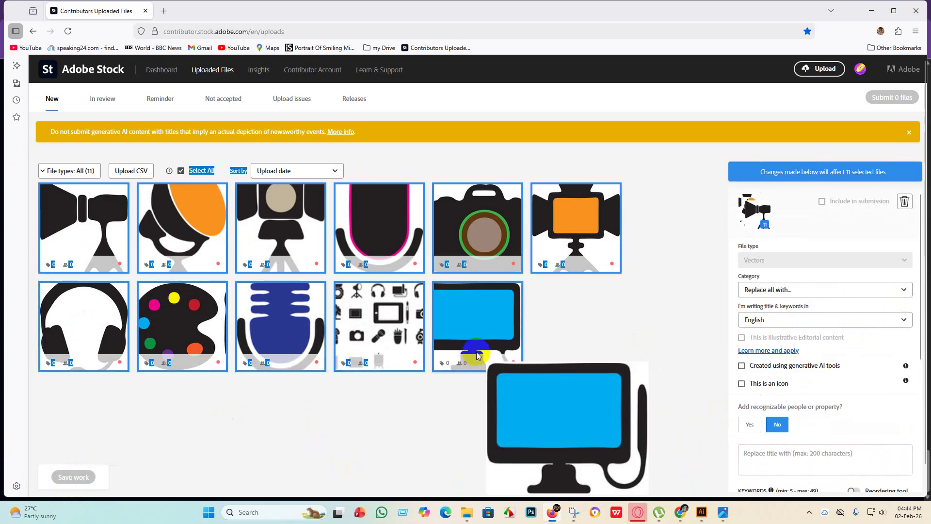
left_click(777, 426)
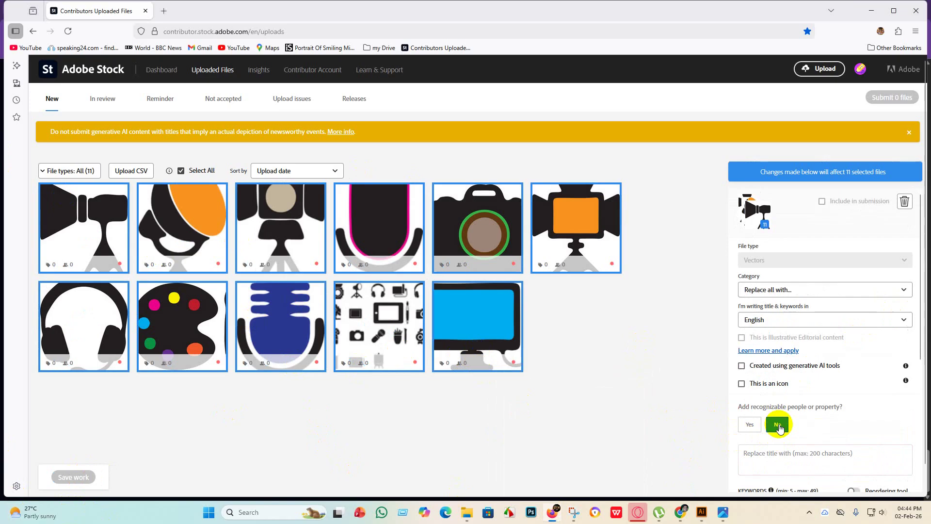
scroll(540, 422, "down", 1)
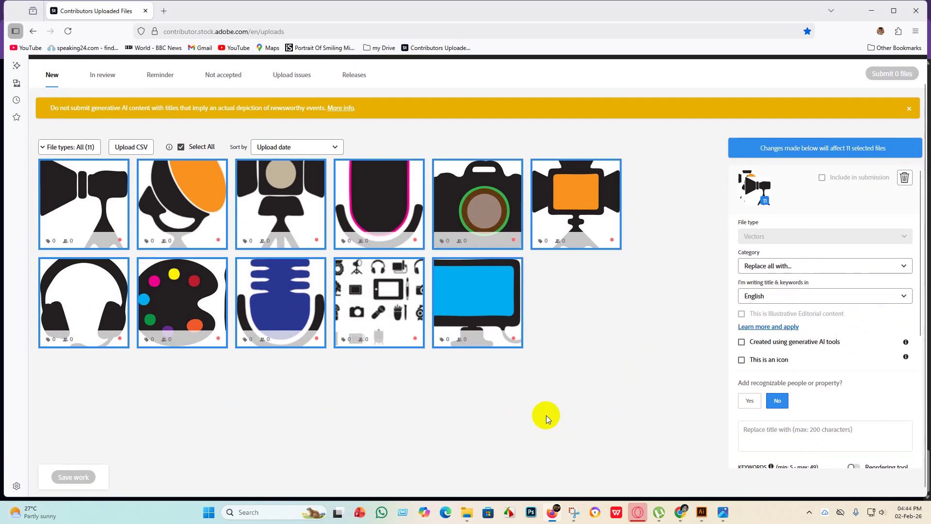
scroll(544, 418, "up", 1)
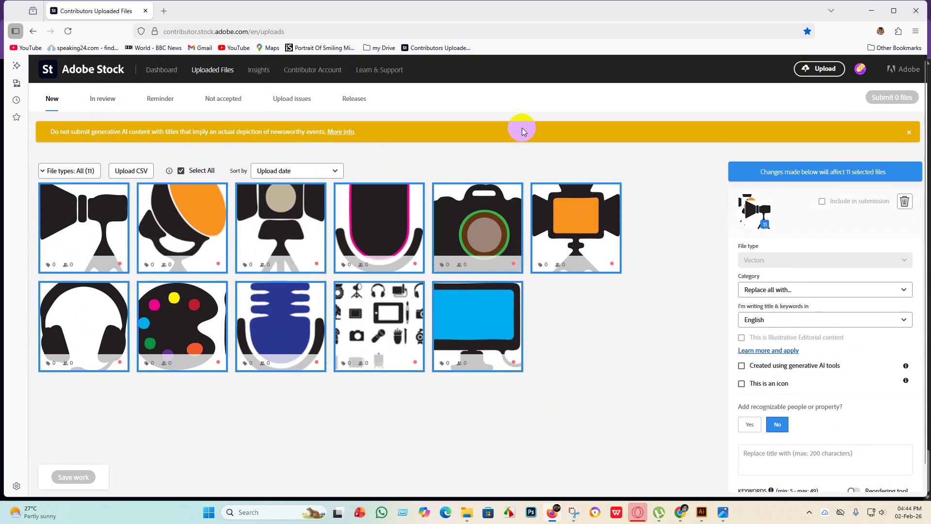
Switch to the metadata generator and download the combined EPS metadata CSV into the Eps 6 folder as AdobeStock-metadata_image-metadata
left_click(675, 514)
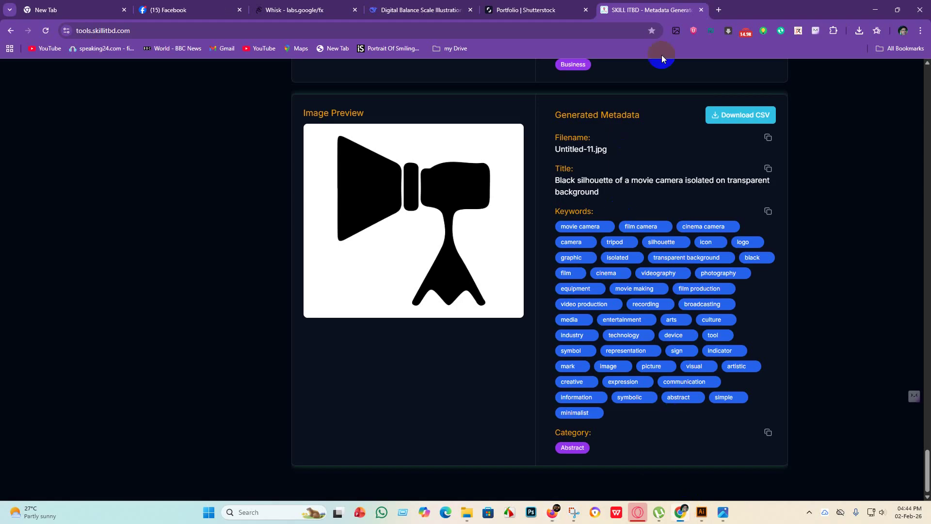
left_click_drag(927, 461, 927, 103)
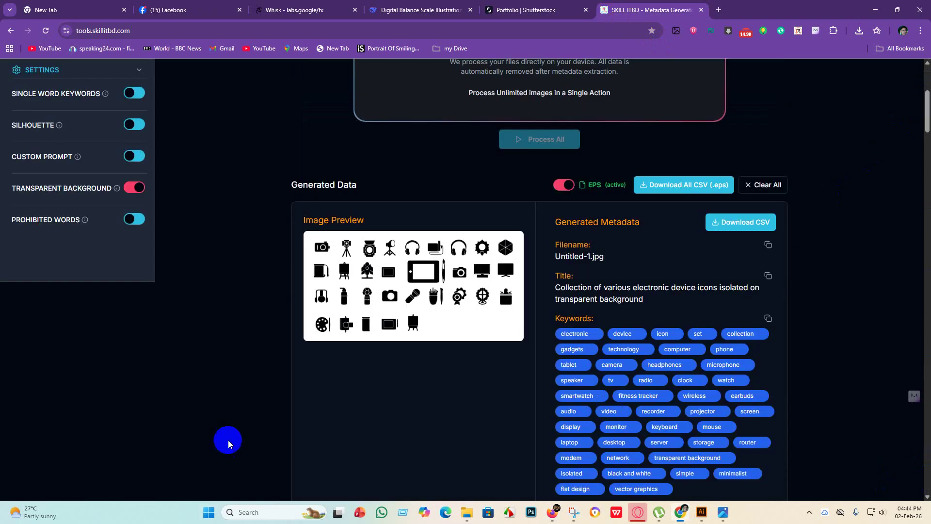
left_click(705, 188)
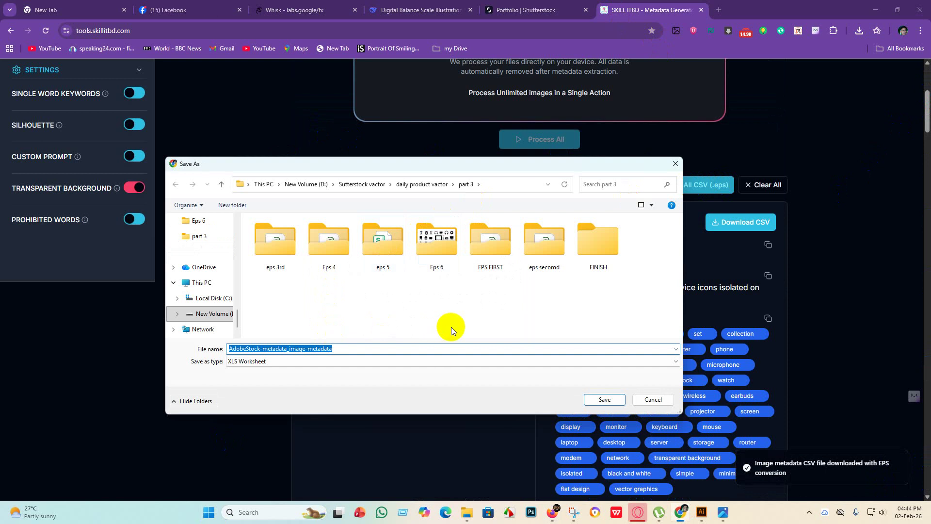
double_click(433, 228)
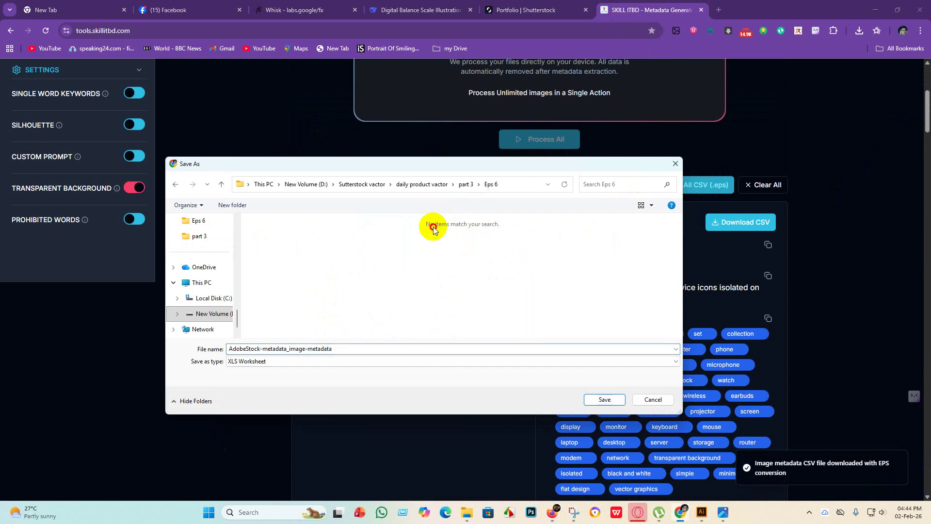
left_click(604, 399)
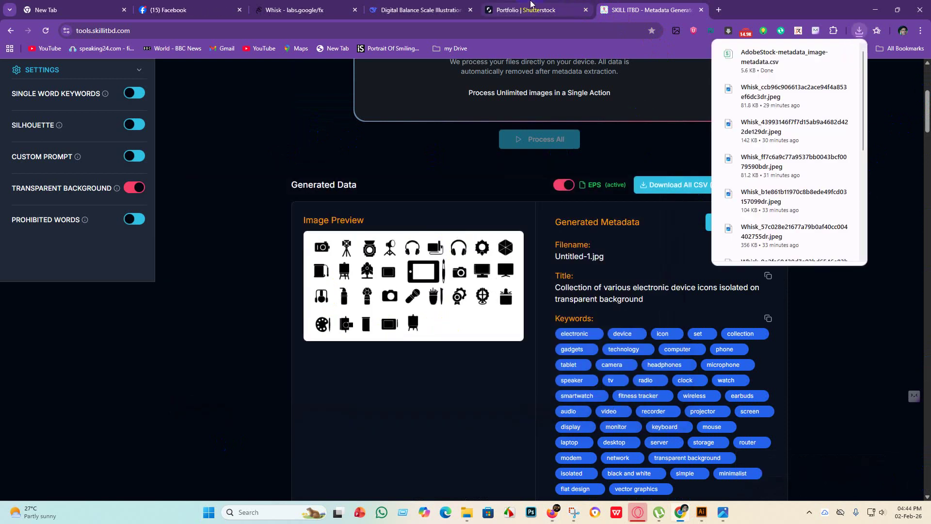
Switch to the Shutterstock portfolio, upload the AdobeStock-metadata_image-metadata CSV from the Eps 6 folder, and close the processing report
left_click(531, 5)
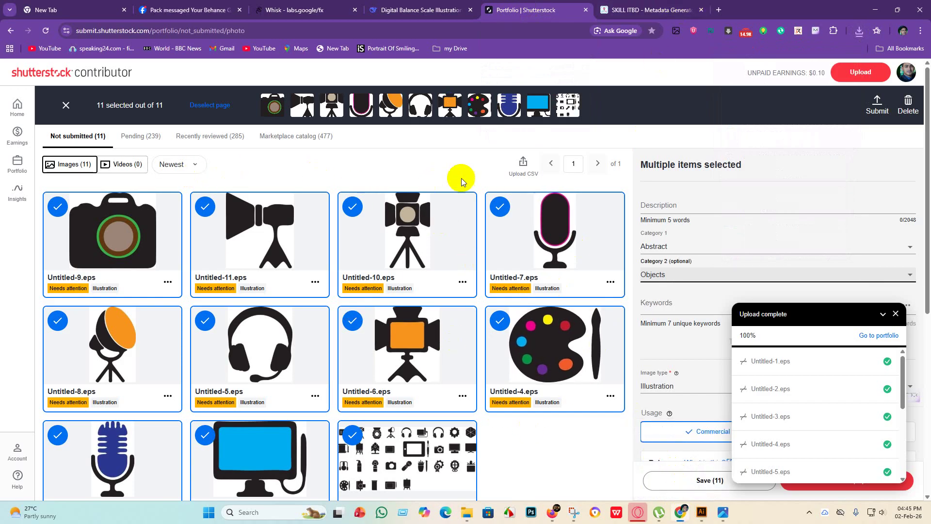
left_click(521, 172)
left_click(315, 244)
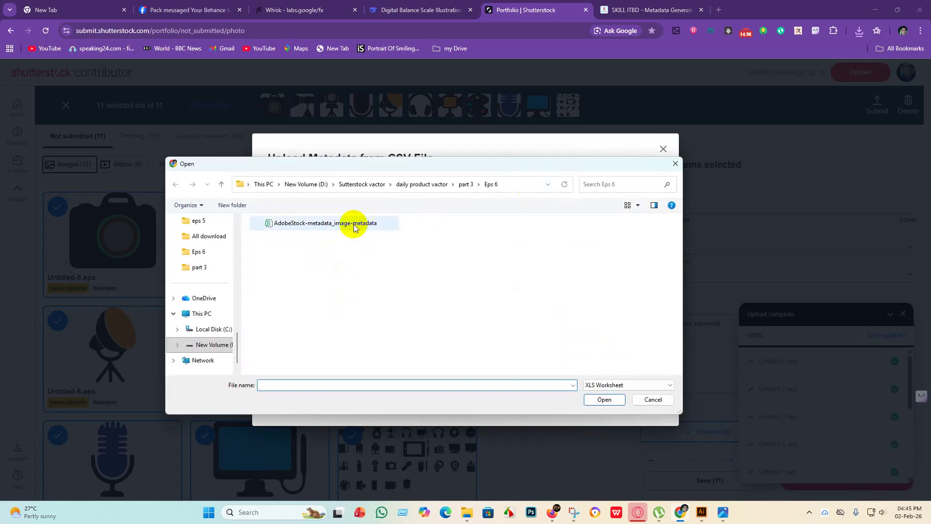
left_click(354, 224)
left_click(604, 399)
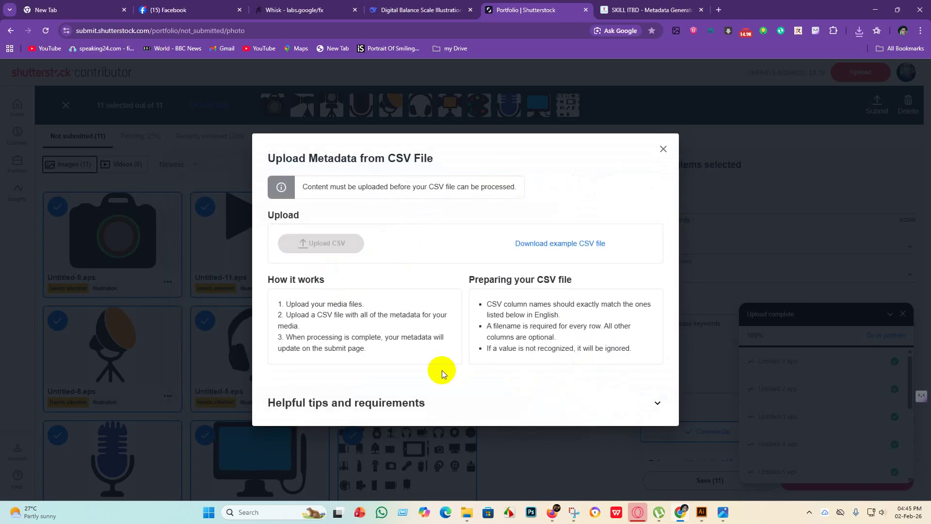
scroll(461, 418, "down", 5)
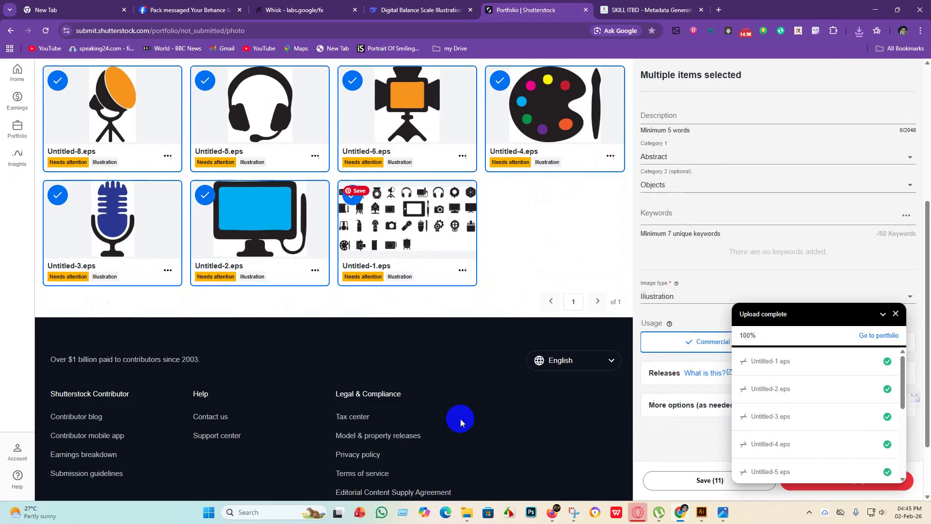
scroll(468, 348, "up", 5)
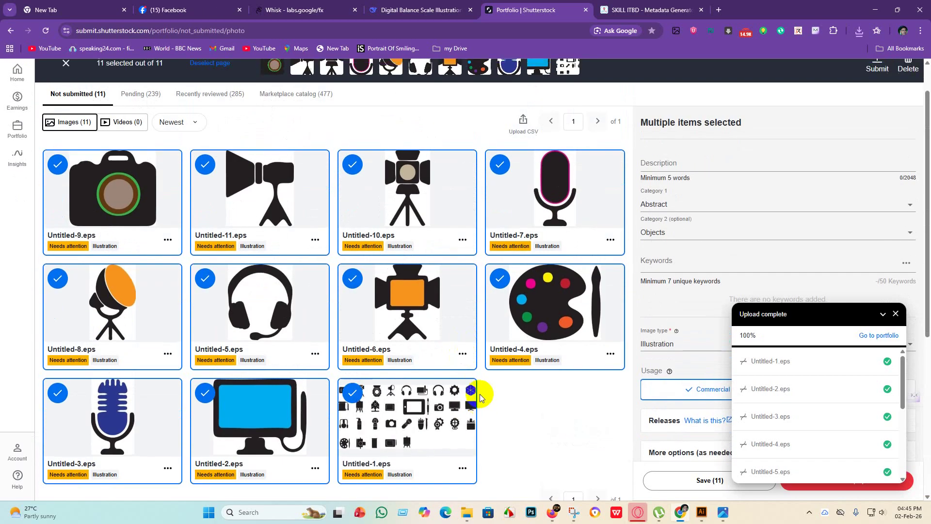
scroll(478, 391, "down", 5)
scroll(530, 368, "up", 4)
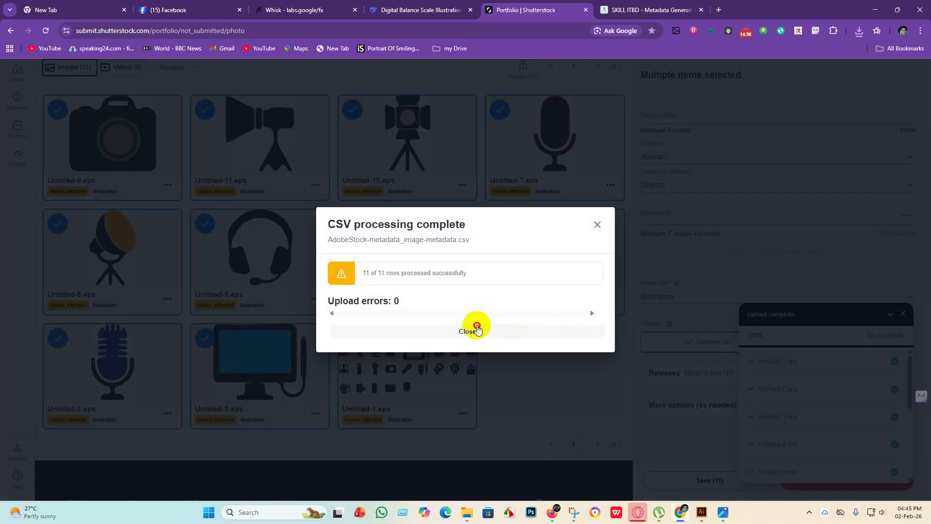
left_click(487, 331)
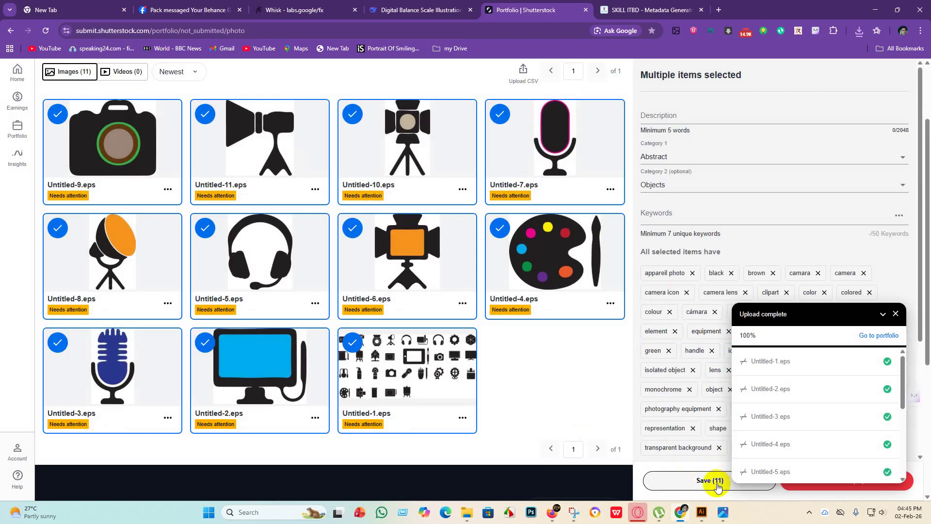
Save the edits to the 11 selected Shutterstock images and try to submit them
left_click(715, 482)
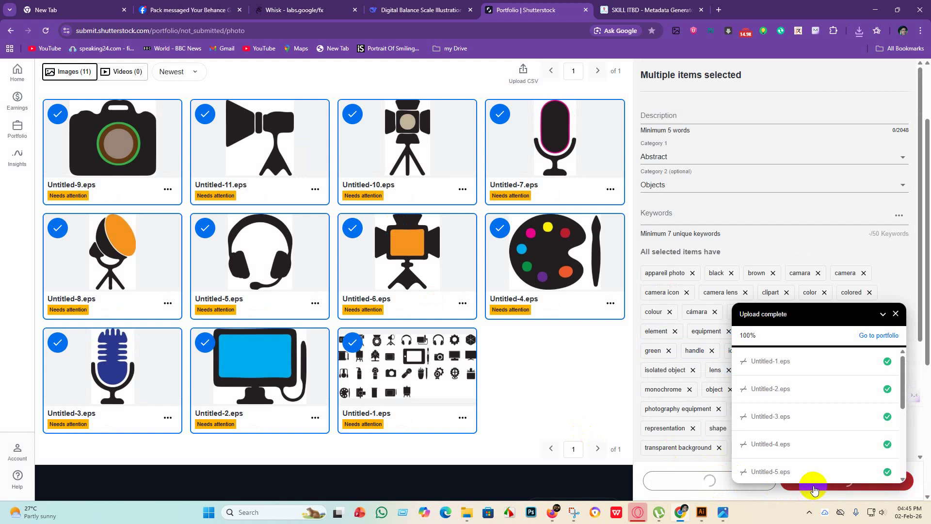
left_click(814, 490)
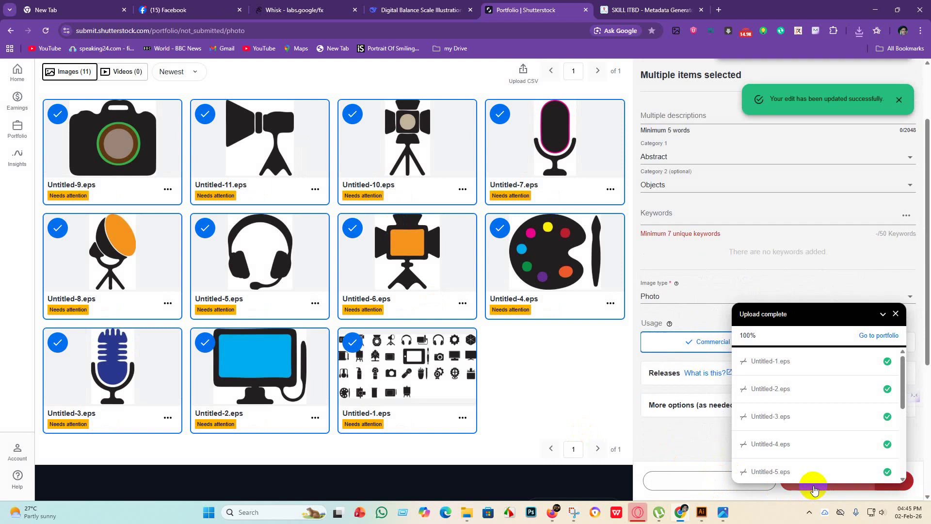
scroll(381, 201, "up", 2)
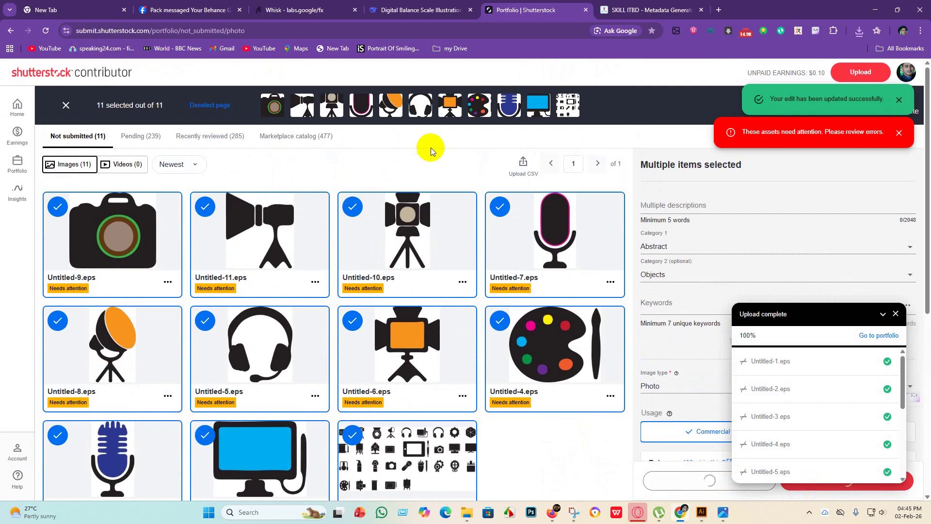
Switch to Adobe Stock, upload the AdobeStock-metadata_image-metadata CSV from the Eps 6 folder, and refresh the files to load its metadata
scroll(556, 381, "down", 1)
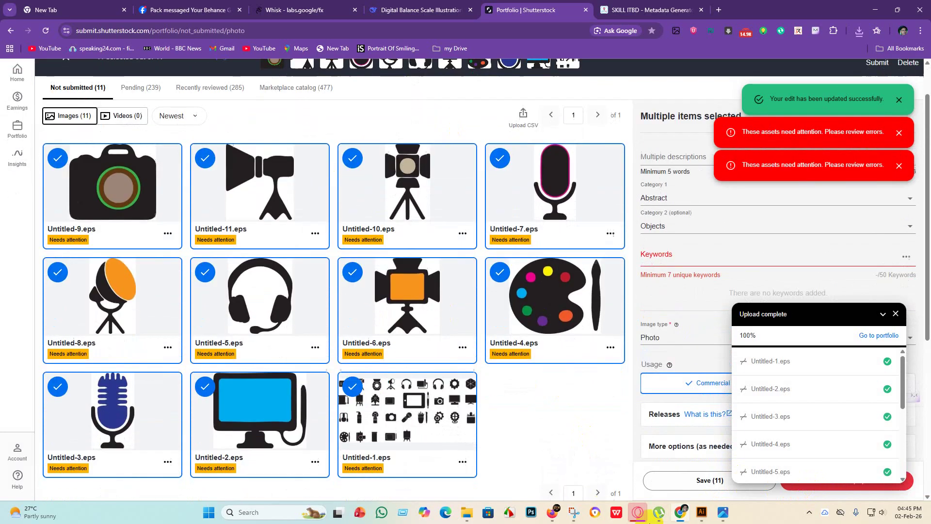
left_click(553, 510)
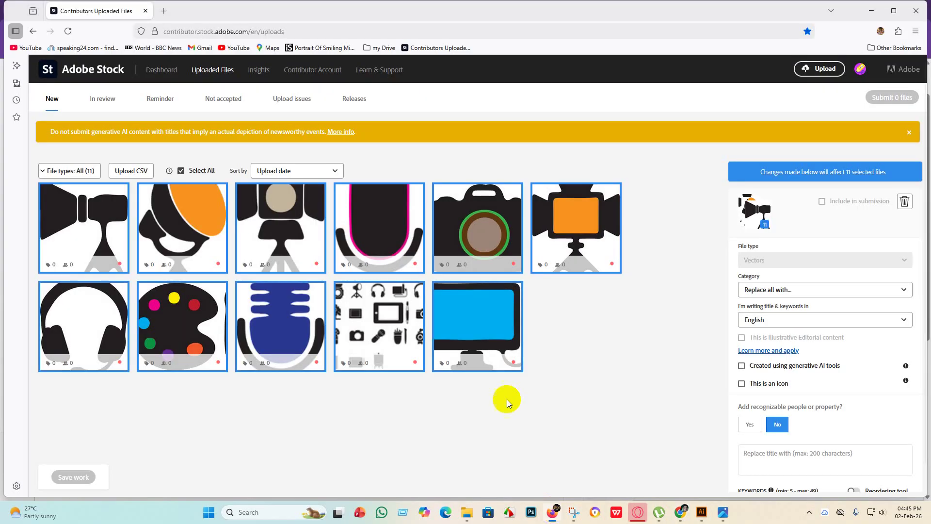
left_click(138, 172)
left_click(577, 432)
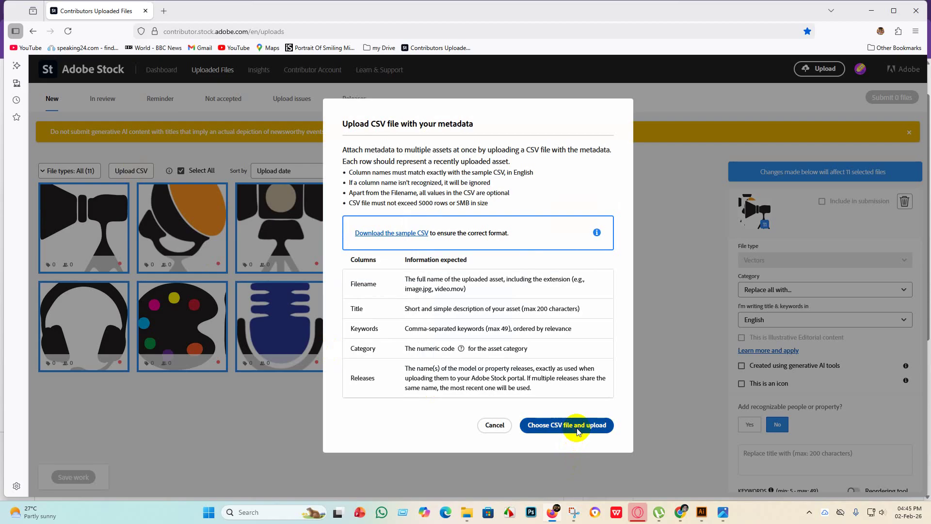
left_click(228, 66)
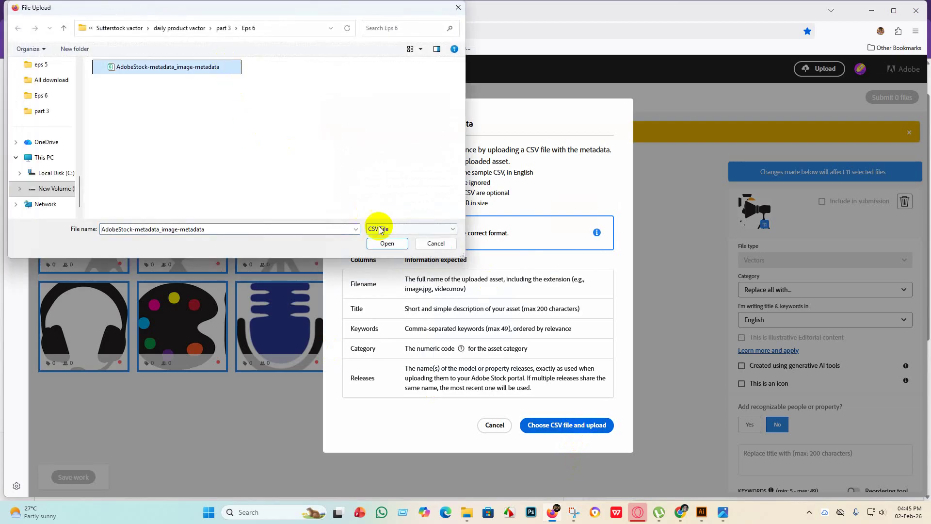
left_click(387, 243)
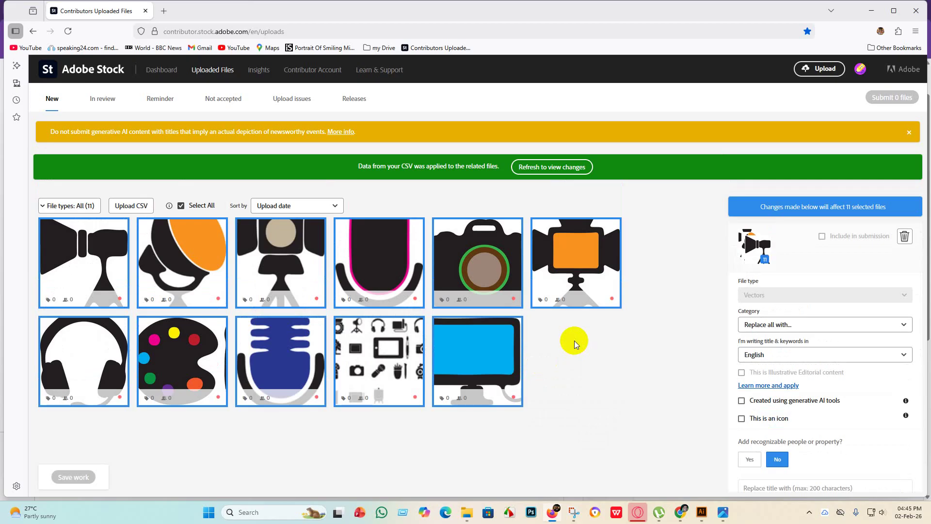
mouse_move(602, 235)
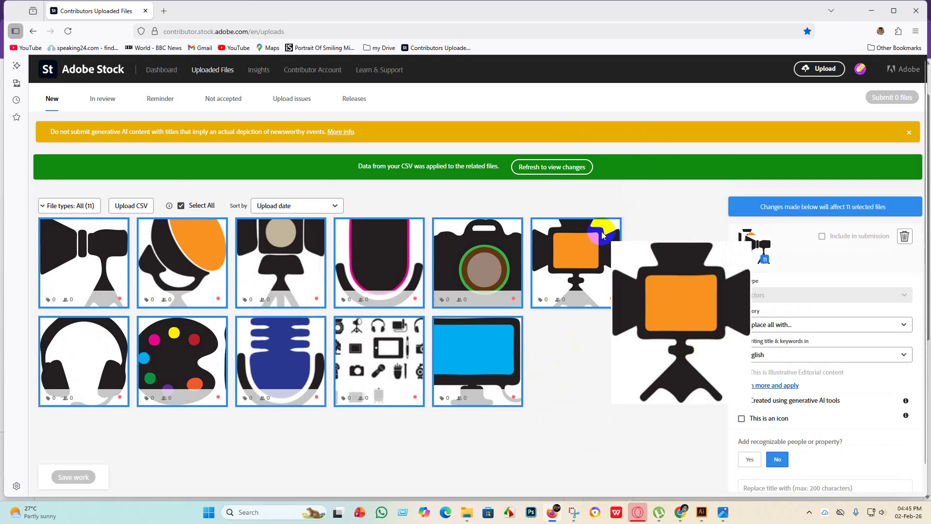
left_click(558, 172)
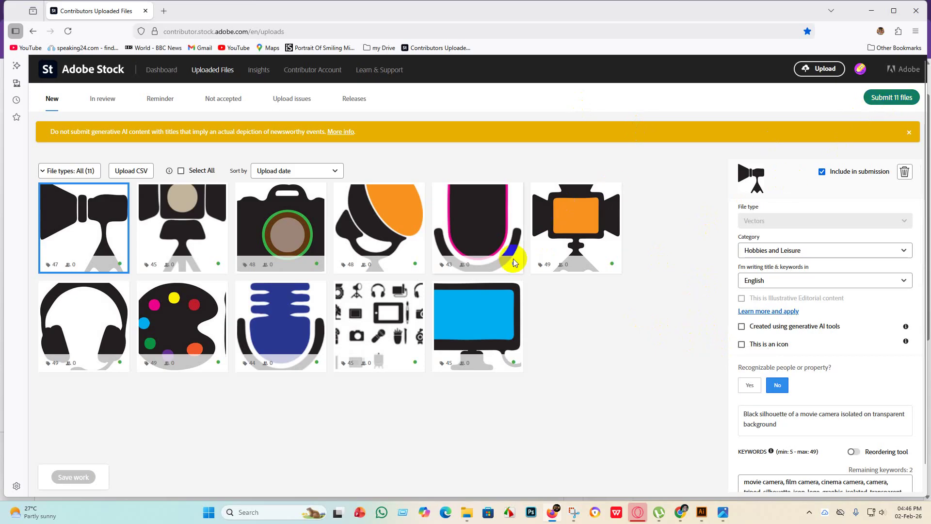
Review the titles and keywords of the pink-outlined microphone, computer monitor, blue microphone and paint palette files
left_click_drag(509, 236, 815, 394)
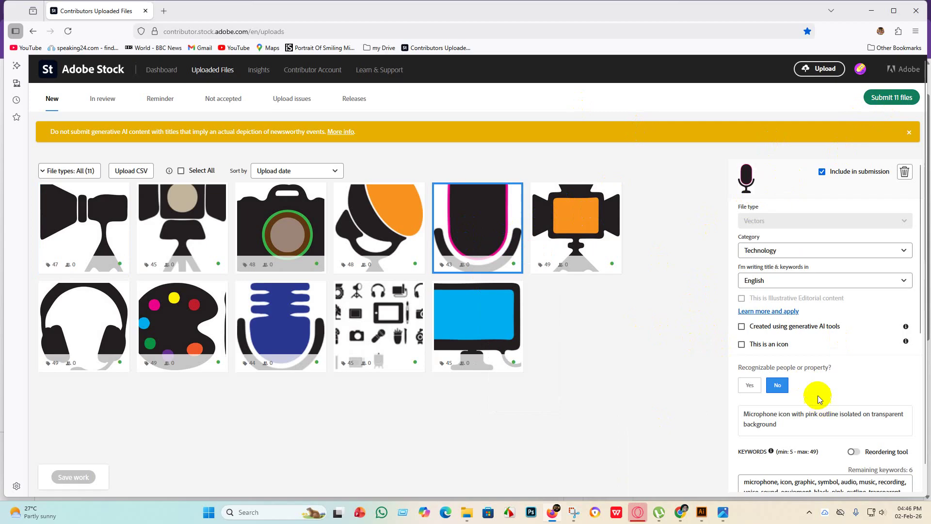
scroll(815, 395, "down", 3)
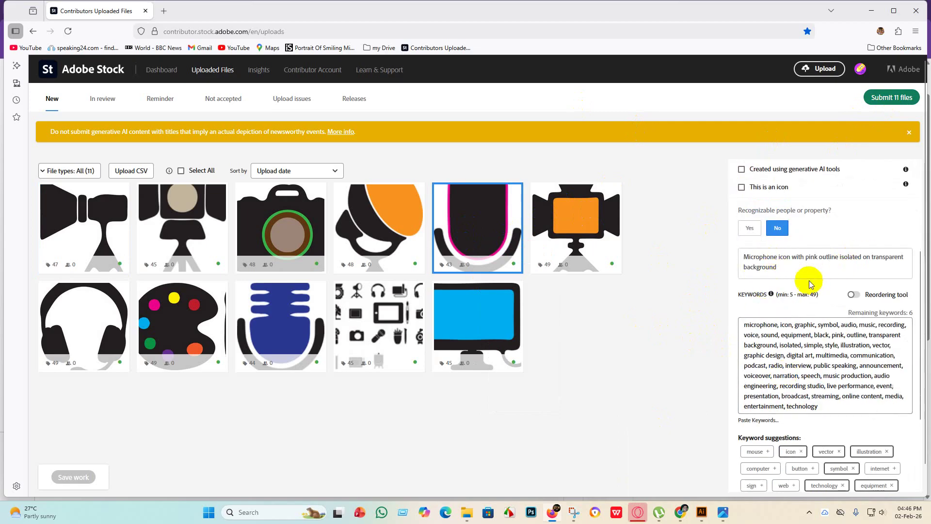
left_click(489, 343)
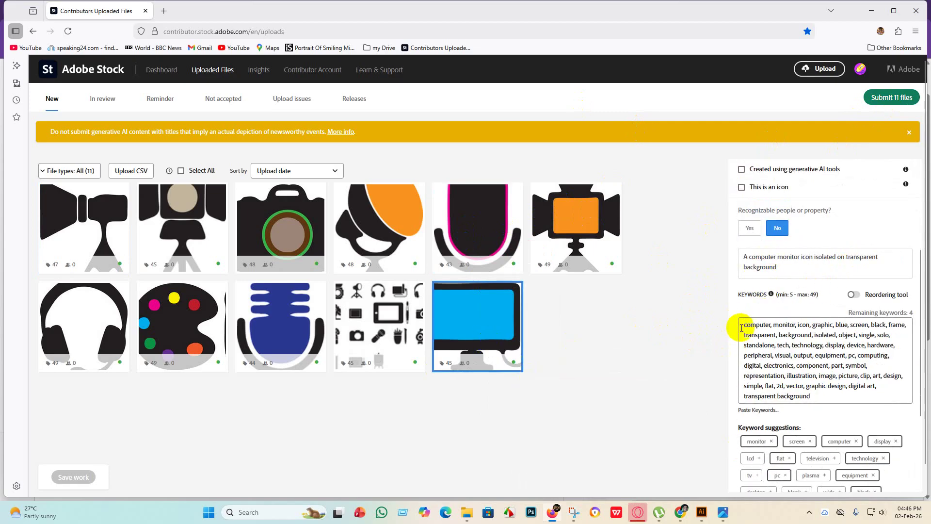
left_click(298, 336)
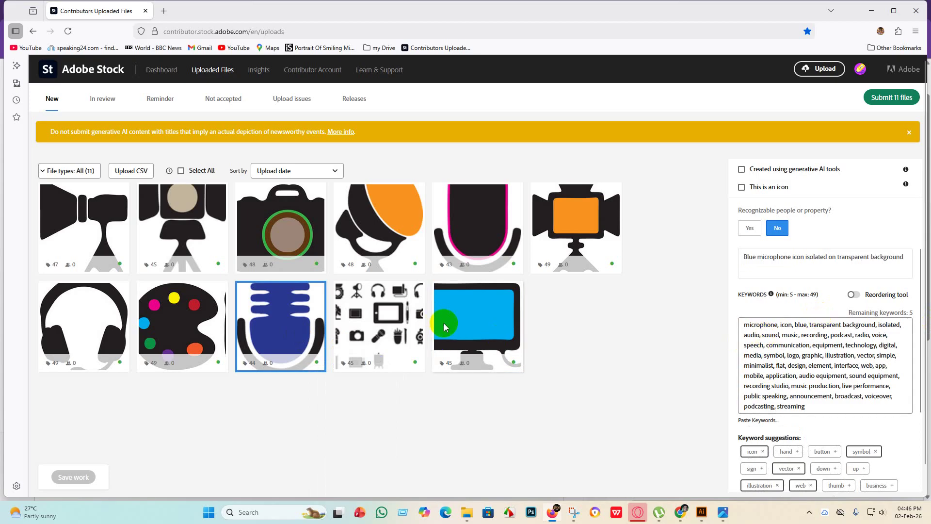
left_click(217, 333)
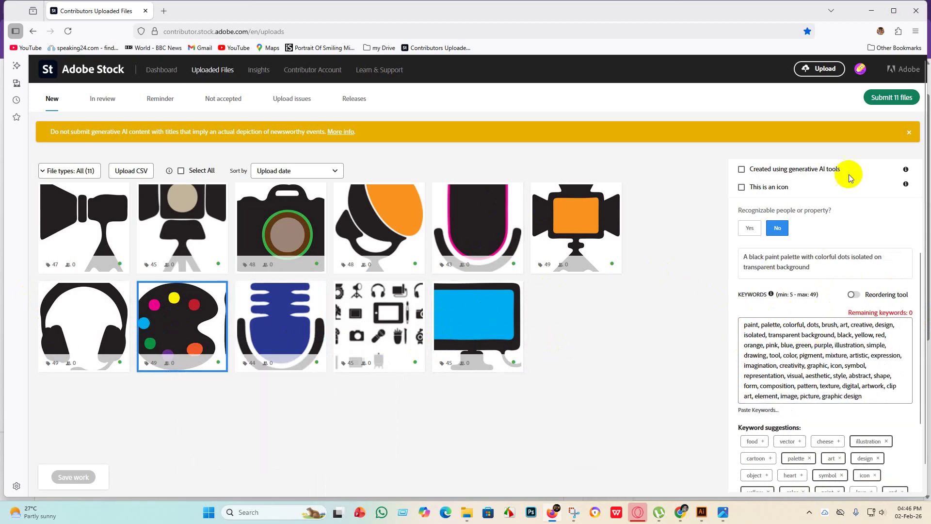
Start submitting the 11 Adobe Stock files and accept both submission guideline statements in the terms and conditions
left_click(890, 98)
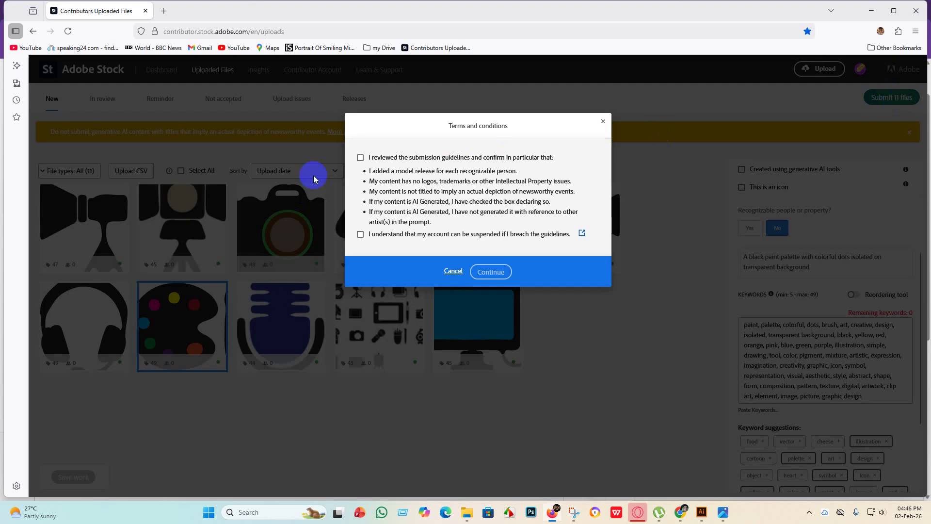
left_click(360, 157)
left_click(360, 235)
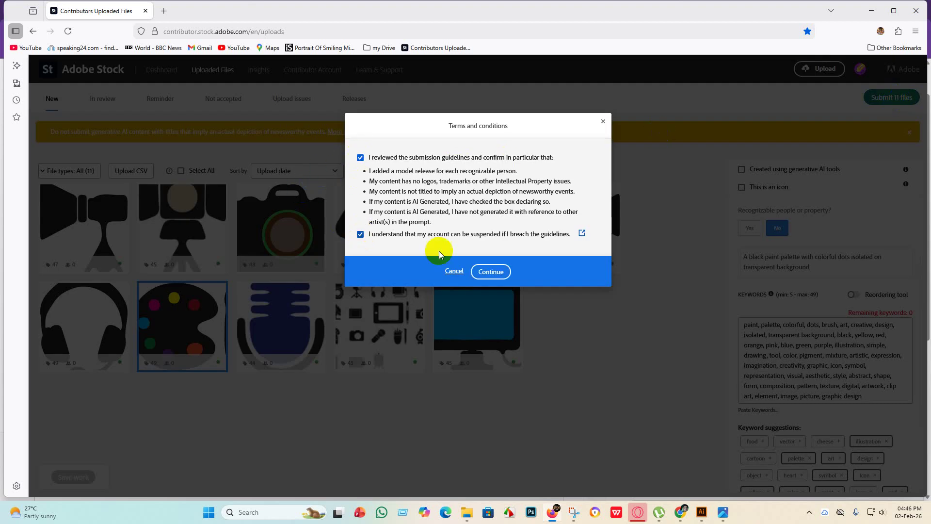
left_click(497, 272)
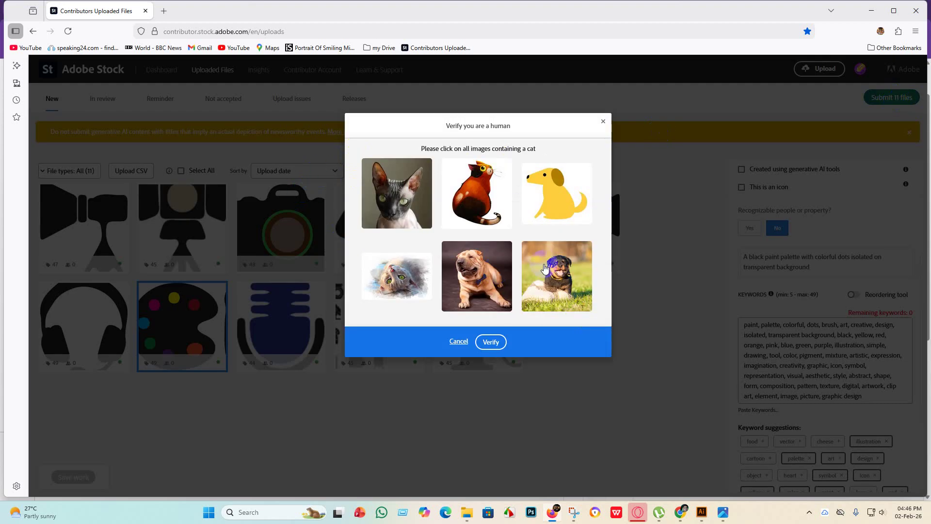
Complete the human verification by selecting the three images containing a cat
left_click(406, 189)
left_click(419, 283)
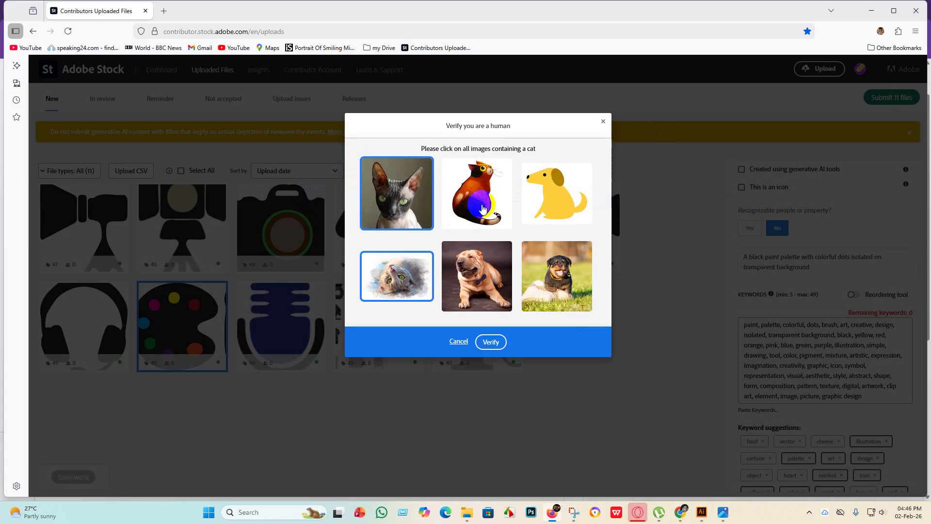
left_click(482, 203)
left_click(493, 341)
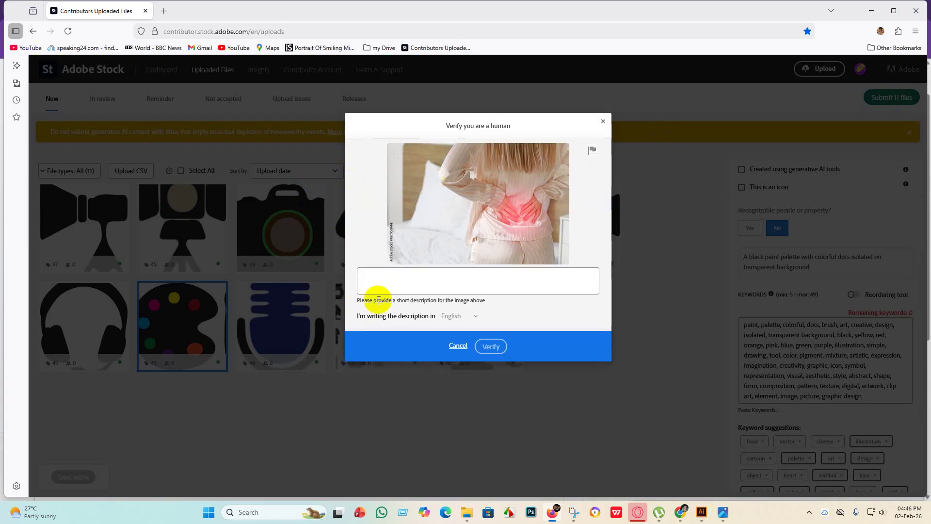
Describe the verification image as "a man suffer back pain", verify it, and submit all 11 items for review
left_click(374, 284)
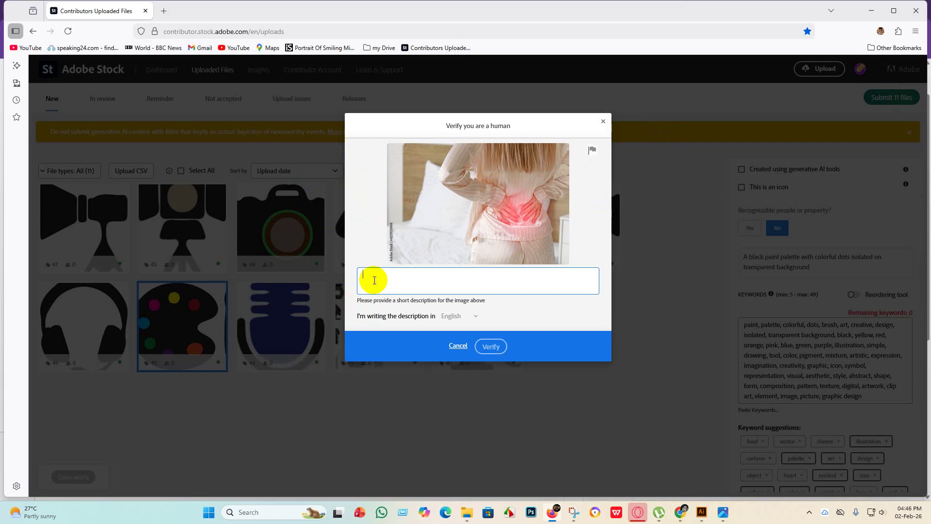
type("a man suffer backpain")
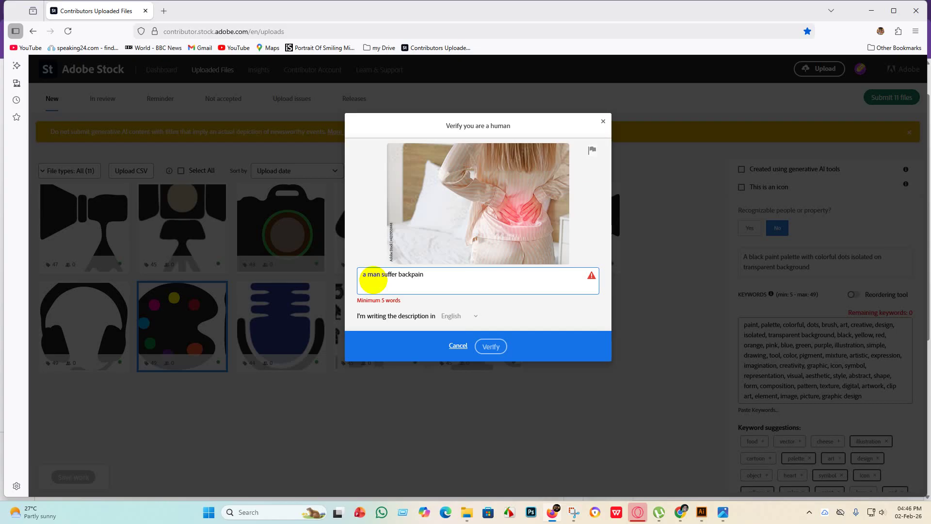
right_click(392, 275)
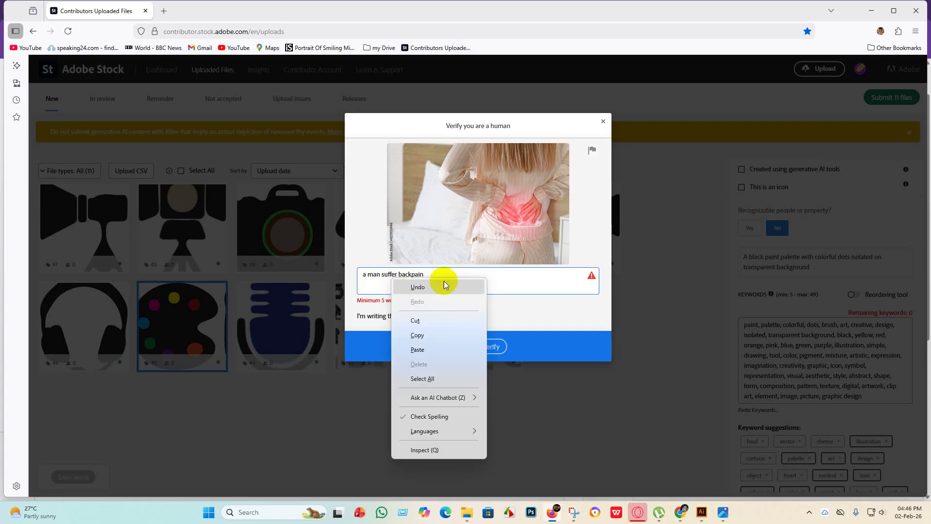
left_click(521, 275)
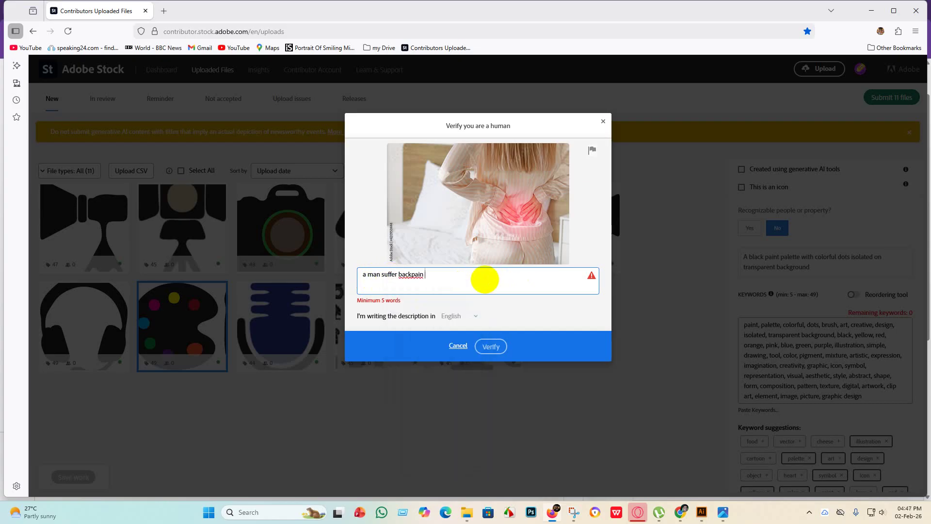
right_click(413, 273)
left_click(446, 10)
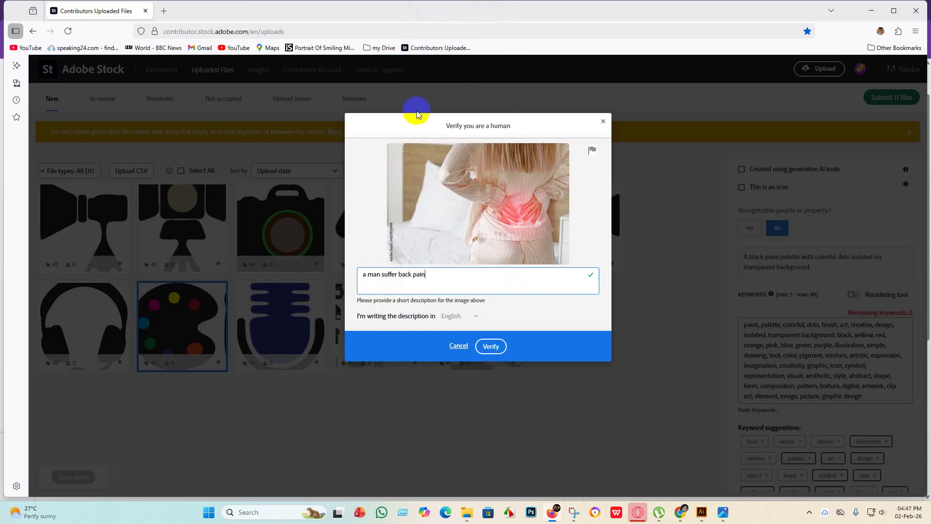
left_click(491, 348)
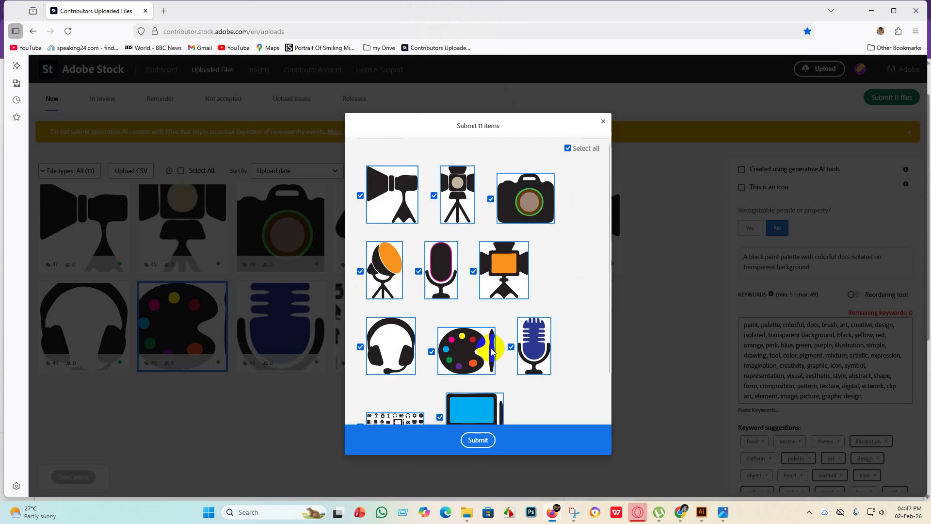
left_click(478, 439)
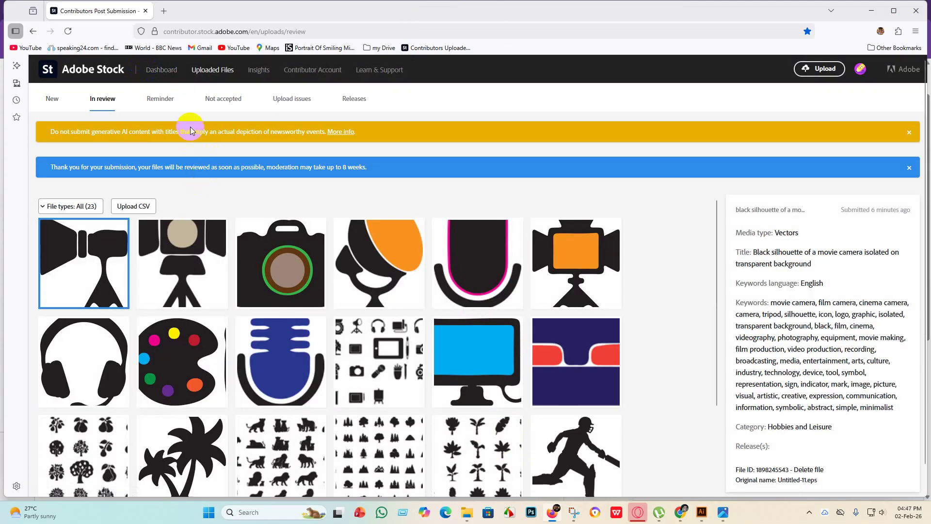
Open the Adobe Stock dashboard and look through the 12-week trend and the artwork in My Portfolio
left_click(161, 71)
left_click(161, 72)
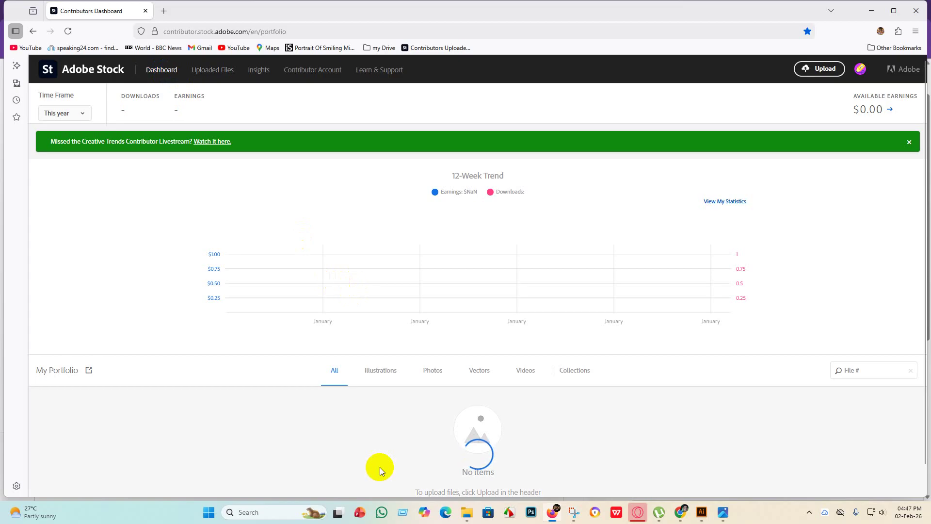
scroll(339, 313, "down", 6)
scroll(339, 310, "down", 20)
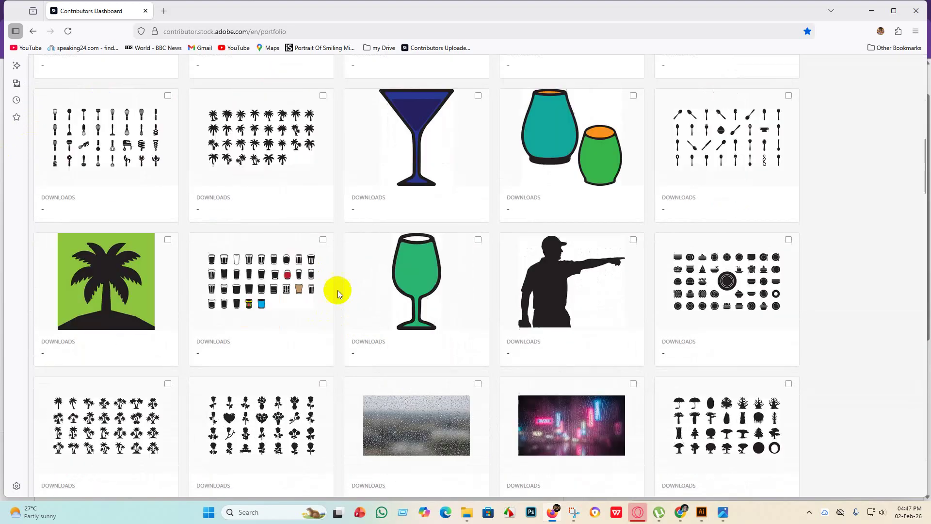
scroll(442, 350, "down", 20)
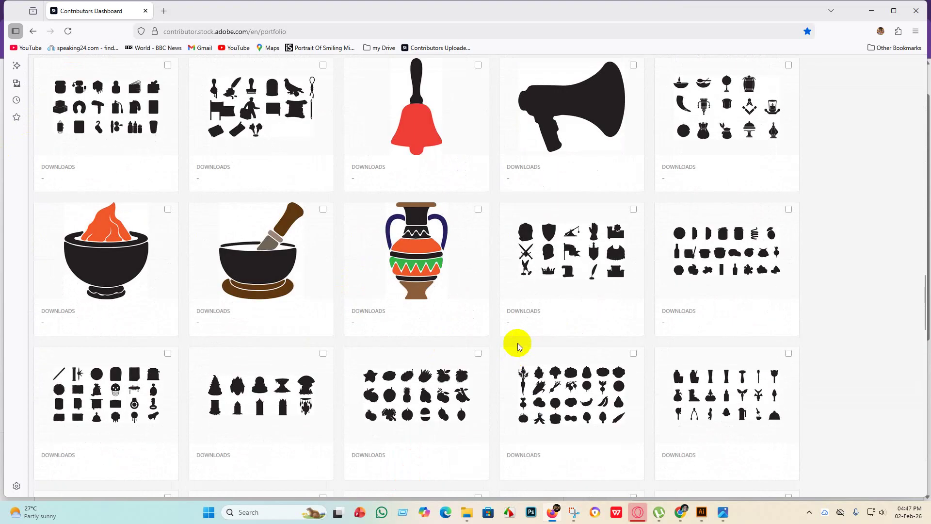
scroll(324, 319, "up", 20)
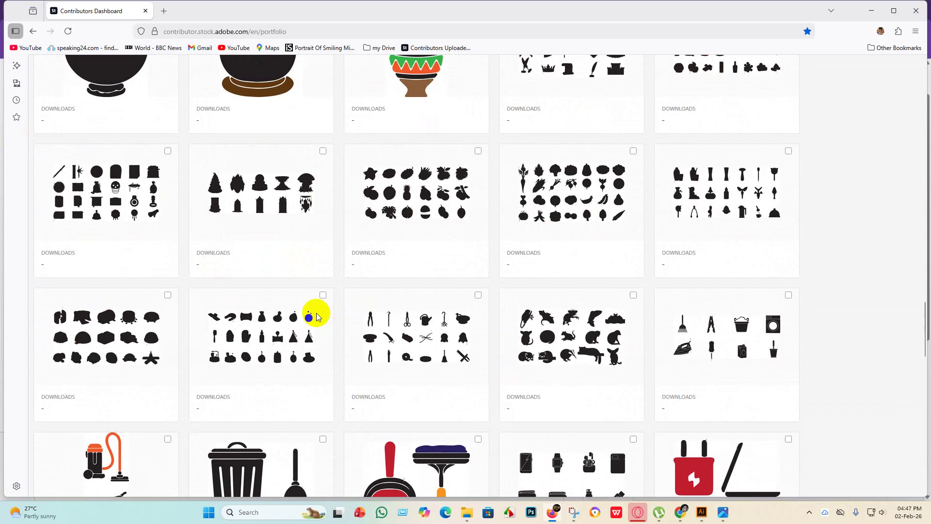
scroll(310, 328, "up", 3)
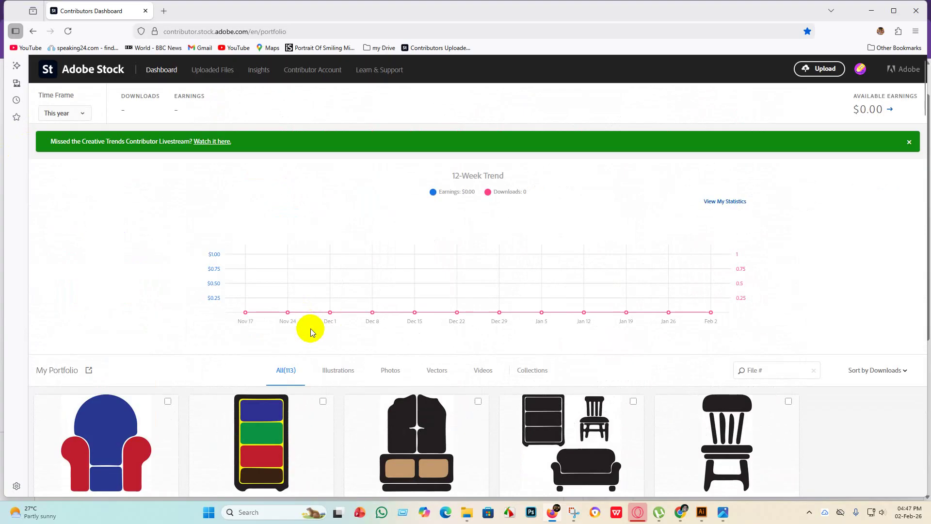
scroll(339, 320, "down", 2)
scroll(345, 305, "down", 2)
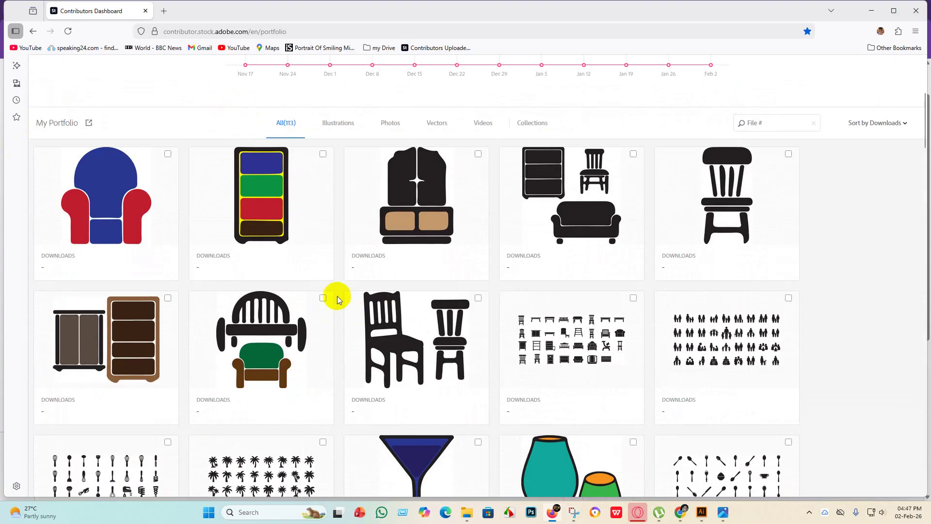
scroll(339, 291, "up", 5)
scroll(315, 286, "down", 6)
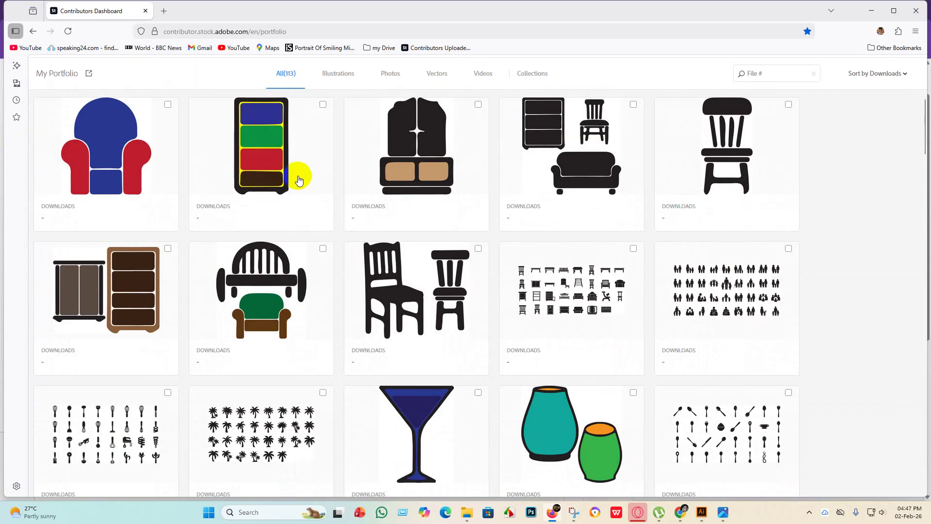
scroll(177, 354, "up", 5)
scroll(291, 305, "down", 5)
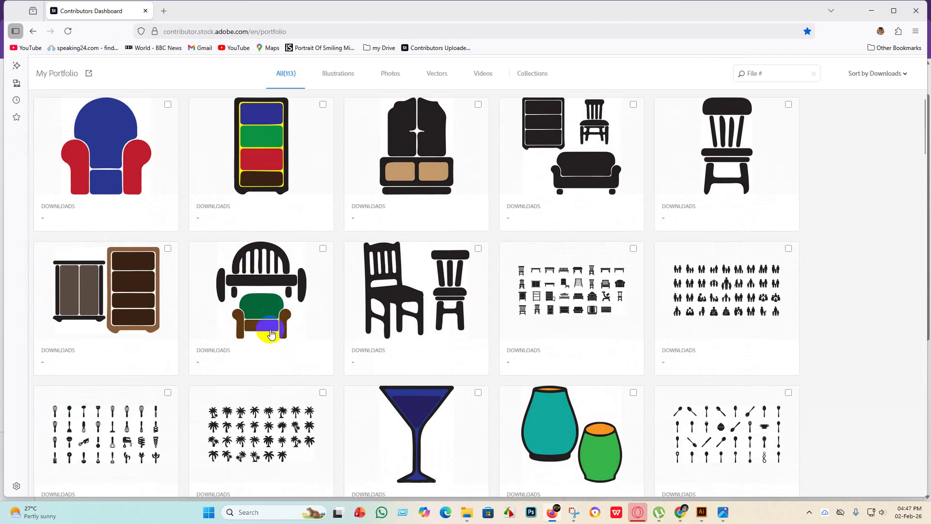
scroll(340, 305, "up", 5)
scroll(338, 329, "down", 4)
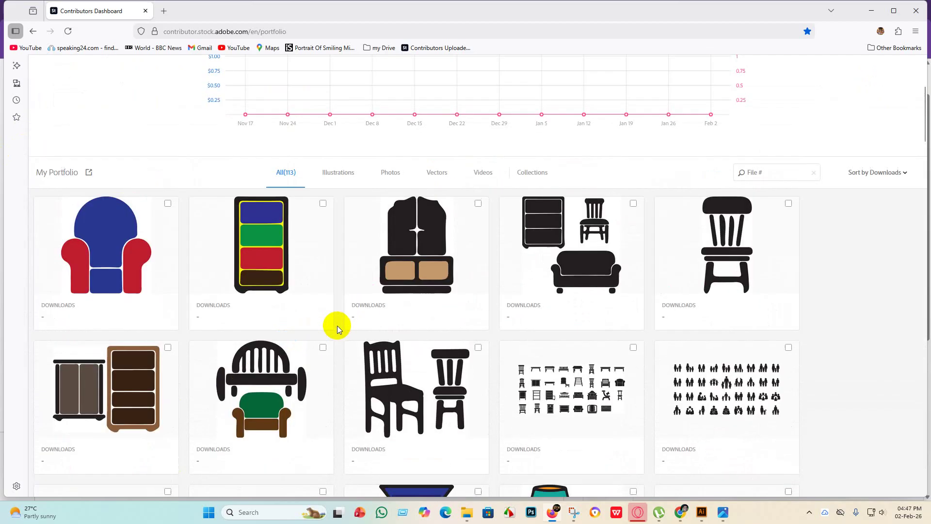
scroll(318, 322, "down", 4)
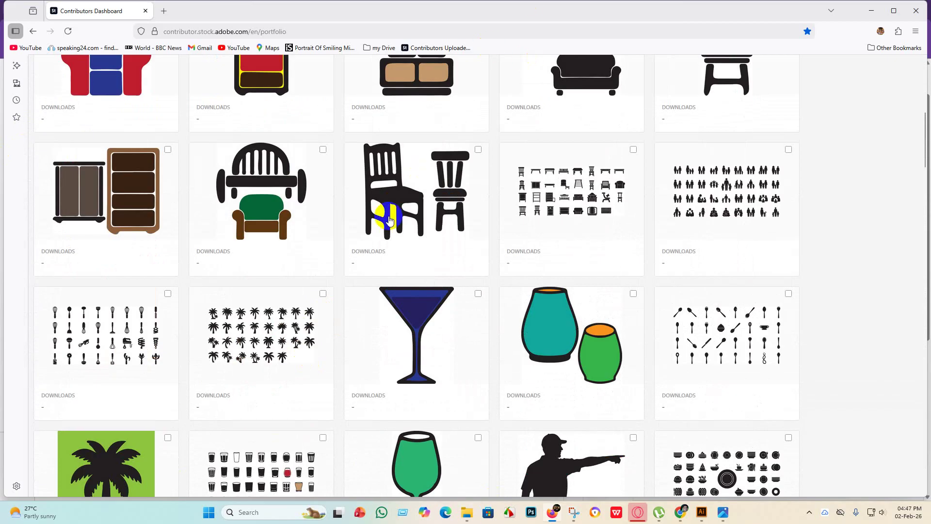
scroll(355, 225, "up", 8)
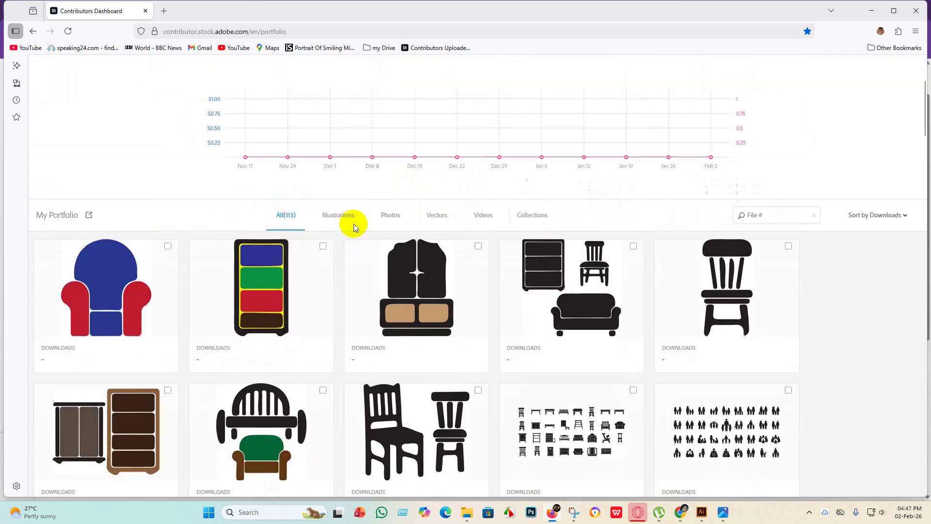
Look through the Adobe Stock files in review, including the thumbnails and the details of the selected movie camera silhouette
scroll(87, 79, "up", 1)
left_click(206, 70)
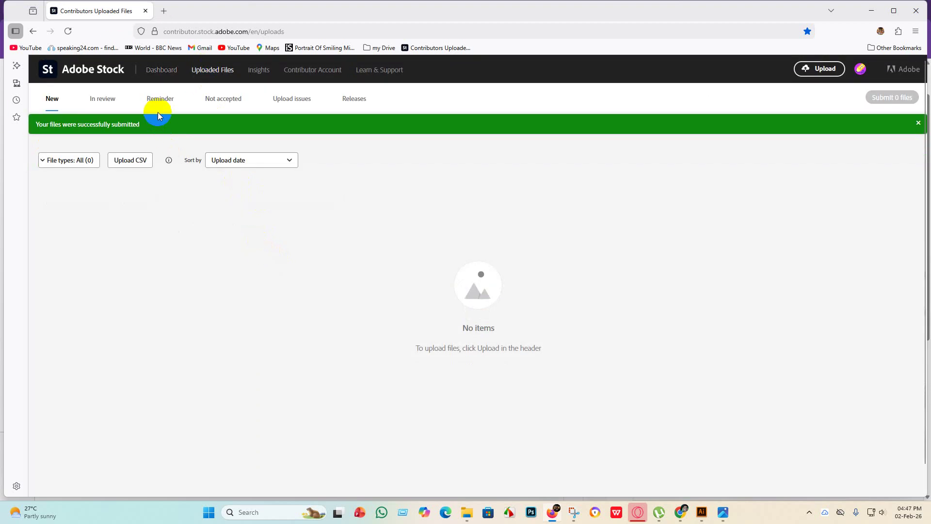
left_click(103, 98)
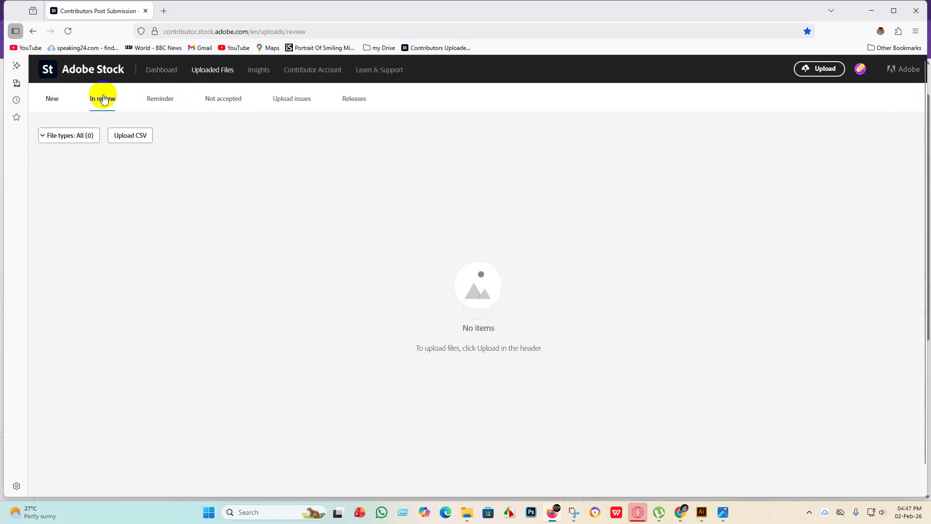
scroll(508, 379, "down", 2)
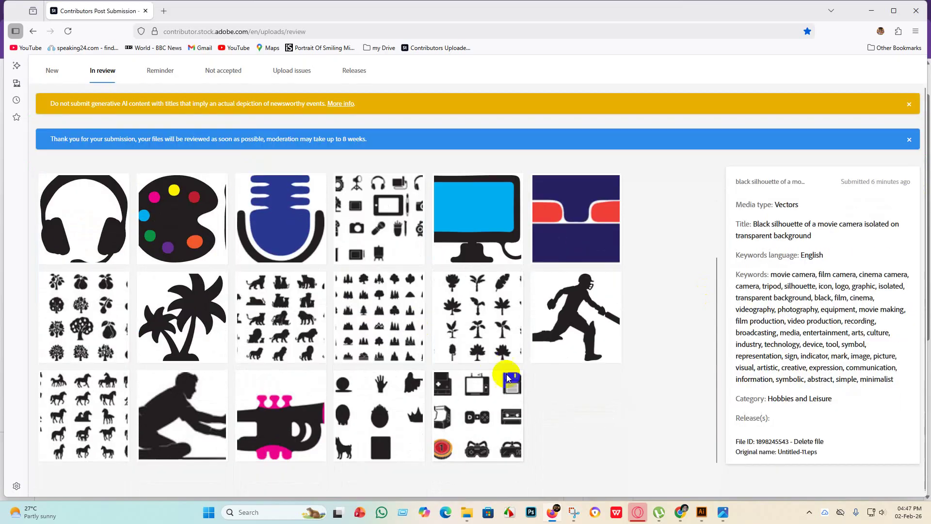
scroll(278, 249, "up", 2)
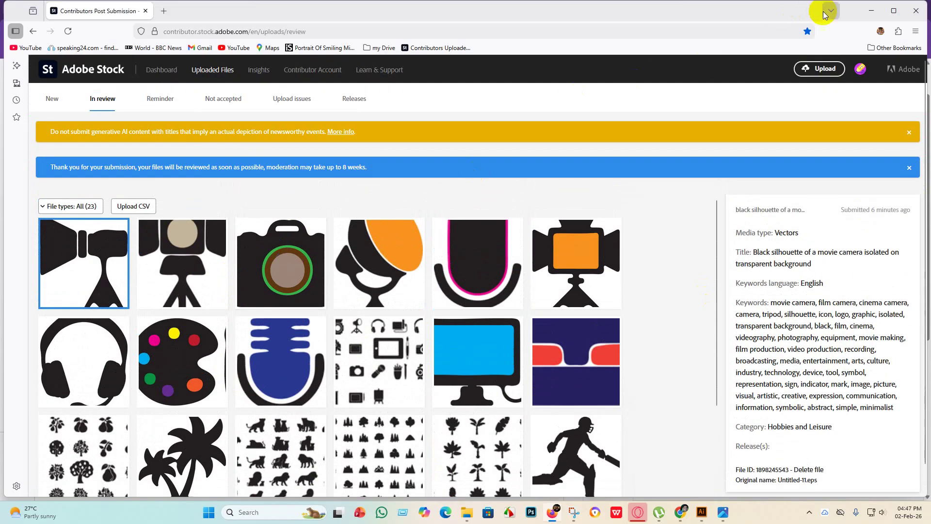
scroll(305, 333, "down", 3)
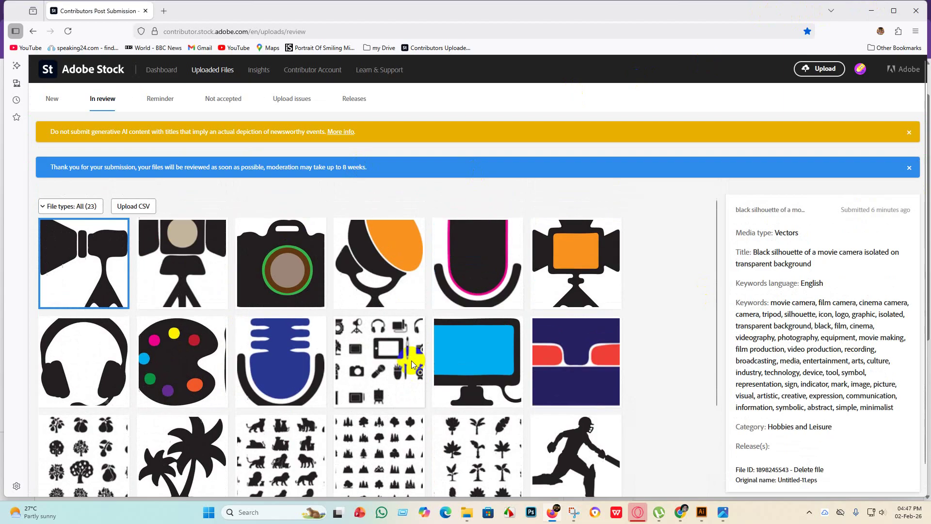
Switch to the Shutterstock portfolio and upload AdobeStock-metadata_image-metadata.csv from the Eps 6 folder as metadata for the unsubmitted images
left_click(872, 11)
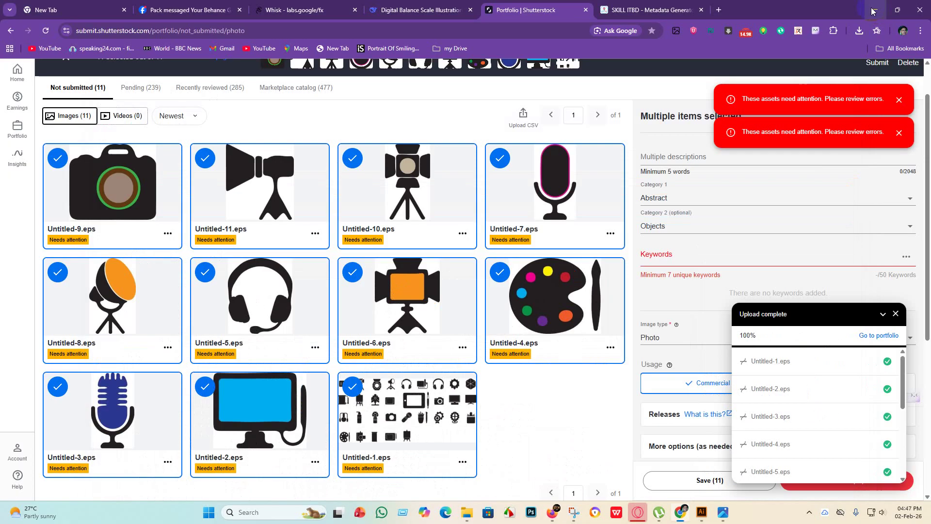
left_click(522, 120)
left_click(318, 248)
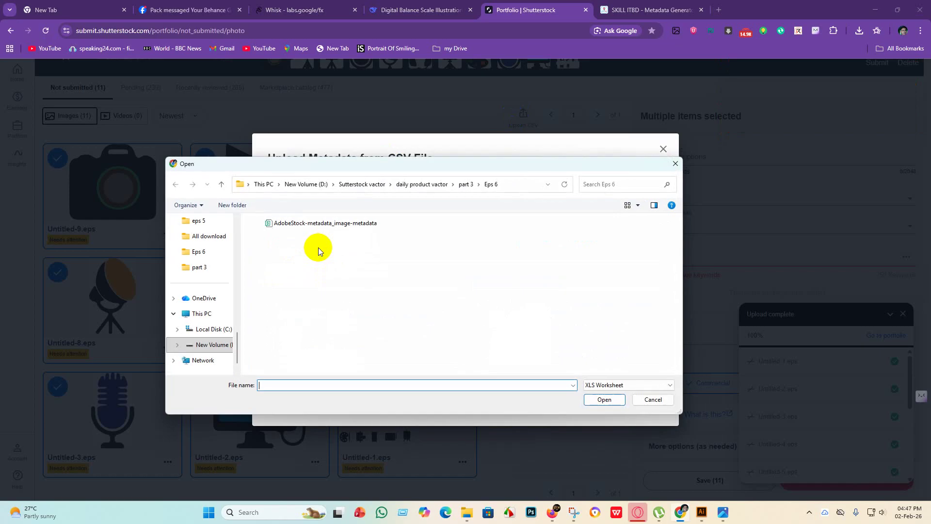
left_click(297, 224)
left_click(601, 398)
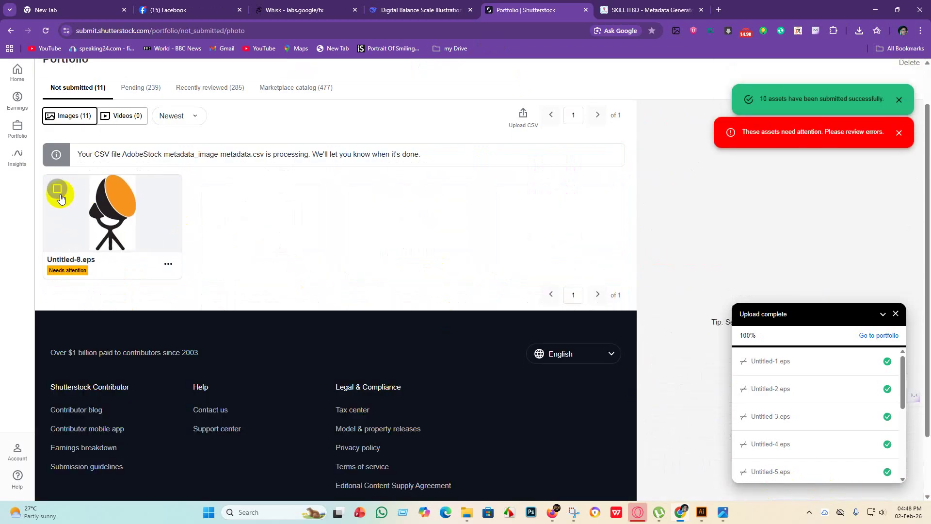
Select Untitled-8.eps, dismiss the upload progress list, and remove the keywords tripod, telecommunication, vector and transmission
left_click(57, 190)
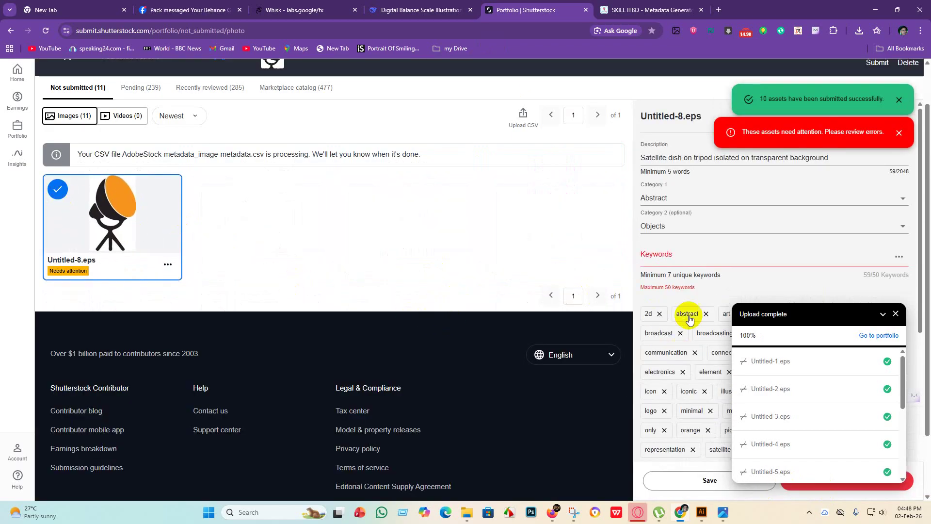
left_click(896, 316)
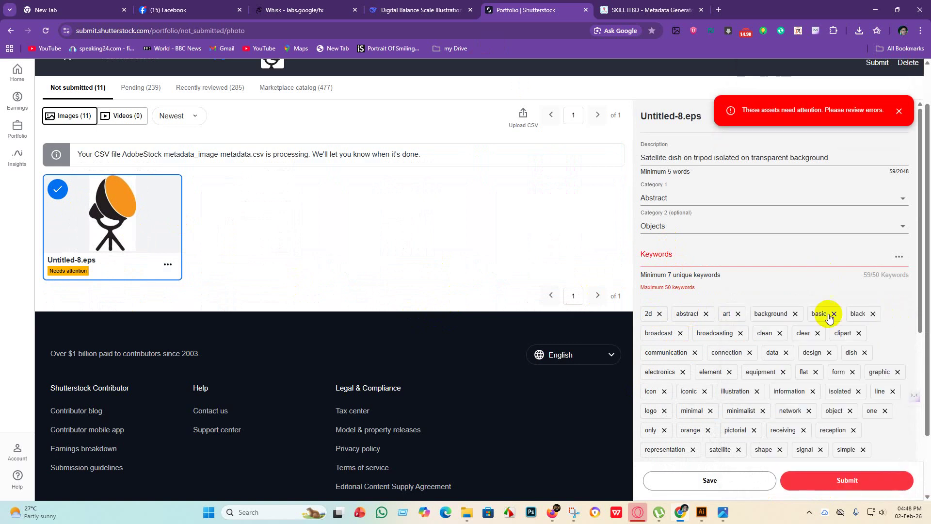
scroll(795, 356, "down", 4)
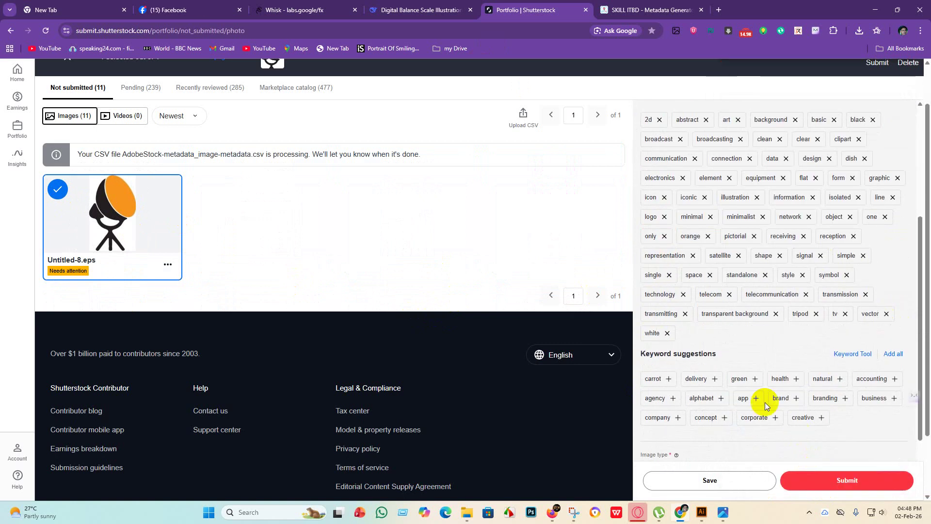
left_click(816, 314)
left_click(805, 294)
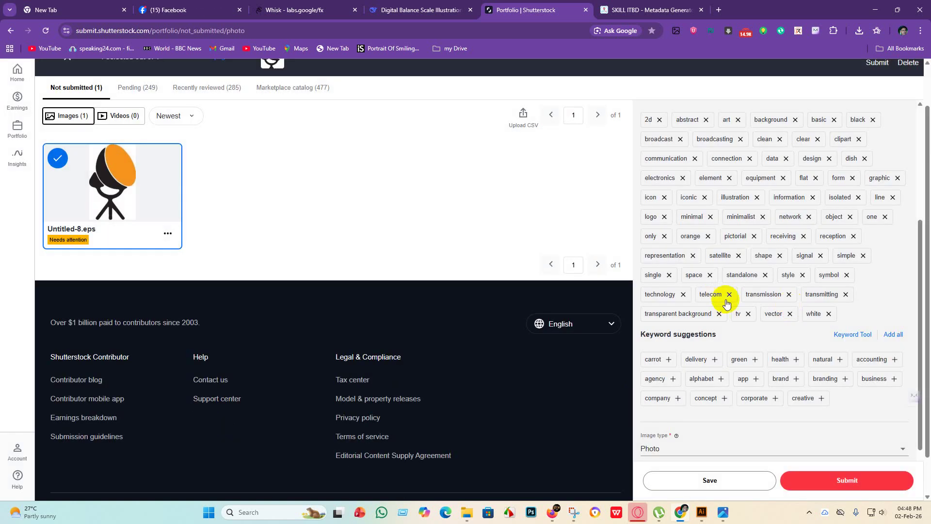
left_click(790, 314)
left_click(788, 295)
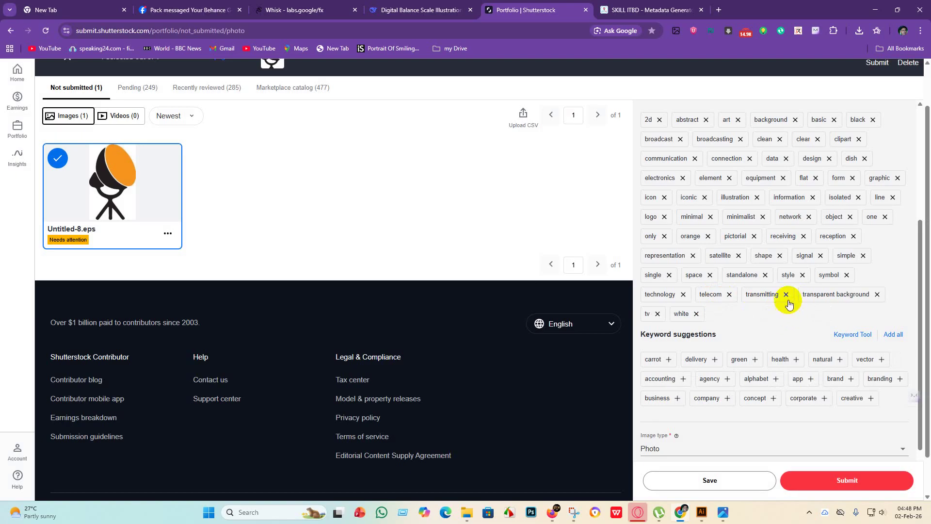
Remove the keywords transmitting, telecom, standalone and symbol from Untitled-8.eps and check the keyword list against the 50-keyword limit
left_click(787, 297)
left_click(728, 295)
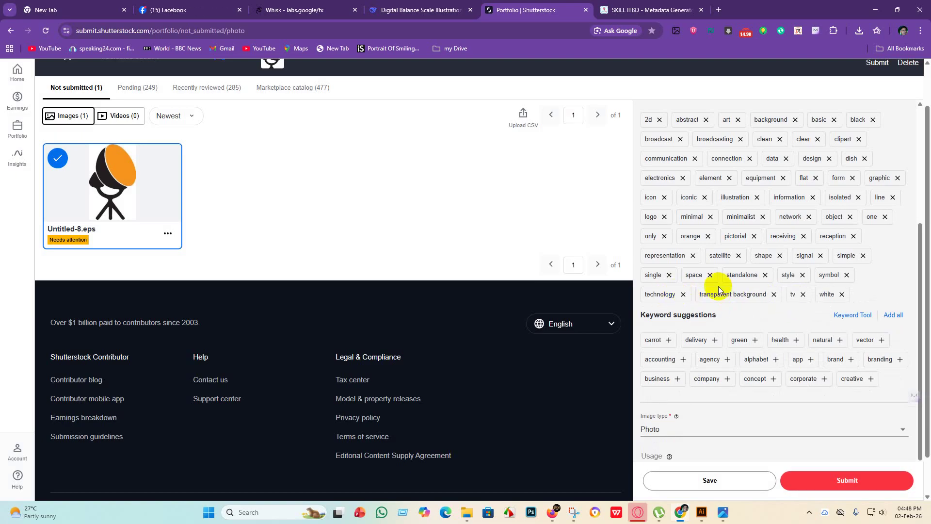
left_click(765, 275)
left_click(791, 276)
scroll(800, 286, "up", 4)
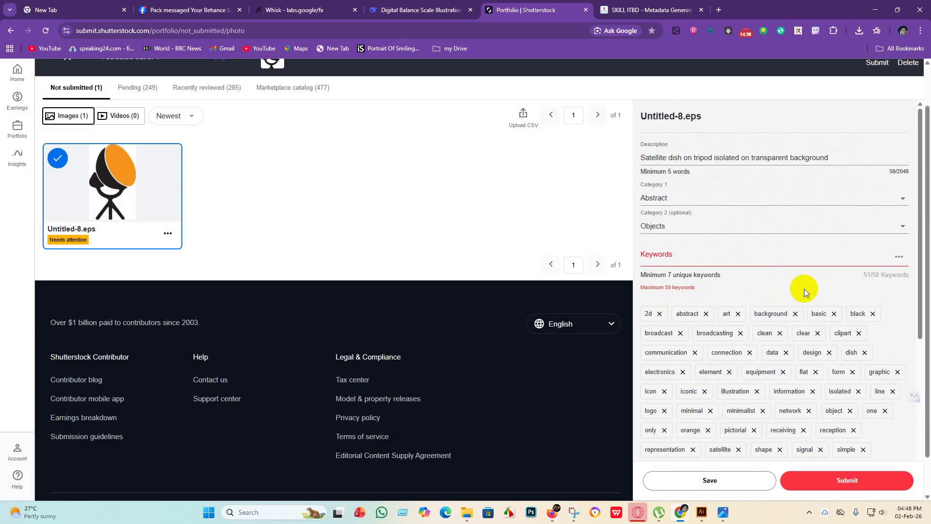
scroll(806, 294, "down", 5)
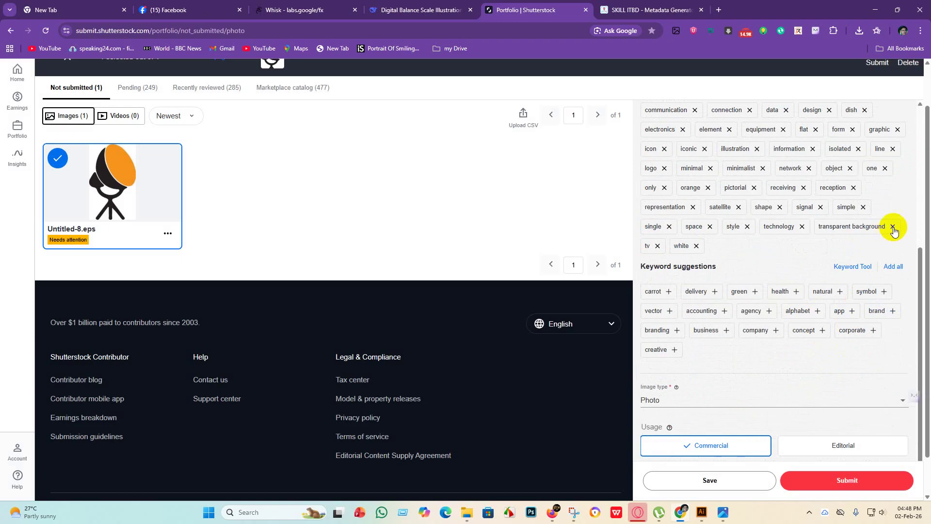
Save the keyword edits to Untitled-8.eps, submit it for review, and minimize the browser
left_click(692, 482)
left_click(831, 480)
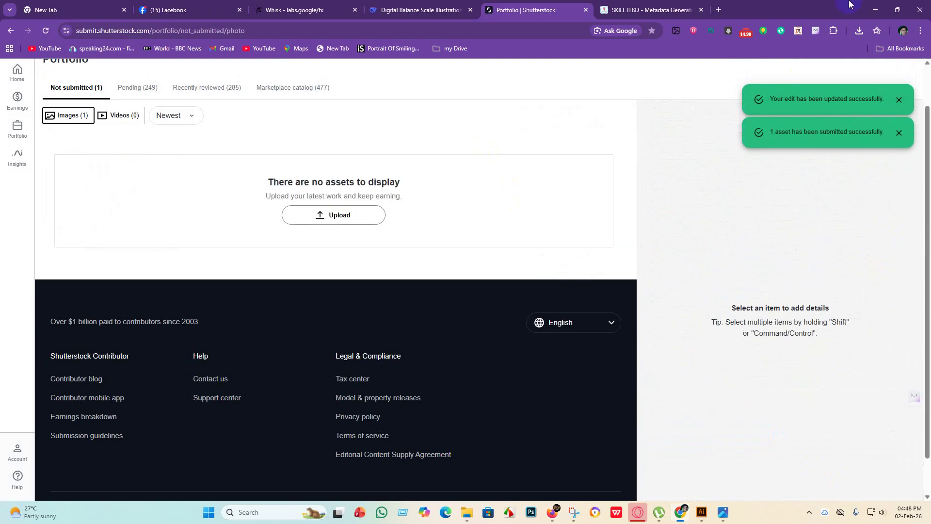
left_click(875, 9)
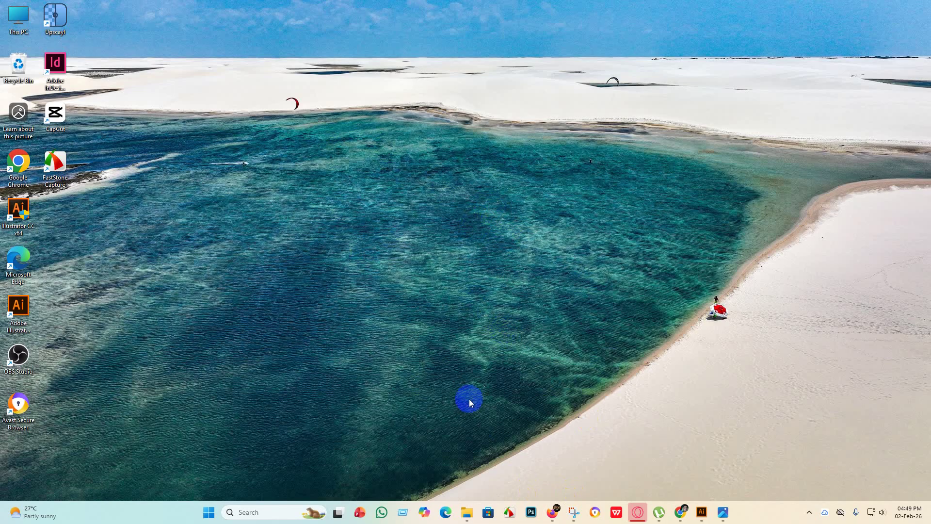
left_click(725, 307)
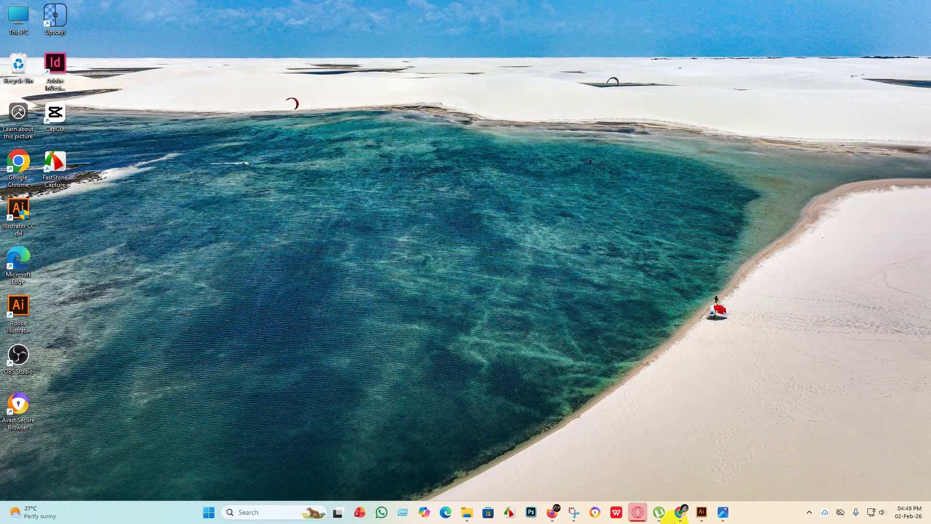